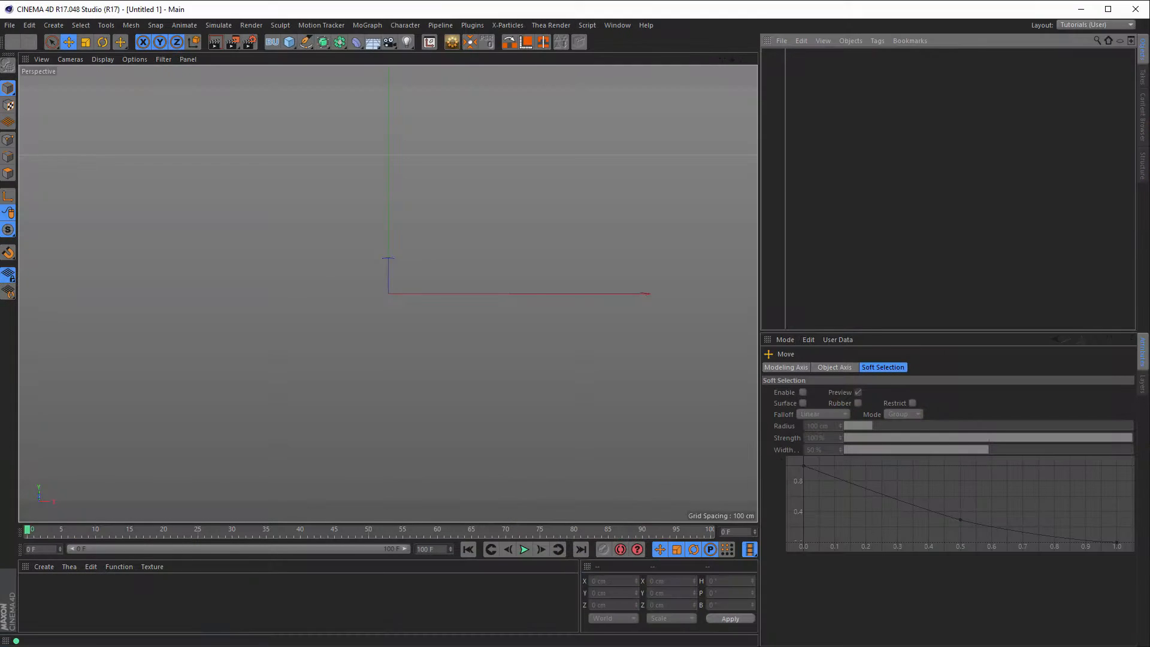
# Switch to the web browser to examine the TireSpeaker reference image, and return to the empty Cinema 4D scene
pyautogui.hotkey('alt', 'Tab')
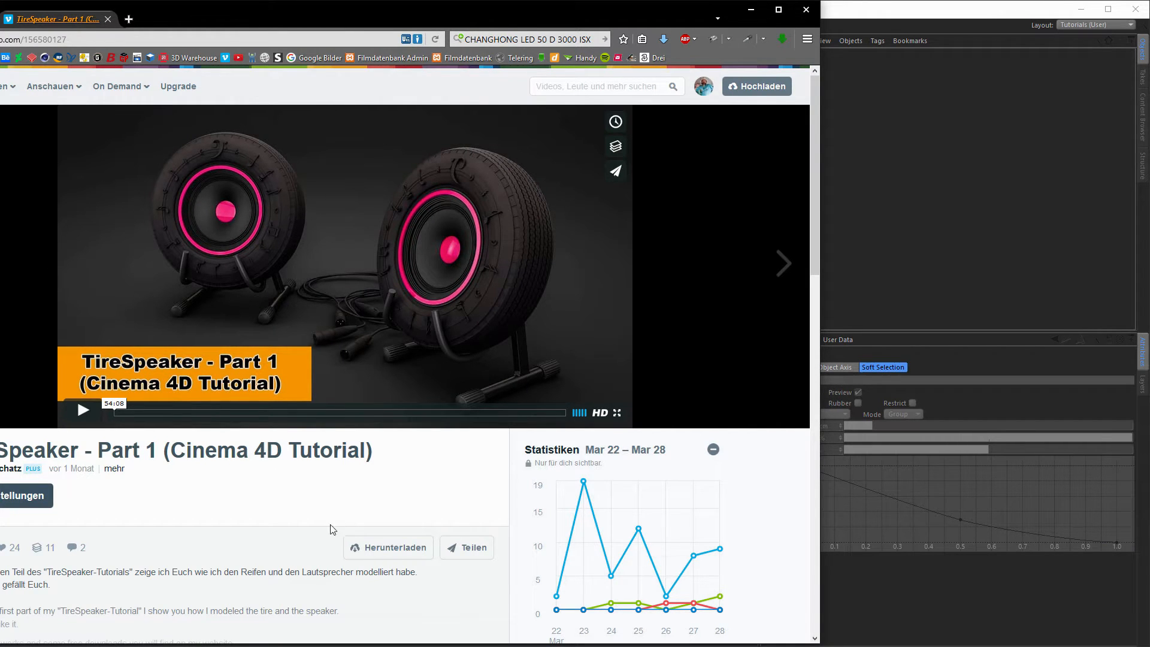
pyautogui.moveTo(811, 124)
pyautogui.mouseDown()
pyautogui.moveTo(815, 300)
pyautogui.moveTo(802, 104)
pyautogui.mouseUp()
pyautogui.hotkey('alt', 'Tab')
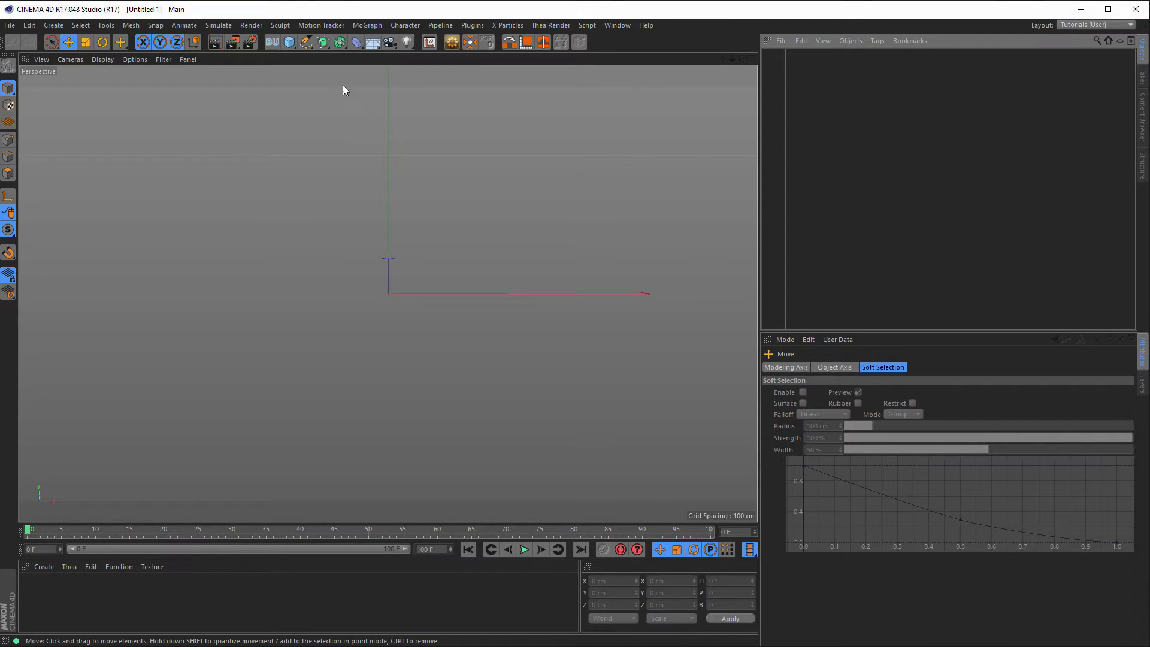
# Add a cylinder to the scene and orient it along +X
pyautogui.click(290, 42)
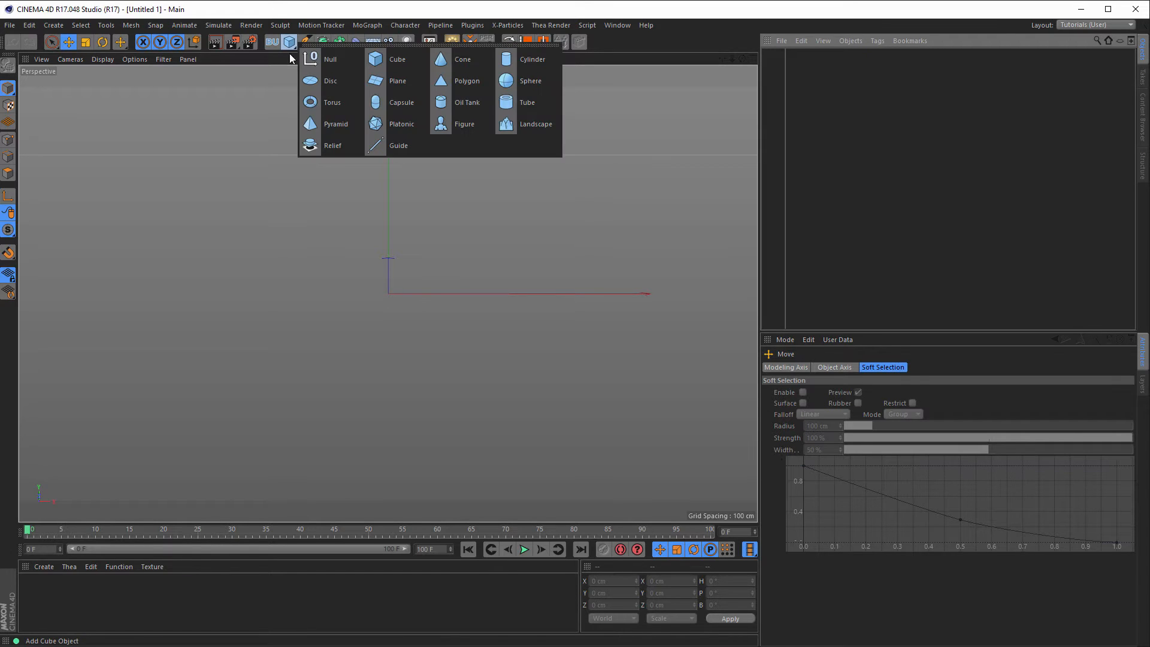
pyautogui.click(528, 59)
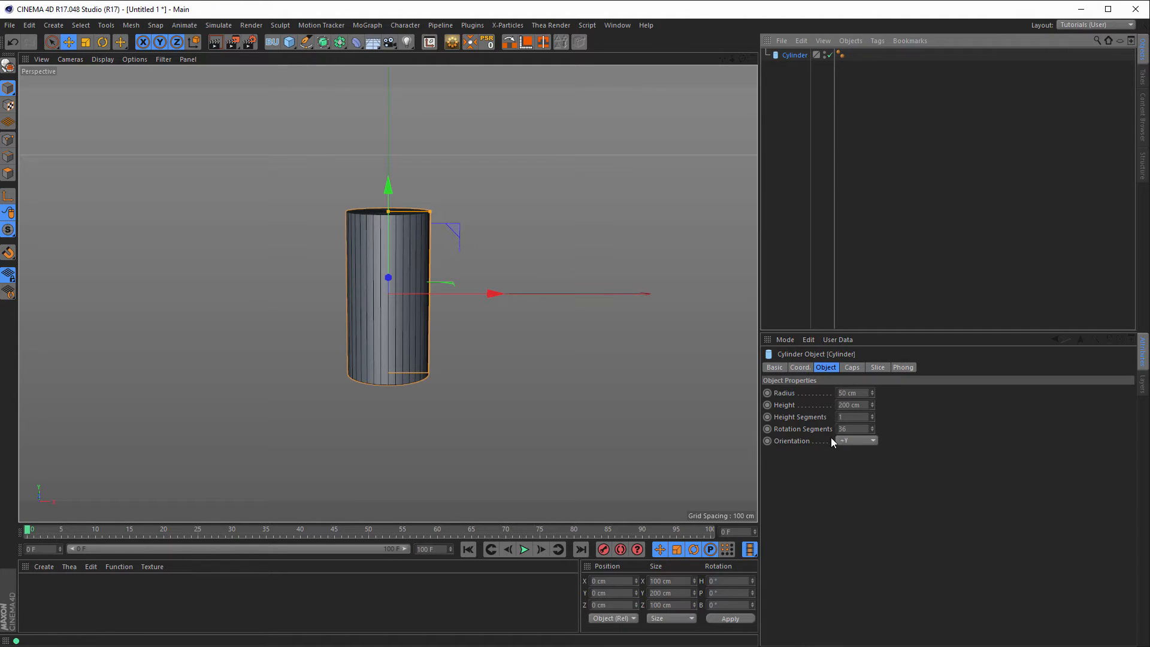
pyautogui.click(851, 441)
pyautogui.click(862, 453)
pyautogui.keyDown('alt'); pyautogui.moveTo(413, 300); pyautogui.dragTo(286, 278); pyautogui.keyUp('alt')
pyautogui.moveTo(330, 286)
pyautogui.keyDown('alt'); pyautogui.mouseDown(button='middle')
pyautogui.moveTo(372, 362)
pyautogui.moveTo(362, 310)
pyautogui.mouseUp(button='middle'); pyautogui.keyUp('alt')
pyautogui.keyDown('alt'); pyautogui.moveTo(362, 310); pyautogui.dragTo(426, 311, button='right'); pyautogui.keyUp('alt')
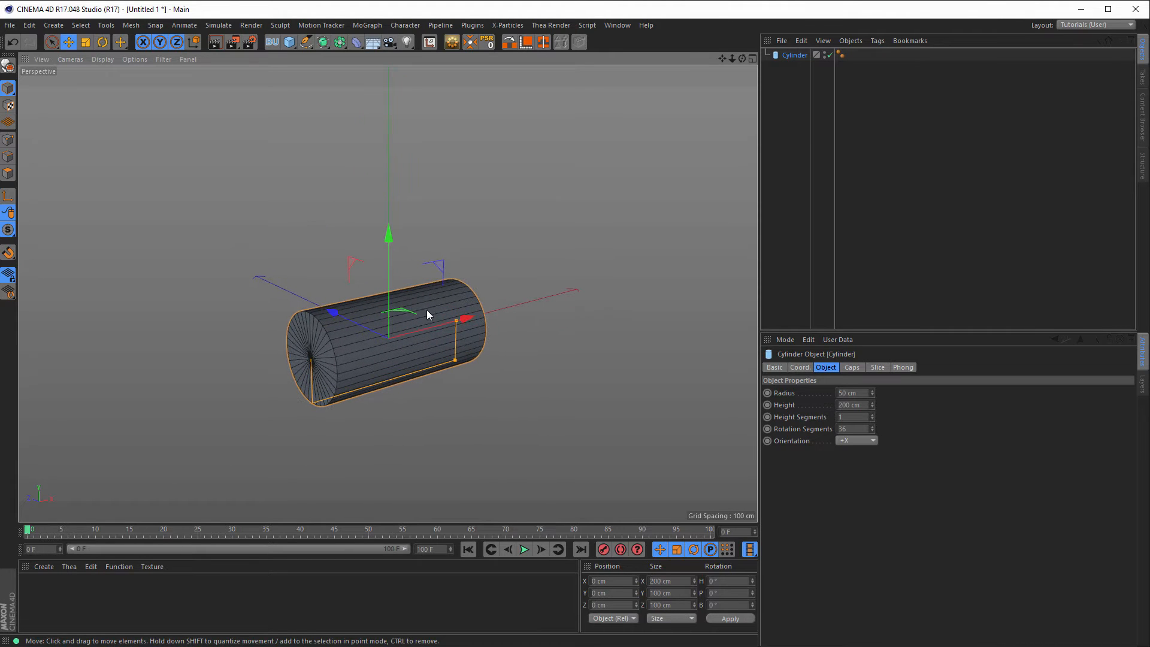
# Lengthen the cylinder by setting its height to 1000 cm
pyautogui.moveTo(458, 319); pyautogui.dragTo(609, 294)
pyautogui.scroll(-3, 563, 309)
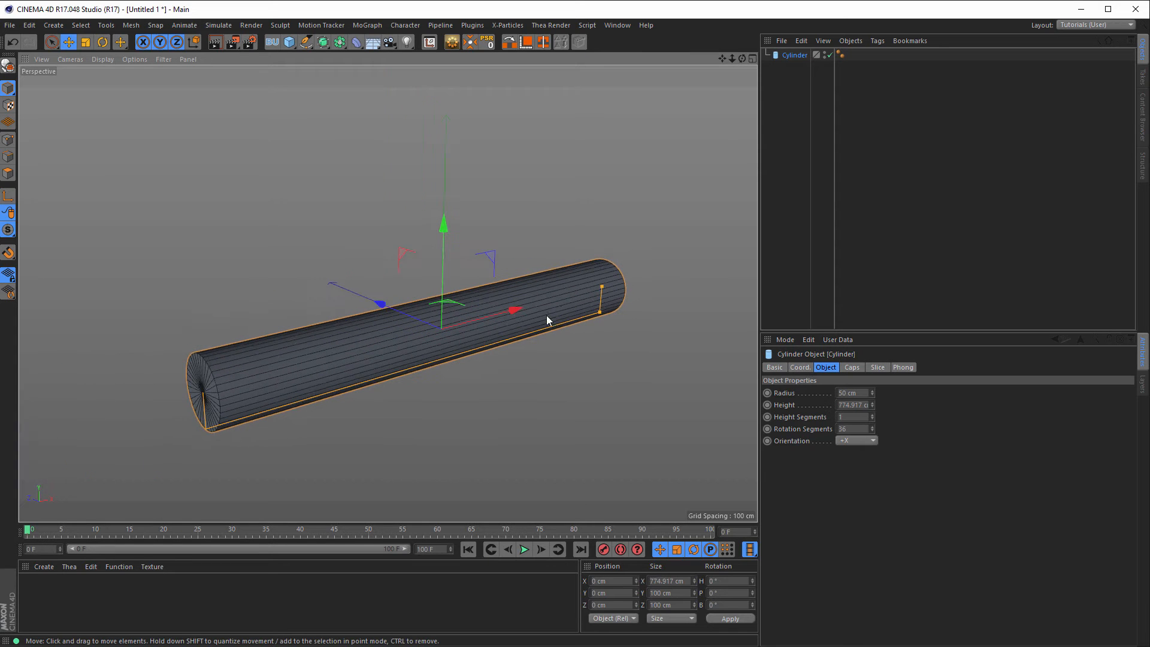
pyautogui.click(842, 405)
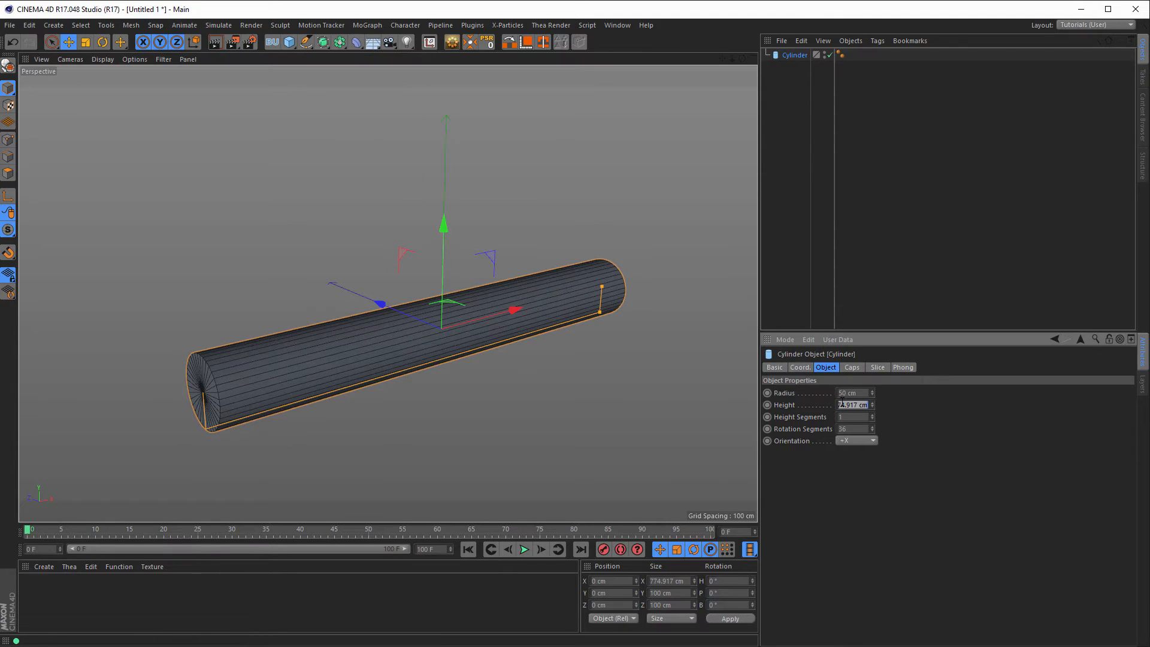
pyautogui.write('1000')
pyautogui.press('Return')
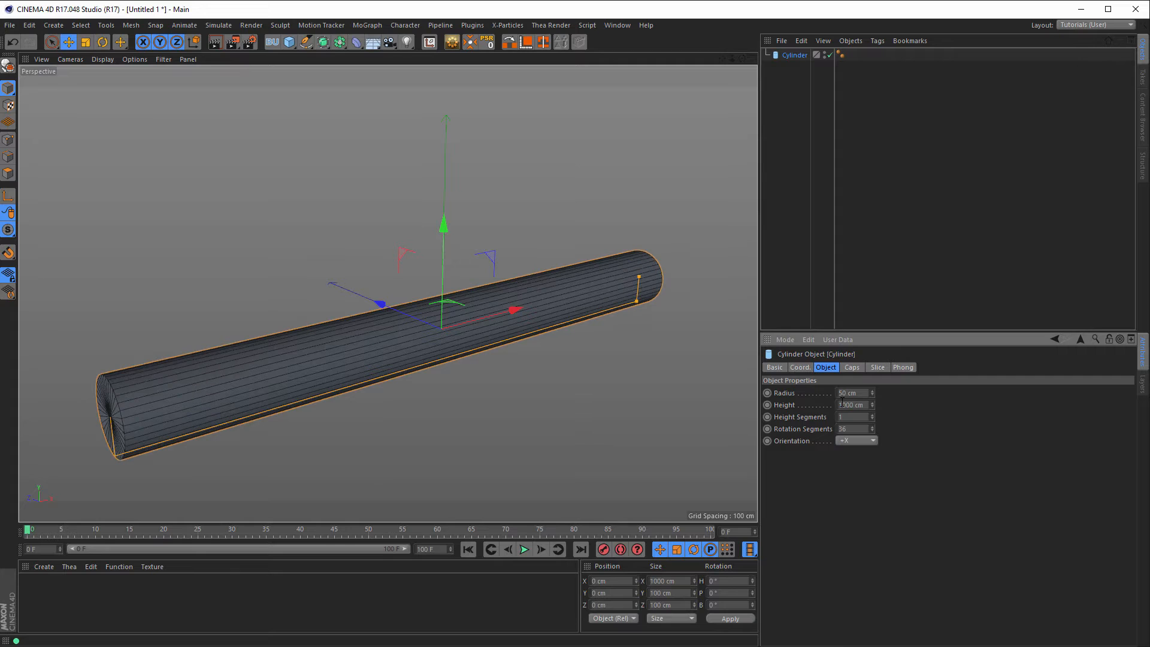
pyautogui.scroll(-2, 395, 339)
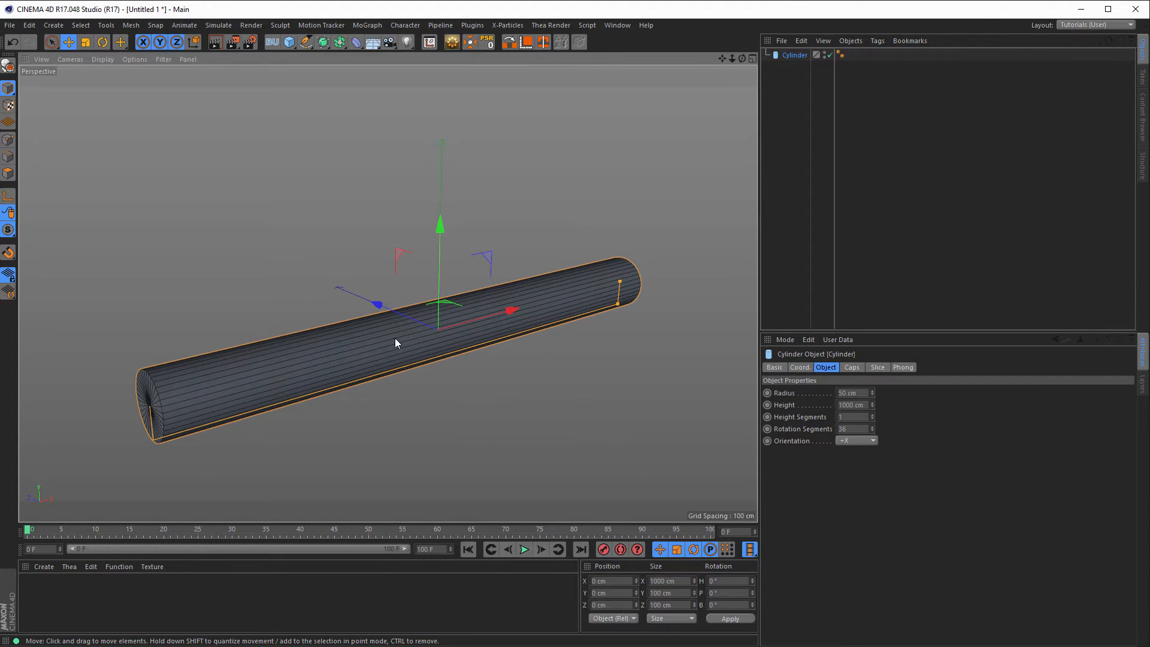
# Divide the cylinder into 2 height segments and convert it to an optimized, editable polygon object
pyautogui.click(873, 415)
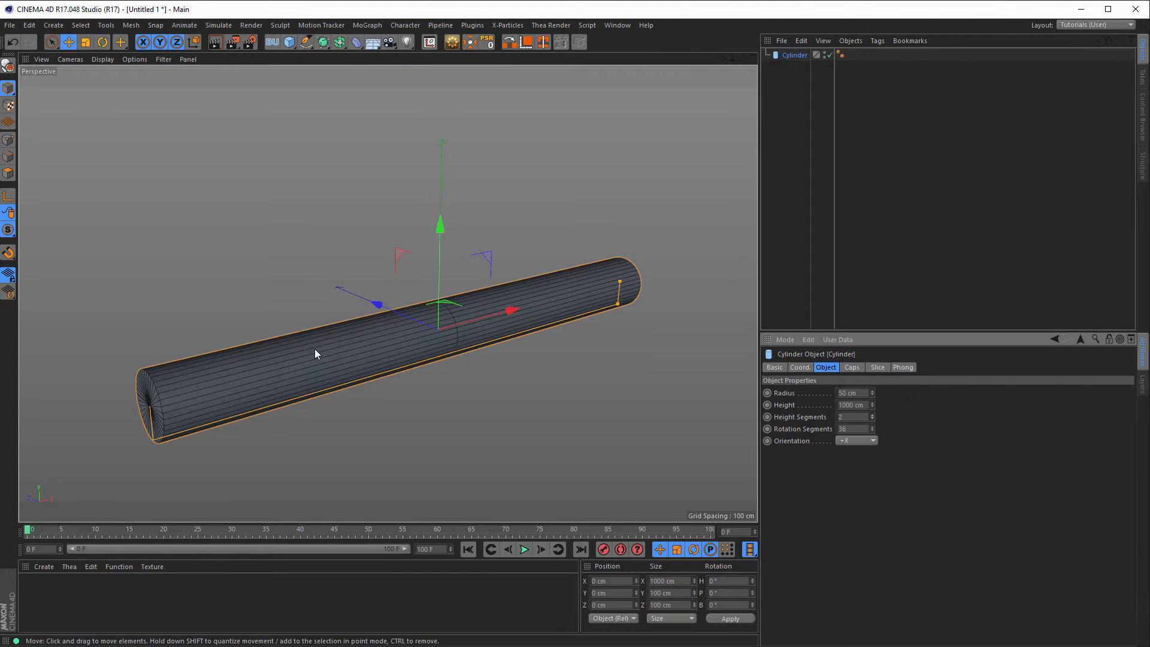
pyautogui.keyDown('alt'); pyautogui.moveTo(307, 344); pyautogui.dragTo(299, 349); pyautogui.keyUp('alt')
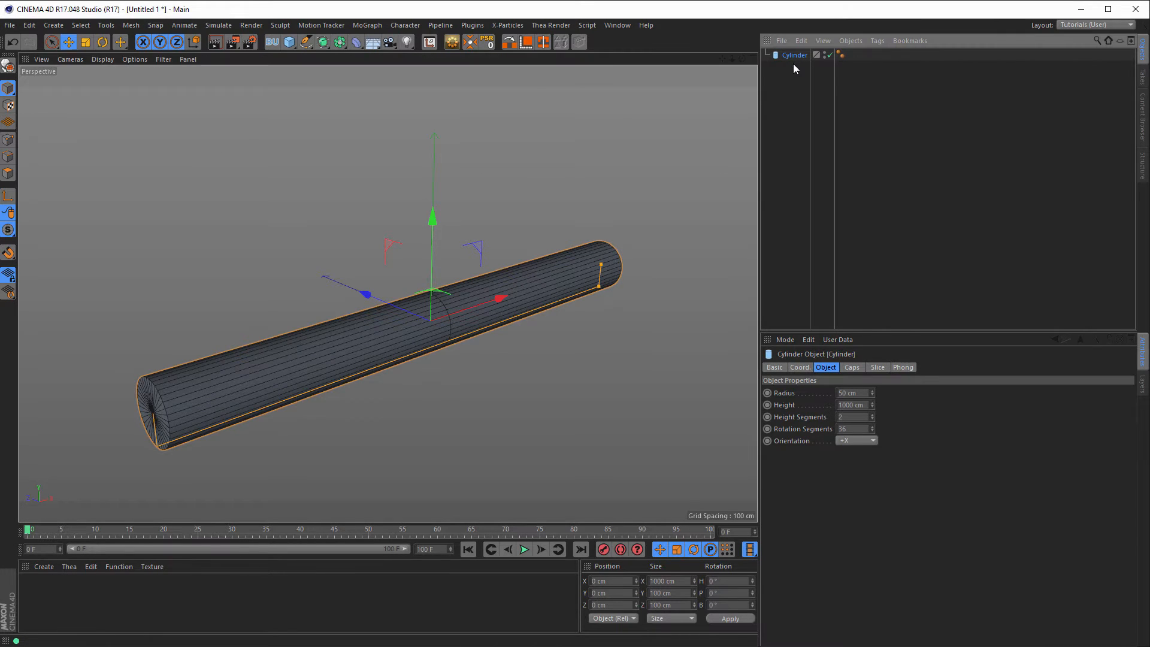
pyautogui.click(452, 45)
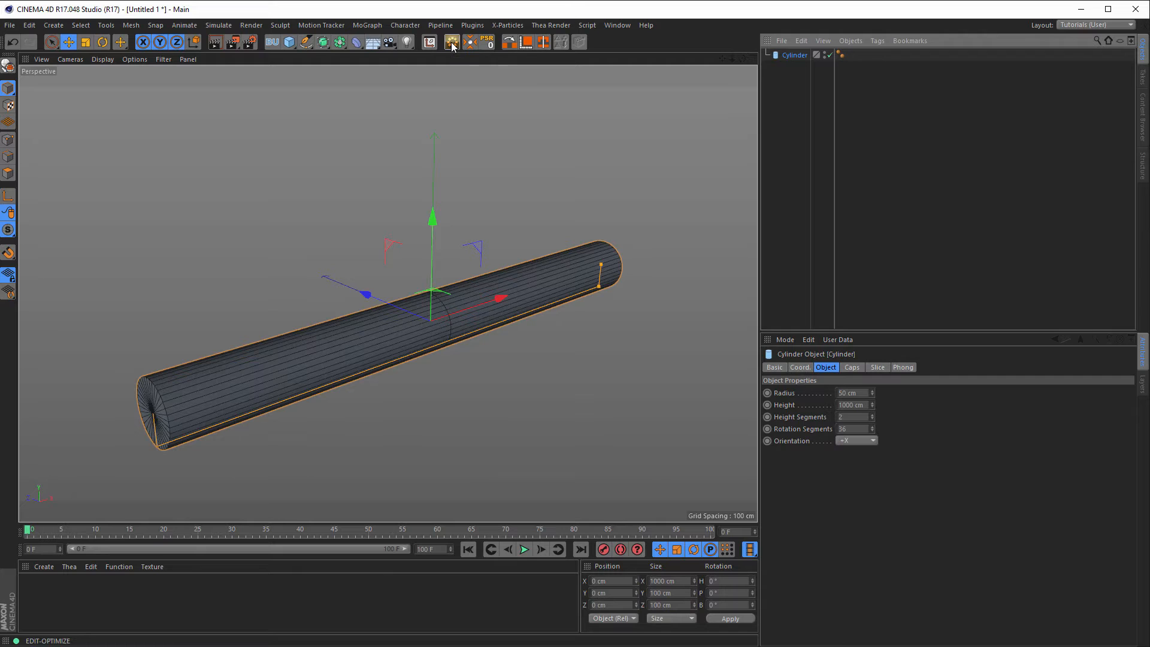
pyautogui.click(678, 371)
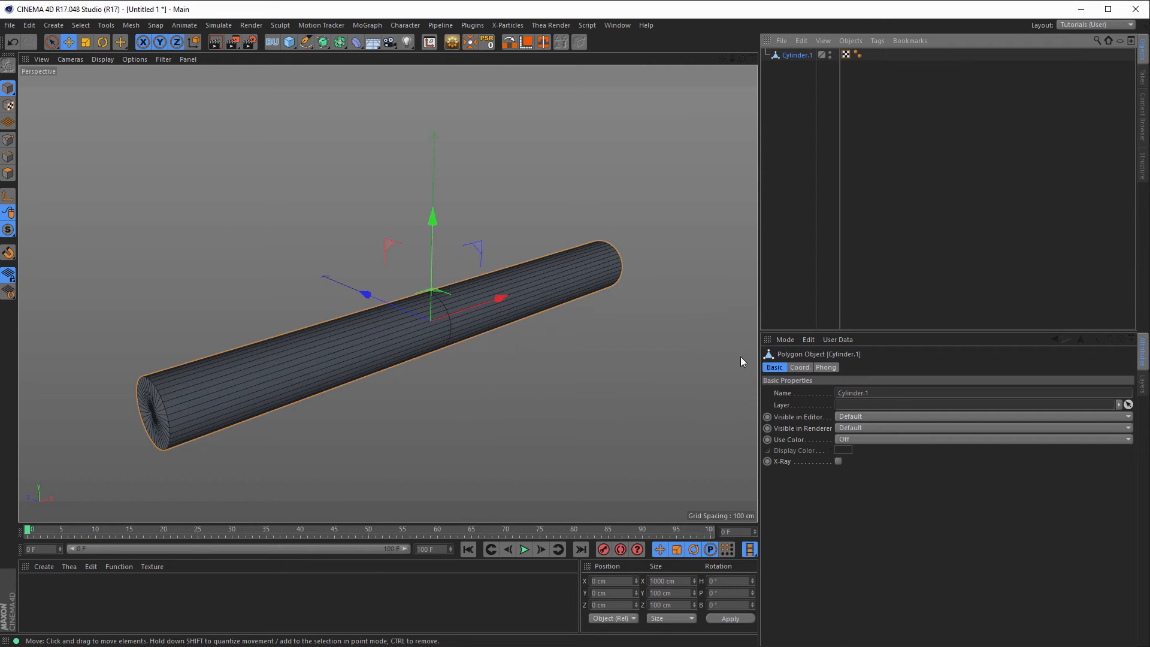
# Select the edge loop around the middle of the cylinder and bevel it in Chamfer mode with an 80 cm offset
pyautogui.click(12, 150)
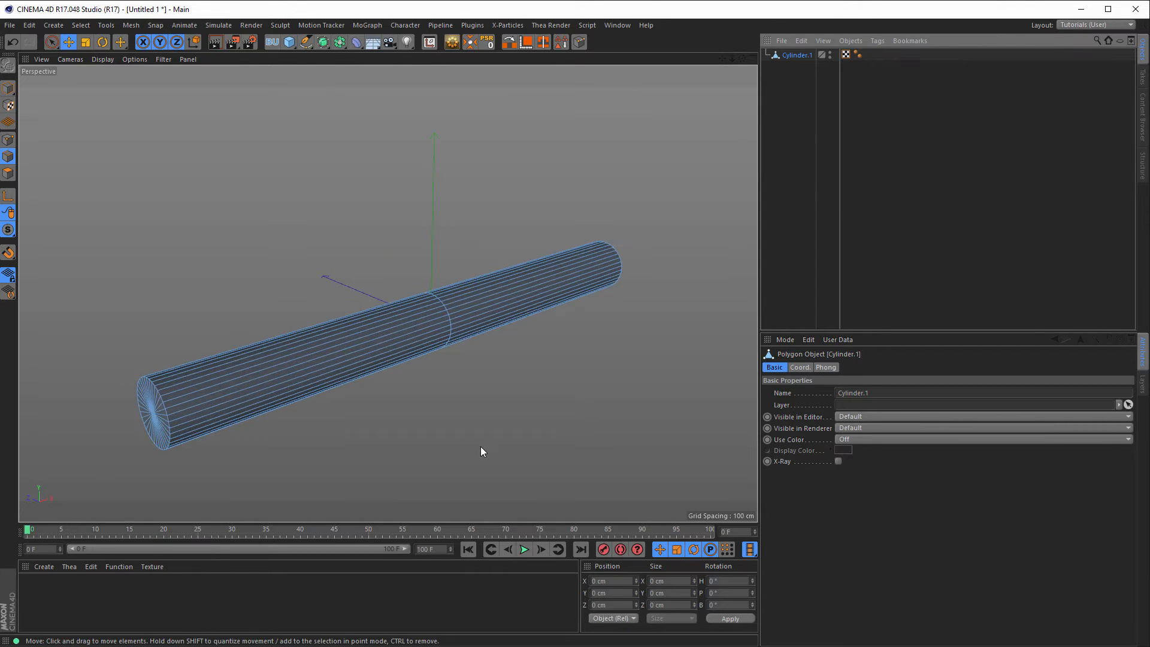
pyautogui.press('u')
pyautogui.press('l')
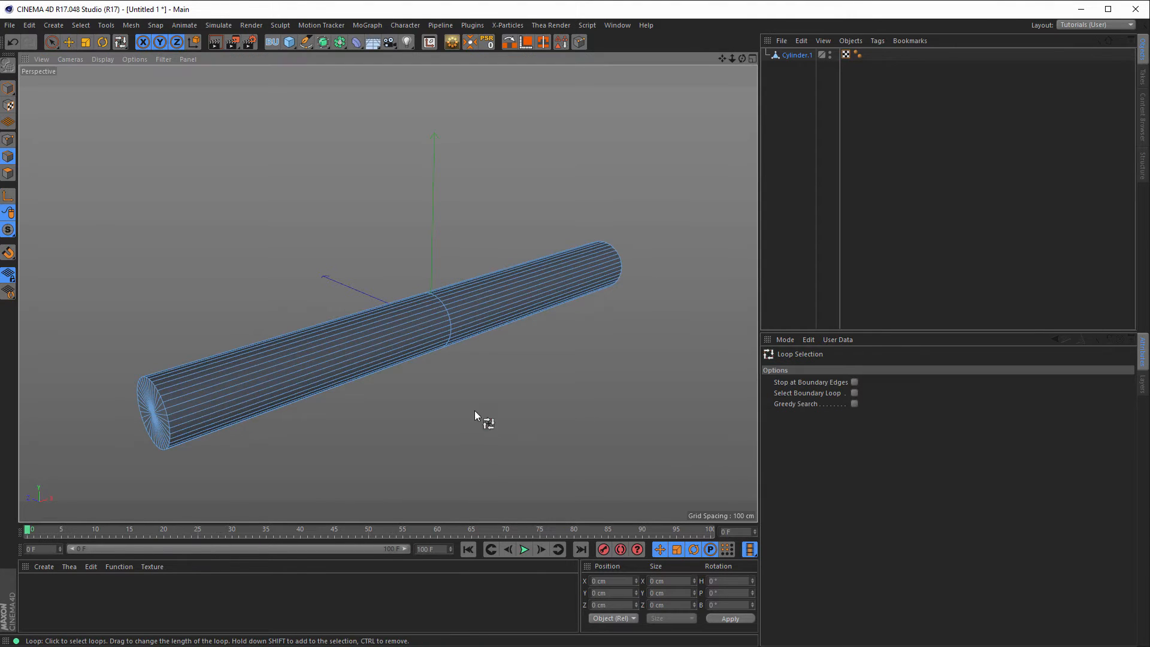
pyautogui.click(450, 318)
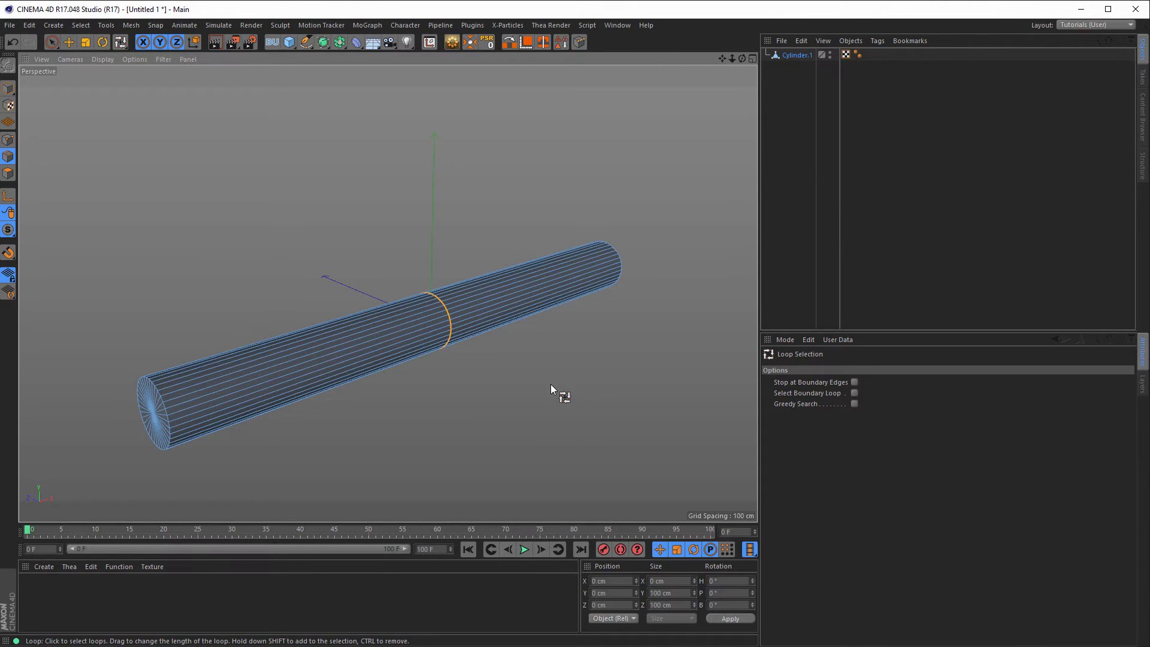
pyautogui.press('m')
pyautogui.press('s')
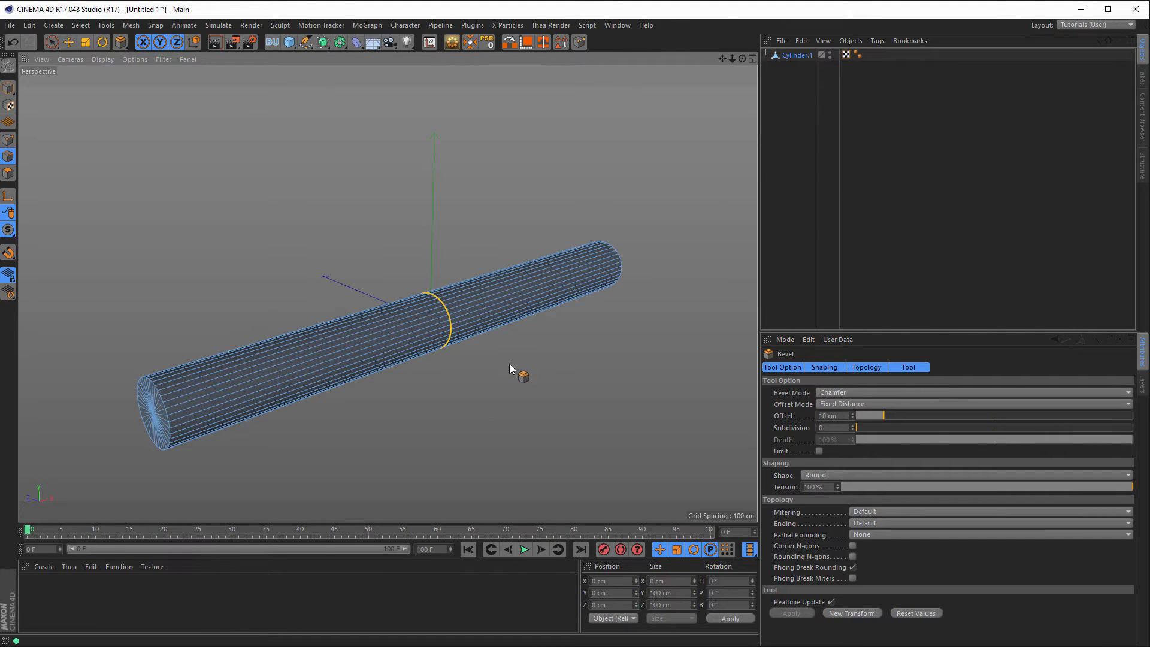
pyautogui.moveTo(511, 365); pyautogui.dragTo(554, 365)
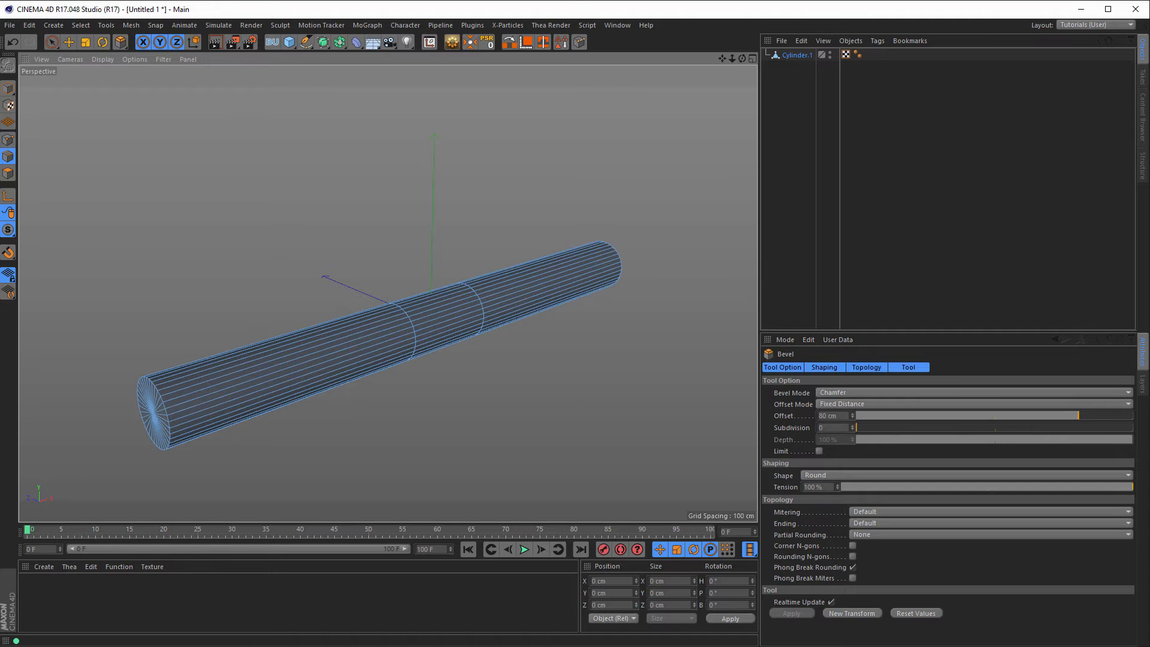
pyautogui.moveTo(553, 365); pyautogui.dragTo(553, 366)
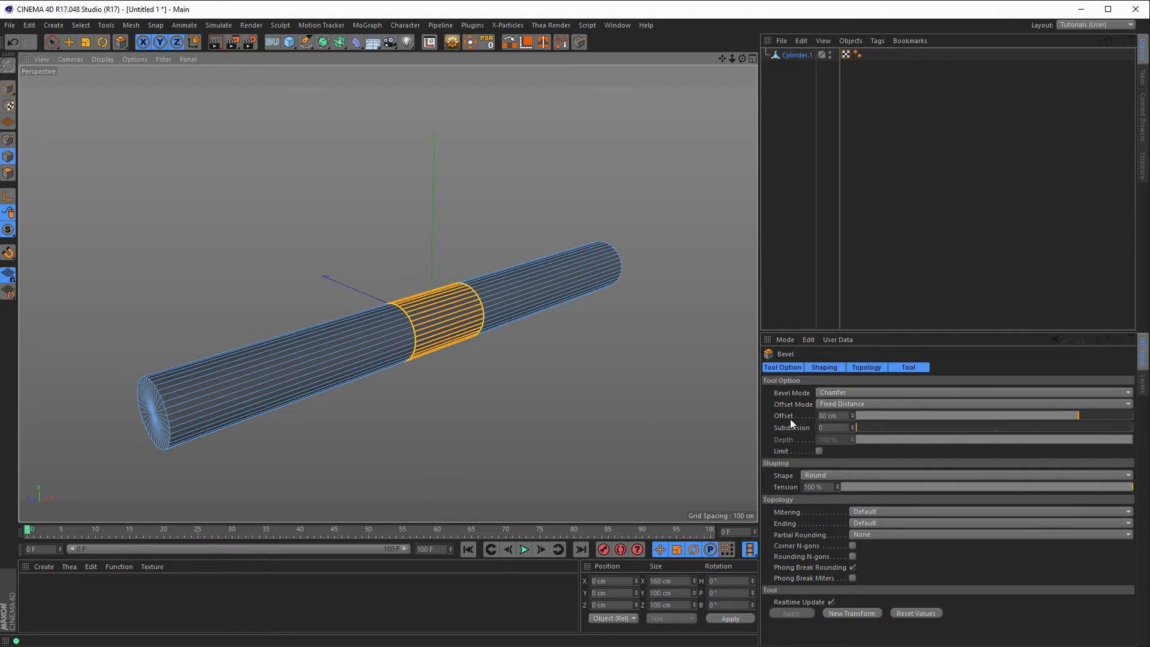
# Set the offset of the middle loop's bevel to 70 cm
pyautogui.moveTo(469, 350)
pyautogui.keyDown('alt'); pyautogui.mouseDown()
pyautogui.moveTo(512, 400)
pyautogui.moveTo(468, 362)
pyautogui.mouseUp(); pyautogui.keyUp('alt')
pyautogui.press('F5')
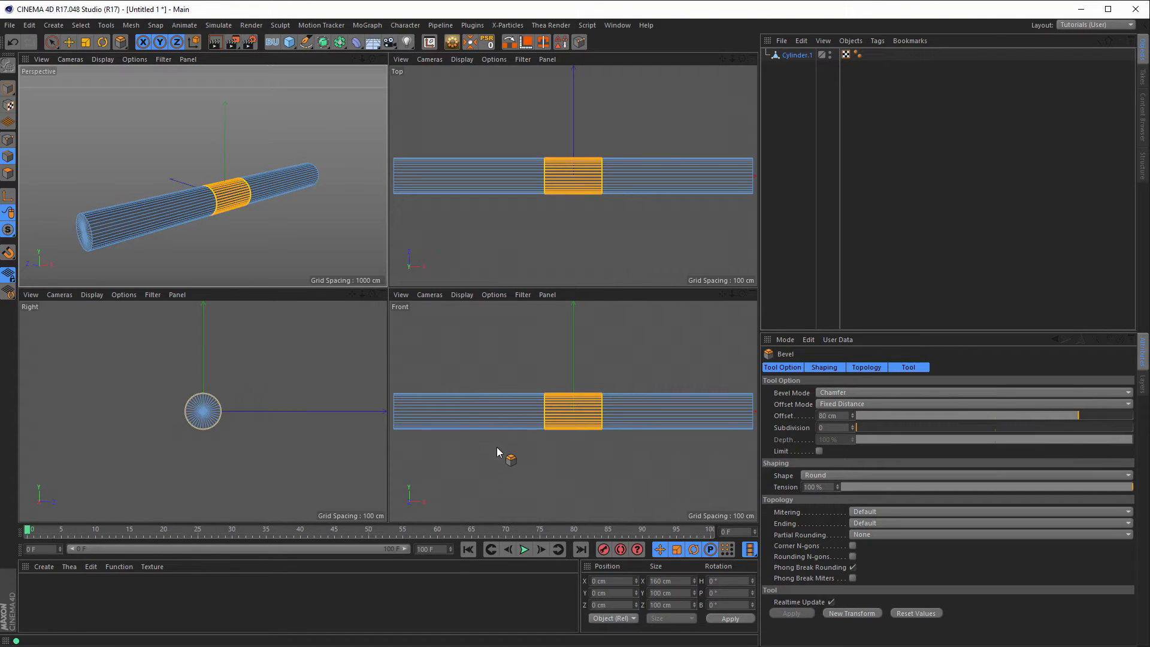
pyautogui.middleClick(300, 271)
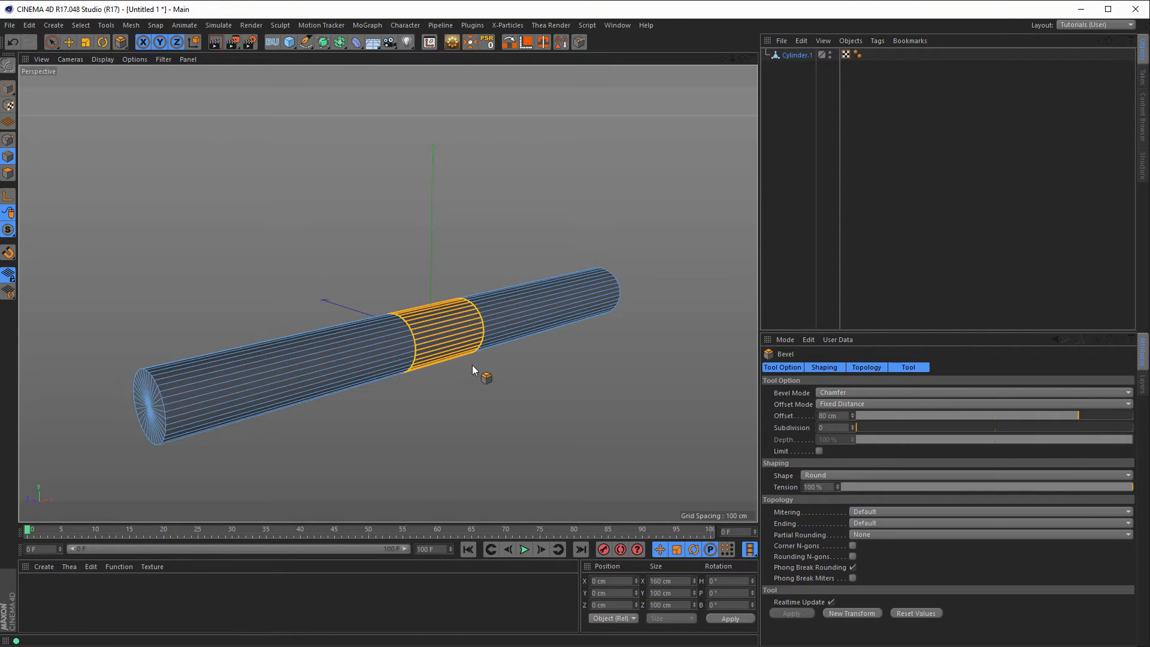
pyautogui.doubleClick(832, 415)
pyautogui.write('70')
pyautogui.press('Return')
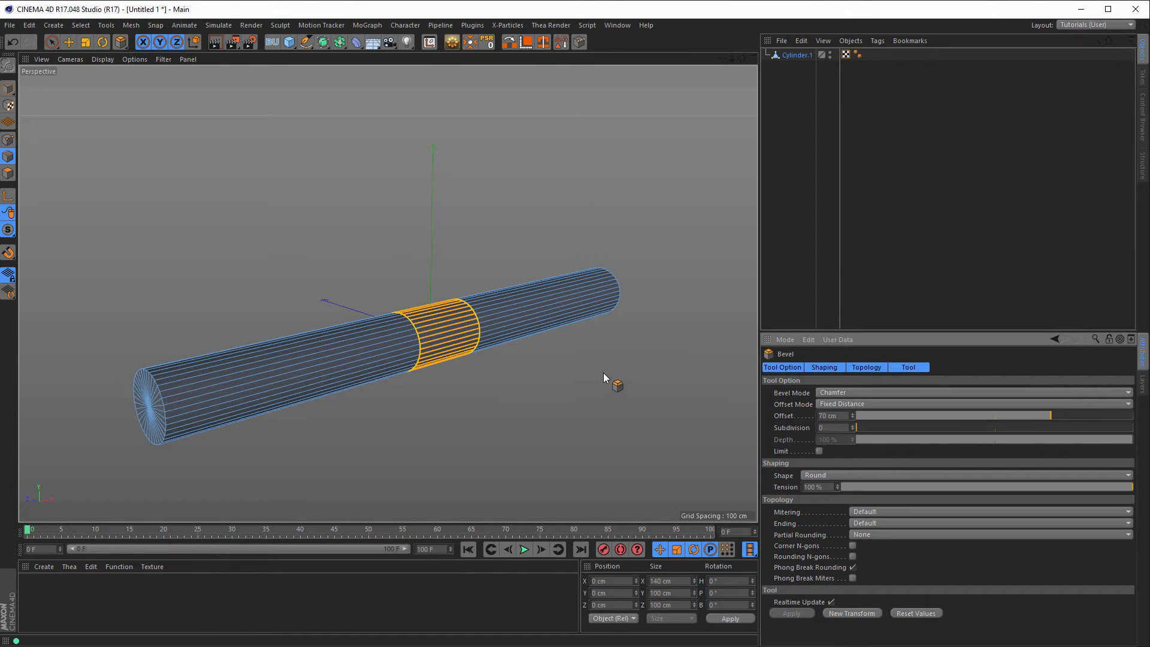
# Select the upper polygons of the cylinder's middle section in the top view with Live Selection, leaving out the outermost rows
pyautogui.click(8, 174)
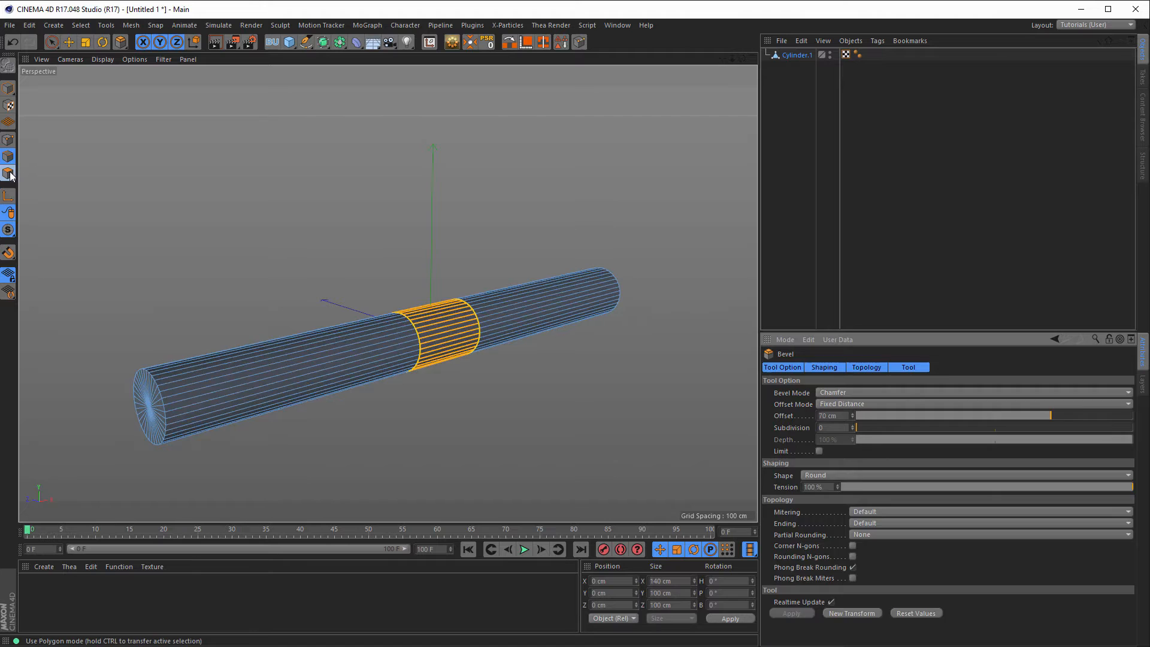
pyautogui.press('space')
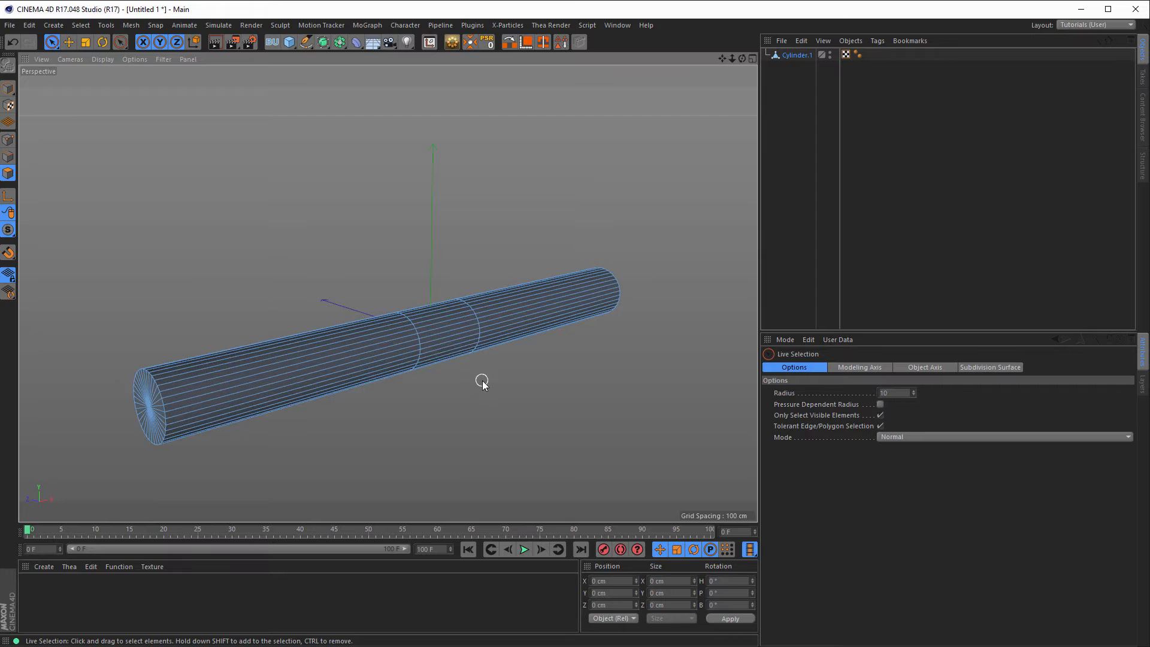
pyautogui.middleClick(430, 413)
pyautogui.middleClick(447, 233)
pyautogui.scroll(5, 364, 291)
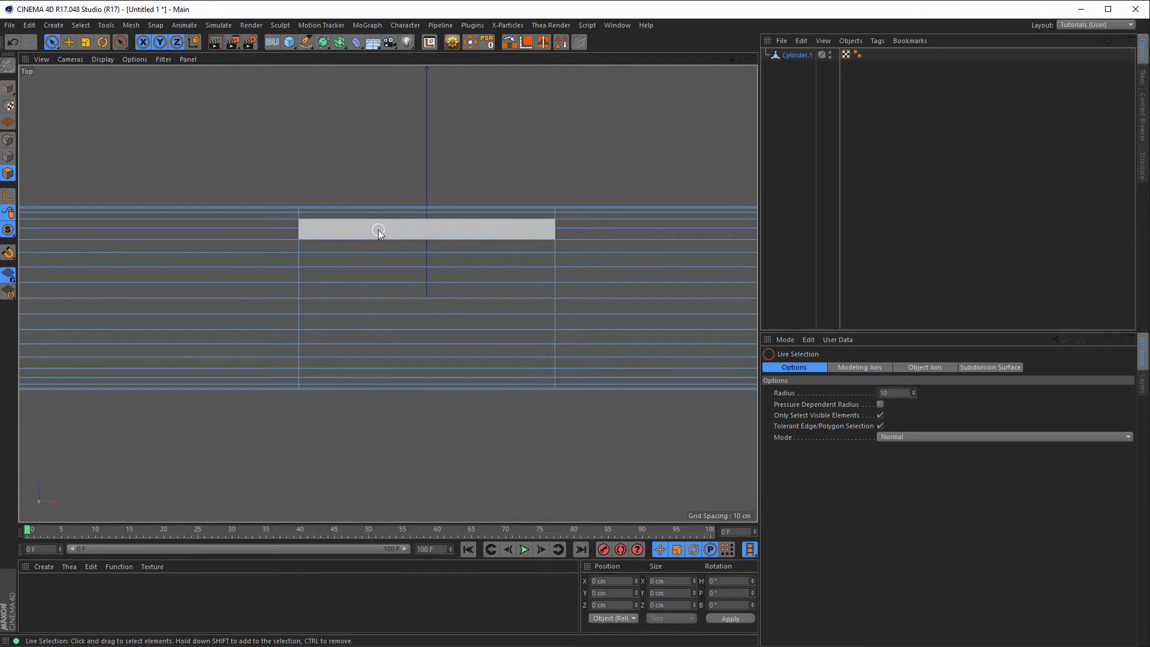
pyautogui.moveTo(377, 239); pyautogui.dragTo(381, 356)
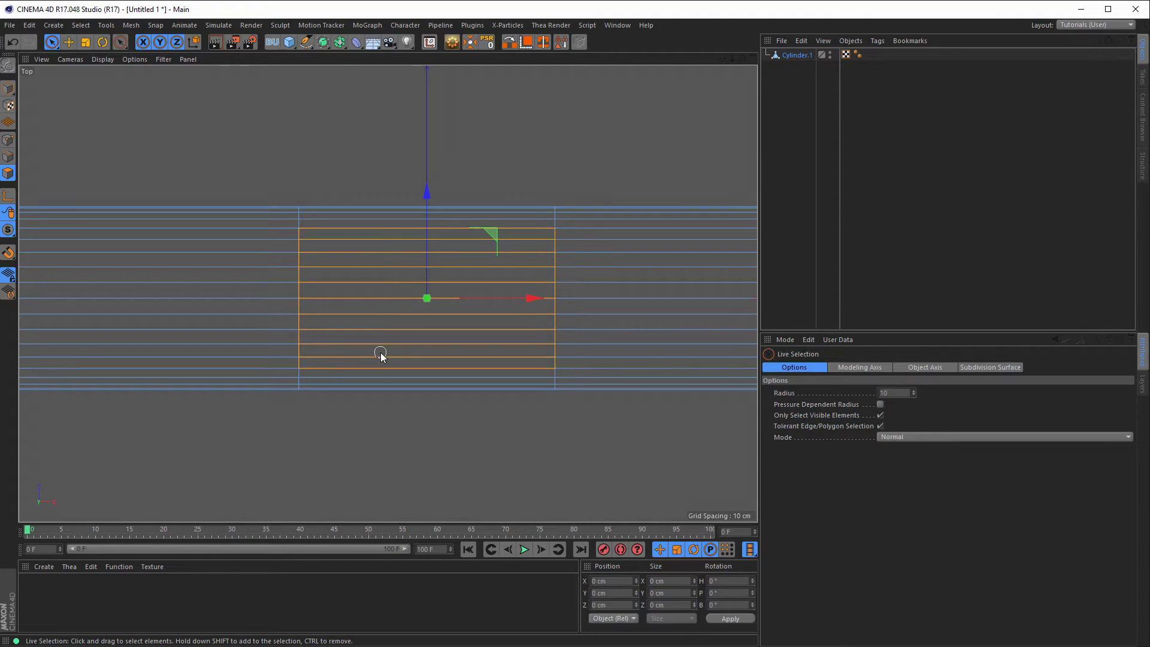
# Extrude the selected middle polygons upward by 800 cm in the front view to form an upright post on the cylinder
pyautogui.middleClick(353, 399)
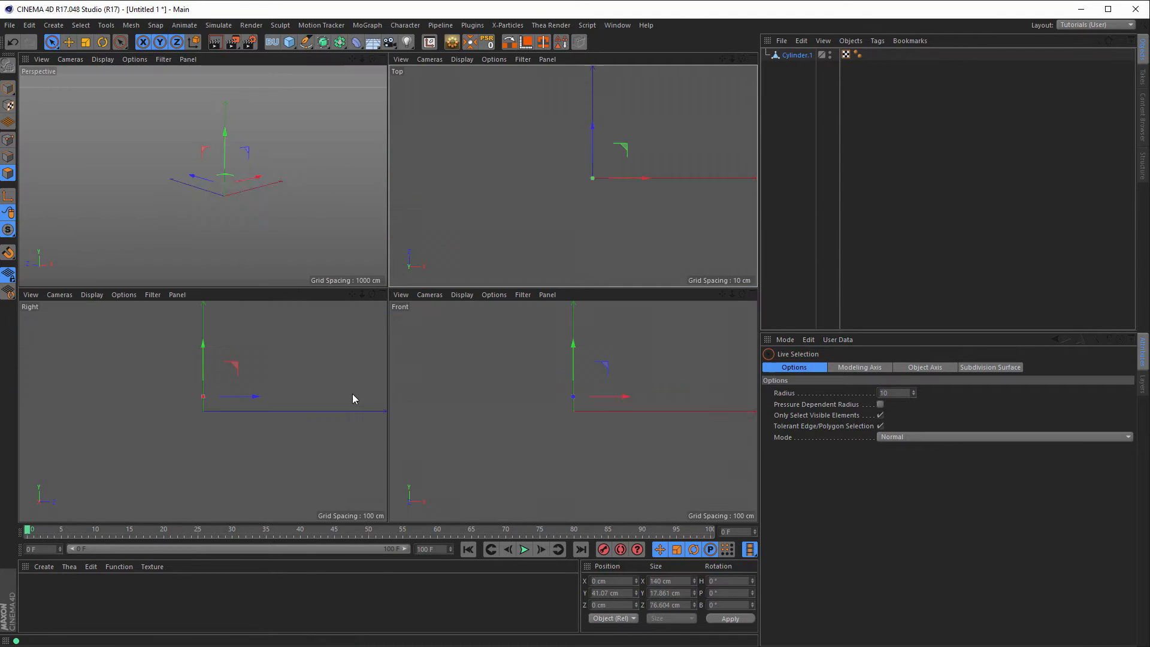
pyautogui.middleClick(236, 247)
pyautogui.keyDown('alt'); pyautogui.moveTo(448, 283); pyautogui.dragTo(403, 315); pyautogui.keyUp('alt')
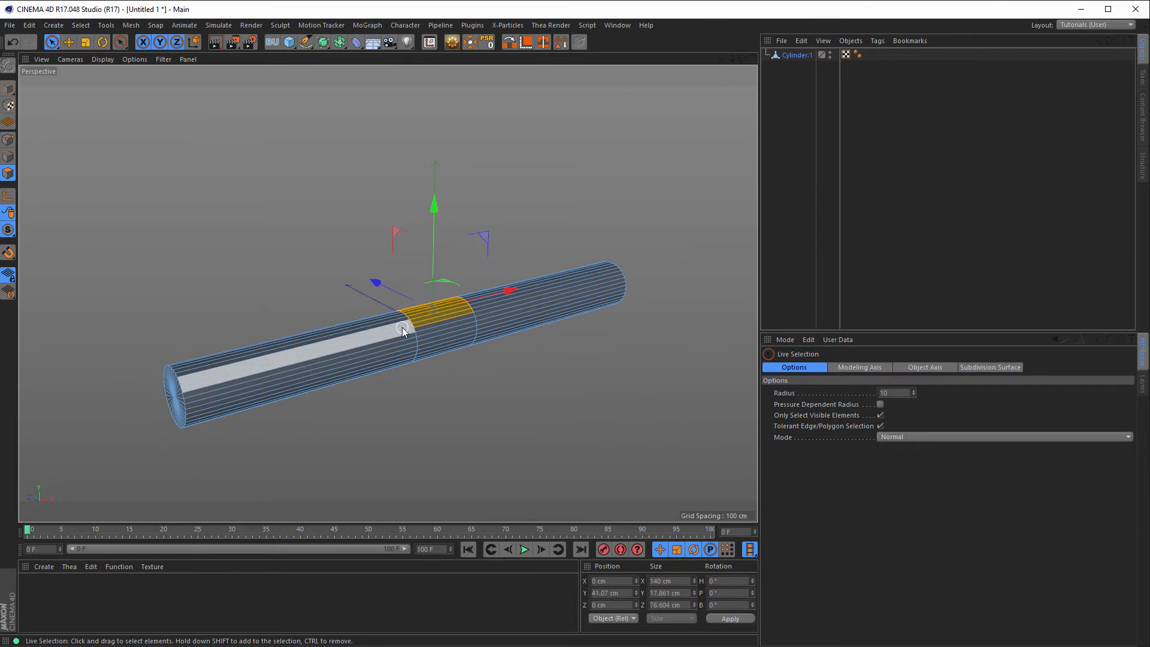
pyautogui.keyDown('alt'); pyautogui.moveTo(402, 328); pyautogui.dragTo(429, 292, button='middle'); pyautogui.keyUp('alt')
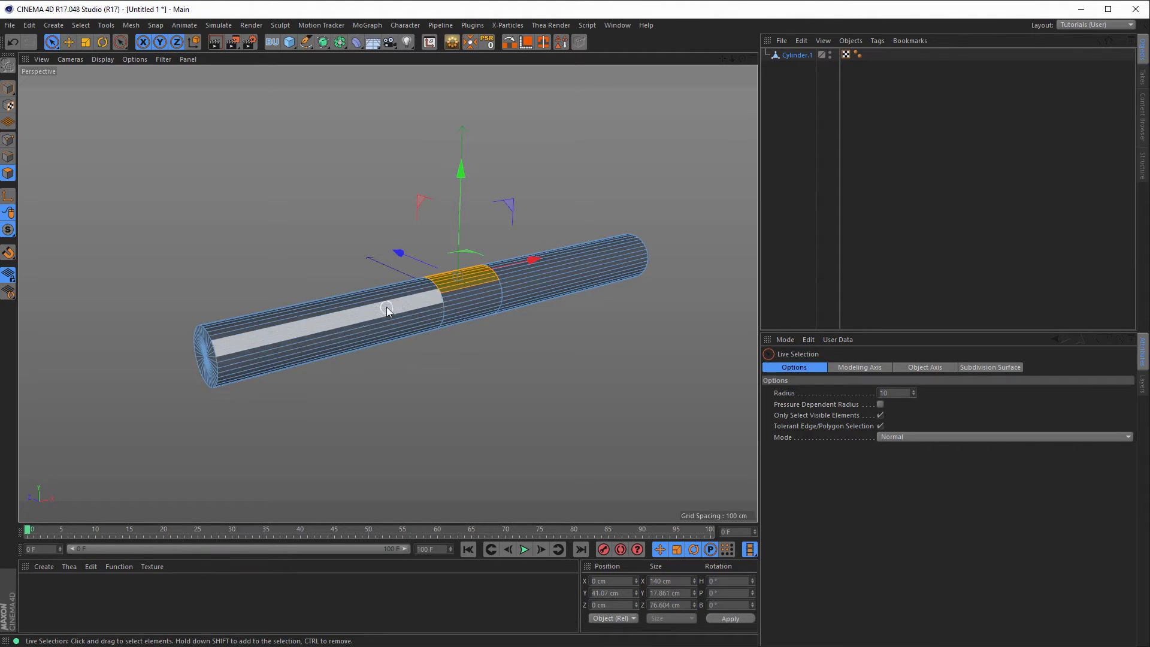
pyautogui.keyDown('alt'); pyautogui.moveTo(386, 310); pyautogui.dragTo(381, 341, button='middle'); pyautogui.keyUp('alt')
pyautogui.middleClick(381, 340)
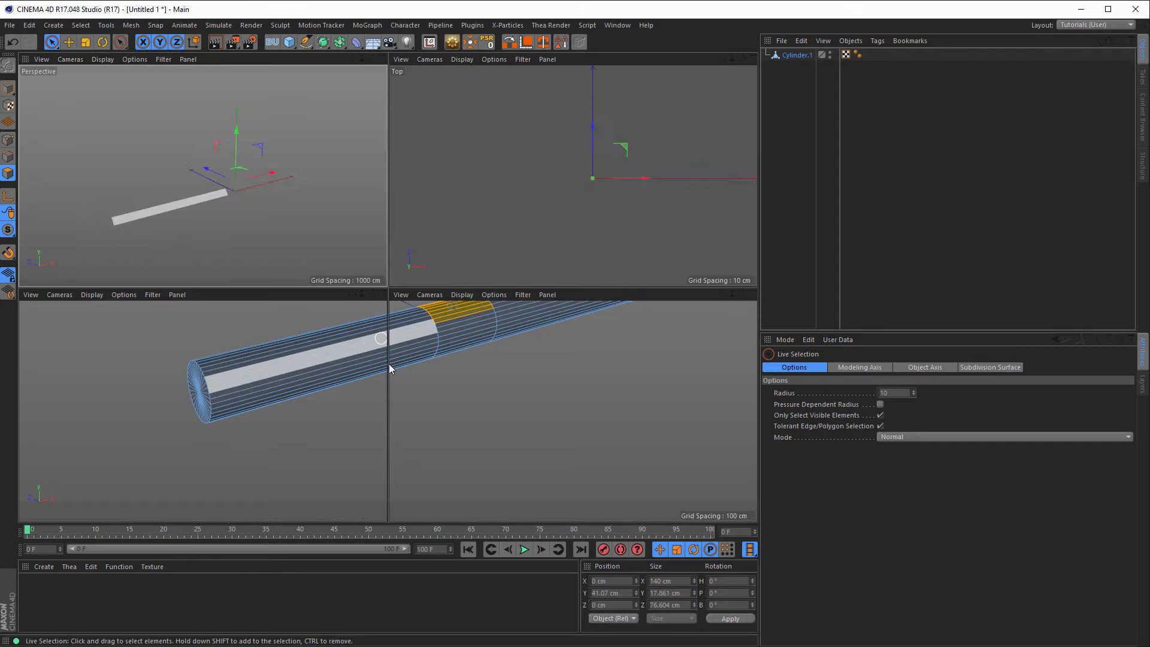
pyautogui.middleClick(450, 429)
pyautogui.keyDown('alt'); pyautogui.moveTo(426, 416); pyautogui.dragTo(404, 426, button='middle'); pyautogui.keyUp('alt')
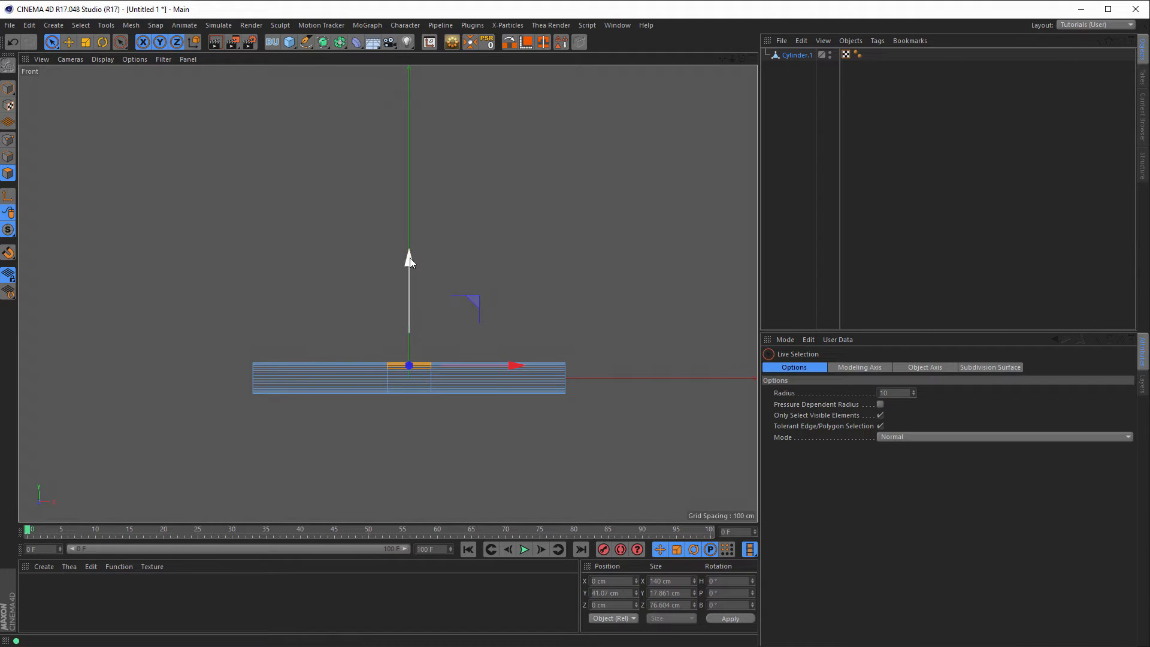
pyautogui.moveTo(410, 260); pyautogui.dragTo(417, 49)
pyautogui.moveTo(409, 73); pyautogui.dragTo(409, 38)
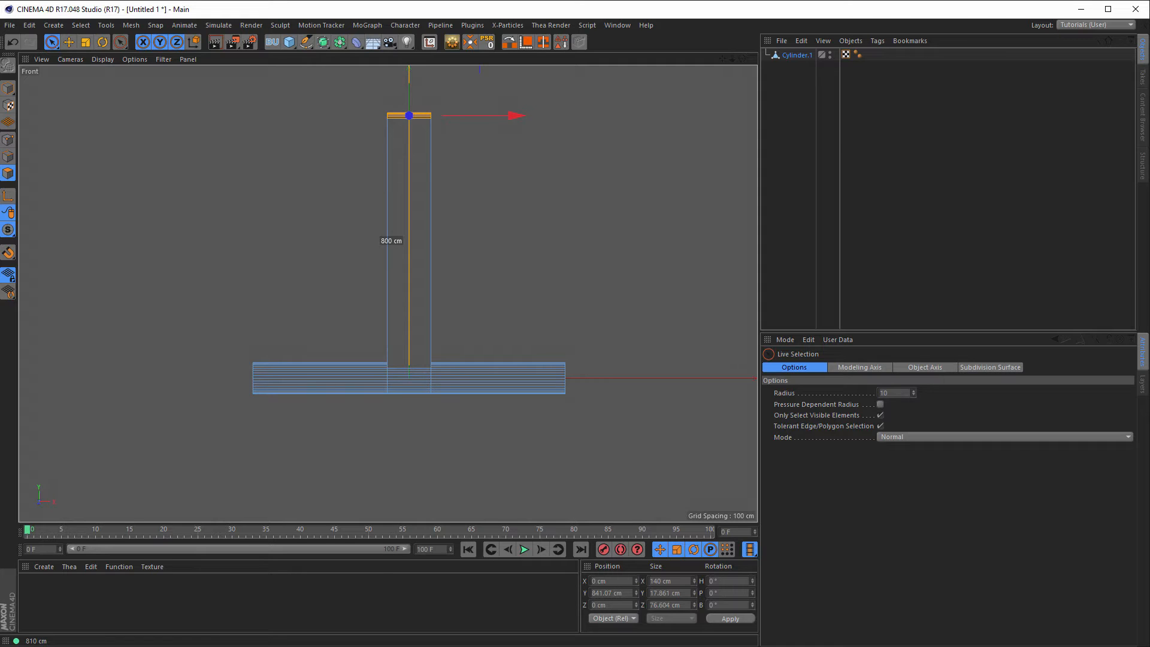
pyautogui.moveTo(409, 39)
pyautogui.mouseDown()
pyautogui.moveTo(409, 73)
pyautogui.moveTo(409, 38)
pyautogui.mouseUp()
pyautogui.moveTo(410, 38); pyautogui.dragTo(410, 38)
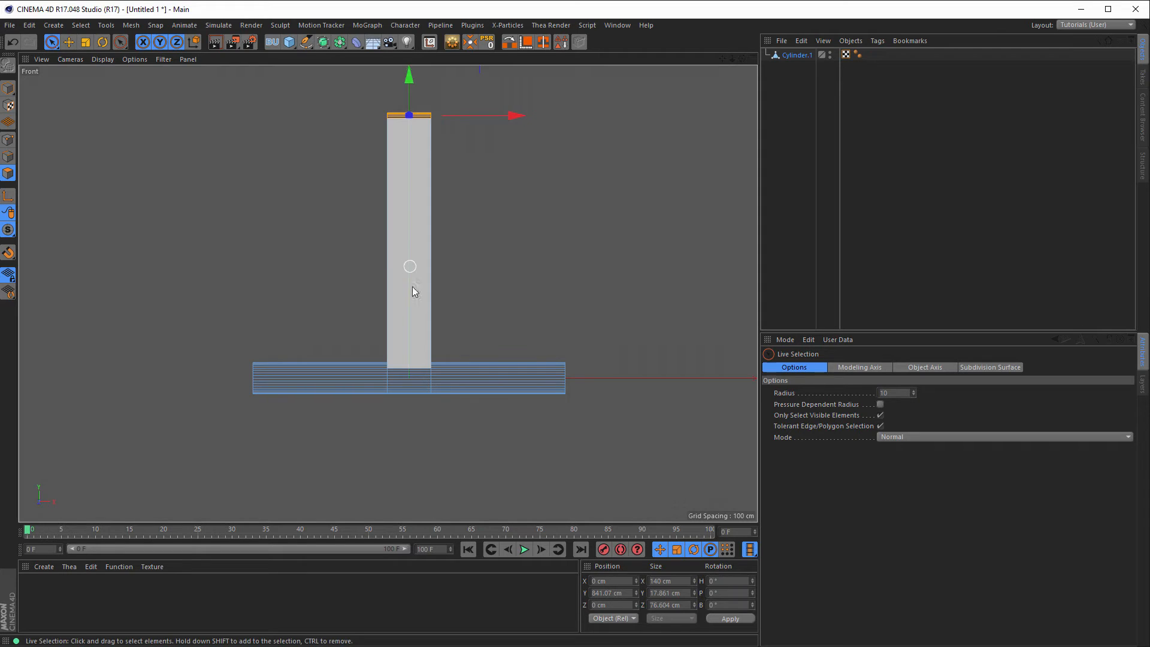
pyautogui.middleClick(456, 350)
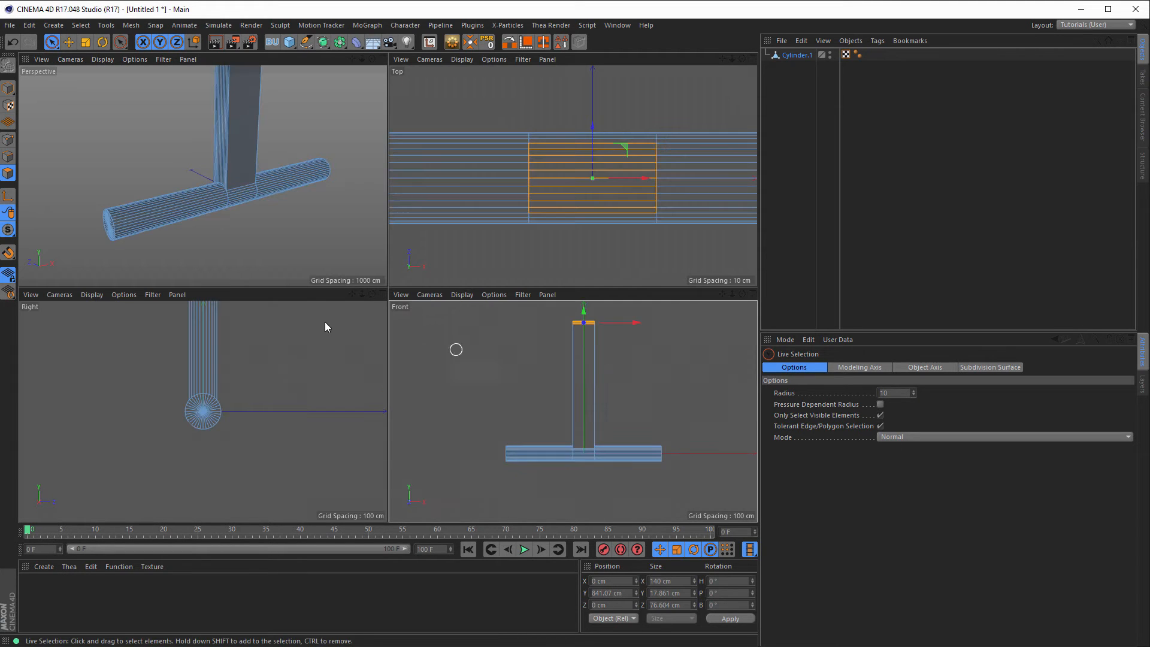
pyautogui.middleClick(295, 277)
pyautogui.keyDown('alt'); pyautogui.moveTo(292, 322); pyautogui.dragTo(372, 307); pyautogui.keyUp('alt')
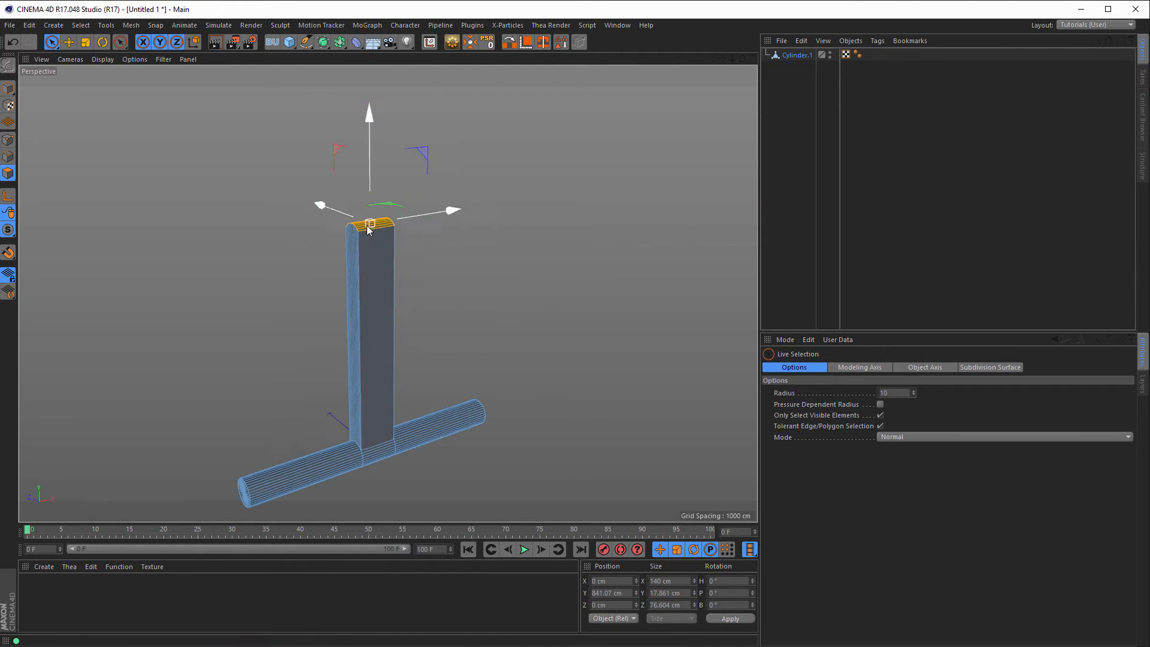
# Flatten the selected curved polygons on top of the post by setting their Y size to 0 cm
pyautogui.scroll(3, 423, 225)
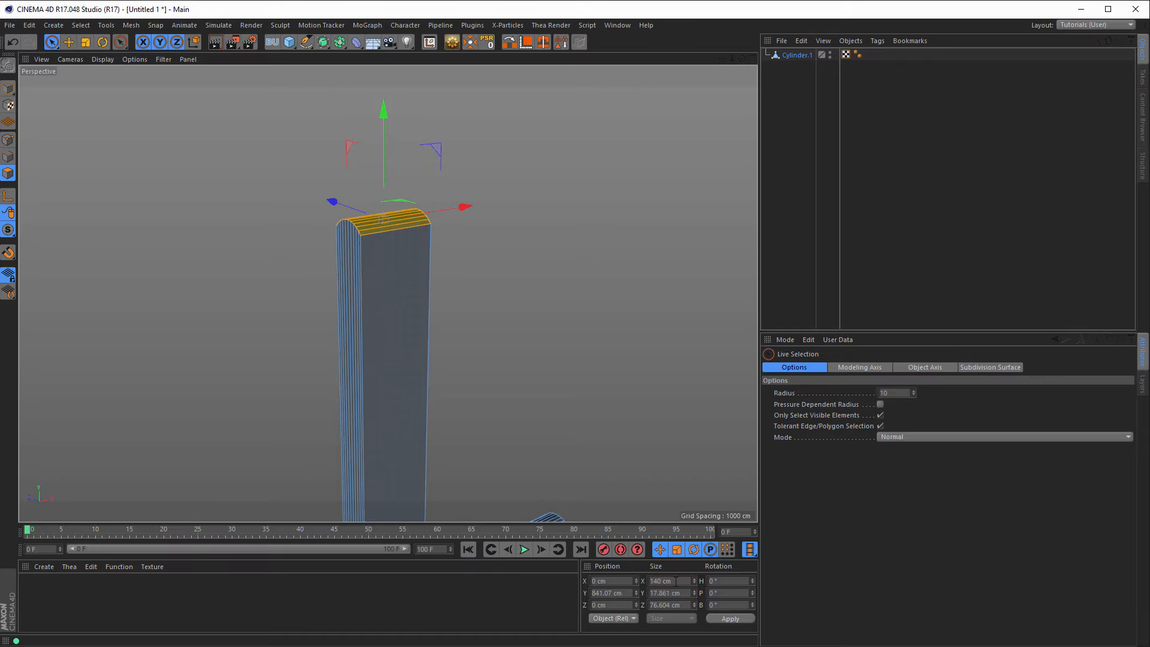
pyautogui.click(687, 594)
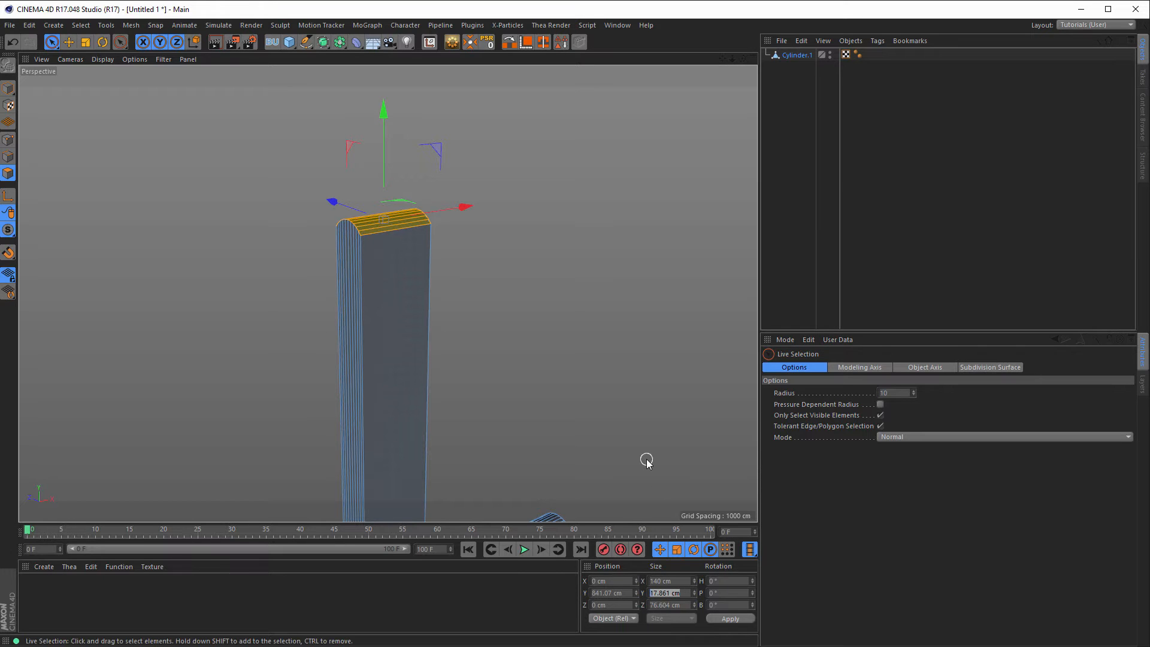
pyautogui.write('0')
pyautogui.press('Return')
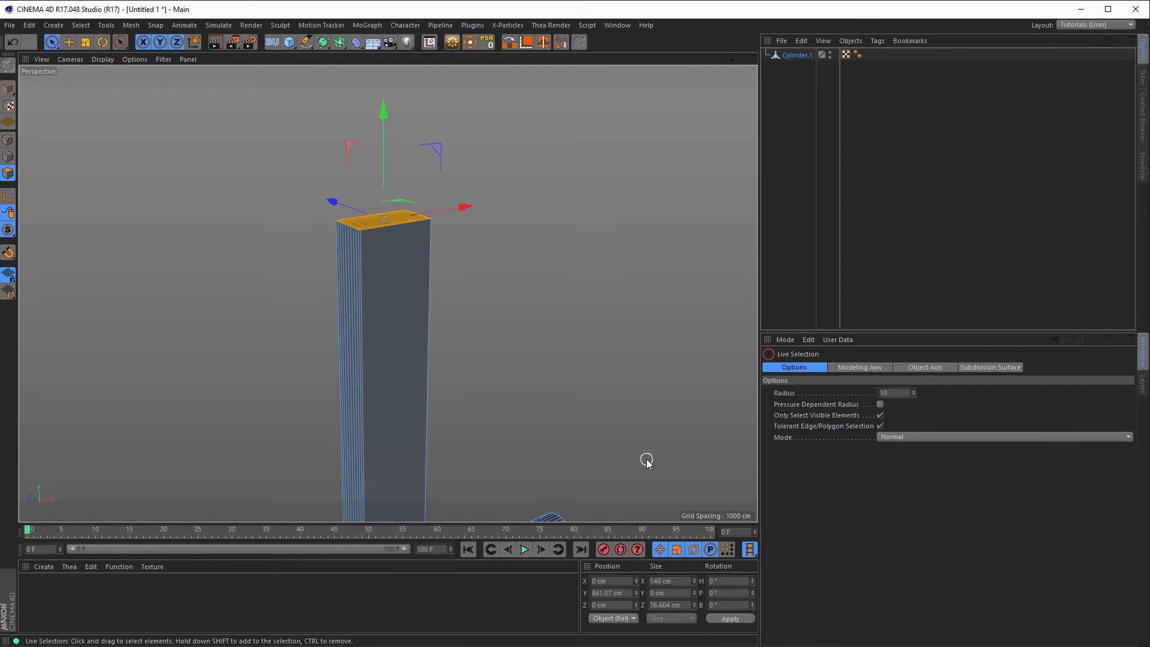
# Move the post's top polygons 250 cm along the X axis in the front view so the post leans
pyautogui.middleClick(583, 226)
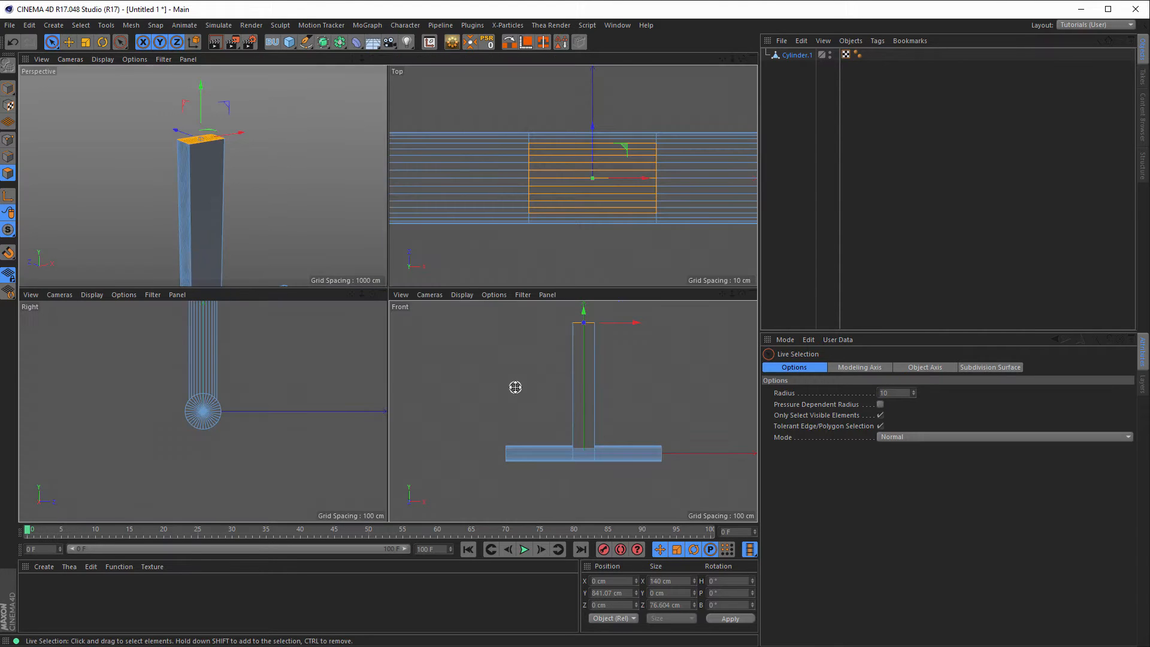
pyautogui.middleClick(515, 387)
pyautogui.keyDown('alt'); pyautogui.moveTo(457, 198); pyautogui.dragTo(435, 243, button='middle'); pyautogui.keyUp('alt')
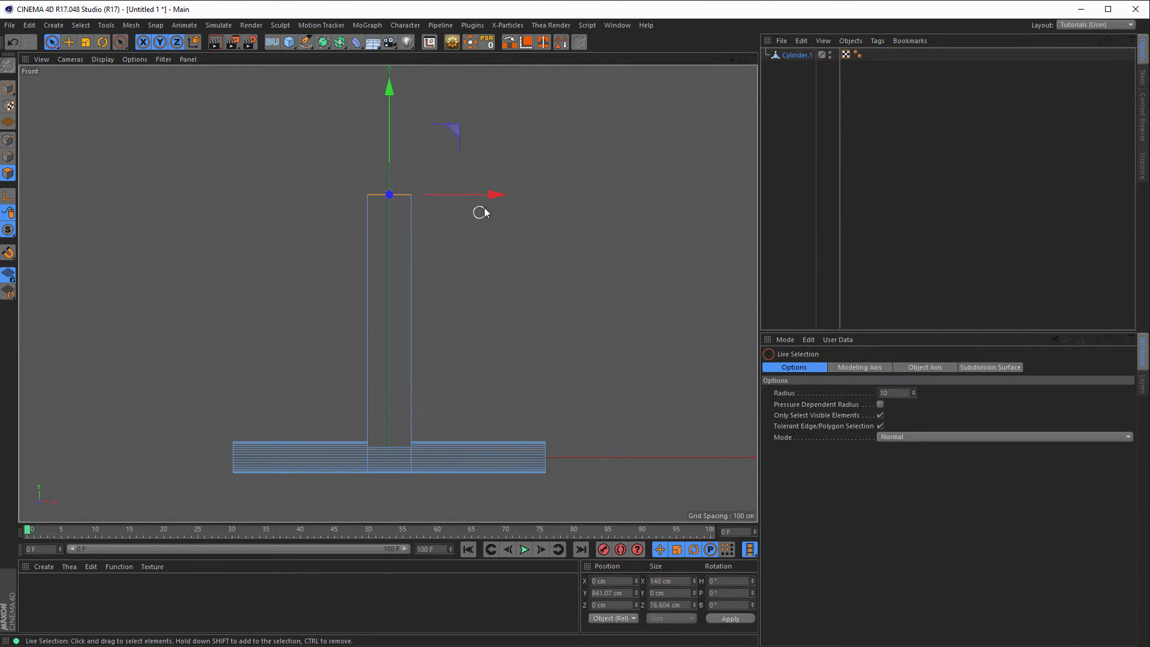
pyautogui.moveTo(496, 195); pyautogui.dragTo(575, 201)
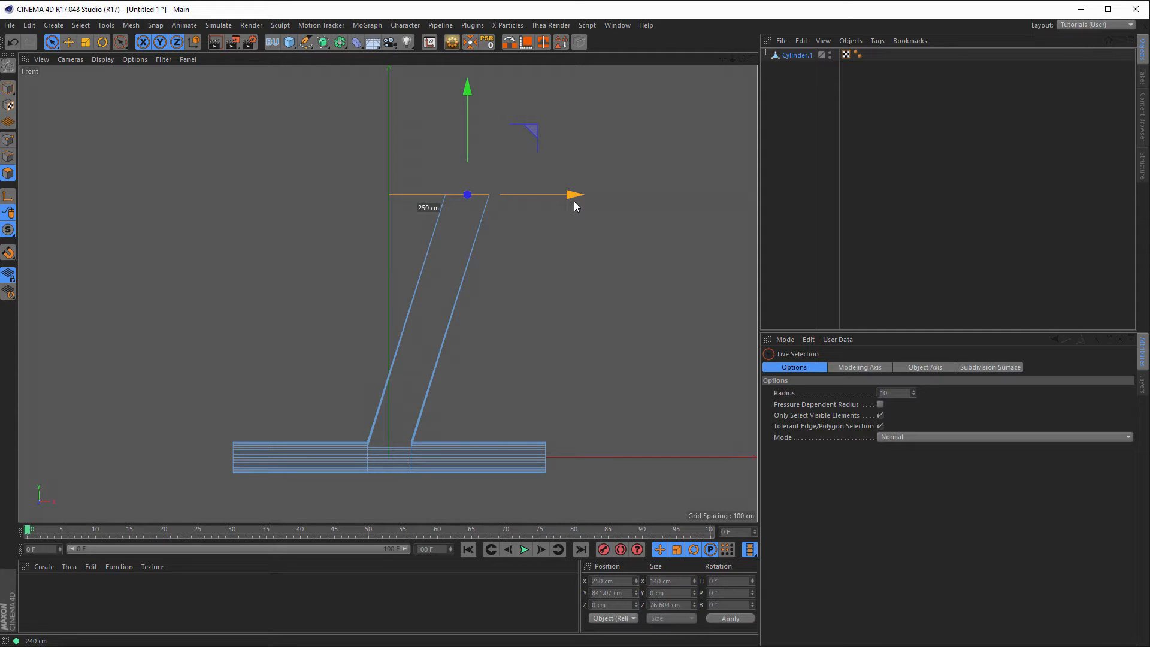
pyautogui.moveTo(574, 202); pyautogui.dragTo(574, 202)
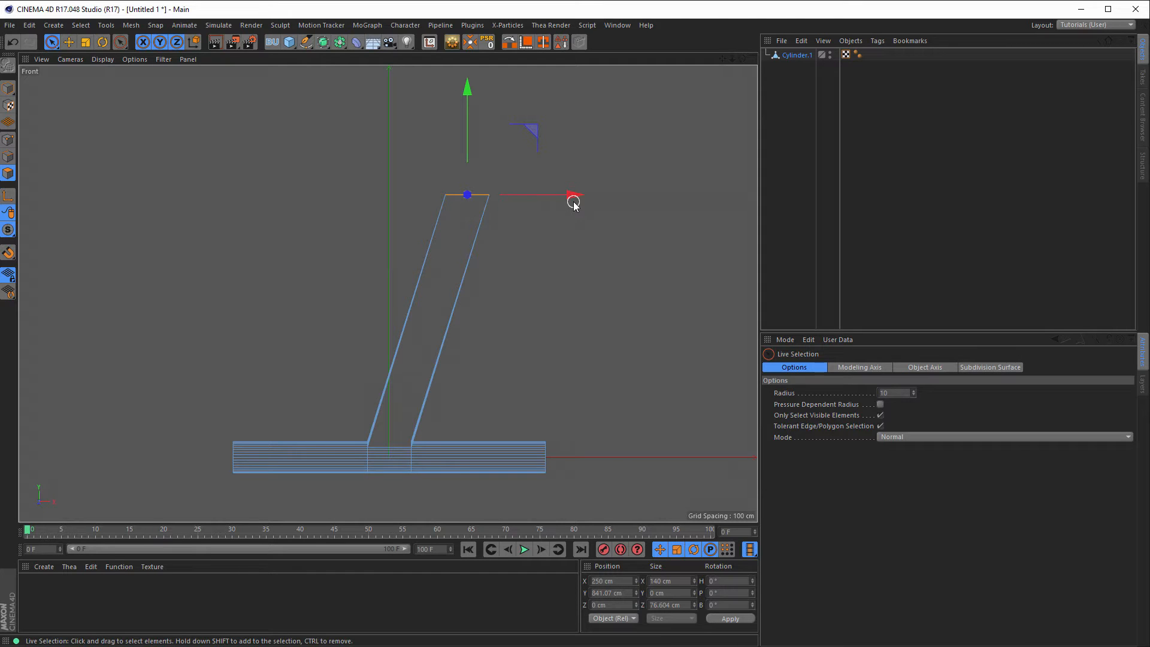
# In edge mode, select the edge loop around the base of the post with Loop Selection in the perspective view
pyautogui.middleClick(557, 288)
pyautogui.middleClick(296, 246)
pyautogui.scroll(-5, 345, 385)
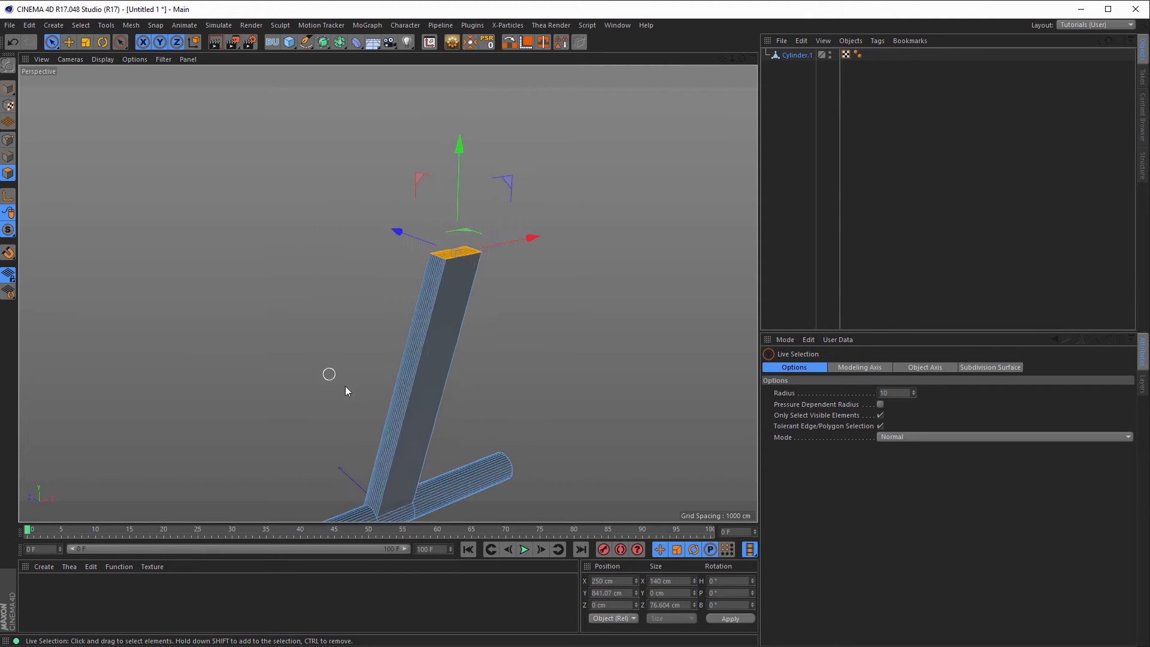
pyautogui.keyDown('alt'); pyautogui.moveTo(345, 386); pyautogui.dragTo(380, 318); pyautogui.keyUp('alt')
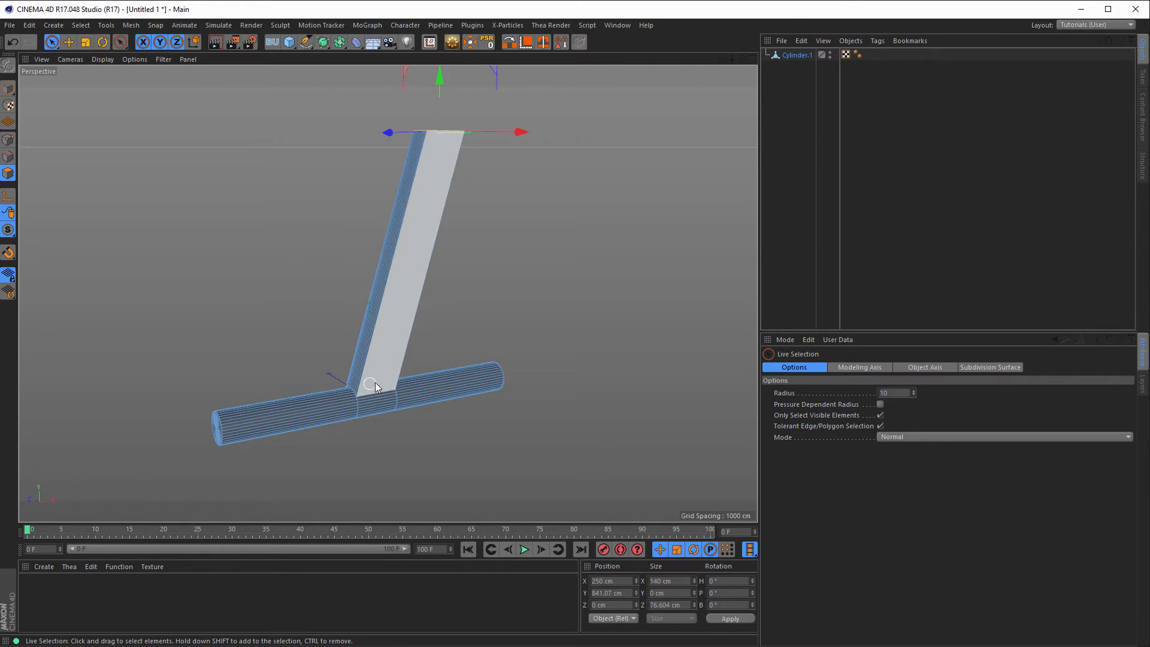
pyautogui.scroll(10, 375, 382)
pyautogui.scroll(-1, 390, 342)
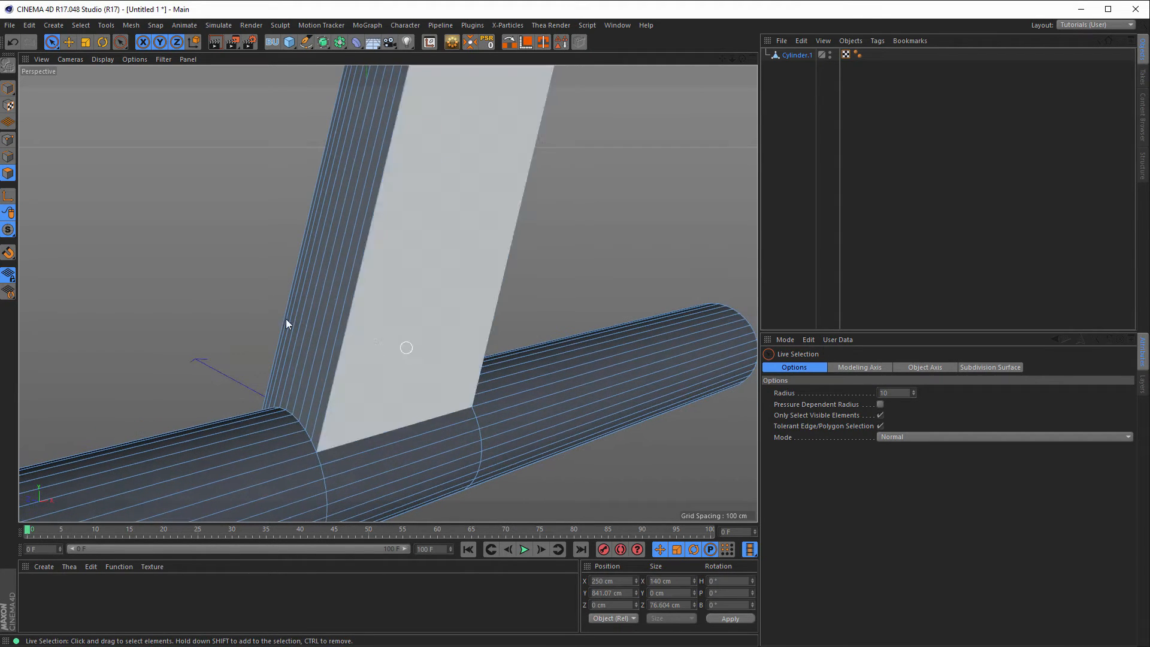
pyautogui.click(8, 156)
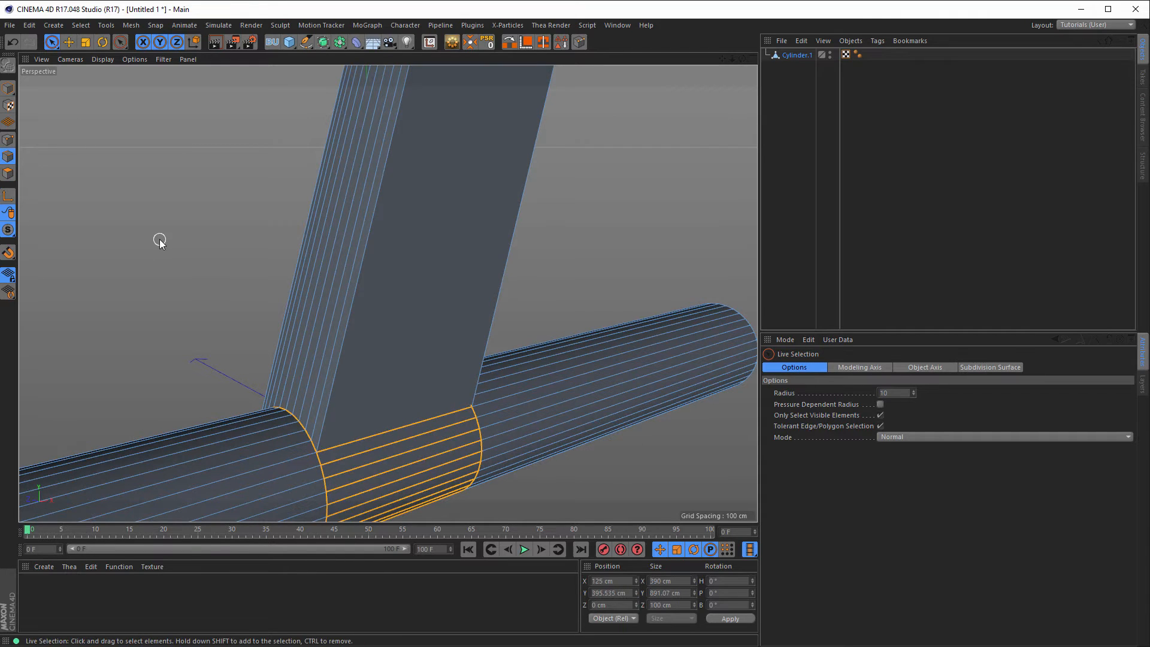
pyautogui.press('u')
pyautogui.press('l')
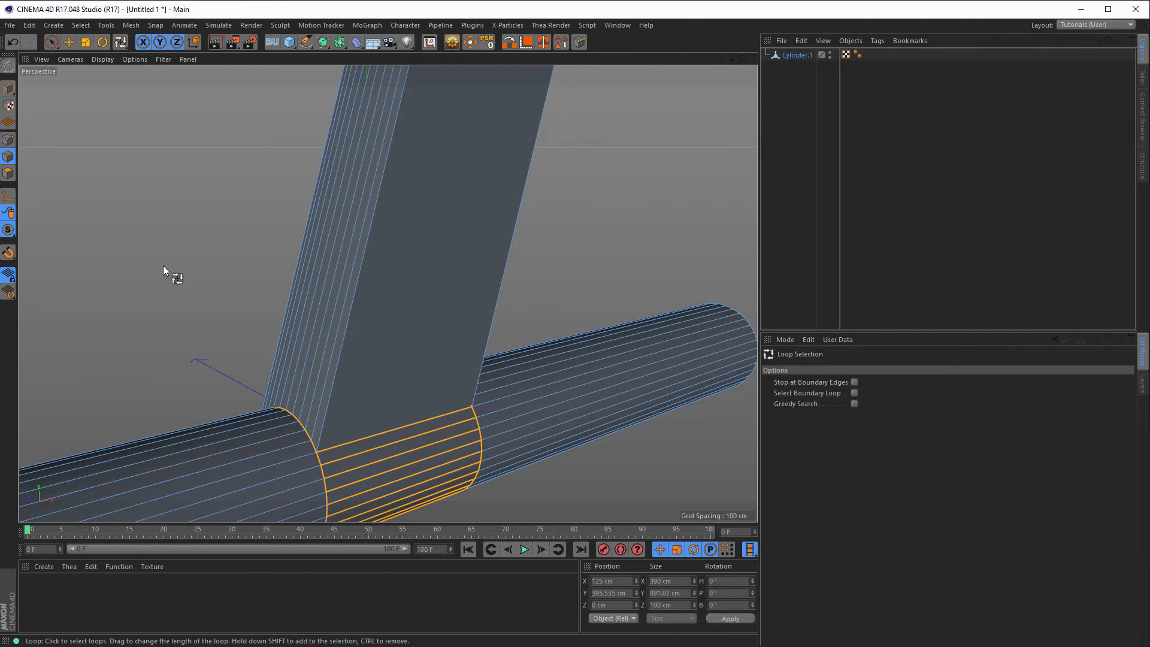
pyautogui.keyDown('alt'); pyautogui.moveTo(316, 447); pyautogui.dragTo(391, 429, button='right'); pyautogui.keyUp('alt')
pyautogui.keyDown('alt'); pyautogui.moveTo(390, 430); pyautogui.dragTo(324, 421); pyautogui.keyUp('alt')
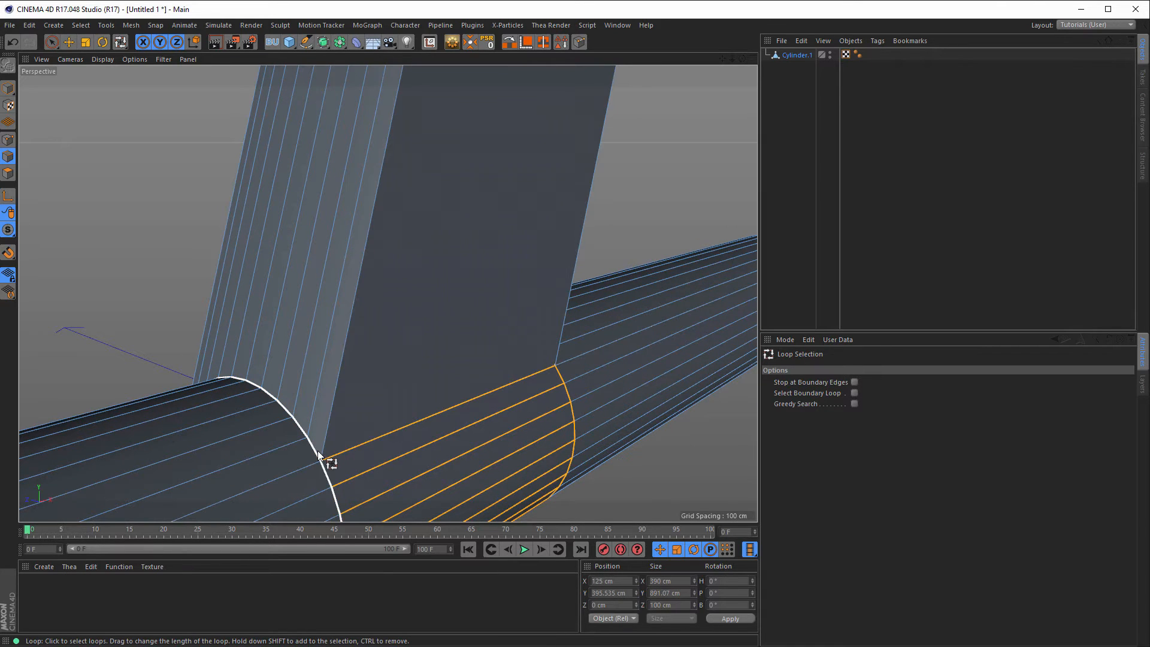
pyautogui.click(305, 450)
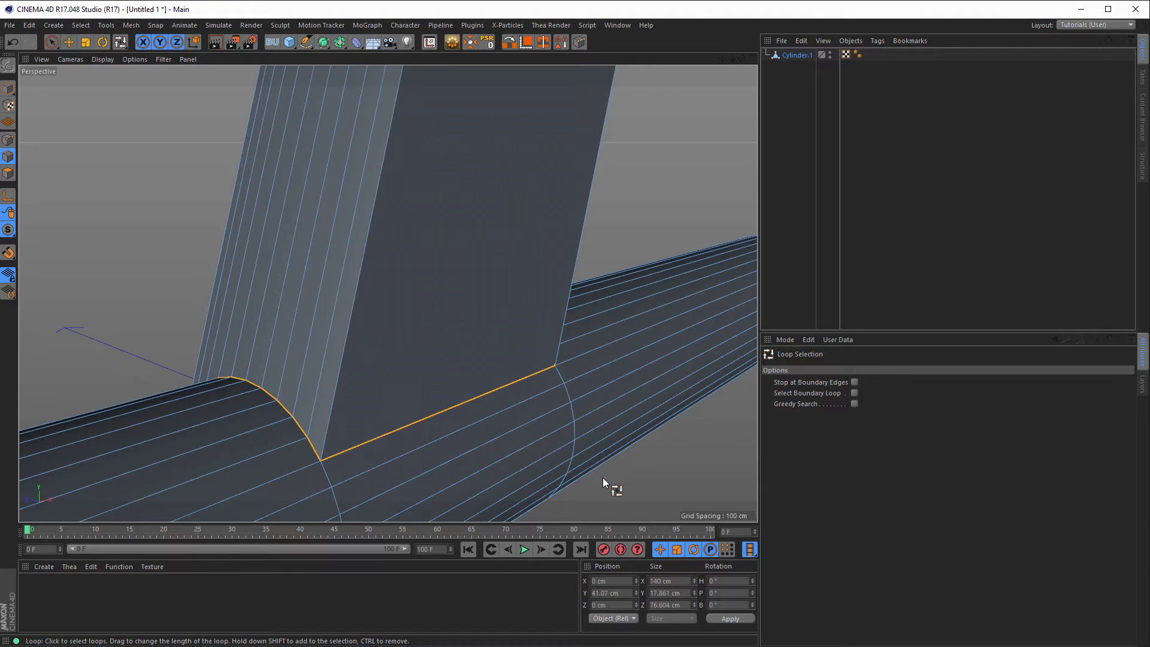
# Add the long corner edges of the slanted post to the base loop selection with Live Selection
pyautogui.press('9')
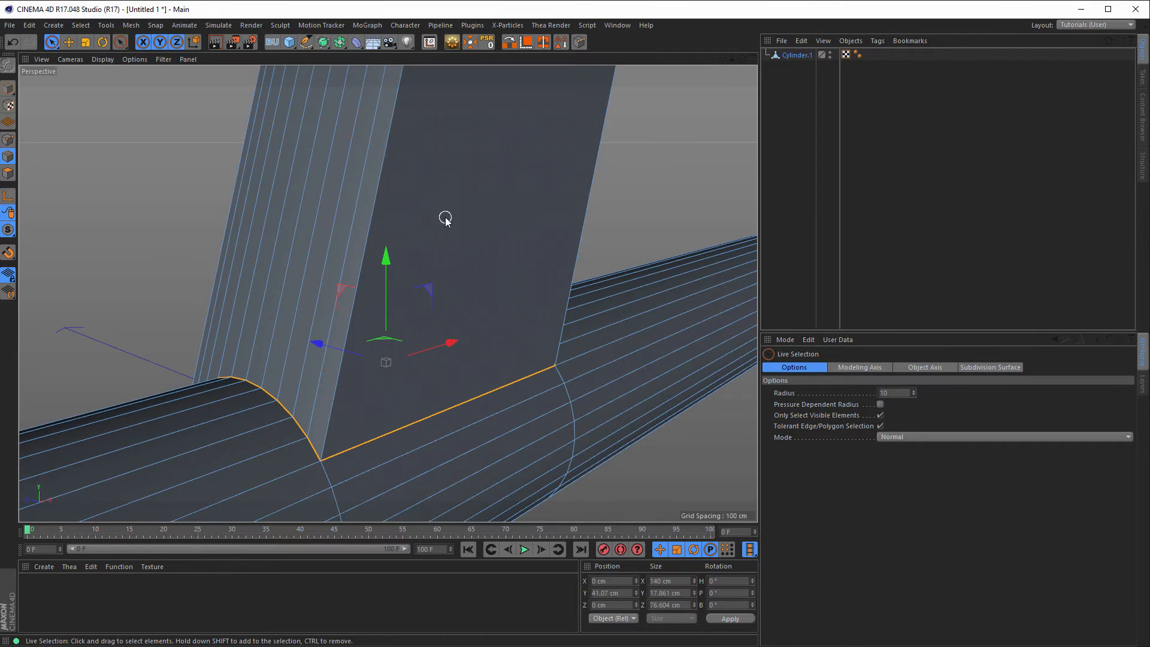
pyautogui.moveTo(384, 220)
pyautogui.keyDown('shift'); pyautogui.mouseDown()
pyautogui.moveTo(520, 220)
pyautogui.moveTo(614, 269)
pyautogui.mouseUp(); pyautogui.keyUp('shift')
pyautogui.keyDown('alt'); pyautogui.moveTo(359, 270); pyautogui.dragTo(160, 238); pyautogui.keyUp('alt')
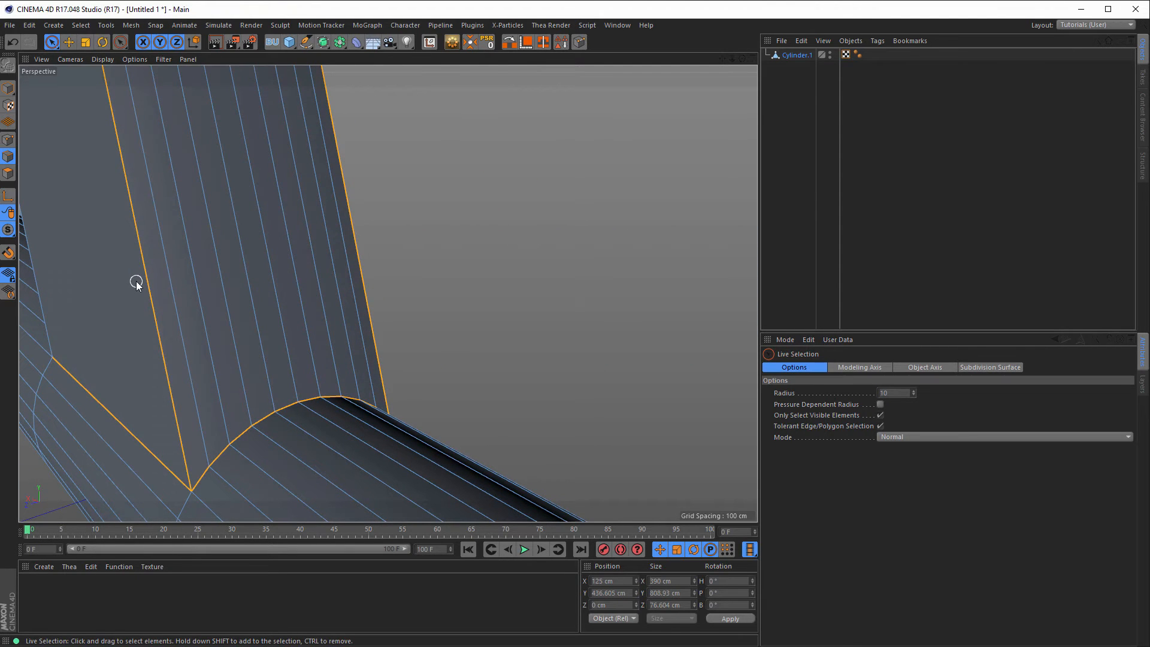
pyautogui.keyDown('alt'); pyautogui.moveTo(146, 277); pyautogui.dragTo(465, 275); pyautogui.keyUp('alt')
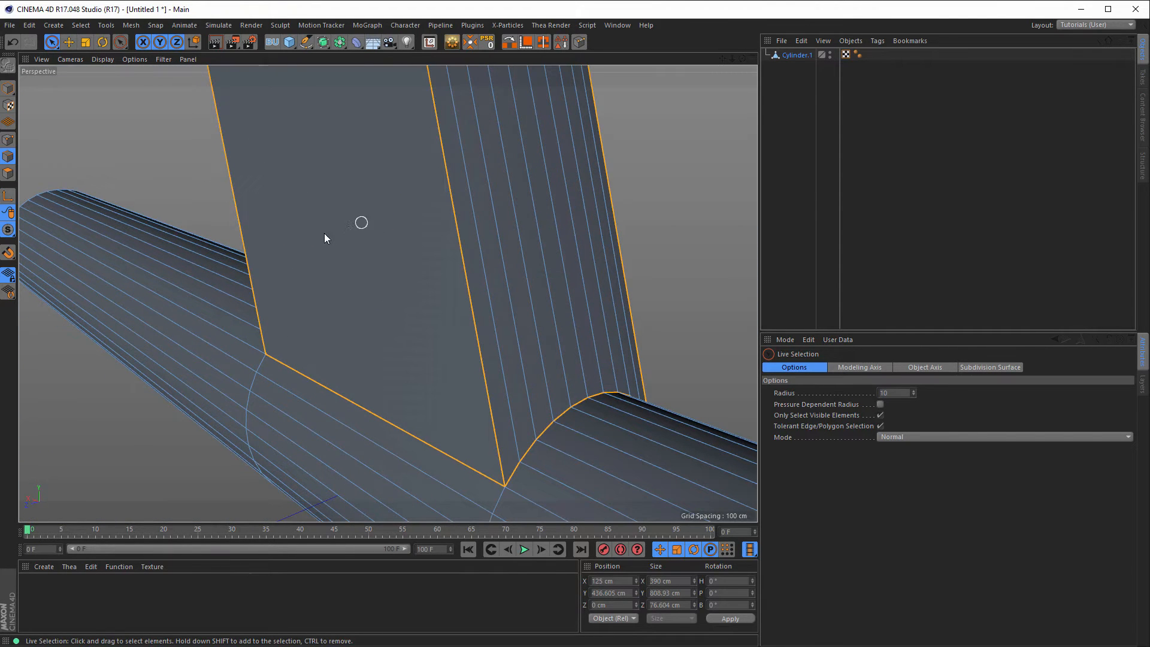
pyautogui.scroll(-5, 325, 238)
pyautogui.keyDown('alt'); pyautogui.moveTo(335, 162); pyautogui.dragTo(386, 206); pyautogui.keyUp('alt')
pyautogui.scroll(5, 549, 225)
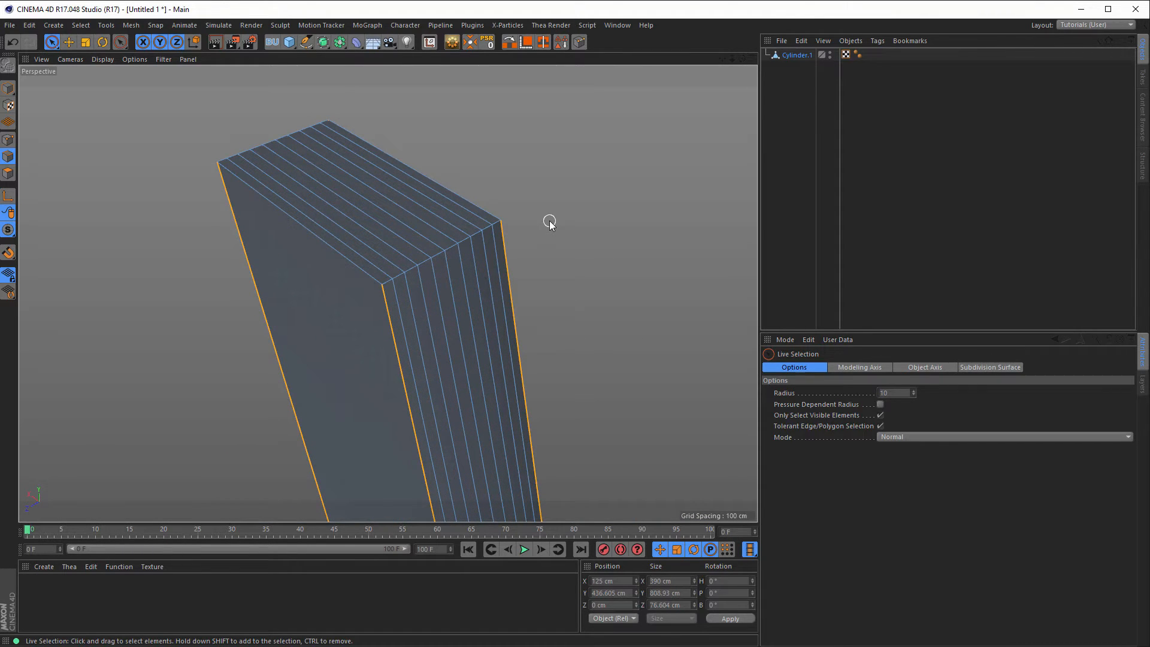
pyautogui.press('u')
pyautogui.press('l')
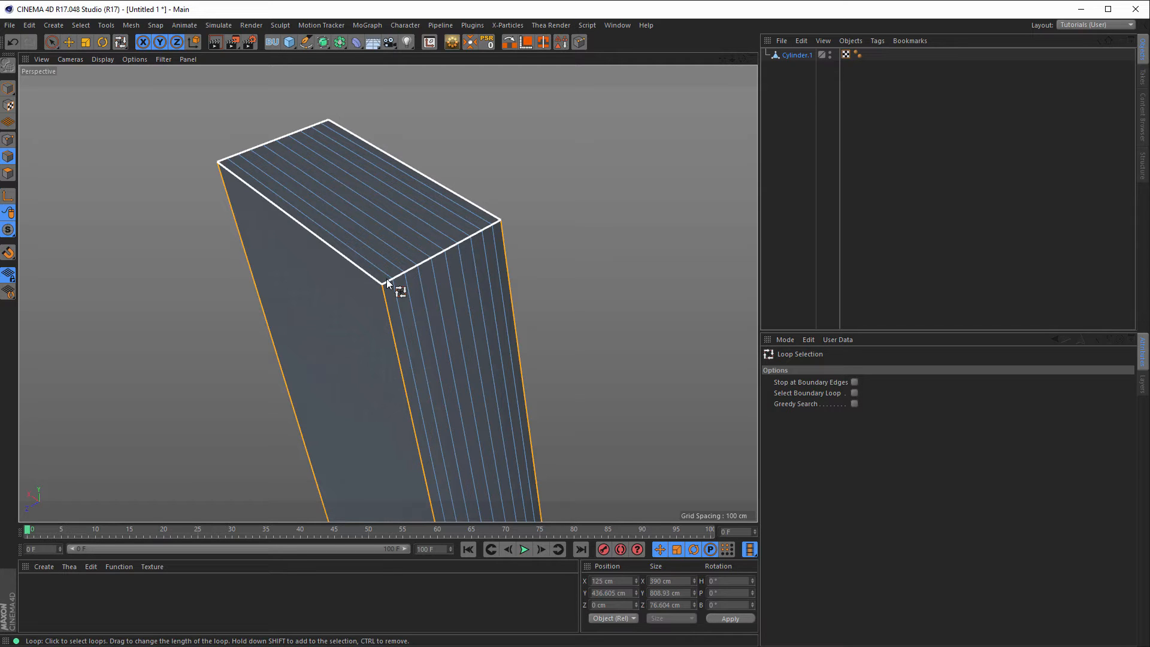
pyautogui.keyDown('alt'); pyautogui.moveTo(491, 318); pyautogui.dragTo(394, 249); pyautogui.keyUp('alt')
pyautogui.scroll(6, 431, 360)
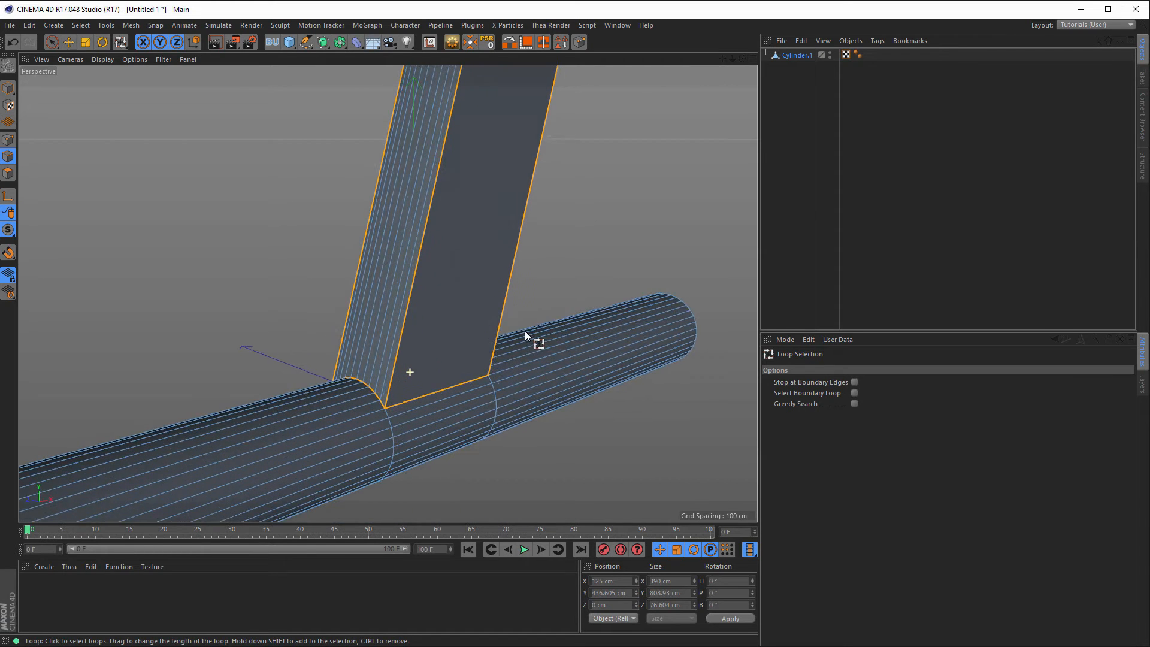
# Bevel the selected post edges in Chamfer mode with a 2.5 cm offset and a subdivision of 3
pyautogui.keyDown('alt'); pyautogui.moveTo(527, 329); pyautogui.dragTo(574, 395); pyautogui.keyUp('alt')
pyautogui.press('m')
pyautogui.press('s')
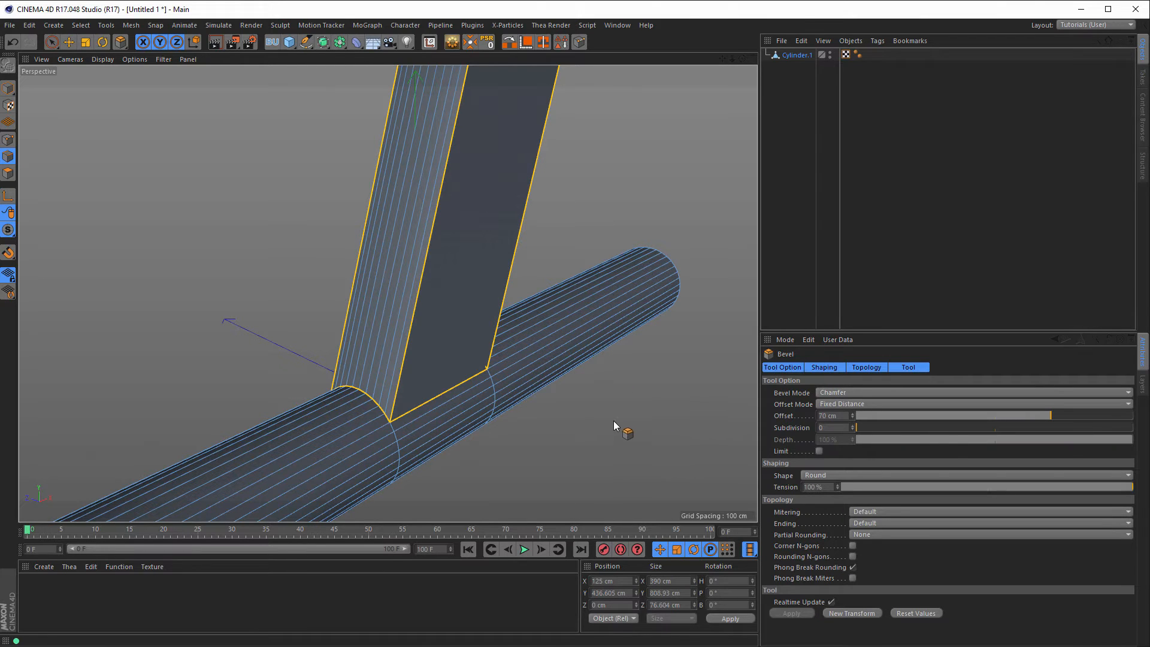
pyautogui.scroll(3, 386, 418)
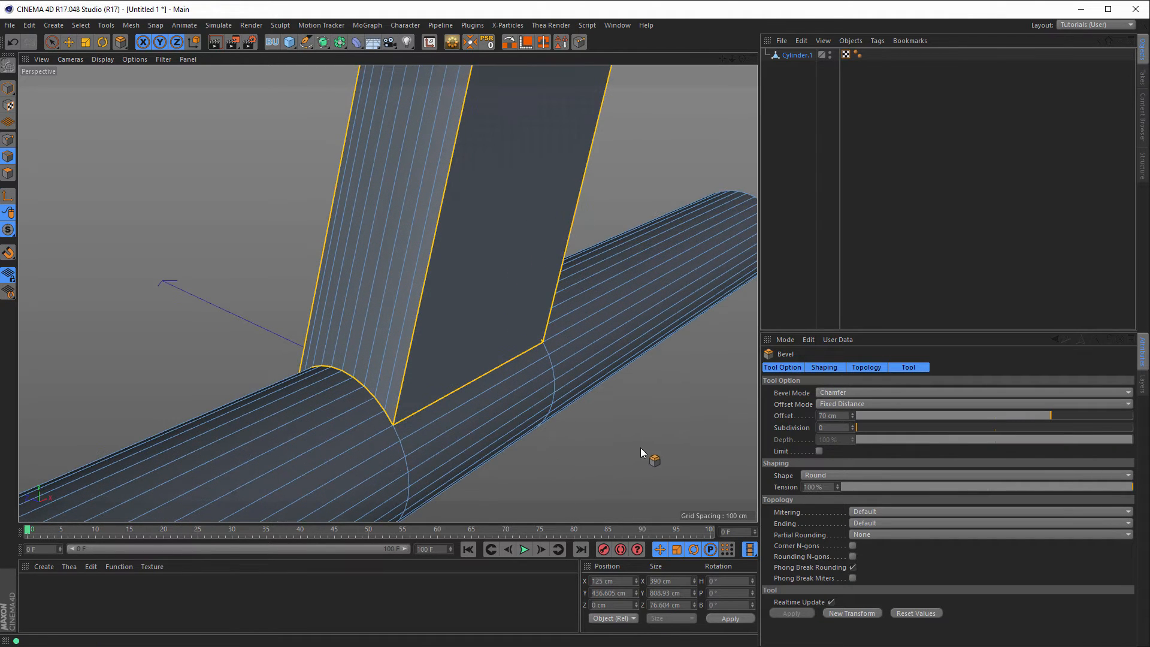
pyautogui.moveTo(634, 432); pyautogui.dragTo(639, 433)
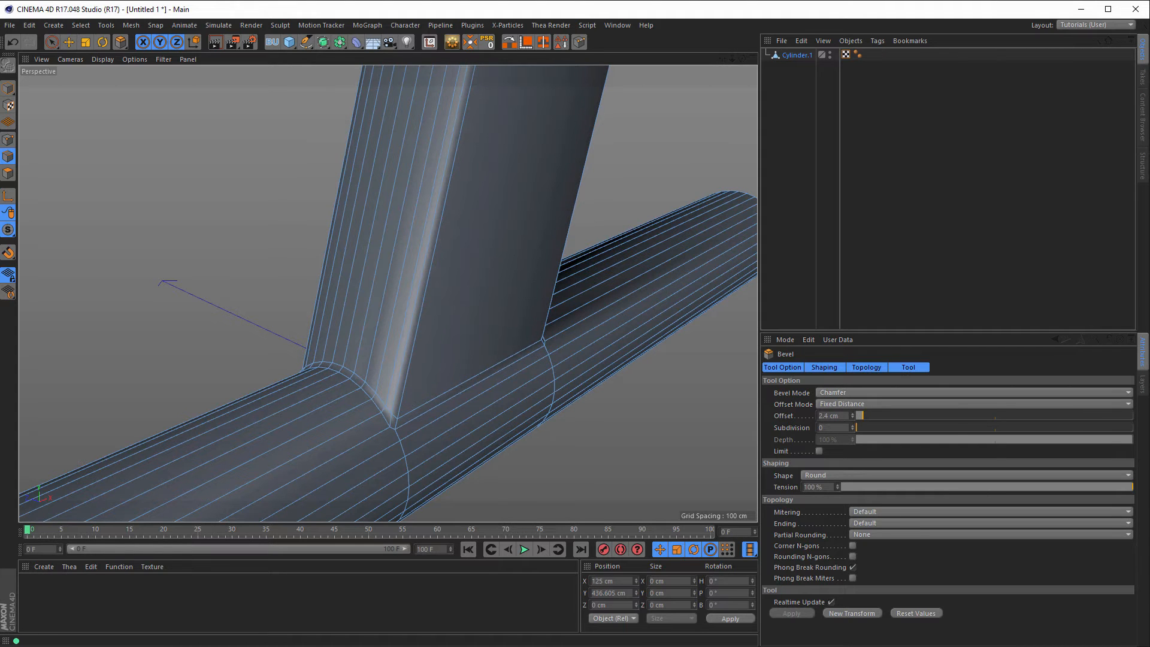
pyautogui.moveTo(639, 433); pyautogui.dragTo(639, 433)
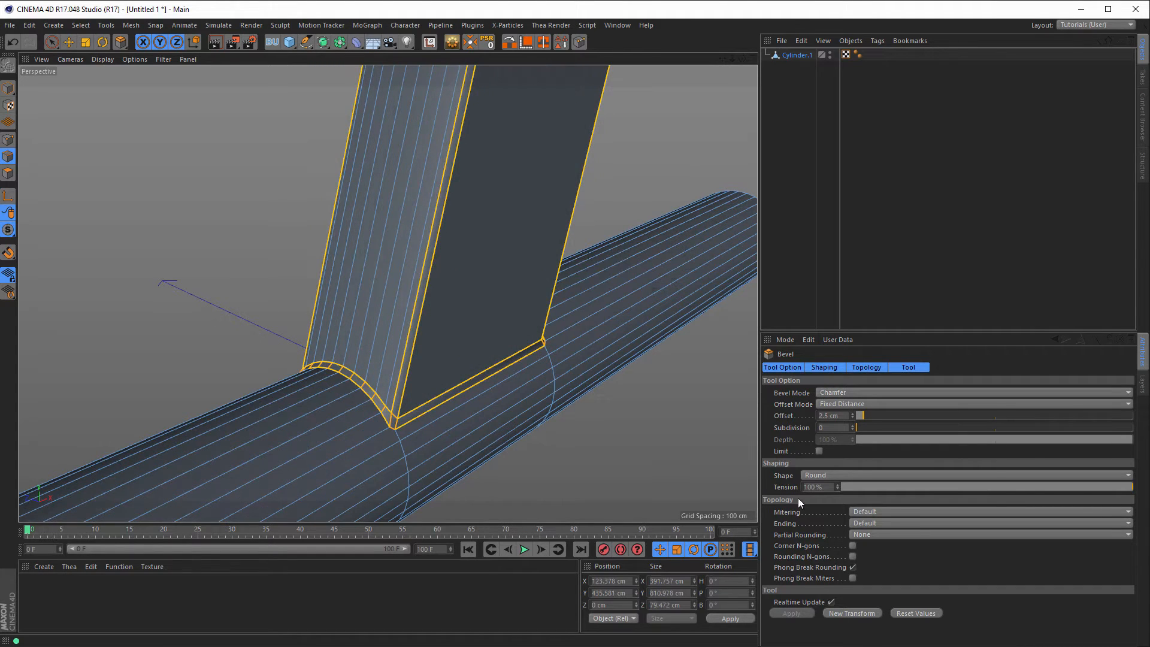
pyautogui.click(853, 425)
pyautogui.click(853, 425)
pyautogui.click(853, 425)
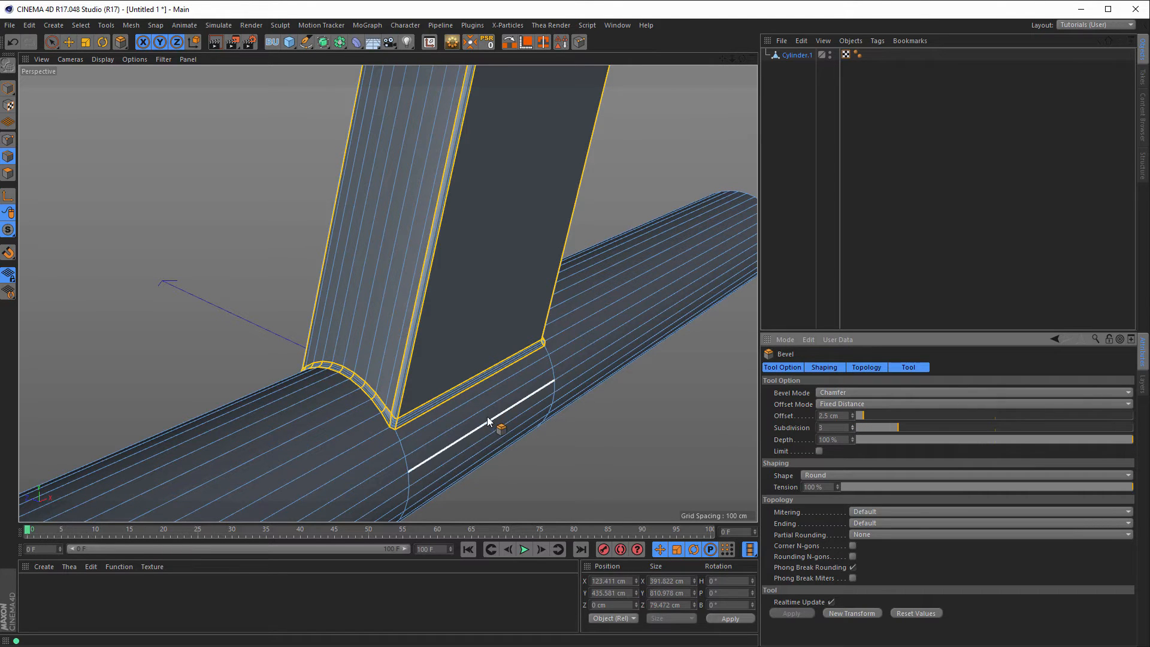
# Render the perspective view close to the post's base to check the beveled edges
pyautogui.keyDown('alt'); pyautogui.moveTo(469, 392); pyautogui.dragTo(492, 378, button='right'); pyautogui.keyUp('alt')
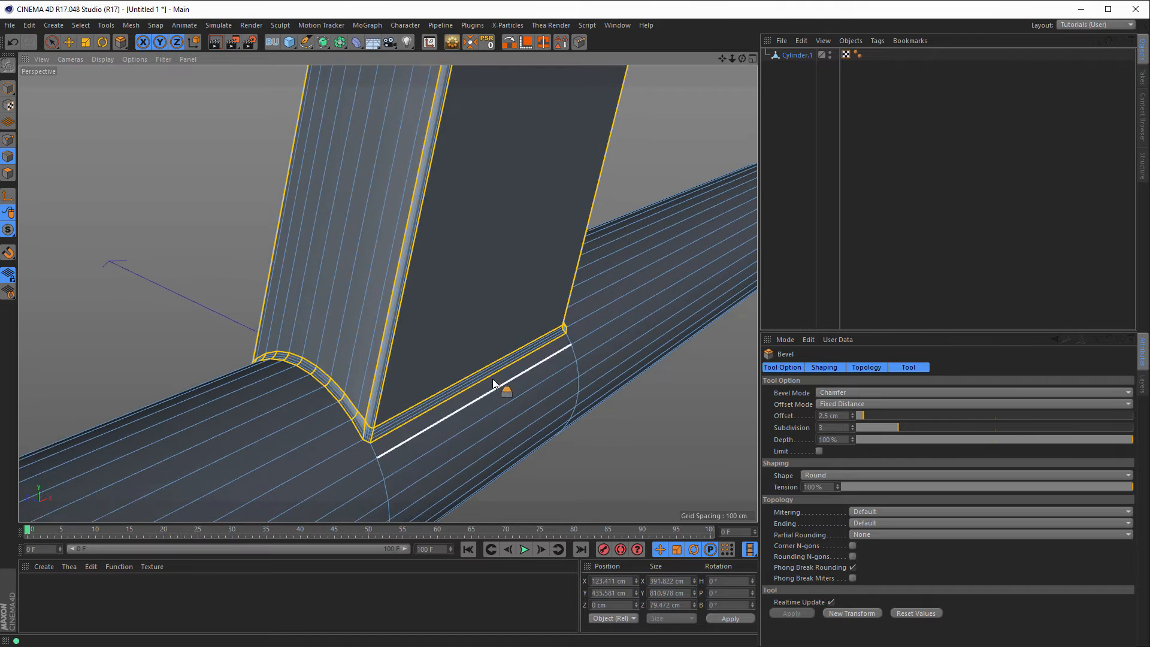
pyautogui.keyDown('alt'); pyautogui.moveTo(493, 379); pyautogui.dragTo(478, 330); pyautogui.keyUp('alt')
pyautogui.hotkey('ctrl', 'r')
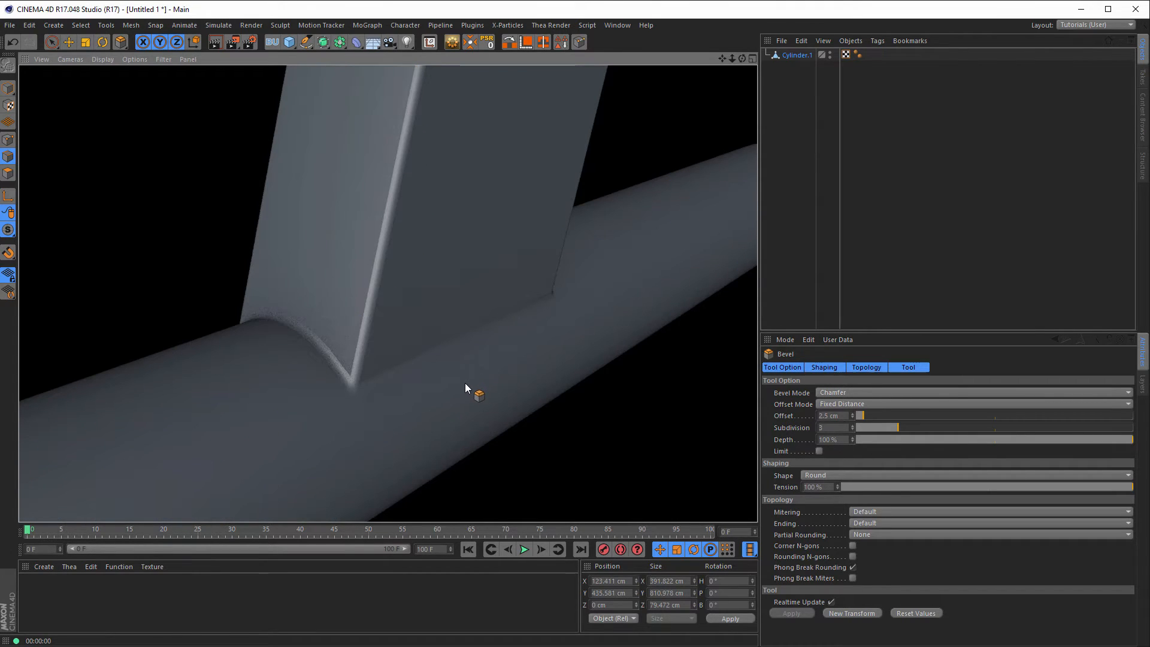
# Turn off Phong Break Rounding for the bevel and render the view again
pyautogui.click(873, 368)
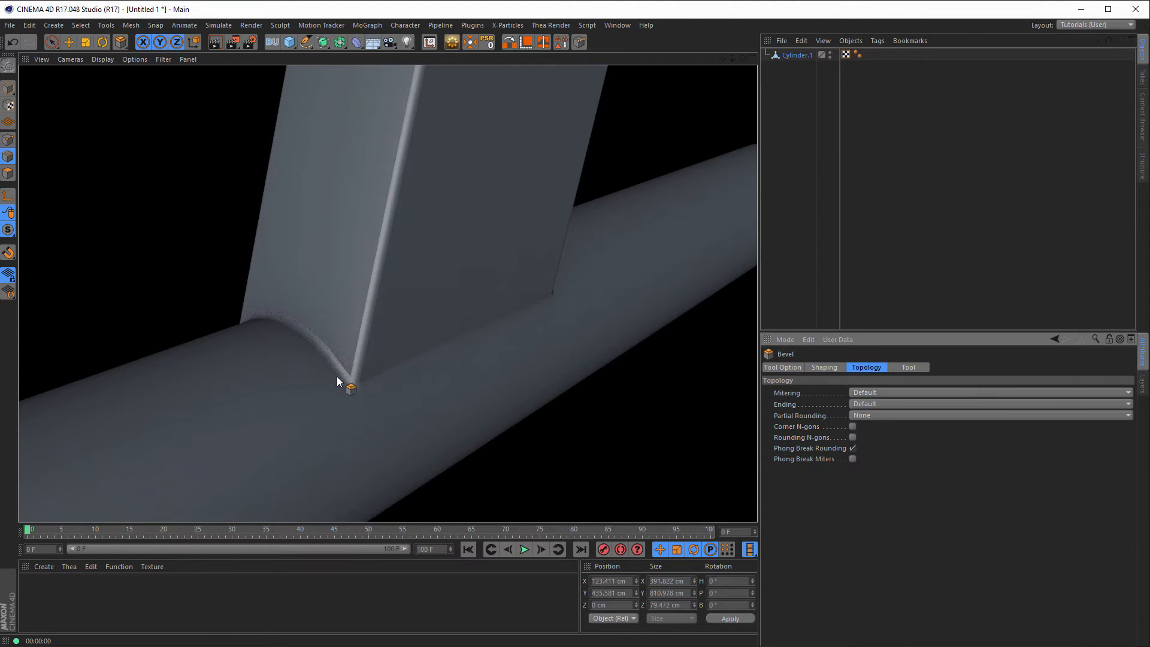
pyautogui.click(854, 449)
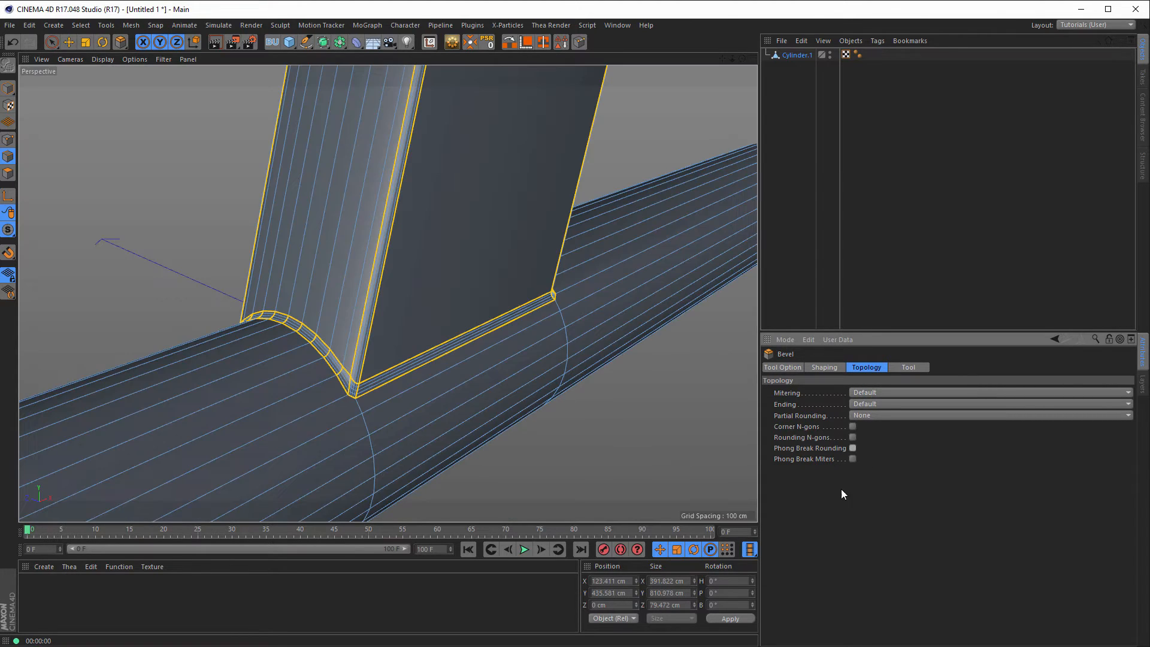
pyautogui.hotkey('ctrl', 'r')
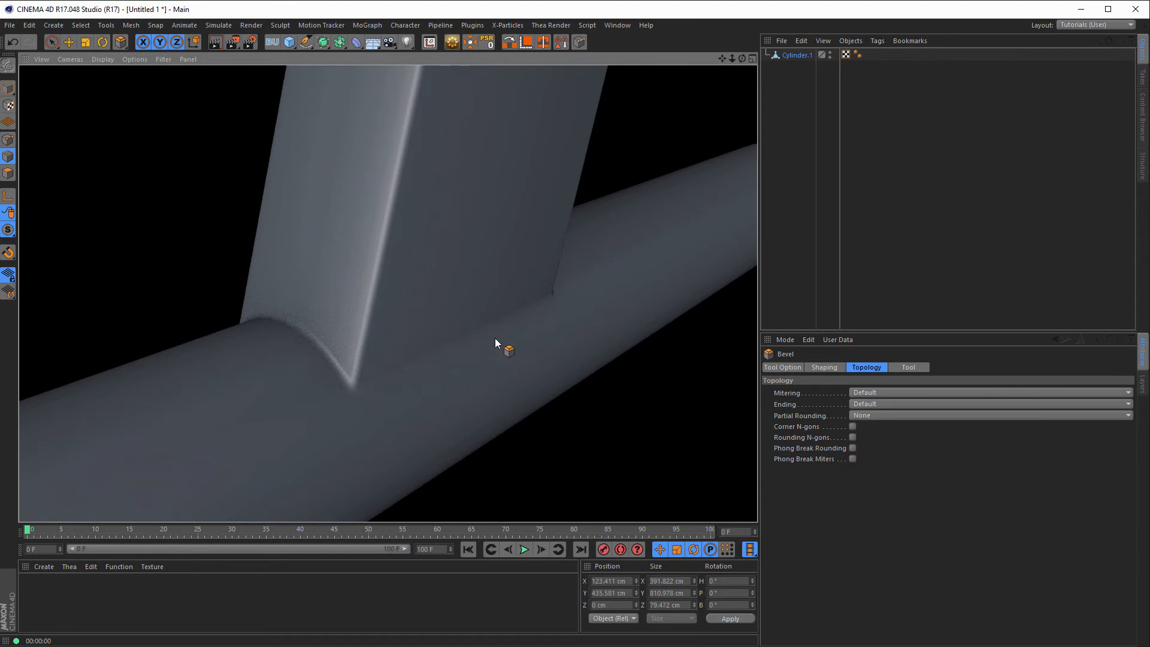
# Add the edge loops around both end caps of the cylinder foot to the selection with Loop Selection
pyautogui.scroll(-5, 434, 354)
pyautogui.keyDown('alt'); pyautogui.moveTo(363, 384); pyautogui.dragTo(279, 405); pyautogui.keyUp('alt')
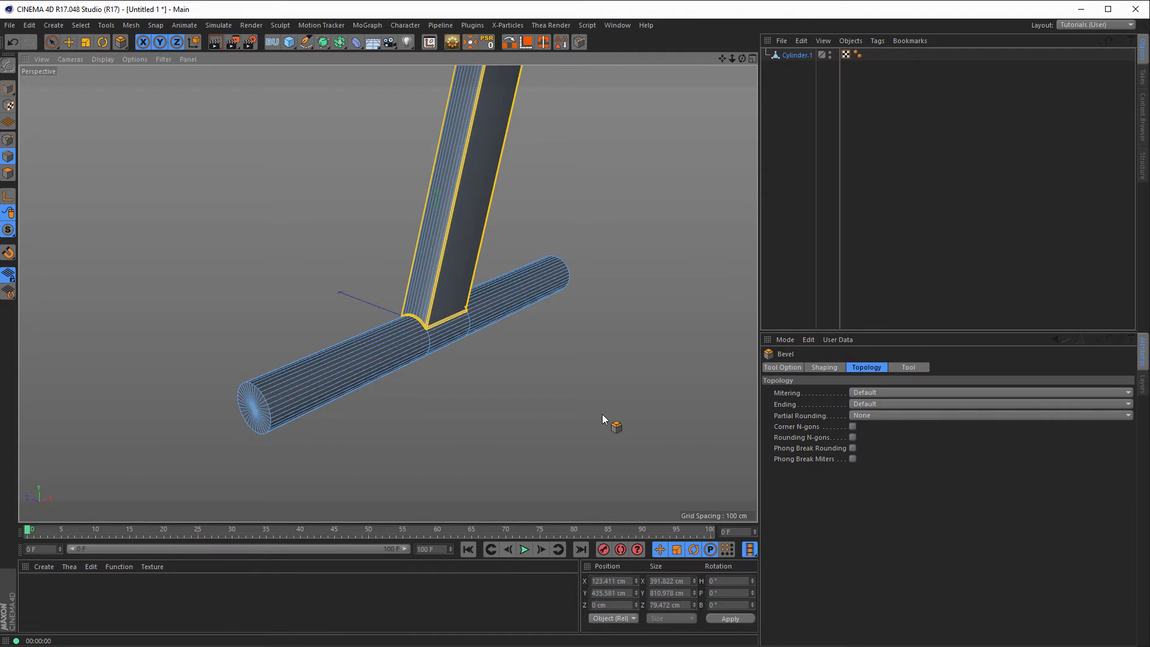
pyautogui.press('u')
pyautogui.press('l')
pyautogui.scroll(4, 270, 444)
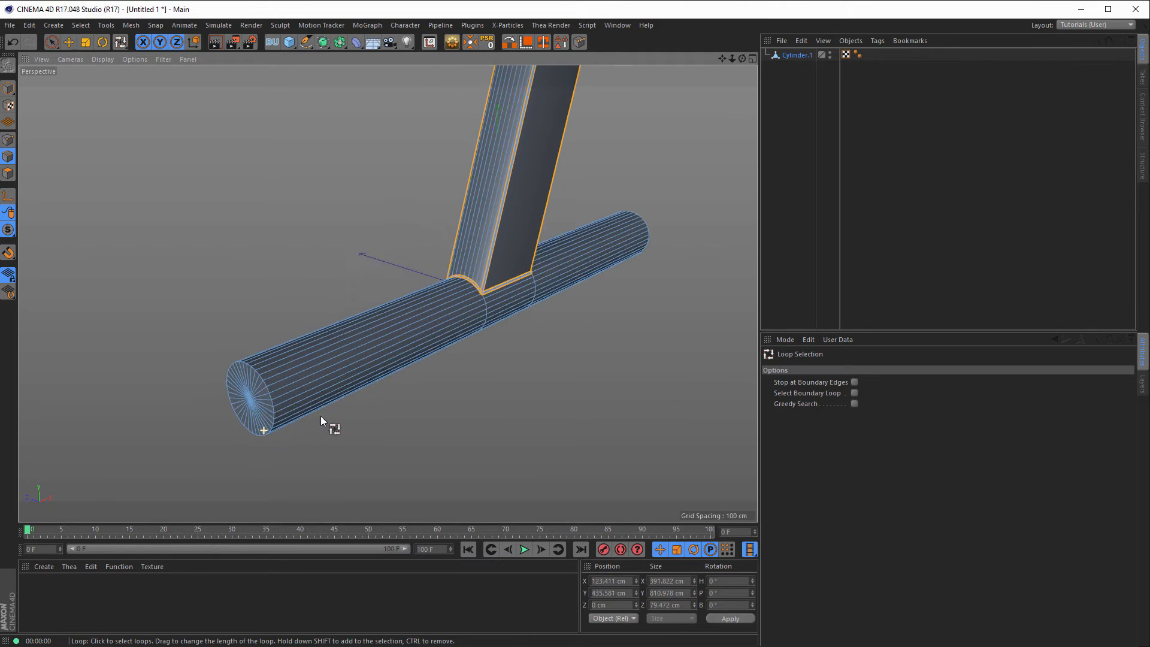
pyautogui.keyDown('shift'); pyautogui.click(271, 388); pyautogui.keyUp('shift')
pyautogui.keyDown('alt'); pyautogui.moveTo(446, 348); pyautogui.dragTo(688, 340); pyautogui.keyUp('alt')
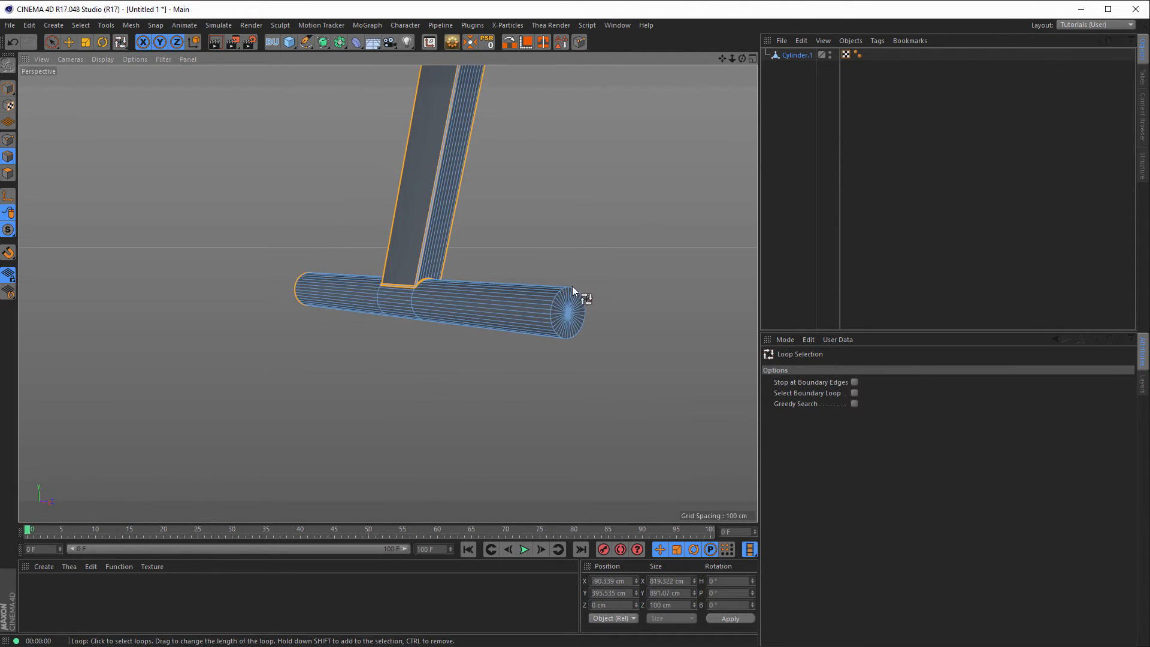
pyautogui.scroll(3, 600, 312)
pyautogui.keyDown('alt'); pyautogui.moveTo(617, 329); pyautogui.dragTo(533, 306); pyautogui.keyUp('alt')
pyautogui.keyDown('shift'); pyautogui.click(538, 303); pyautogui.keyUp('shift')
pyautogui.scroll(3, 658, 296)
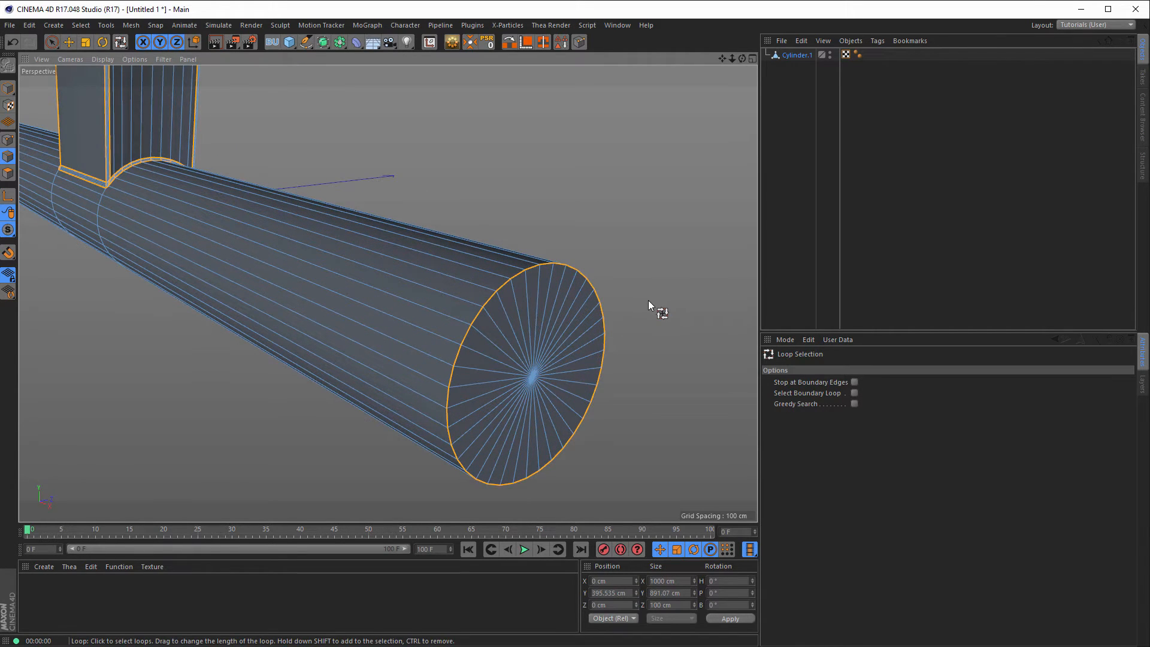
# Try to bevel the selected post edges and foot end-cap loops together, and undo the bevel
pyautogui.rightClick(648, 300)
pyautogui.click(657, 376)
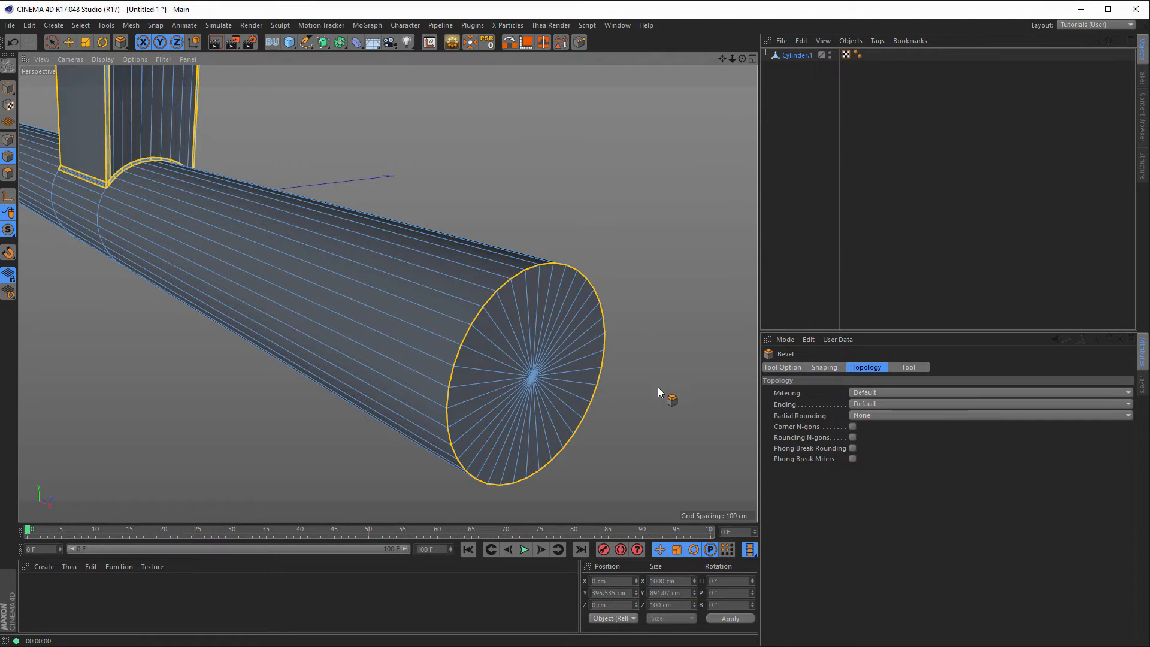
pyautogui.moveTo(663, 387); pyautogui.dragTo(683, 387)
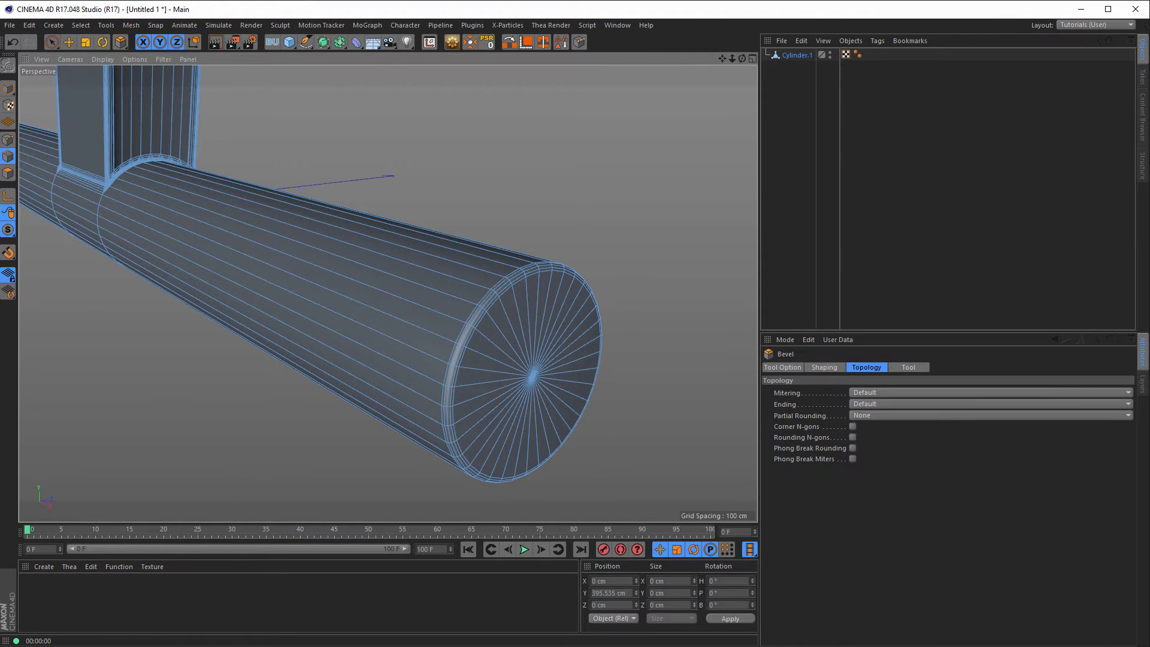
pyautogui.hotkey('ctrl', 'z')
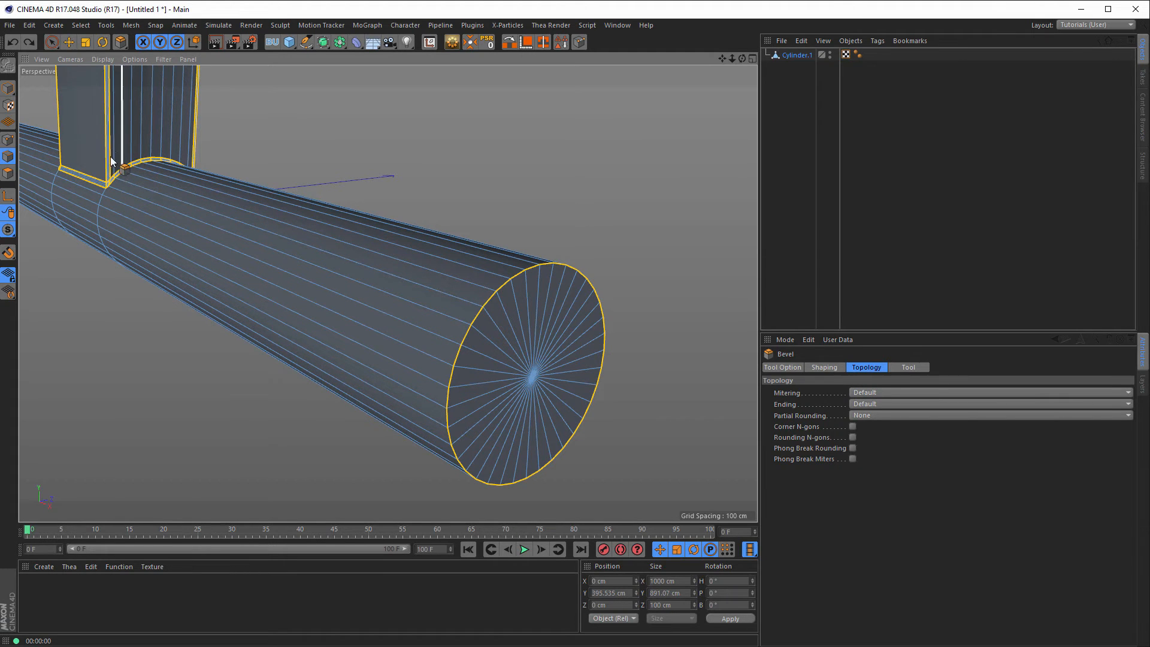
# Clear the edge selection and select only the edge loops around both end caps of the cylinder foot with Loop Selection
pyautogui.press('space')
pyautogui.click(578, 181)
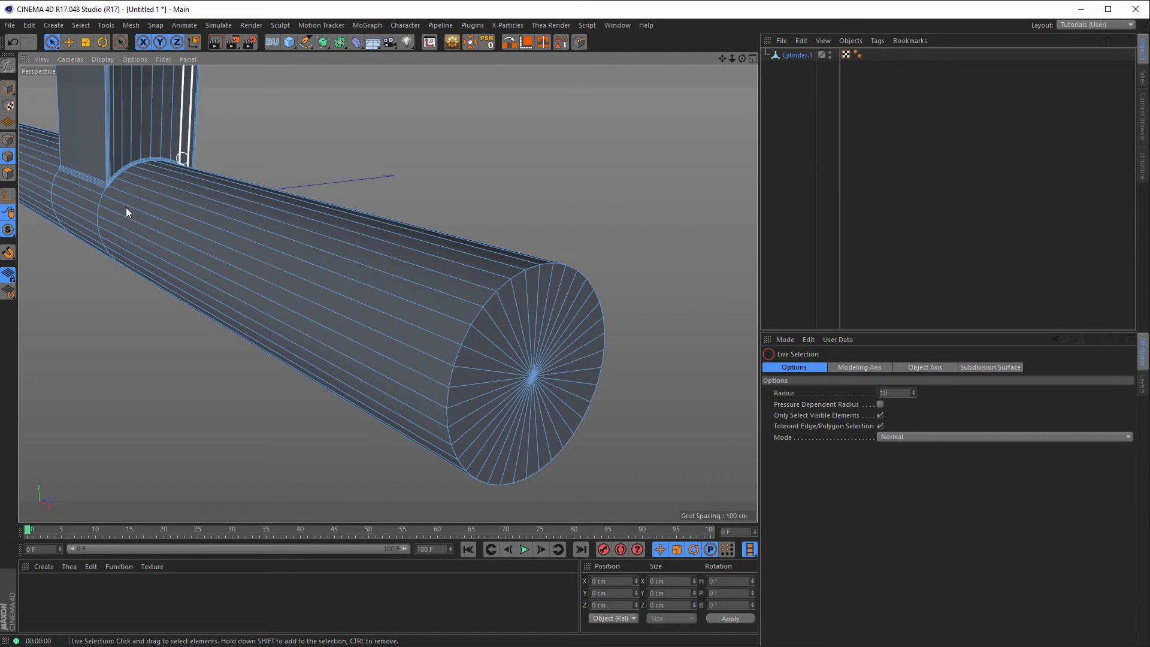
pyautogui.press('u')
pyautogui.press('l')
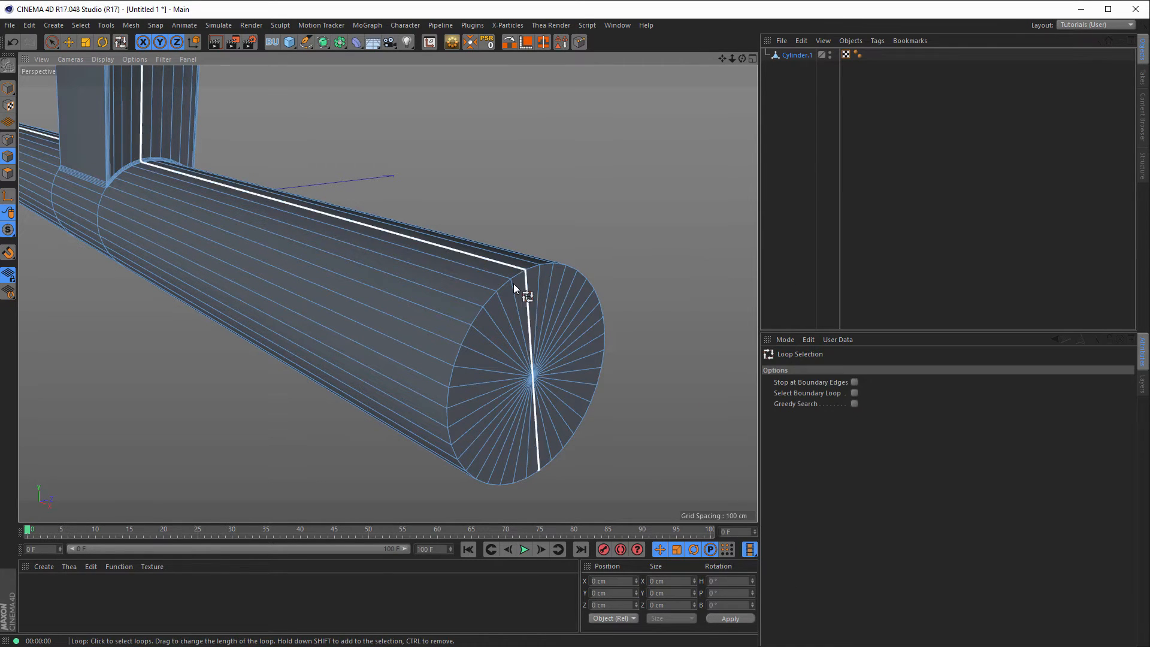
pyautogui.click(505, 285)
pyautogui.scroll(-5, 401, 343)
pyautogui.keyDown('alt'); pyautogui.moveTo(306, 293); pyautogui.dragTo(270, 276); pyautogui.keyUp('alt')
pyautogui.scroll(3, 271, 276)
pyautogui.keyDown('alt'); pyautogui.moveTo(427, 246); pyautogui.dragTo(229, 228); pyautogui.keyUp('alt')
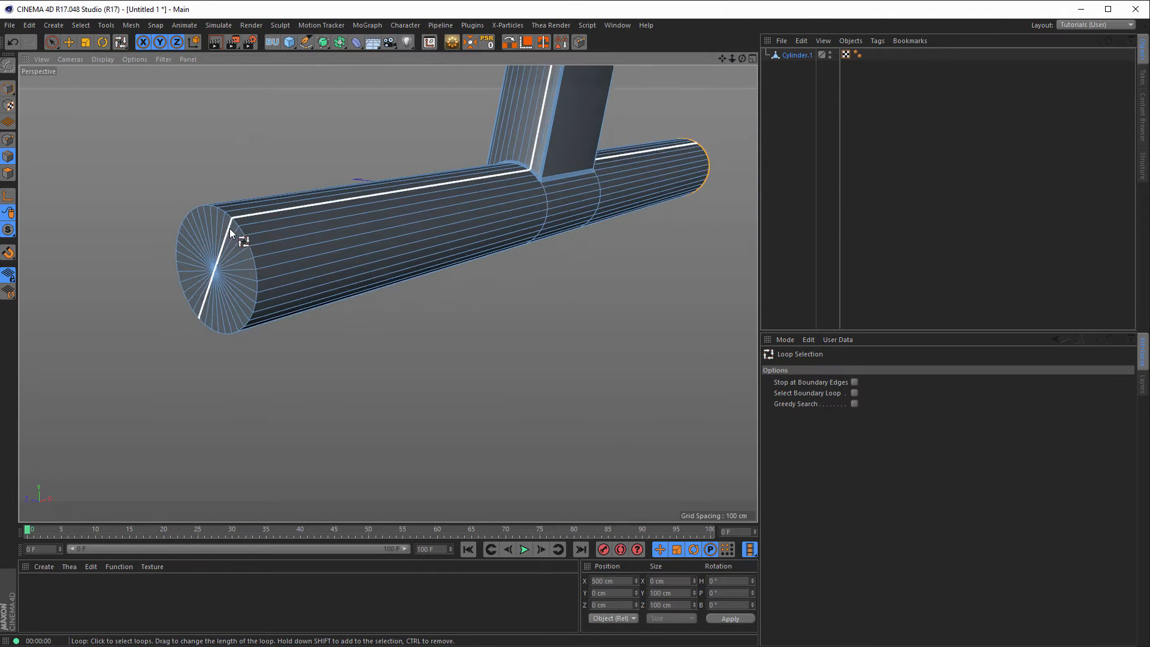
pyautogui.scroll(3, 229, 228)
pyautogui.click(262, 255)
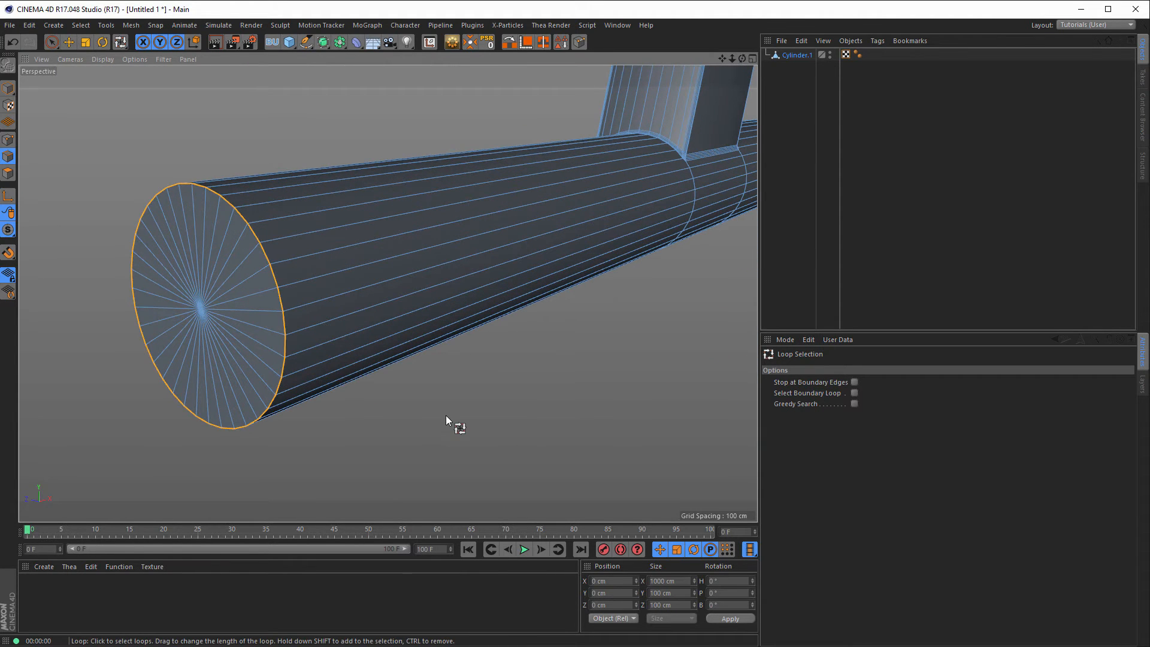
# Bevel the foot's end-cap loops in Chamfer mode with a 10 cm offset and a subdivision of 5
pyautogui.press('m')
pyautogui.press('s')
pyautogui.moveTo(390, 399)
pyautogui.mouseDown()
pyautogui.moveTo(500, 399)
pyautogui.moveTo(396, 397)
pyautogui.mouseUp()
pyautogui.click(824, 368)
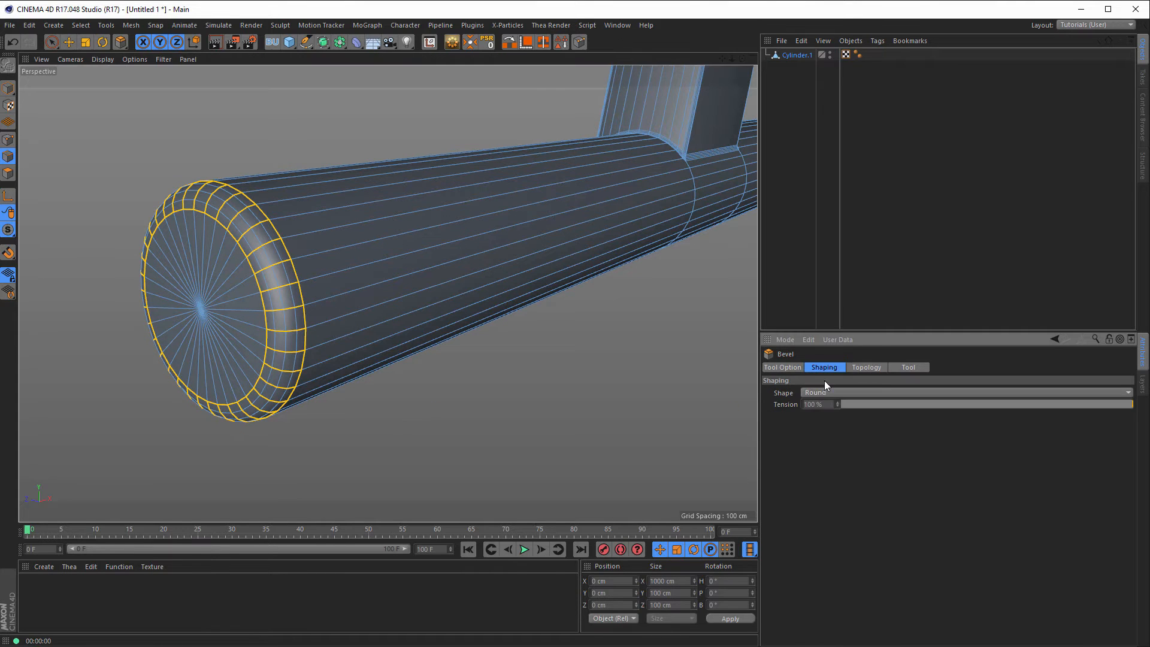
pyautogui.click(782, 367)
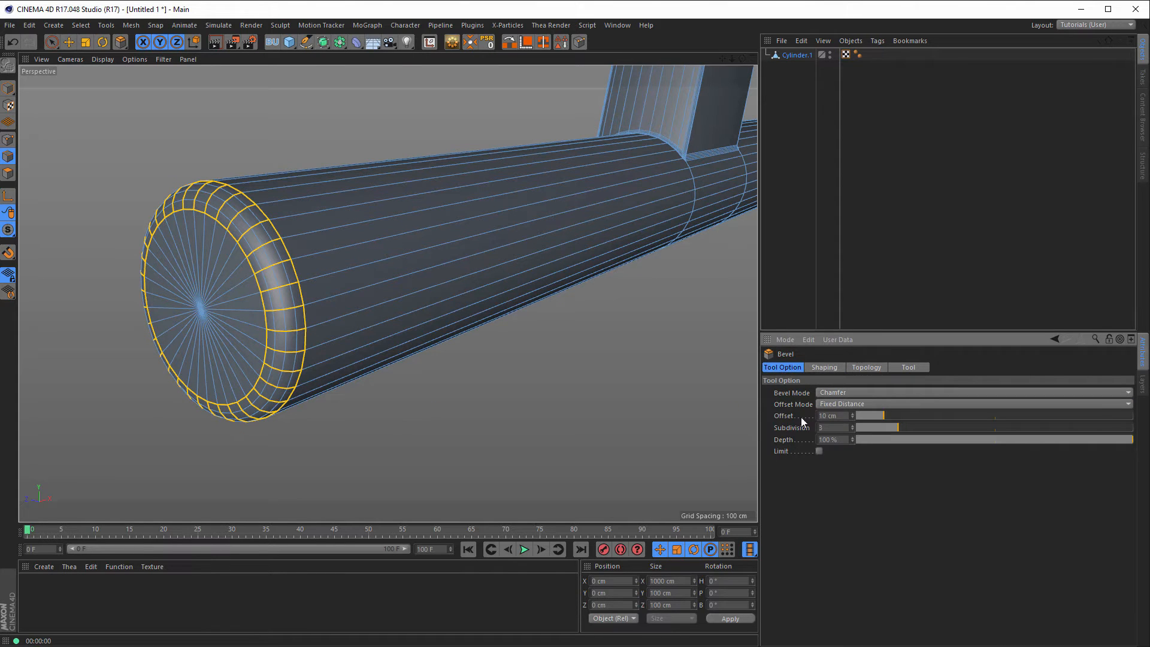
pyautogui.click(854, 425)
pyautogui.click(854, 425)
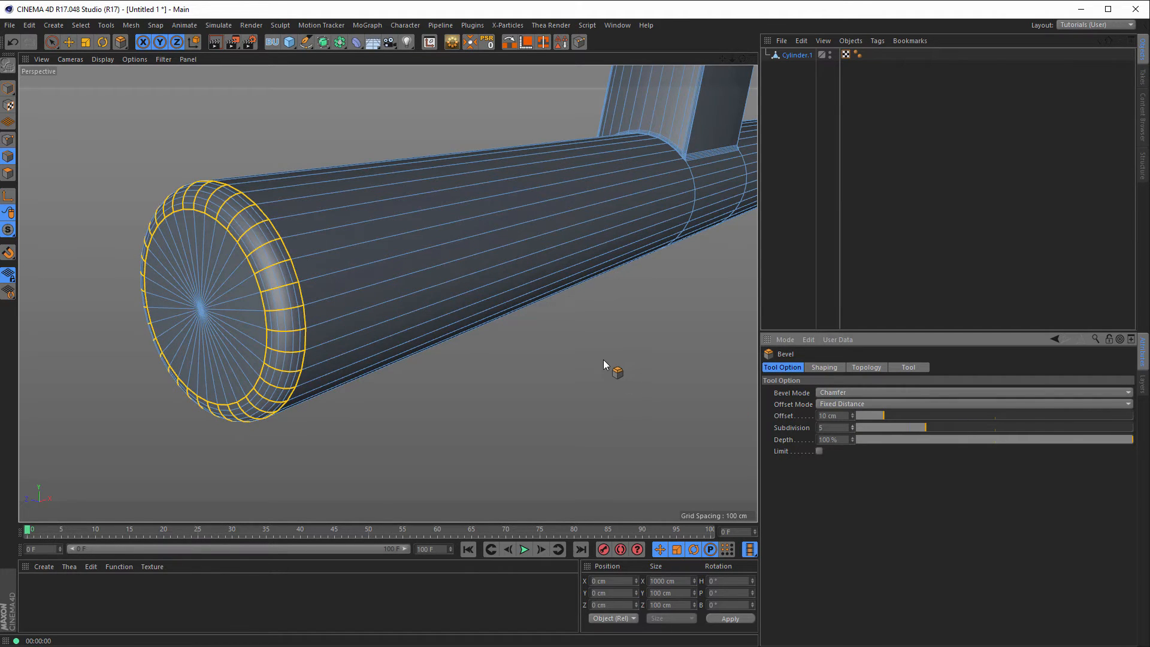
# Render the whole stand in the perspective view in Model mode to check the beveled foot ends and post
pyautogui.scroll(-5, 563, 358)
pyautogui.scroll(5, 476, 350)
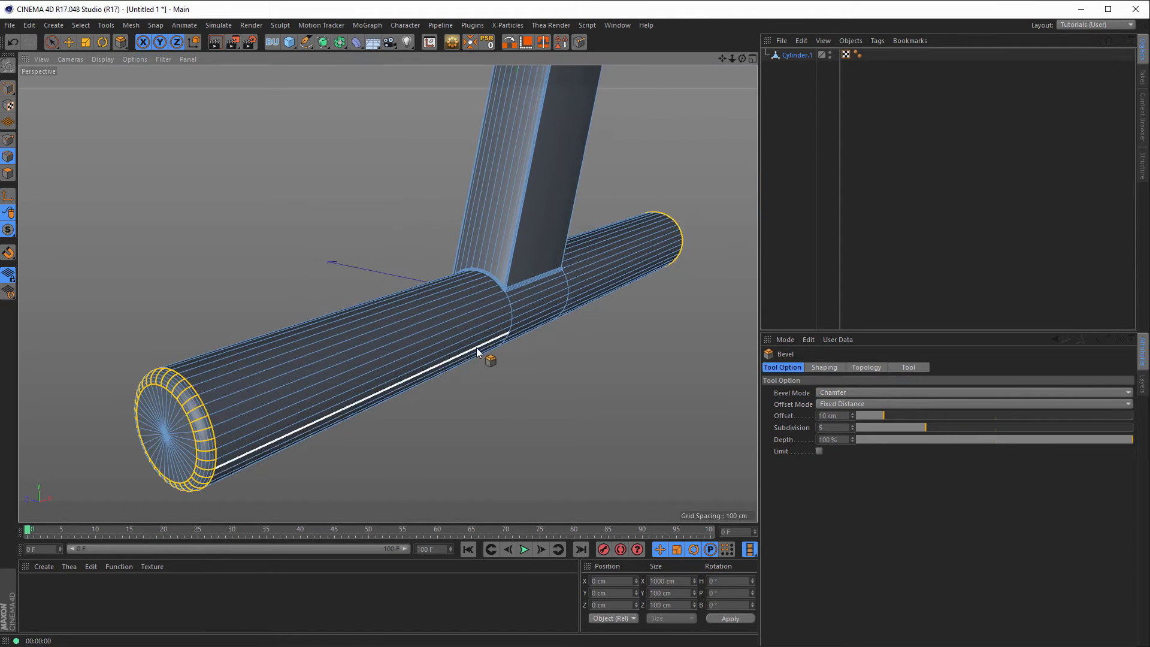
pyautogui.scroll(-6, 401, 367)
pyautogui.keyDown('alt'); pyautogui.moveTo(400, 367); pyautogui.dragTo(432, 396); pyautogui.keyUp('alt')
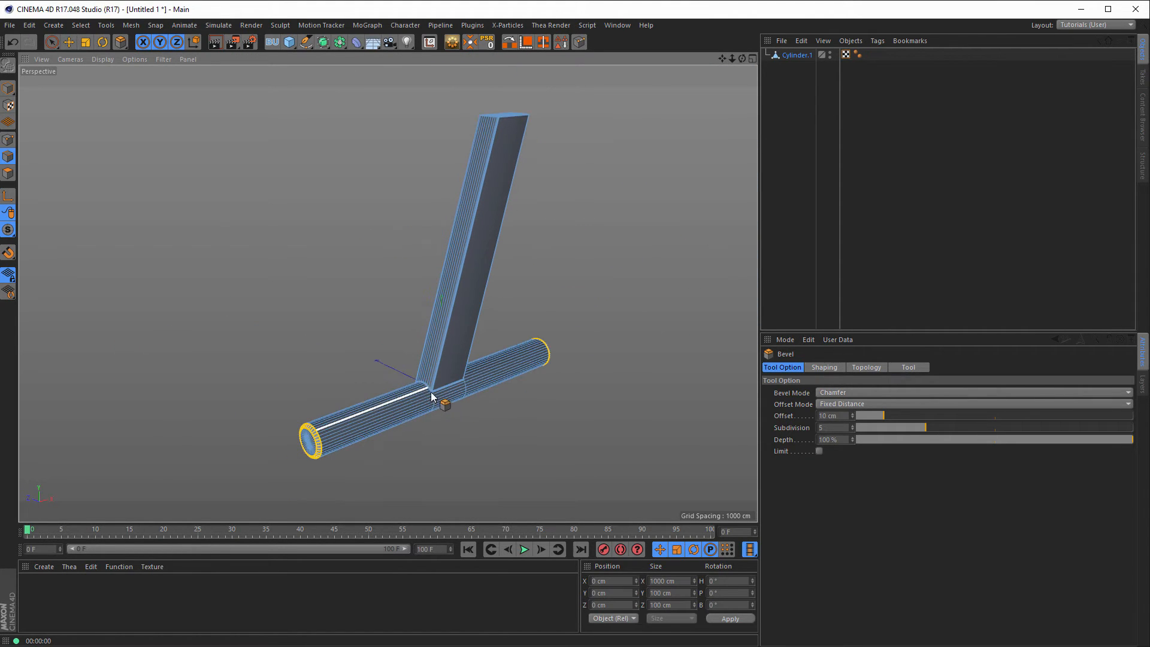
pyautogui.click(8, 88)
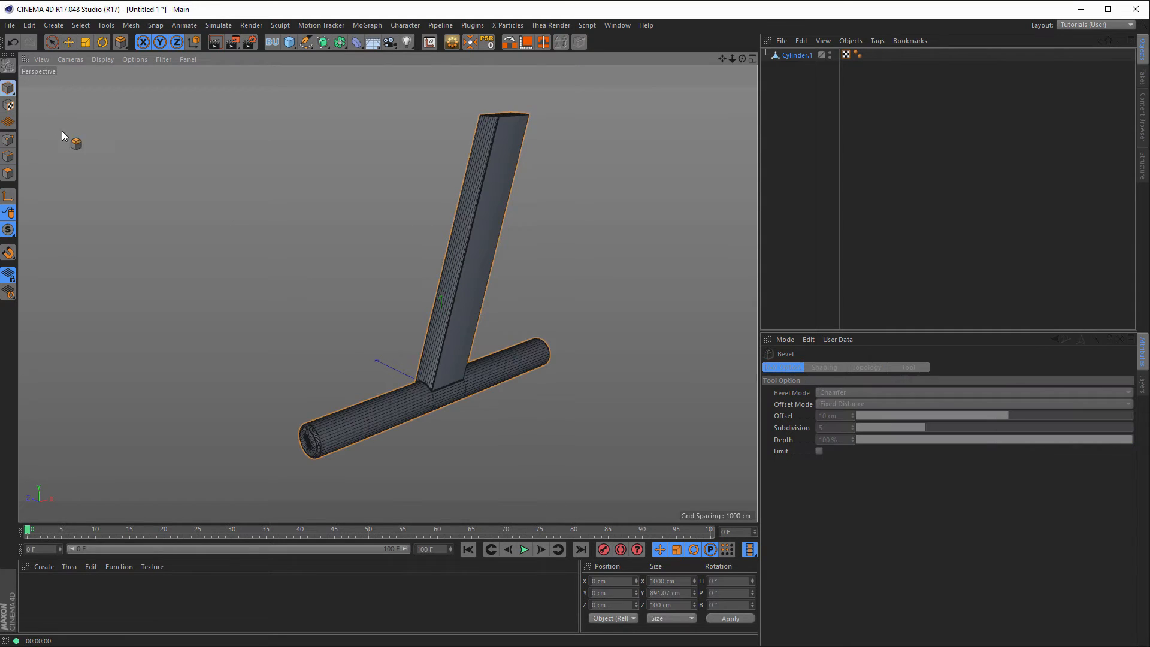
pyautogui.hotkey('ctrl', 'r')
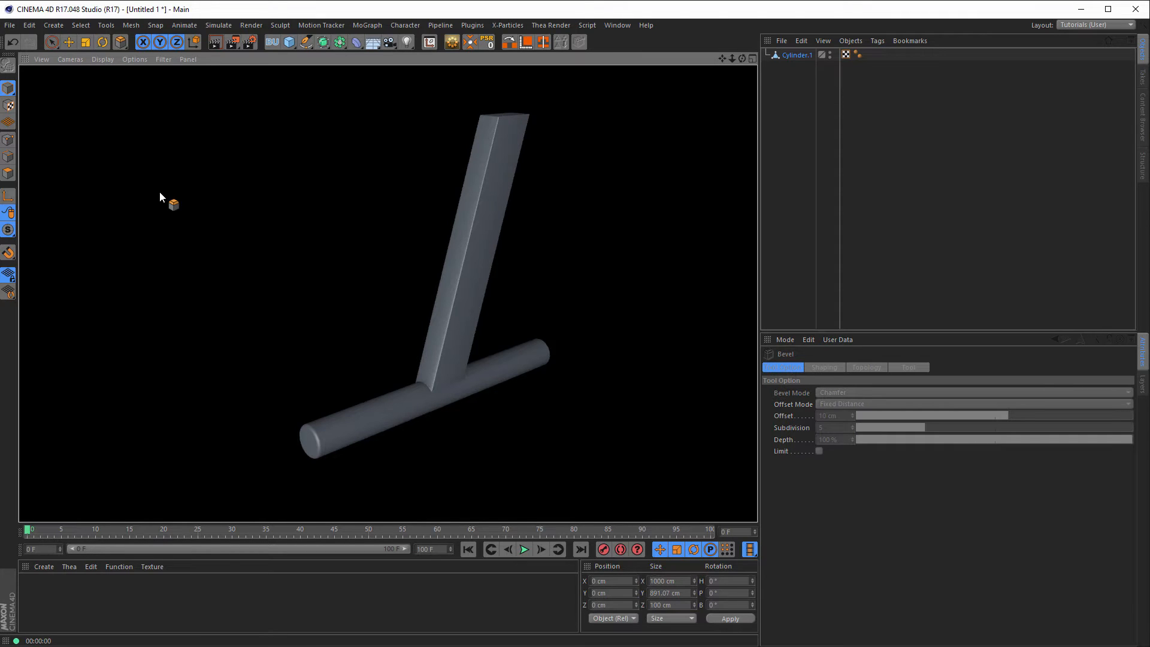
pyautogui.keyDown('alt'); pyautogui.moveTo(434, 271); pyautogui.dragTo(378, 404); pyautogui.keyUp('alt')
pyautogui.scroll(3, 432, 400)
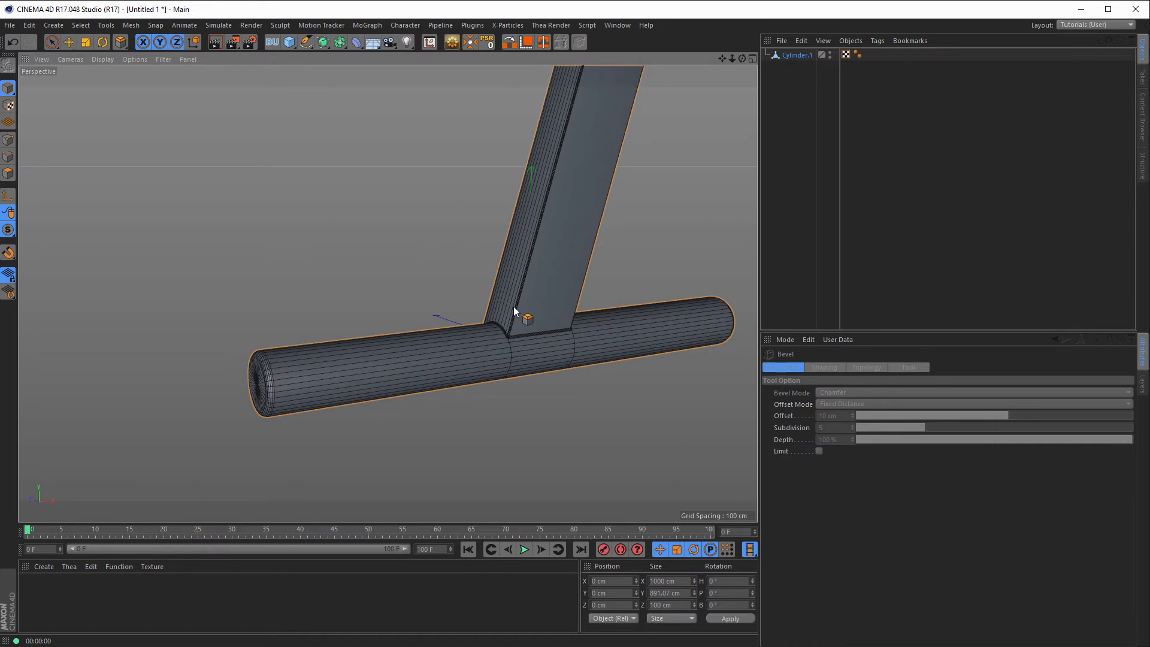
pyautogui.keyDown('alt'); pyautogui.moveTo(514, 310); pyautogui.dragTo(503, 309); pyautogui.keyUp('alt')
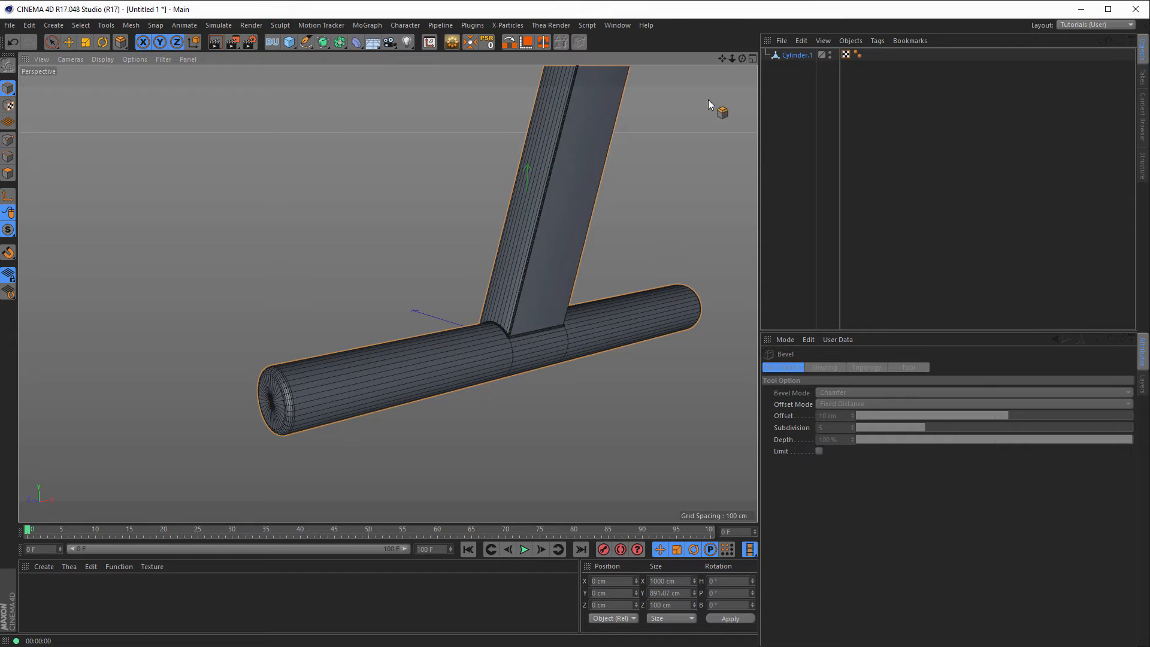
# Clear the edge selection on the stand in Edge mode and set the Knife tool to Loop mode
pyautogui.click(791, 55)
pyautogui.click(9, 156)
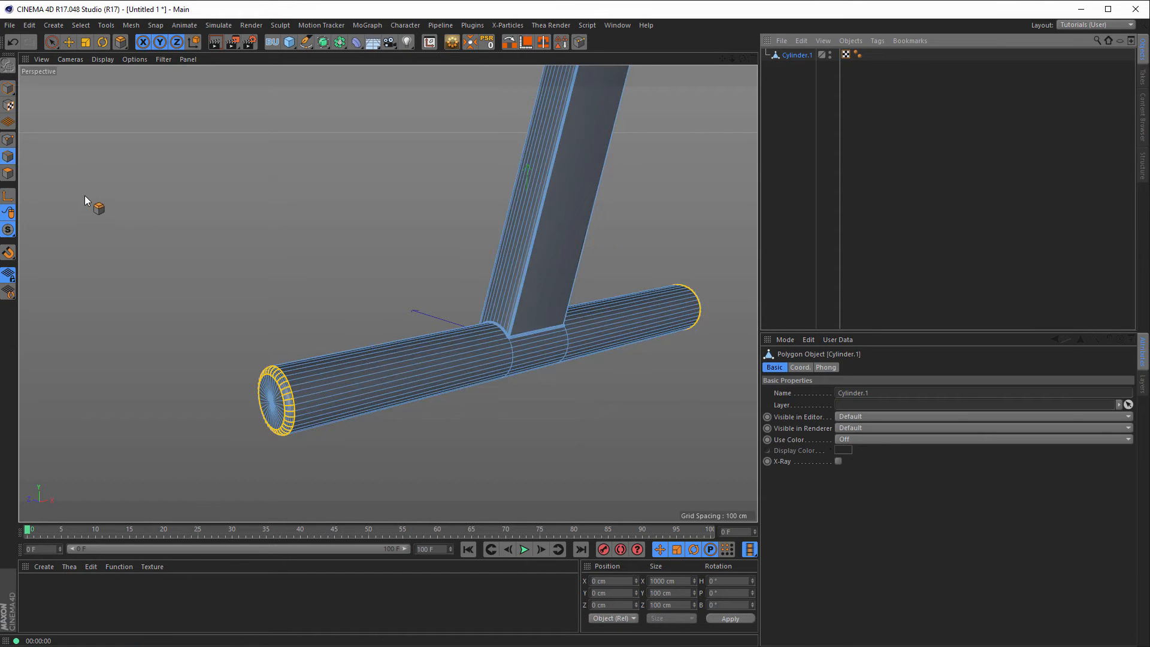
pyautogui.press('9')
pyautogui.click(91, 189)
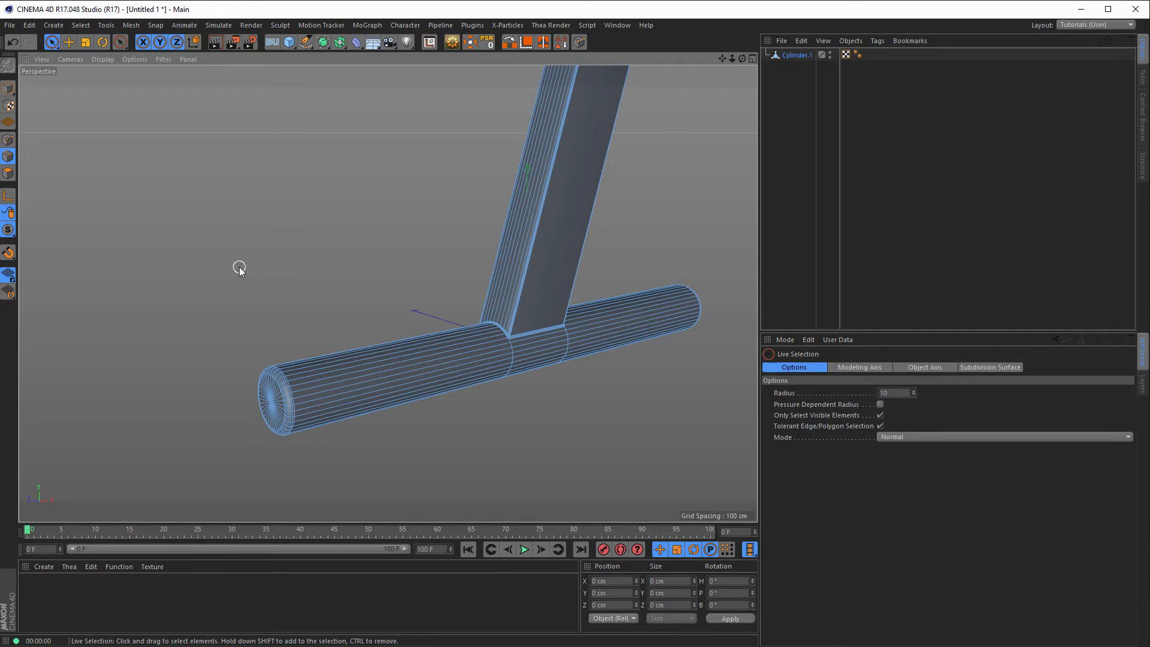
pyautogui.press('k')
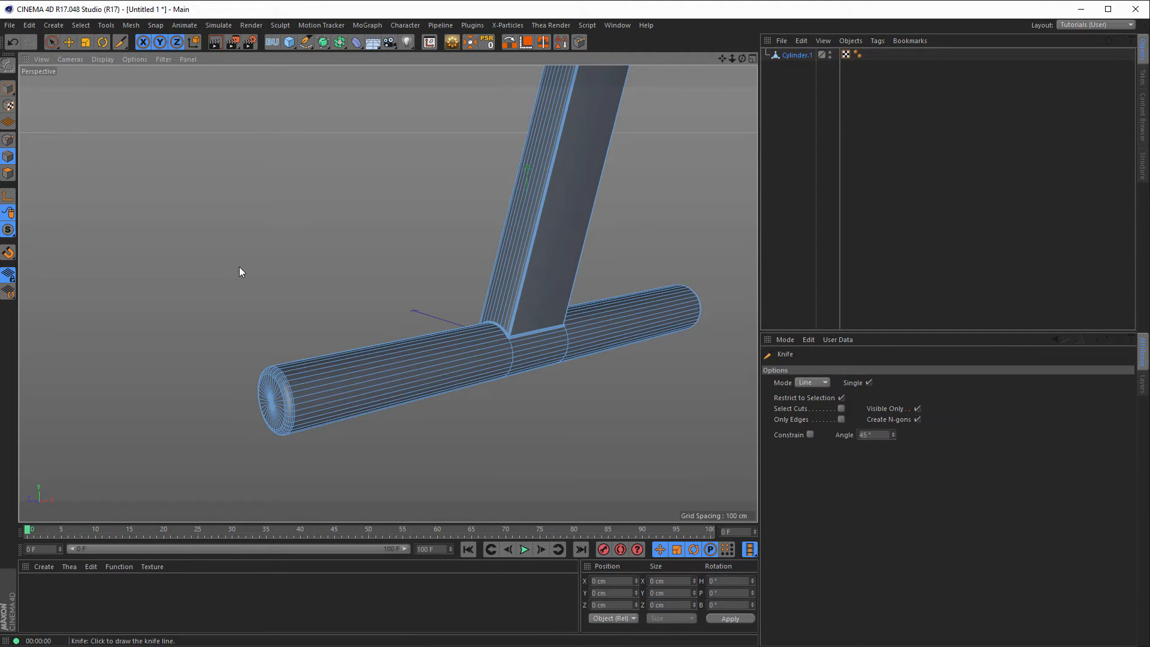
pyautogui.click(813, 383)
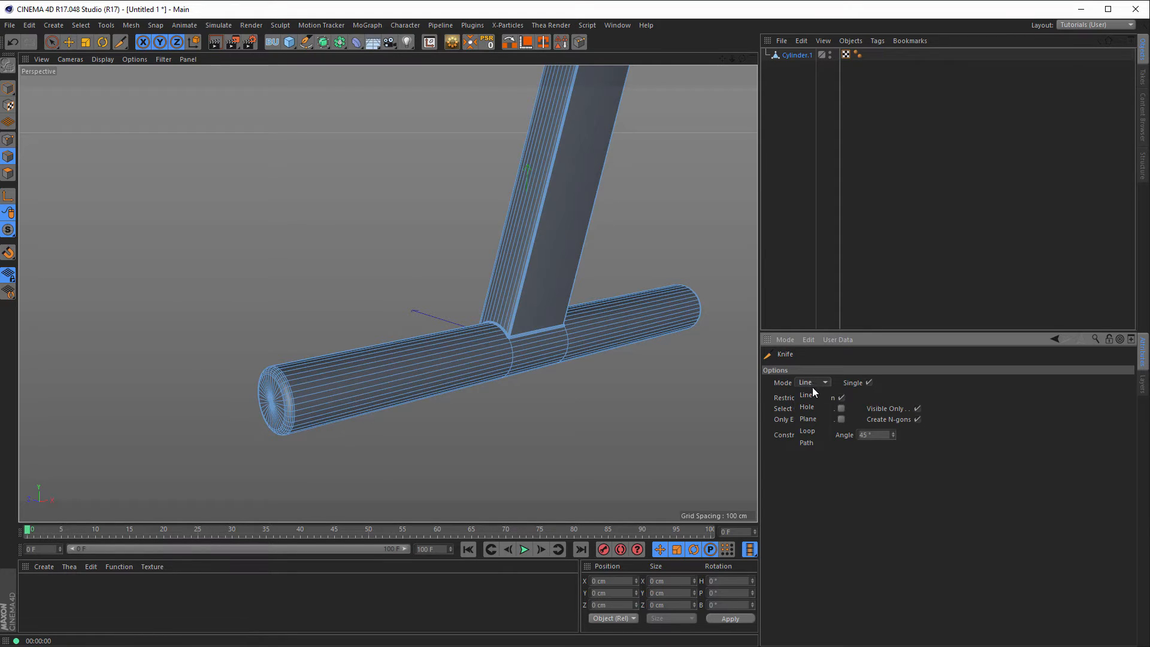
pyautogui.click(812, 431)
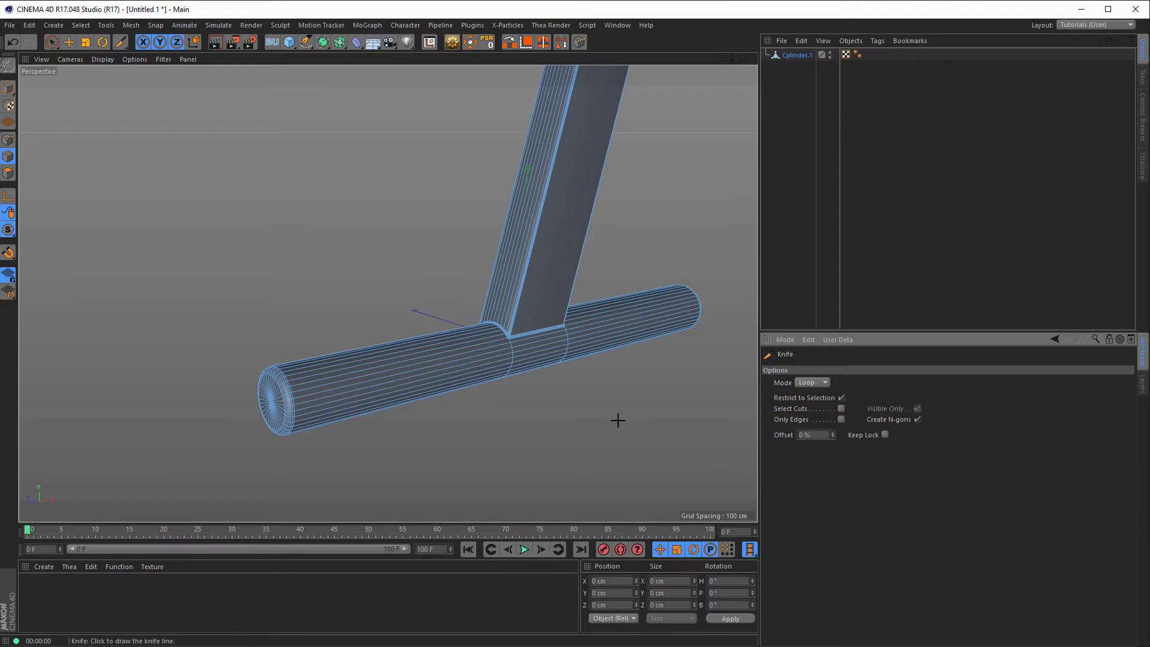
# Clear the polygon selection and select the polygon loop of the nearer foot section beside the post with Loop Selection
pyautogui.click(9, 174)
pyautogui.press('space')
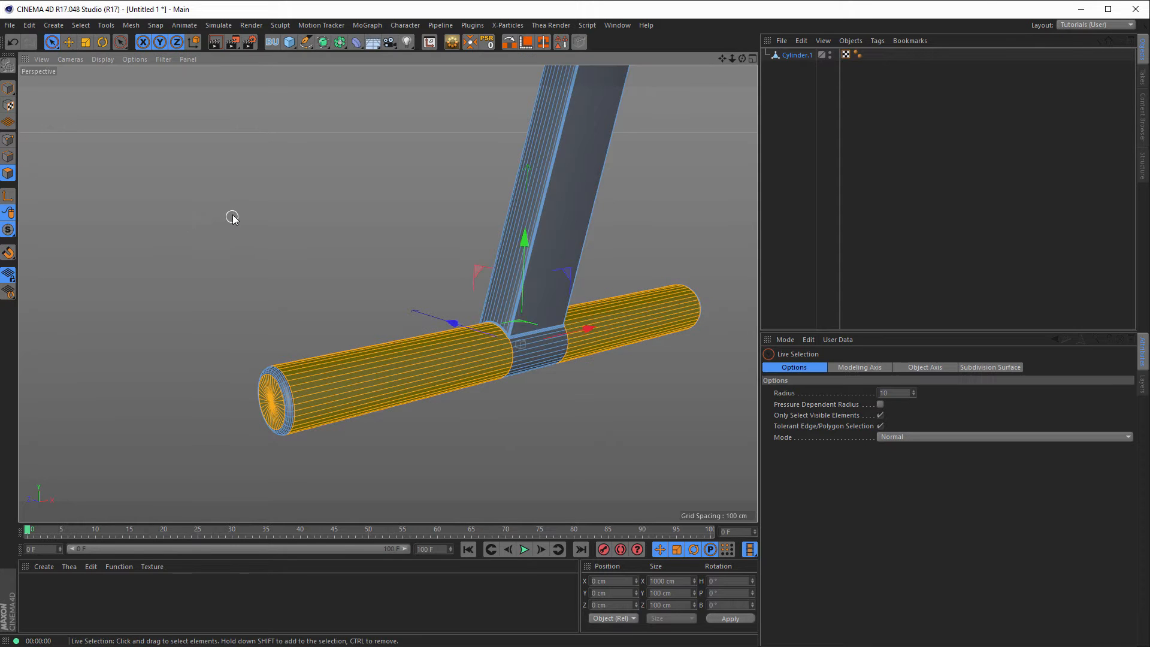
pyautogui.click(296, 266)
pyautogui.press('u')
pyautogui.press('l')
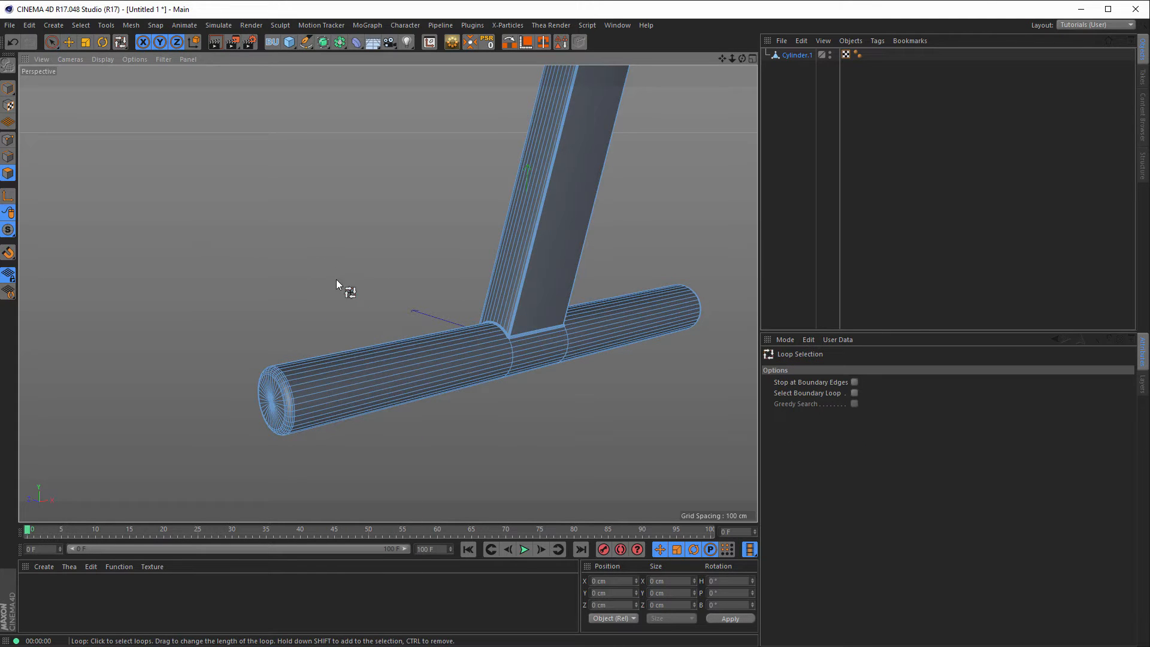
pyautogui.click(396, 350)
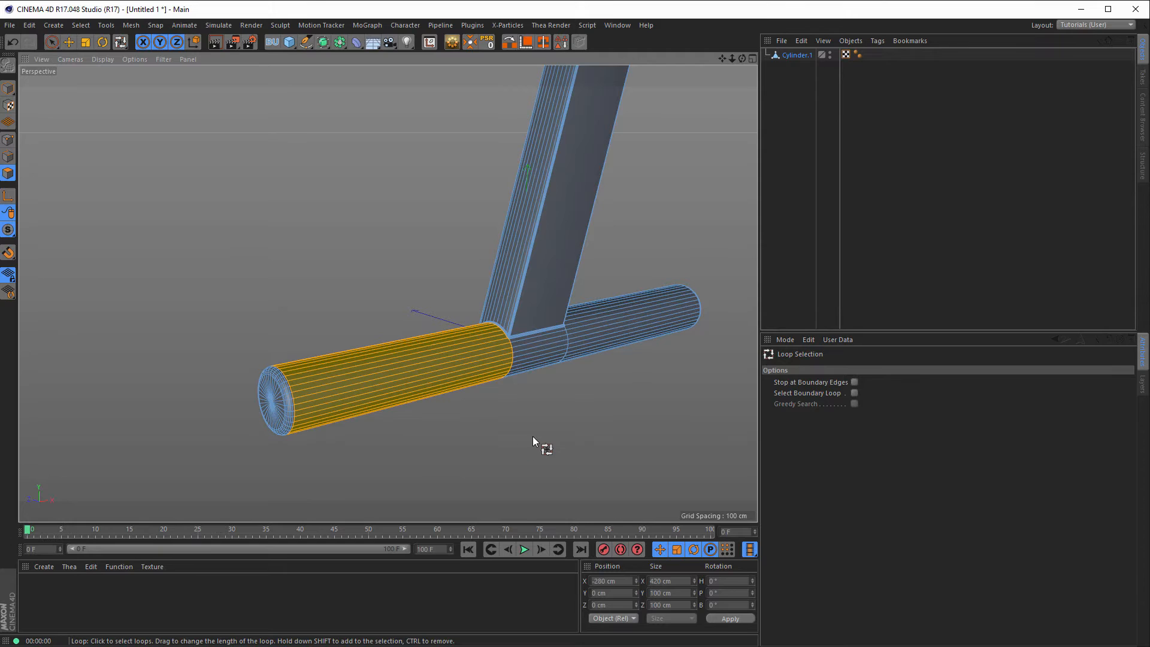
# Cut an edge loop around the nearer foot section with the Knife at an offset of 50%
pyautogui.press('k')
pyautogui.press('k')
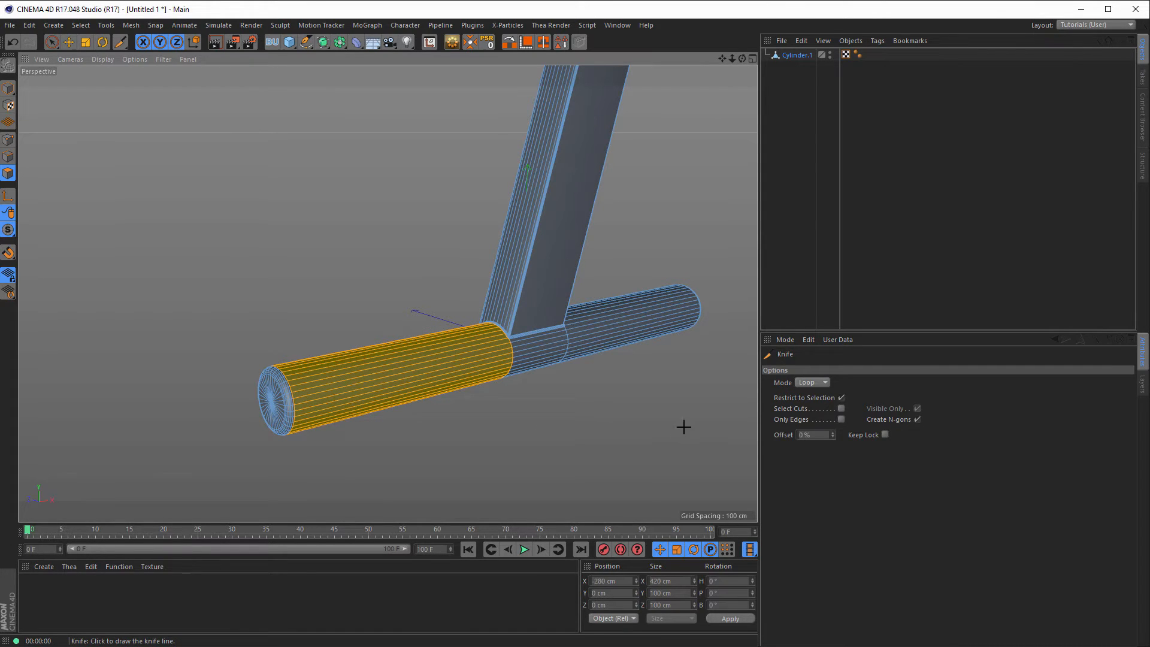
pyautogui.click(405, 365)
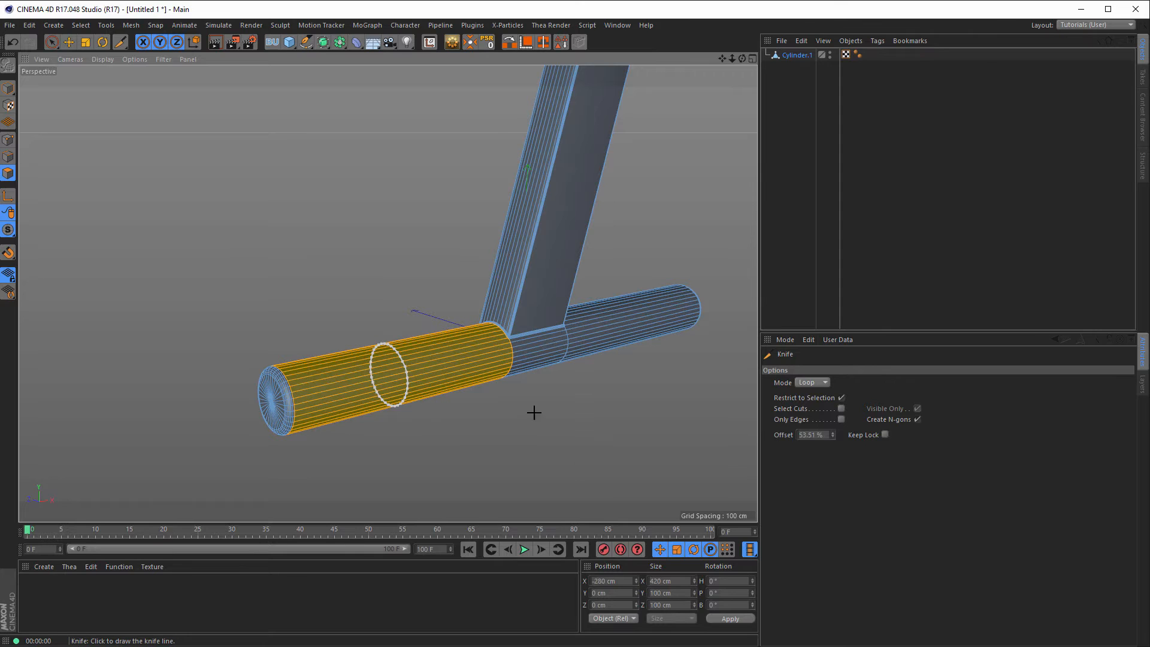
pyautogui.click(810, 435)
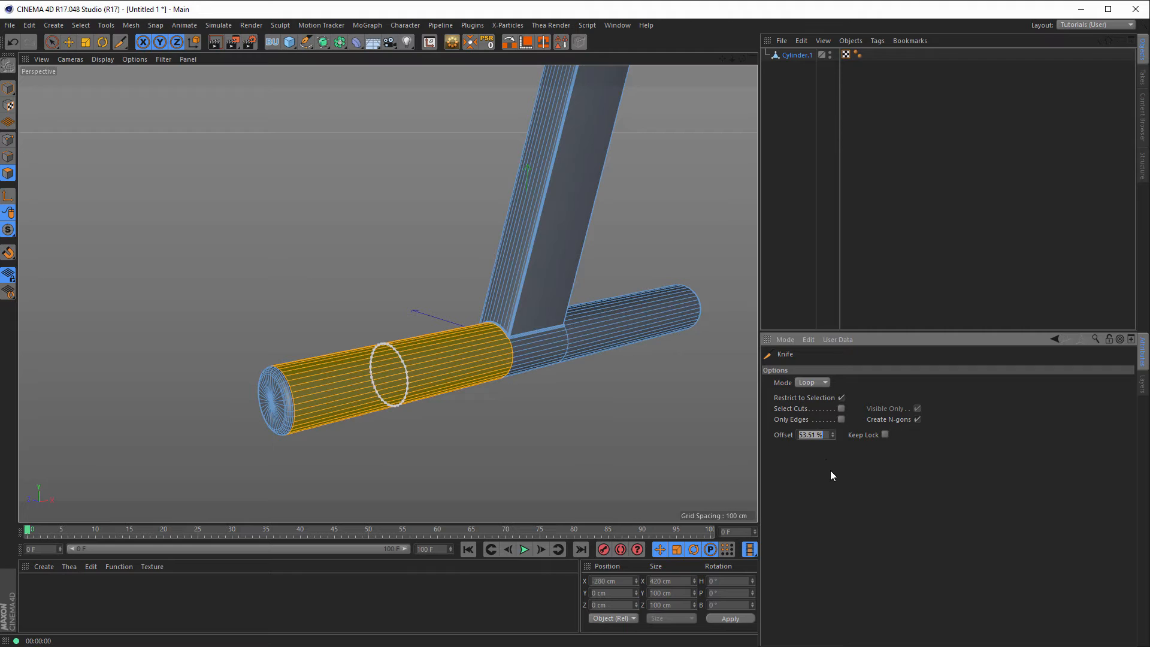
pyautogui.write('50')
pyautogui.press('Return')
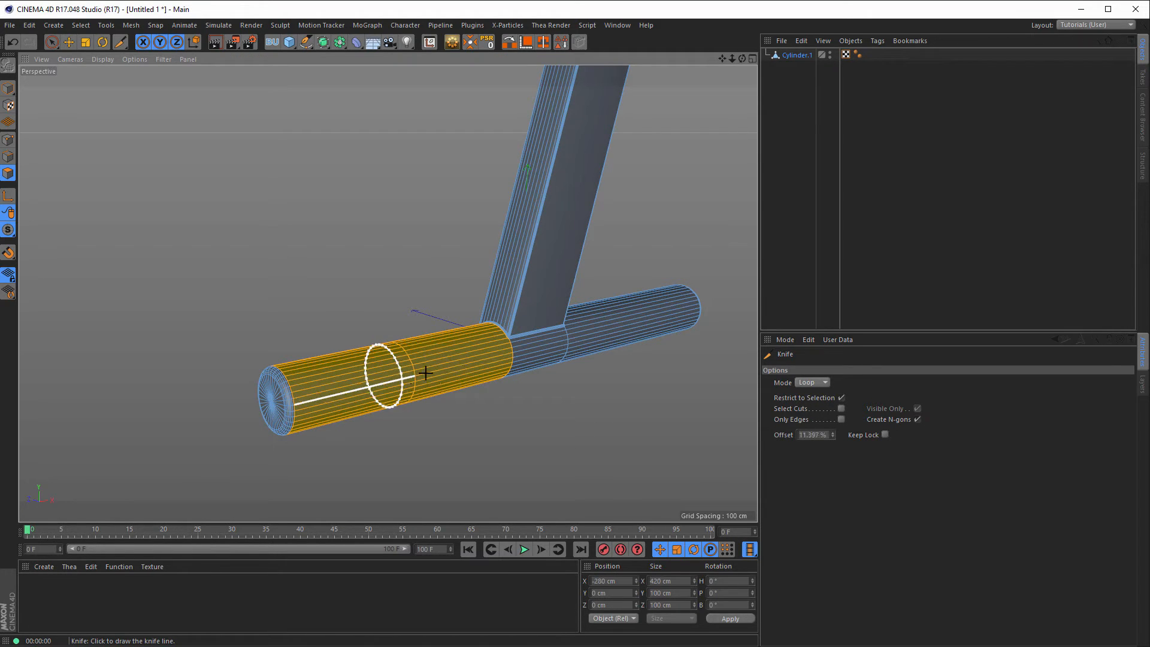
# Select the polygon loop of the farther foot section on the other side of the post with Loop Selection
pyautogui.keyDown('alt'); pyautogui.moveTo(641, 367); pyautogui.dragTo(531, 382, button='middle'); pyautogui.keyUp('alt')
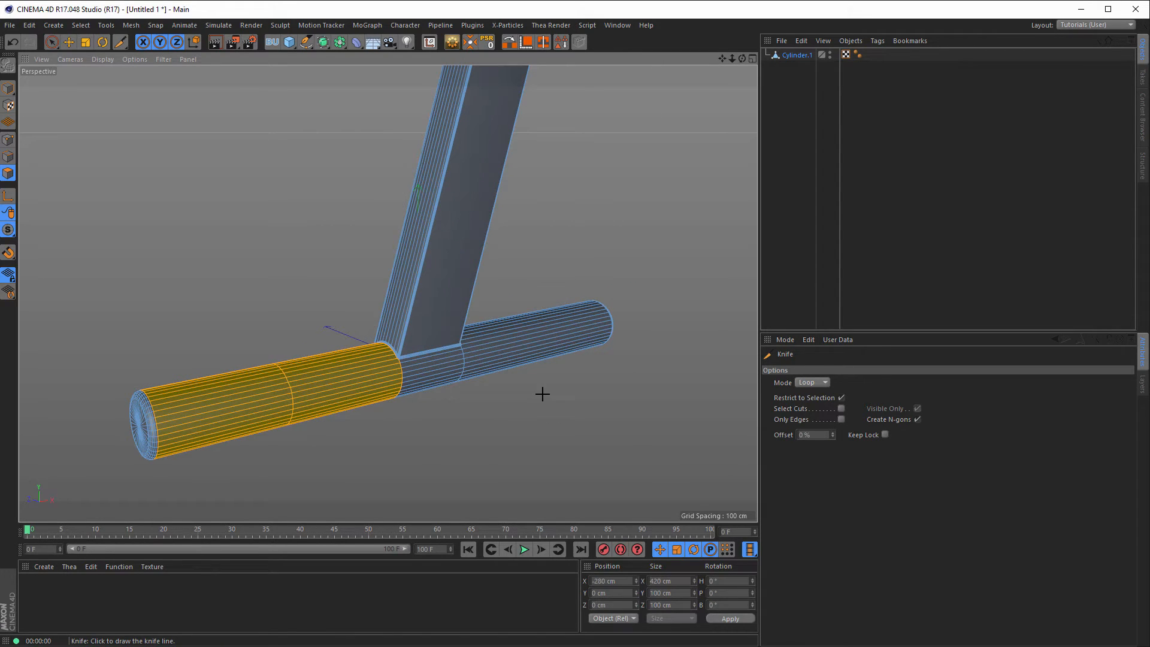
pyautogui.press('space')
pyautogui.rightClick(542, 380)
pyautogui.click(572, 420)
pyautogui.click(534, 347)
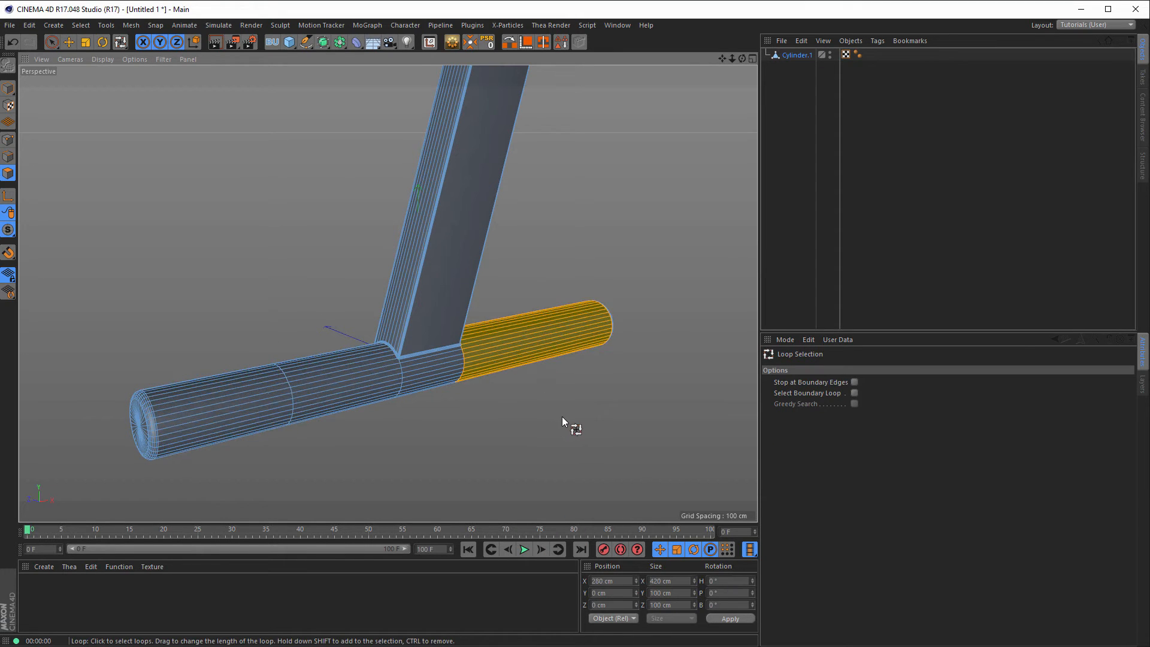
# Cut an edge loop around the farther foot section halfway along its length with the Knife
pyautogui.press('k')
pyautogui.press('l')
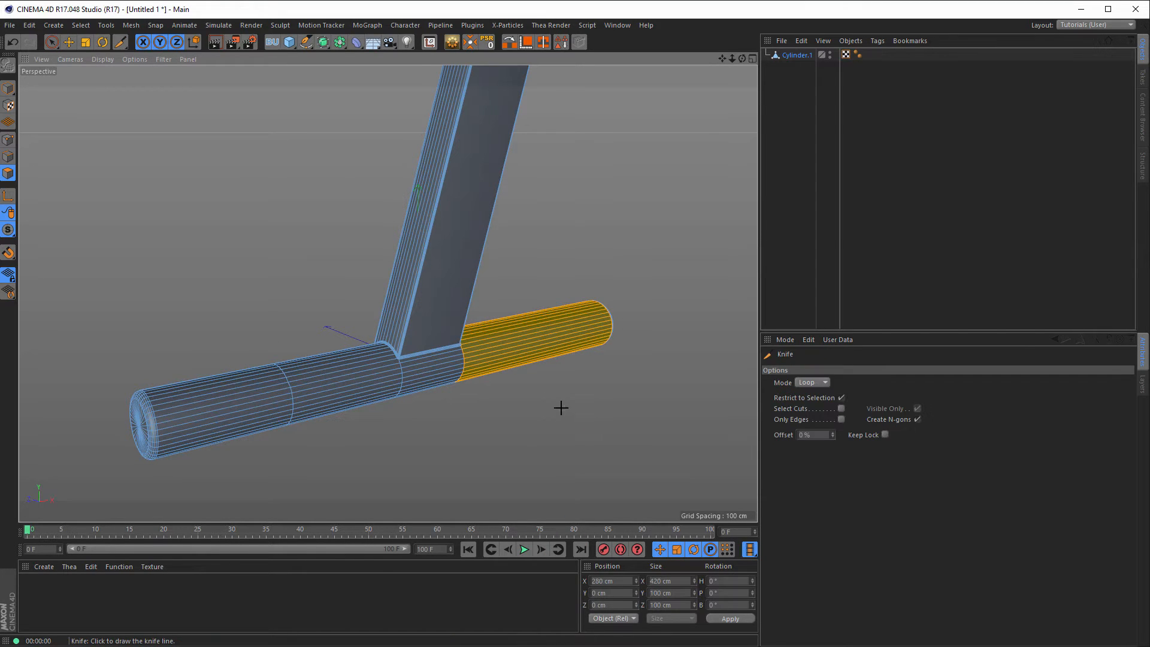
pyautogui.click(543, 339)
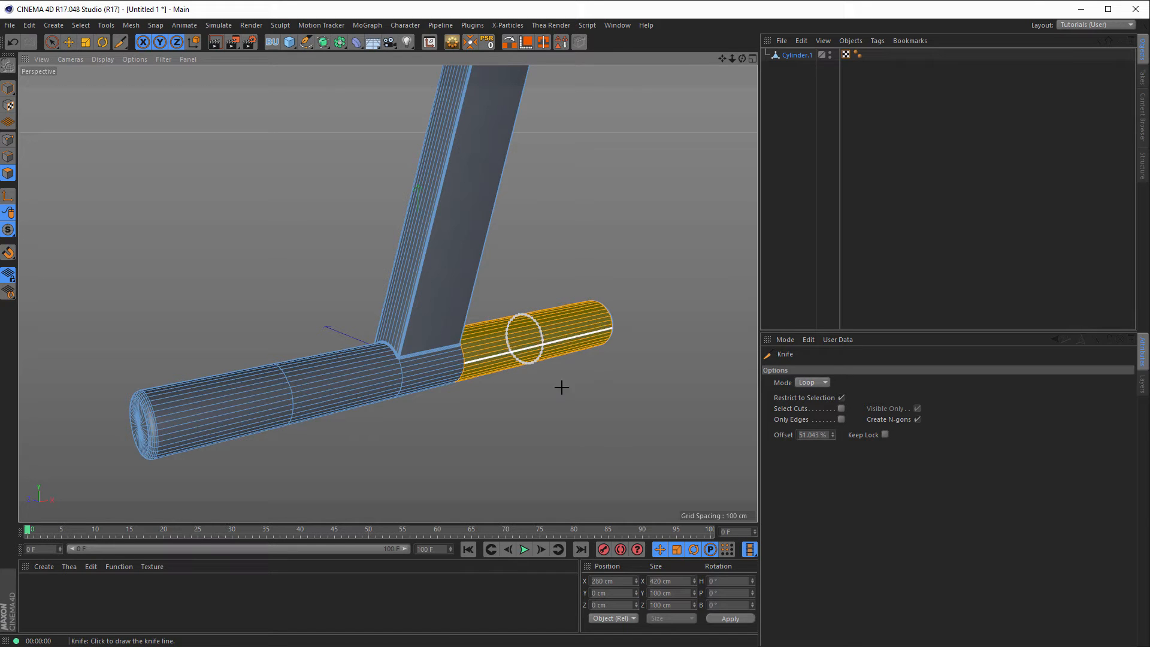
pyautogui.write('0')
pyautogui.press('Return')
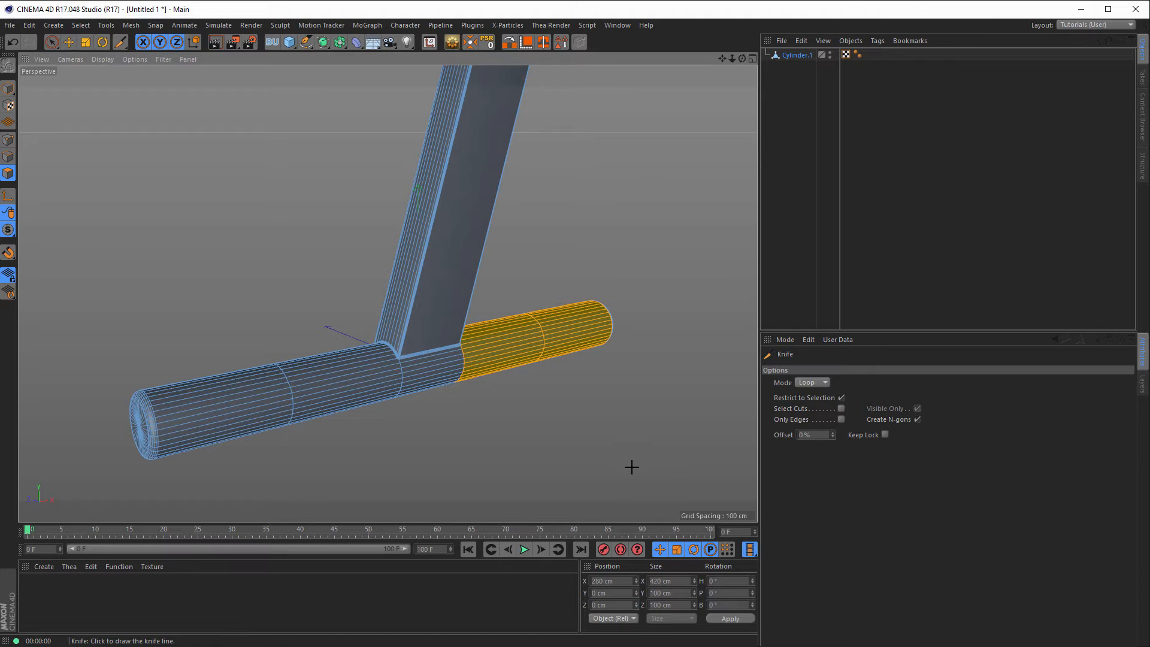
# Select the outer polygon loop of the nearer foot end with Loop Selection and add its end cap with Fill Selection
pyautogui.moveTo(448, 414)
pyautogui.keyDown('alt'); pyautogui.mouseDown()
pyautogui.moveTo(497, 398)
pyautogui.moveTo(435, 408)
pyautogui.mouseUp(); pyautogui.keyUp('alt')
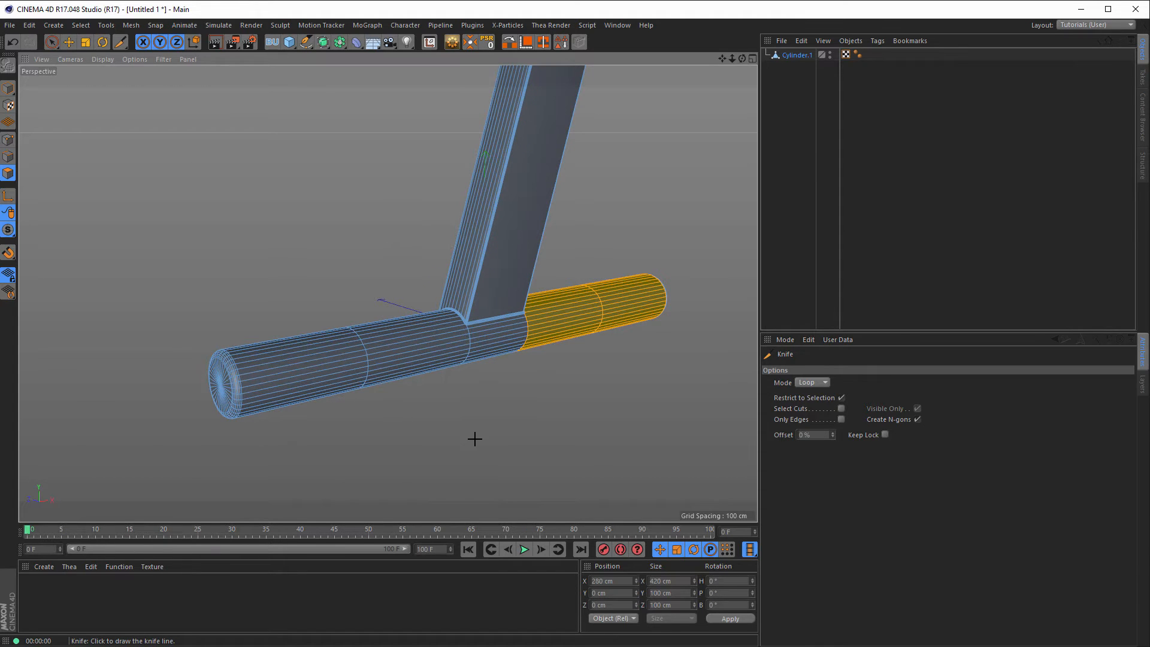
pyautogui.press('u')
pyautogui.press('l')
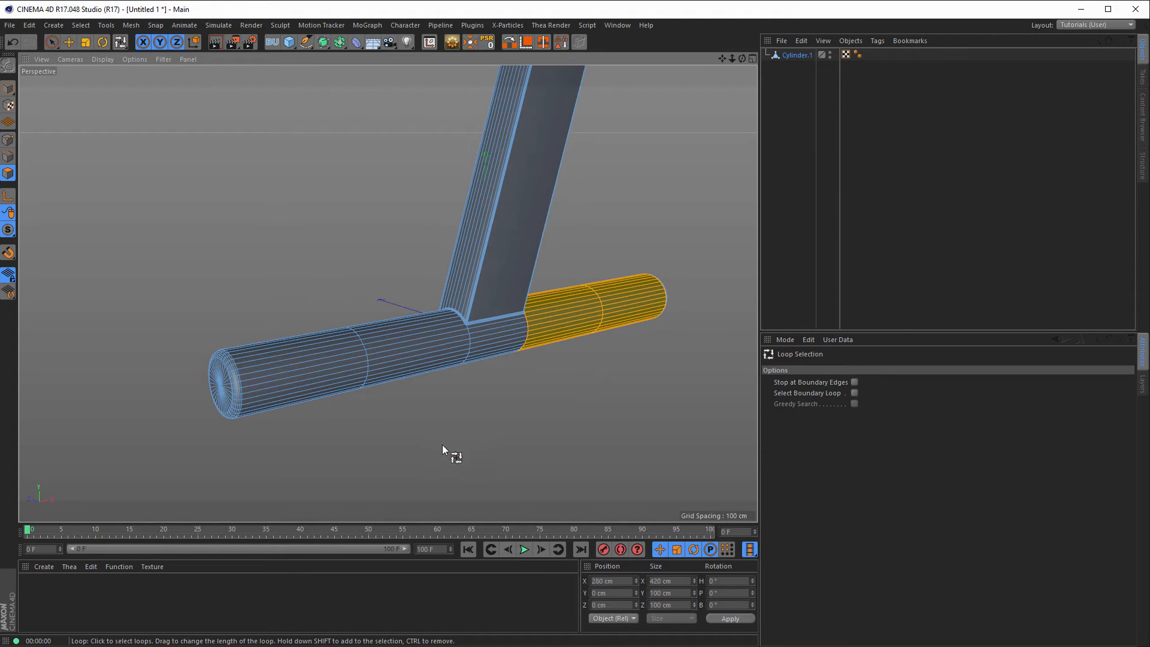
pyautogui.click(291, 381)
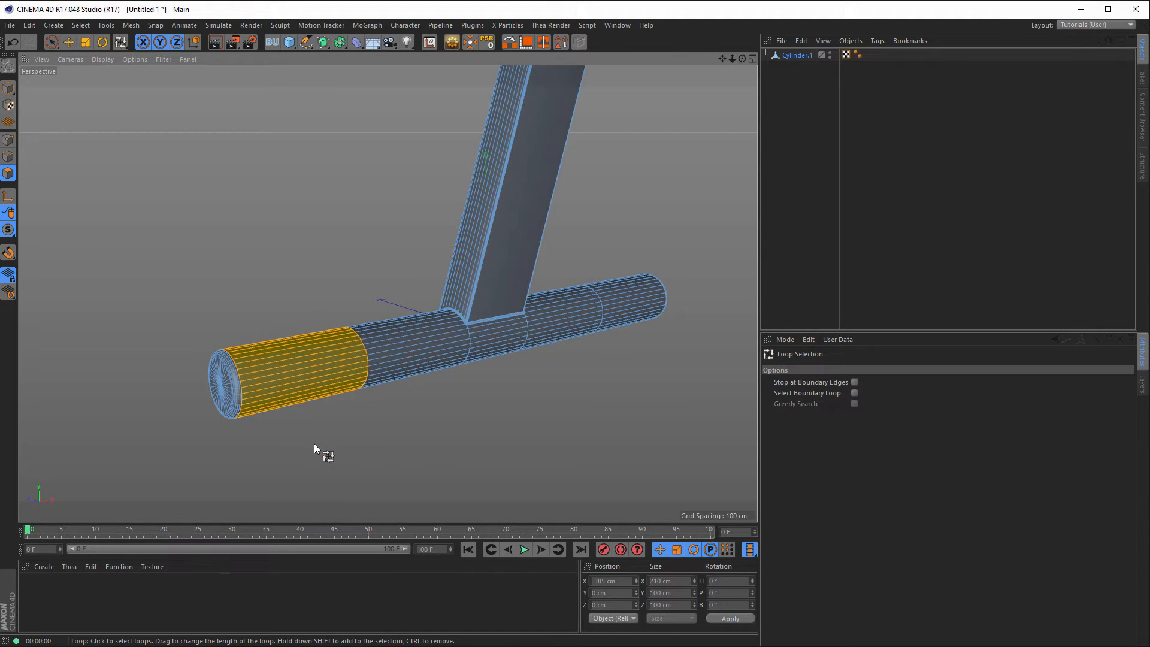
pyautogui.press('u')
pyautogui.press('f')
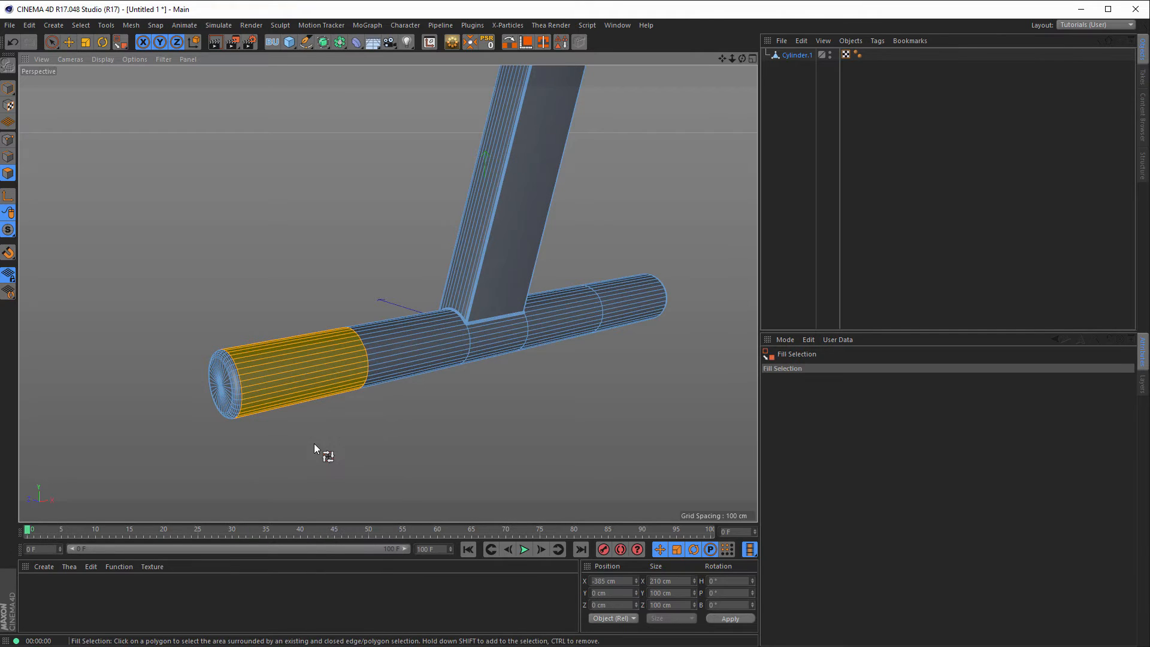
pyautogui.keyDown('shift'); pyautogui.click(229, 393); pyautogui.keyUp('shift')
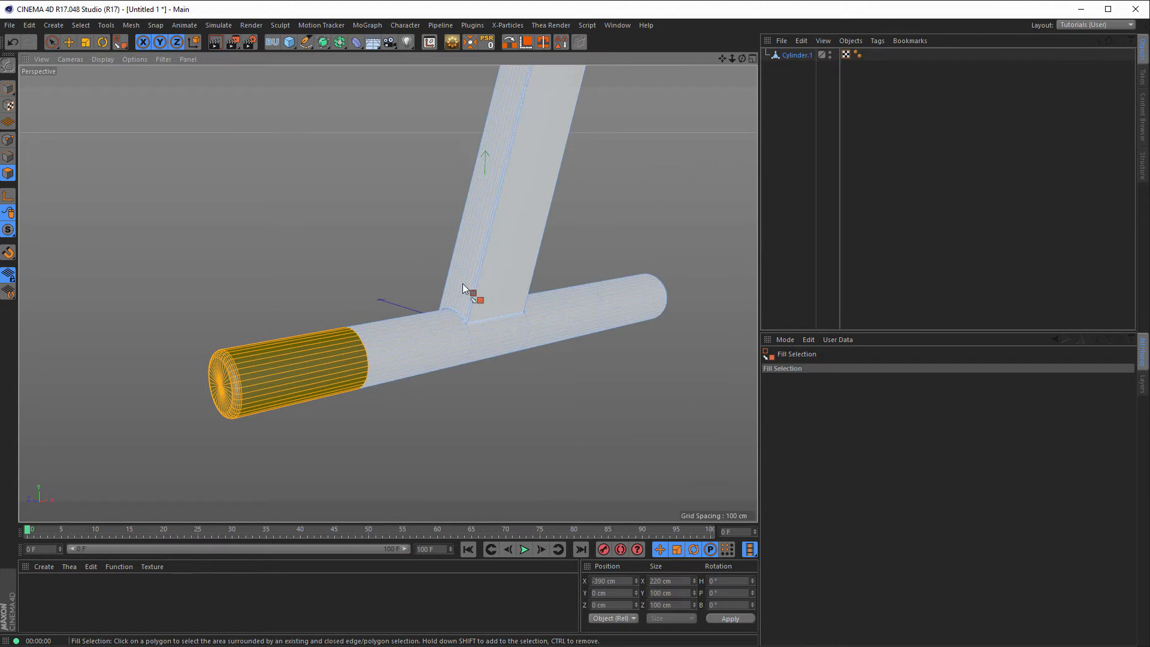
# Split the selected foot end into a separate object and rename the new object Rubber Front
pyautogui.rightClick(570, 387)
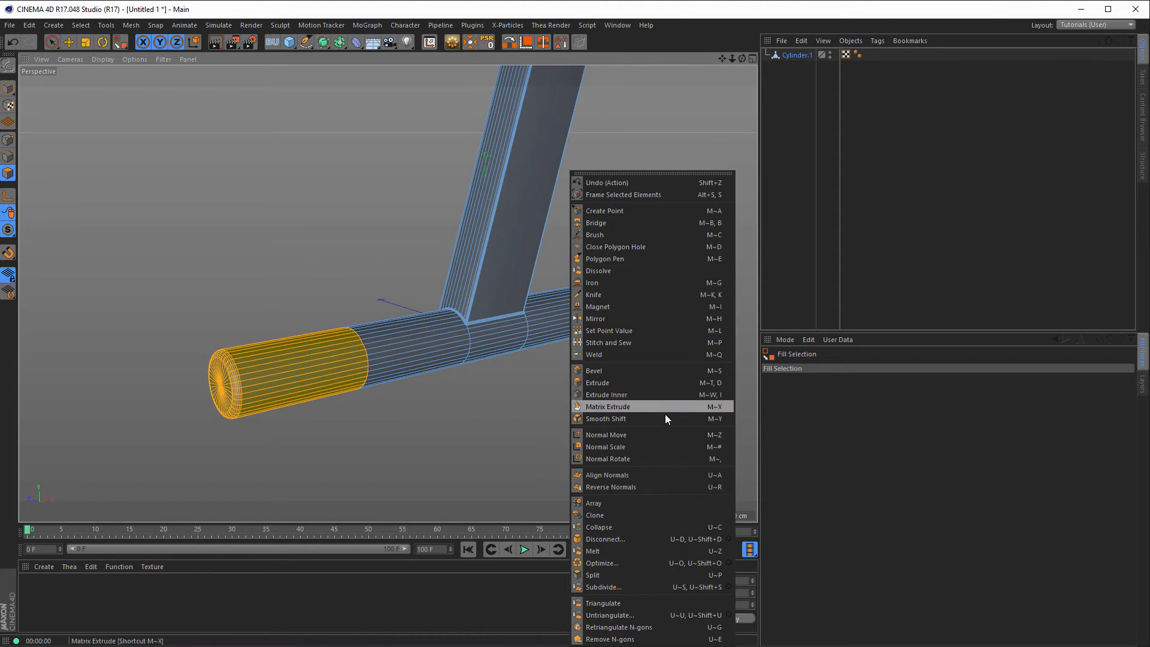
pyautogui.click(611, 577)
pyautogui.click(796, 67)
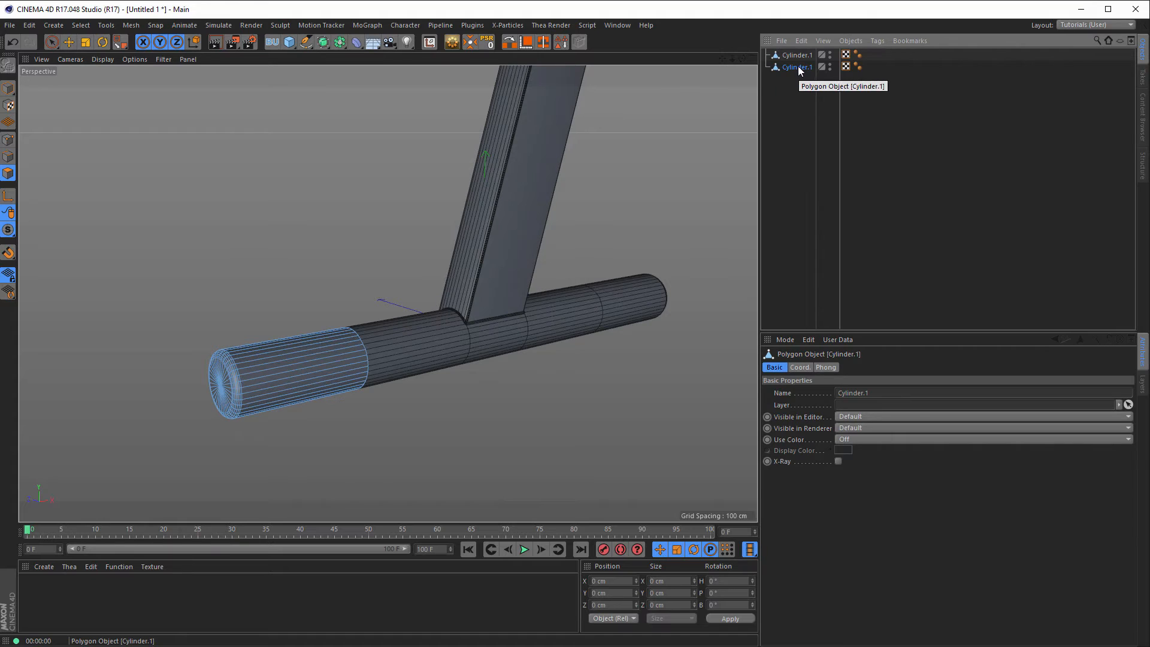
pyautogui.doubleClick(798, 66)
pyautogui.write('Ru')
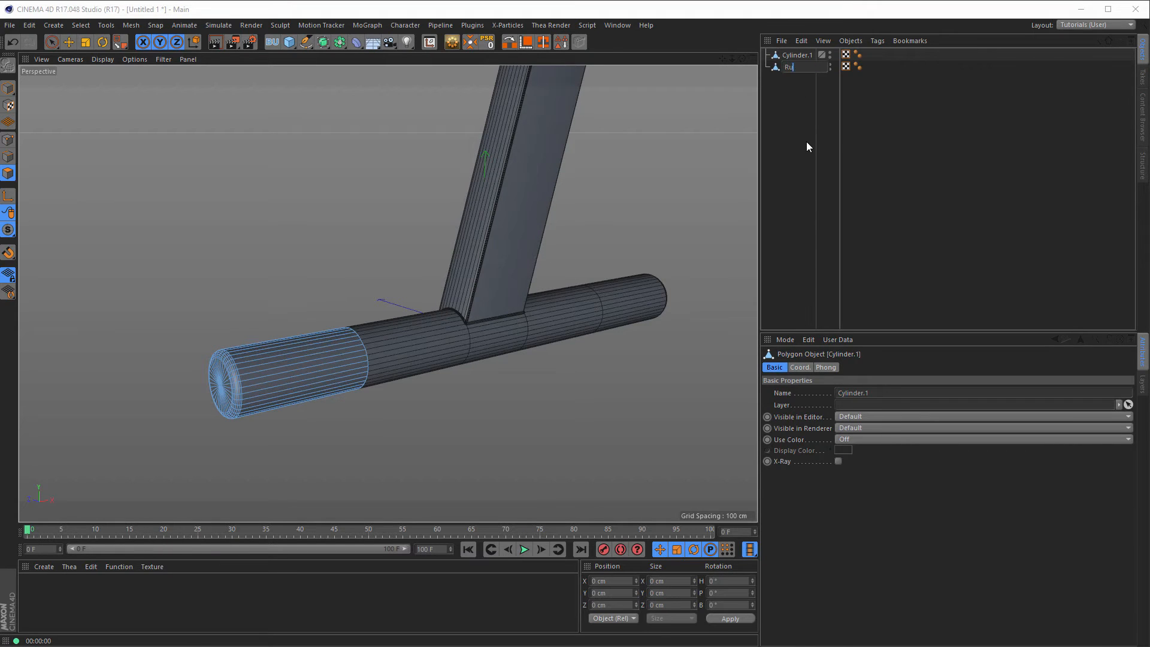
pyautogui.write('bber Front')
pyautogui.press('Return')
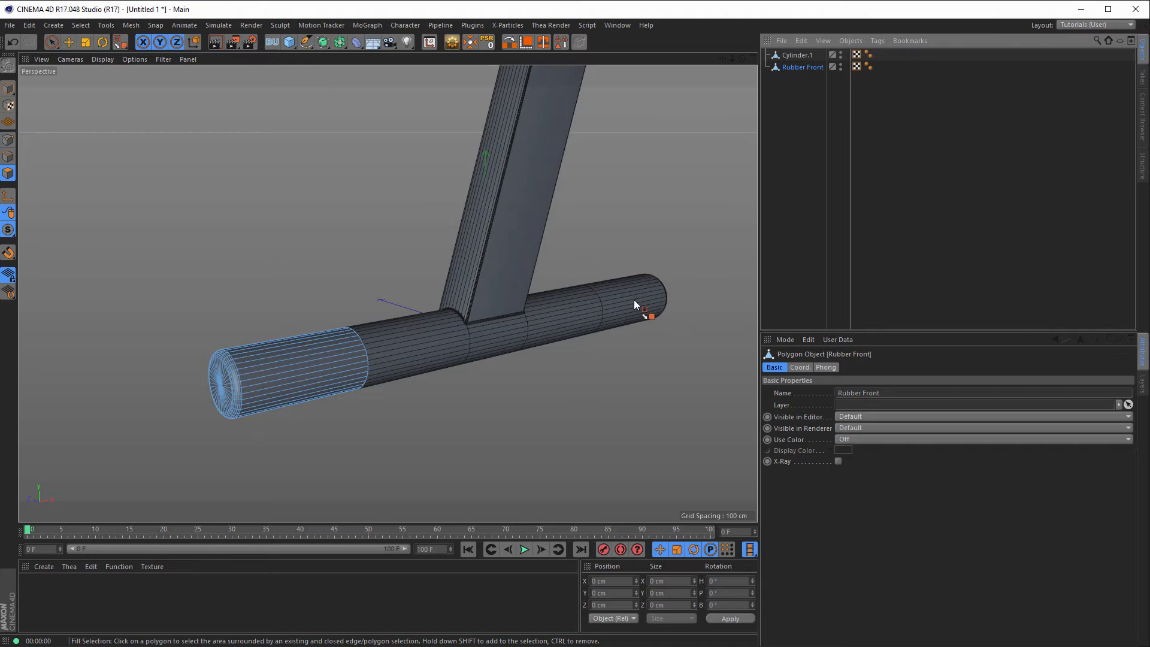
# On Cylinder.1, select the outer polygon loop of the opposite foot end and include its end cap with Fill Selection
pyautogui.keyDown('alt'); pyautogui.moveTo(638, 300); pyautogui.dragTo(492, 337, button='middle'); pyautogui.keyUp('alt')
pyautogui.keyDown('alt'); pyautogui.moveTo(493, 335); pyautogui.dragTo(704, 338); pyautogui.keyUp('alt')
pyautogui.click(800, 55)
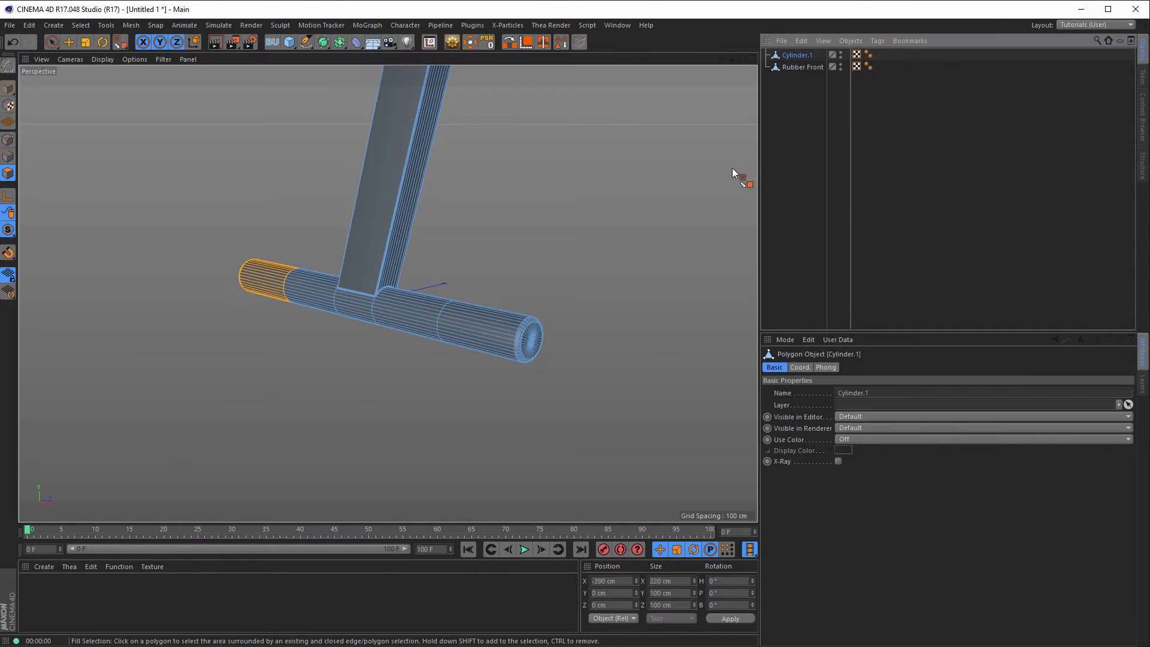
pyautogui.press('u')
pyautogui.press('l')
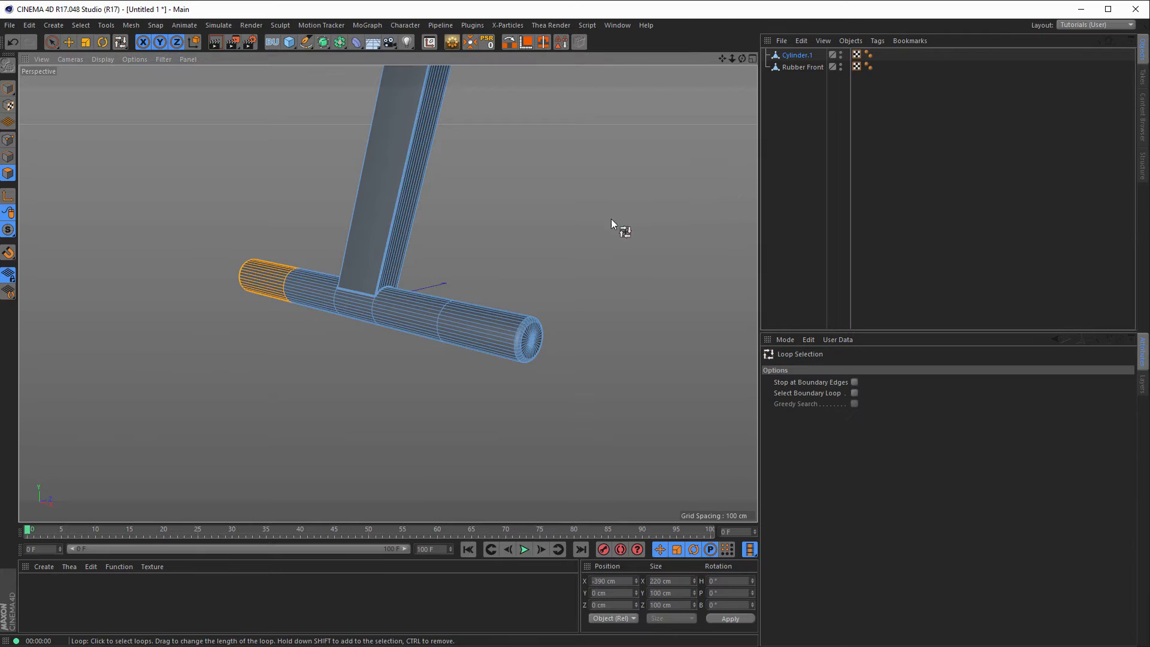
pyautogui.click(499, 315)
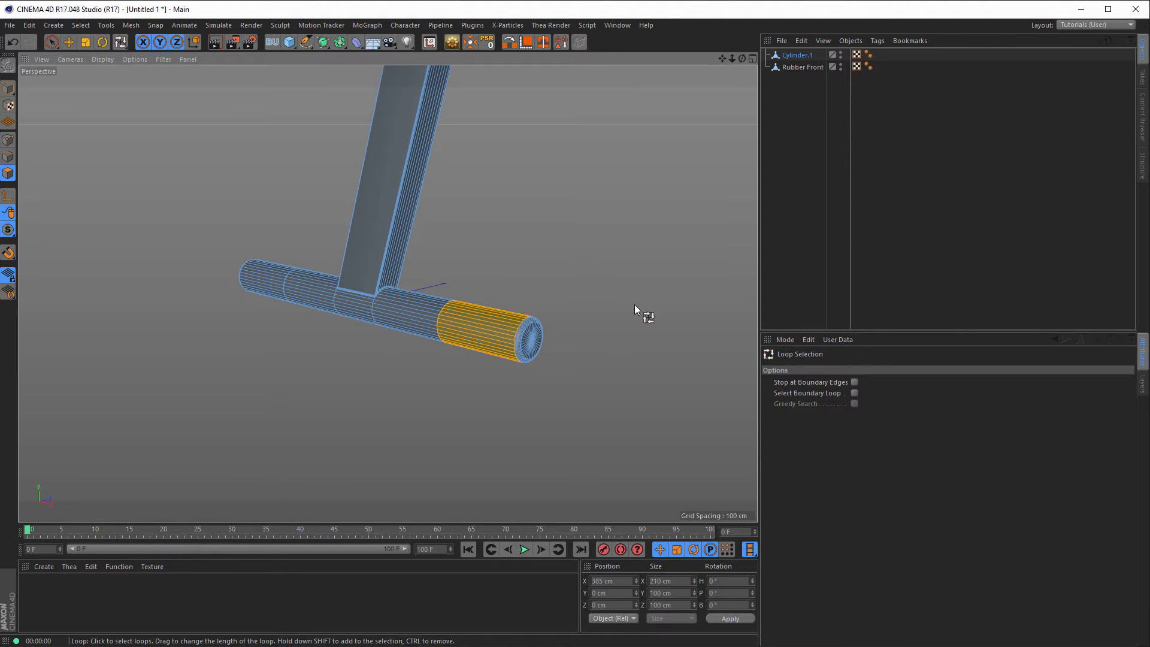
pyautogui.press('u')
pyautogui.press('f')
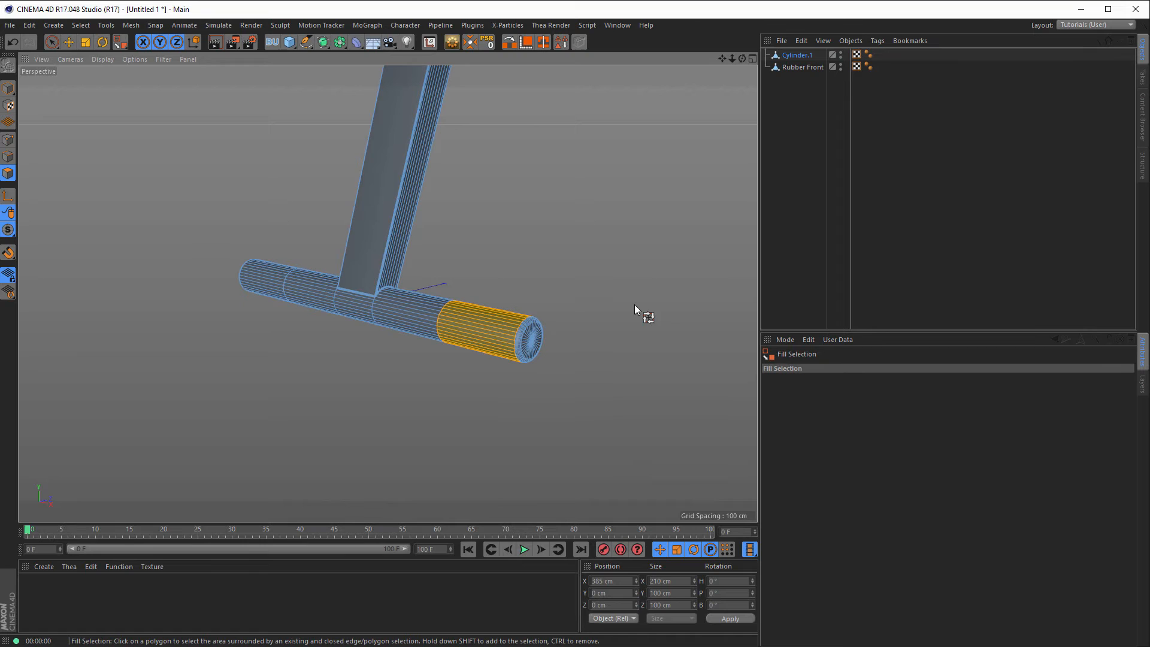
pyautogui.click(526, 334)
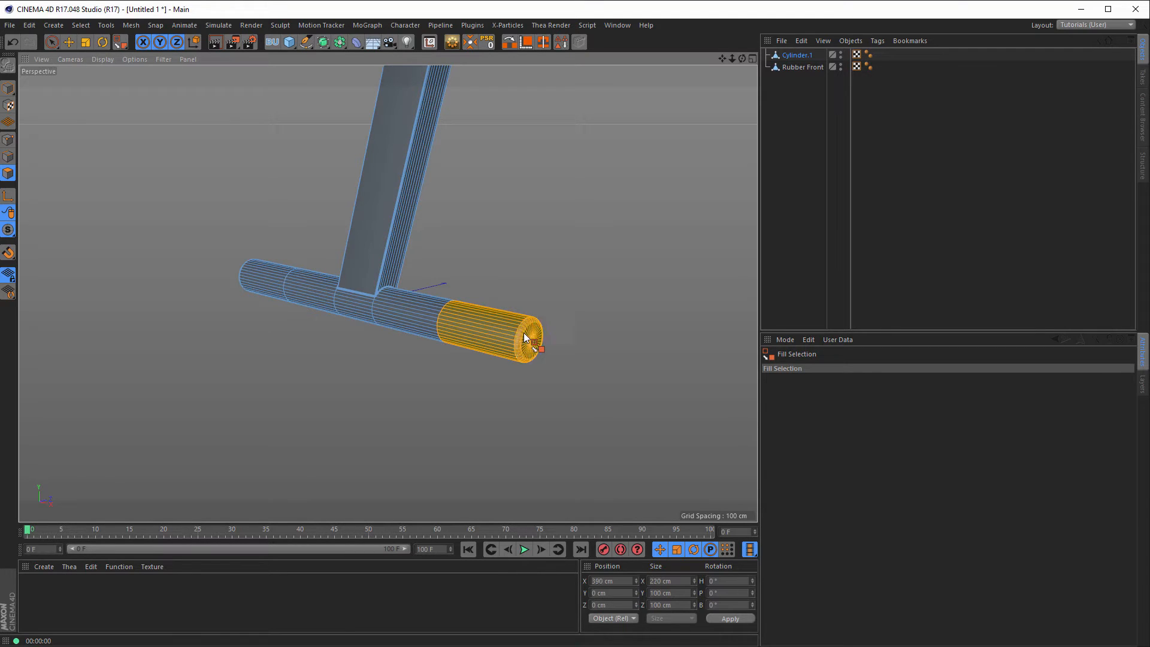
# Split the selected opposite foot end into its own object and rename it Rubber Back
pyautogui.rightClick(622, 349)
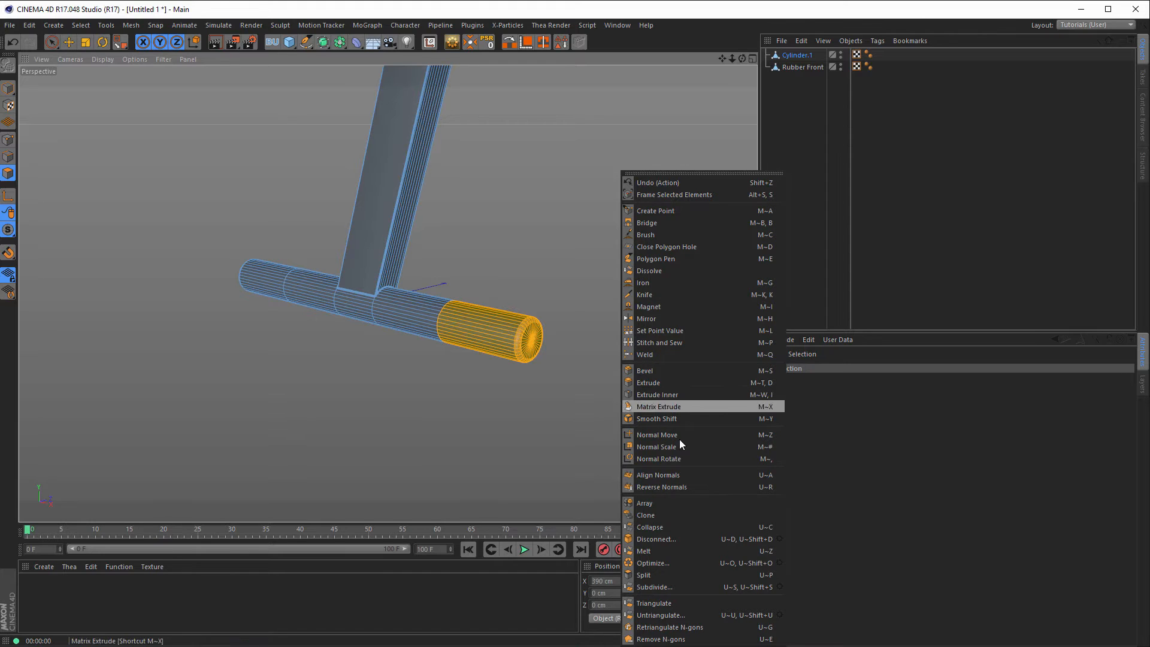
pyautogui.click(661, 571)
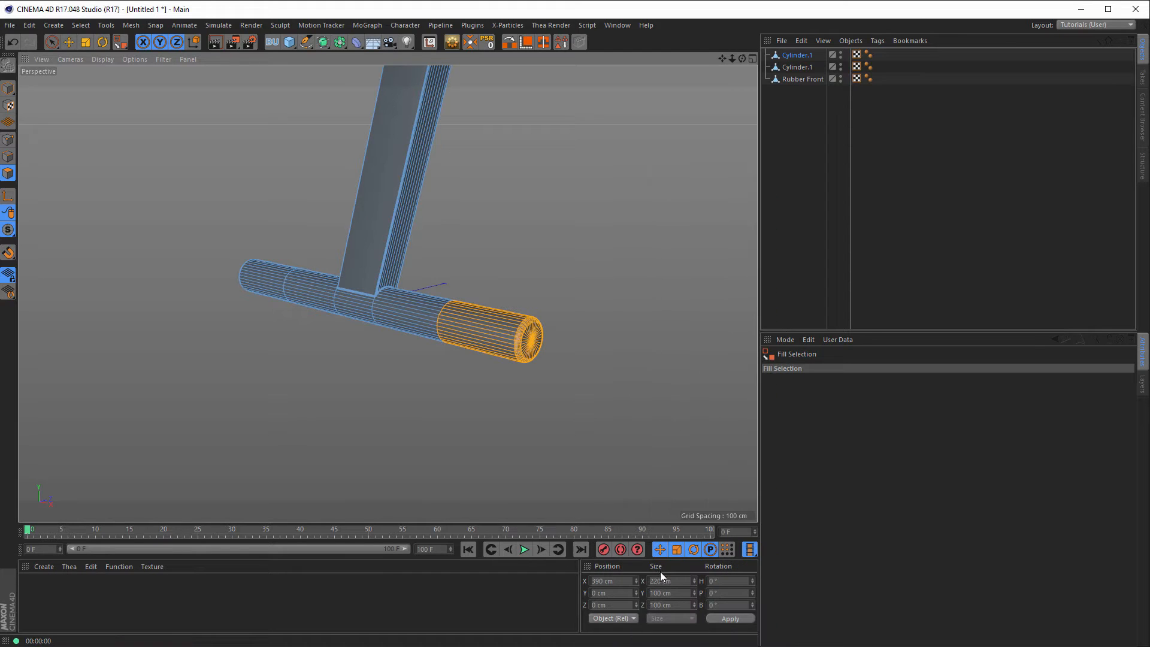
pyautogui.doubleClick(802, 67)
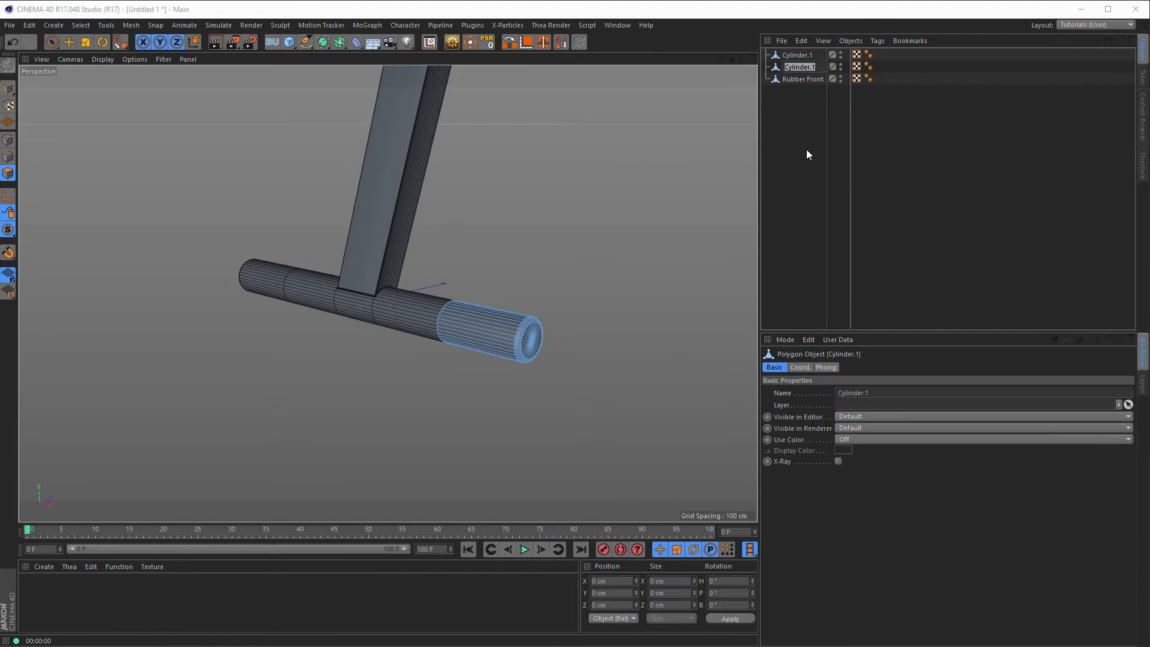
pyautogui.write('Rubber Back')
pyautogui.press('Return')
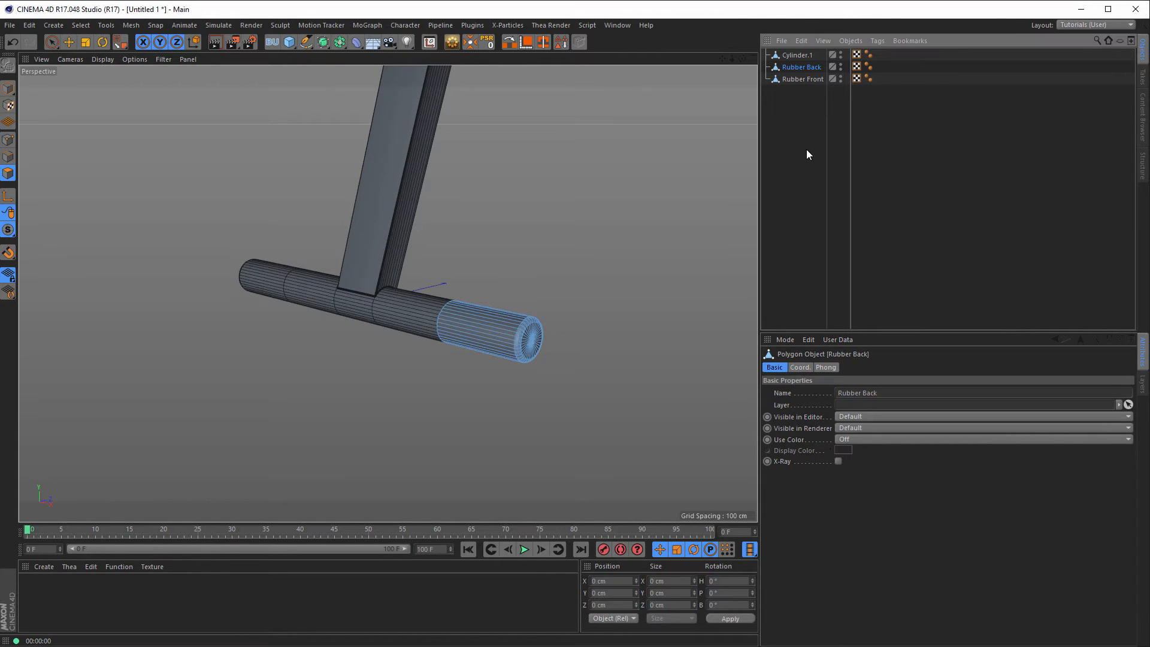
# Select all polygons of the Rubber Front object
pyautogui.keyDown('alt'); pyautogui.moveTo(360, 251); pyautogui.dragTo(405, 254); pyautogui.keyUp('alt')
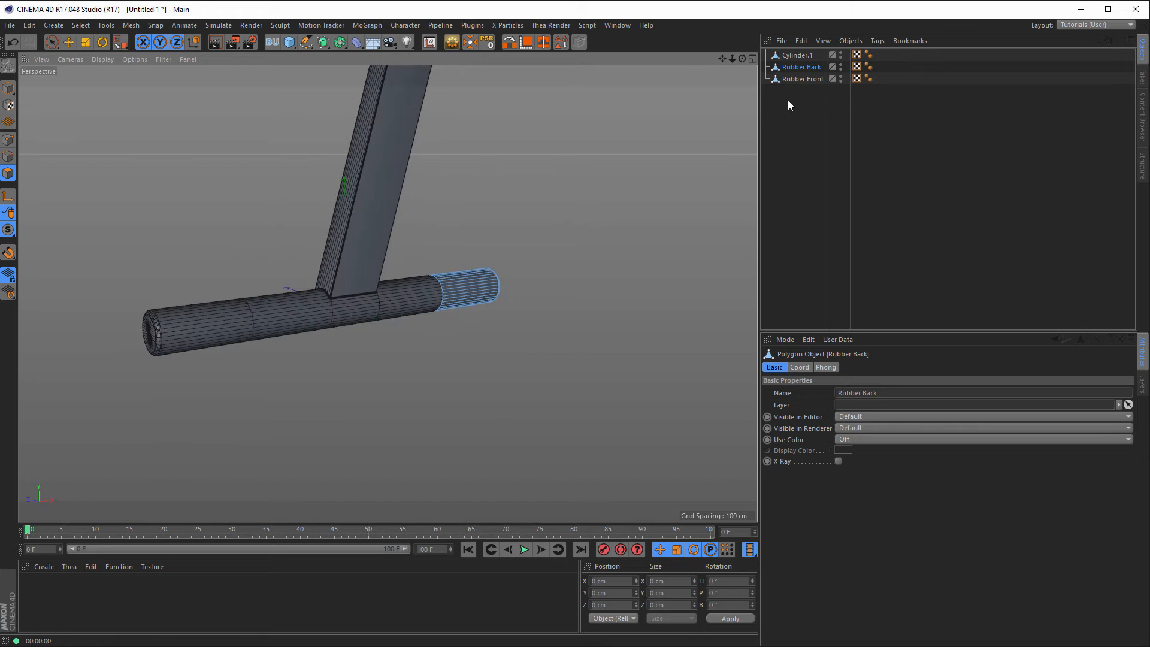
pyautogui.click(803, 79)
pyautogui.keyDown('alt'); pyautogui.moveTo(294, 290); pyautogui.dragTo(379, 311); pyautogui.keyUp('alt')
pyautogui.click(310, 287)
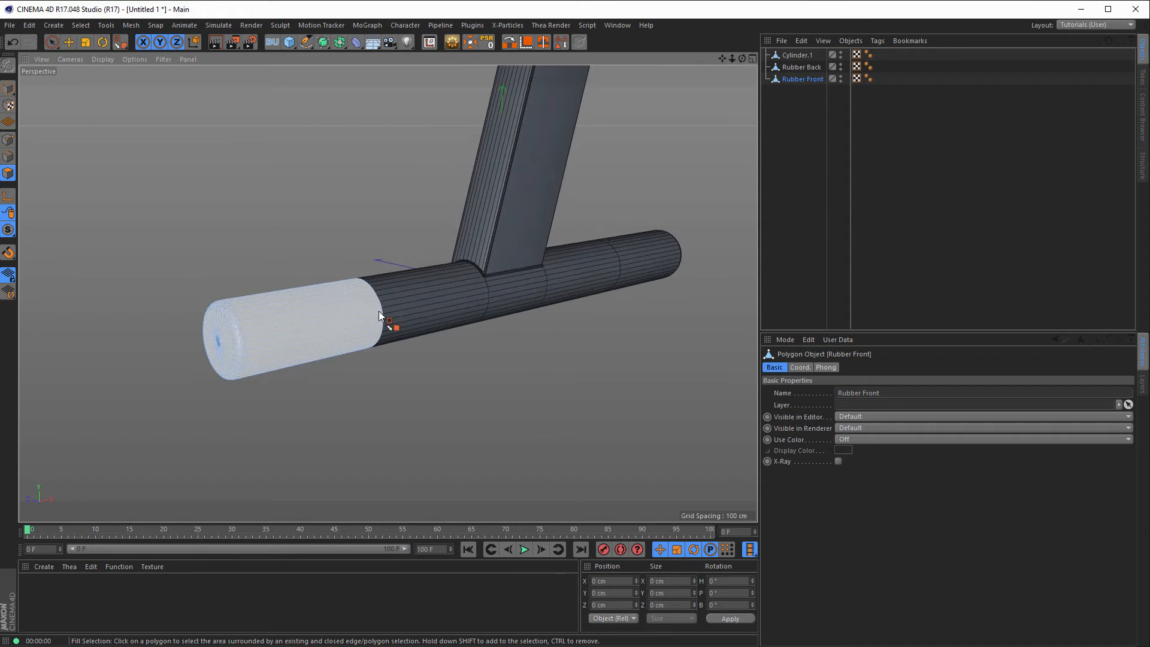
pyautogui.click(53, 42)
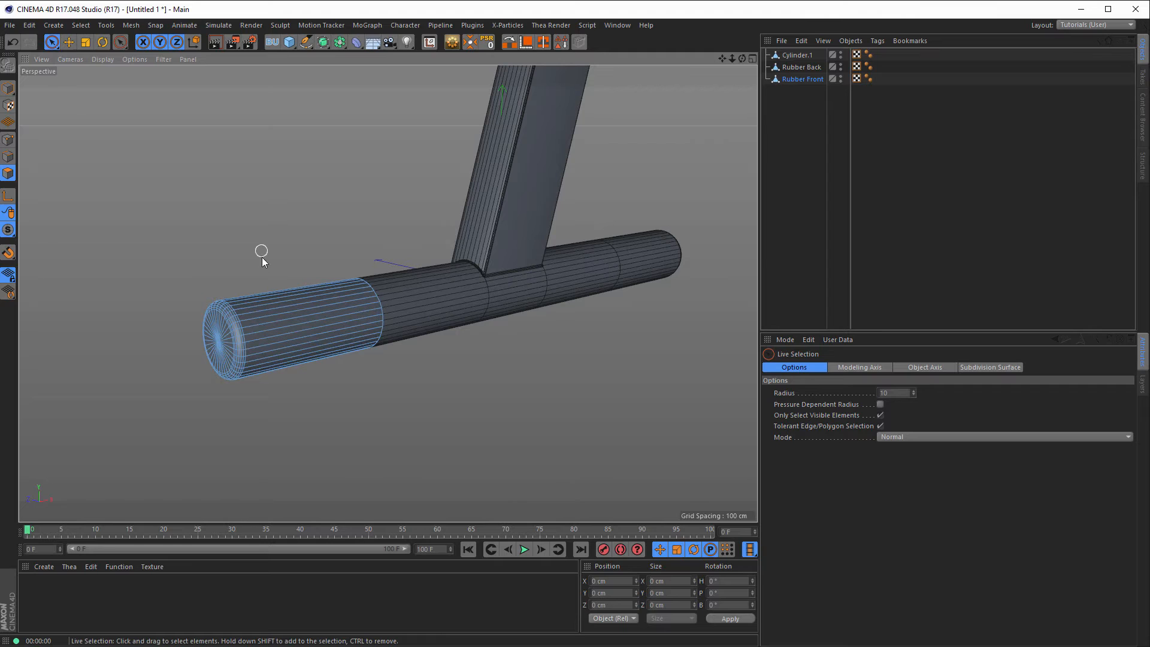
pyautogui.moveTo(366, 285); pyautogui.dragTo(229, 303)
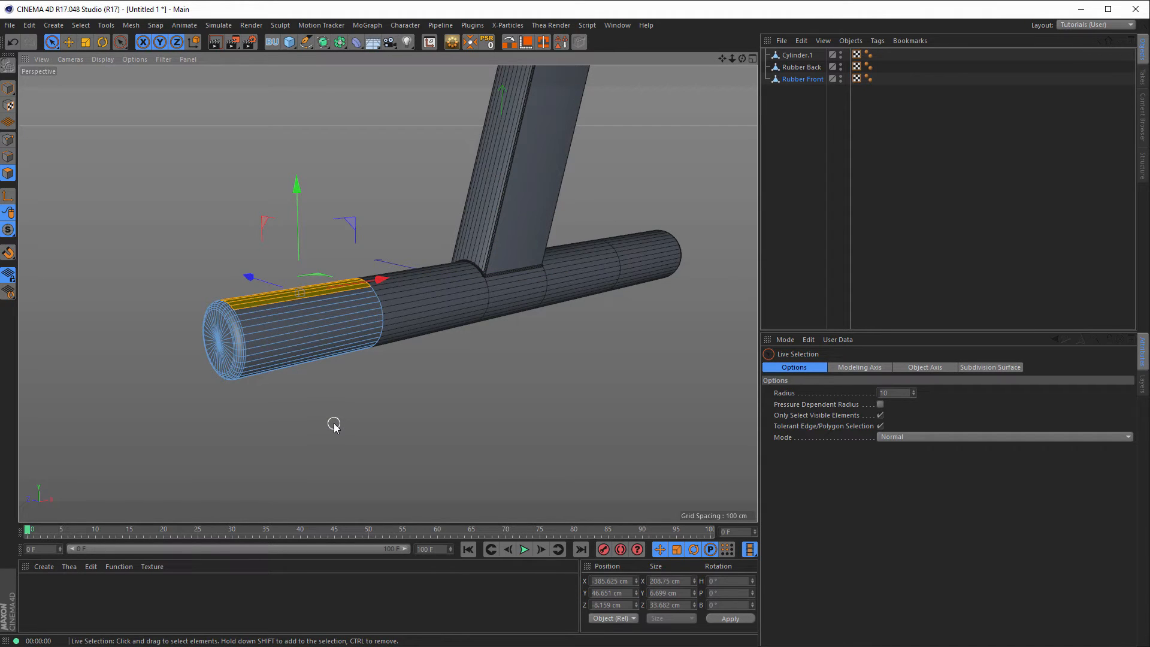
pyautogui.hotkey('ctrl', 'a')
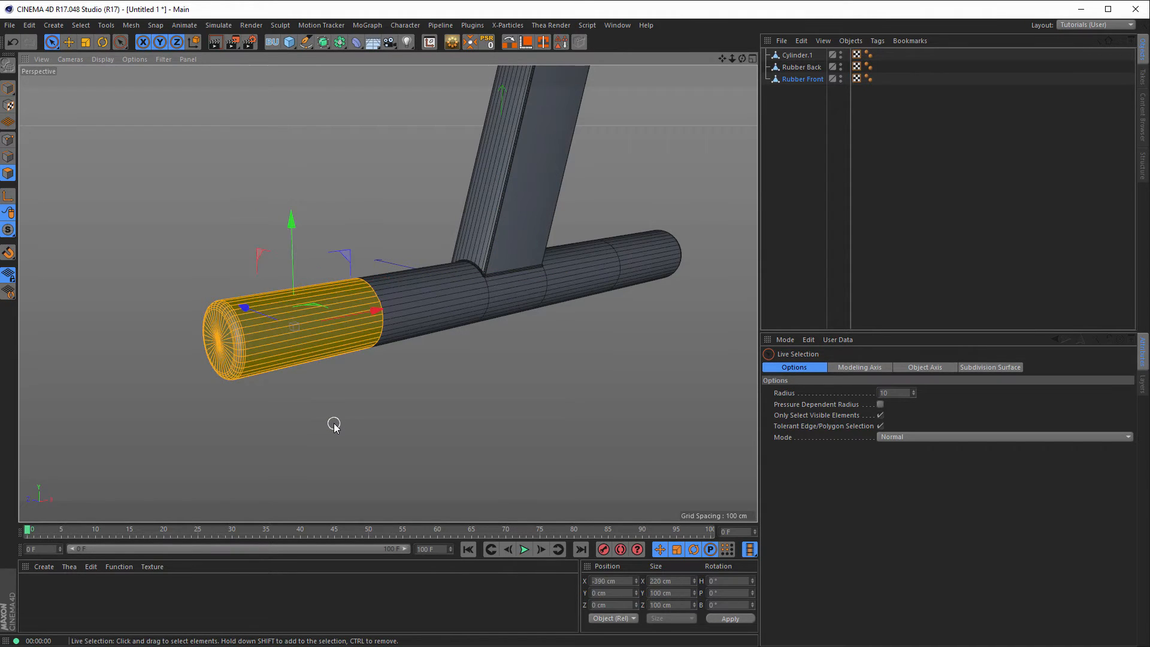
# Extrude the Rubber Front polygons with Create Caps enabled and an offset of 10 cm
pyautogui.keyDown('alt'); pyautogui.moveTo(356, 350); pyautogui.dragTo(516, 329); pyautogui.keyUp('alt')
pyautogui.keyDown('alt'); pyautogui.moveTo(406, 334); pyautogui.dragTo(375, 366); pyautogui.keyUp('alt')
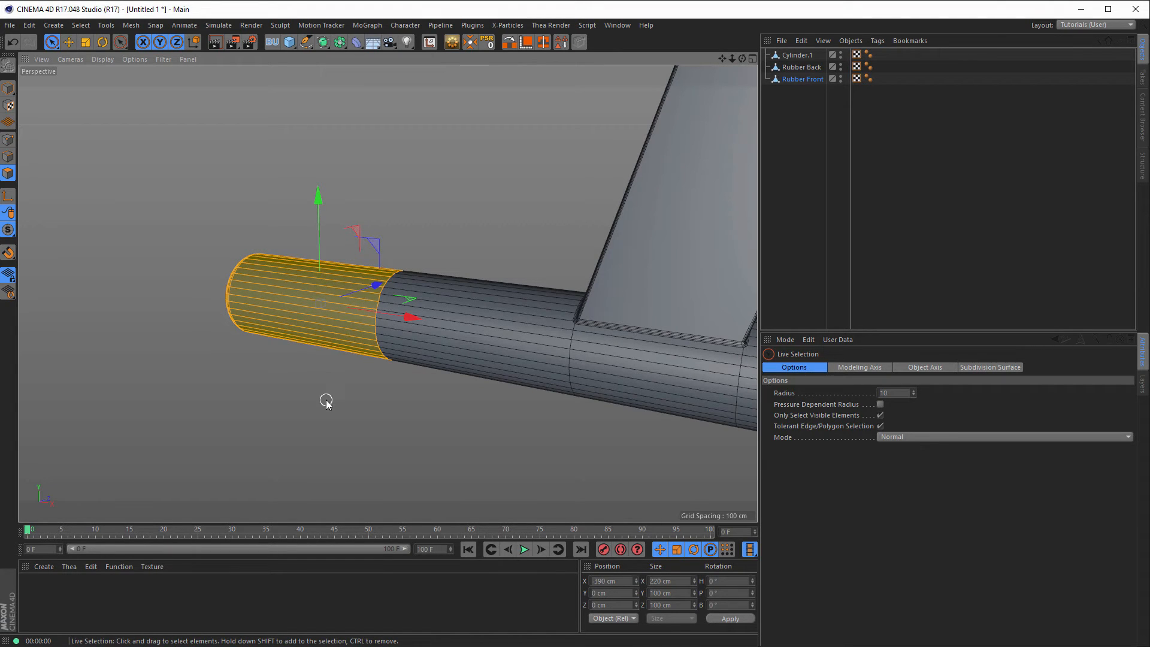
pyautogui.press('d')
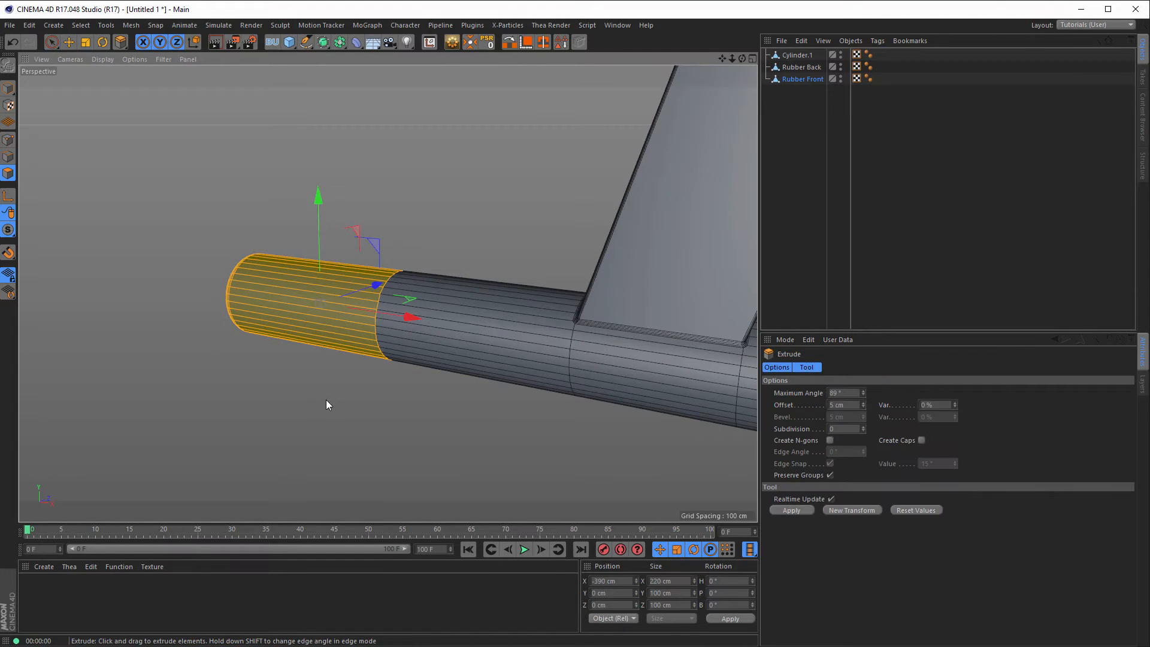
pyautogui.click(922, 440)
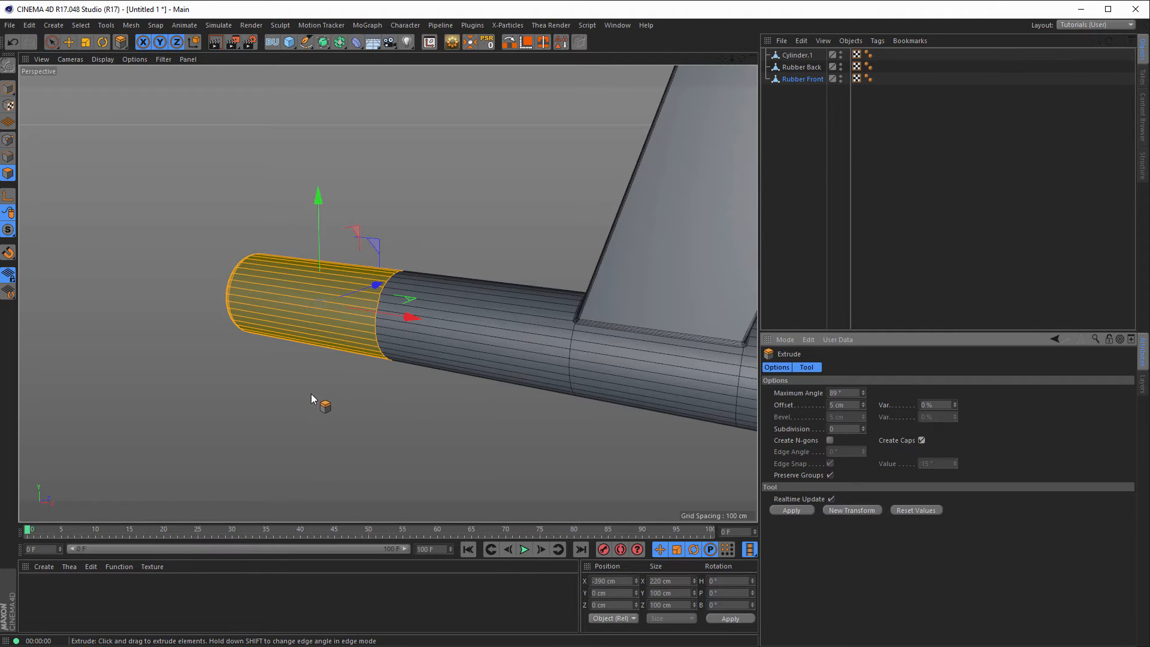
pyautogui.moveTo(311, 395)
pyautogui.mouseDown()
pyautogui.moveTo(363, 394)
pyautogui.moveTo(322, 403)
pyautogui.mouseUp()
pyautogui.click(843, 405)
pyautogui.write('10')
pyautogui.press('Return')
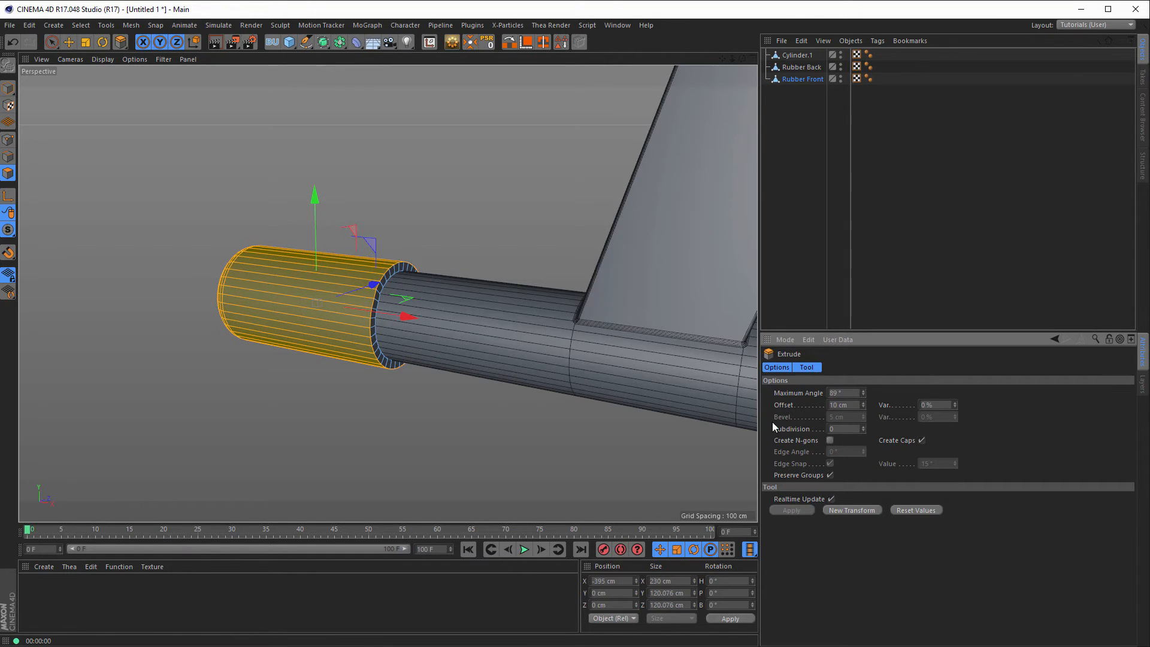
# Switch to the Rubber Back object and select all of its polygons
pyautogui.keyDown('alt'); pyautogui.moveTo(268, 276); pyautogui.dragTo(158, 277); pyautogui.keyUp('alt')
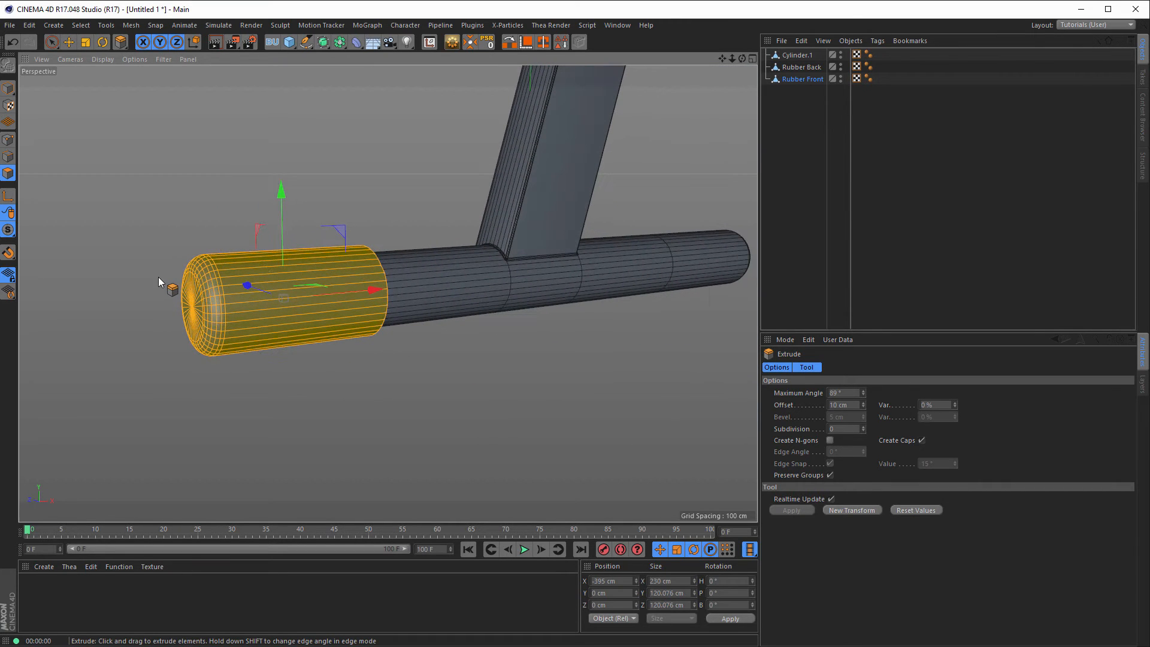
pyautogui.keyDown('alt'); pyautogui.moveTo(495, 279); pyautogui.dragTo(322, 337, button='middle'); pyautogui.keyUp('alt')
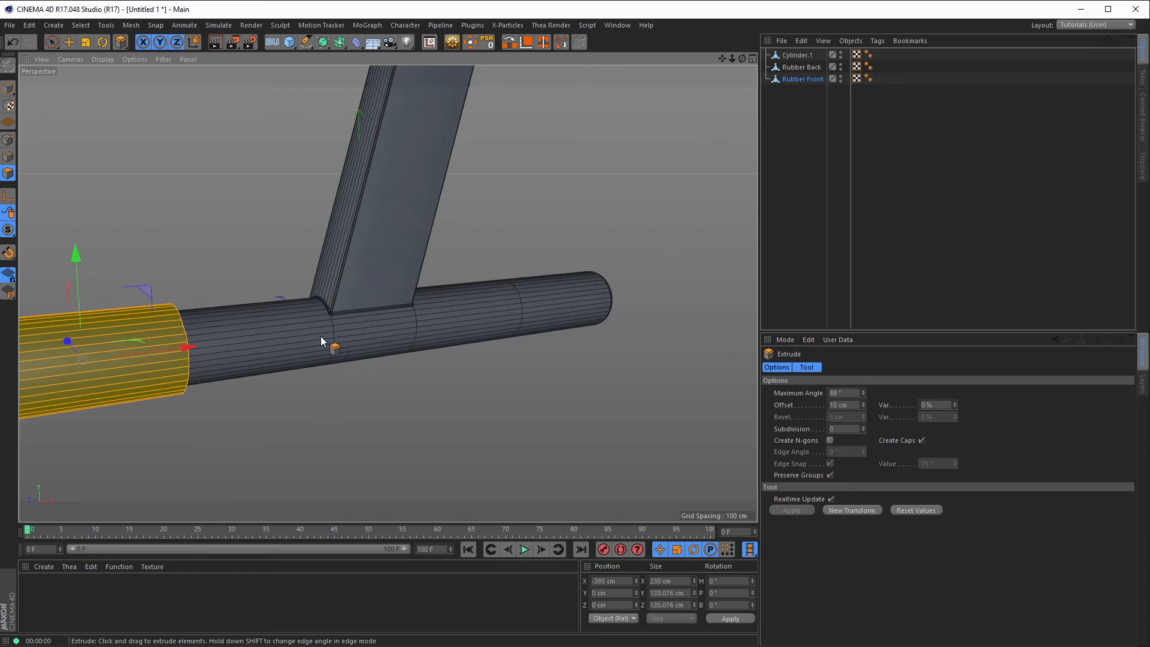
pyautogui.click(803, 66)
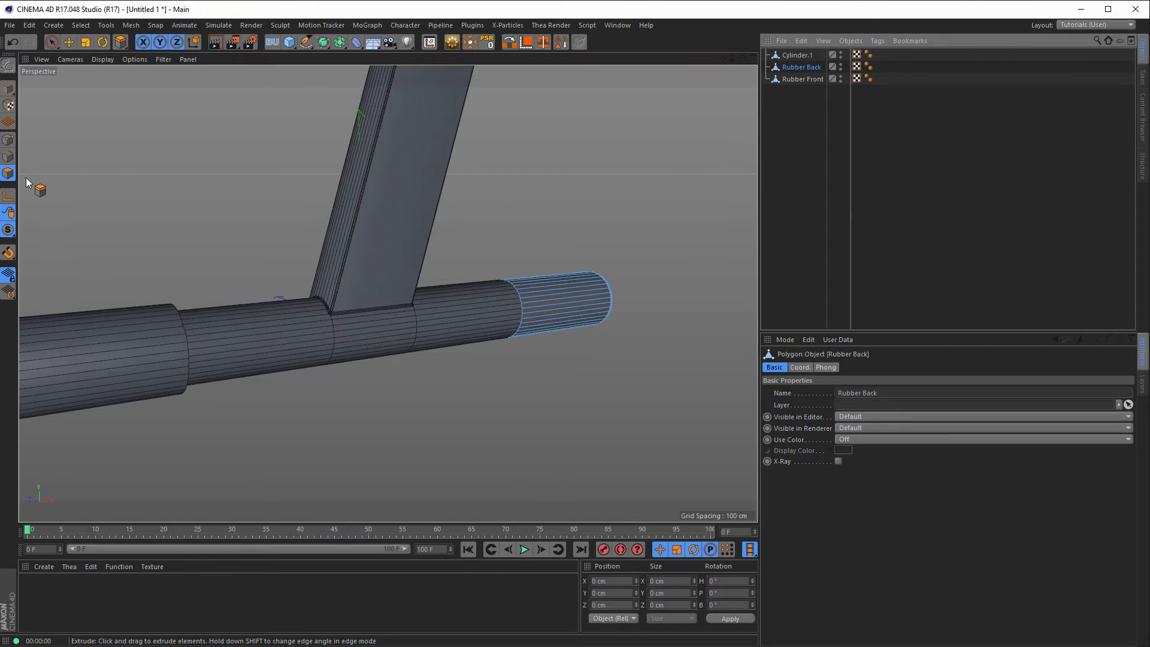
pyautogui.click(50, 42)
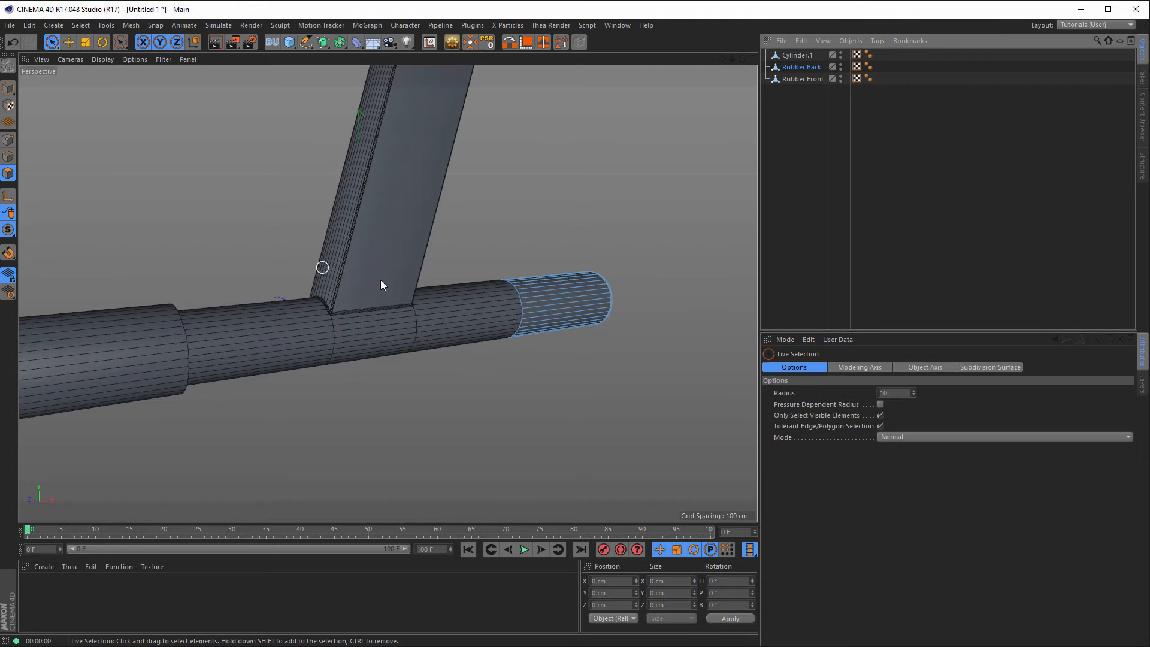
pyautogui.click(580, 360)
pyautogui.keyDown('alt'); pyautogui.moveTo(587, 357); pyautogui.dragTo(439, 347); pyautogui.keyUp('alt')
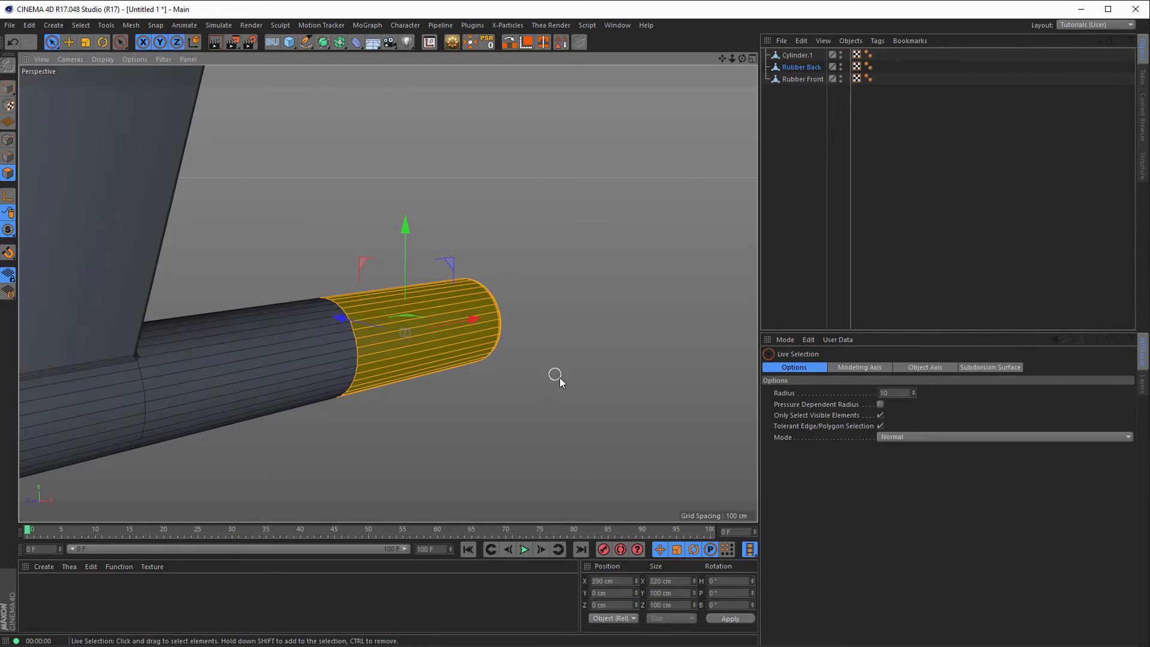
# Extrude the Rubber Back polygons by a 10 cm offset with caps
pyautogui.press('d')
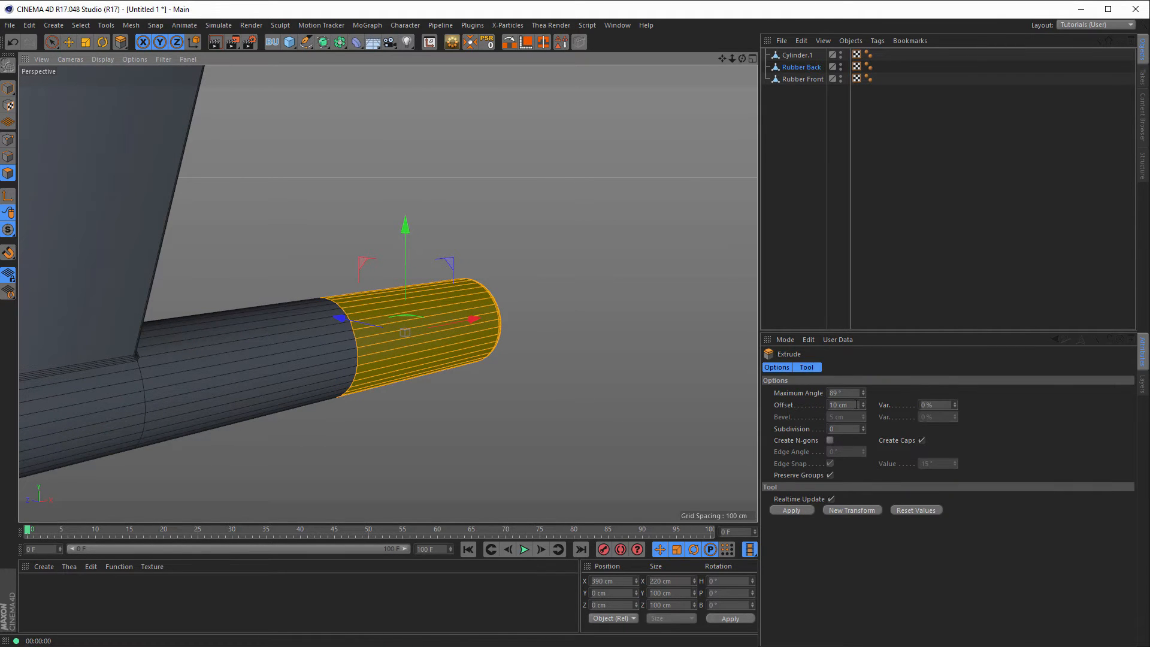
pyautogui.click(854, 405)
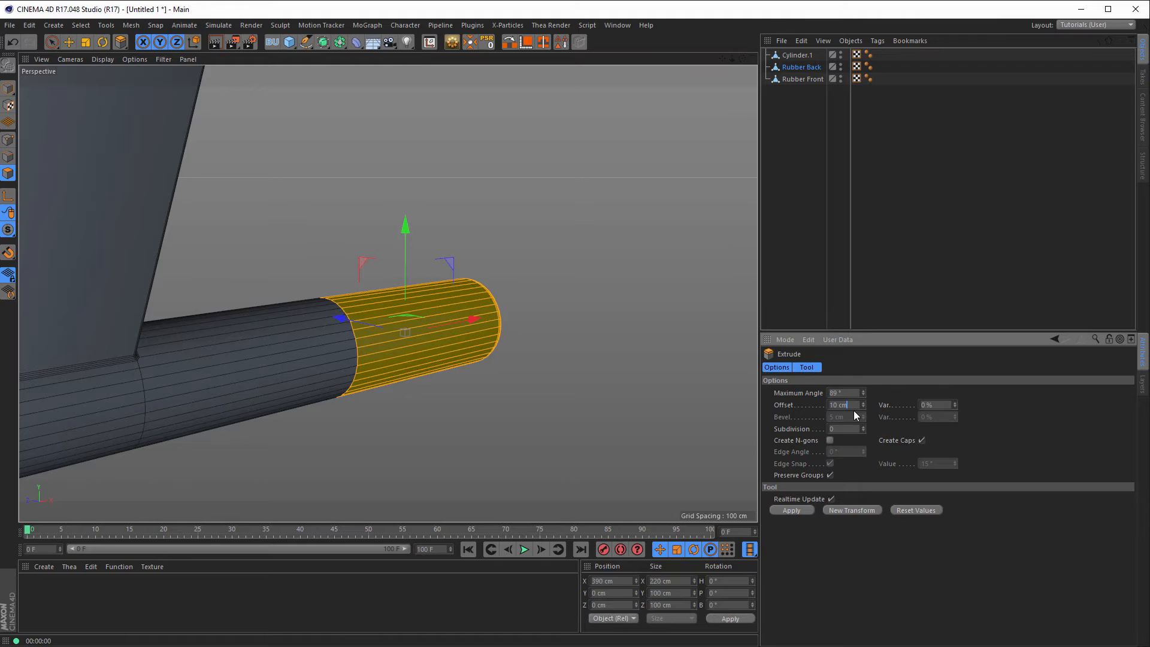
pyautogui.press('Return')
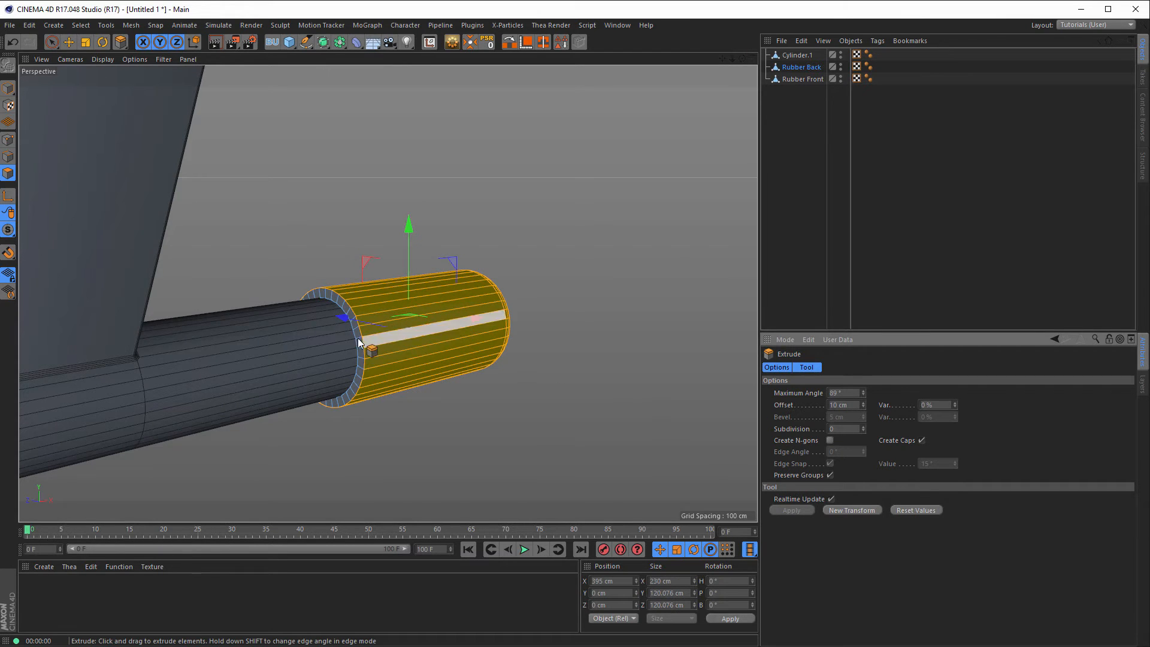
# Switch to the Rubber Front object and loop-select the polygons around its cylindrical side, leaving the rounded end unselected
pyautogui.scroll(5, 487, 302)
pyautogui.scroll(-4, 486, 302)
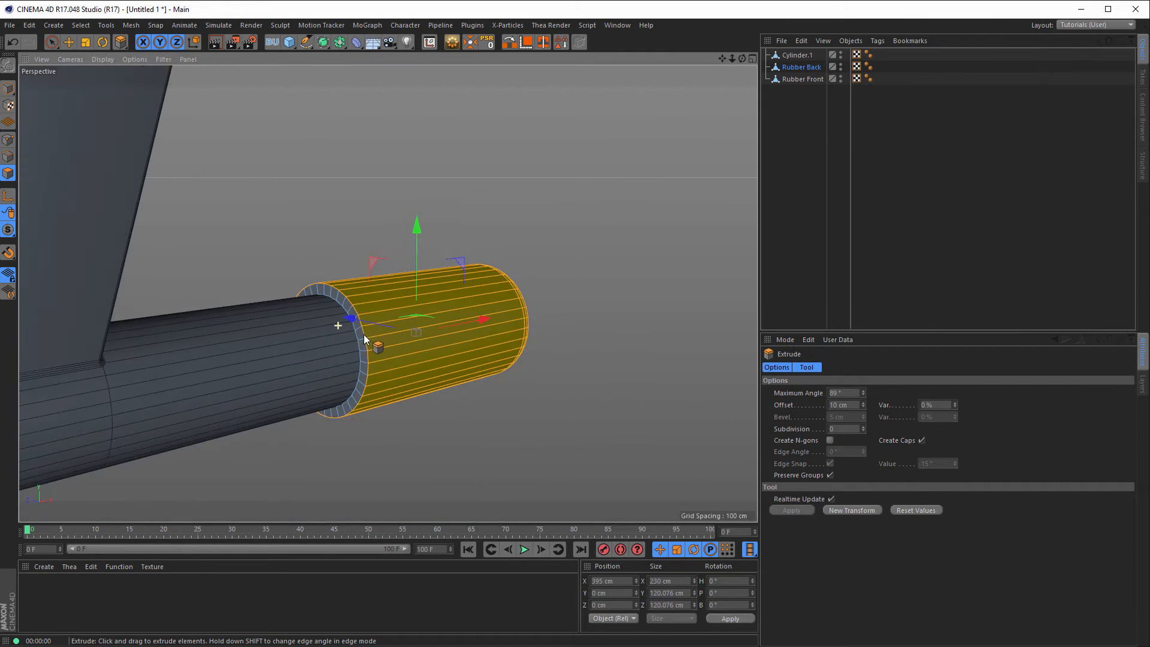
pyautogui.keyDown('alt'); pyautogui.moveTo(364, 334); pyautogui.dragTo(304, 363); pyautogui.keyUp('alt')
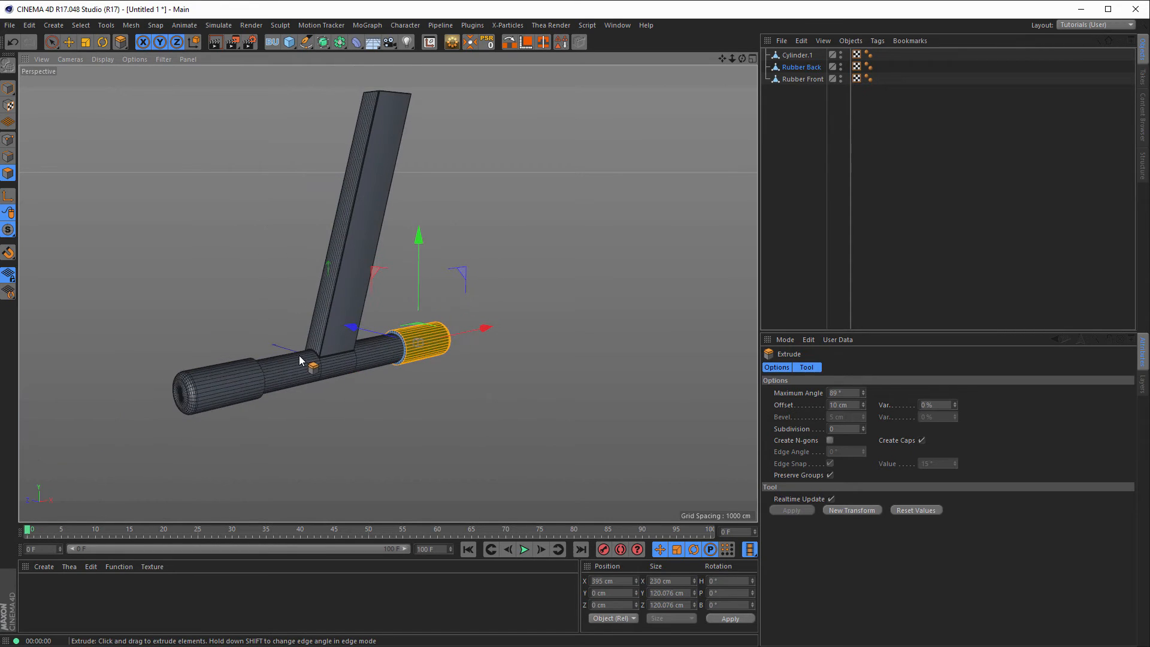
pyautogui.click(802, 80)
pyautogui.keyDown('alt'); pyautogui.moveTo(419, 336); pyautogui.dragTo(149, 287); pyautogui.keyUp('alt')
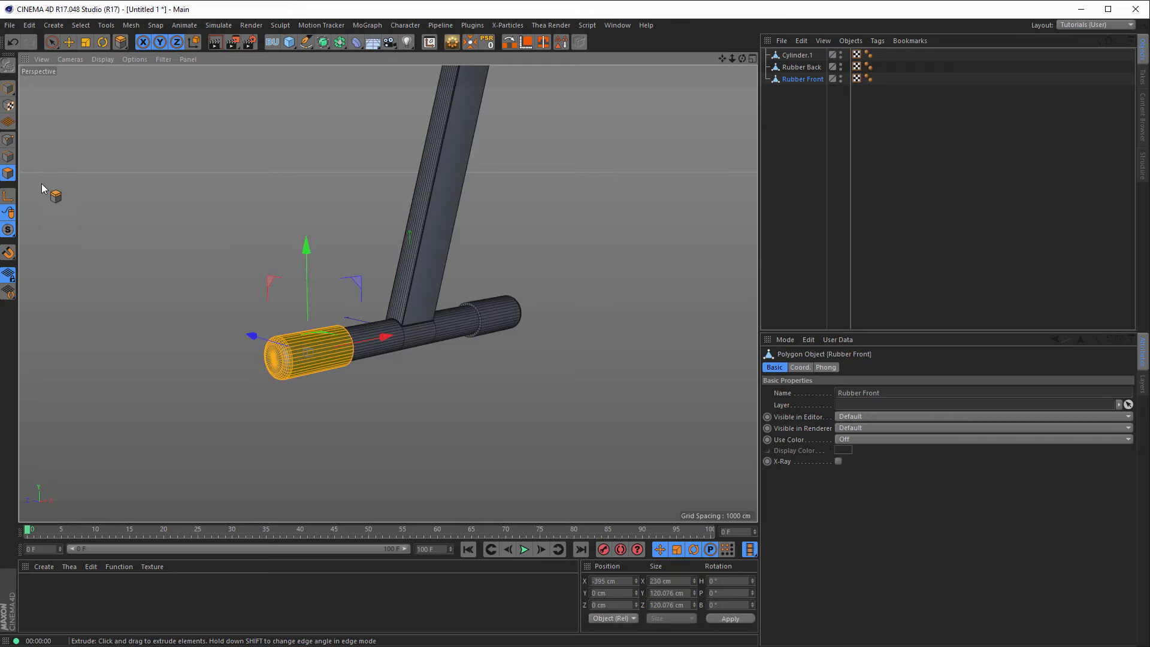
pyautogui.press('u')
pyautogui.press('l')
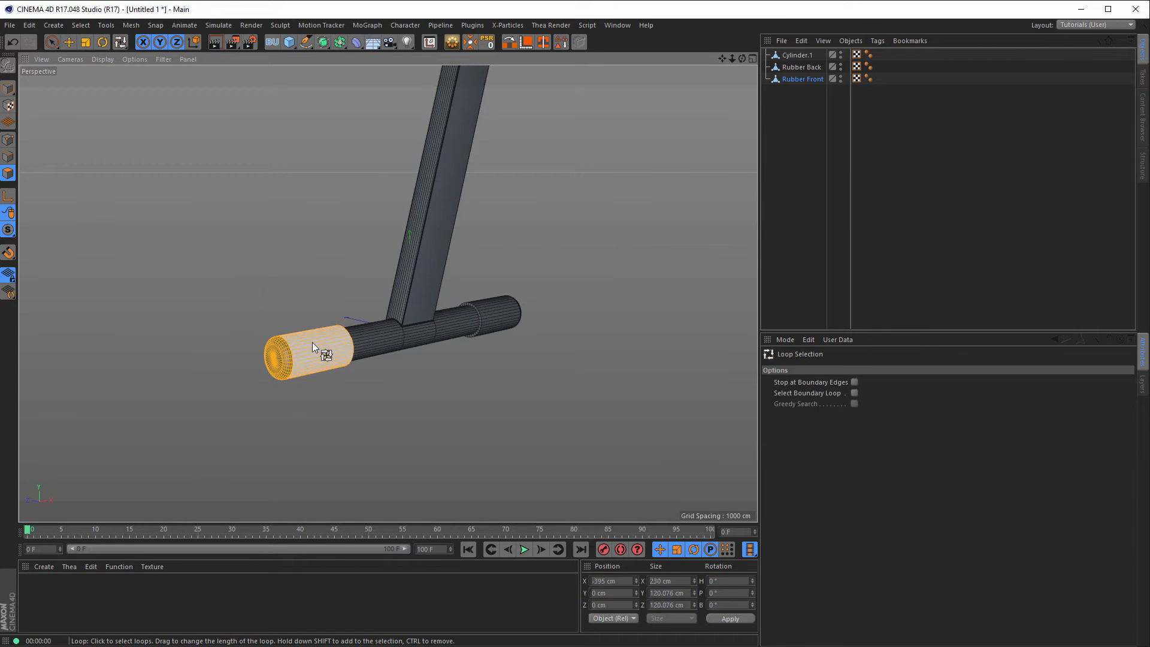
pyautogui.scroll(3, 447, 329)
pyautogui.click(283, 368)
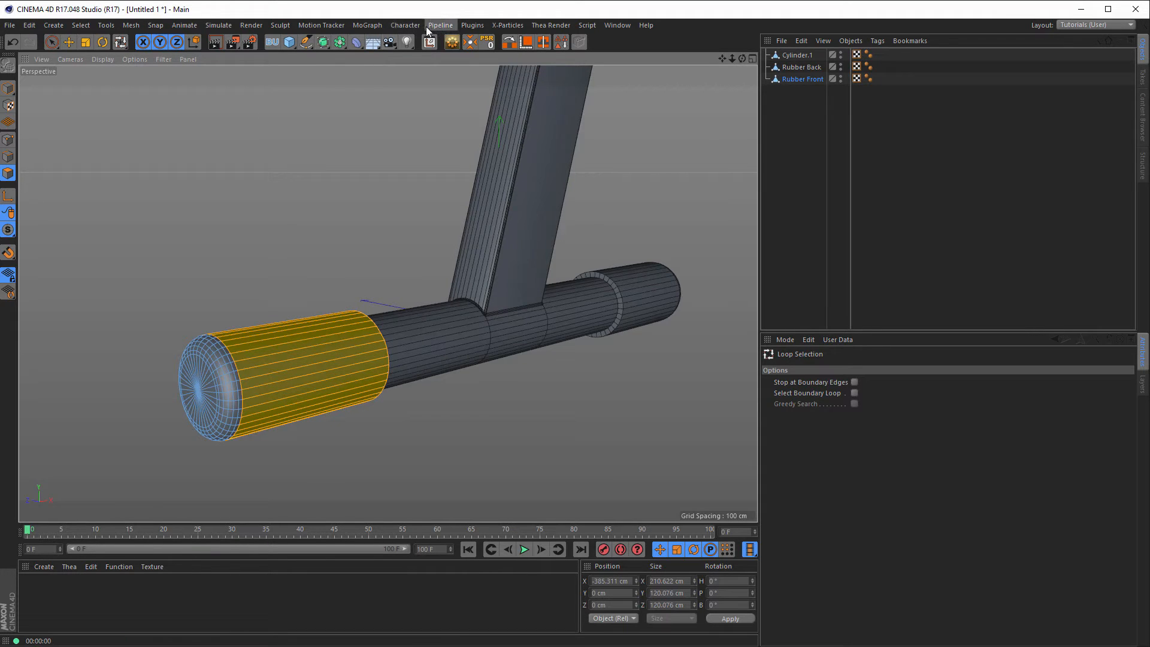
# Use the alternate point/polygon selection plugin to thin the side selection into alternating strips, with Selected 1, Gap 2 and Offset 0
pyautogui.click(474, 25)
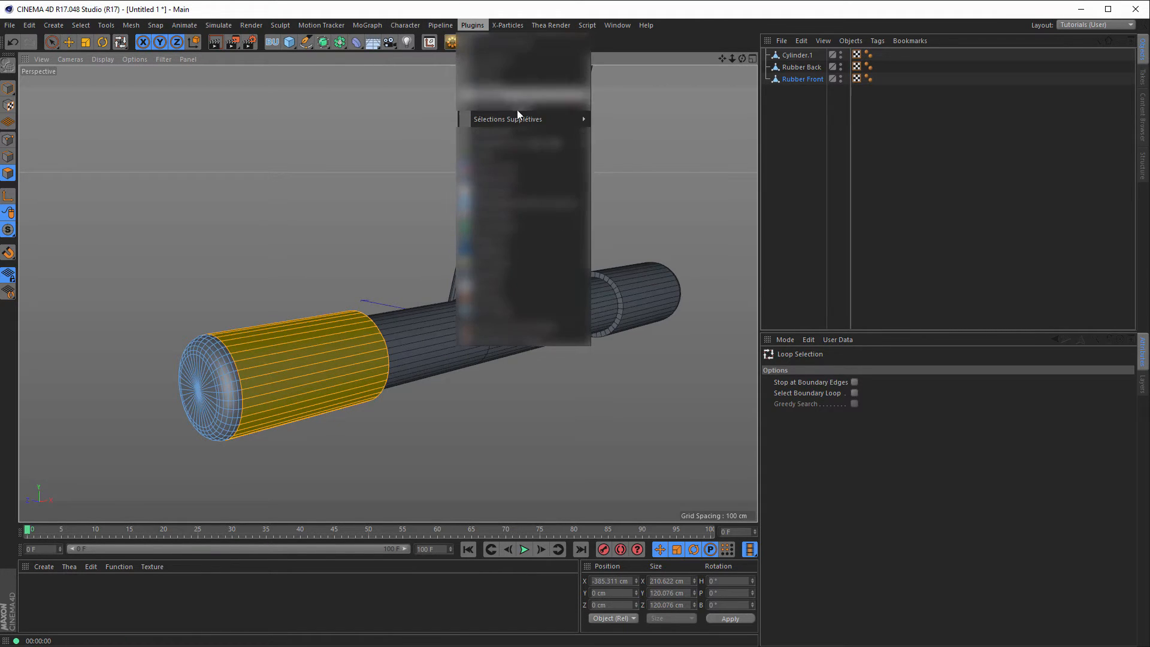
pyautogui.moveTo(483, 120)
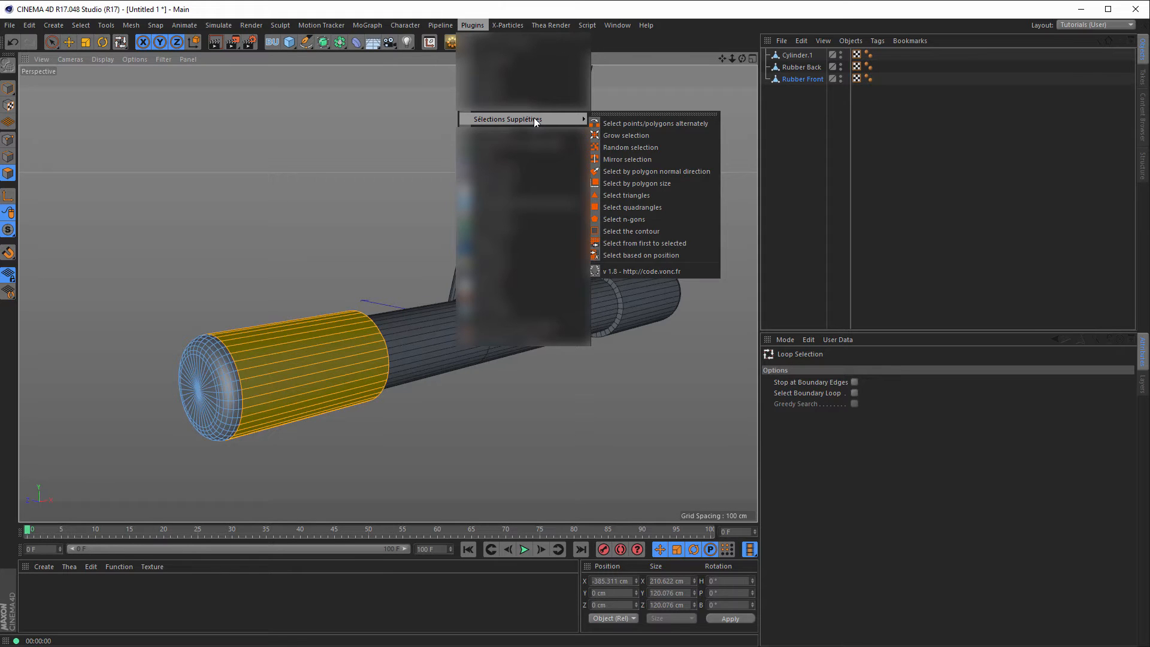
pyautogui.click(701, 32)
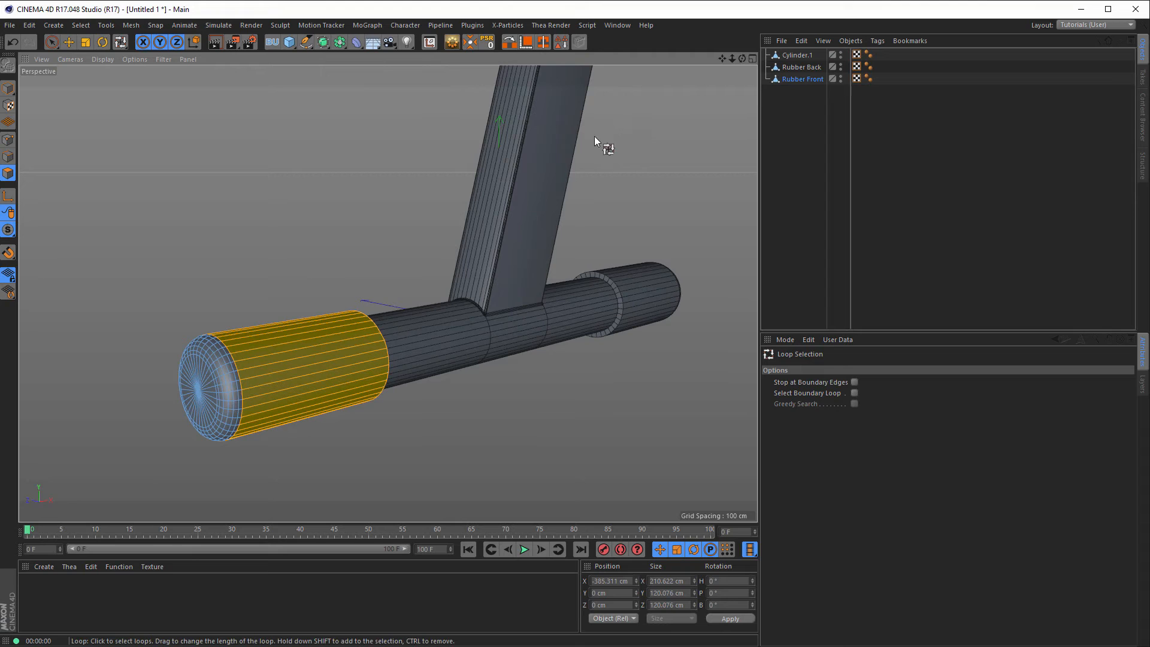
pyautogui.click(511, 43)
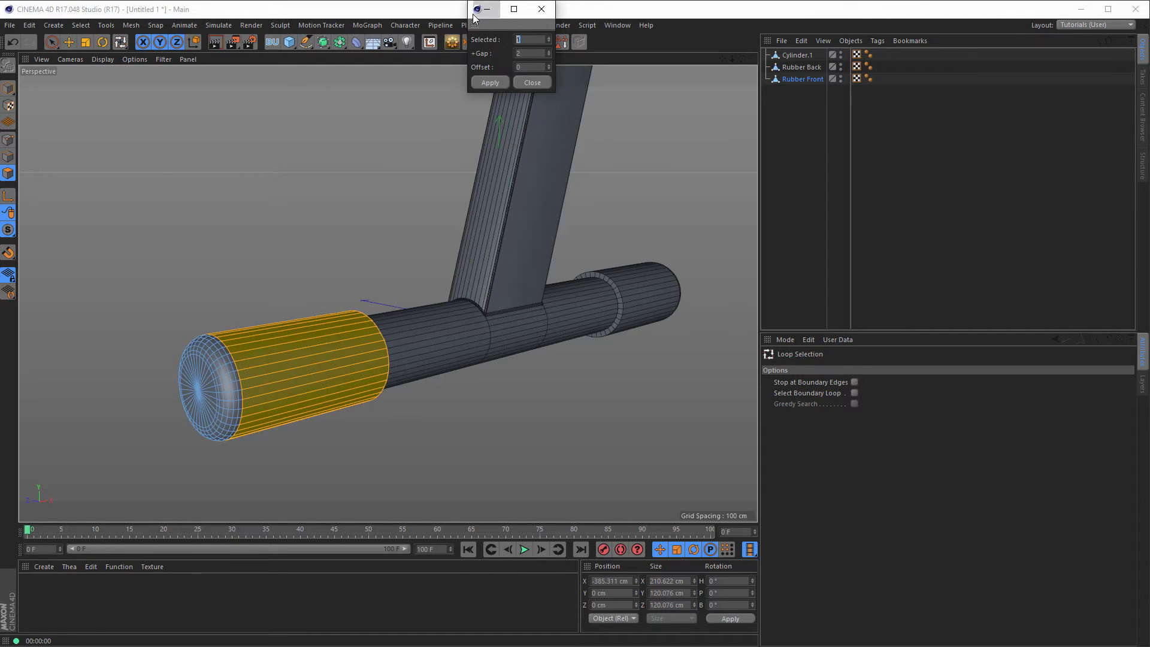
pyautogui.moveTo(472, 23); pyautogui.dragTo(673, 229)
pyautogui.write('1')
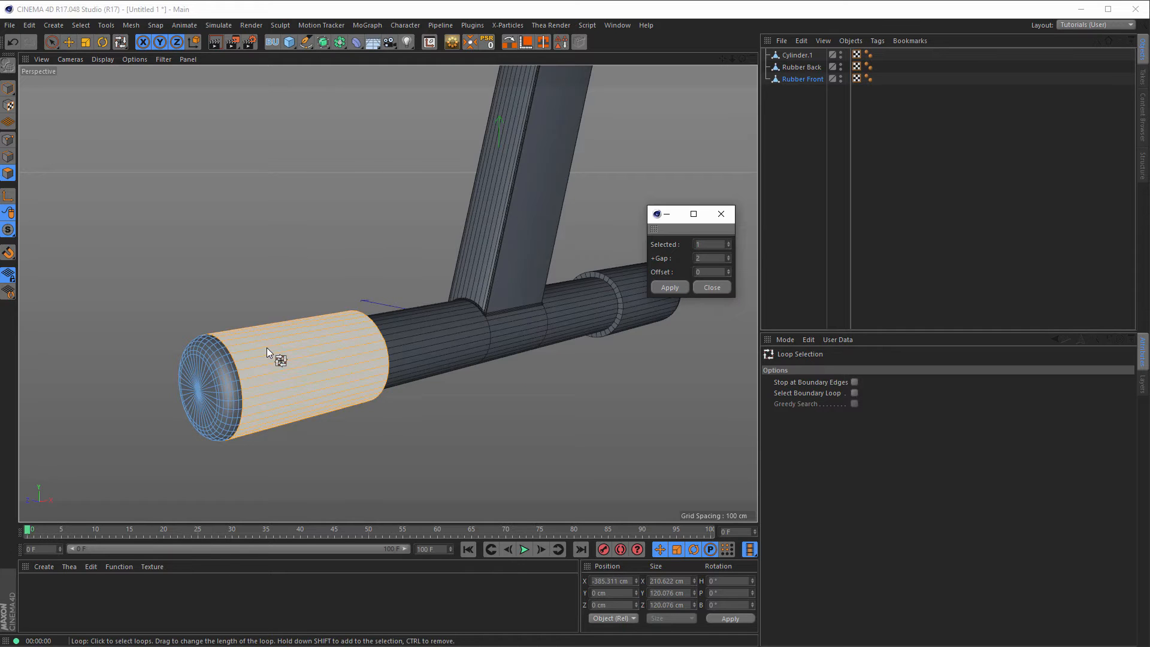
pyautogui.click(292, 420)
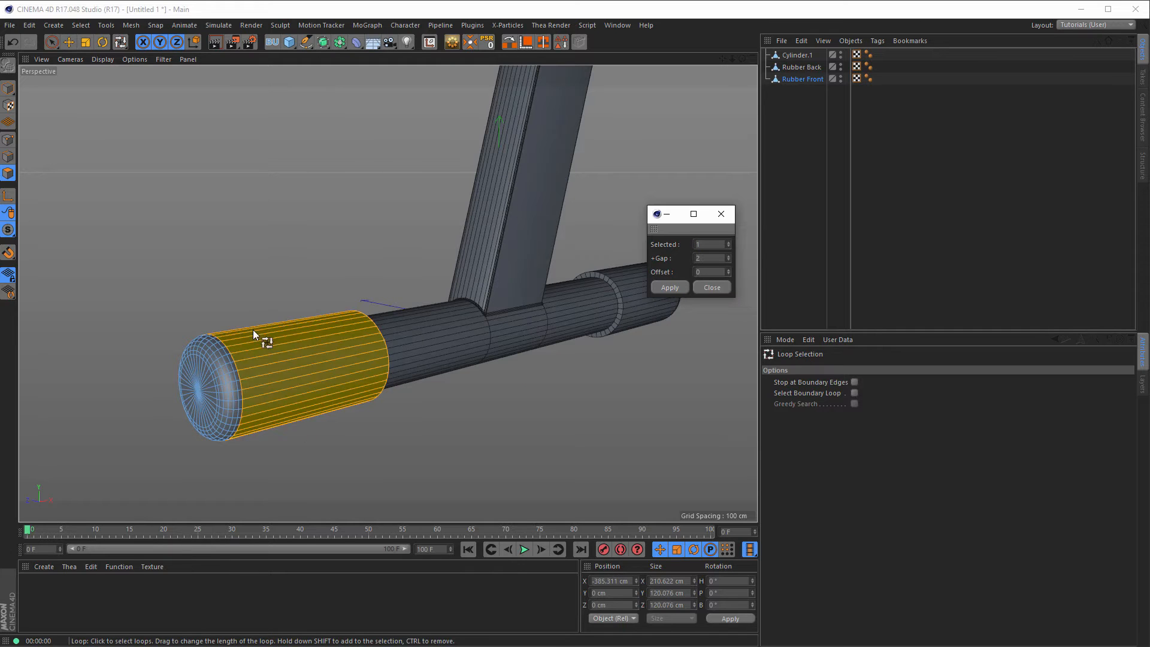
pyautogui.click(668, 287)
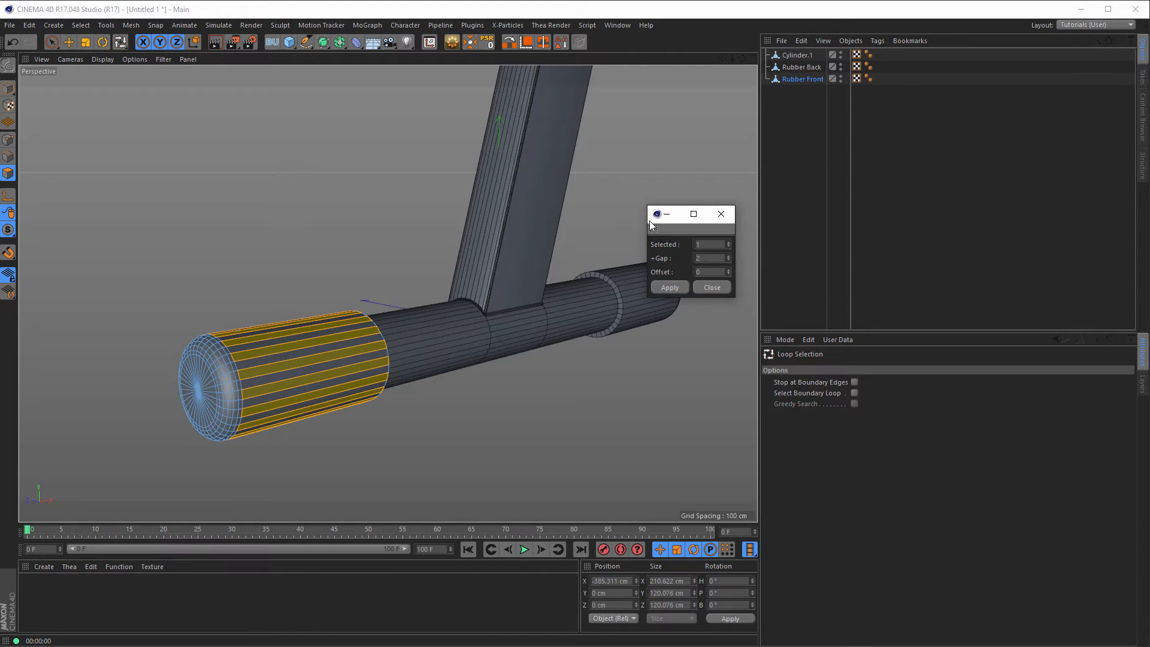
# Extrude the alternating side strips of Rubber Front with an offset of 7 cm
pyautogui.moveTo(653, 226); pyautogui.dragTo(772, 353)
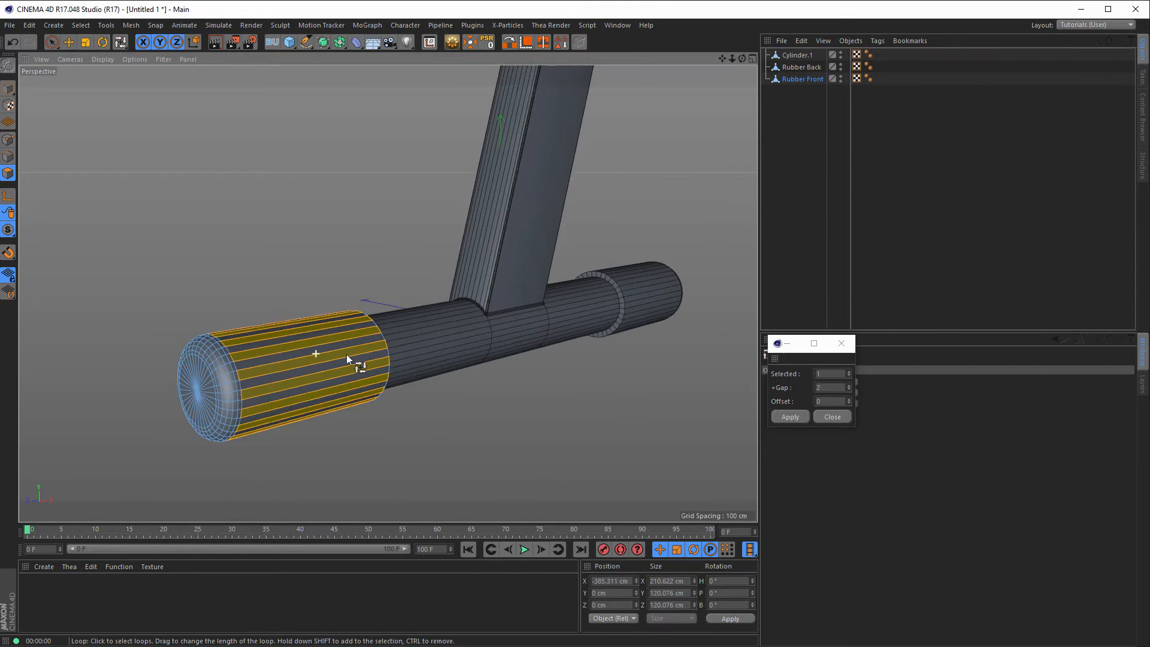
pyautogui.scroll(2, 401, 375)
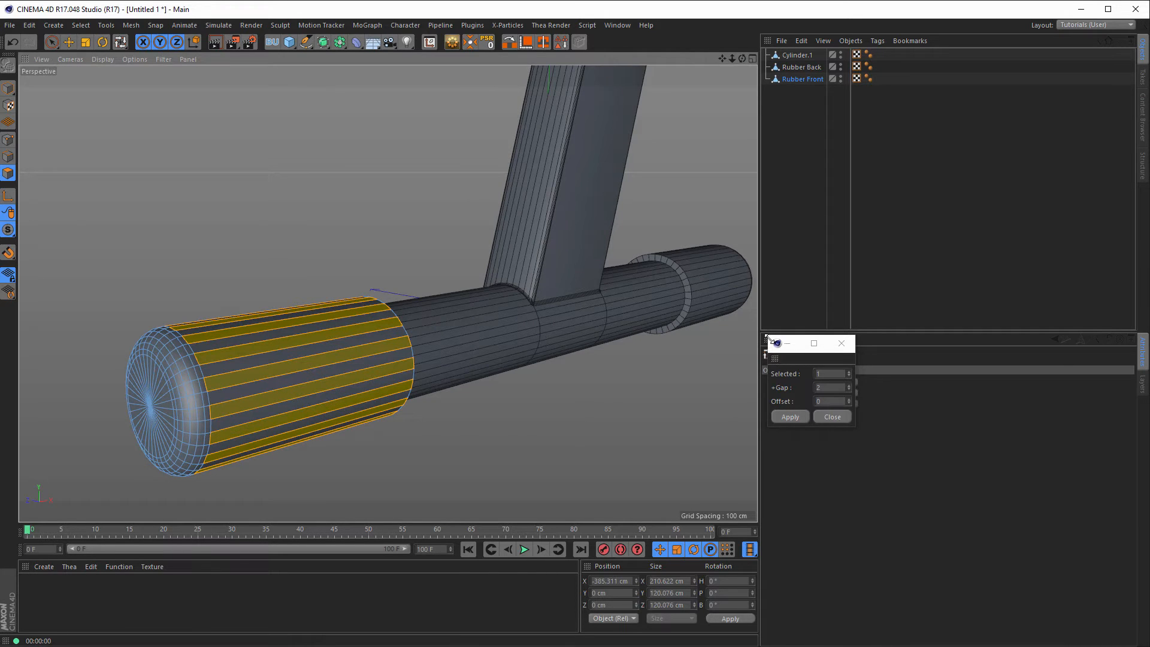
pyautogui.moveTo(769, 346); pyautogui.dragTo(671, 422)
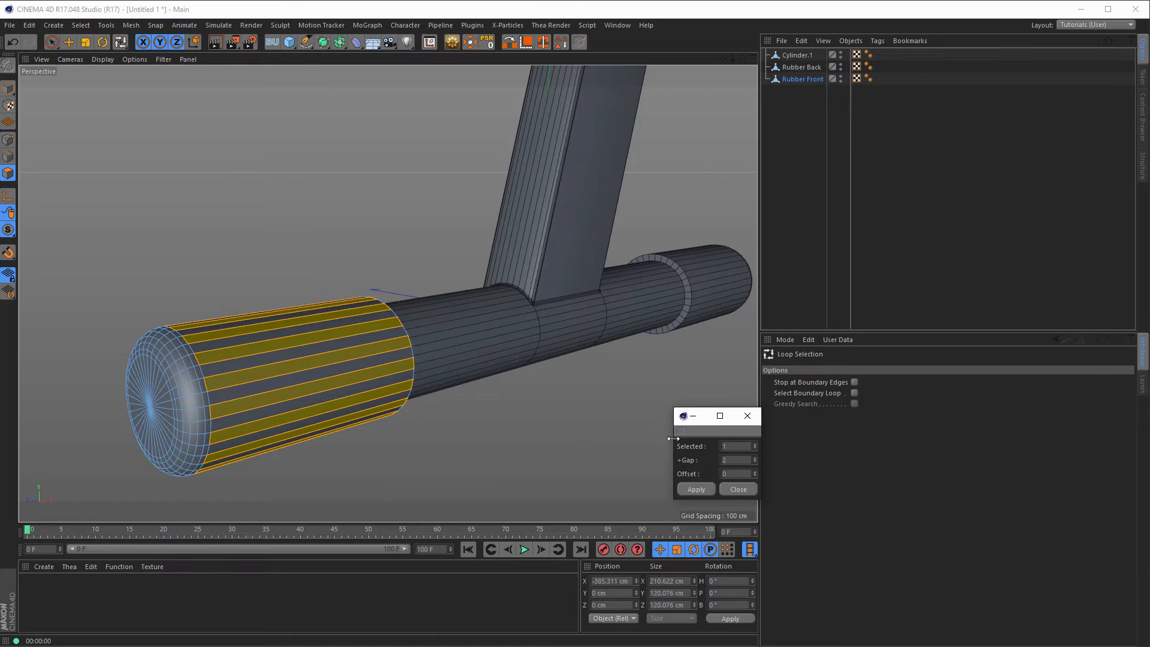
pyautogui.press('d')
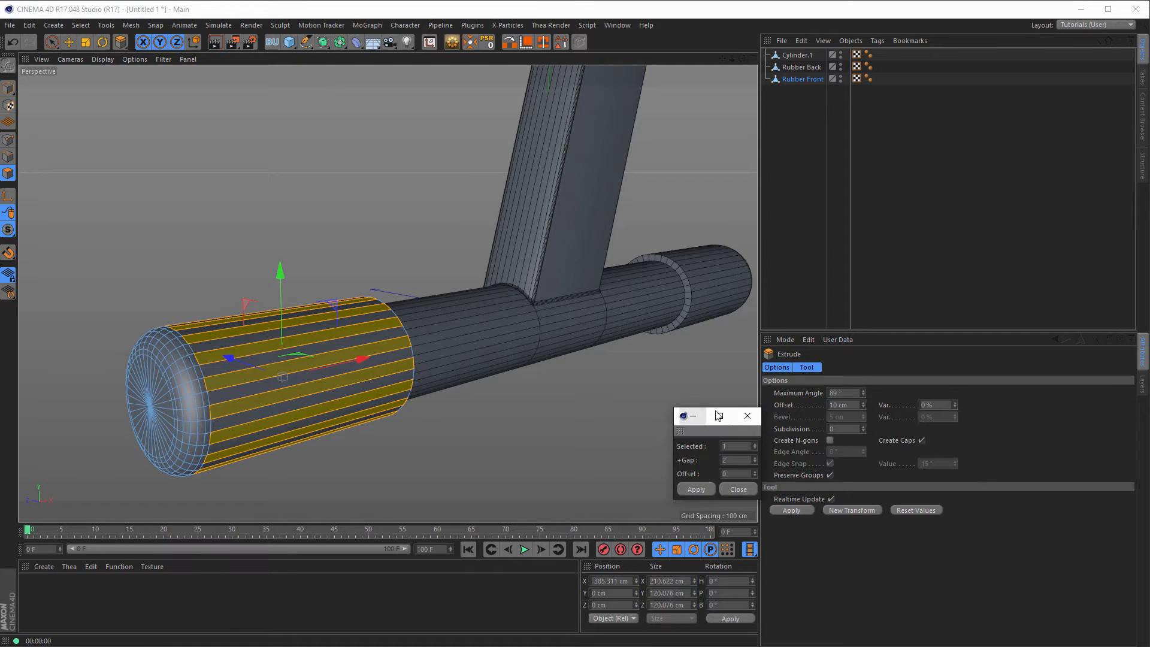
pyautogui.moveTo(860, 405); pyautogui.dragTo(820, 410)
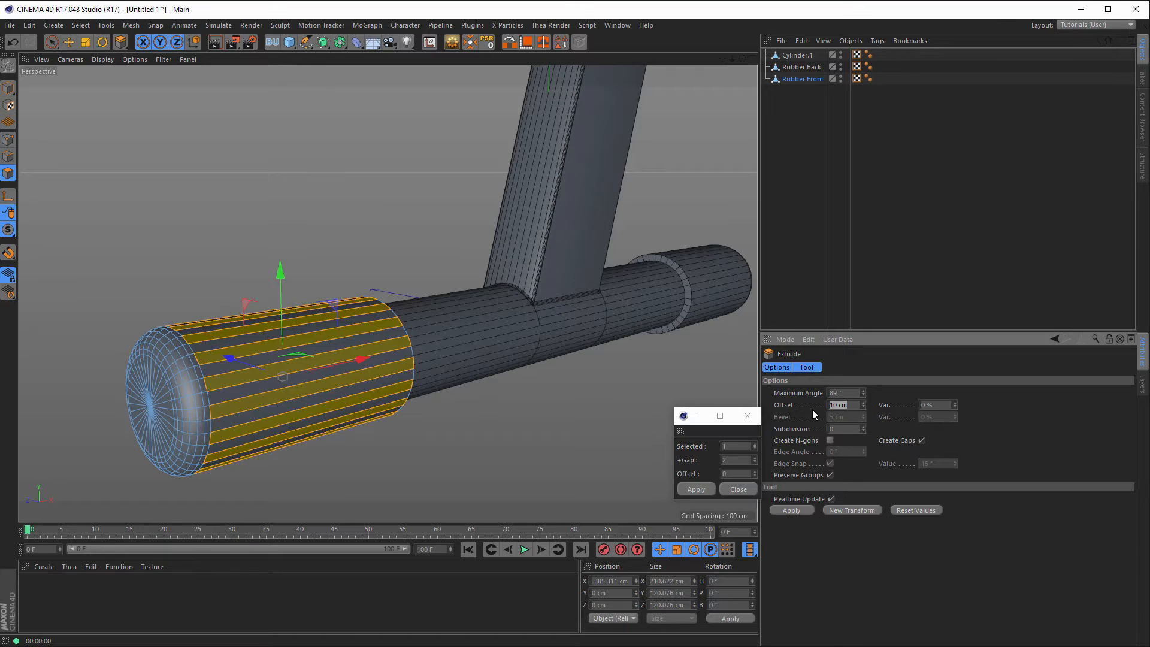
pyautogui.press('Return')
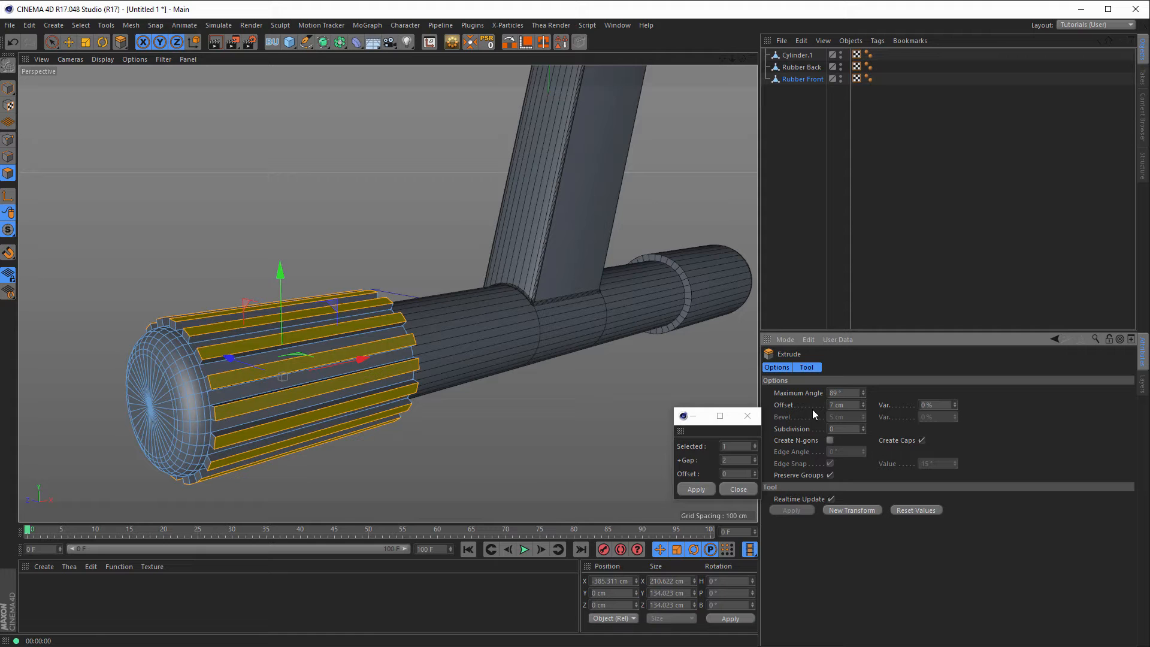
# Clear the polygon selection on Rubber Front with Live Selection and switch to edge mode
pyautogui.scroll(3, 243, 357)
pyautogui.keyDown('alt'); pyautogui.moveTo(243, 357); pyautogui.dragTo(258, 278, button='middle'); pyautogui.keyUp('alt')
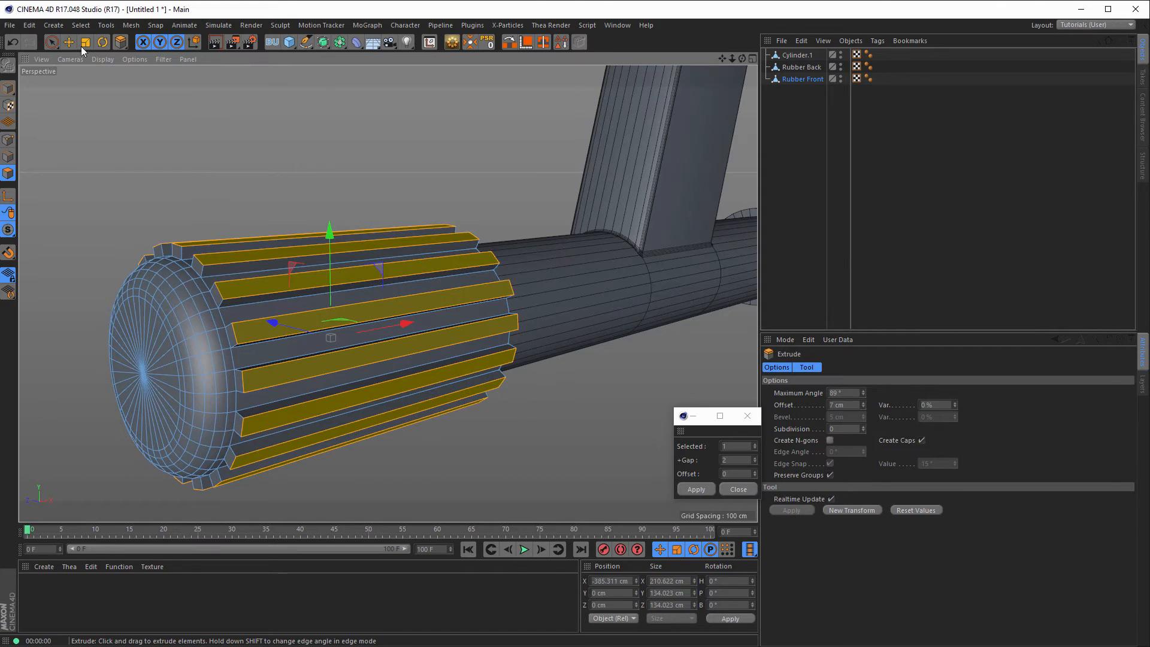
pyautogui.click(51, 42)
pyautogui.click(139, 135)
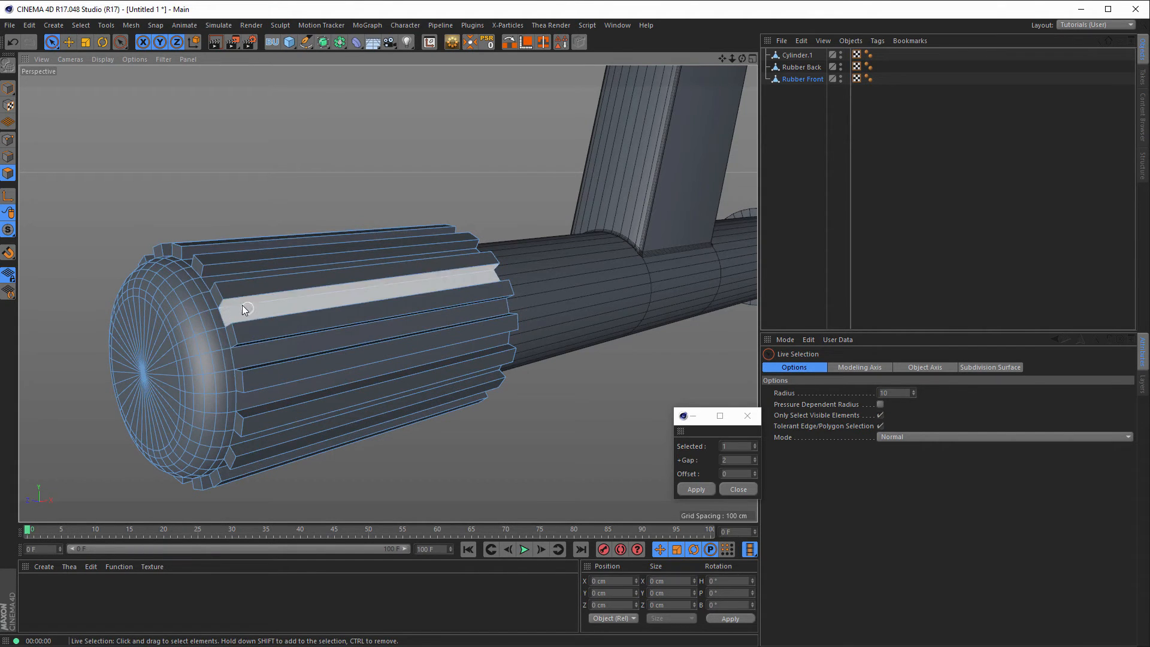
pyautogui.keyDown('alt'); pyautogui.moveTo(512, 303); pyautogui.dragTo(604, 300); pyautogui.keyUp('alt')
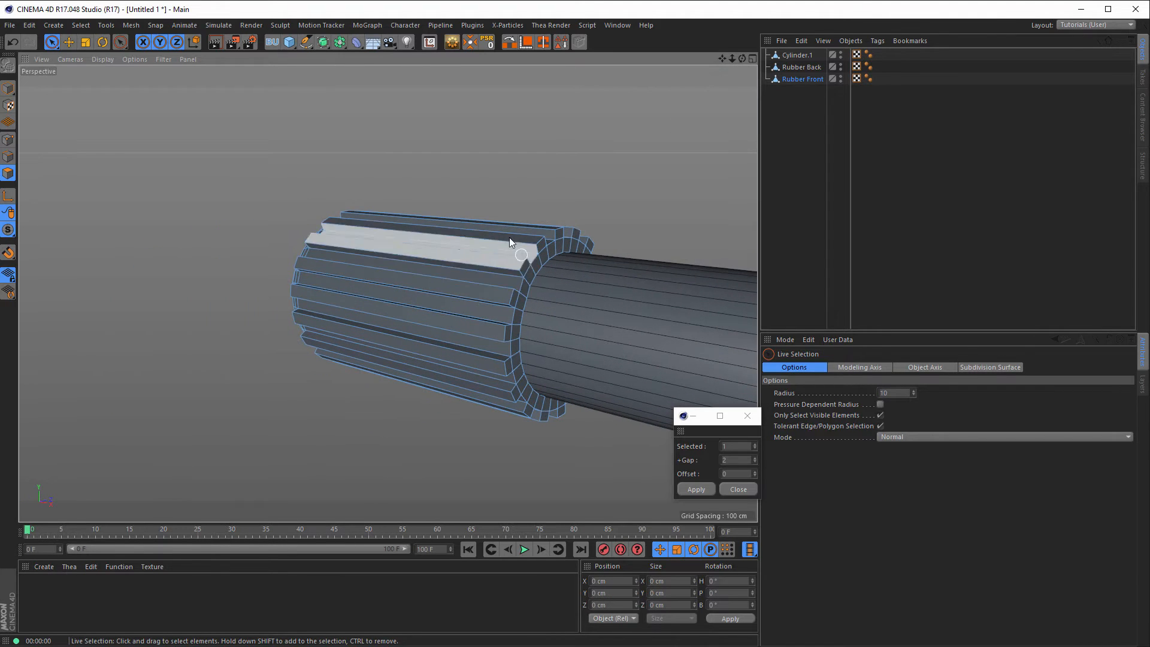
pyautogui.keyDown('alt'); pyautogui.moveTo(380, 239); pyautogui.dragTo(301, 188); pyautogui.keyUp('alt')
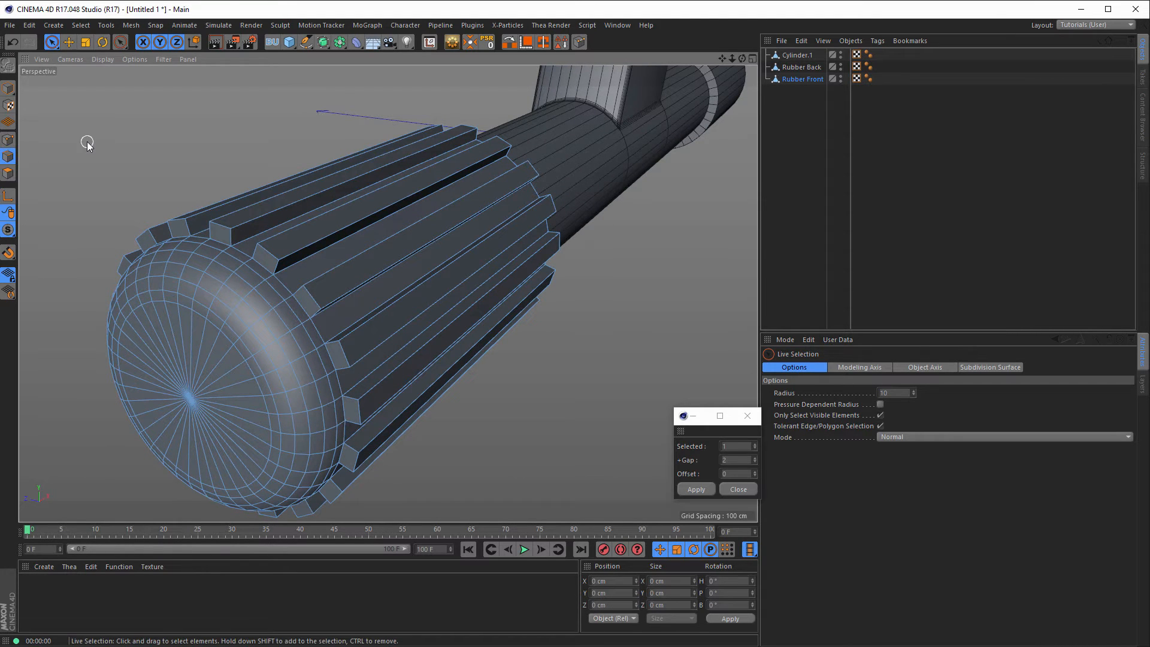
pyautogui.press('u')
pyautogui.press('l')
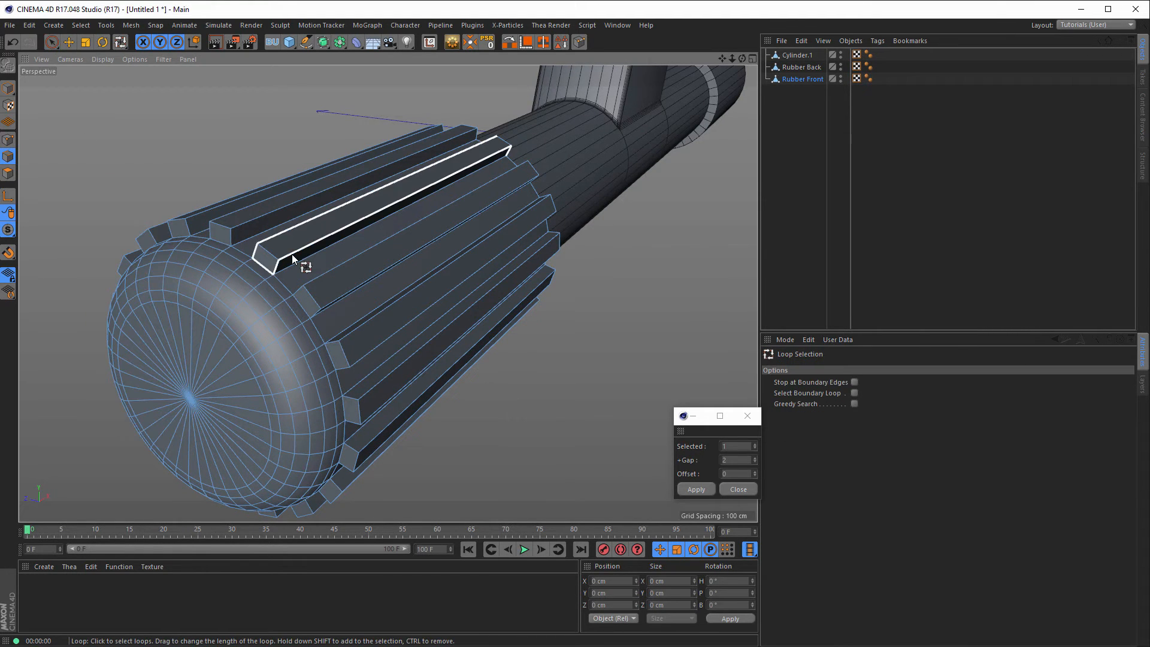
pyautogui.click(279, 267)
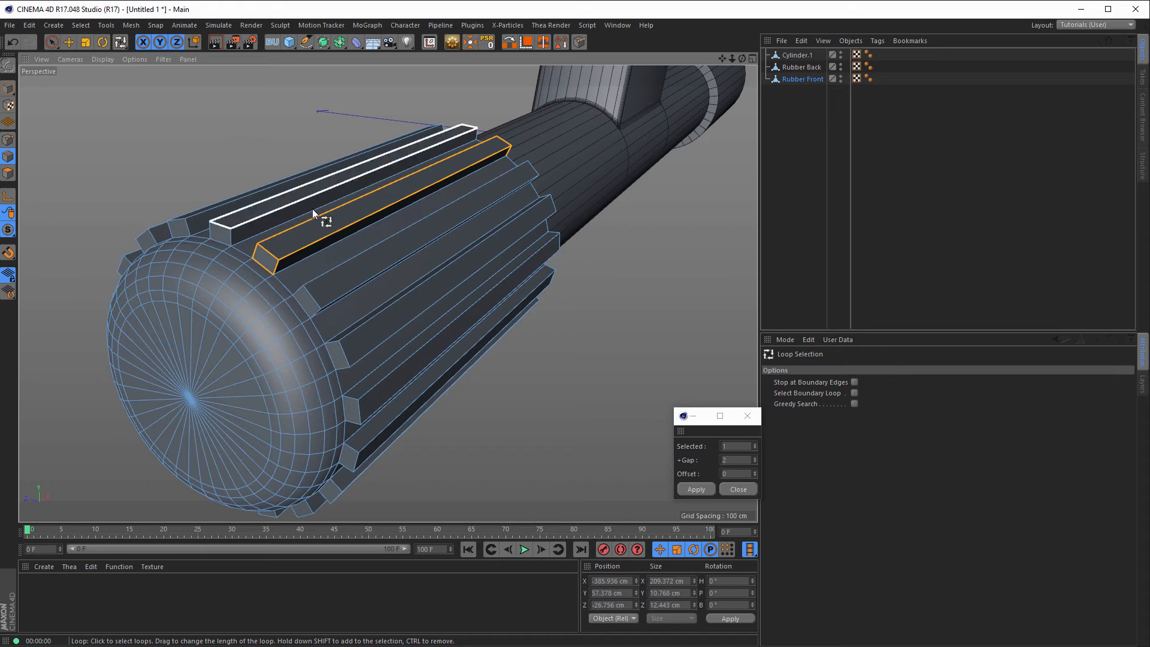
pyautogui.press('9')
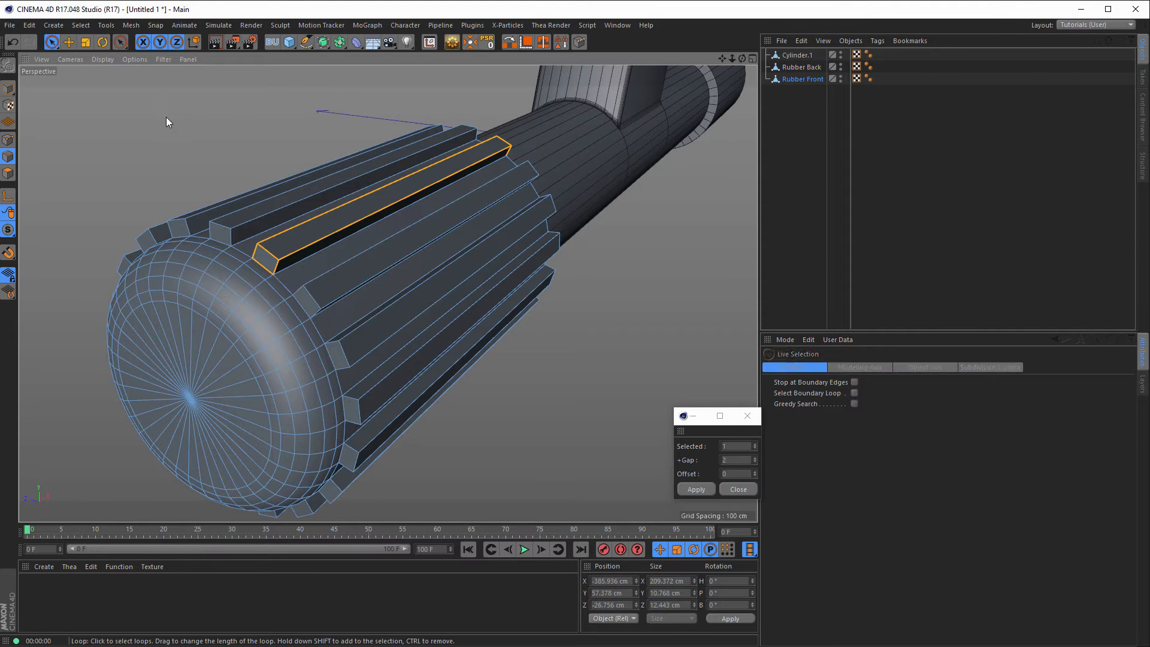
pyautogui.click(210, 121)
# Start Phong Break Selection on the Rubber Front edges and enable Override Phong Tag
pyautogui.moveTo(336, 197)
pyautogui.keyDown('alt'); pyautogui.mouseDown()
pyautogui.moveTo(422, 199)
pyautogui.moveTo(331, 208)
pyautogui.mouseUp(); pyautogui.keyUp('alt')
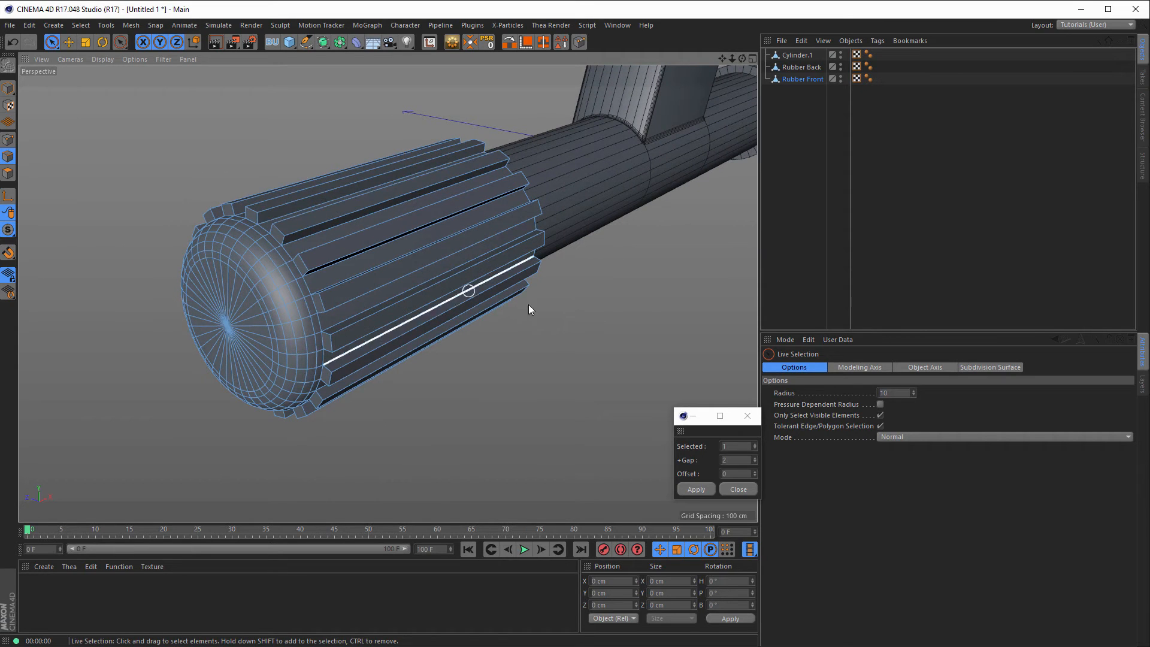
pyautogui.press('v')
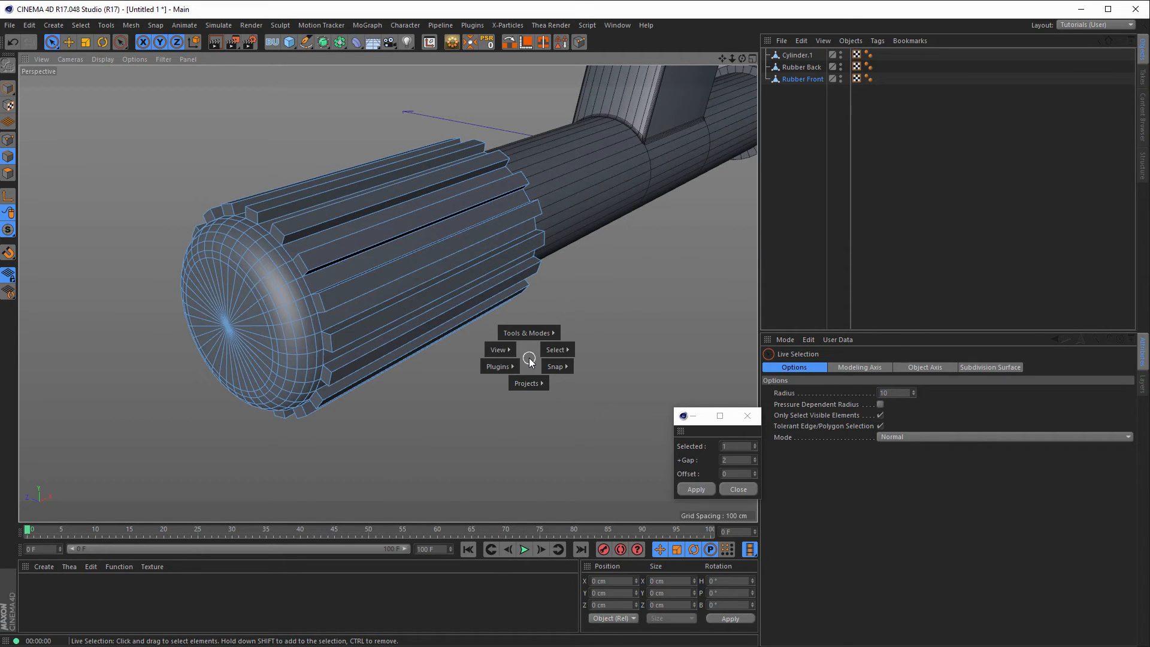
pyautogui.moveTo(556, 351)
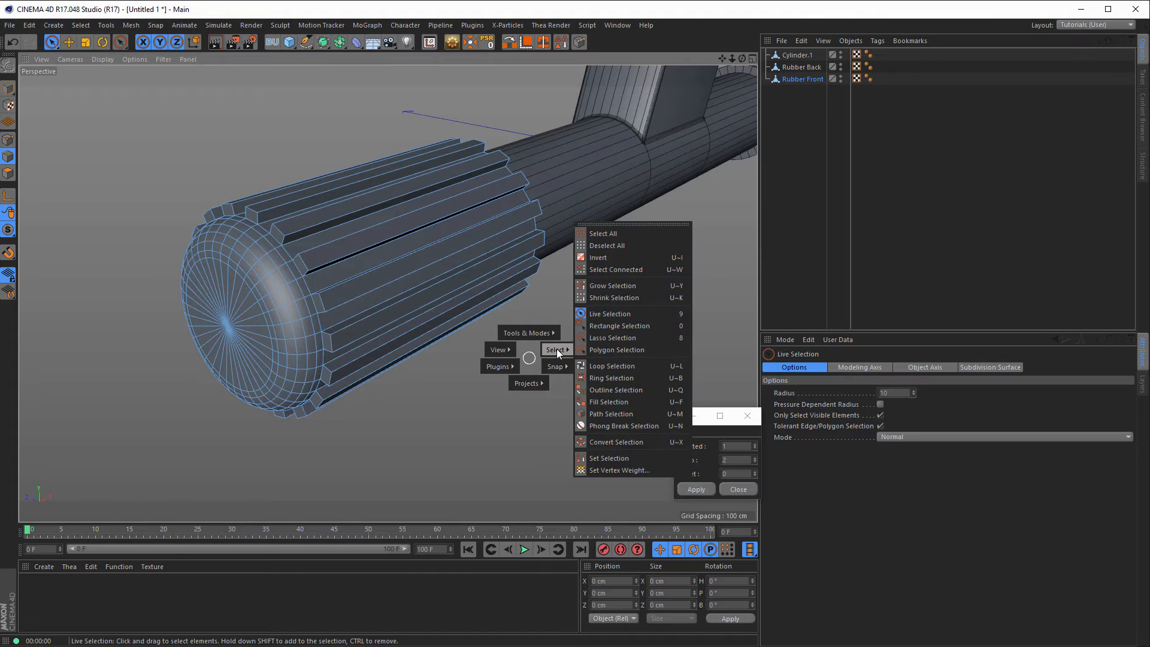
pyautogui.click(608, 426)
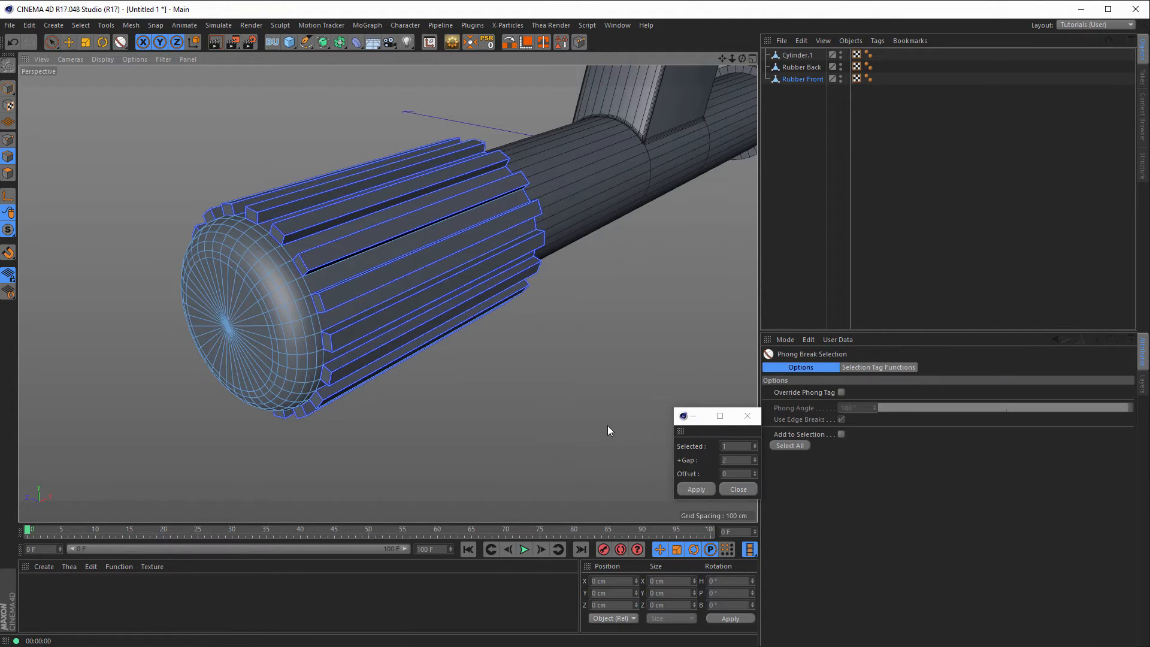
pyautogui.scroll(5, 360, 226)
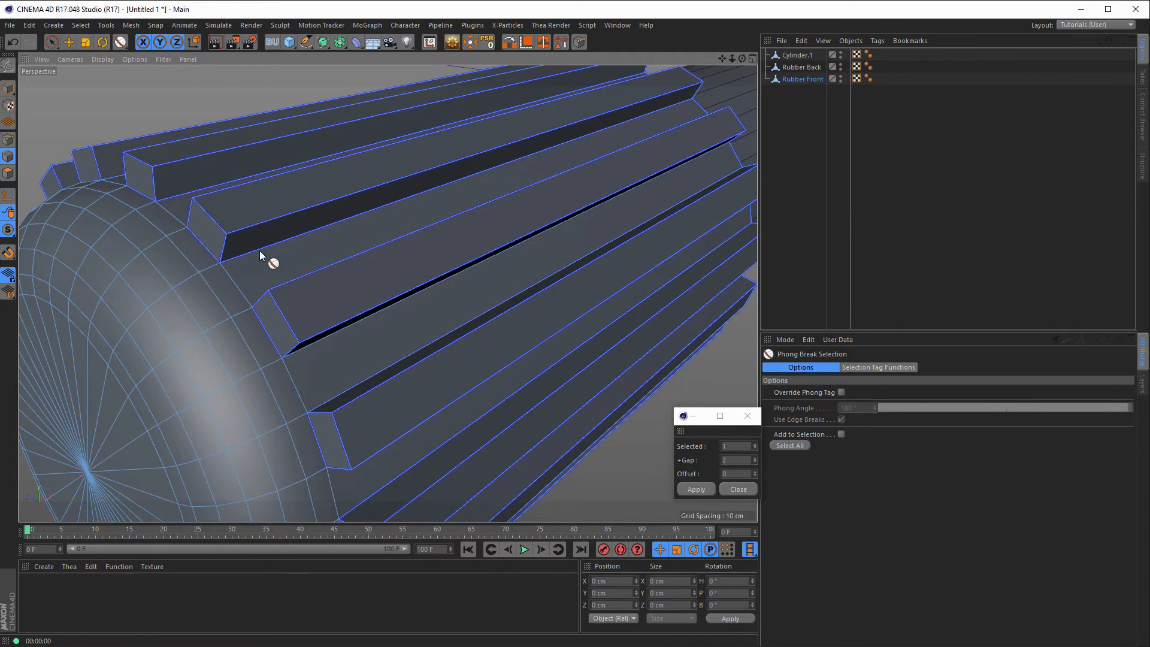
pyautogui.scroll(-5, 276, 246)
pyautogui.keyDown('alt'); pyautogui.moveTo(405, 212); pyautogui.dragTo(486, 249); pyautogui.keyUp('alt')
pyautogui.scroll(5, 568, 231)
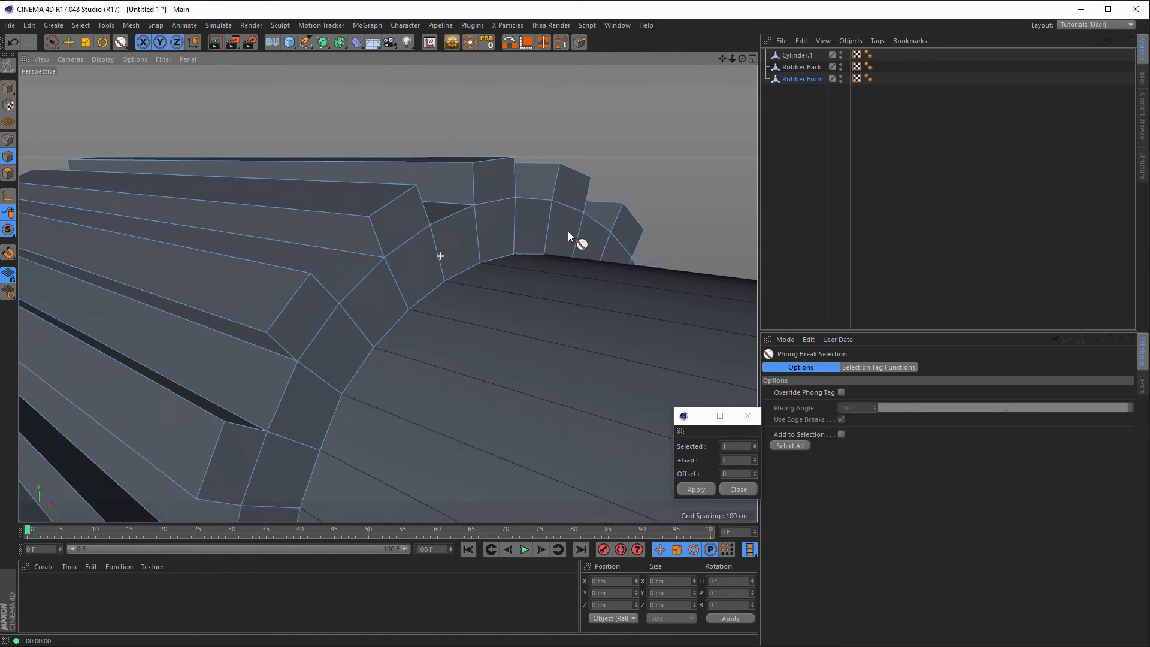
pyautogui.scroll(1, 568, 232)
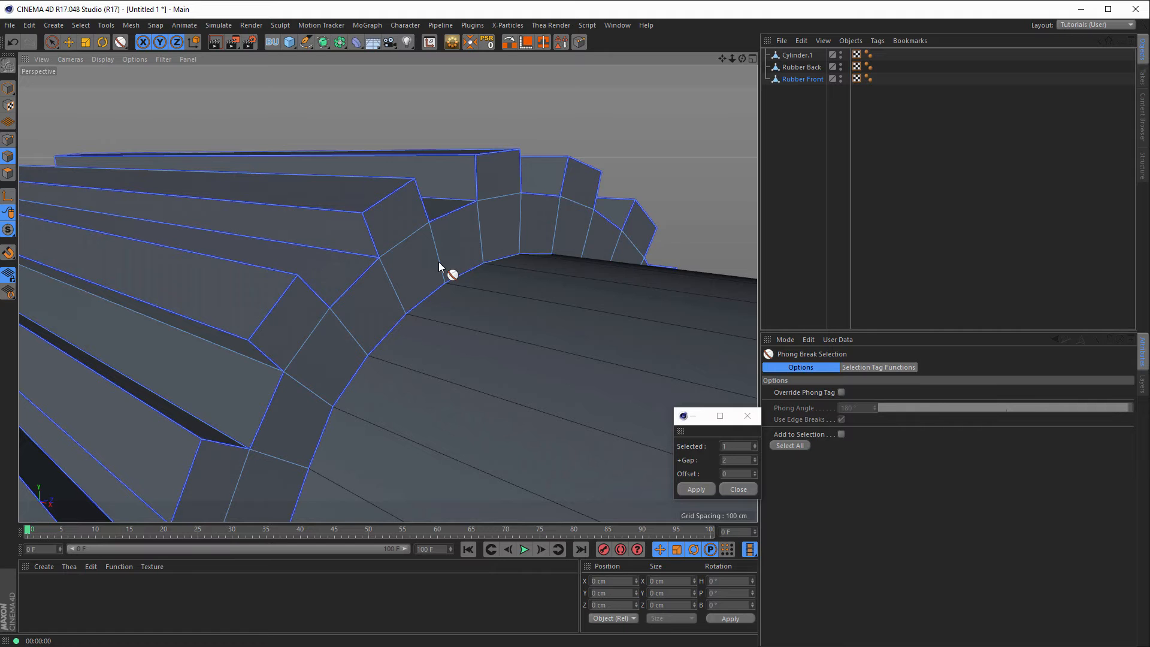
pyautogui.keyDown('alt'); pyautogui.moveTo(358, 274); pyautogui.dragTo(422, 275); pyautogui.keyUp('alt')
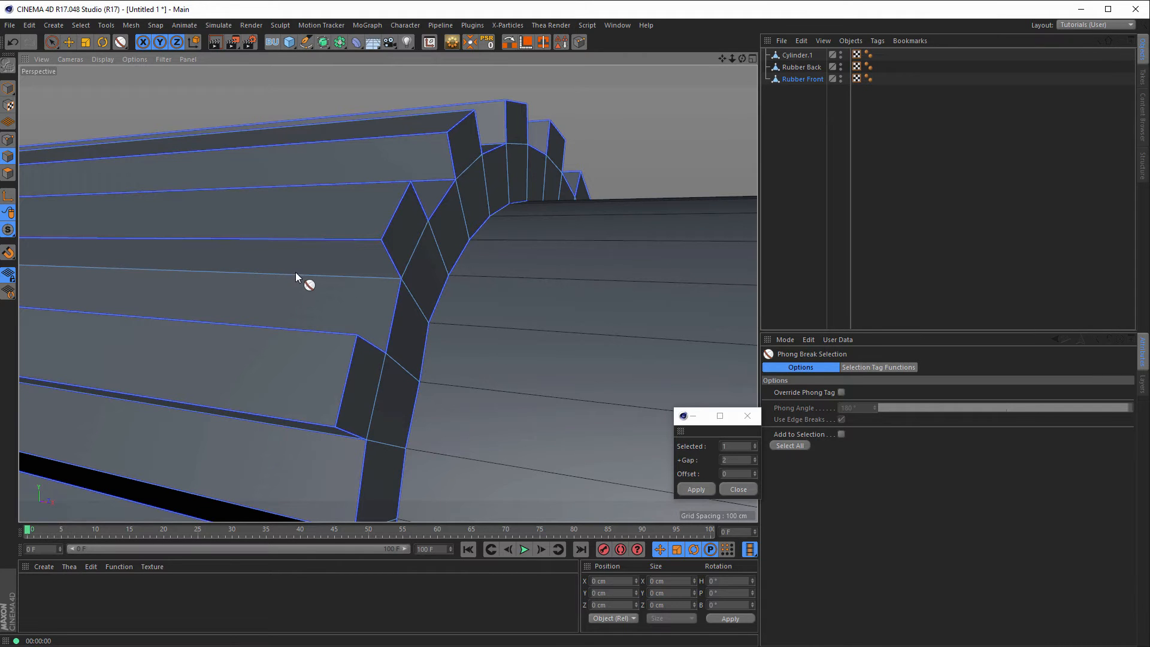
pyautogui.keyDown('alt'); pyautogui.moveTo(379, 275); pyautogui.dragTo(328, 288); pyautogui.keyUp('alt')
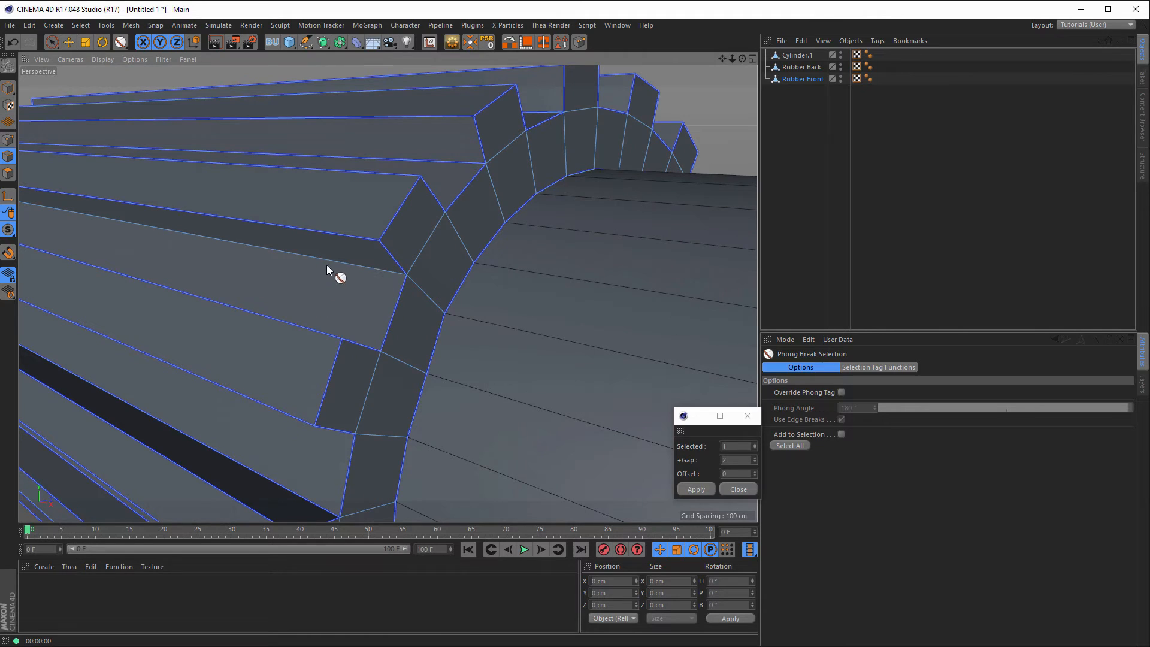
pyautogui.click(841, 393)
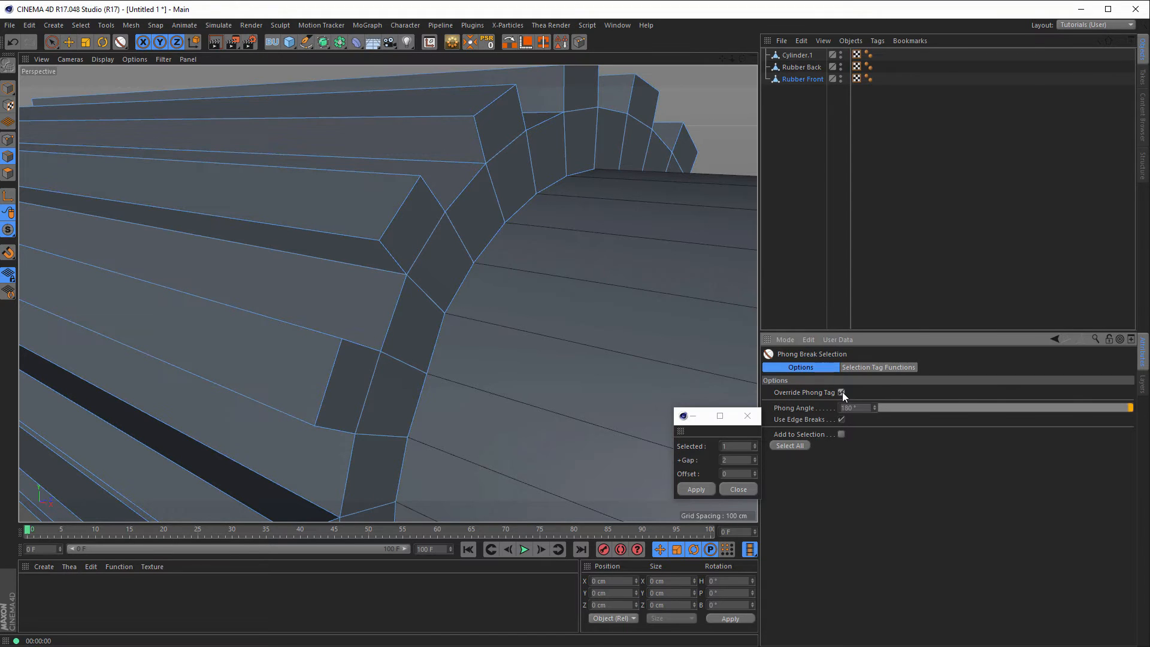
# Set the Phong Angle to about 70.6° and select all phong break edges along Rubber Front's raised ribs
pyautogui.moveTo(1122, 410); pyautogui.dragTo(998, 419)
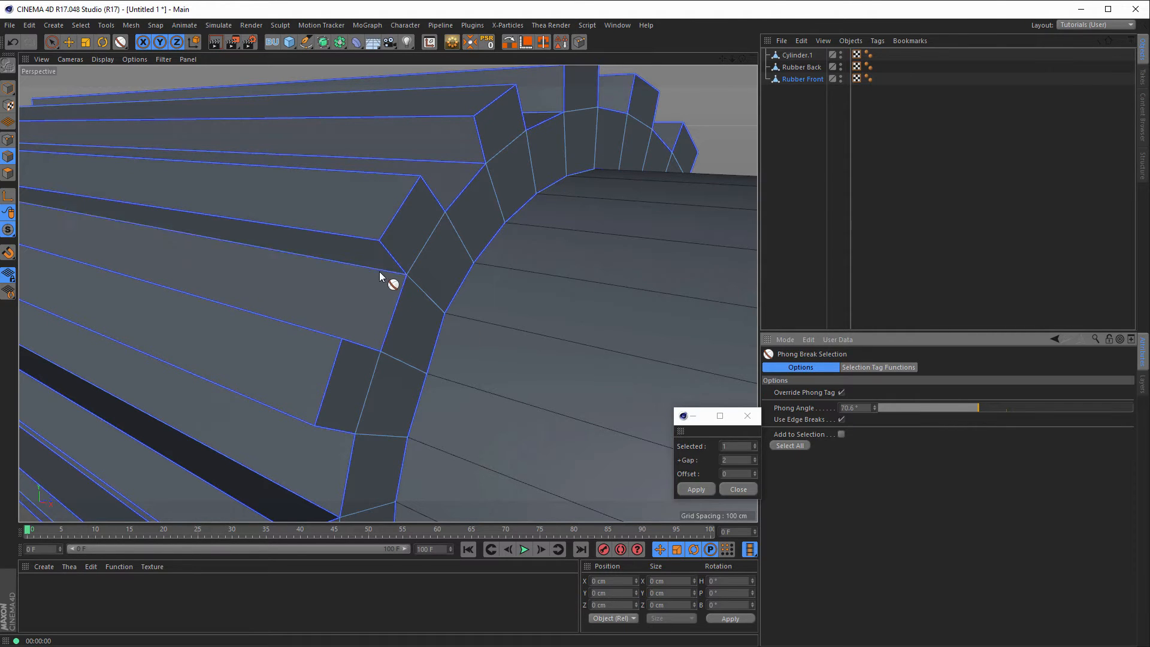
pyautogui.keyDown('alt'); pyautogui.moveTo(452, 324); pyautogui.dragTo(350, 408); pyautogui.keyUp('alt')
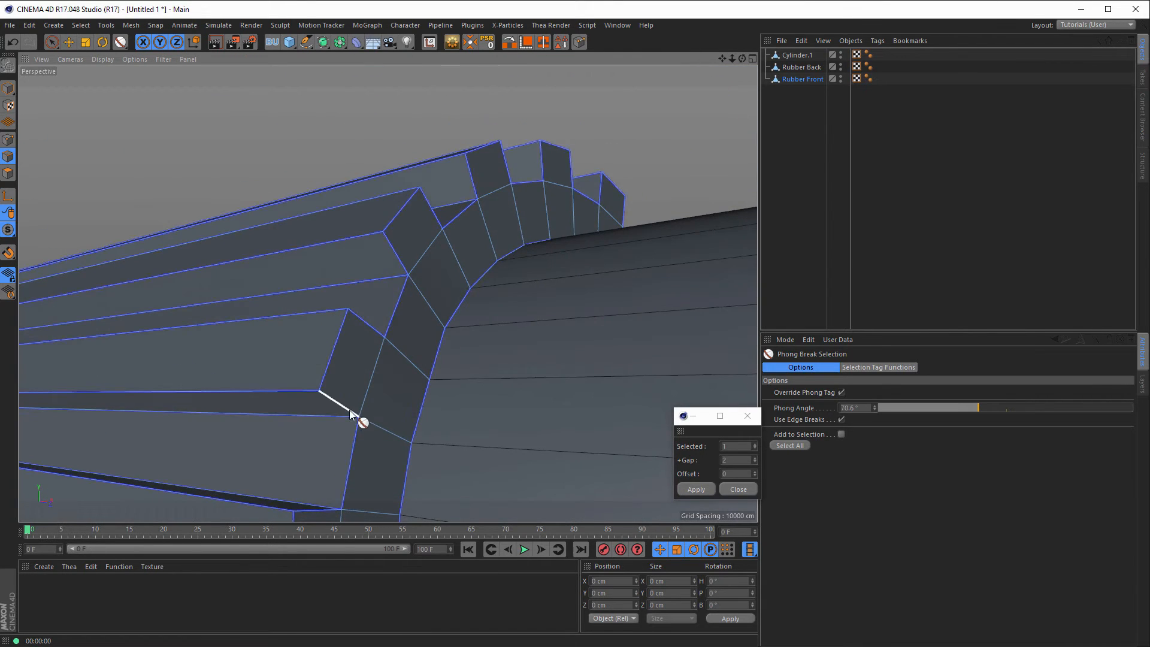
pyautogui.keyDown('alt'); pyautogui.moveTo(350, 410); pyautogui.dragTo(509, 109, button='middle'); pyautogui.keyUp('alt')
pyautogui.scroll(-5, 465, 296)
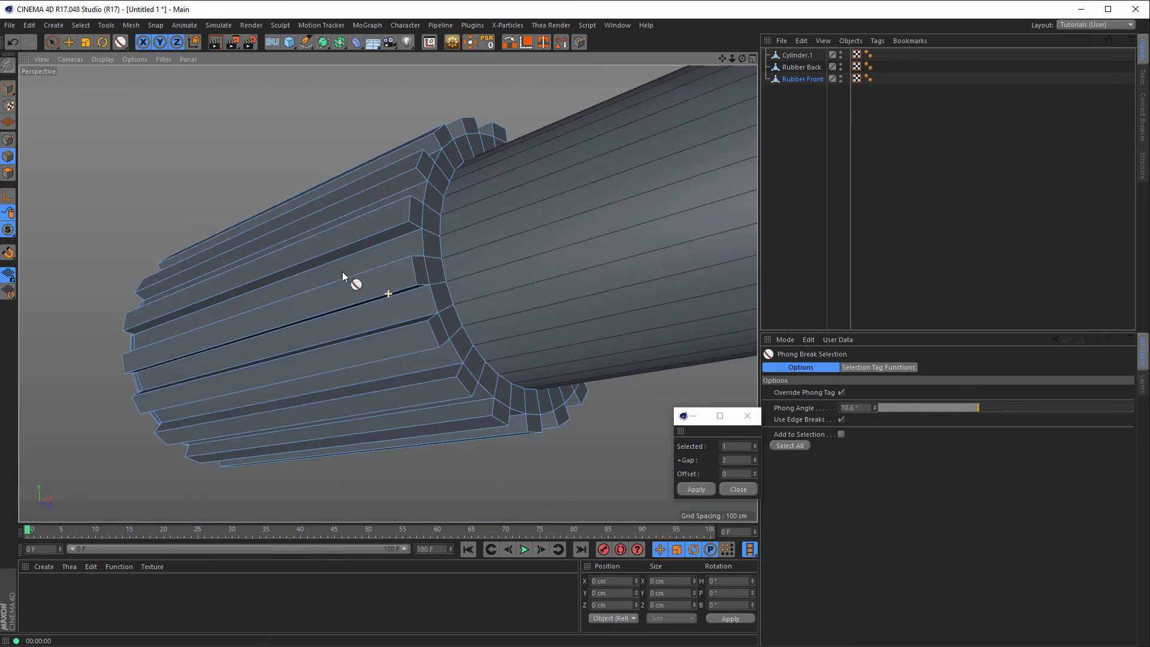
pyautogui.keyDown('alt'); pyautogui.moveTo(343, 271); pyautogui.dragTo(323, 331); pyautogui.keyUp('alt')
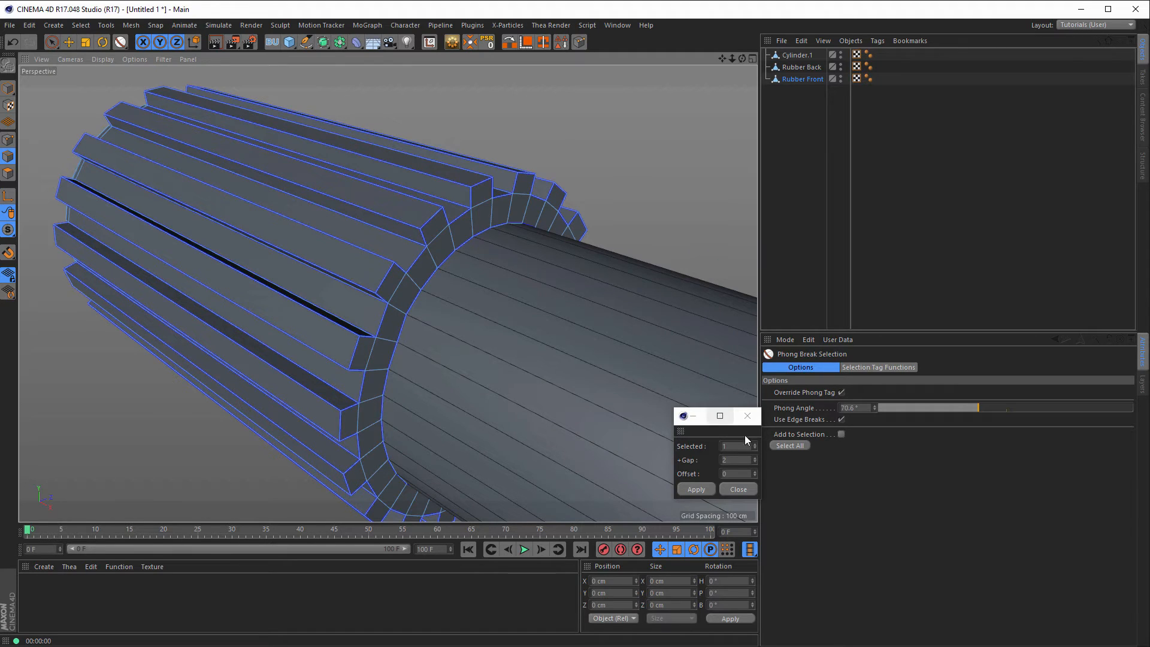
pyautogui.click(790, 445)
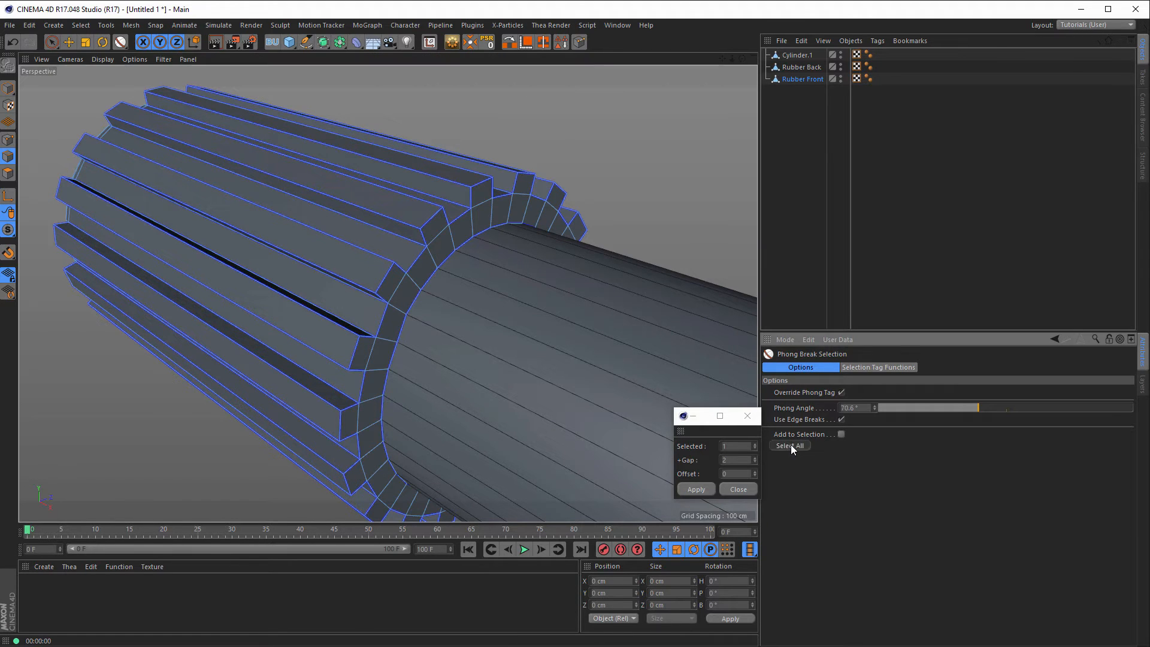
# Try to bevel the selected rib edges on Rubber Front with a chamfer offset of about 2.1 cm and subdivision 5
pyautogui.click(52, 43)
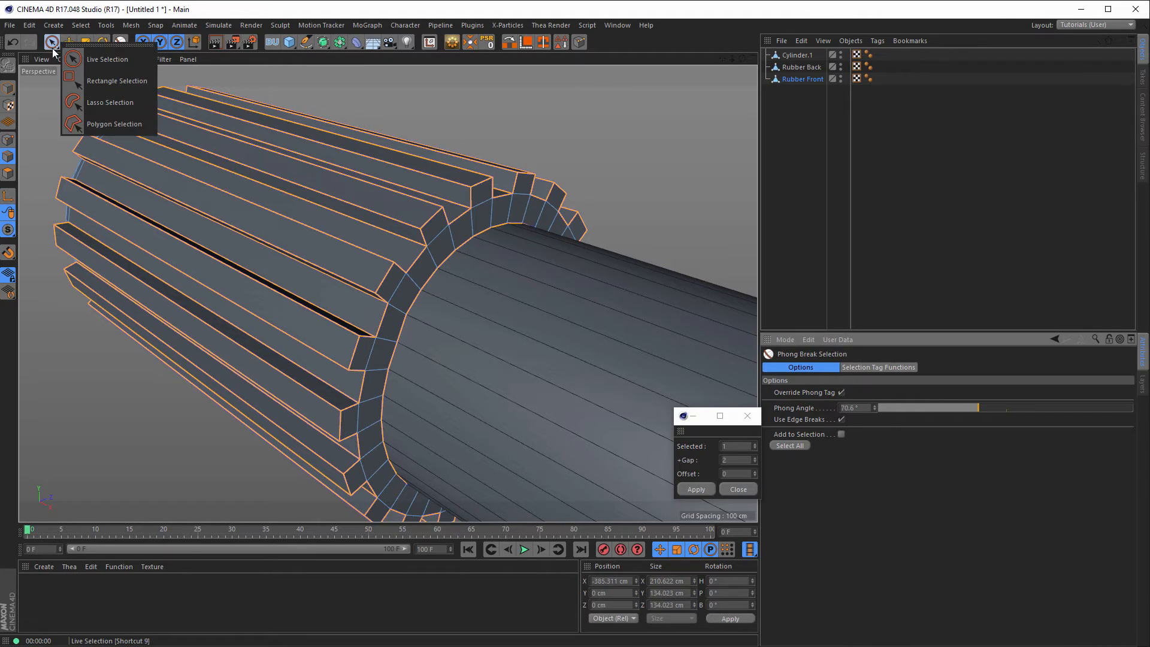
pyautogui.click(105, 64)
pyautogui.keyDown('alt'); pyautogui.moveTo(329, 221); pyautogui.dragTo(274, 235); pyautogui.keyUp('alt')
pyautogui.rightClick(508, 350)
pyautogui.press('m')
pyautogui.press('s')
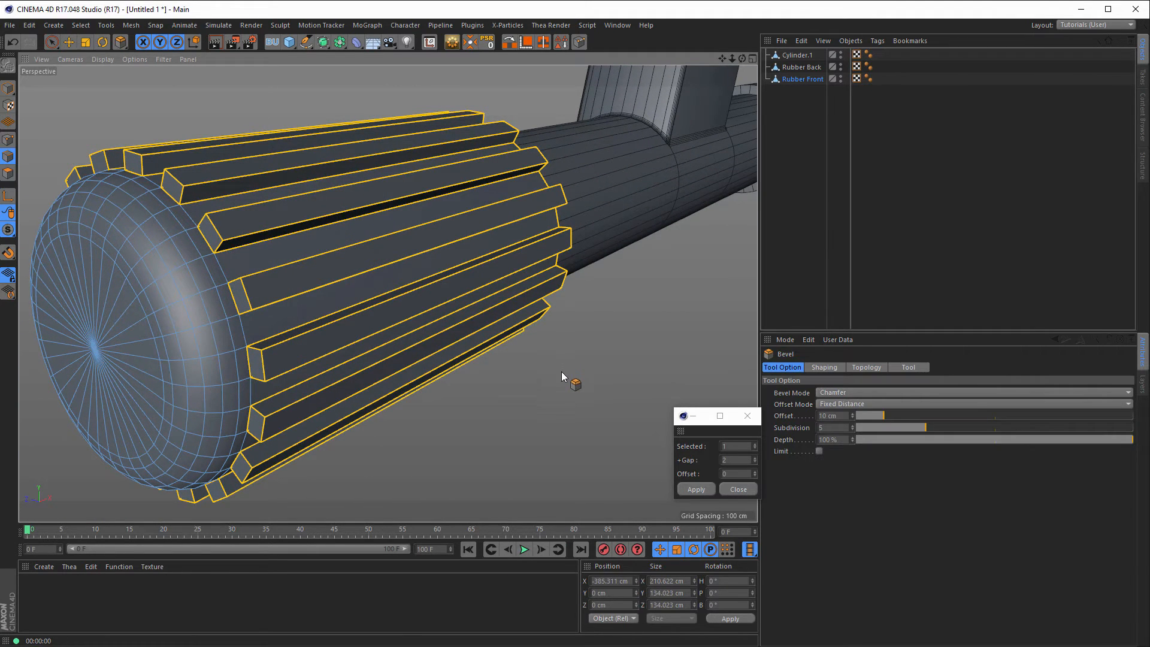
pyautogui.moveTo(448, 426); pyautogui.dragTo(427, 426)
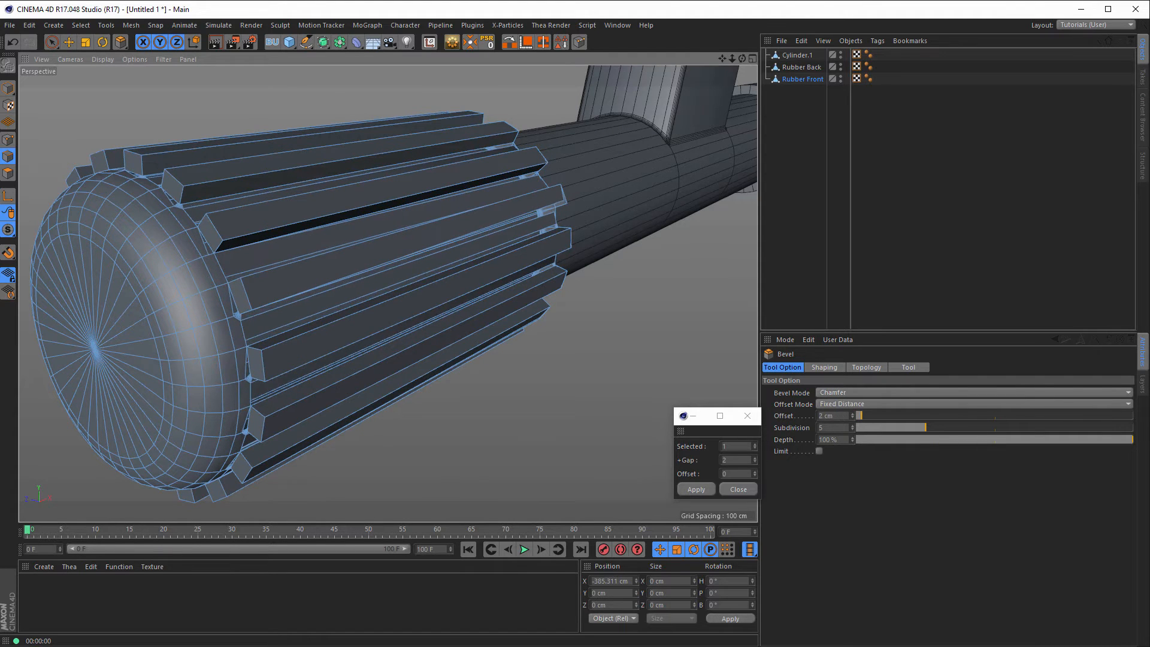
pyautogui.click(365, 233)
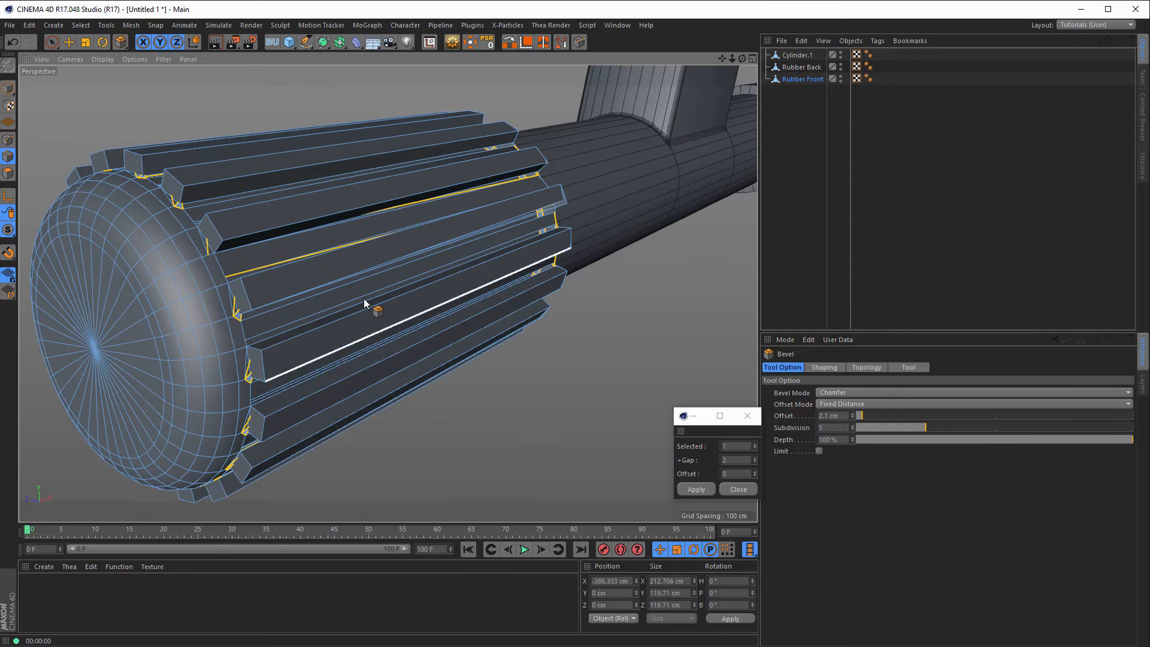
pyautogui.keyDown('alt'); pyautogui.moveTo(364, 299); pyautogui.dragTo(372, 273); pyautogui.keyUp('alt')
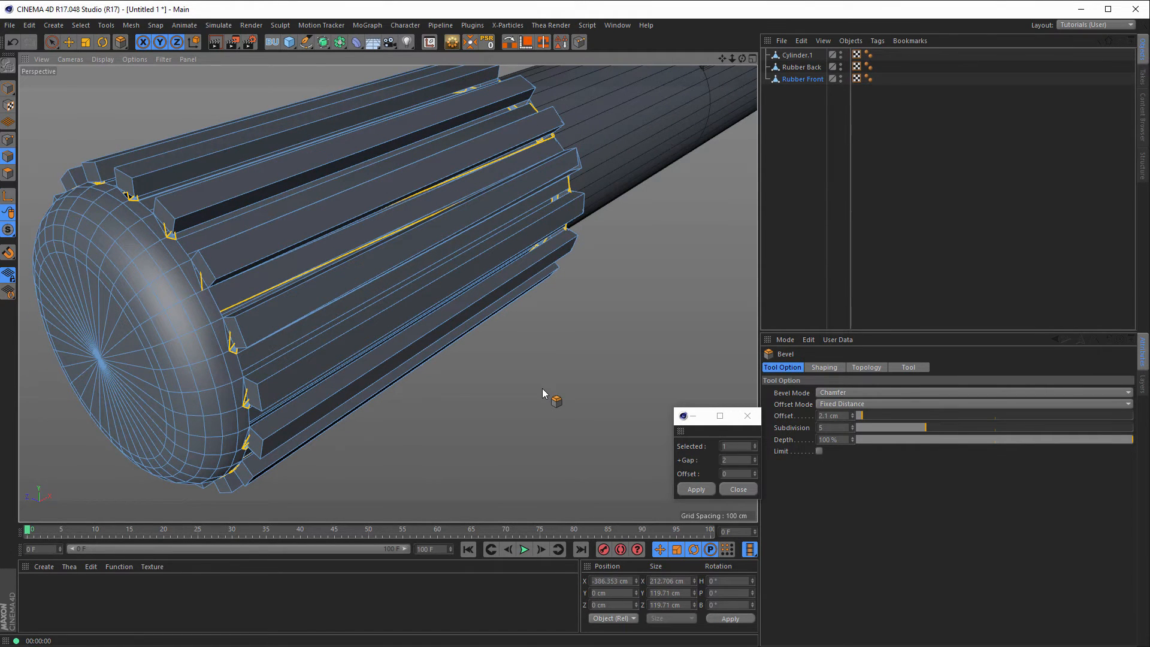
pyautogui.hotkey('ctrl', 'a')
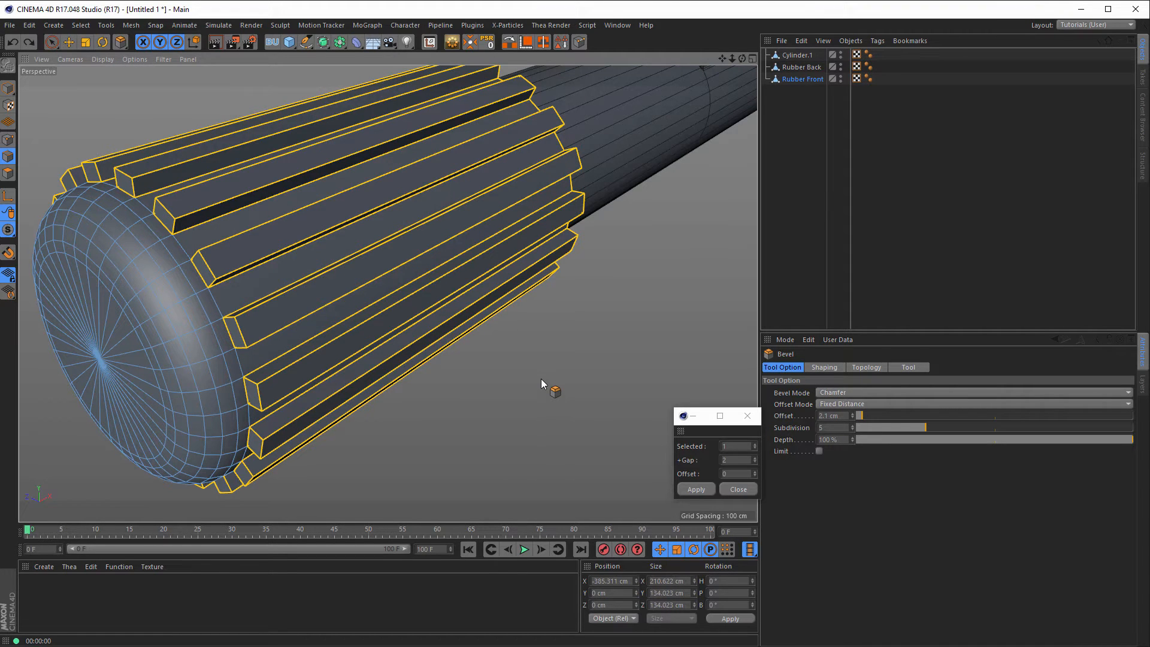
# Switch Rubber Front to point mode and optimize the mesh to merge duplicate points
pyautogui.click(8, 140)
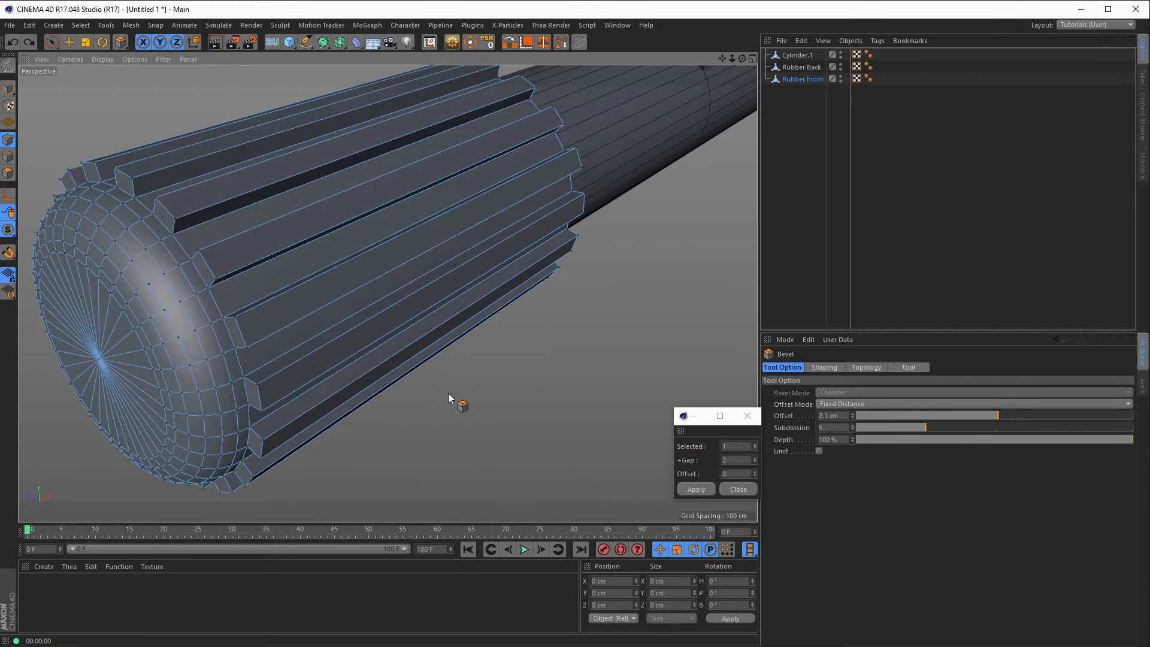
pyautogui.press('space')
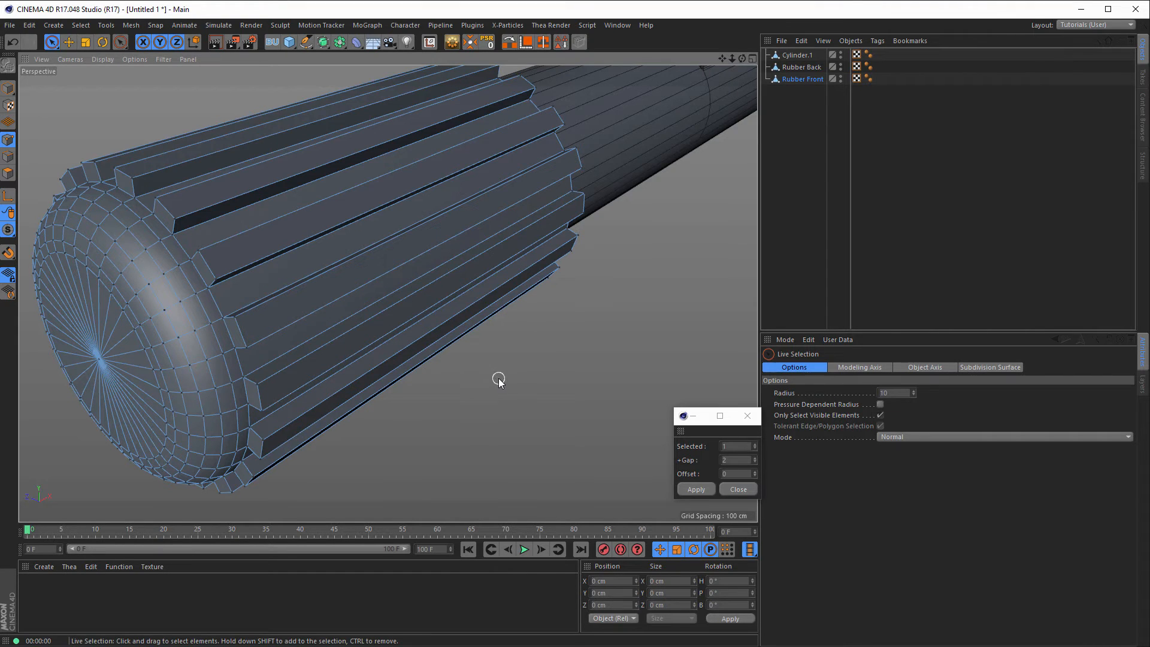
pyautogui.rightClick(504, 351)
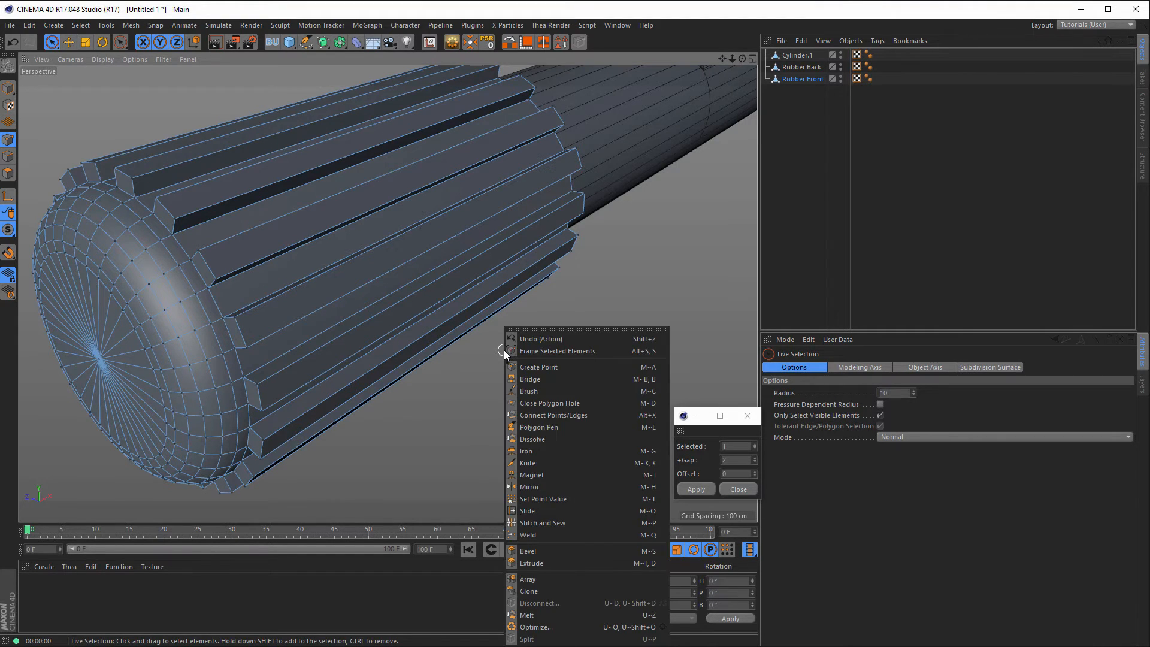
pyautogui.click(453, 383)
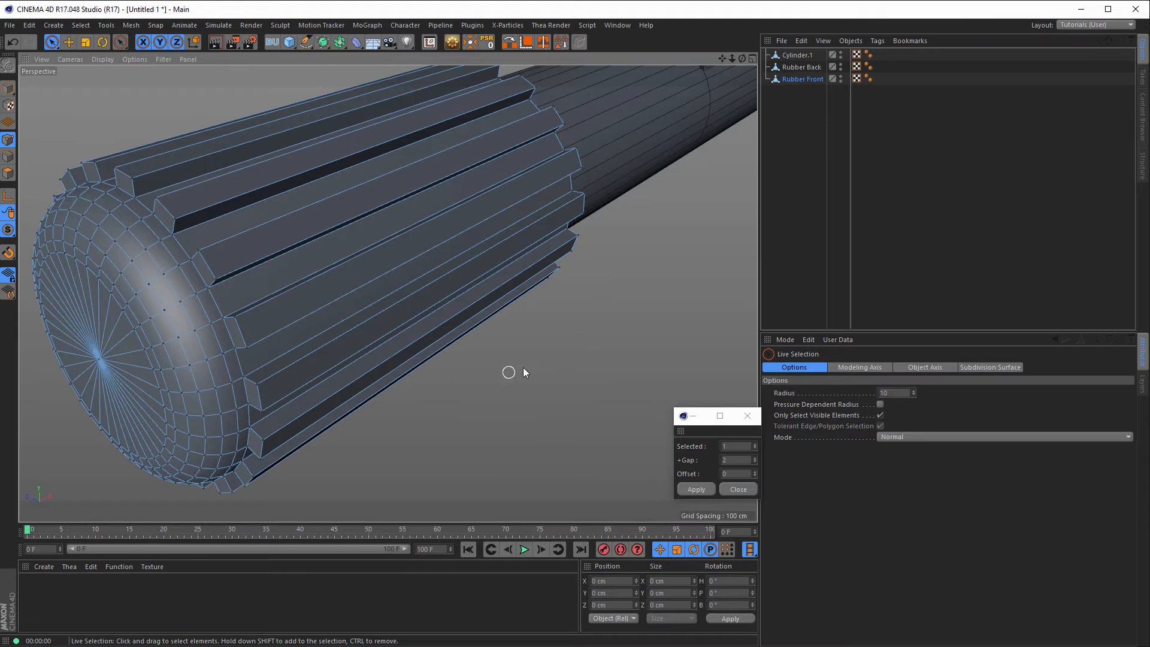
pyautogui.rightClick(486, 394)
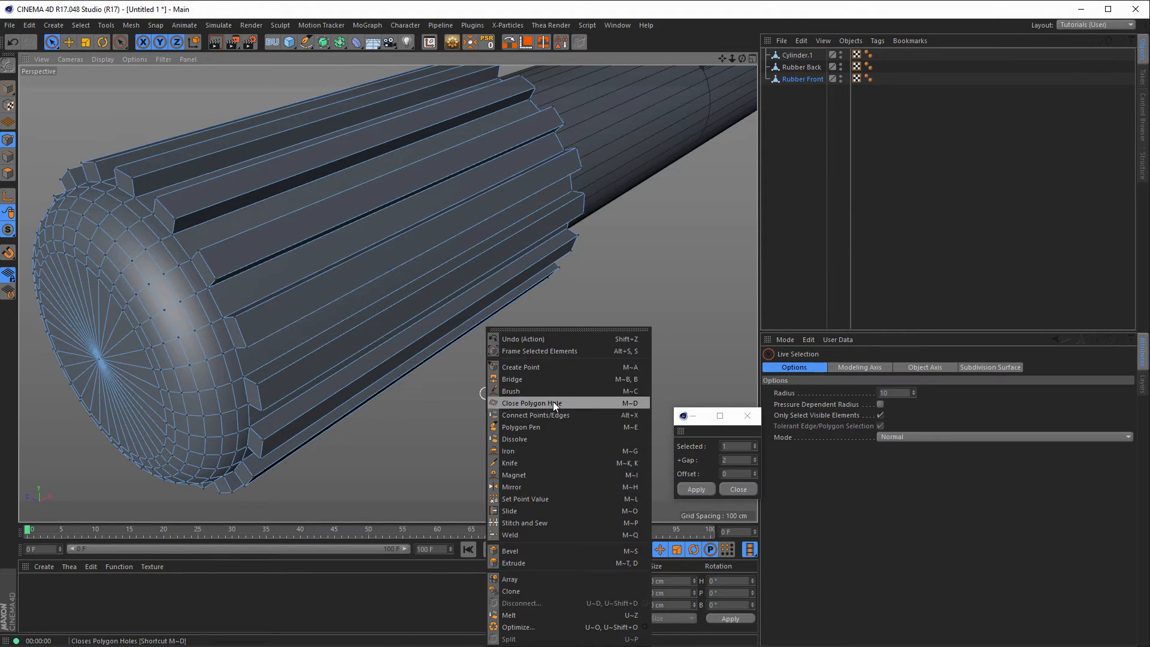
pyautogui.click(547, 627)
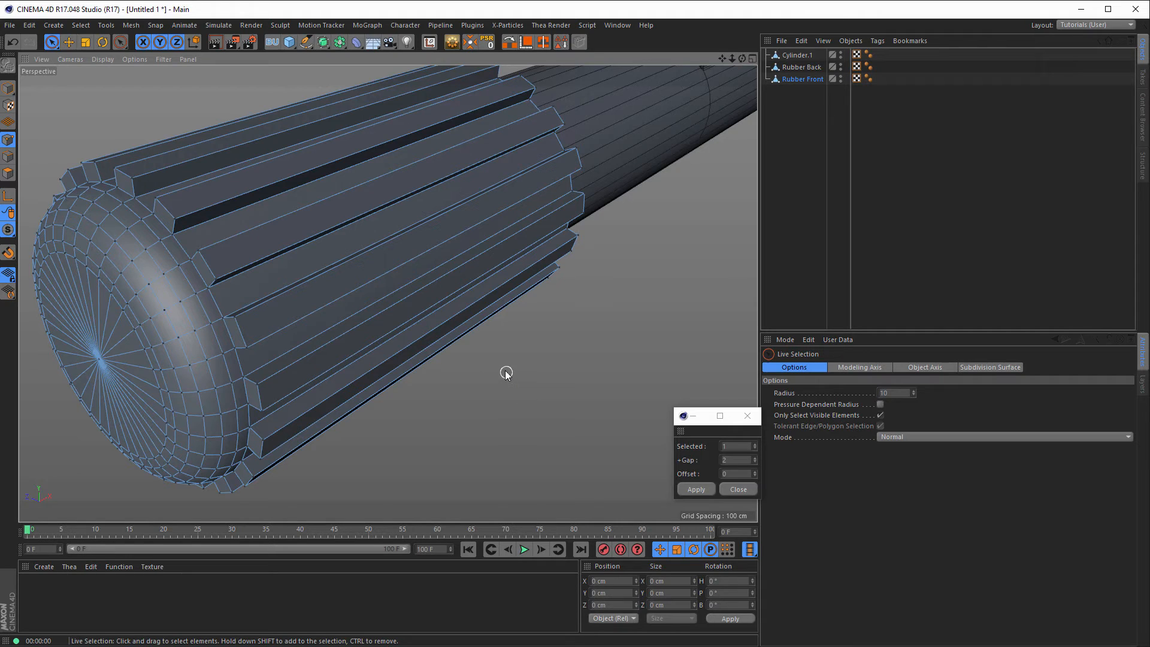
# Try again to bevel the selected rib edges in edge mode, with a chamfer offset of about 3.2 cm and subdivision 5
pyautogui.click(8, 157)
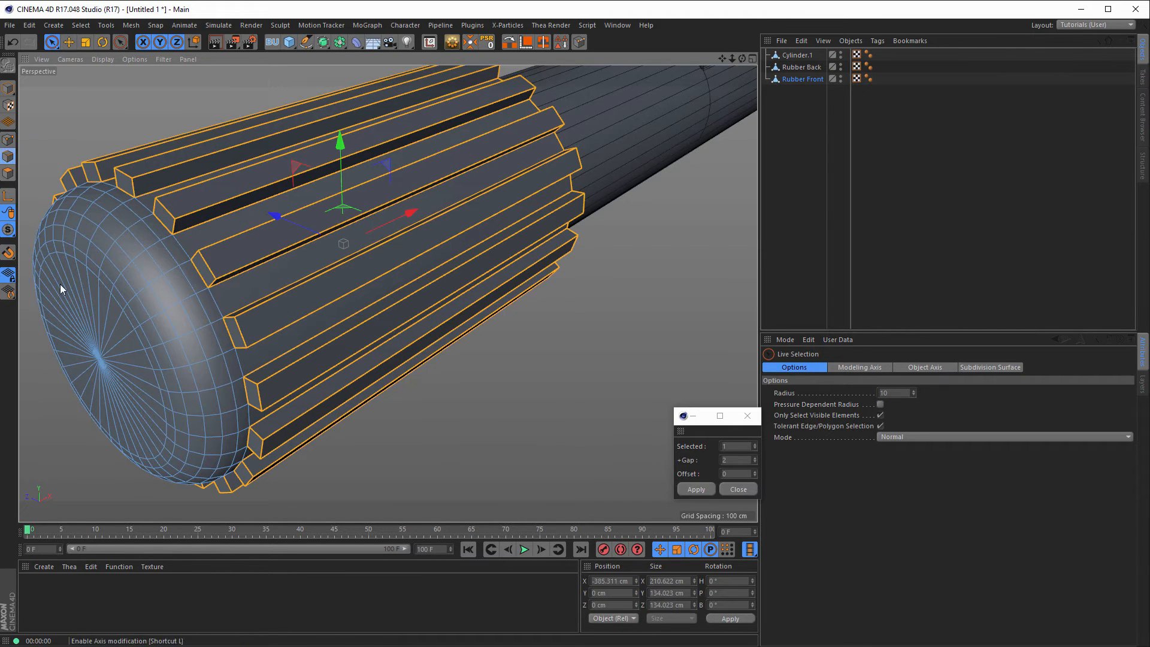
pyautogui.rightClick(467, 463)
pyautogui.click(488, 441)
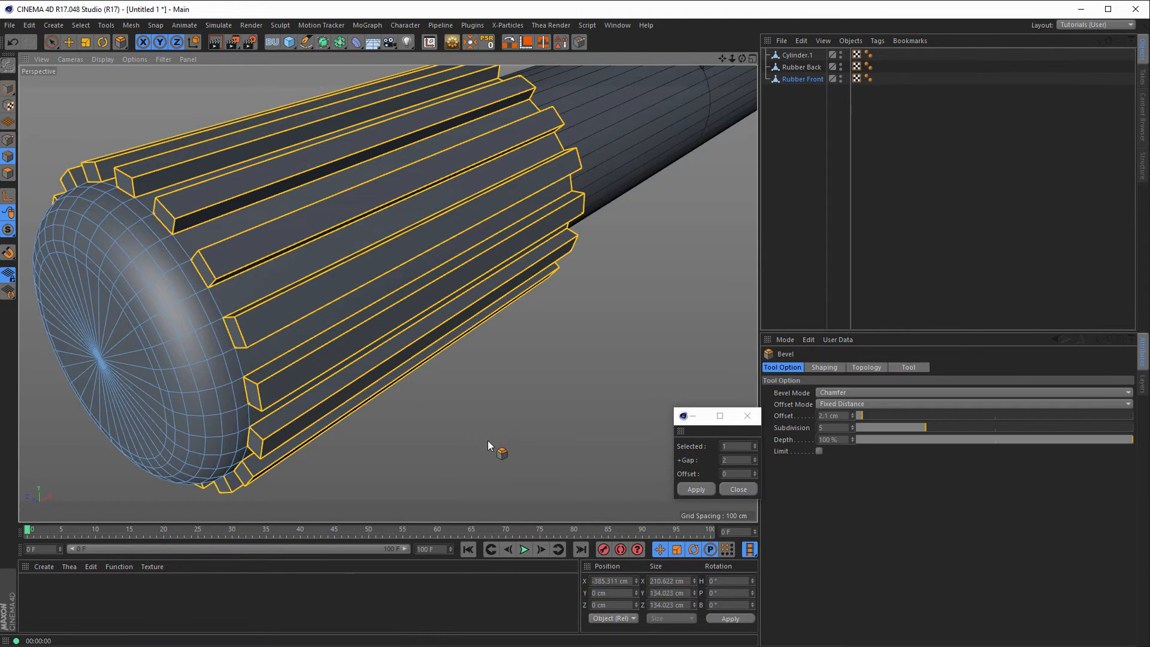
pyautogui.click(499, 426)
pyautogui.moveTo(498, 426); pyautogui.dragTo(530, 425)
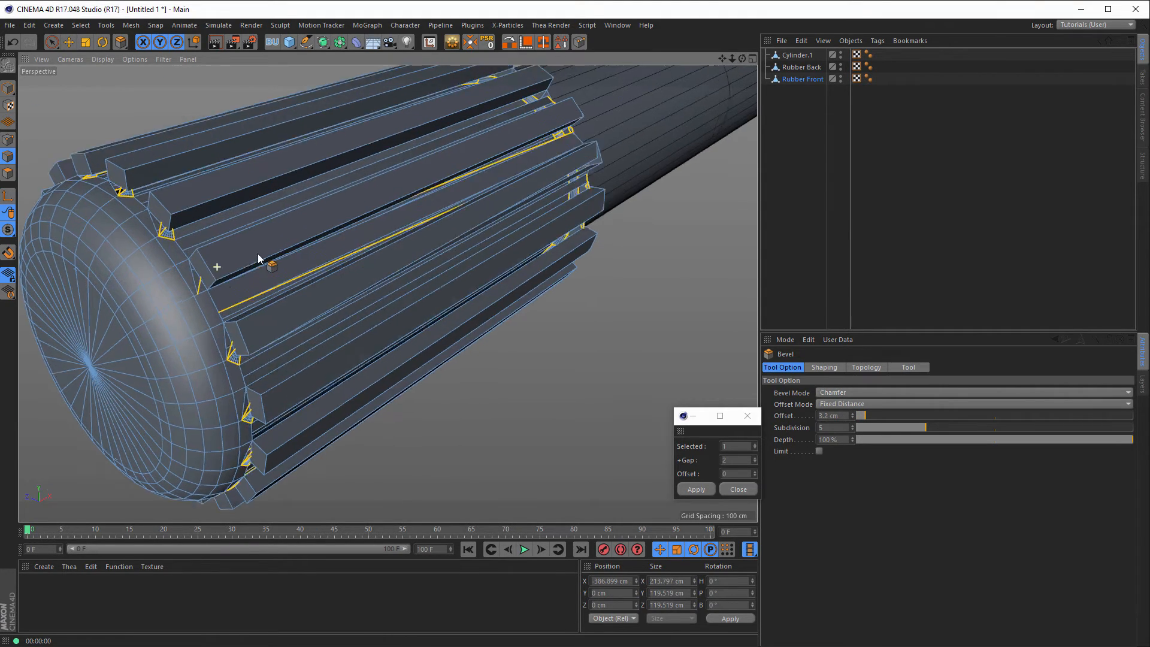
# Examine the beveled ribs on Rubber Front, especially where they meet the cap surface and at their ends
pyautogui.scroll(5, 257, 253)
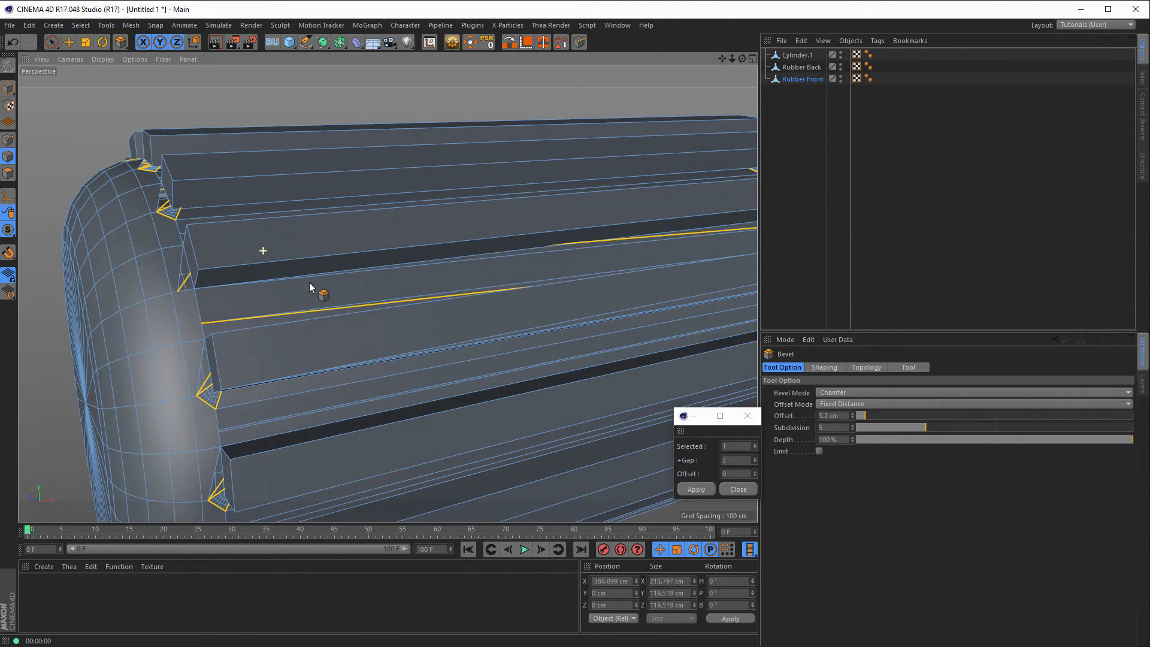
pyautogui.keyDown('alt'); pyautogui.moveTo(309, 282); pyautogui.dragTo(344, 313); pyautogui.keyUp('alt')
pyautogui.scroll(-5, 198, 314)
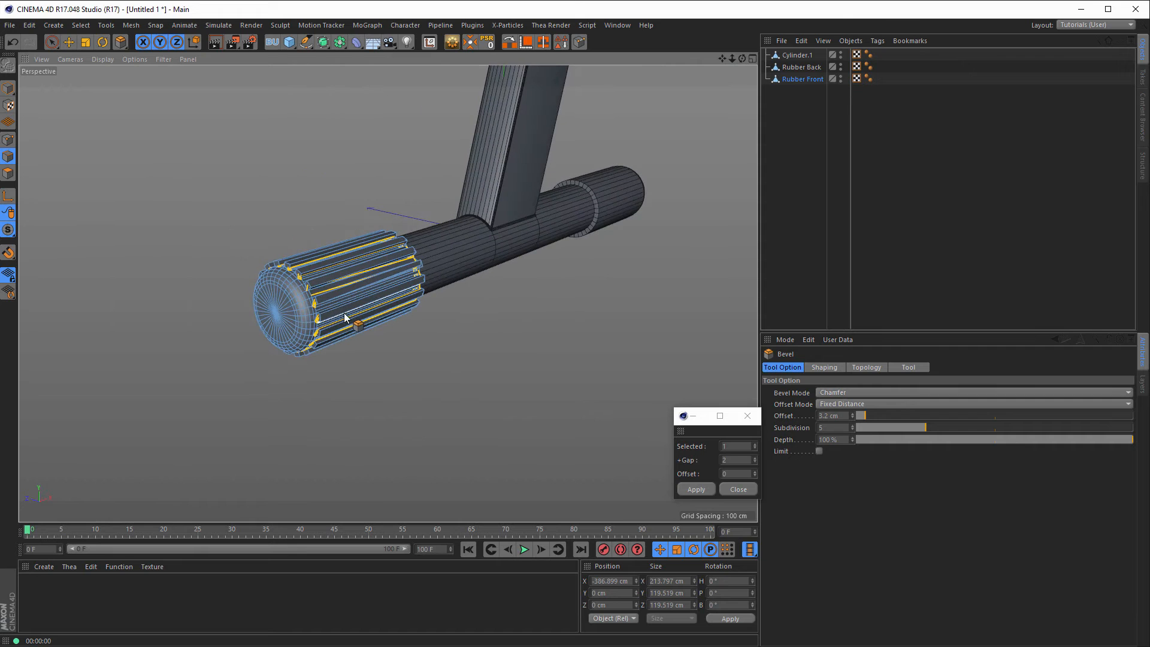
pyautogui.scroll(5, 372, 275)
pyautogui.keyDown('alt'); pyautogui.moveTo(419, 268); pyautogui.dragTo(329, 329, button='middle'); pyautogui.keyUp('alt')
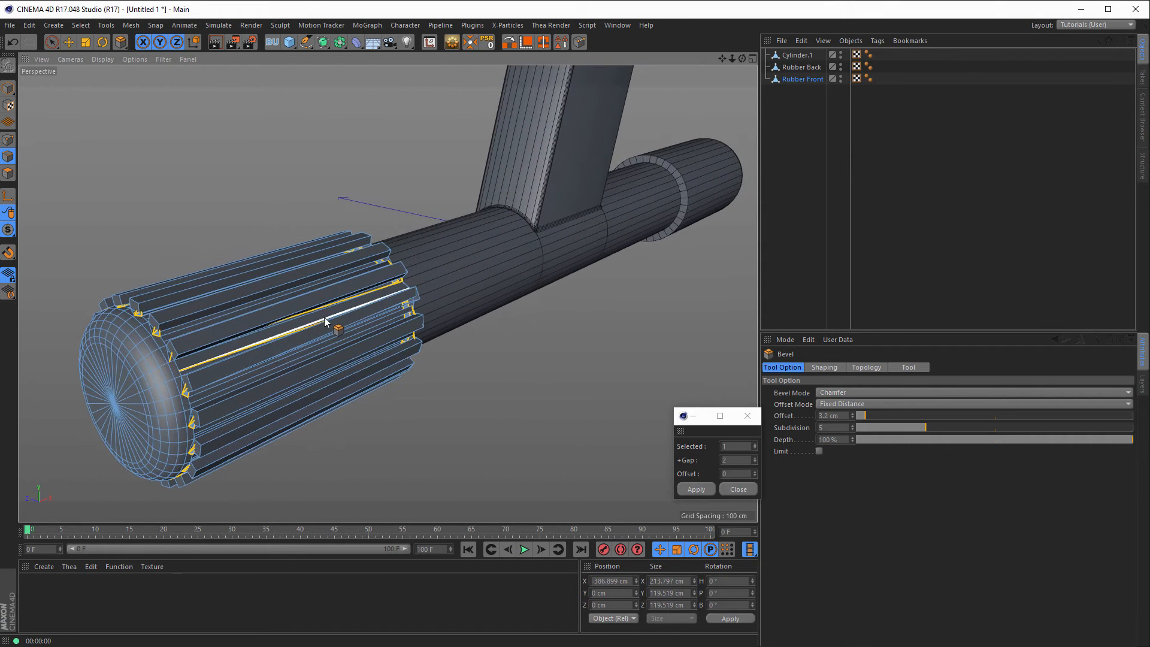
pyautogui.scroll(5, 177, 335)
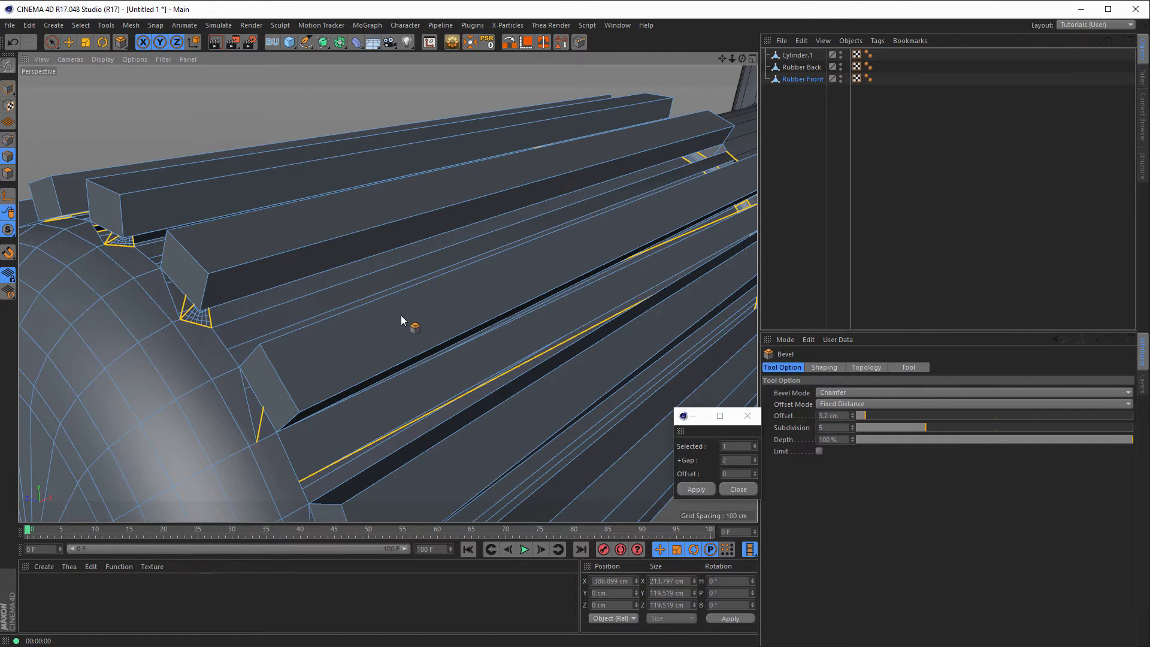
pyautogui.scroll(-5, 401, 315)
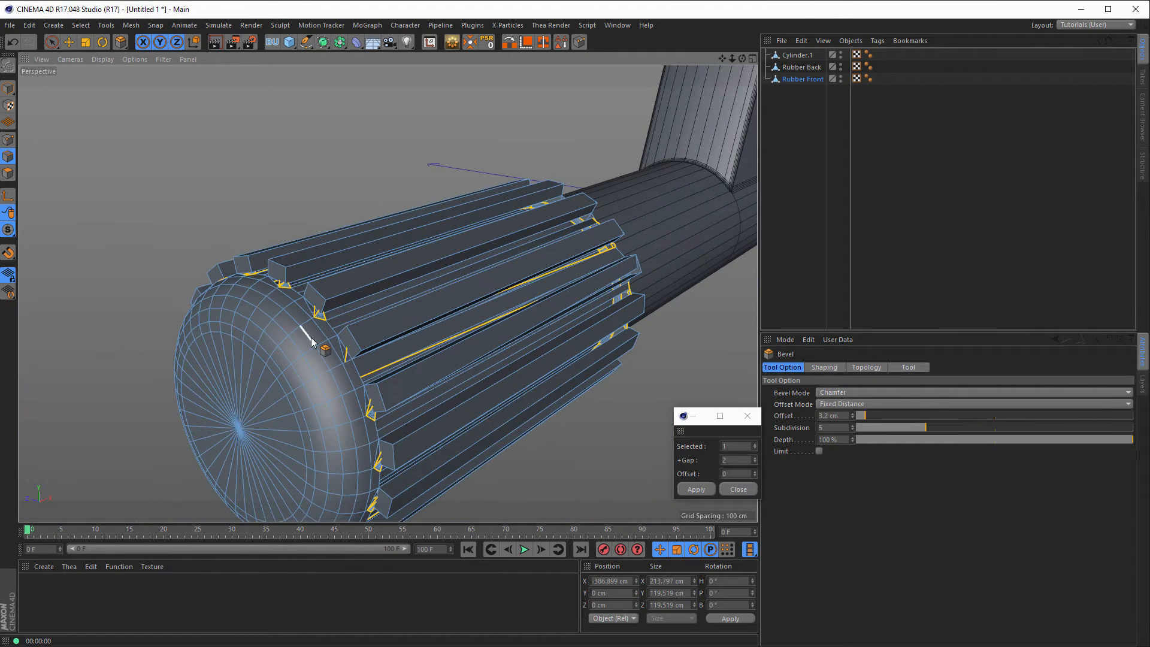
pyautogui.scroll(-5, 311, 367)
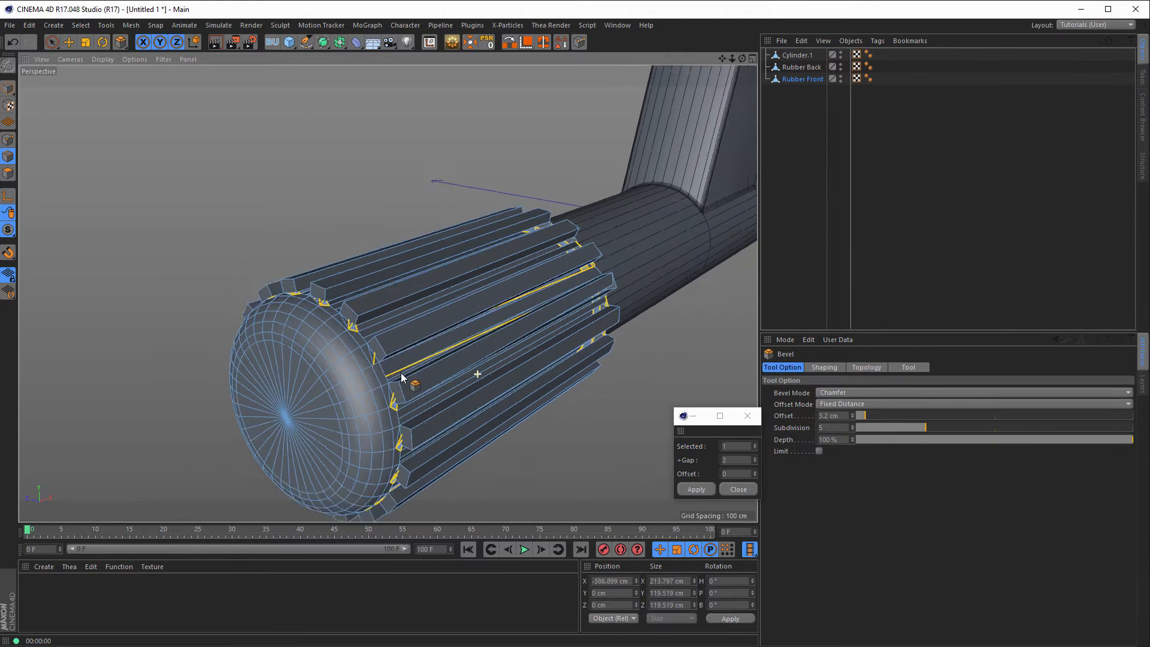
pyautogui.keyDown('alt'); pyautogui.moveTo(311, 367); pyautogui.dragTo(437, 407); pyautogui.keyUp('alt')
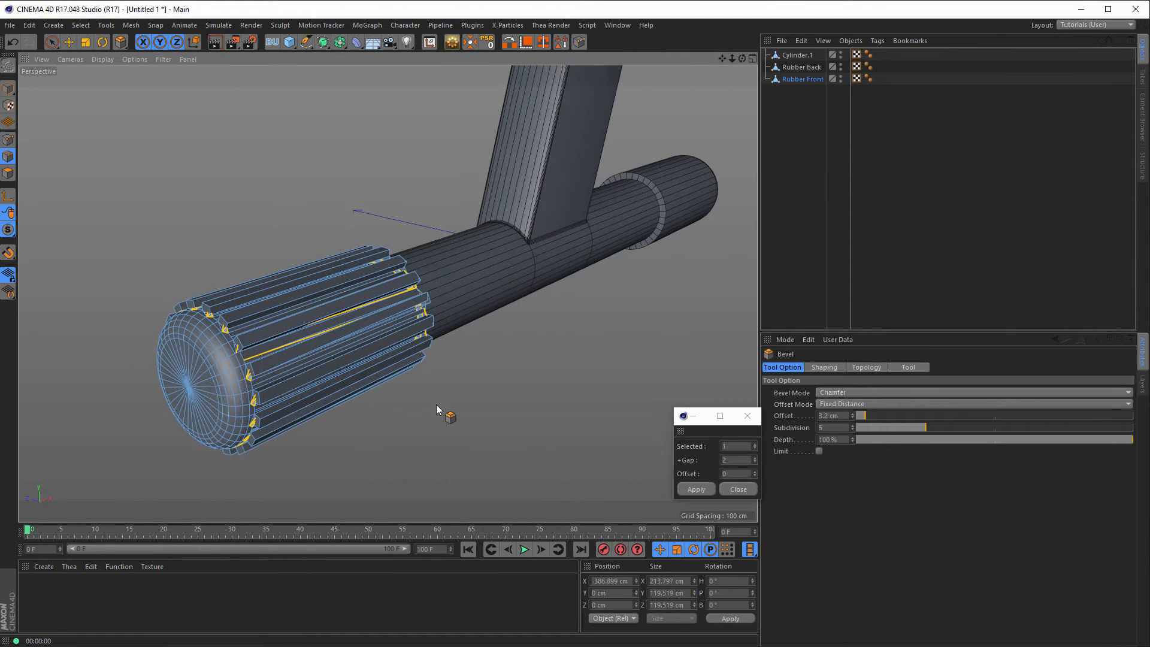
# Undo the bevel and raised ribs on Rubber Front, back to the plain state where both rubber end caps are thickened
pyautogui.hotkey('ctrl', 'z')
pyautogui.hotkey('ctrl', 'z')
pyautogui.hotkey('ctrl', 'z')
pyautogui.hotkey('ctrl', 'z')
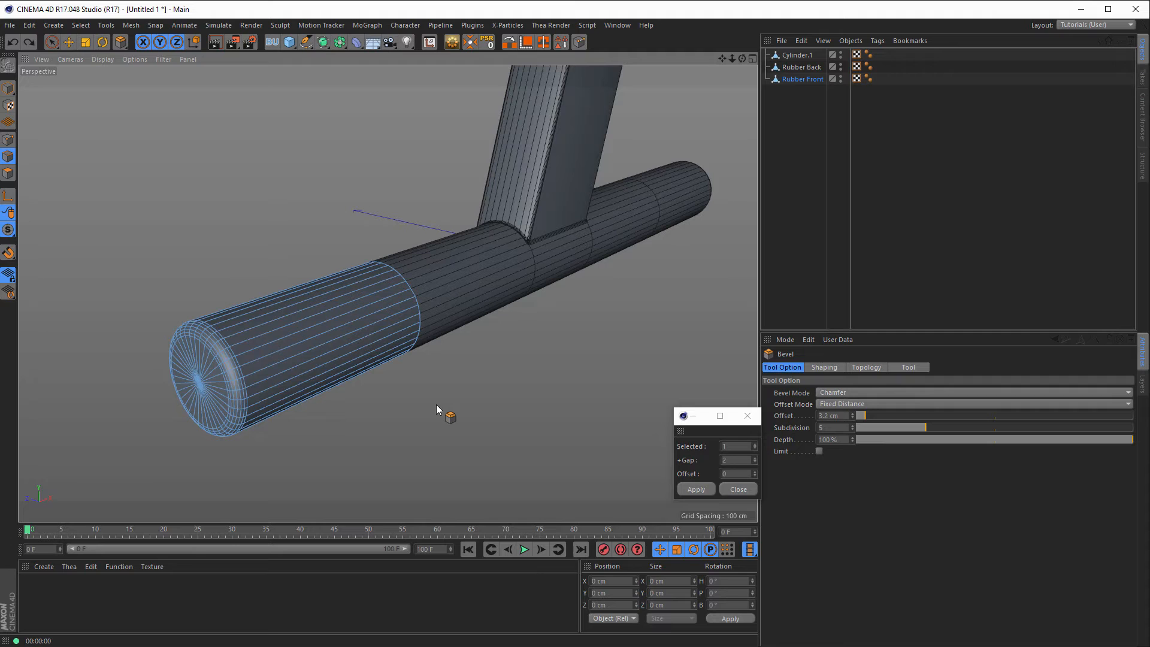
pyautogui.hotkey('ctrl', 'z')
pyautogui.hotkey('ctrl', 'z')
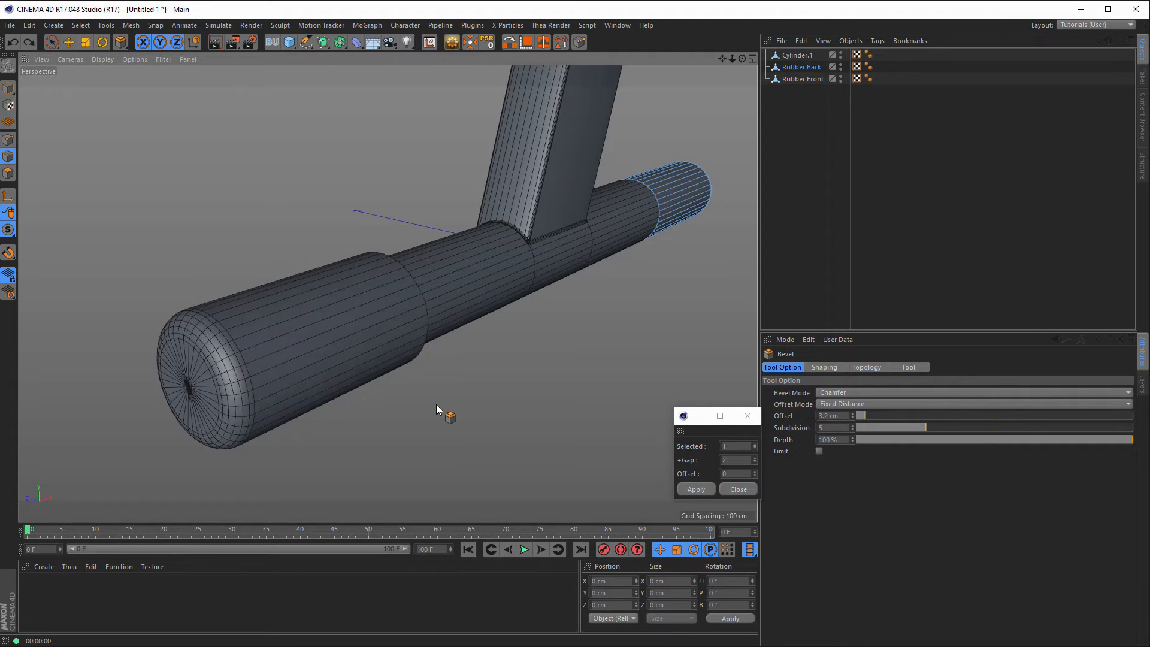
pyautogui.hotkey('ctrl', 'z')
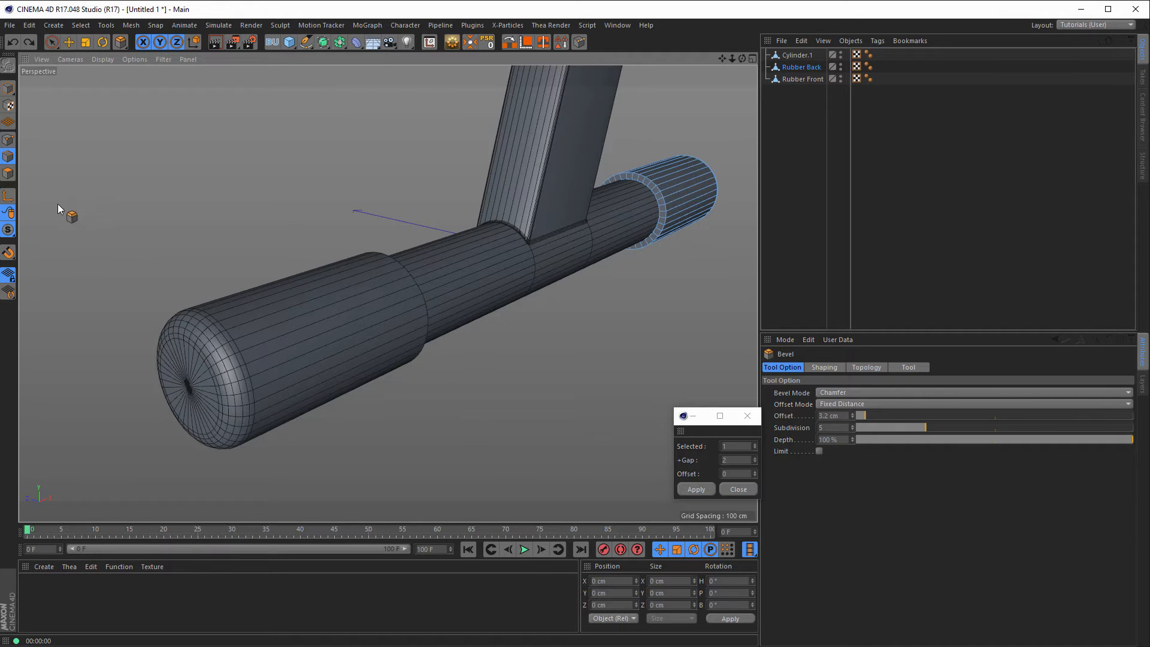
# Select the loop of side polygons around Rubber Front in polygon mode with Loop Selection
pyautogui.click(9, 173)
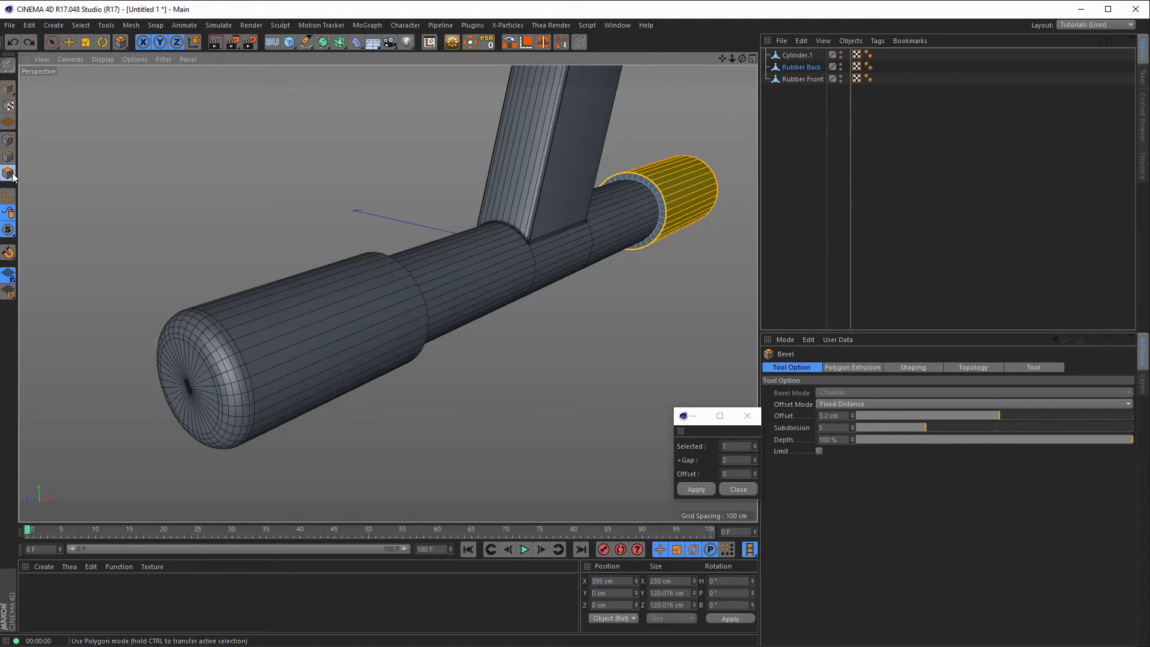
pyautogui.press('space')
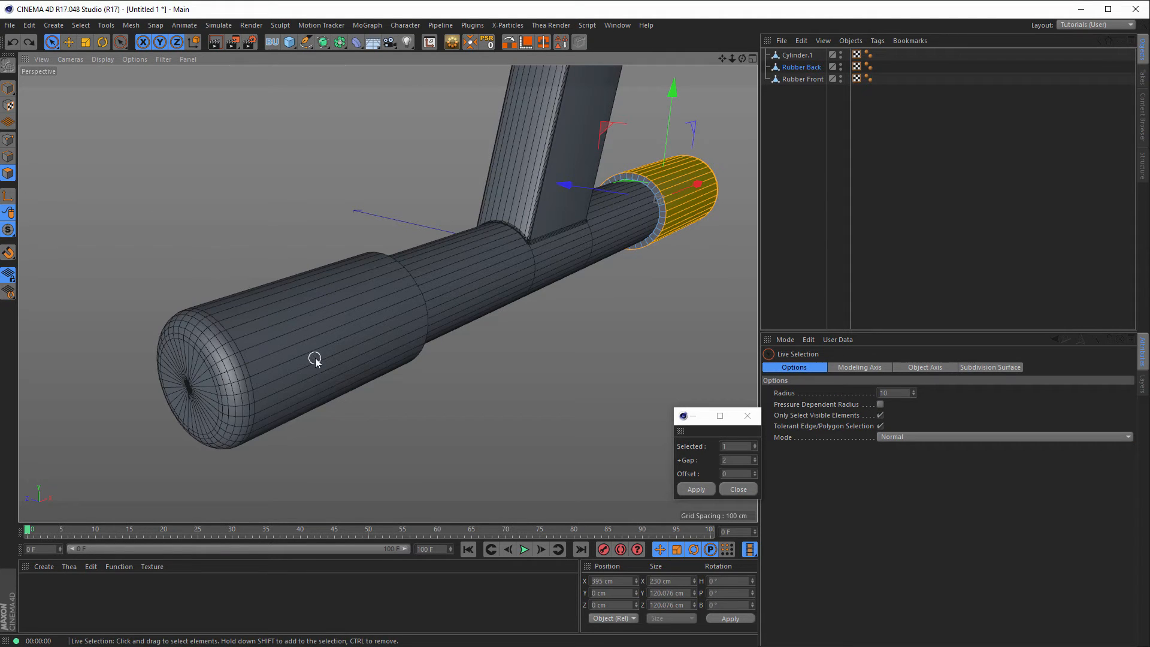
pyautogui.press('u')
pyautogui.press('l')
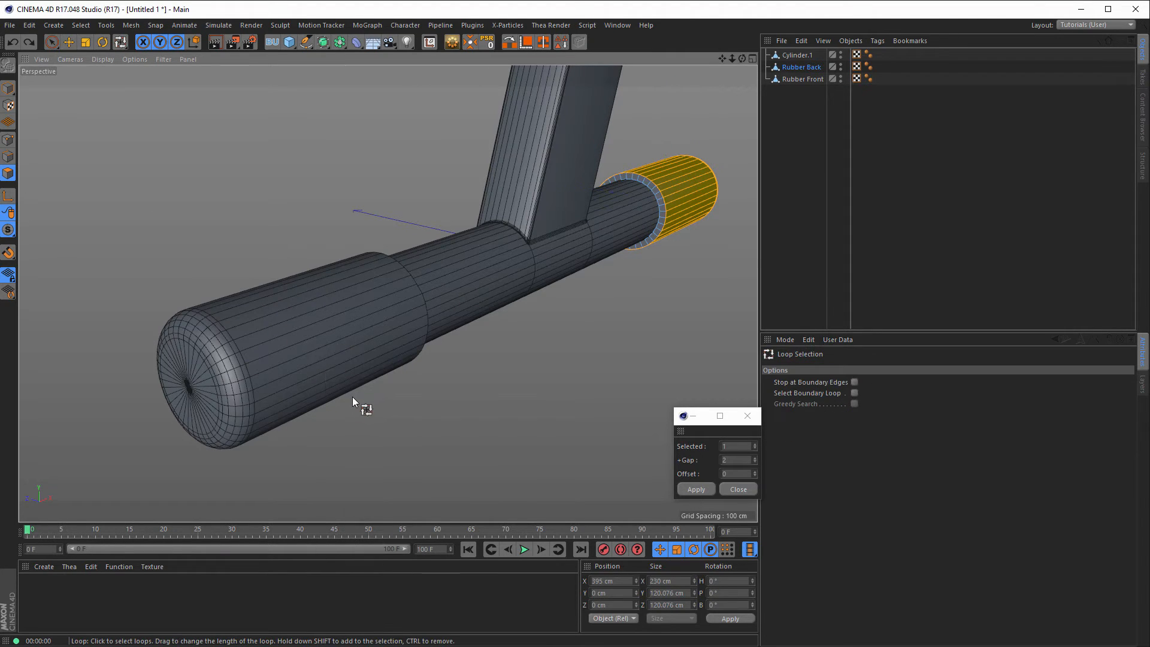
pyautogui.click(801, 78)
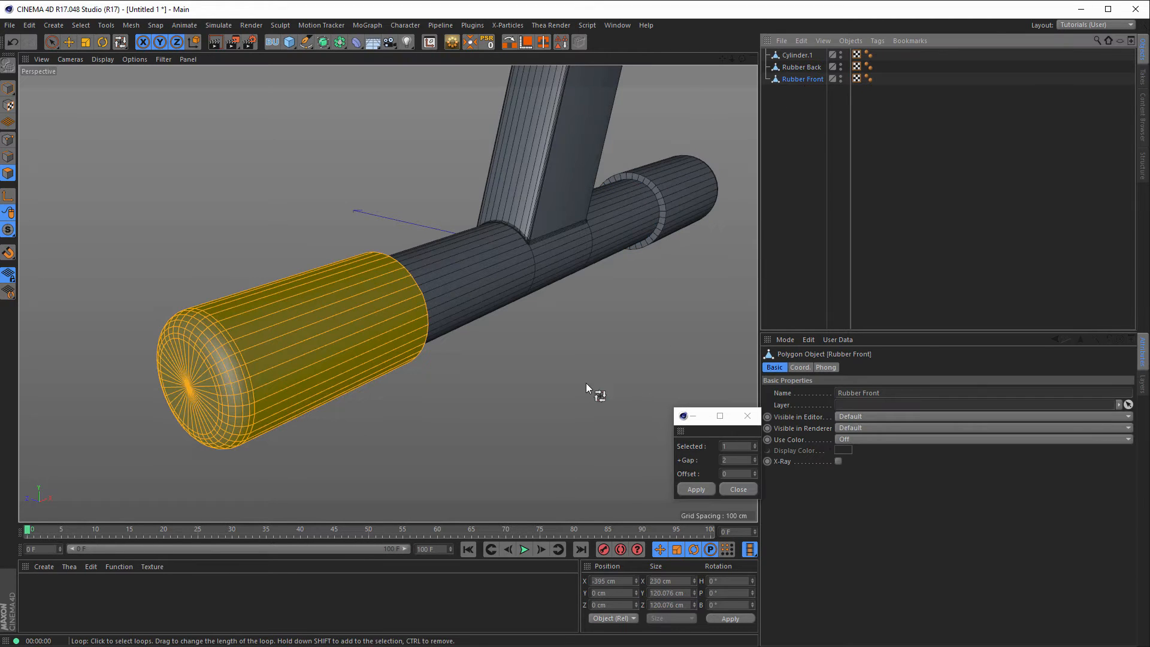
pyautogui.click(326, 329)
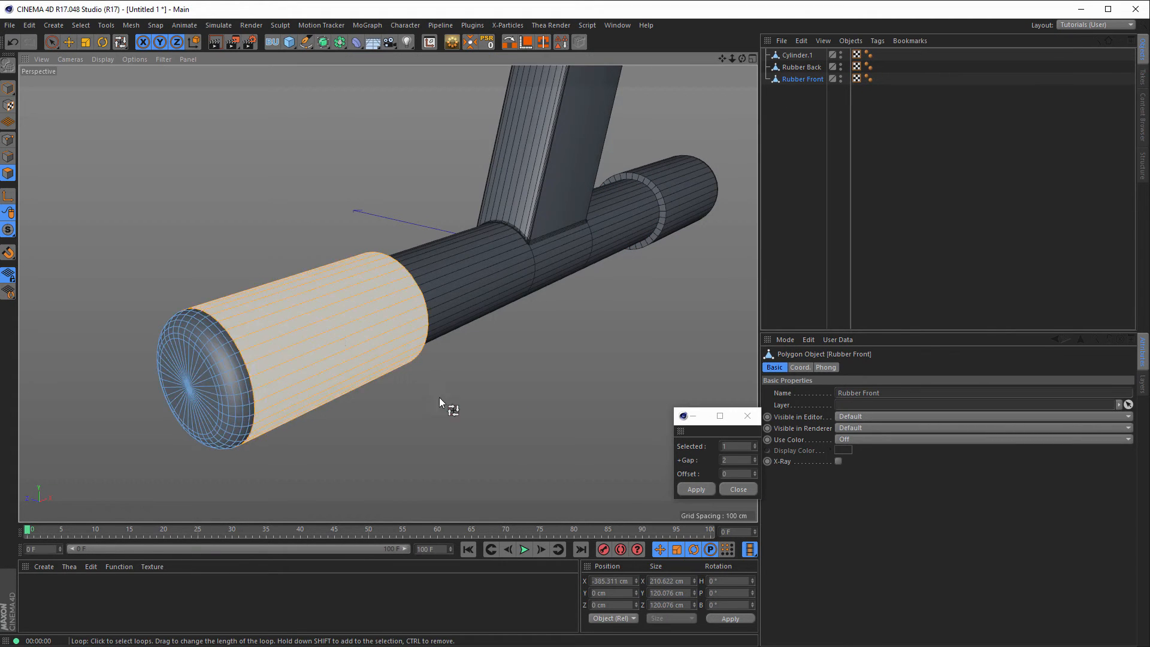
# Switch Rubber Front to point editing in the front view and let Rectangle Selection include hidden elements
pyautogui.keyDown('alt'); pyautogui.moveTo(388, 344); pyautogui.dragTo(489, 327); pyautogui.keyUp('alt')
pyautogui.keyDown('alt'); pyautogui.moveTo(489, 327); pyautogui.dragTo(533, 323, button='right'); pyautogui.keyUp('alt')
pyautogui.moveTo(435, 317)
pyautogui.keyDown('alt'); pyautogui.mouseDown()
pyautogui.moveTo(501, 328)
pyautogui.moveTo(443, 320)
pyautogui.mouseUp(); pyautogui.keyUp('alt')
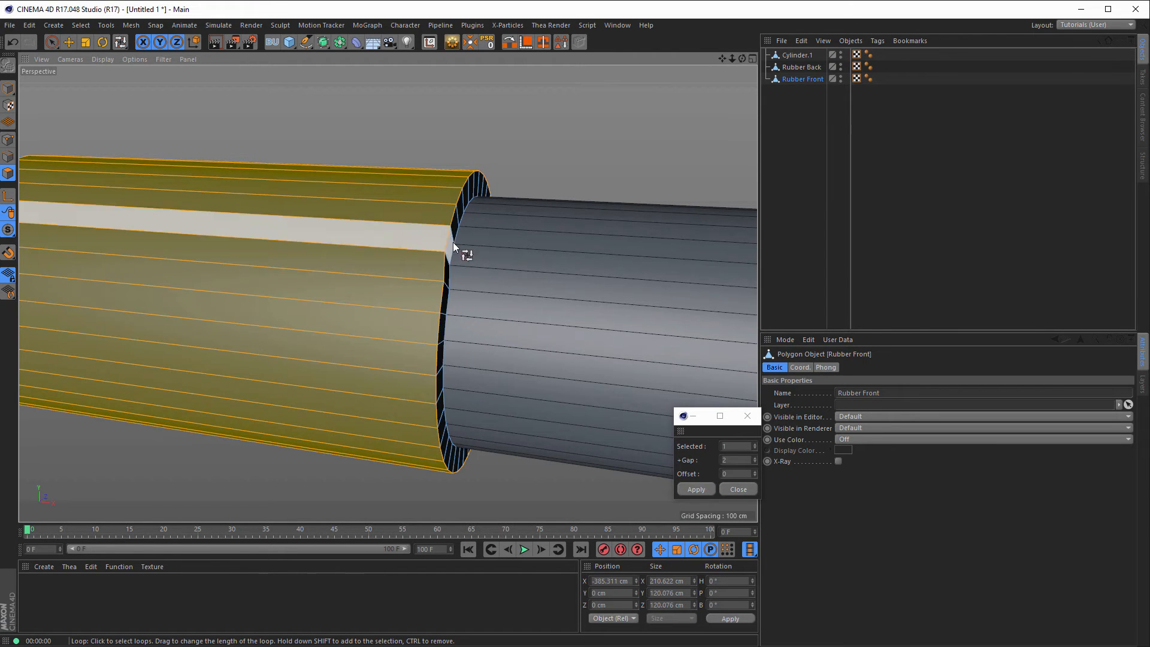
pyautogui.keyDown('alt'); pyautogui.moveTo(440, 334); pyautogui.dragTo(343, 356, button='right'); pyautogui.keyUp('alt')
pyautogui.keyDown('alt'); pyautogui.moveTo(343, 356); pyautogui.dragTo(299, 345); pyautogui.keyUp('alt')
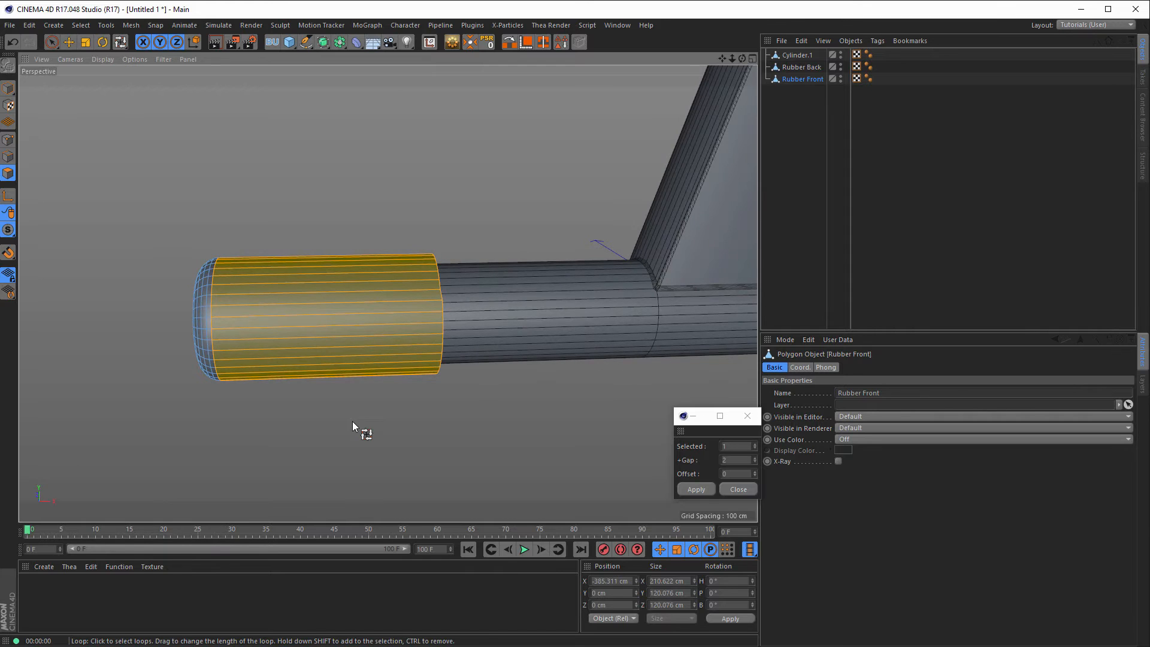
pyautogui.middleClick(353, 422)
pyautogui.middleClick(441, 472)
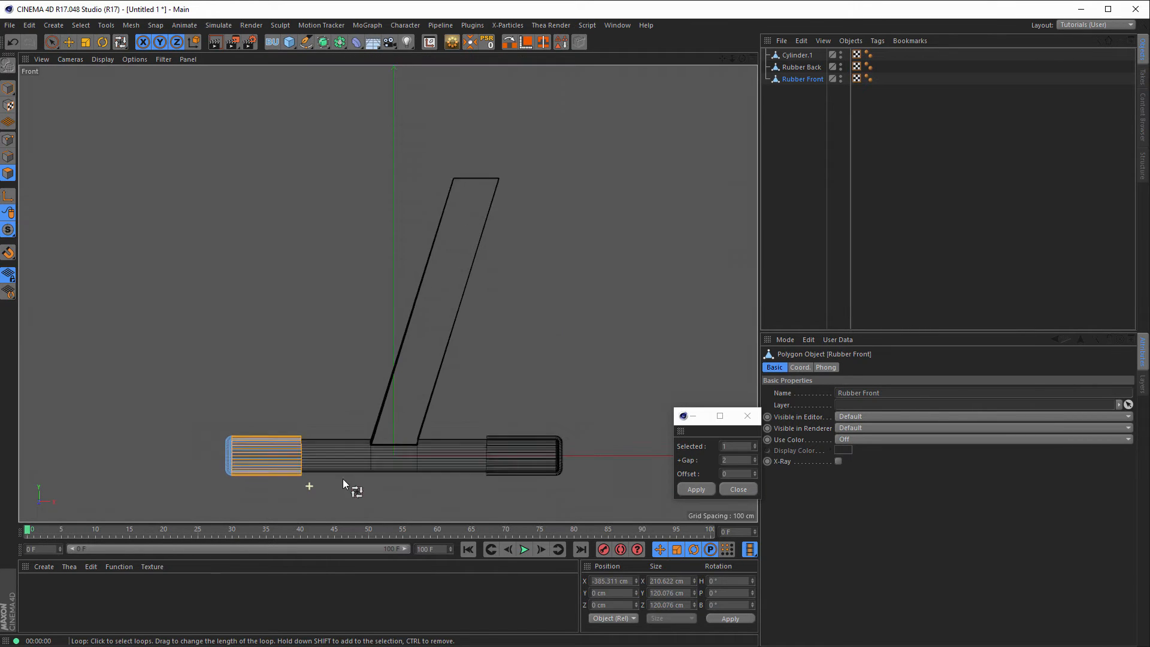
pyautogui.scroll(6, 343, 479)
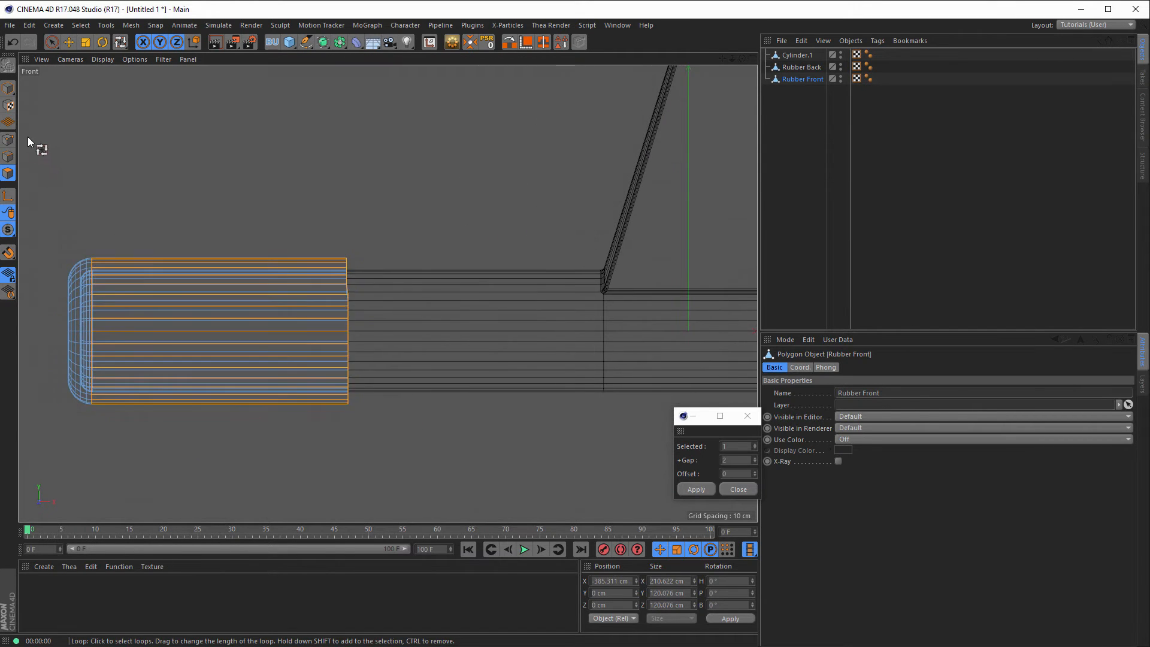
pyautogui.click(8, 139)
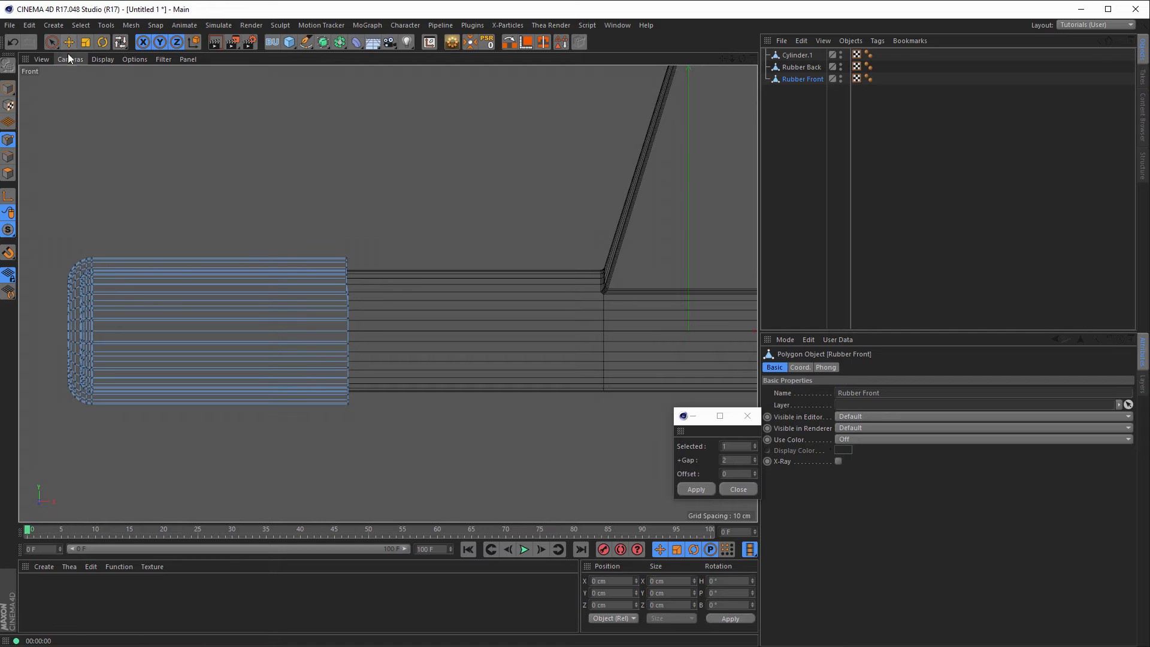
pyautogui.moveTo(54, 45); pyautogui.dragTo(109, 86)
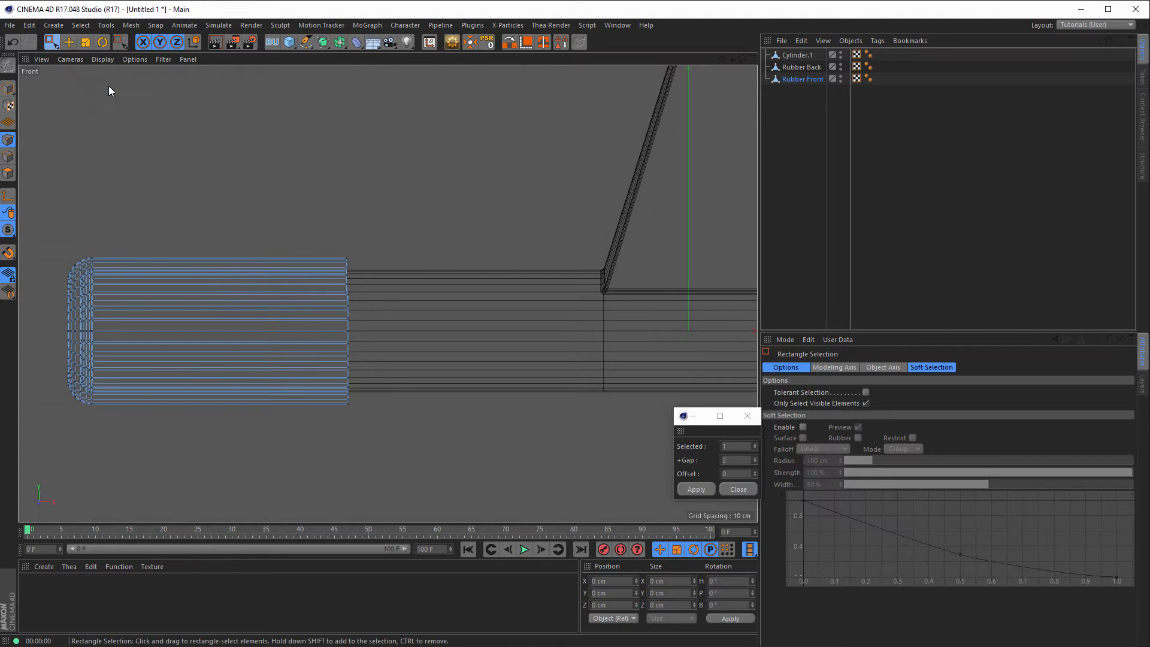
pyautogui.click(866, 403)
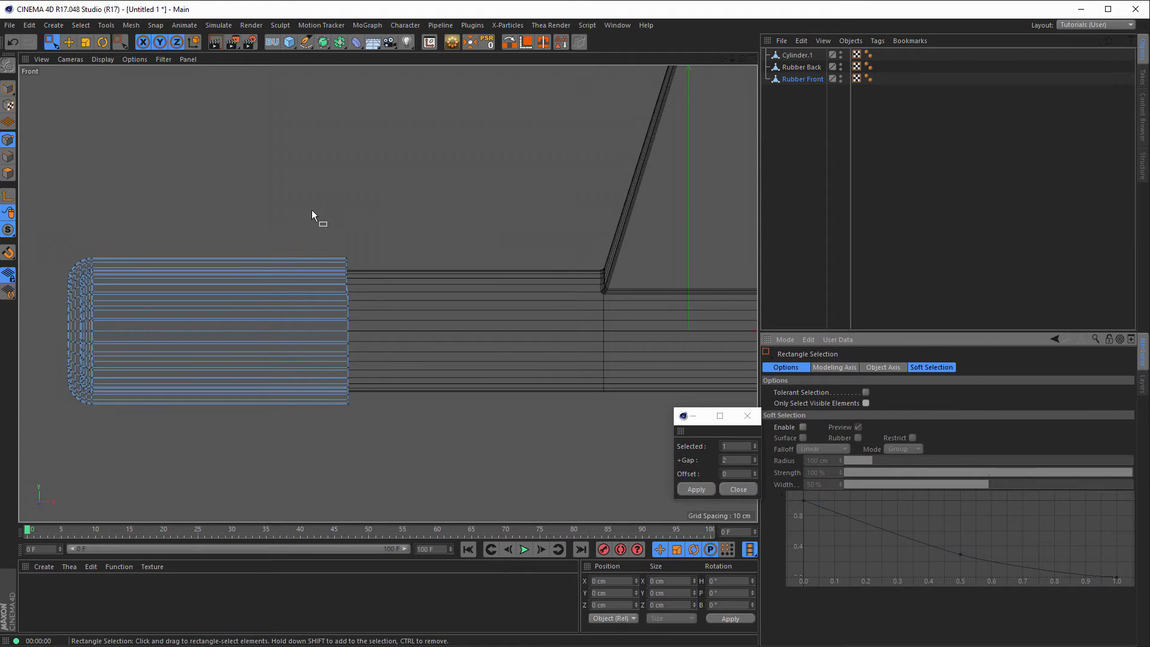
# Flatten the open inner end of Rubber Front by selecting its end points and setting their X size to 0
pyautogui.moveTo(312, 212); pyautogui.dragTo(429, 456)
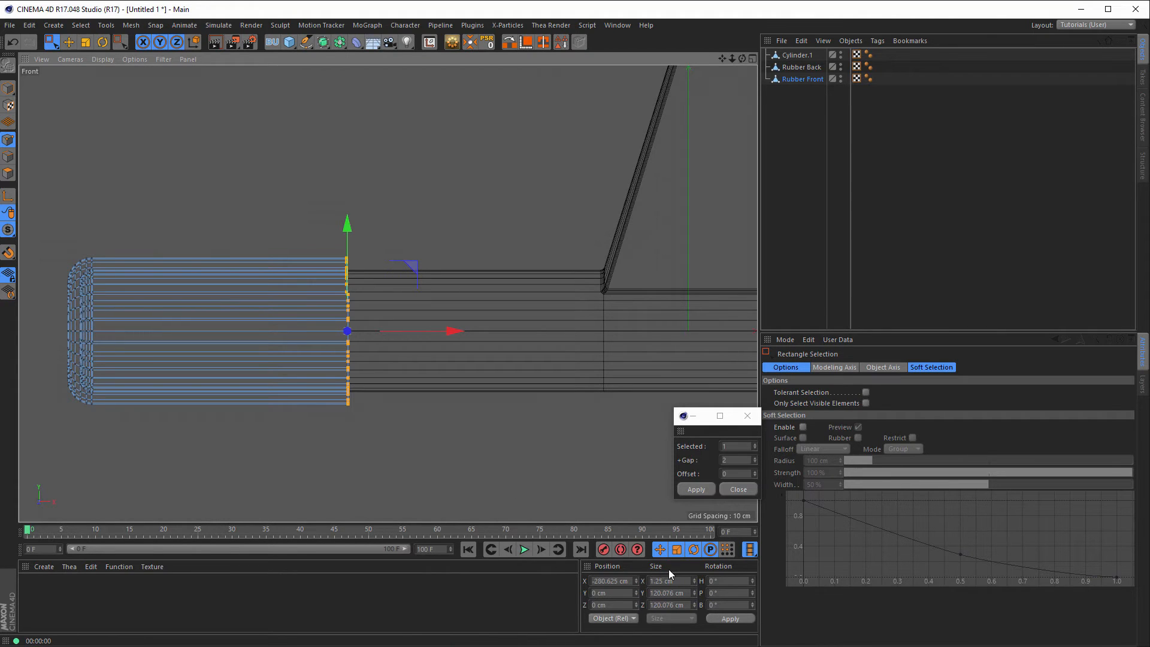
pyautogui.click(680, 583)
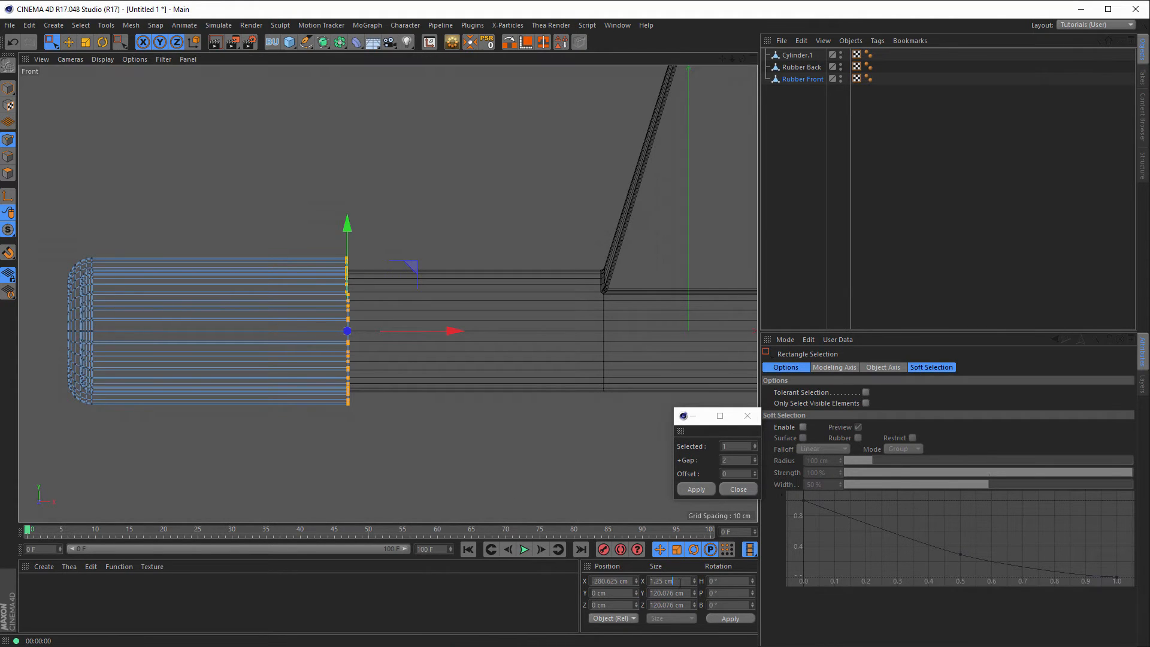
pyautogui.write('0')
pyautogui.press('Return')
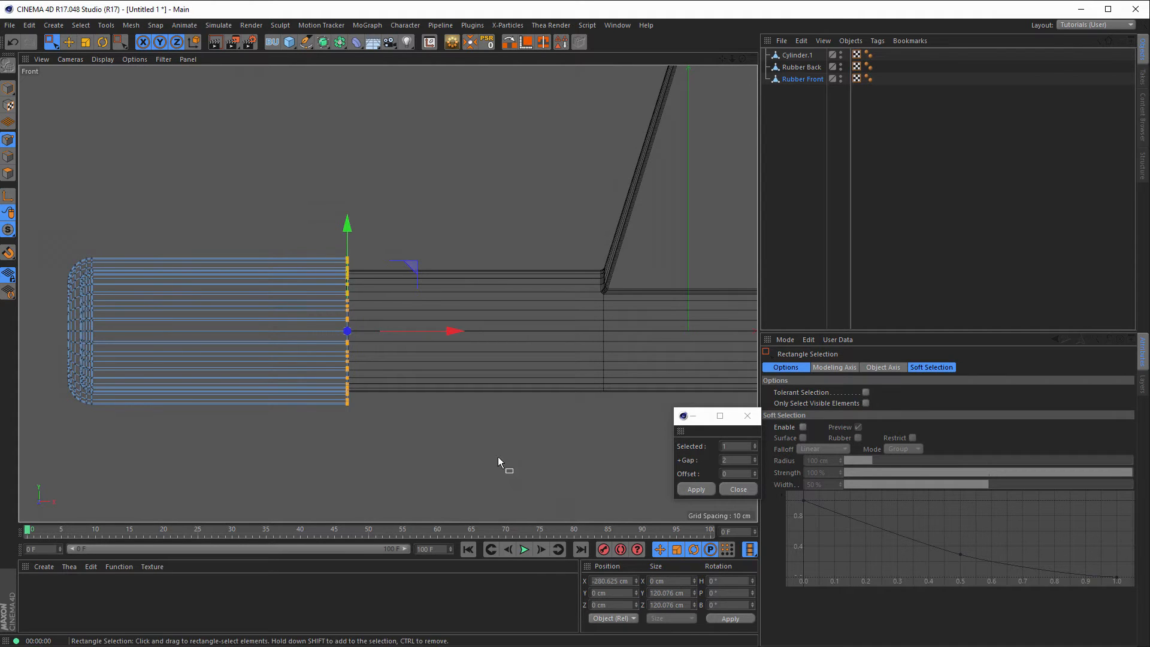
# Flatten the open inner end of Rubber Back by selecting its end points and setting their X size to 0
pyautogui.click(802, 67)
pyautogui.keyDown('alt'); pyautogui.moveTo(534, 314); pyautogui.dragTo(193, 336, button='middle'); pyautogui.keyUp('alt')
pyautogui.moveTo(372, 234); pyautogui.dragTo(469, 484)
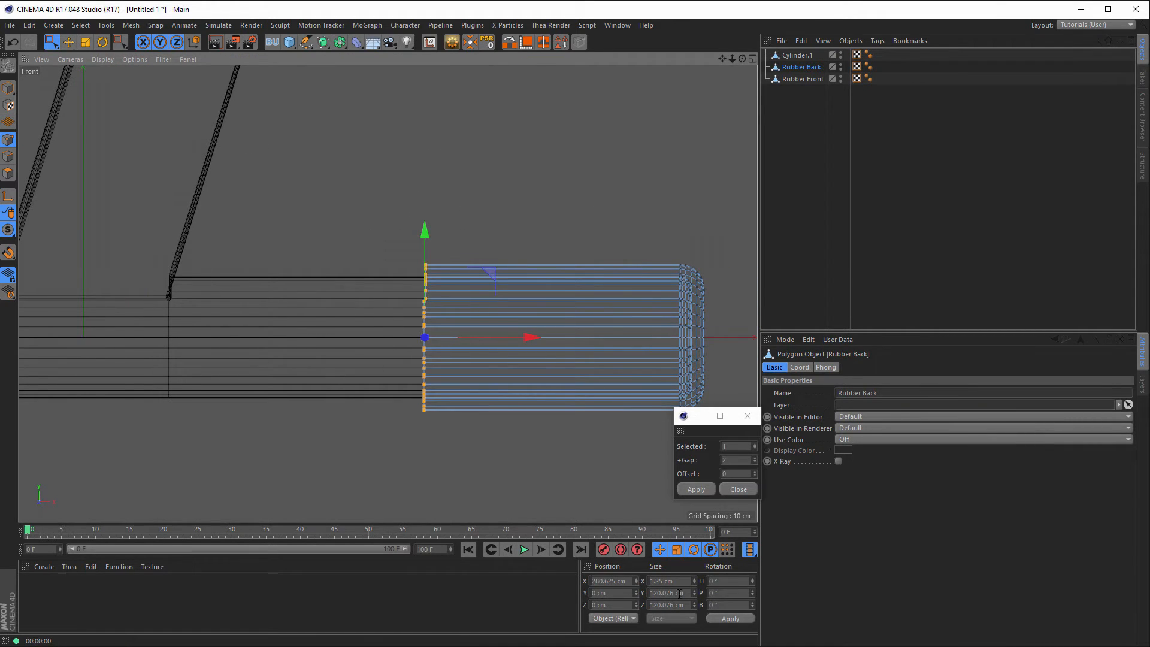
pyautogui.doubleClick(681, 582)
pyautogui.write('0')
pyautogui.press('Return')
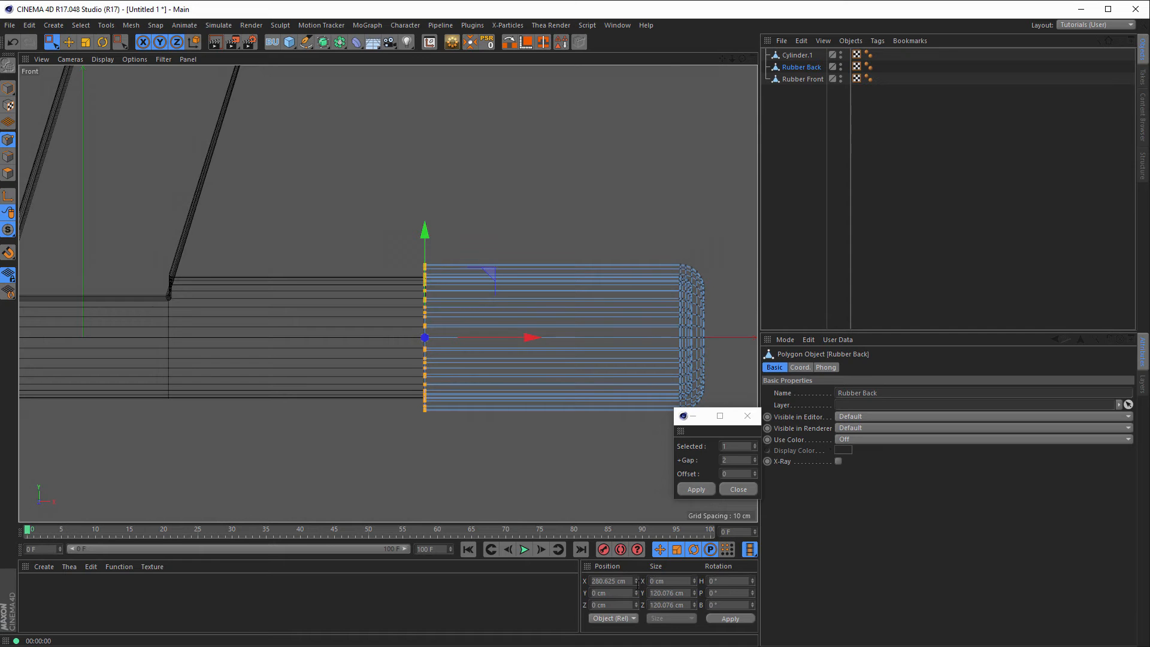
# Reduce Rubber Front's selected side polygon loop to alternating polygons with Selected 1, Gap 2 and Offset 0
pyautogui.scroll(-5, 275, 393)
pyautogui.middleClick(361, 379)
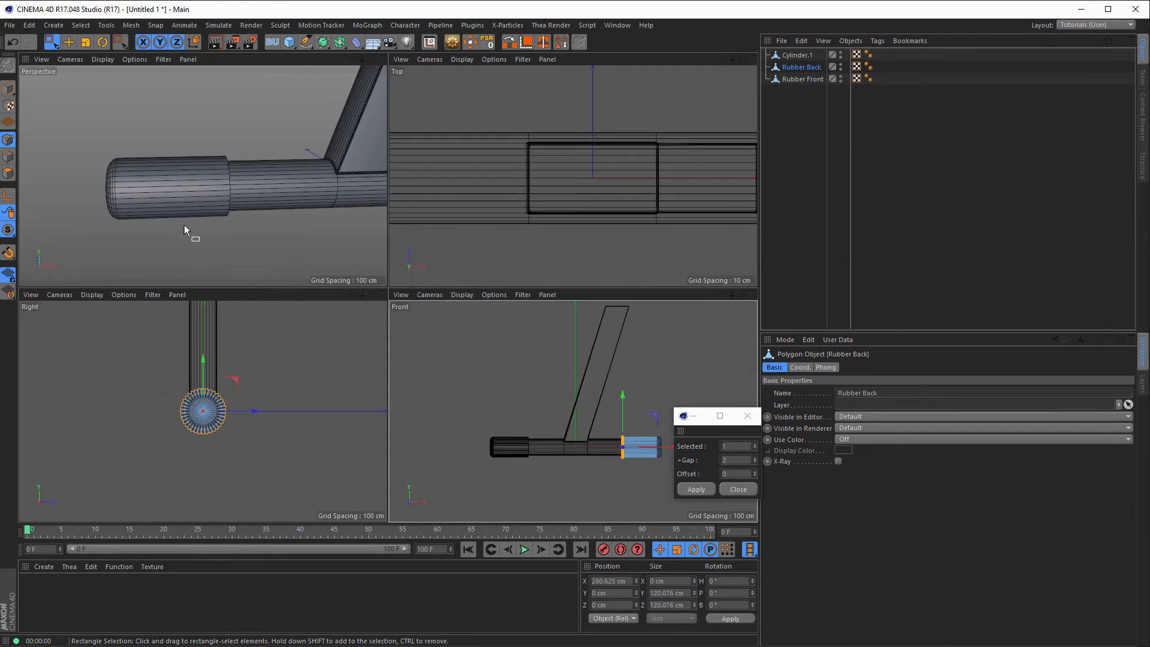
pyautogui.middleClick(184, 230)
pyautogui.moveTo(342, 345)
pyautogui.keyDown('alt'); pyautogui.mouseDown()
pyautogui.moveTo(498, 330)
pyautogui.moveTo(281, 339)
pyautogui.moveTo(337, 340)
pyautogui.mouseUp(); pyautogui.keyUp('alt')
pyautogui.click(798, 79)
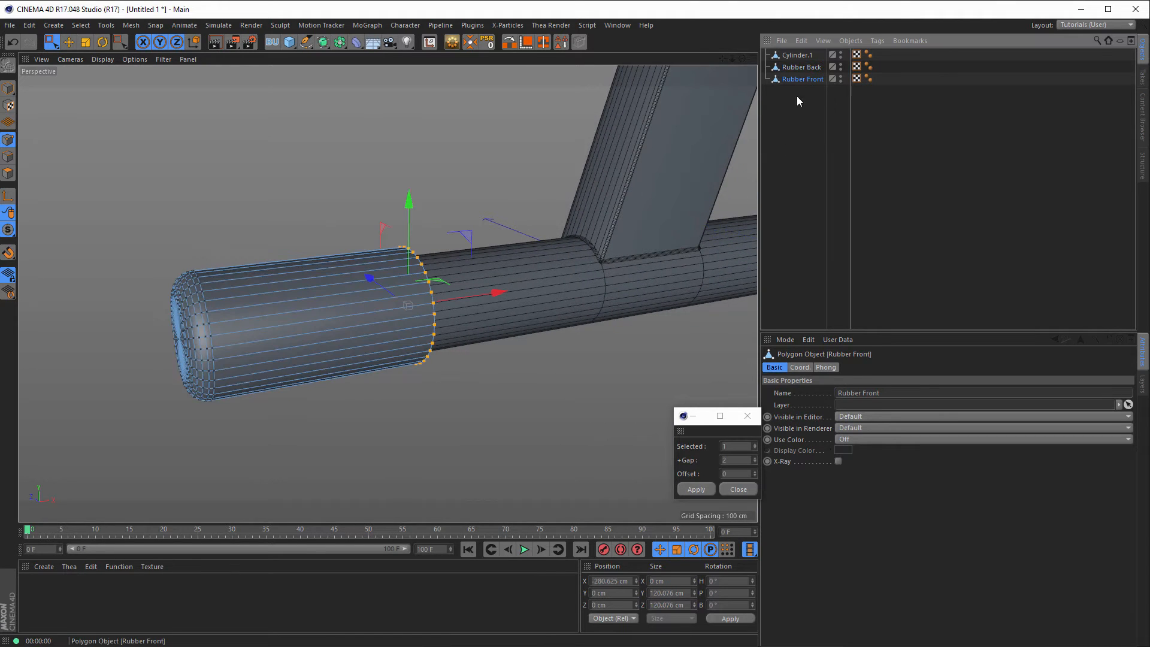
pyautogui.click(9, 174)
pyautogui.scroll(3, 299, 322)
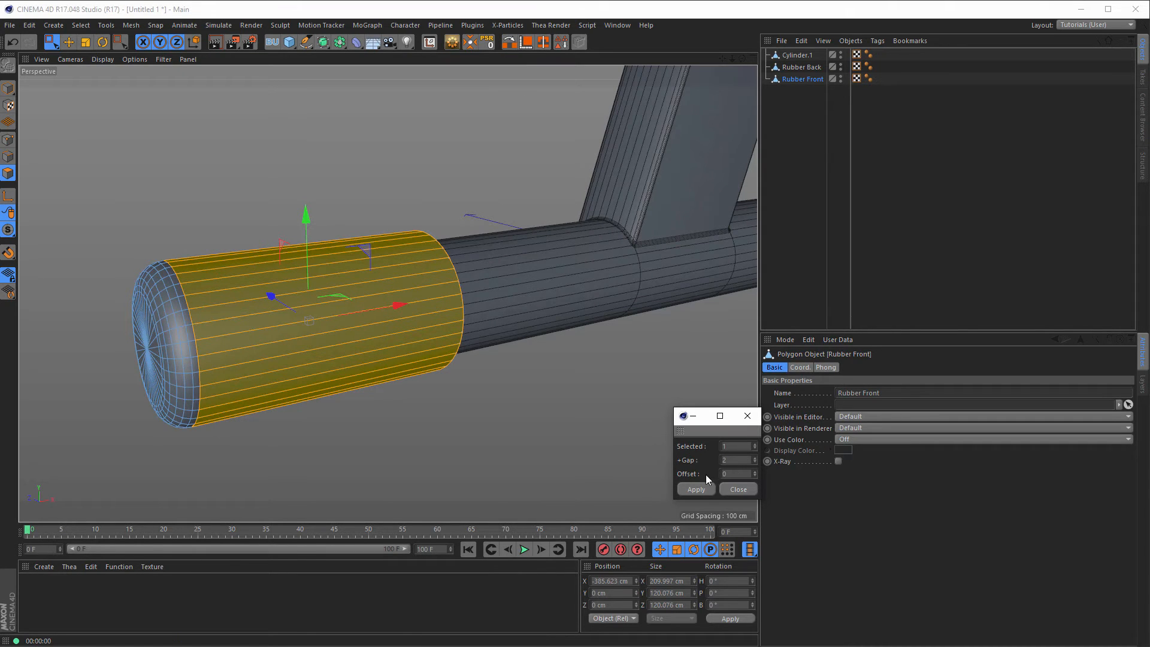
pyautogui.click(698, 493)
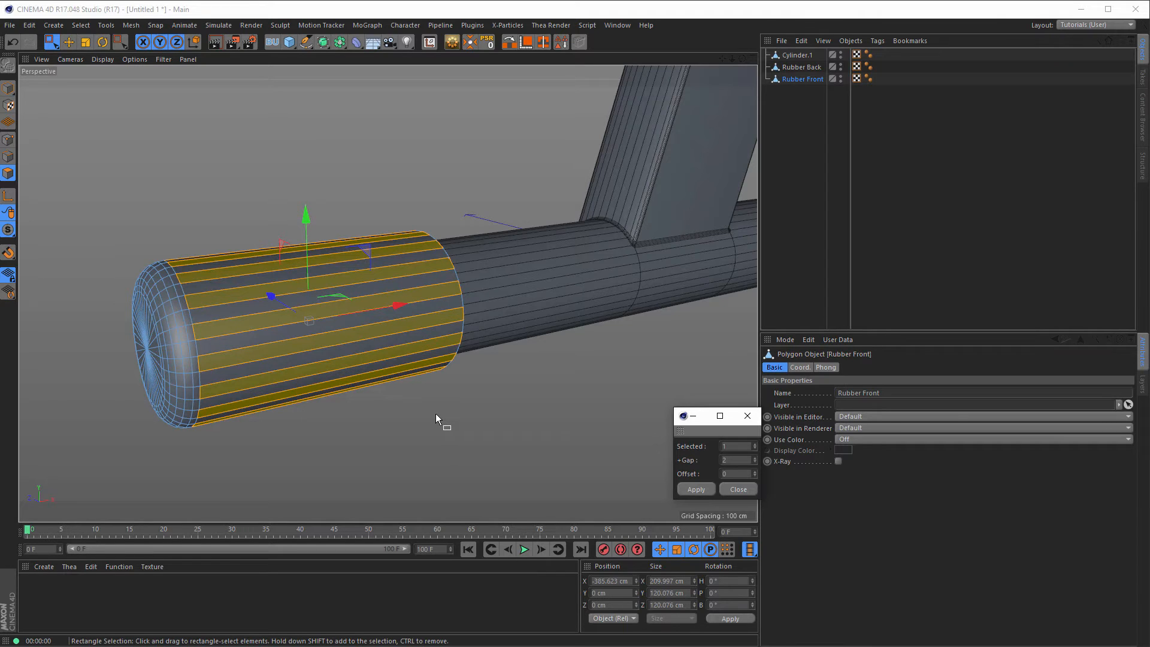
# Extrude the alternating side polygons of Rubber Front with an offset of 7 cm and Create Caps disabled
pyautogui.press('d')
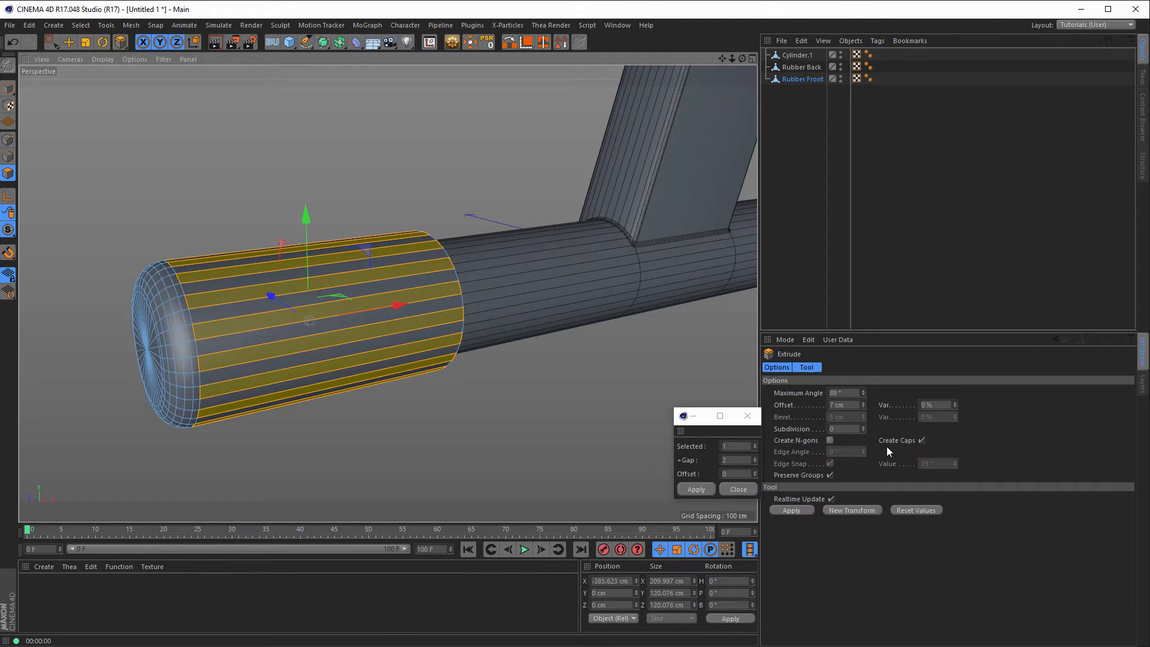
pyautogui.click(922, 440)
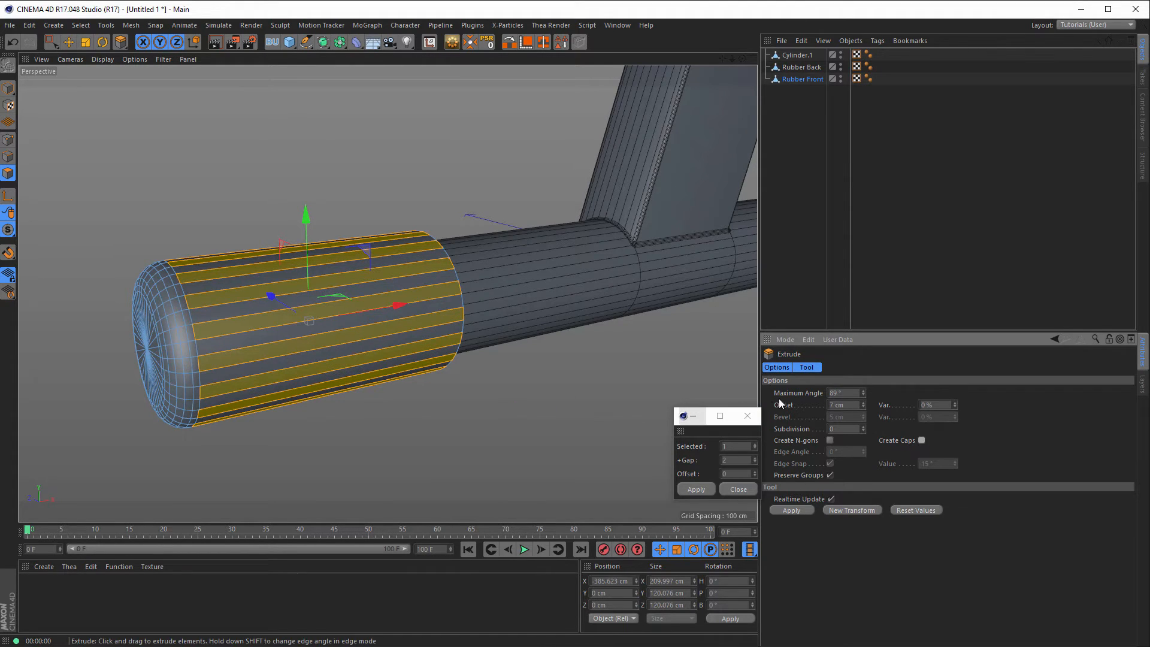
pyautogui.click(855, 407)
pyautogui.press('Return')
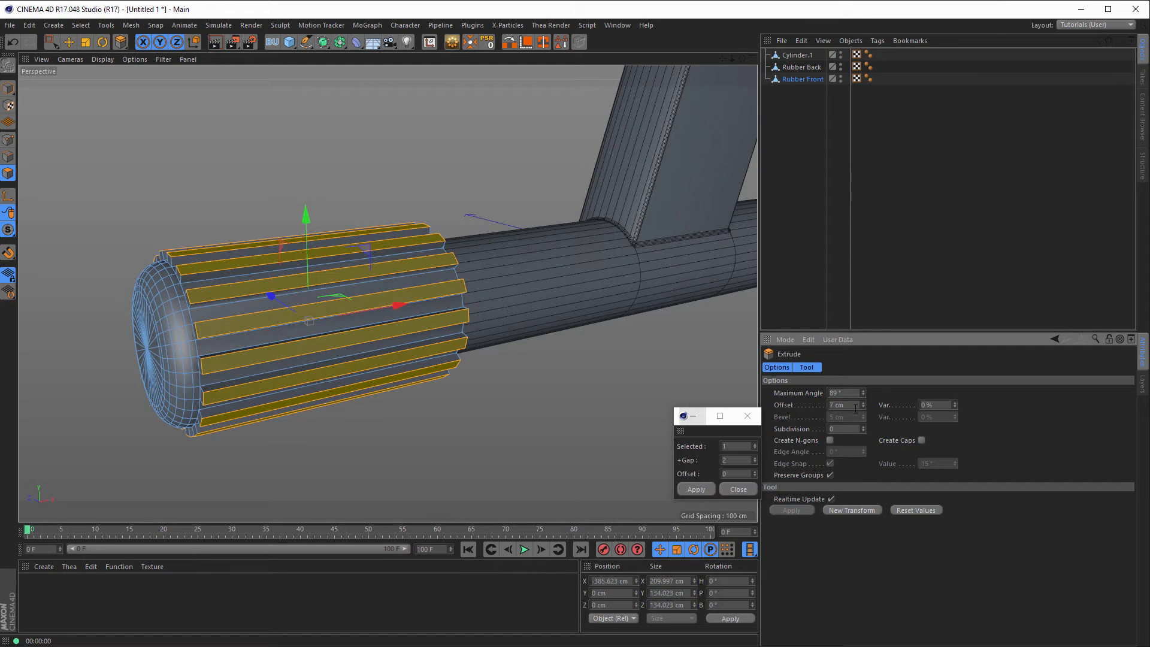
# Loop-select Rubber Back's side polygons, reduce them to alternating ones with Selected 1 and Gap 2, and extrude them 7 cm without caps
pyautogui.scroll(-5, 285, 304)
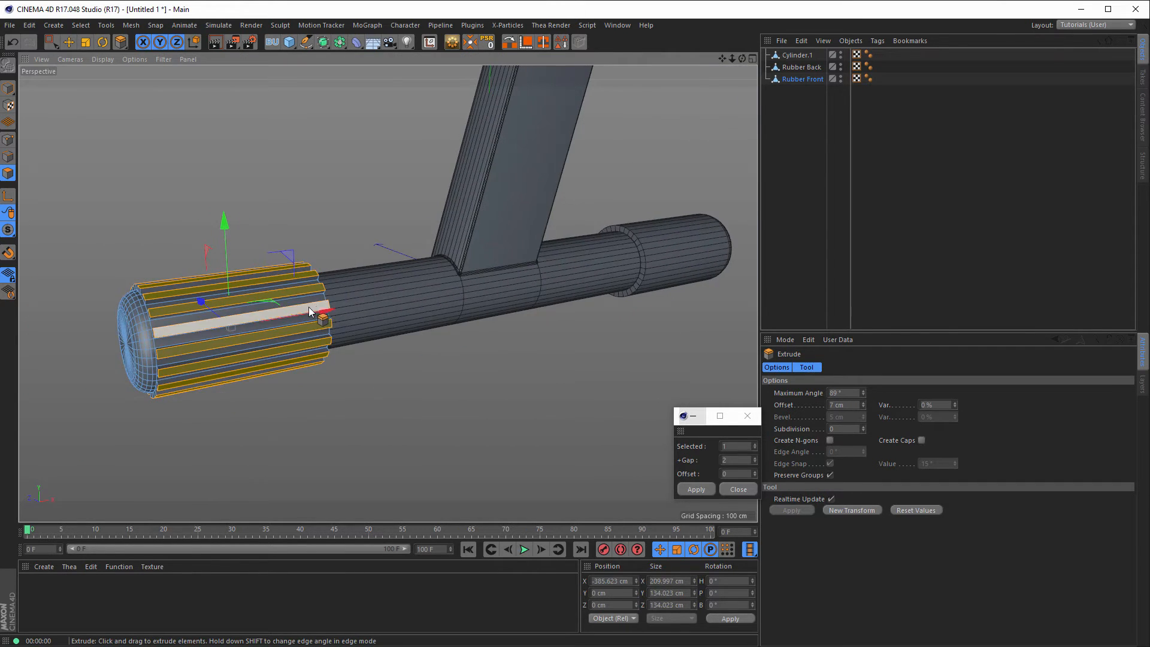
pyautogui.keyDown('alt'); pyautogui.moveTo(308, 307); pyautogui.dragTo(448, 297, button='middle'); pyautogui.keyUp('alt')
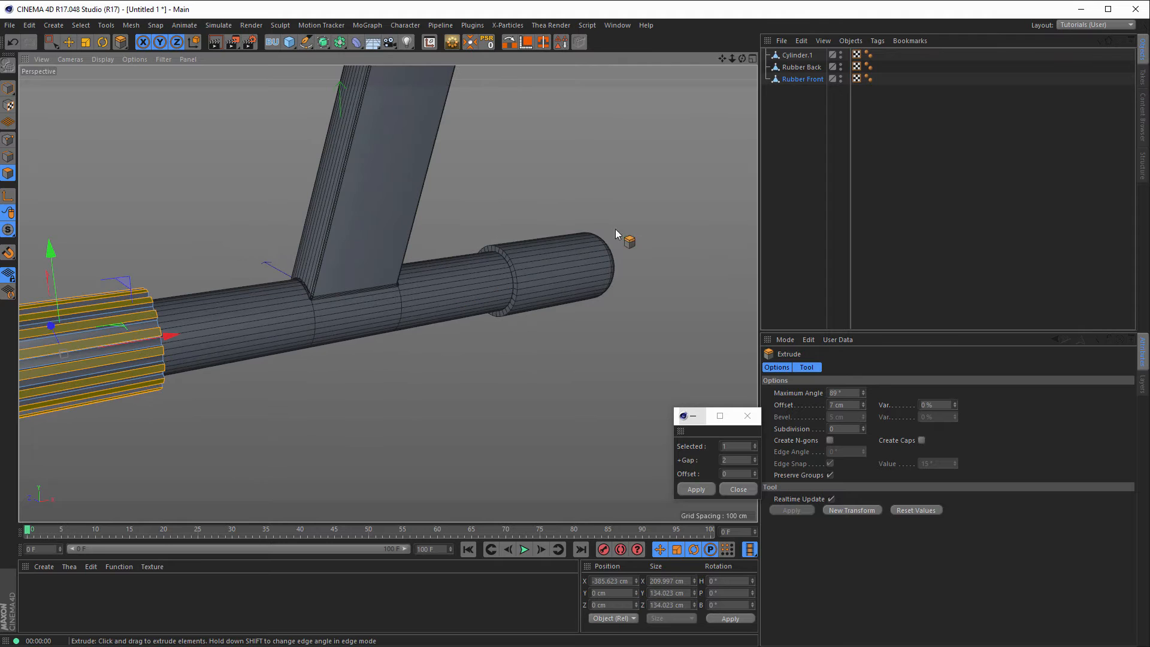
pyautogui.click(813, 67)
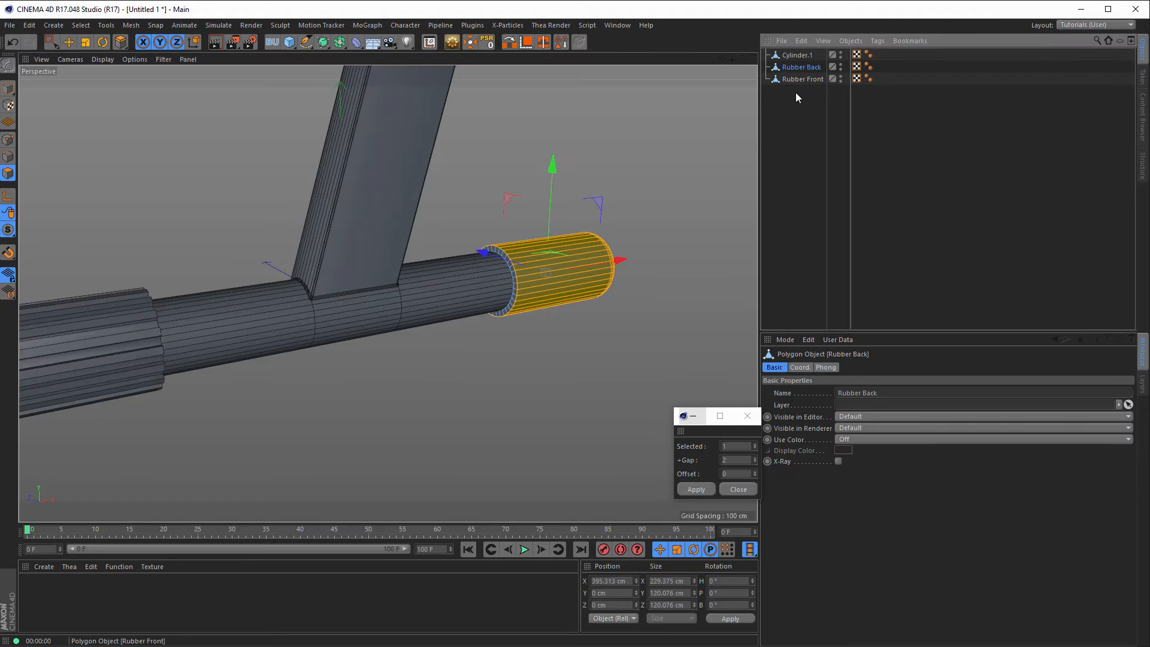
pyautogui.scroll(3, 635, 254)
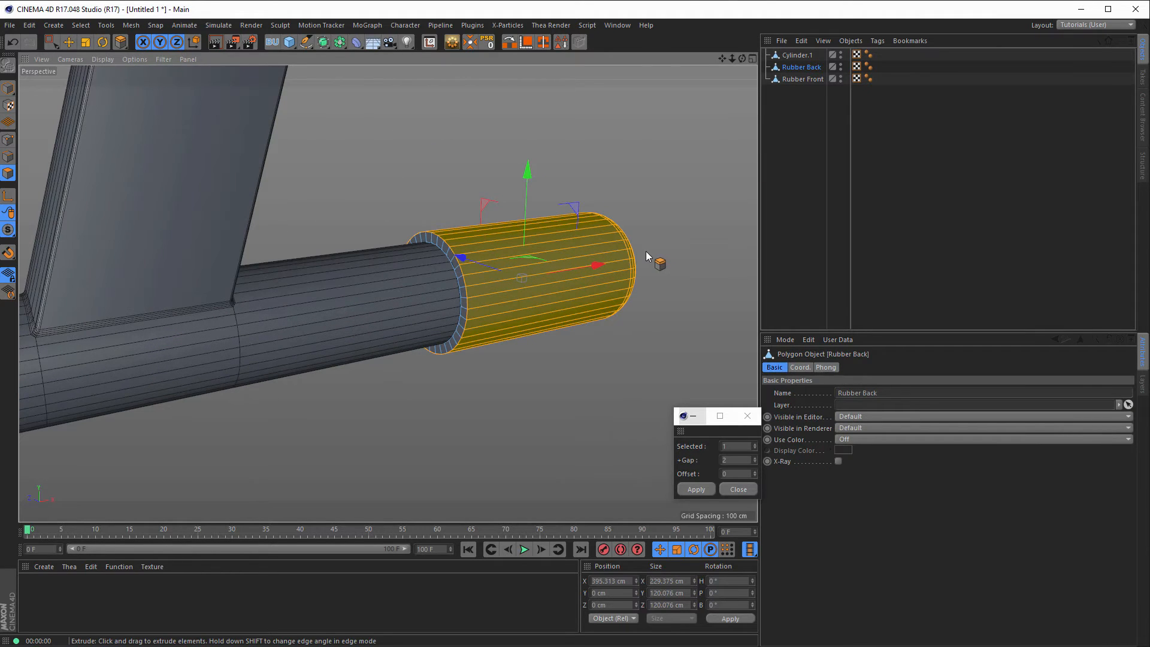
pyautogui.press('u')
pyautogui.press('l')
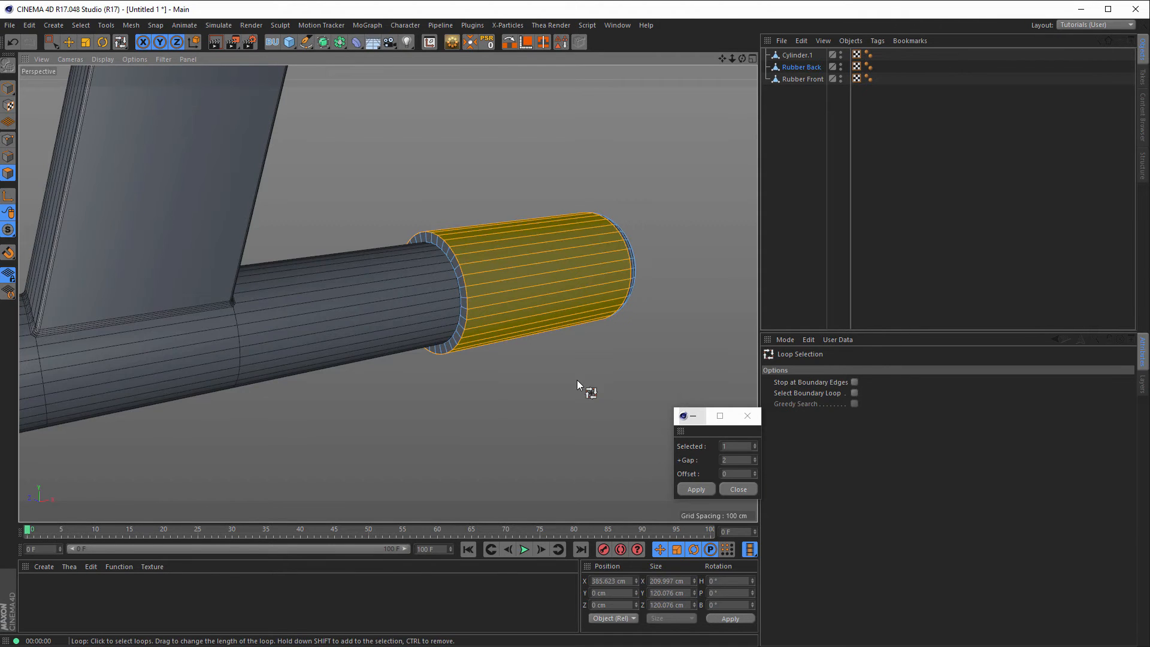
pyautogui.click(697, 493)
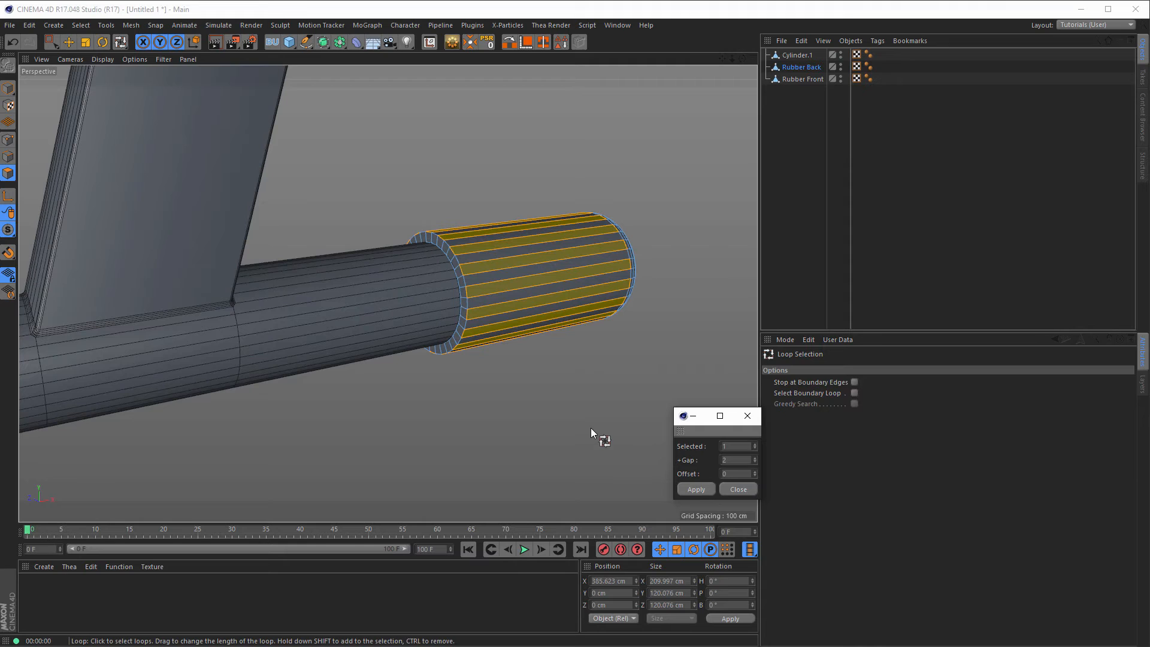
pyautogui.press('d')
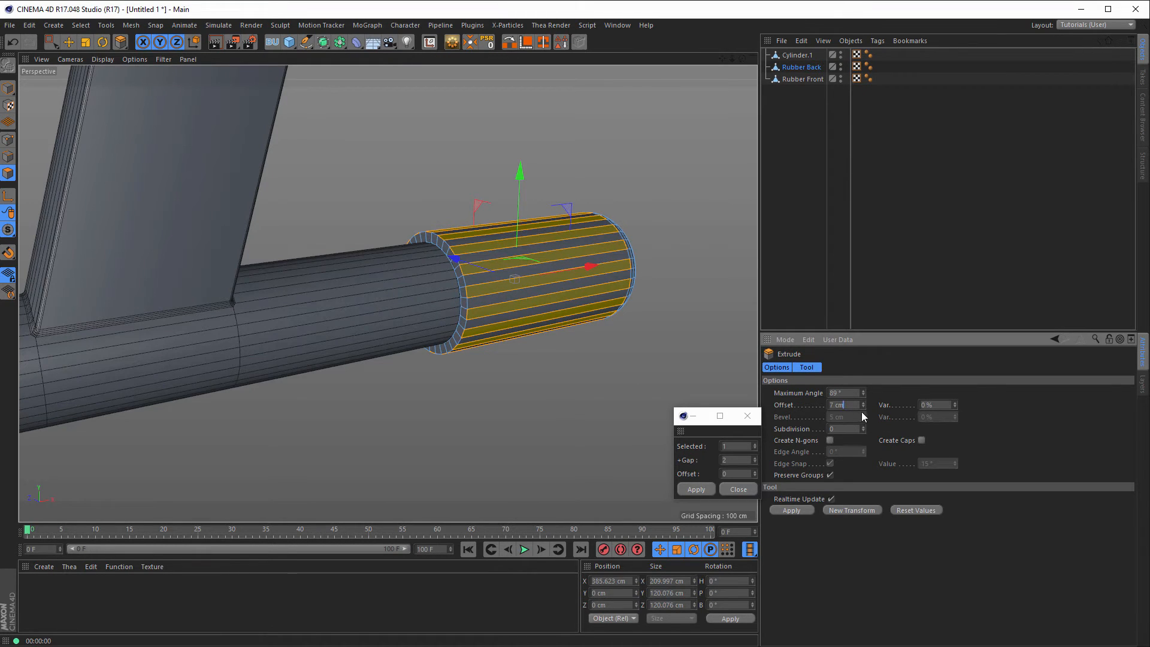
pyautogui.press('Return')
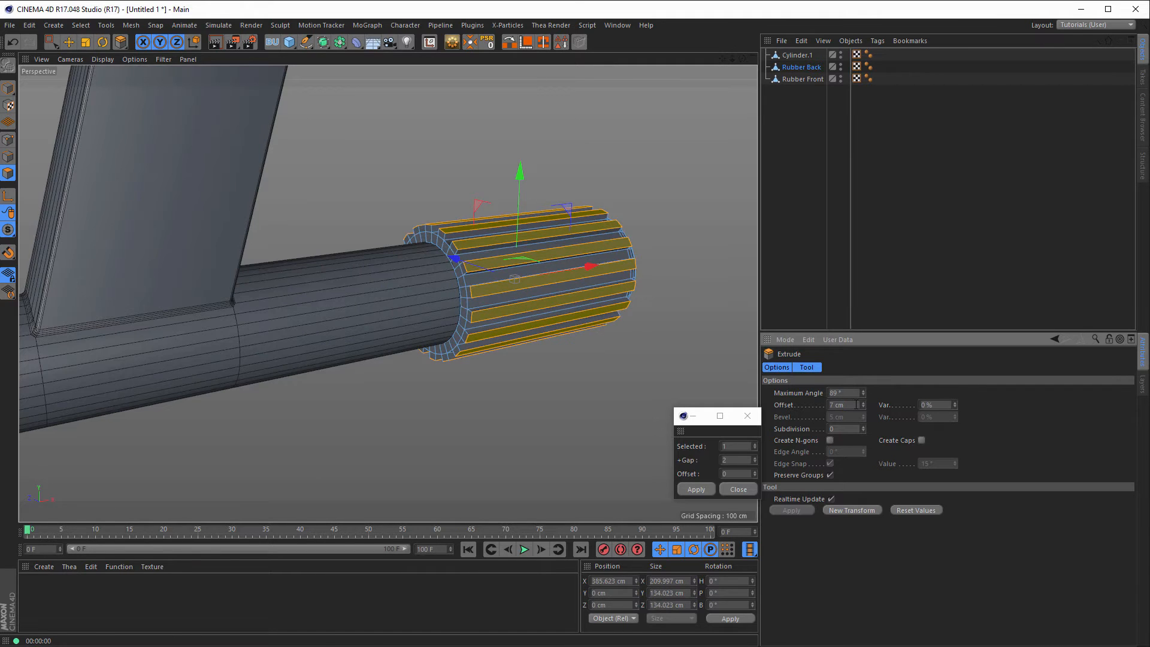
# Select all the hard edges of the raised ribs on Rubber Front in edge mode with Phong Break Selection
pyautogui.scroll(3, 505, 276)
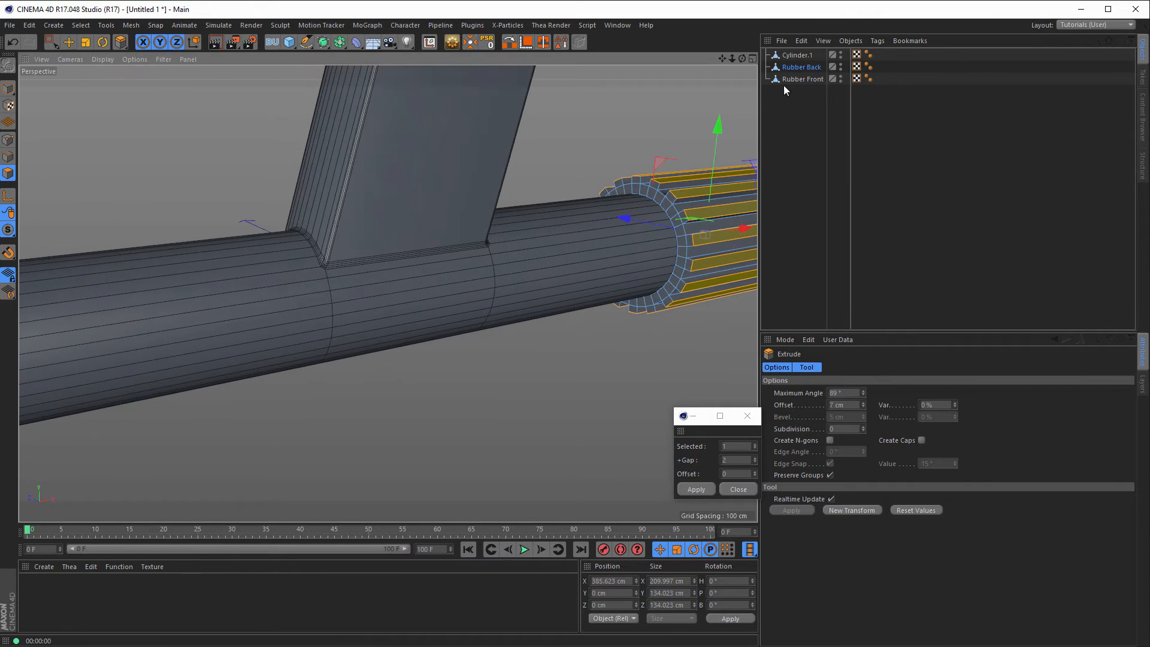
pyautogui.click(809, 79)
pyautogui.scroll(-5, 426, 268)
pyautogui.moveTo(324, 282)
pyautogui.keyDown('alt'); pyautogui.mouseDown()
pyautogui.moveTo(243, 300)
pyautogui.moveTo(321, 283)
pyautogui.mouseUp(); pyautogui.keyUp('alt')
pyautogui.scroll(3, 282, 264)
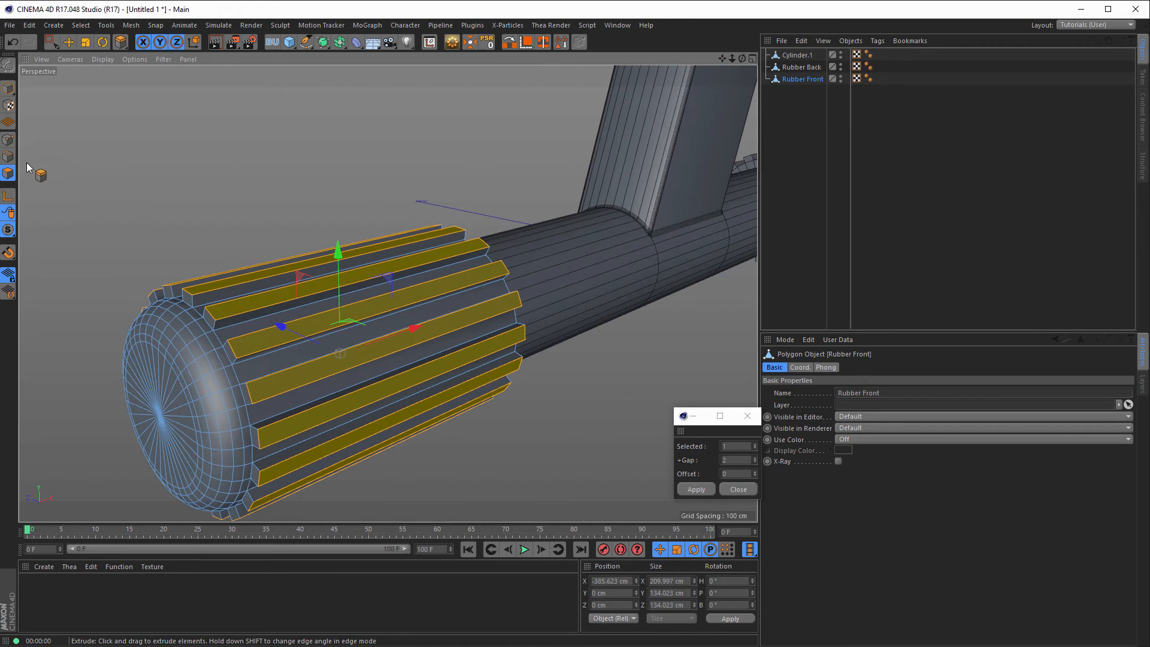
pyautogui.click(9, 157)
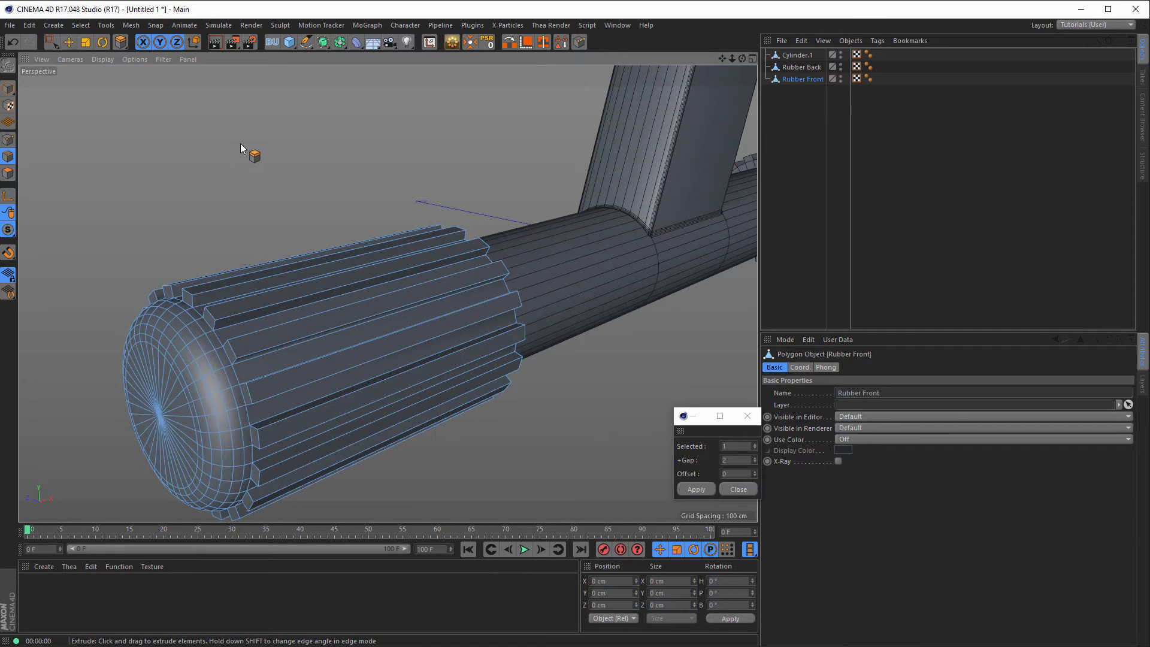
pyautogui.press('v')
pyautogui.press('v')
pyautogui.moveTo(275, 103)
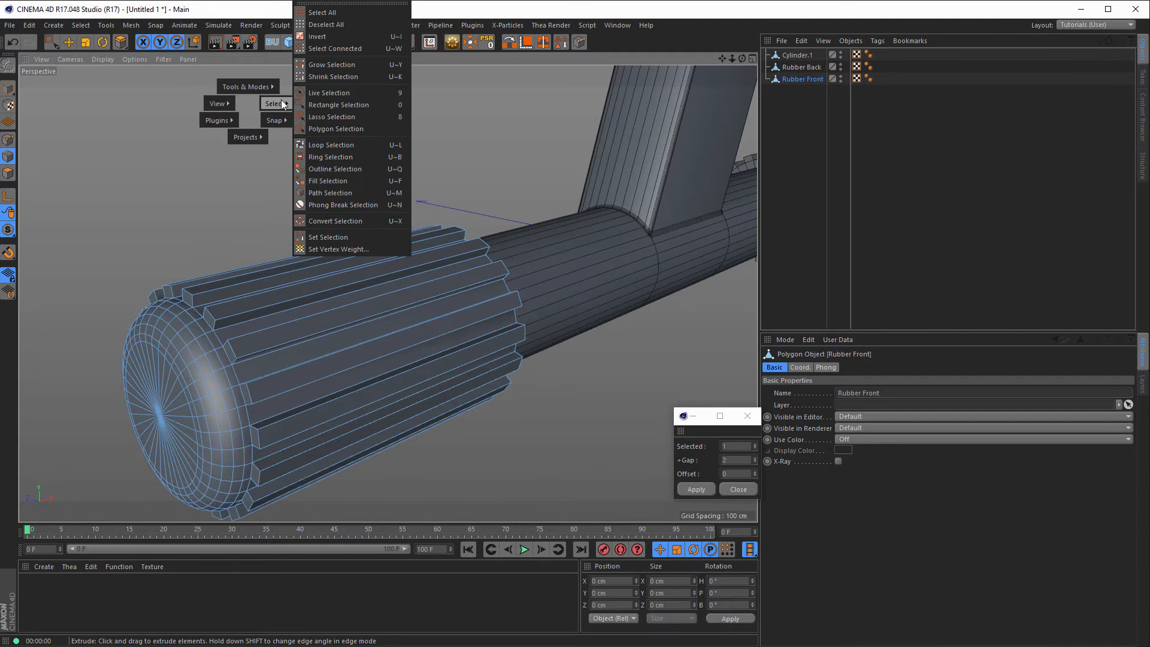
pyautogui.click(323, 205)
pyautogui.keyDown('alt'); pyautogui.moveTo(359, 323); pyautogui.dragTo(252, 342); pyautogui.keyUp('alt')
pyautogui.keyDown('alt'); pyautogui.moveTo(251, 342); pyautogui.dragTo(337, 314, button='right'); pyautogui.keyUp('alt')
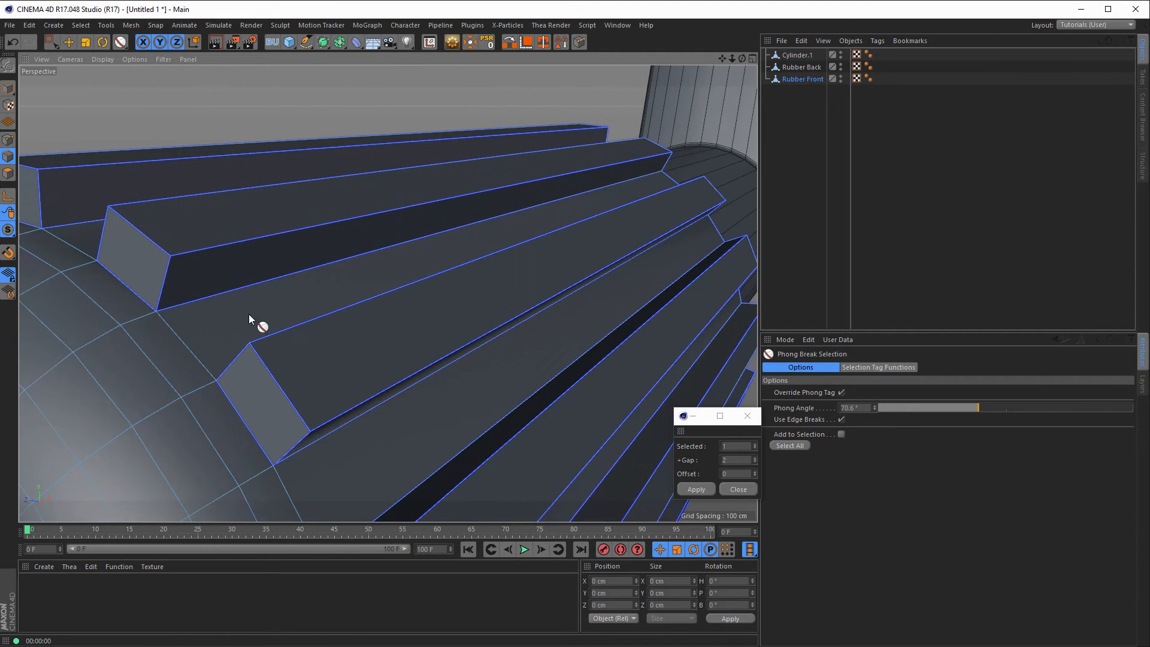
pyautogui.scroll(5, 202, 314)
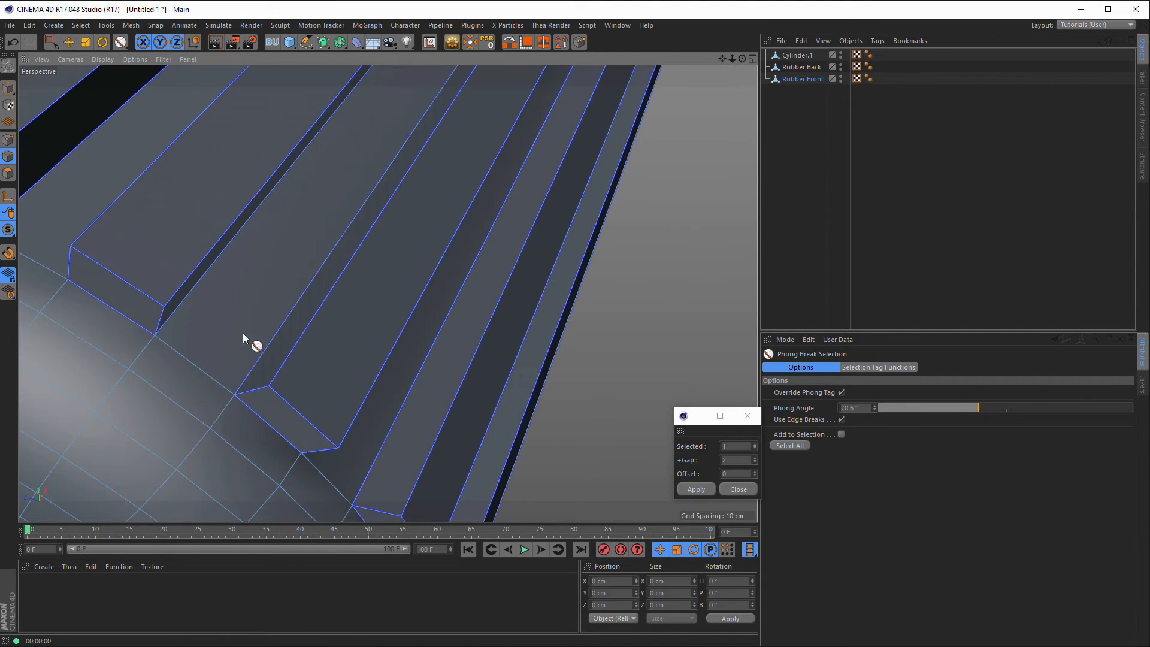
pyautogui.keyDown('alt'); pyautogui.moveTo(239, 324); pyautogui.dragTo(308, 269); pyautogui.keyUp('alt')
pyautogui.scroll(-5, 316, 367)
pyautogui.click(290, 270)
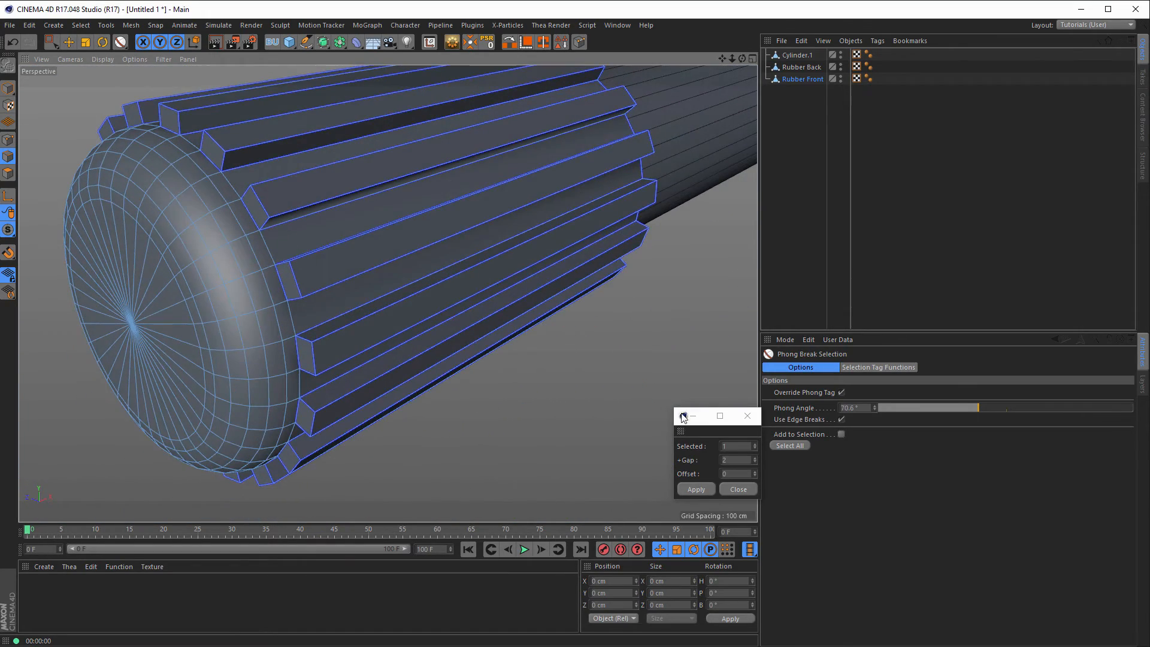
pyautogui.click(792, 446)
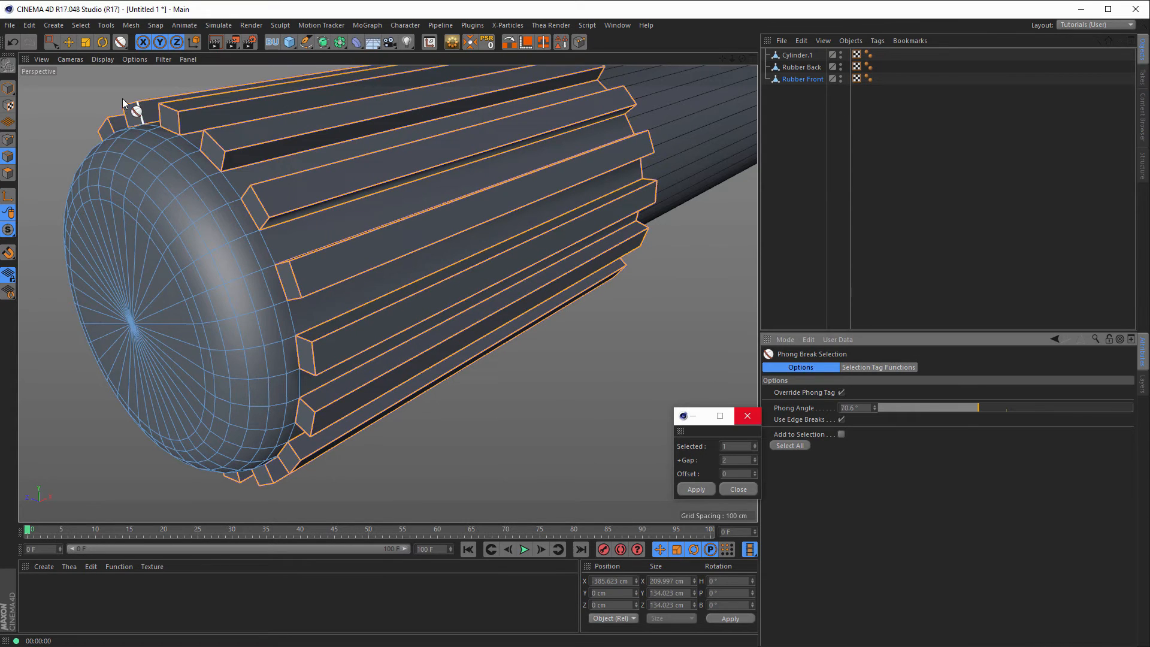
# Bevel the selected rib edges of Rubber Front by about 1.4 cm
pyautogui.click(51, 42)
pyautogui.click(102, 61)
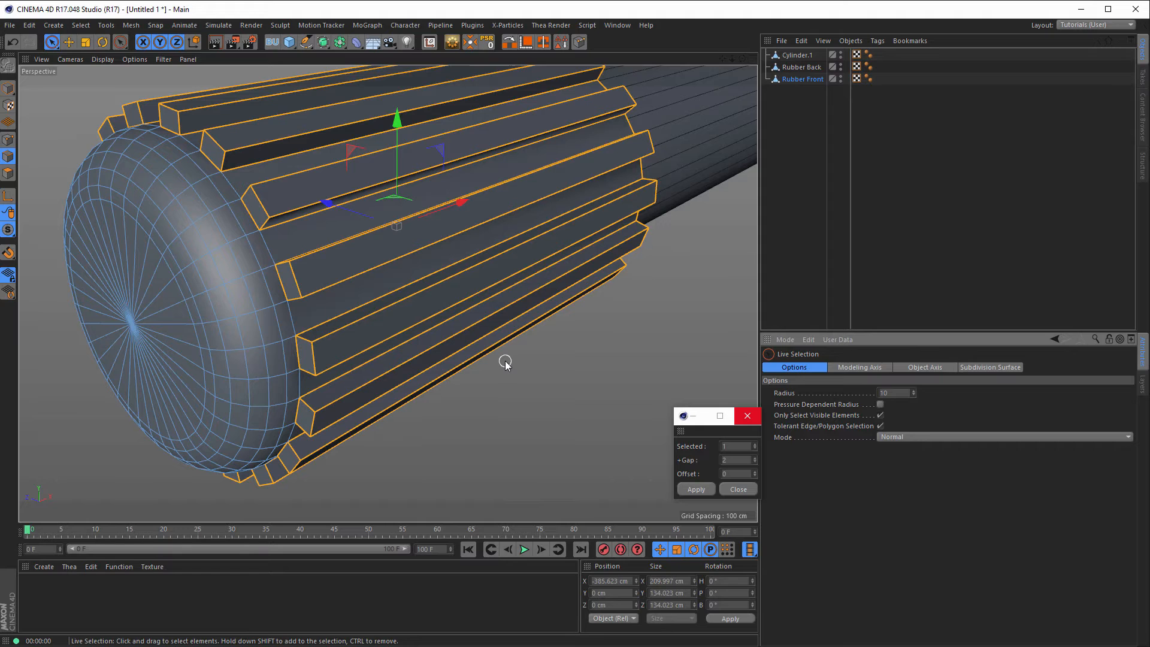
pyautogui.press('m')
pyautogui.press('s')
pyautogui.keyDown('alt'); pyautogui.moveTo(300, 277); pyautogui.dragTo(577, 430, button='right'); pyautogui.keyUp('alt')
pyautogui.moveTo(547, 436); pyautogui.dragTo(513, 437)
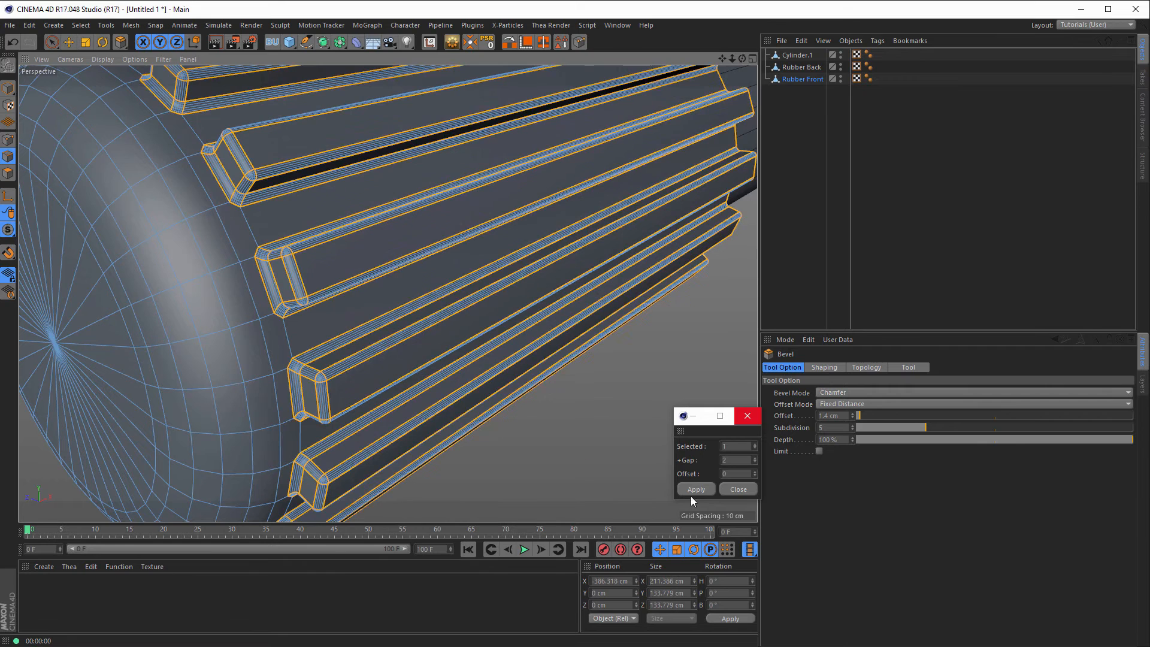
# Set the Rubber Front bevel's offset to 1.5 cm and its subdivision to 3
pyautogui.write('1')
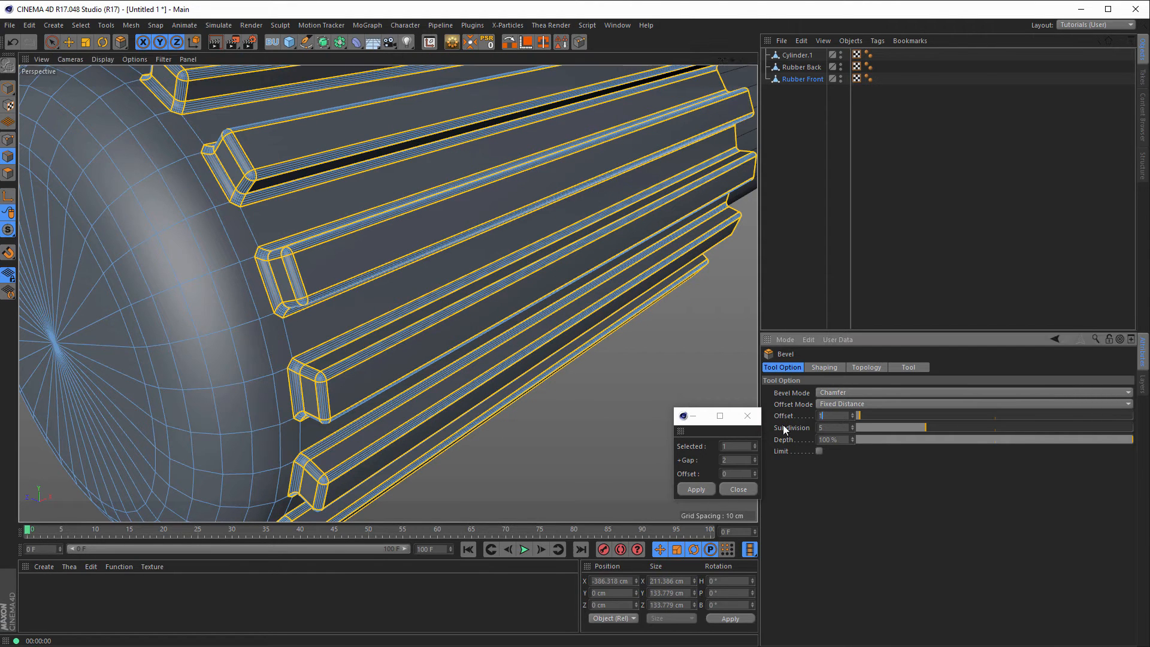
pyautogui.write(',5')
pyautogui.press('Tab')
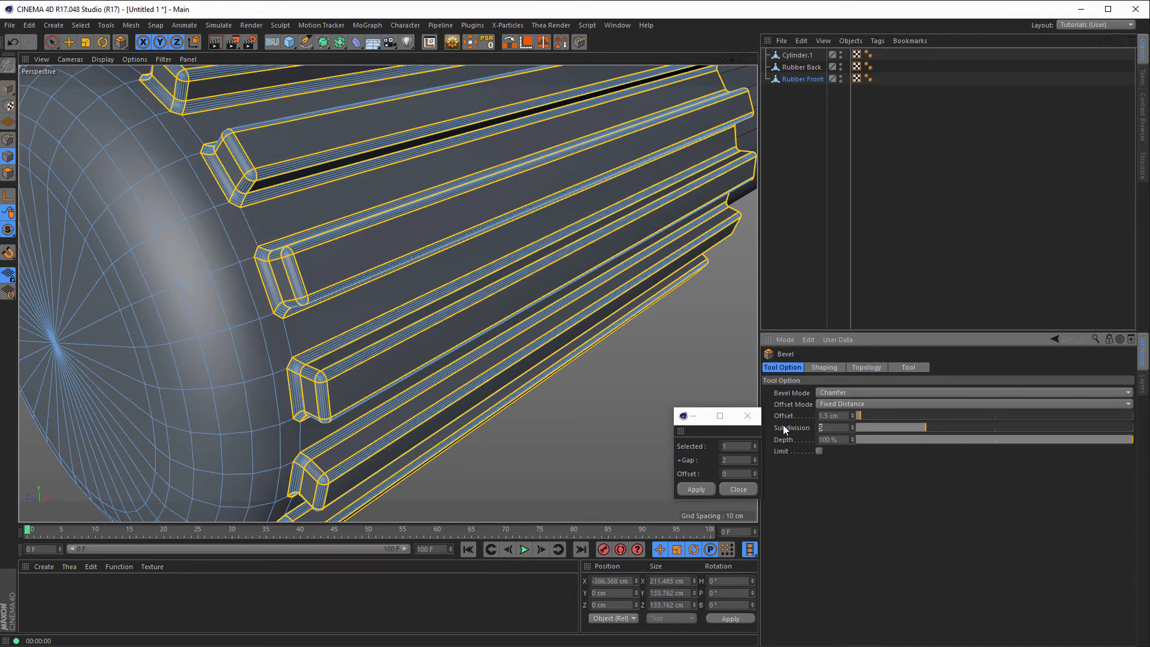
pyautogui.write('3')
pyautogui.press('Return')
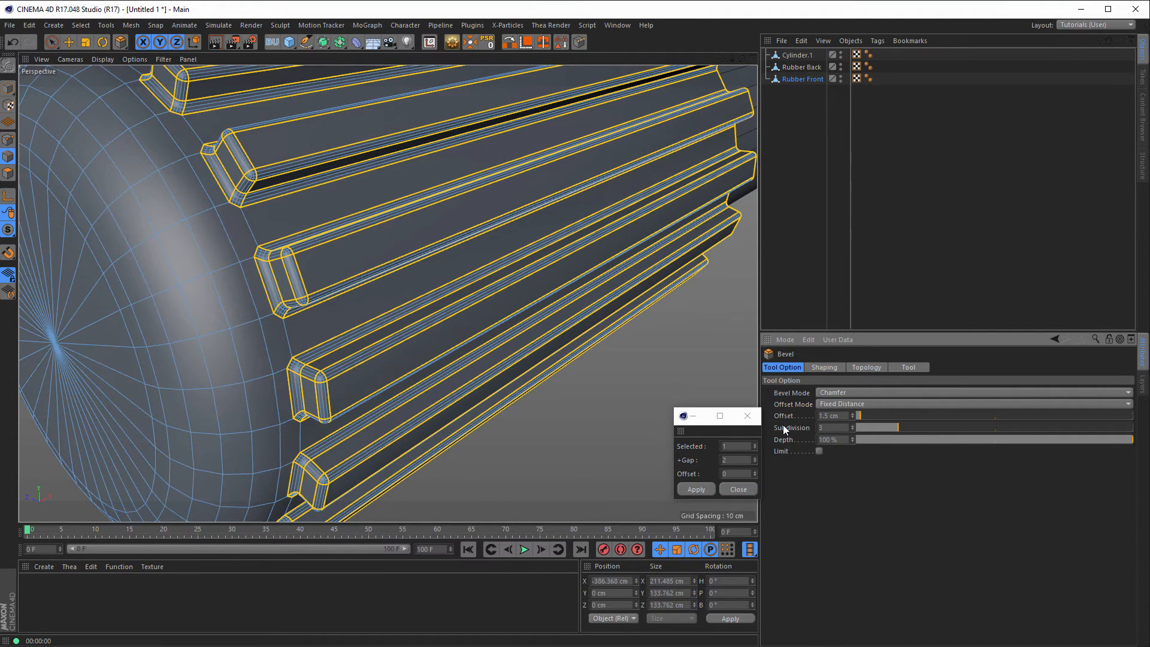
pyautogui.click(883, 367)
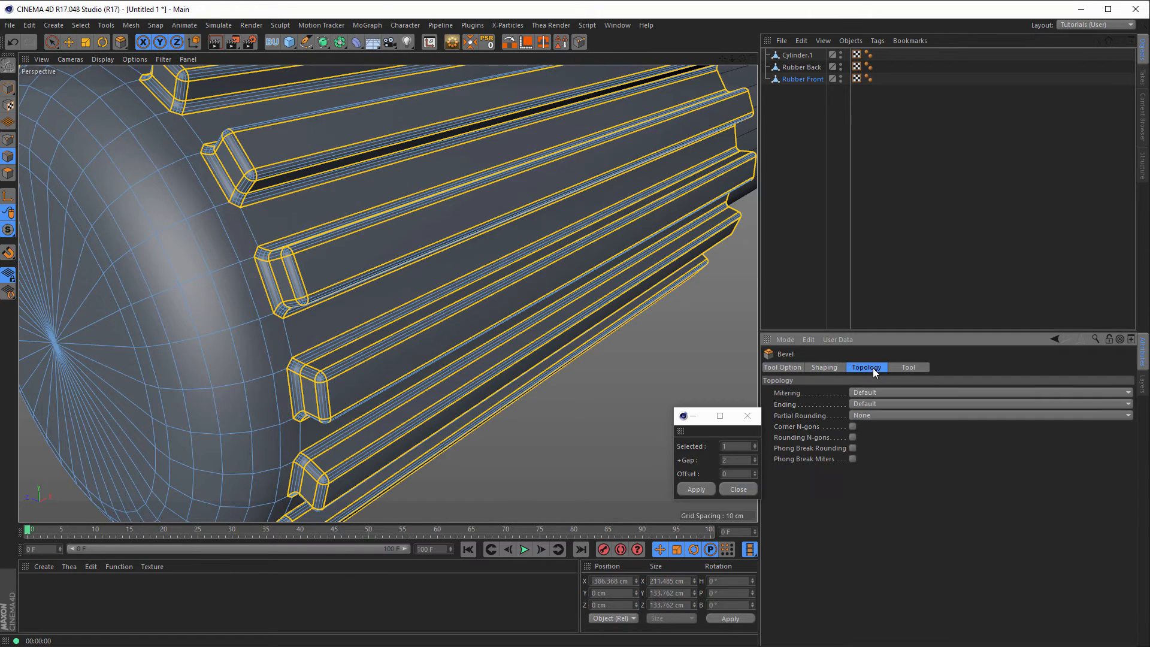
pyautogui.click(785, 367)
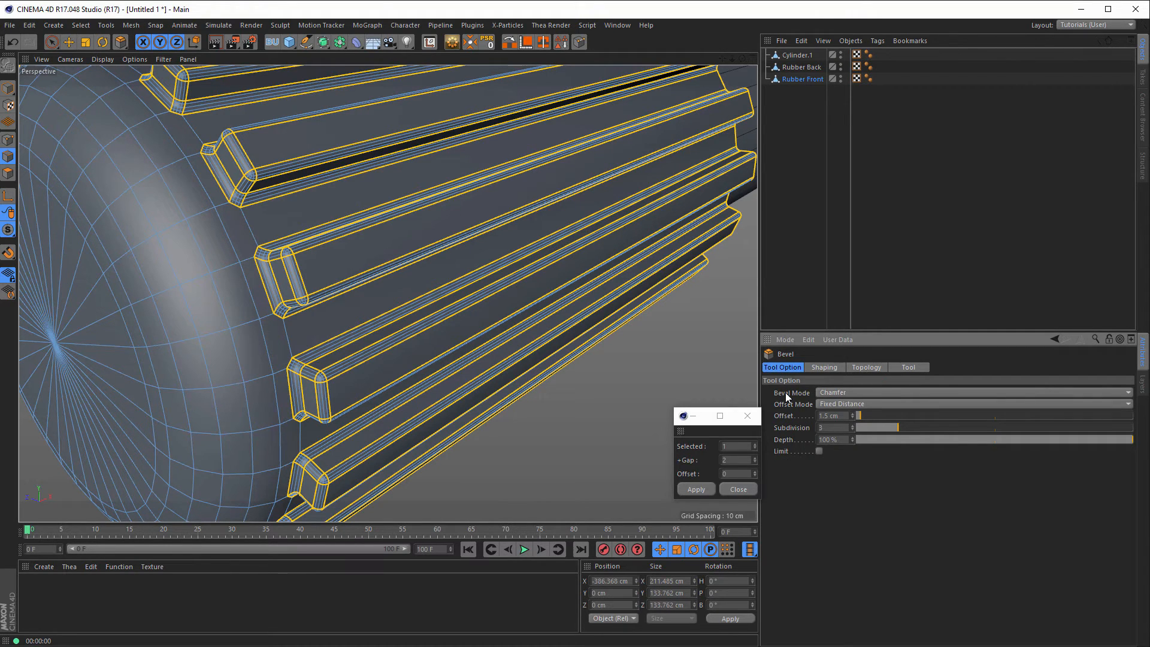
# Examine the beveled ribs of Rubber Front from the outer end and from the inner rim around the foot cylinder
pyautogui.keyDown('alt'); pyautogui.moveTo(444, 310); pyautogui.dragTo(521, 210); pyautogui.keyUp('alt')
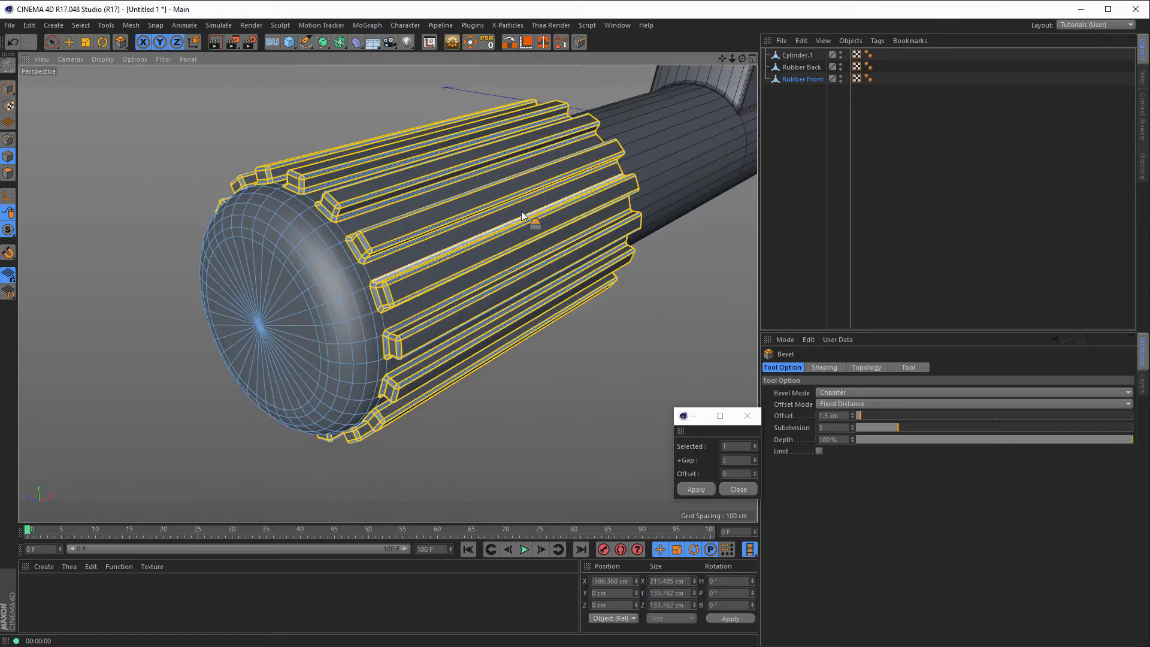
pyautogui.keyDown('alt'); pyautogui.moveTo(521, 211); pyautogui.dragTo(388, 304, button='middle'); pyautogui.keyUp('alt')
pyautogui.keyDown('alt'); pyautogui.moveTo(388, 303); pyautogui.dragTo(574, 347); pyautogui.keyUp('alt')
pyautogui.scroll(6, 450, 336)
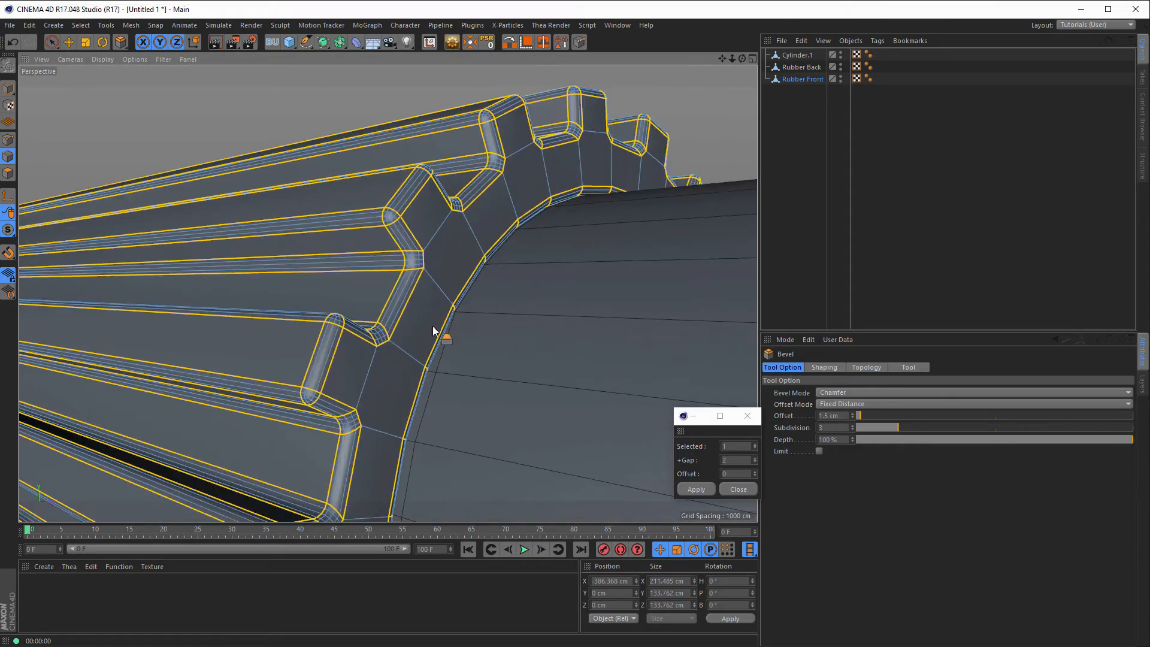
pyautogui.scroll(-4, 433, 330)
pyautogui.scroll(4, 432, 317)
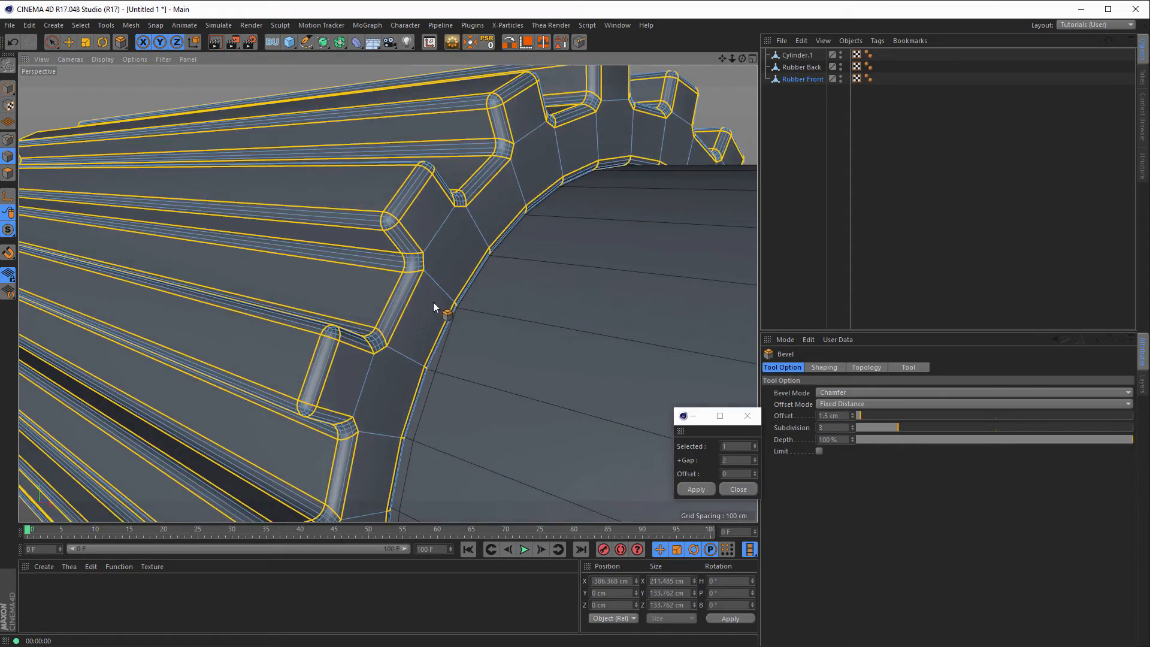
pyautogui.scroll(-6, 324, 339)
pyautogui.moveTo(386, 339)
pyautogui.keyDown('alt'); pyautogui.mouseDown()
pyautogui.moveTo(369, 341)
pyautogui.moveTo(418, 337)
pyautogui.moveTo(555, 375)
pyautogui.moveTo(426, 342)
pyautogui.moveTo(377, 349)
pyautogui.mouseUp(); pyautogui.keyUp('alt')
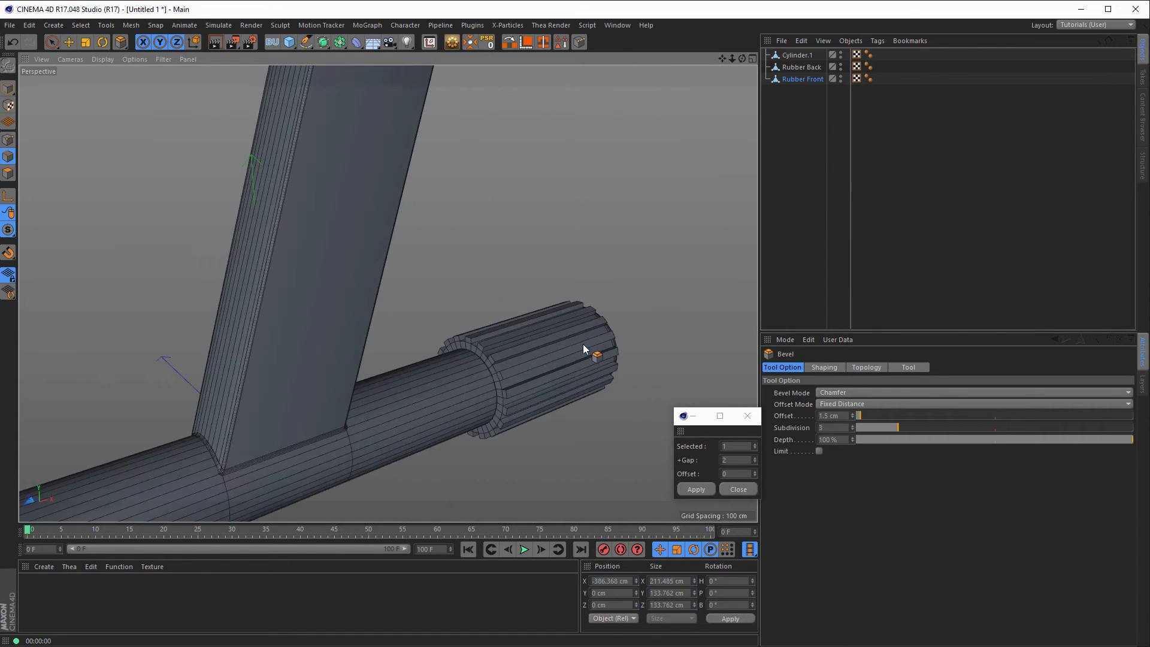
# Select all the hard edges of the raised ribs on Rubber Back with Phong Break Selection
pyautogui.click(801, 67)
pyautogui.scroll(5, 589, 356)
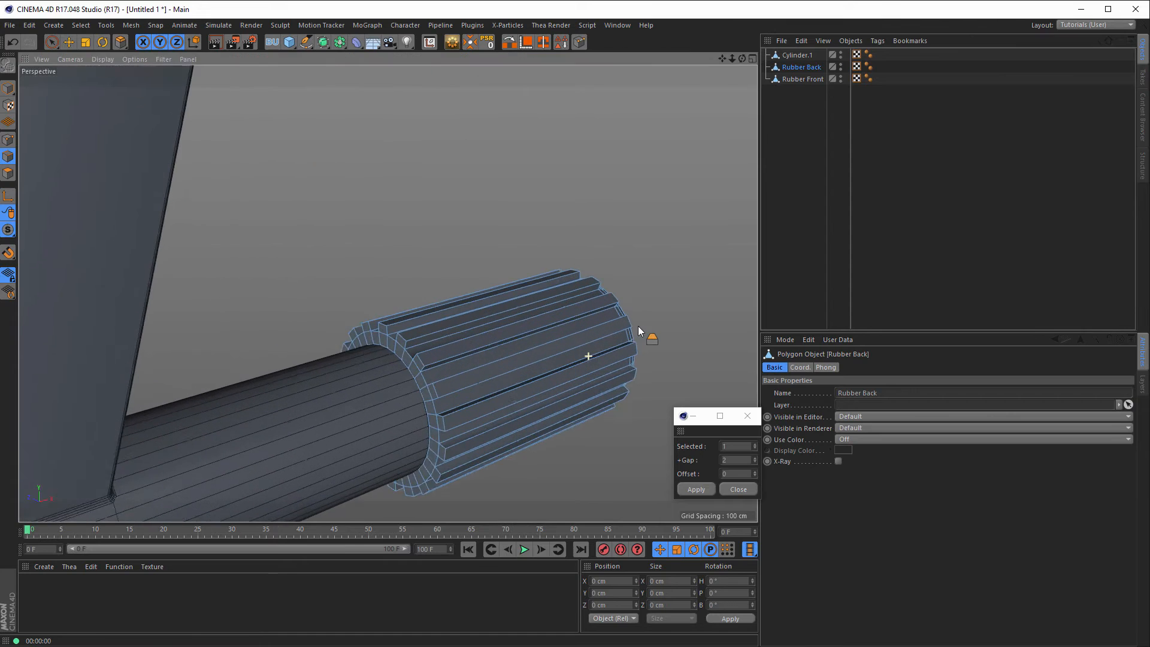
pyautogui.scroll(-3, 562, 318)
pyautogui.press('v')
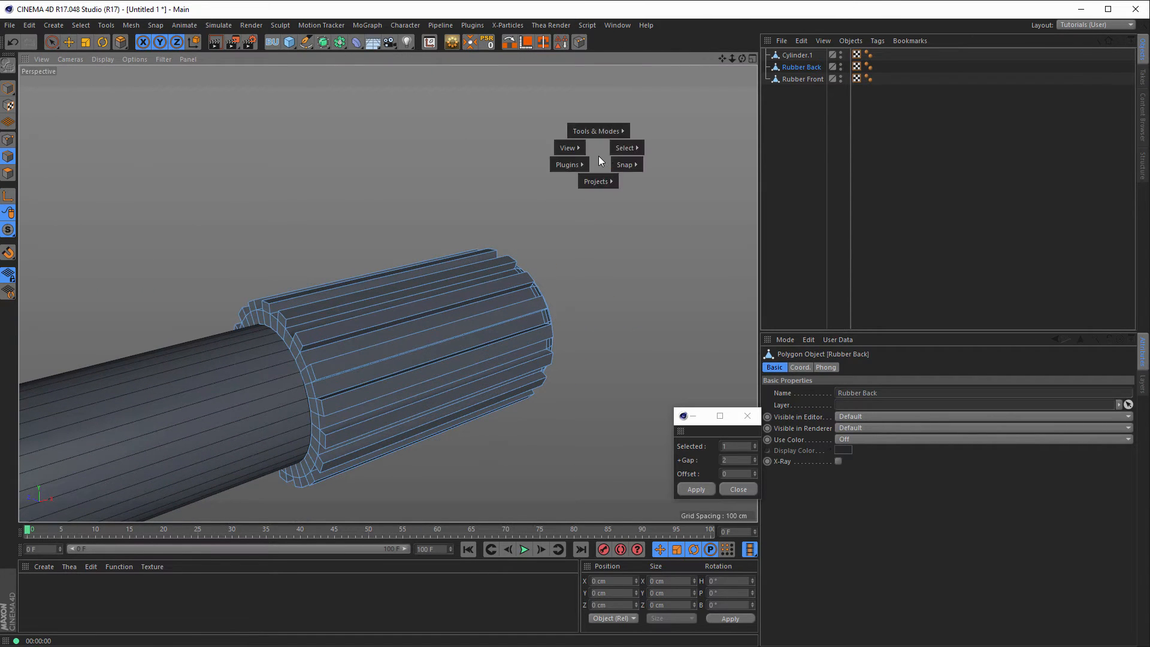
pyautogui.moveTo(625, 149)
pyautogui.click(661, 224)
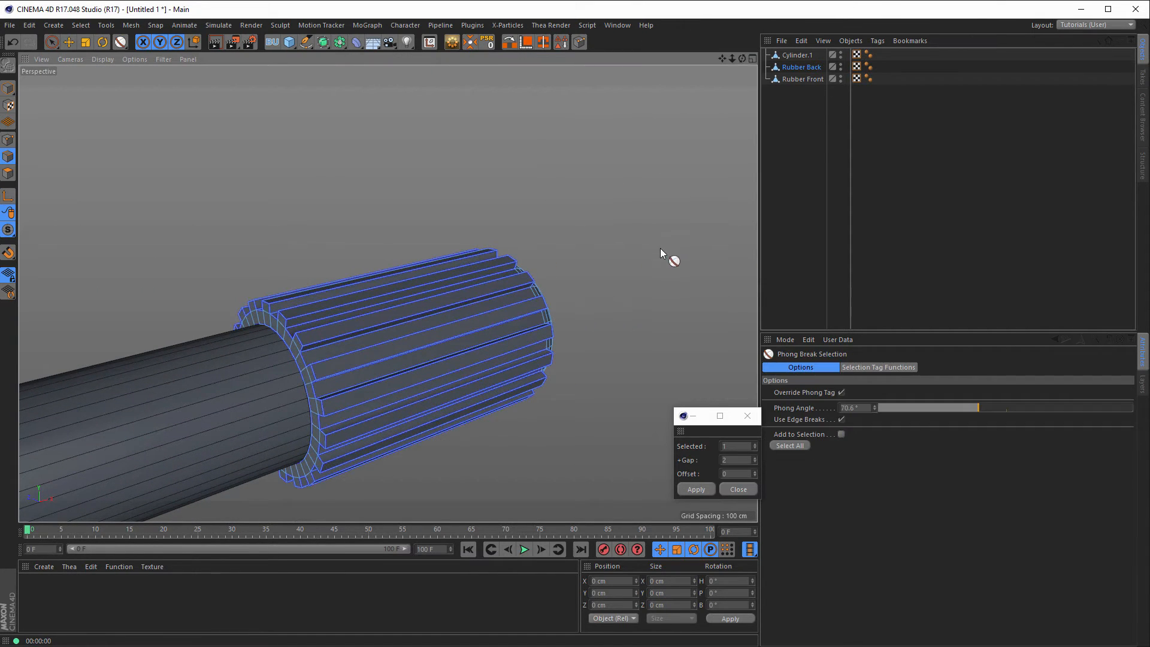
pyautogui.click(791, 446)
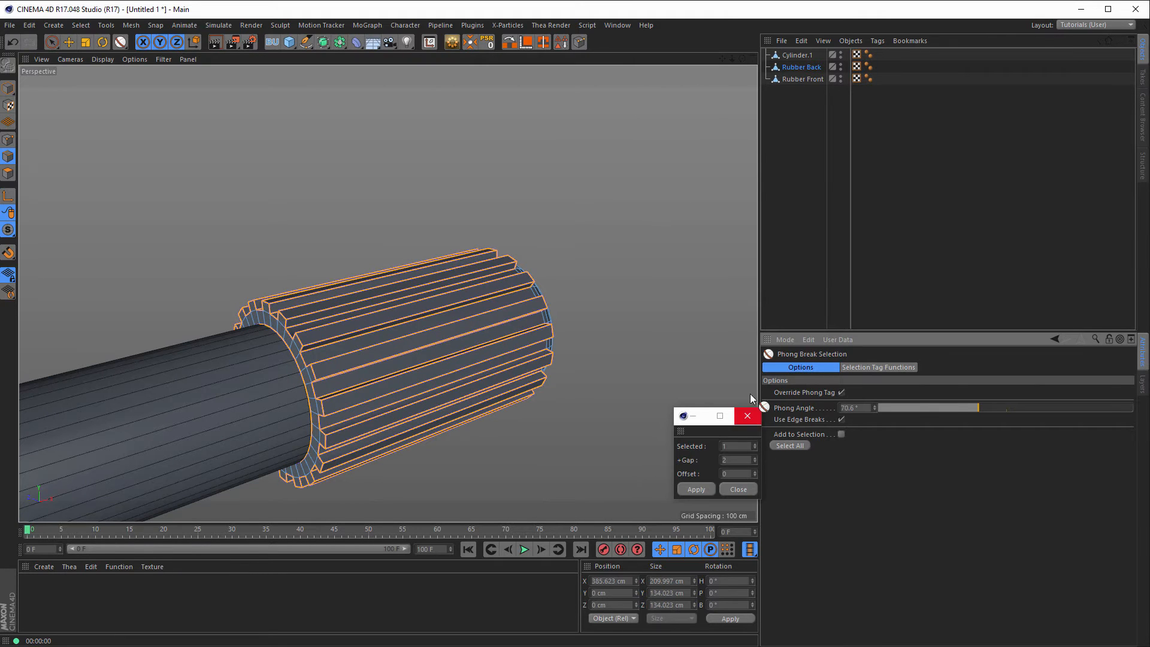
pyautogui.click(52, 42)
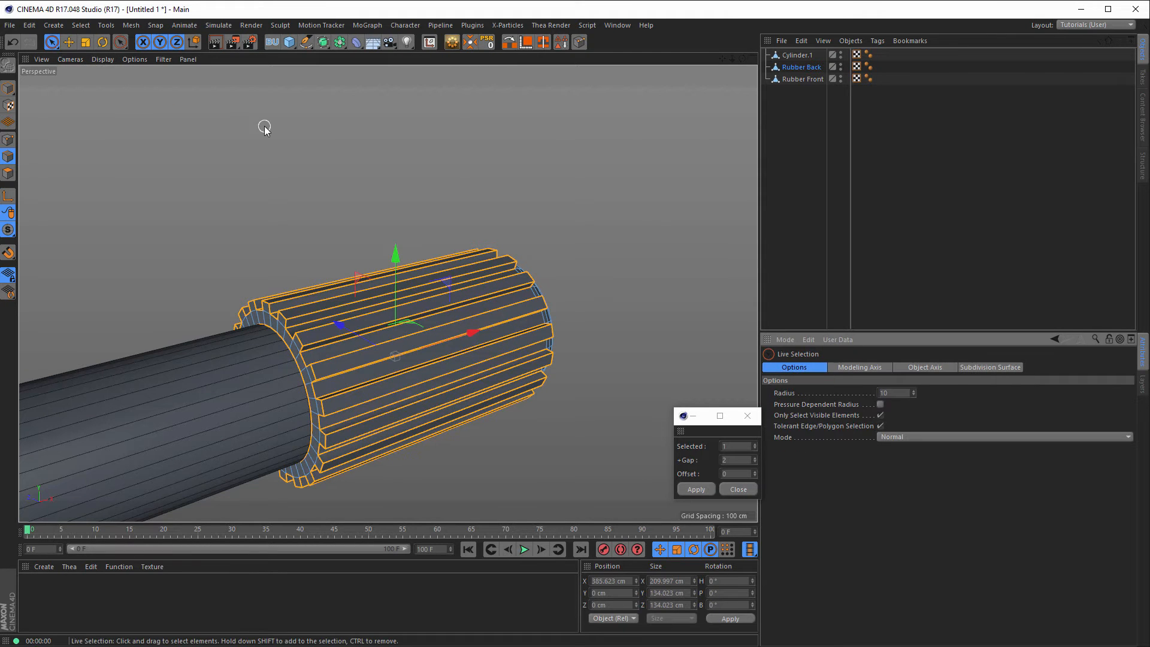
# Bevel the selected rib edges of Rubber Back with a 1.5 cm offset and 3 subdivisions
pyautogui.press('m')
pyautogui.press('s')
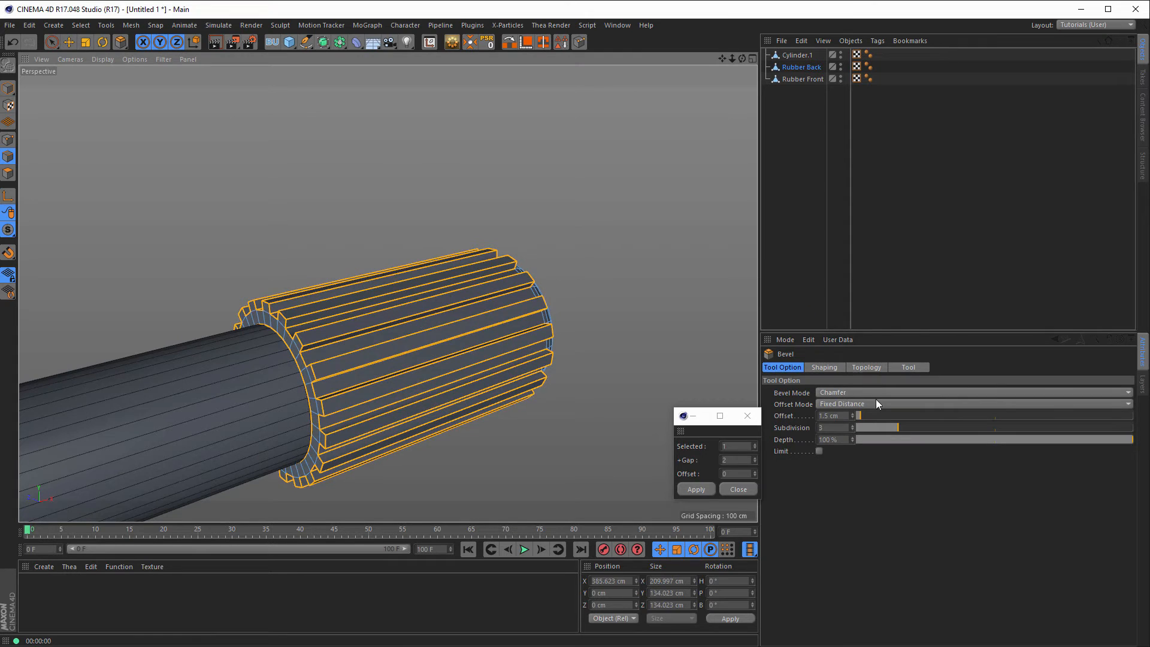
pyautogui.click(843, 415)
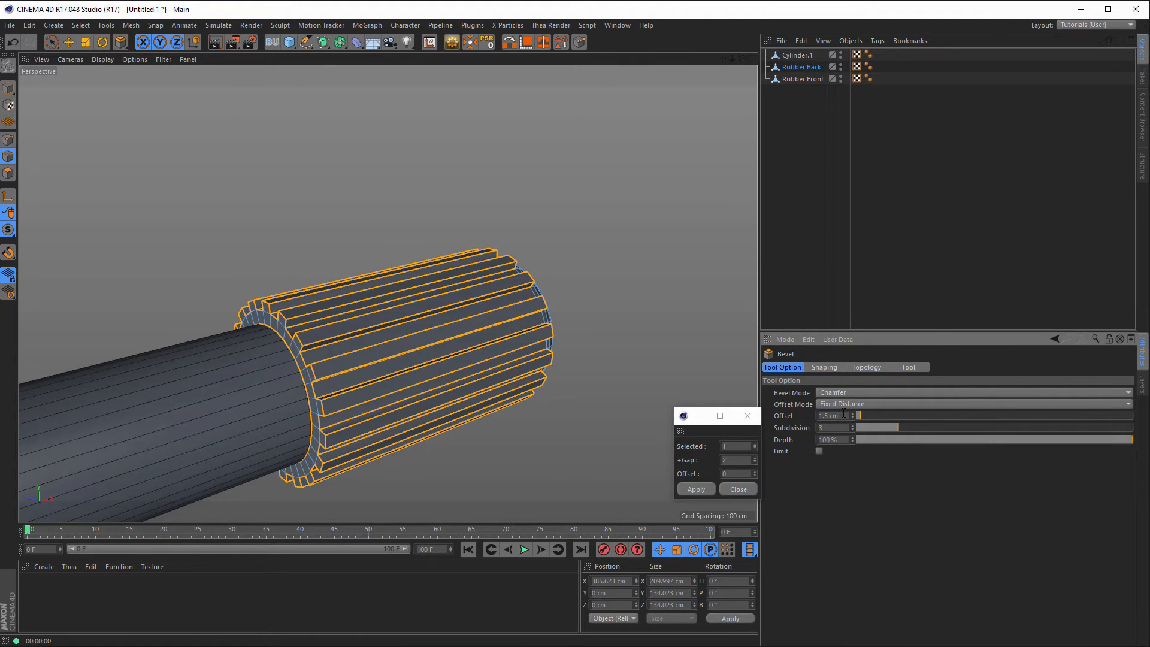
pyautogui.press('Return')
pyautogui.keyDown('alt'); pyautogui.moveTo(488, 317); pyautogui.dragTo(629, 308); pyautogui.keyUp('alt')
pyautogui.scroll(5, 705, 308)
pyautogui.keyDown('alt'); pyautogui.moveTo(580, 321); pyautogui.dragTo(491, 329, button='right'); pyautogui.keyUp('alt')
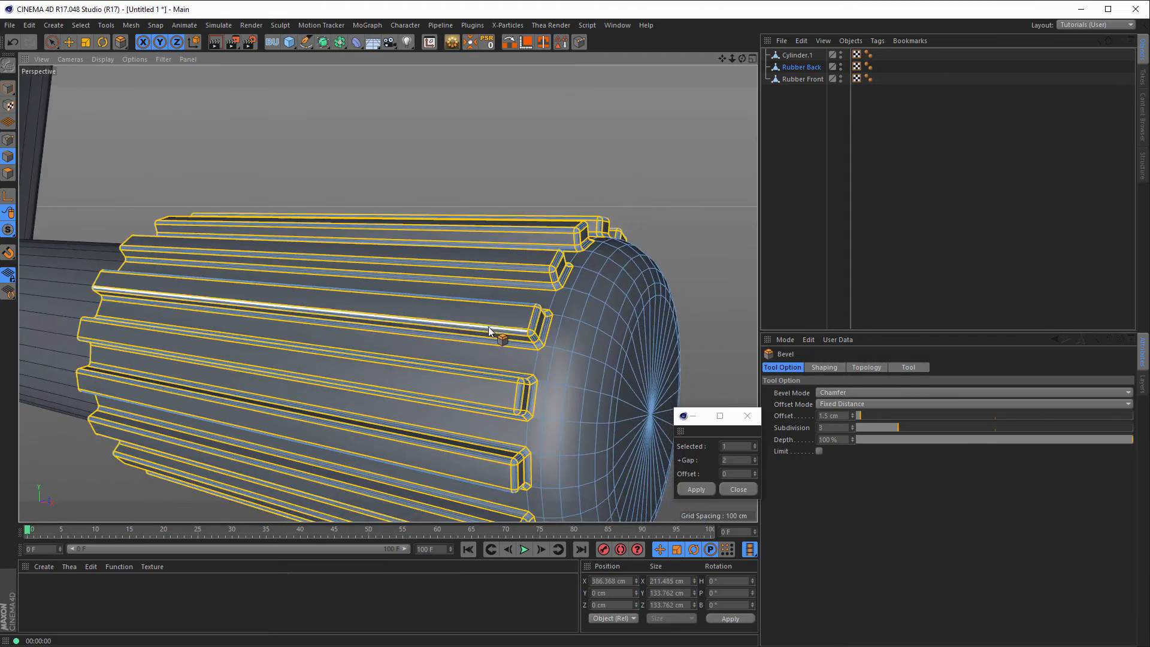
# Render previews of the whole stand and close-ups of Rubber Back to check the shading of the beveled ribs
pyautogui.keyDown('alt'); pyautogui.moveTo(489, 328); pyautogui.dragTo(602, 311, button='middle'); pyautogui.keyUp('alt')
pyautogui.keyDown('alt'); pyautogui.moveTo(381, 268); pyautogui.dragTo(175, 268); pyautogui.keyUp('alt')
pyautogui.keyDown('alt'); pyautogui.moveTo(175, 268); pyautogui.dragTo(563, 290, button='right'); pyautogui.keyUp('alt')
pyautogui.keyDown('alt'); pyautogui.moveTo(563, 290); pyautogui.dragTo(440, 315); pyautogui.keyUp('alt')
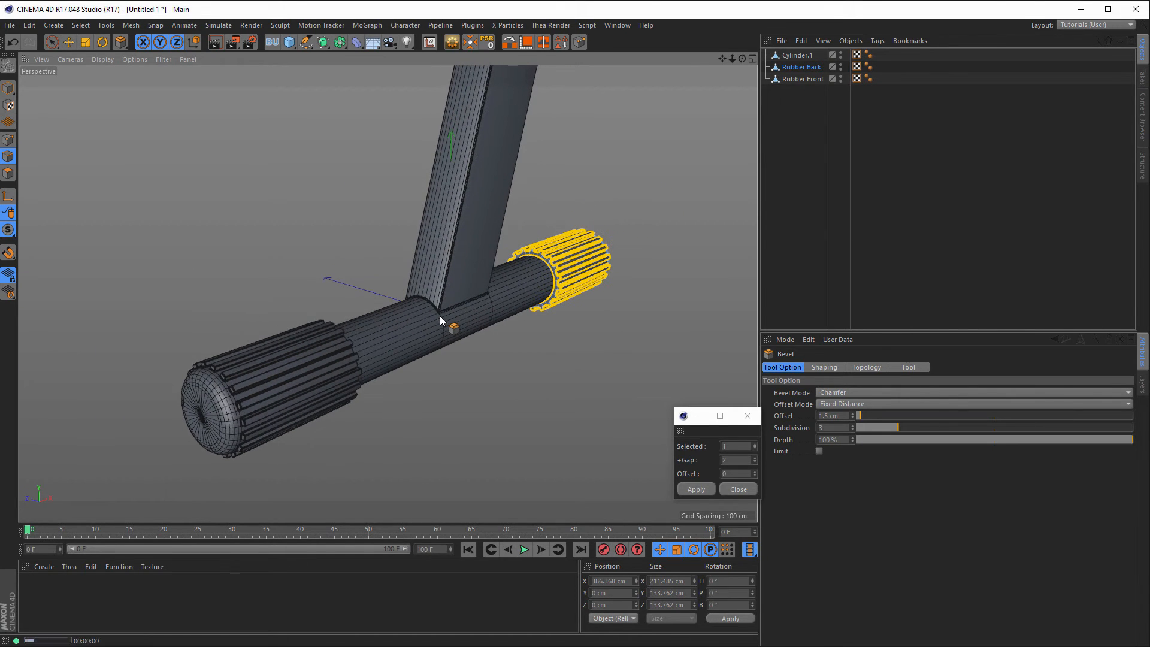
pyautogui.hotkey('ctrl', 'r')
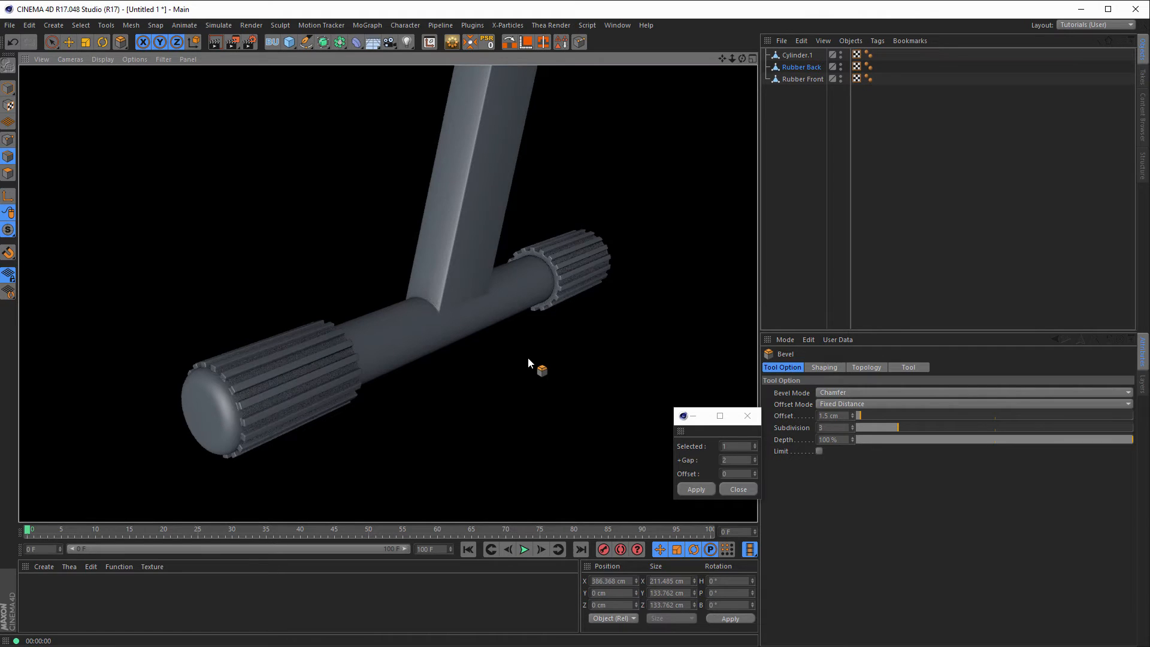
pyautogui.keyDown('alt'); pyautogui.moveTo(571, 301); pyautogui.dragTo(721, 237, button='right'); pyautogui.keyUp('alt')
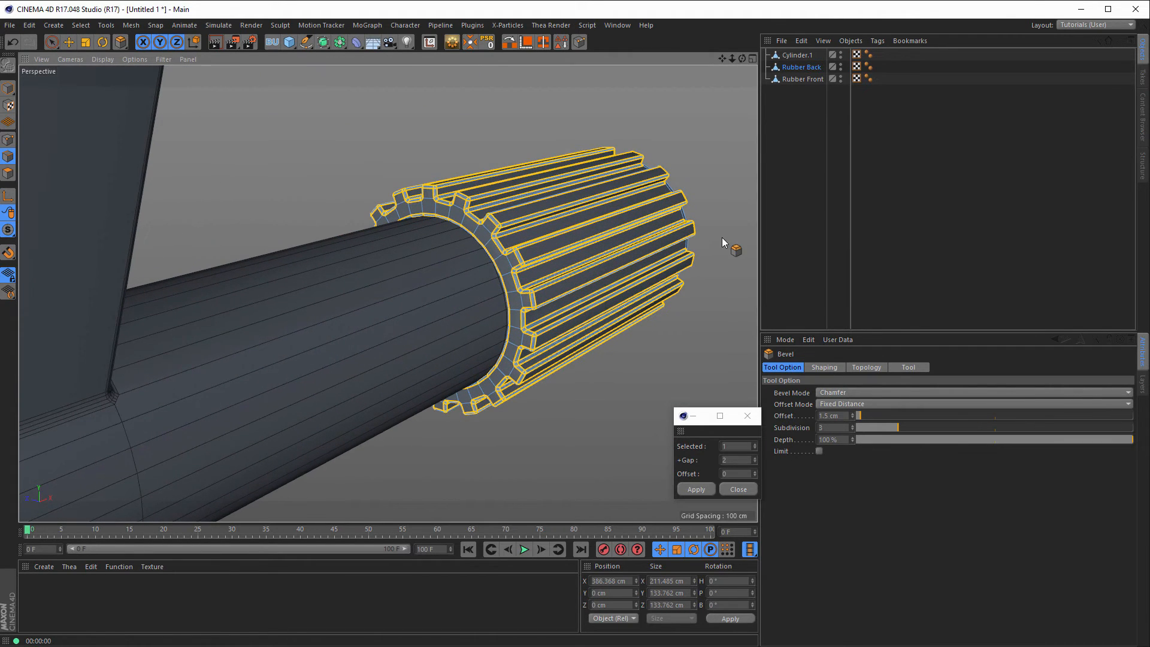
pyautogui.hotkey('ctrl', 'r')
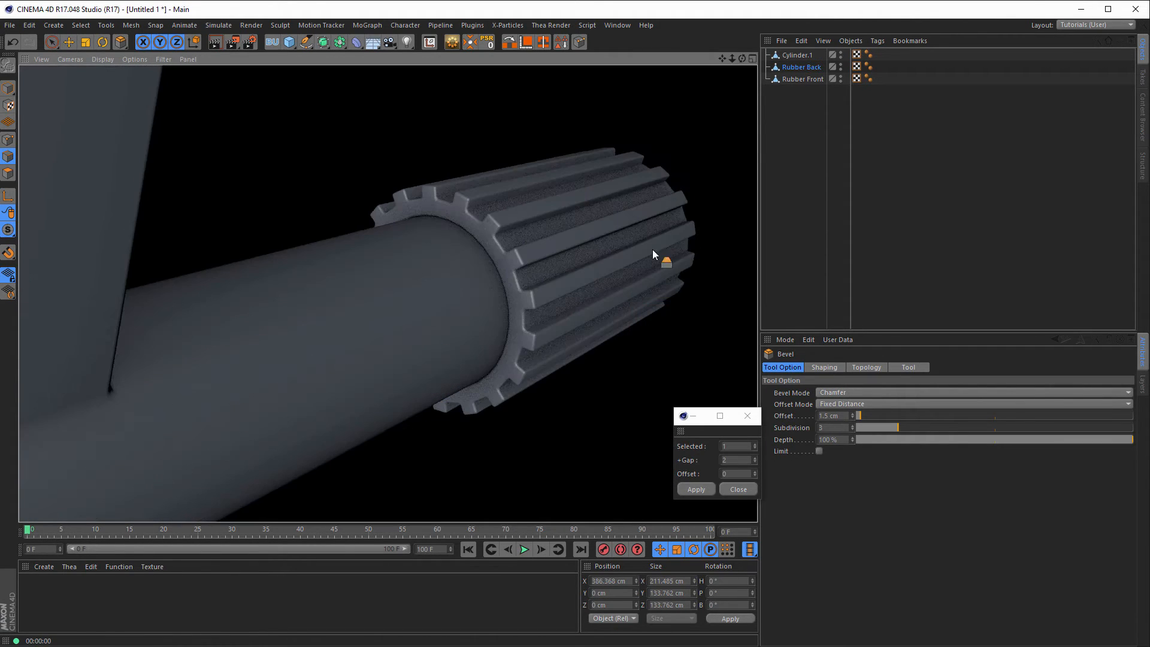
pyautogui.moveTo(556, 272)
pyautogui.keyDown('alt'); pyautogui.mouseDown(button='right')
pyautogui.moveTo(586, 272)
pyautogui.moveTo(549, 287)
pyautogui.mouseUp(button='right'); pyautogui.keyUp('alt')
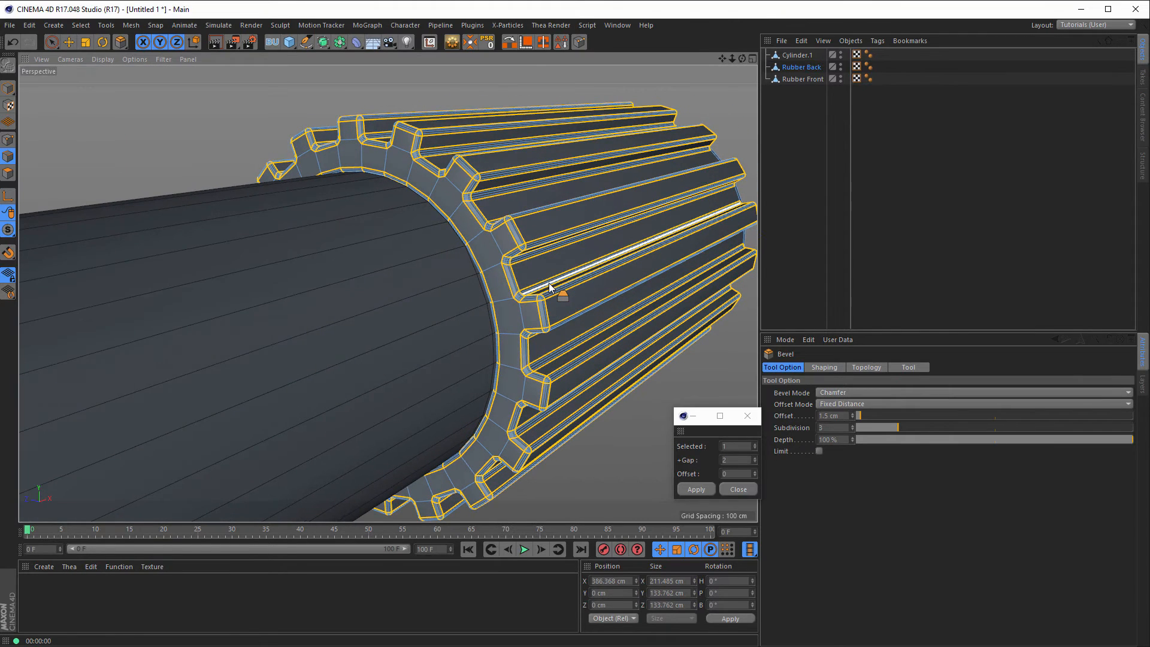
pyautogui.hotkey('ctrl', 'r')
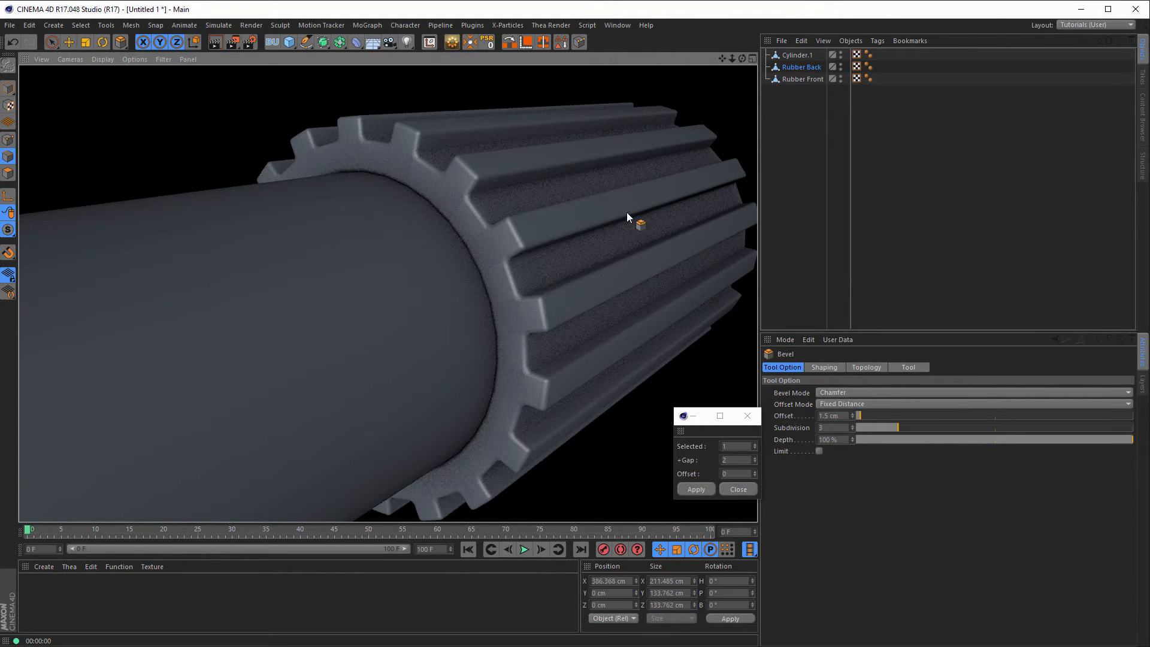
# Disable Use Edge Breaks in the Phong tags of Rubber Back and Rubber Front, and render previews of the caps and the whole stand
pyautogui.click(870, 66)
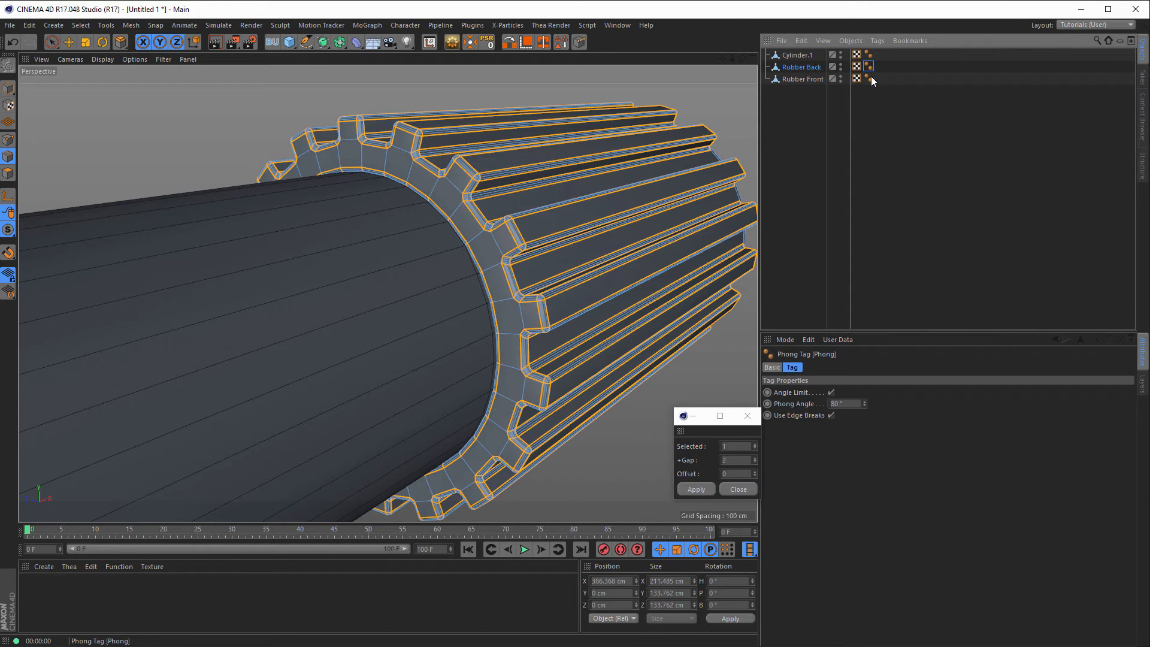
pyautogui.keyDown('ctrl'); pyautogui.click(870, 78); pyautogui.keyUp('ctrl')
pyautogui.click(832, 415)
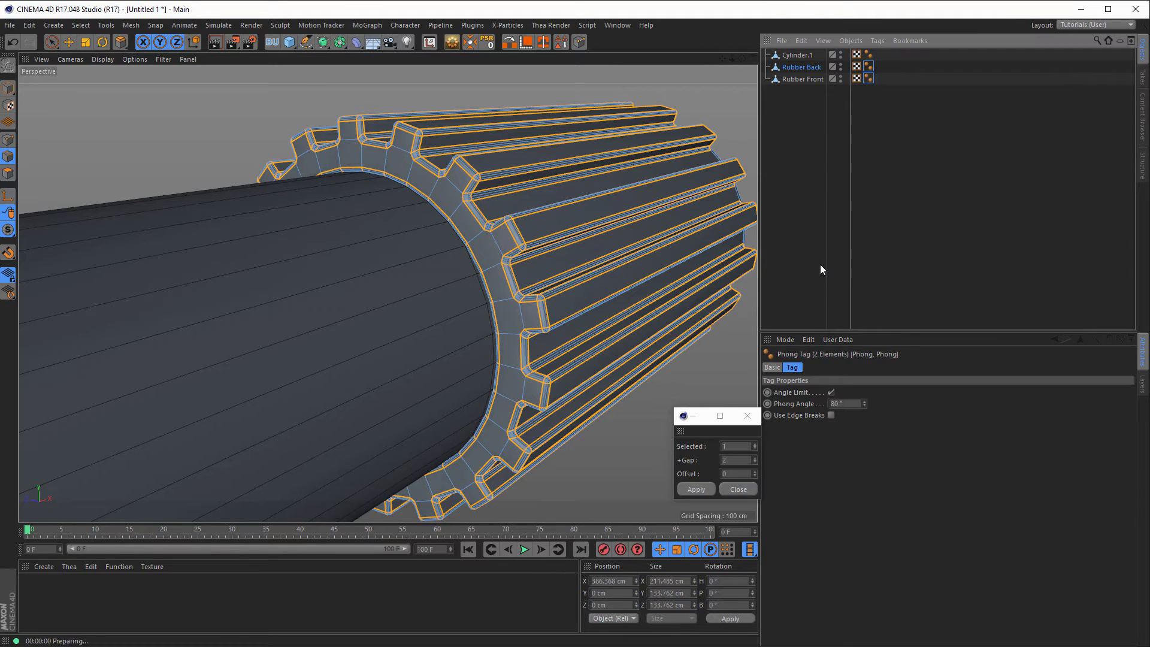
pyautogui.hotkey('ctrl', 'r')
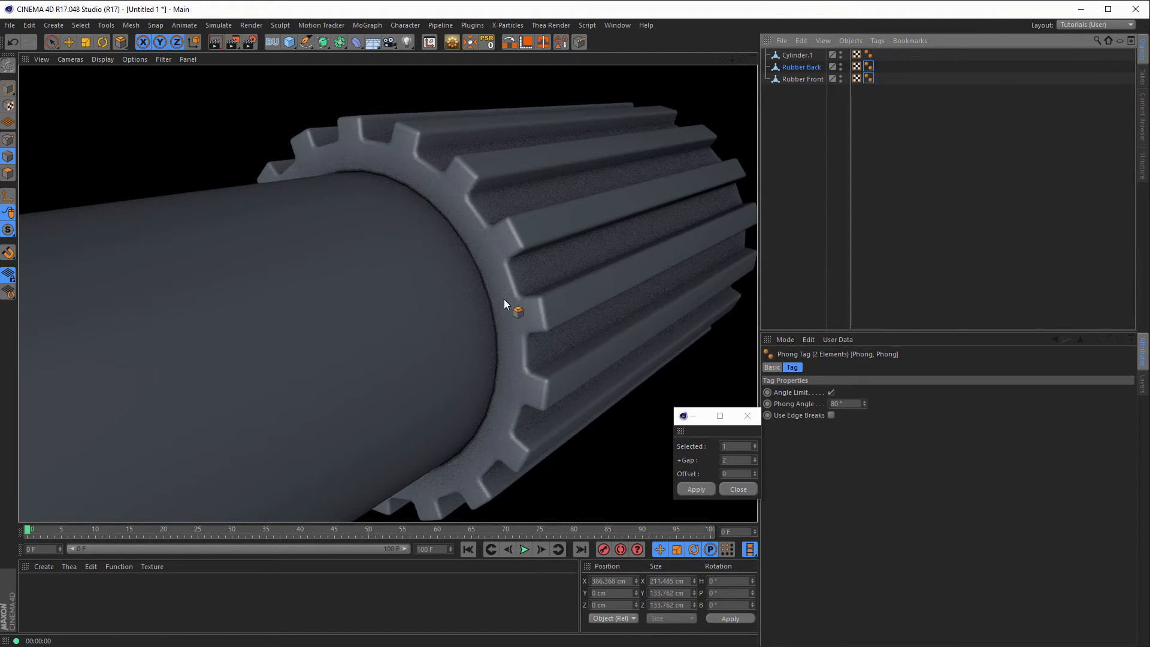
pyautogui.keyDown('alt'); pyautogui.moveTo(519, 336); pyautogui.dragTo(360, 390); pyautogui.keyUp('alt')
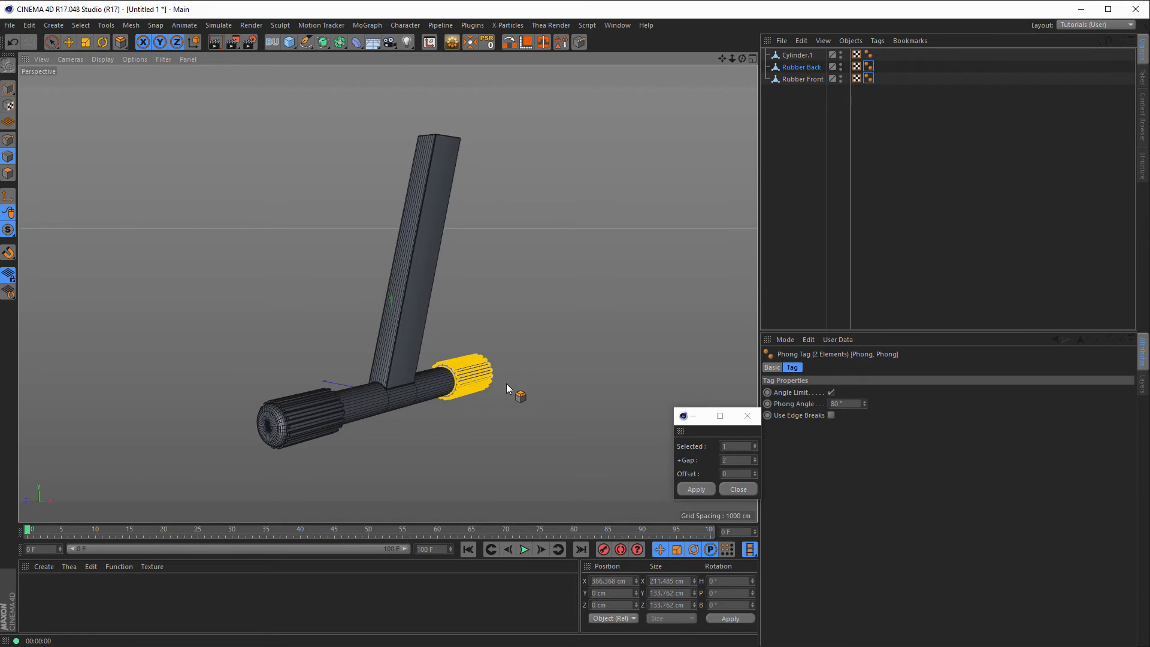
pyautogui.hotkey('ctrl', 'r')
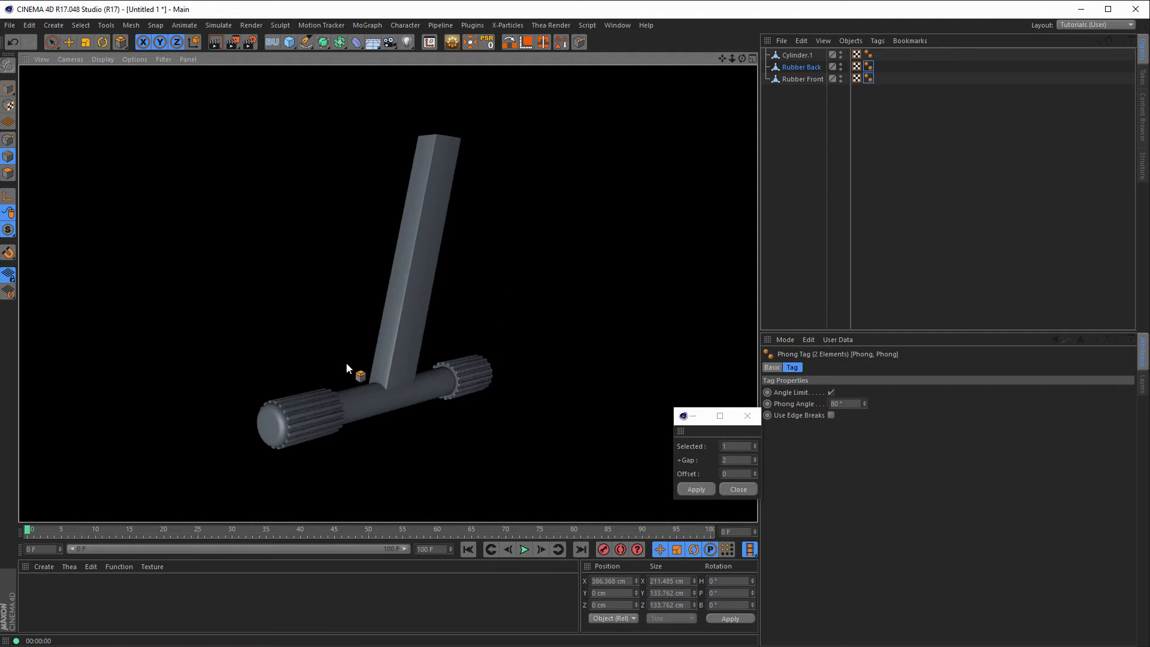
# Frame the whole stand in the maximized Front view and switch from edge mode to model mode
pyautogui.middleClick(454, 364)
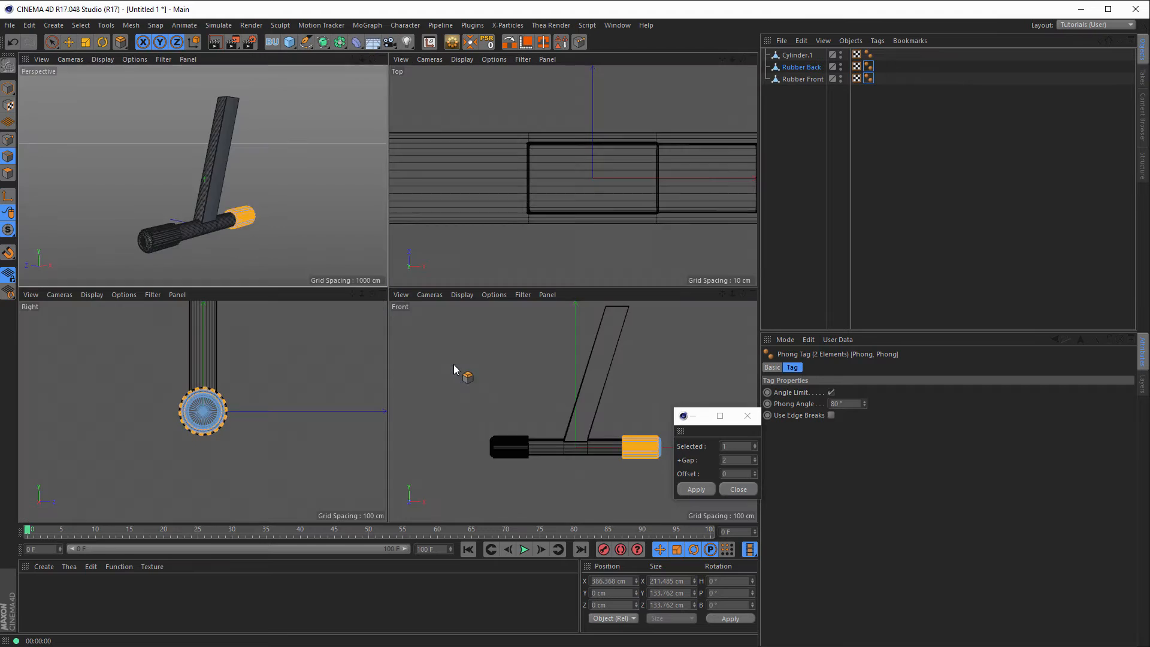
pyautogui.middleClick(457, 398)
pyautogui.moveTo(428, 292); pyautogui.dragTo(454, 304, button='middle')
pyautogui.scroll(3, 430, 327)
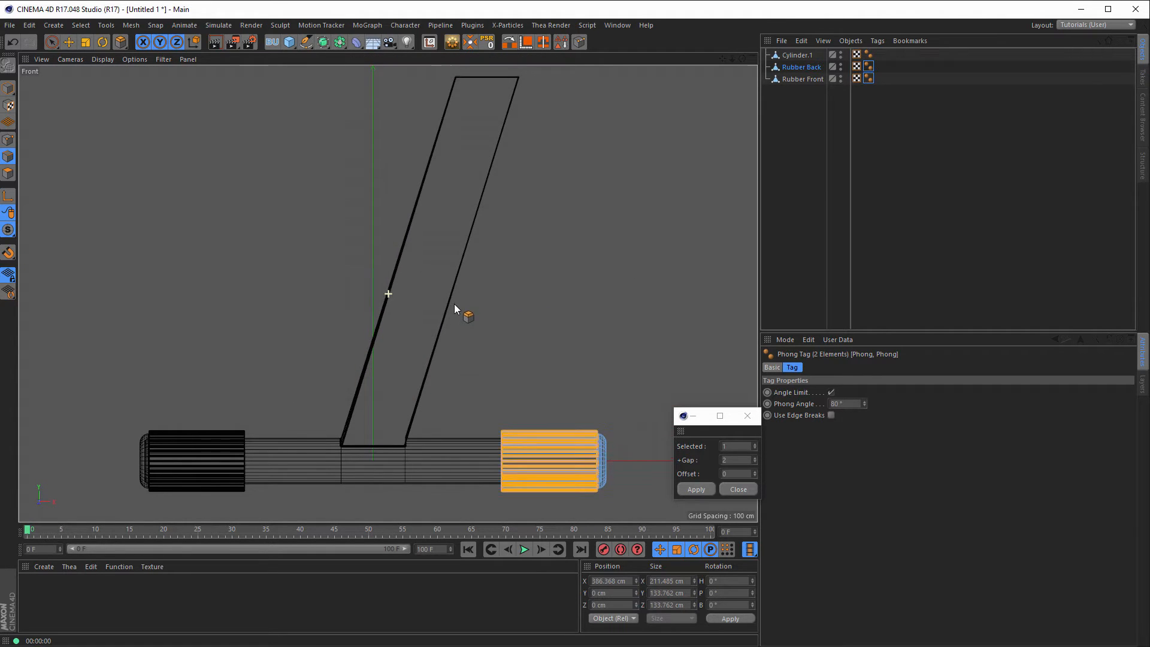
pyautogui.middleClick(306, 256)
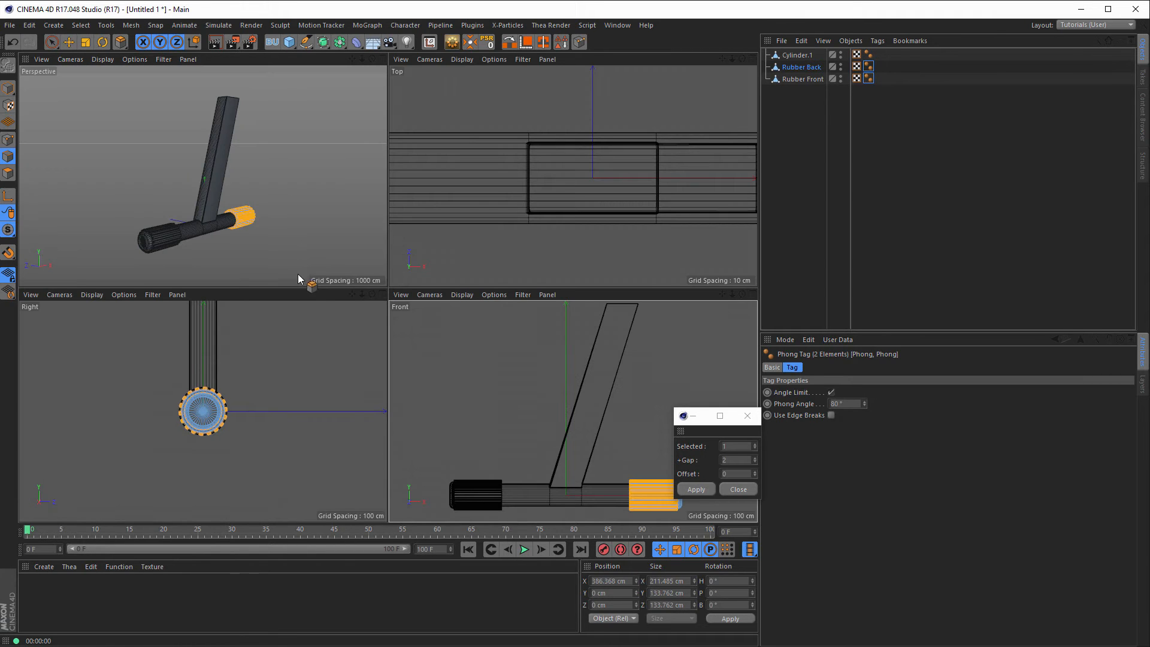
pyautogui.middleClick(479, 383)
pyautogui.keyDown('alt'); pyautogui.moveTo(422, 314); pyautogui.dragTo(436, 322, button='middle'); pyautogui.keyUp('alt')
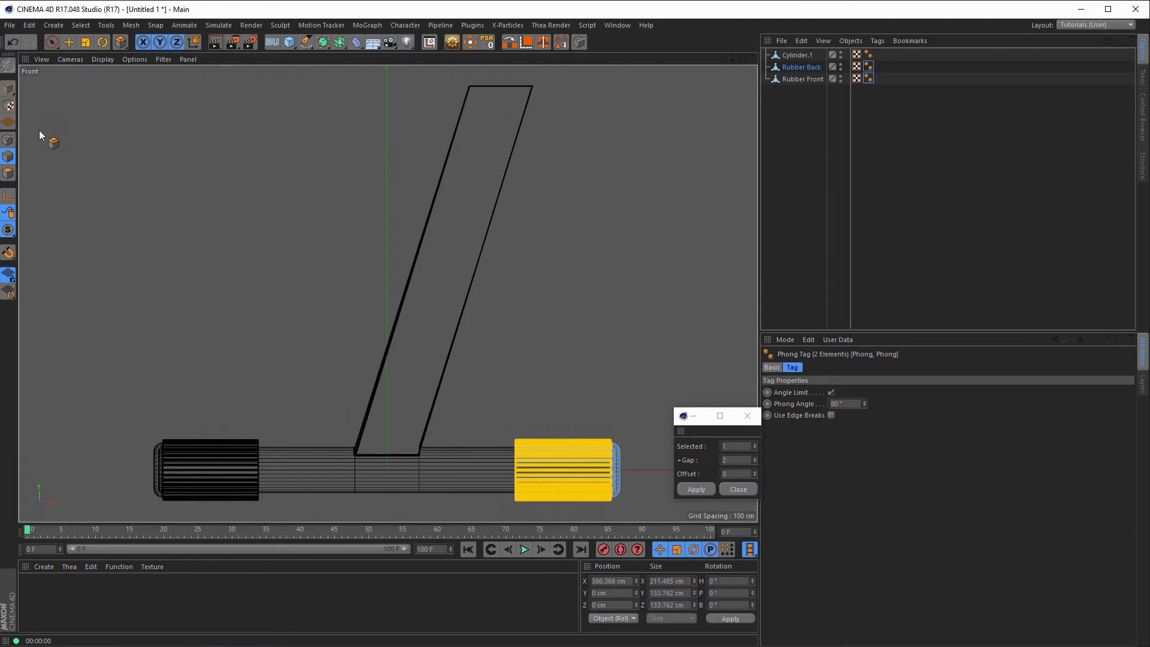
pyautogui.click(9, 88)
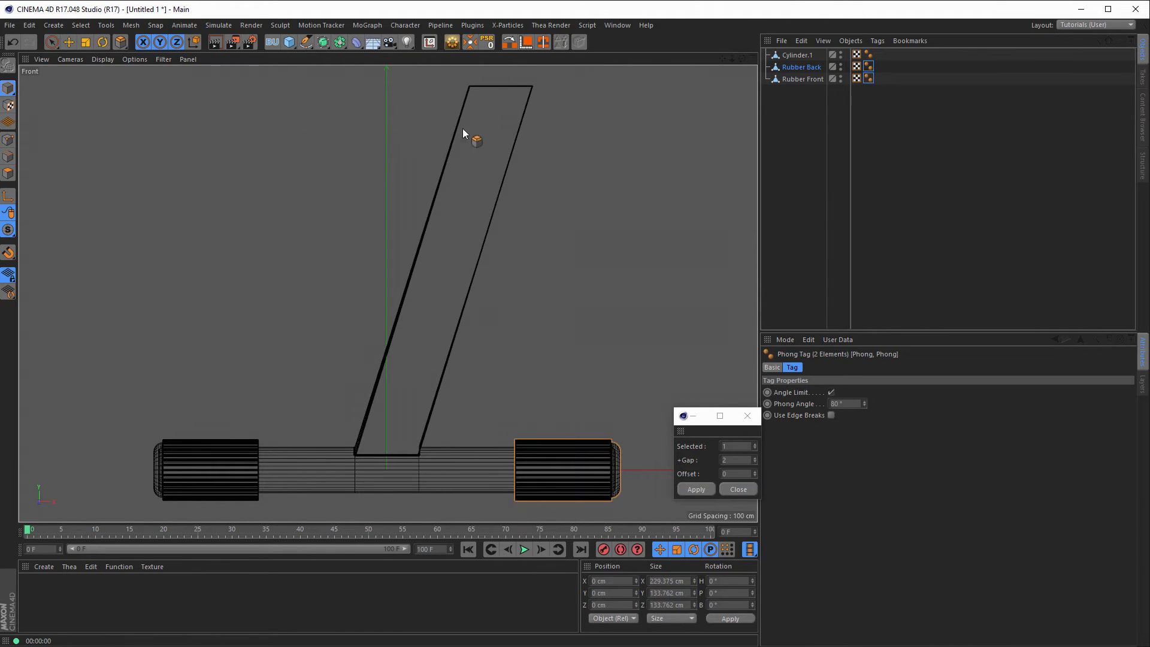
# Draw an open five-point hook spline with the Pen, starting on the slanted post and stepping down, across and up in front of it
pyautogui.moveTo(305, 37); pyautogui.dragTo(347, 57)
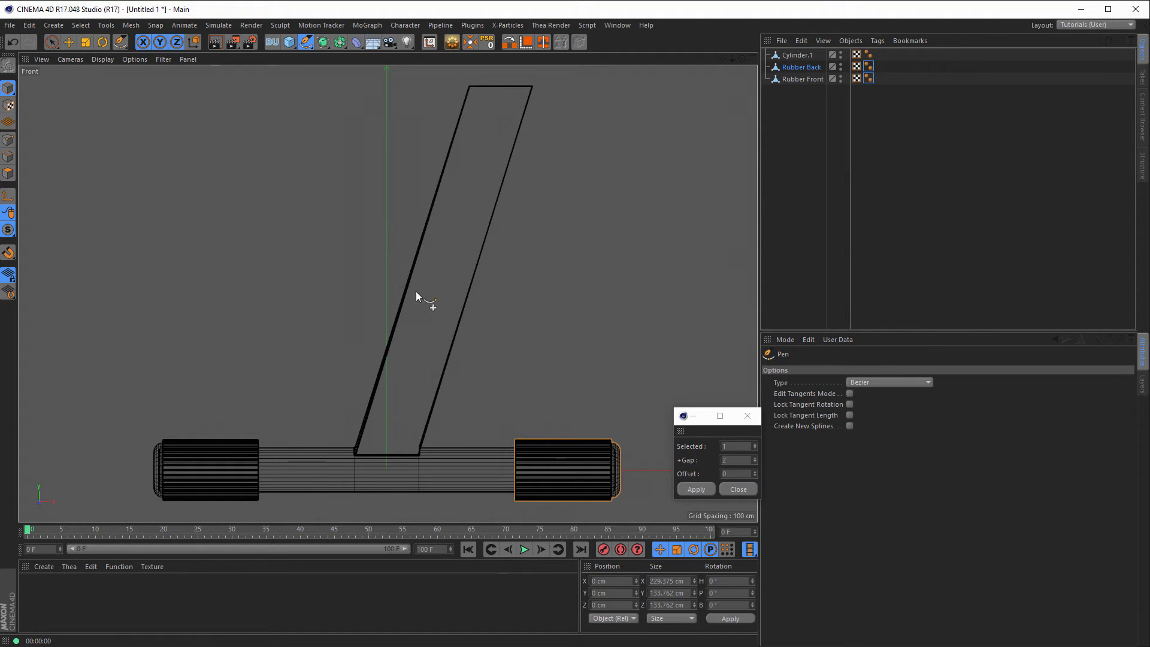
pyautogui.click(441, 266)
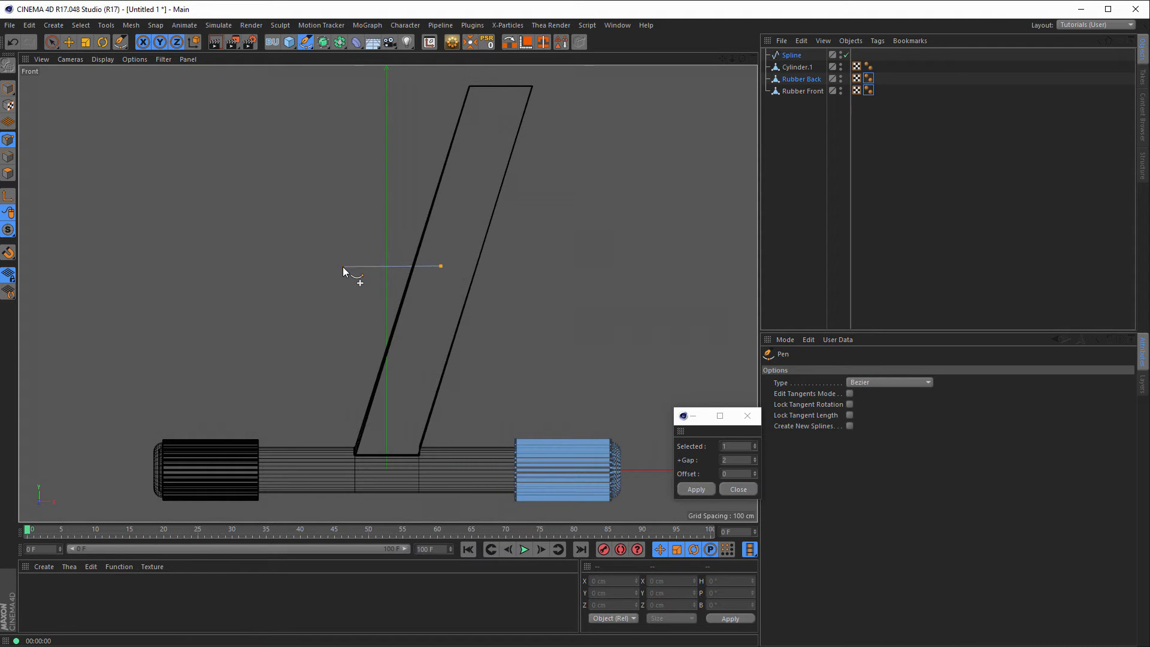
pyautogui.click(339, 267)
pyautogui.click(336, 401)
pyautogui.click(140, 404)
pyautogui.click(140, 178)
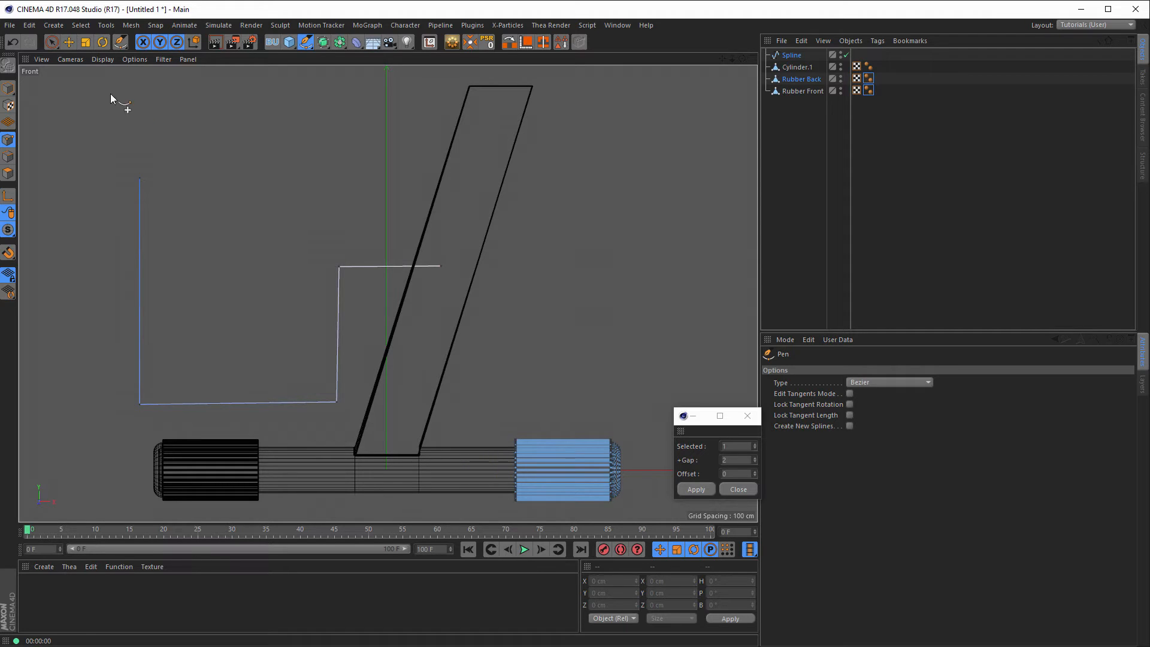
# Chamfer the spline's upper corner point beside the post with a radius of about 86 cm
pyautogui.click(51, 42)
pyautogui.click(339, 266)
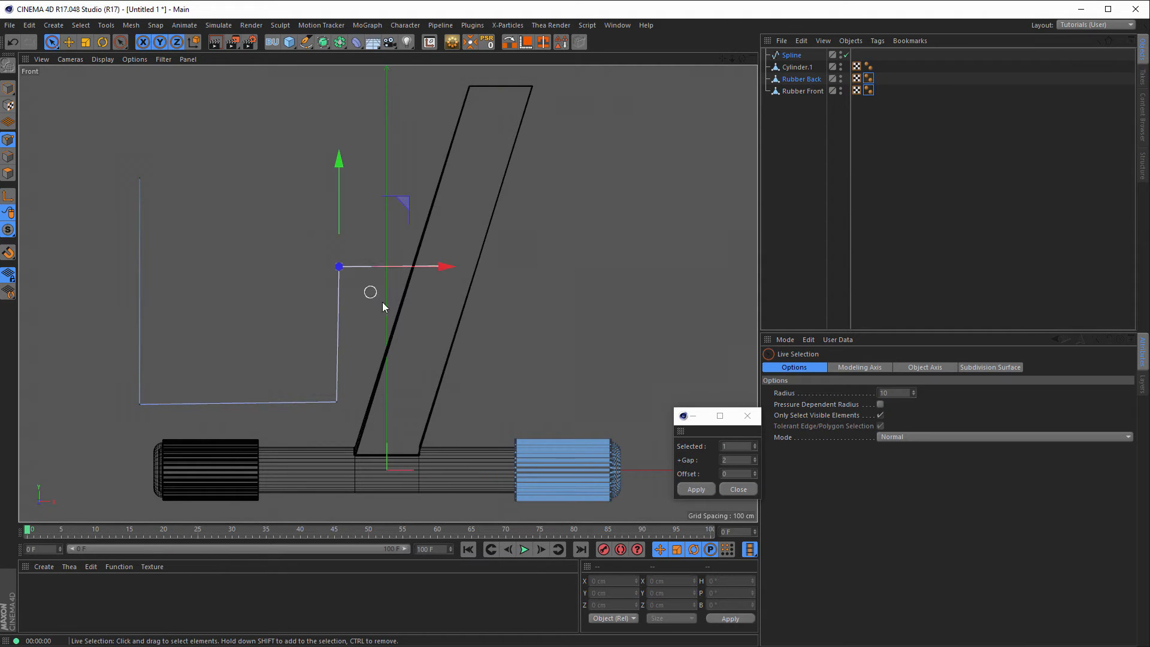
pyautogui.rightClick(581, 293)
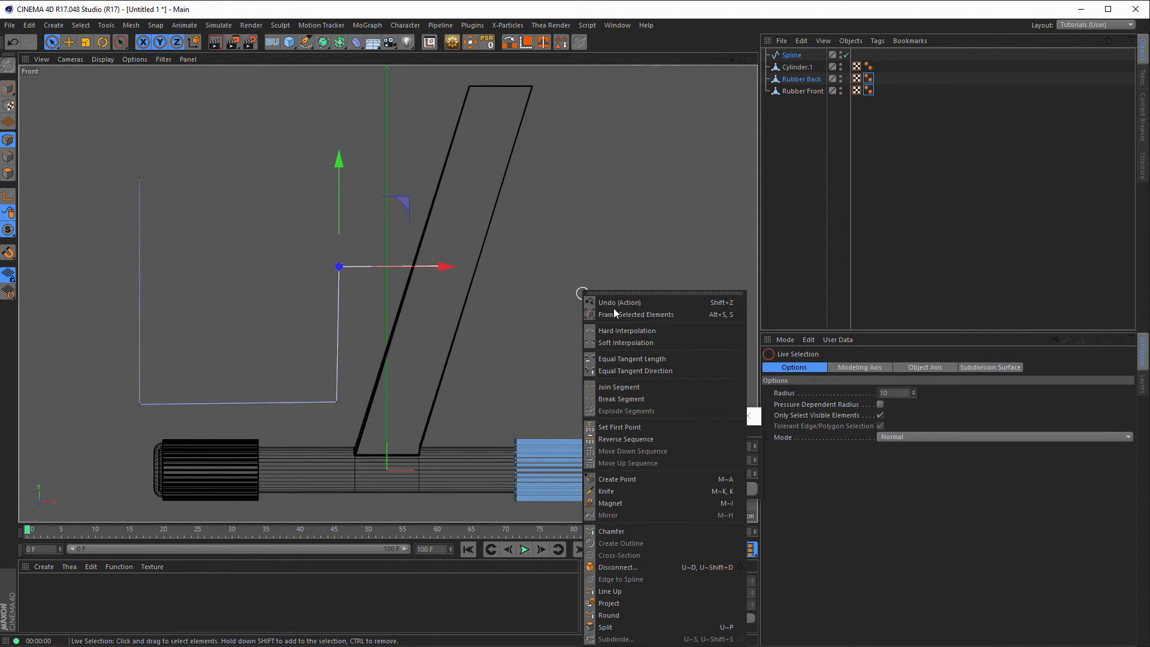
pyautogui.click(621, 530)
pyautogui.moveTo(530, 391); pyautogui.dragTo(583, 391)
pyautogui.press('space')
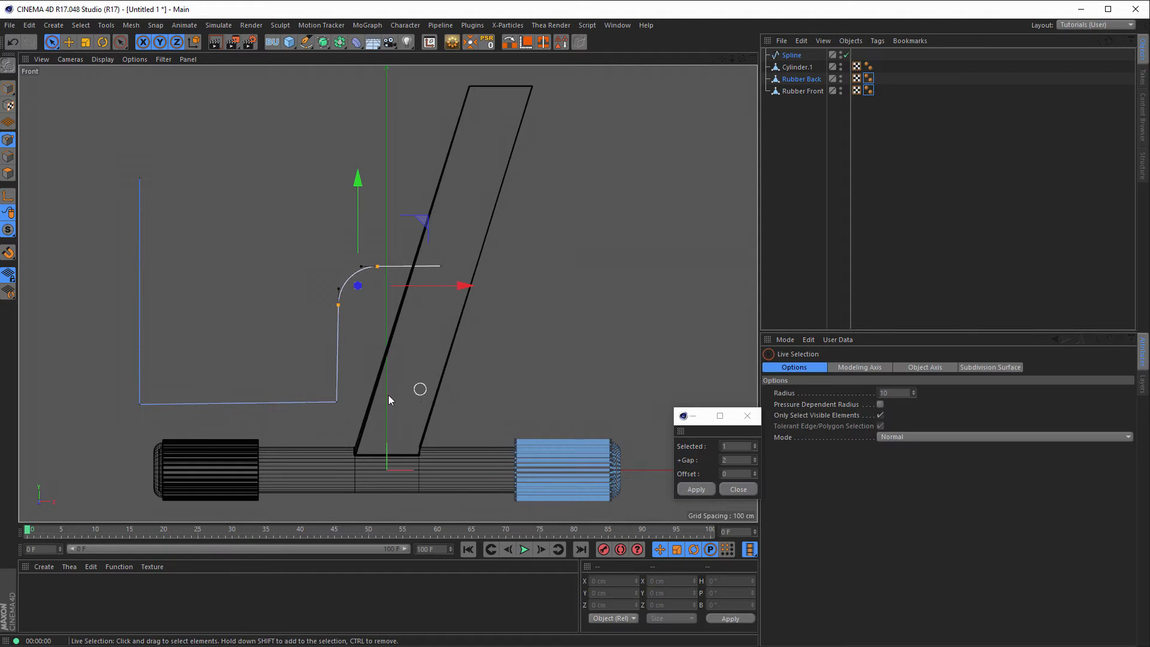
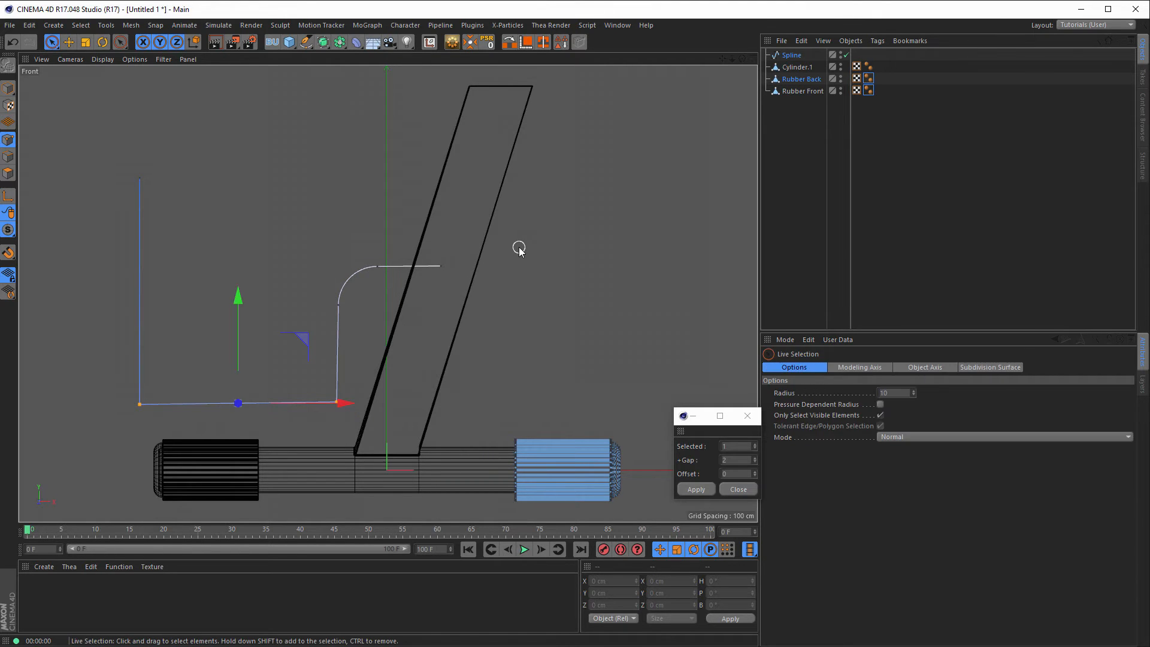
pyautogui.press('m')
pyautogui.press('a')
pyautogui.press('space')
pyautogui.press('space')
pyautogui.press('space')
pyautogui.press('space')
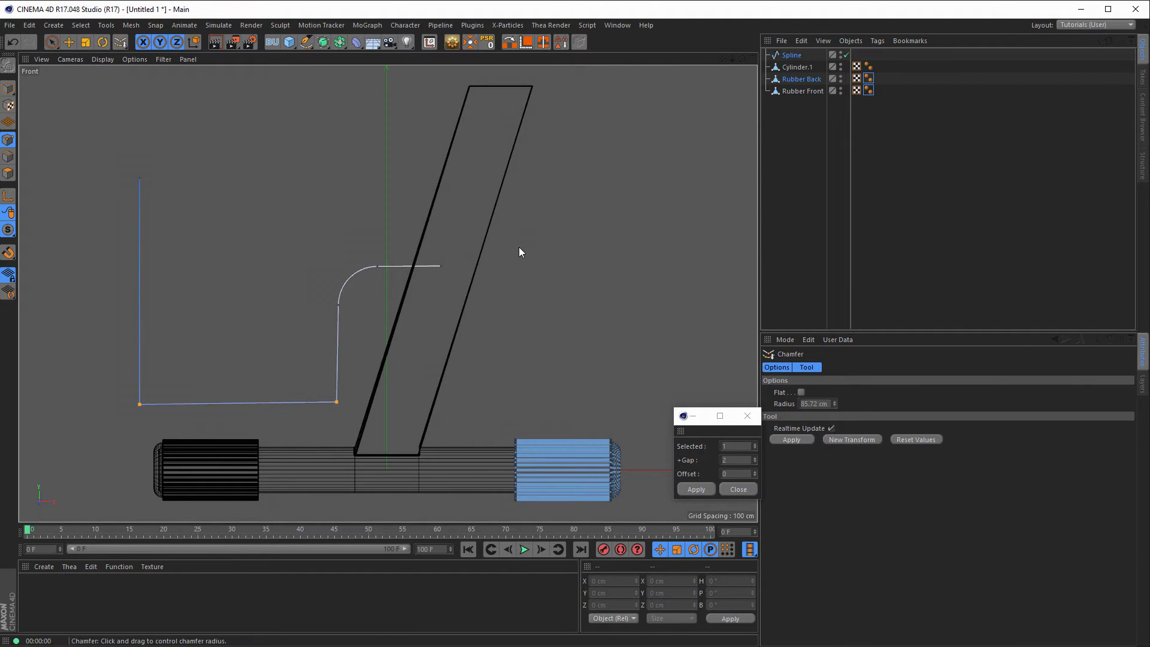
pyautogui.press('space')
pyautogui.press('space')
pyautogui.press('space')
pyautogui.press('space')
pyautogui.press('space')
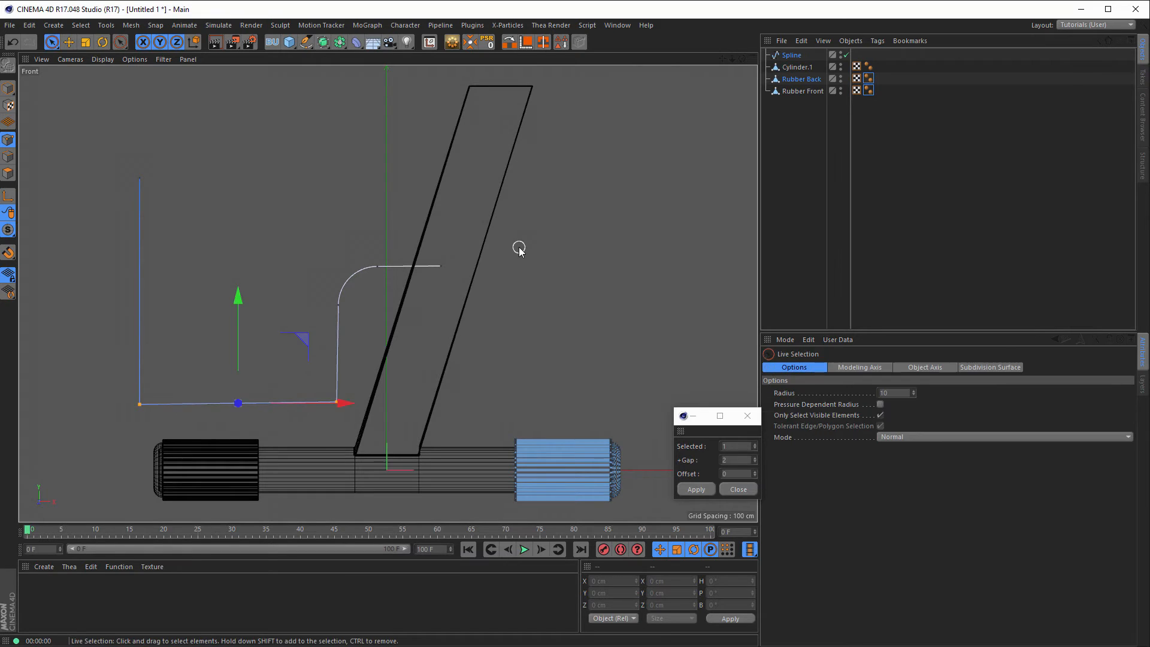
# Chamfer the spline's two selected lower corner points to a radius of about 396 cm, forming a U-shaped bend
pyautogui.press('space')
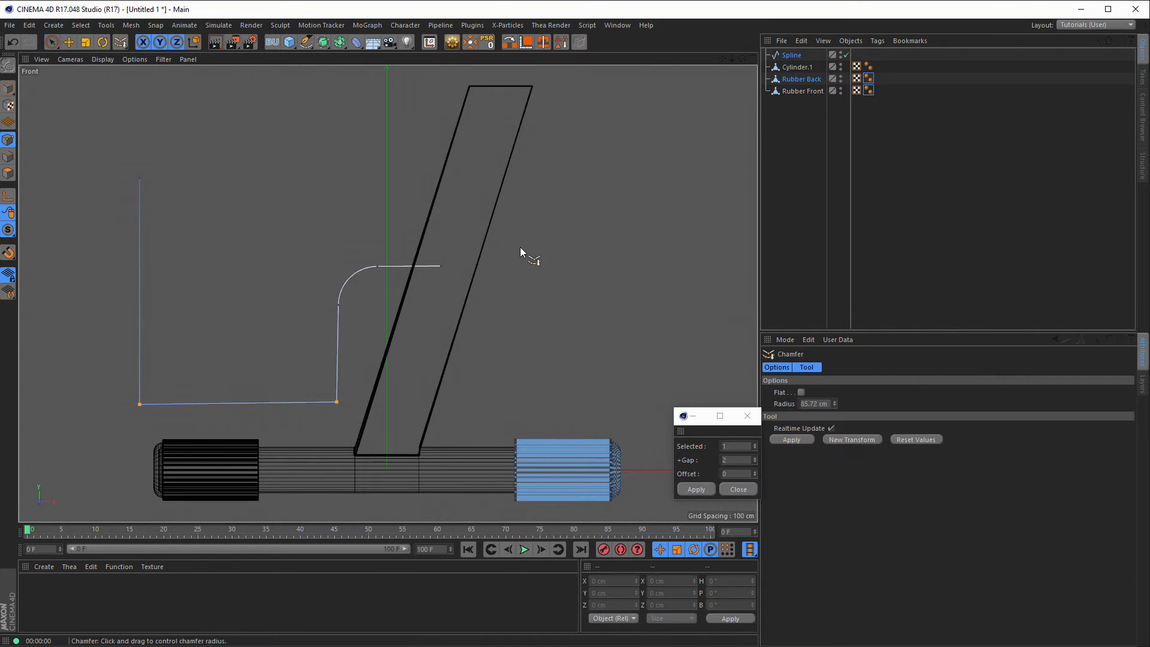
pyautogui.rightClick(549, 280)
pyautogui.click(558, 241)
pyautogui.moveTo(559, 240); pyautogui.dragTo(474, 307)
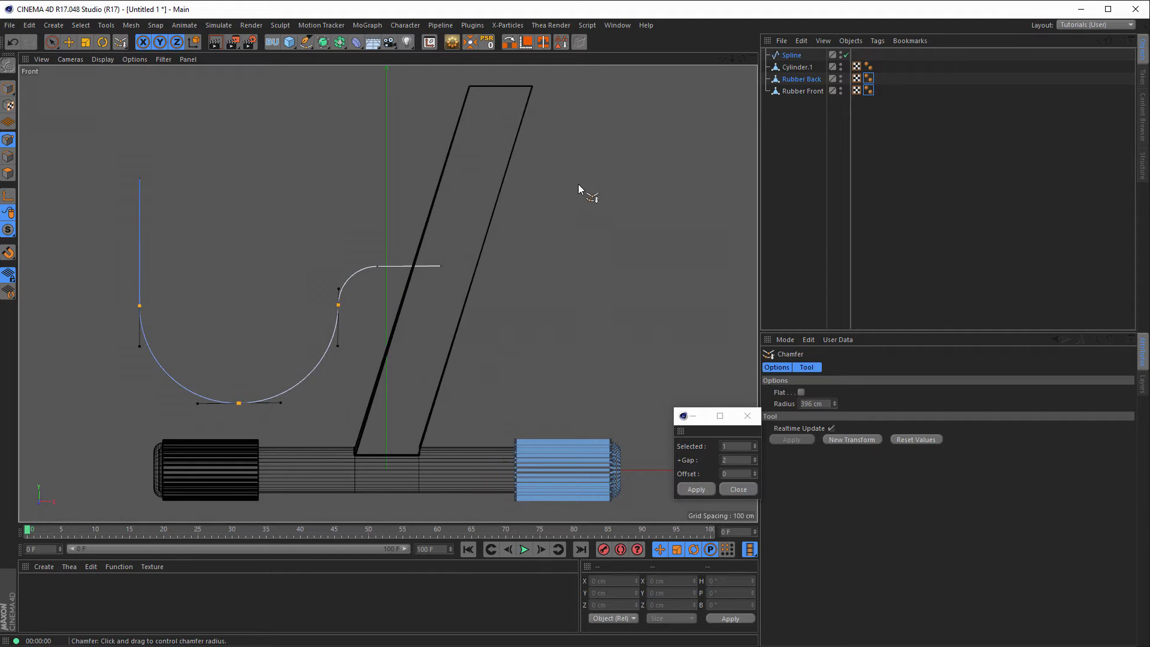
# Add a Circle spline in the Perspective view and set its radius to 30 cm as the tube profile
pyautogui.middleClick(644, 166)
pyautogui.middleClick(261, 188)
pyautogui.keyDown('alt'); pyautogui.moveTo(384, 264); pyautogui.dragTo(390, 333); pyautogui.keyUp('alt')
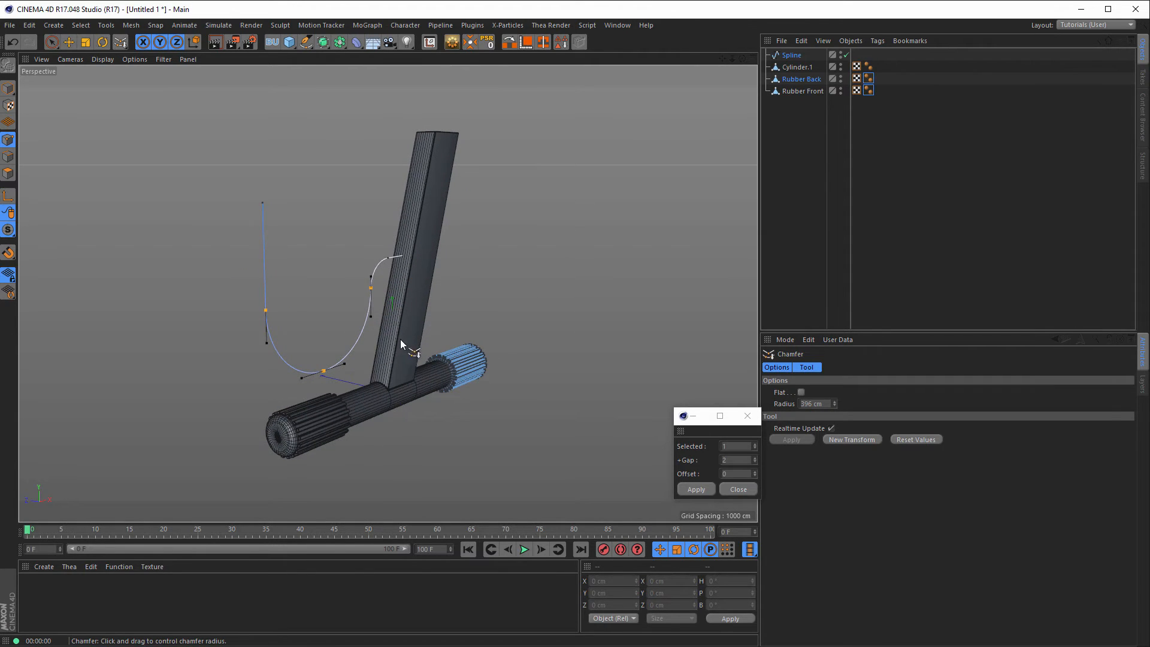
pyautogui.keyDown('alt'); pyautogui.moveTo(399, 272); pyautogui.dragTo(423, 285); pyautogui.keyUp('alt')
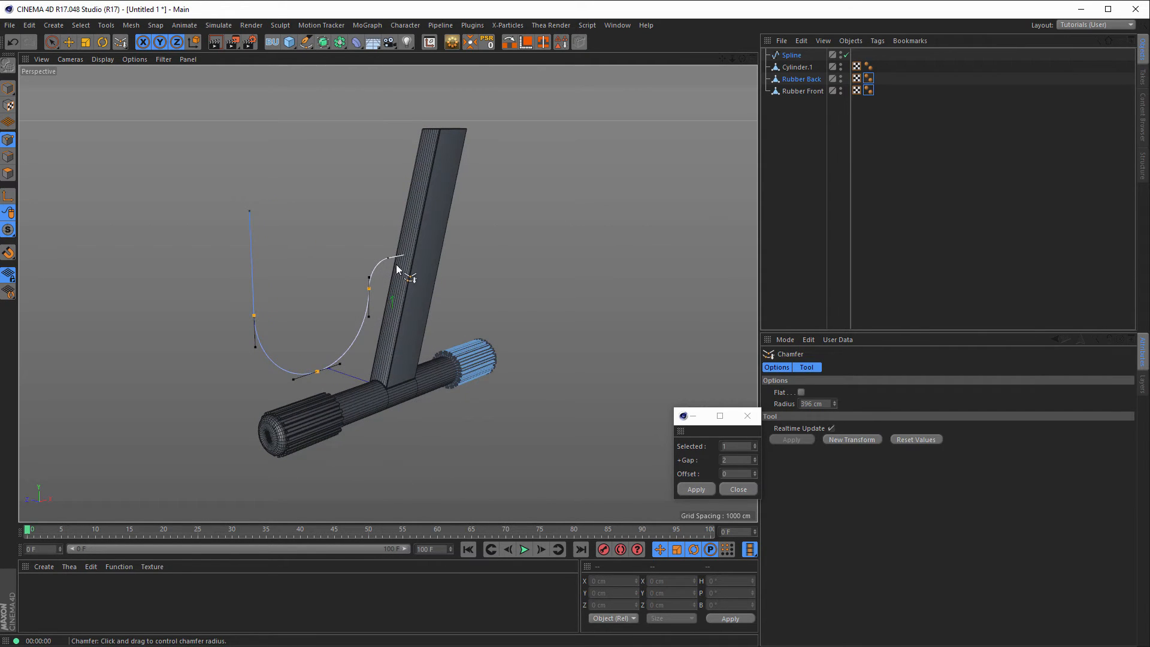
pyautogui.click(794, 56)
pyautogui.click(306, 42)
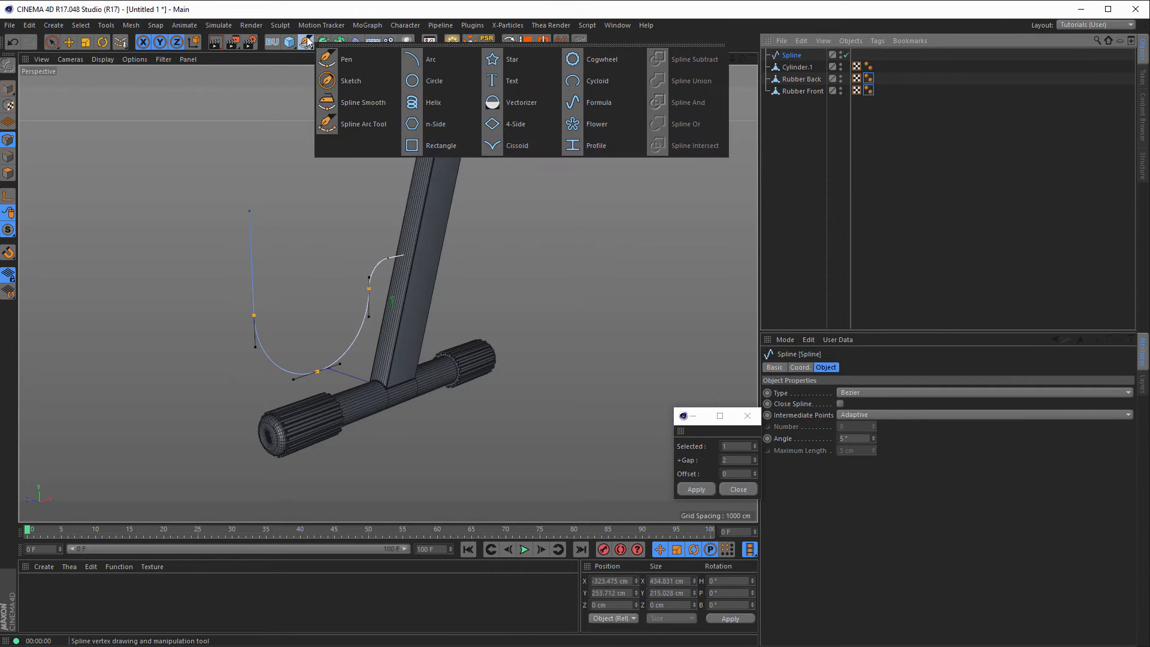
pyautogui.click(427, 84)
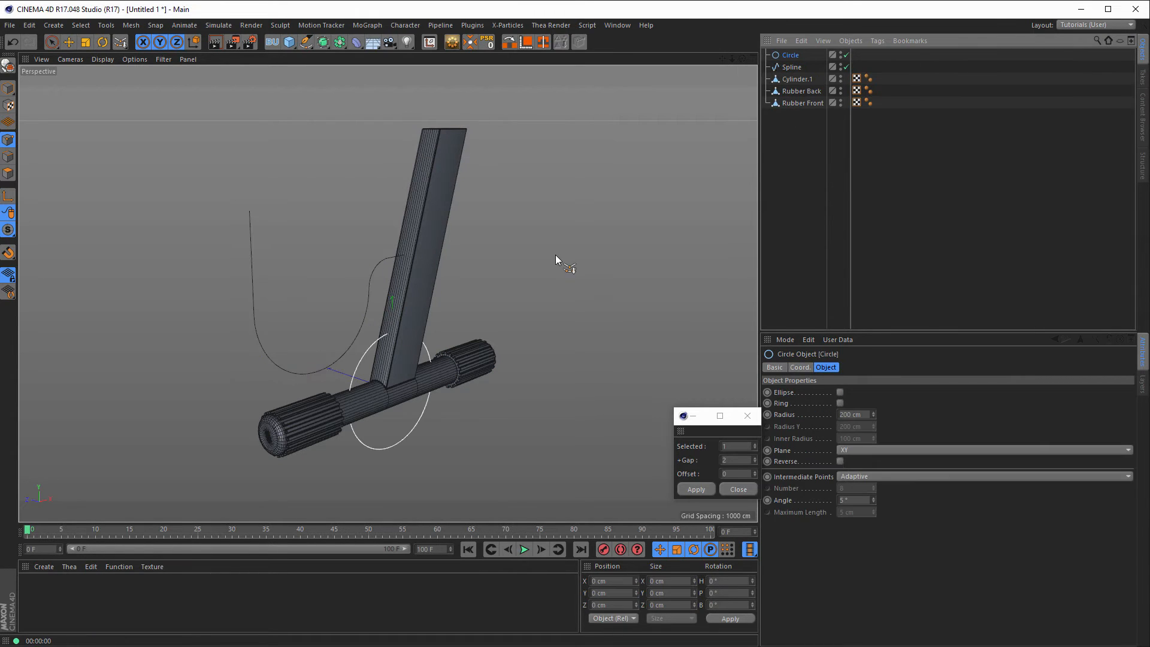
pyautogui.click(853, 415)
pyautogui.write('30')
pyautogui.press('Return')
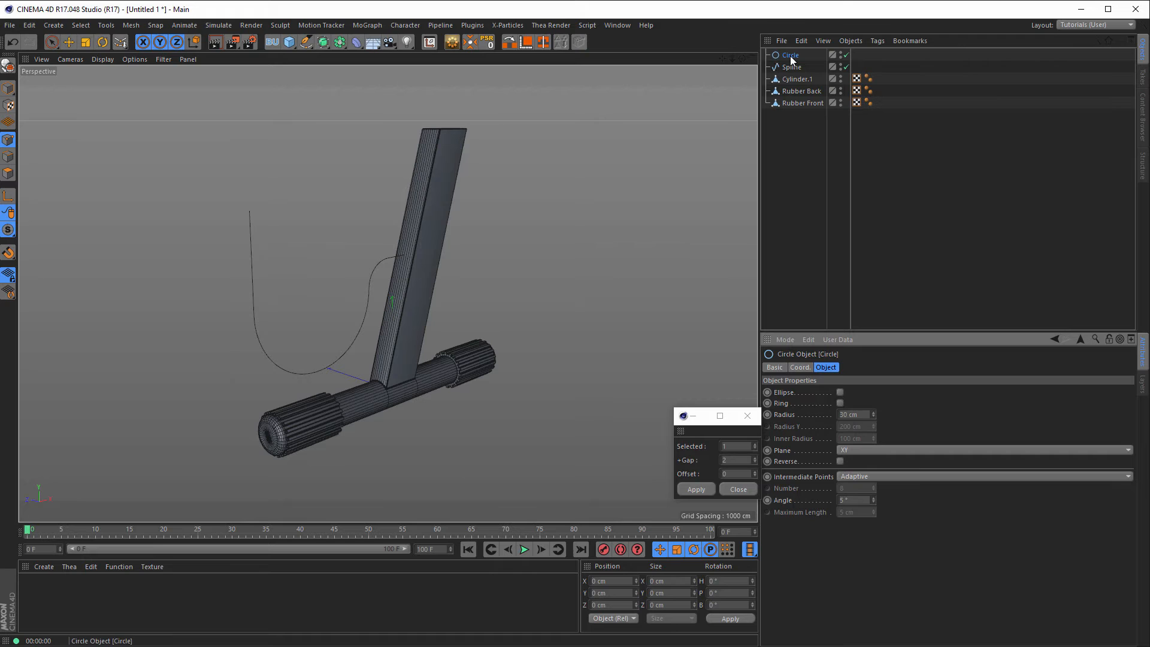
# Add a Sweep as parent of the Circle and place the hook spline under the Circle inside it
pyautogui.click(326, 44)
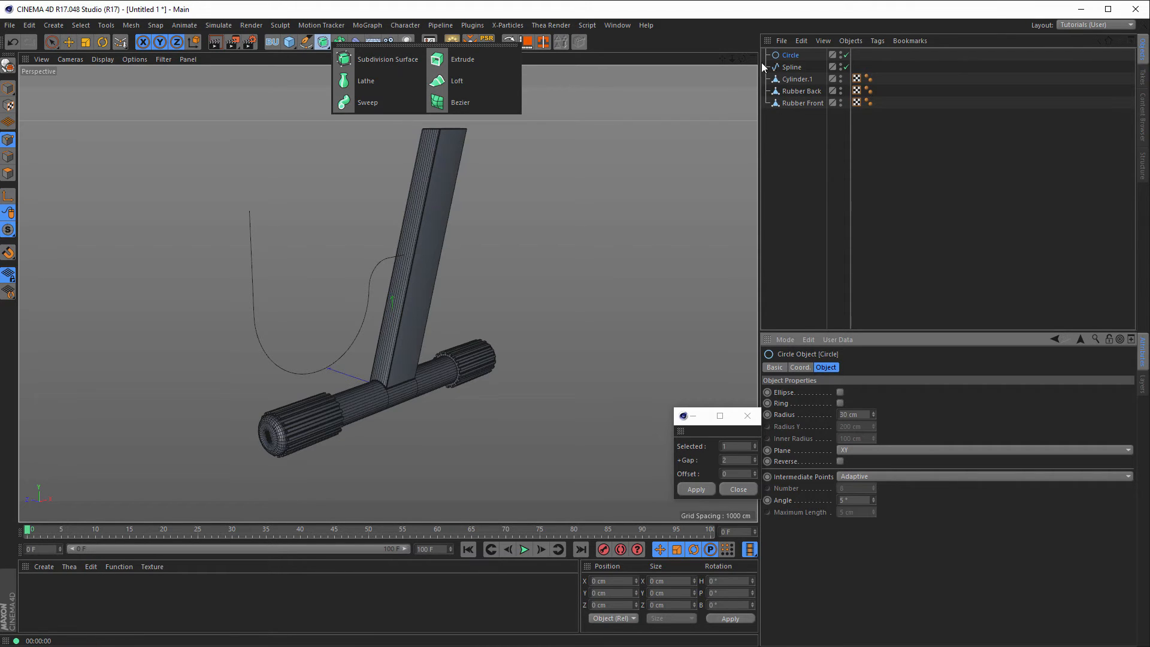
pyautogui.click(370, 105)
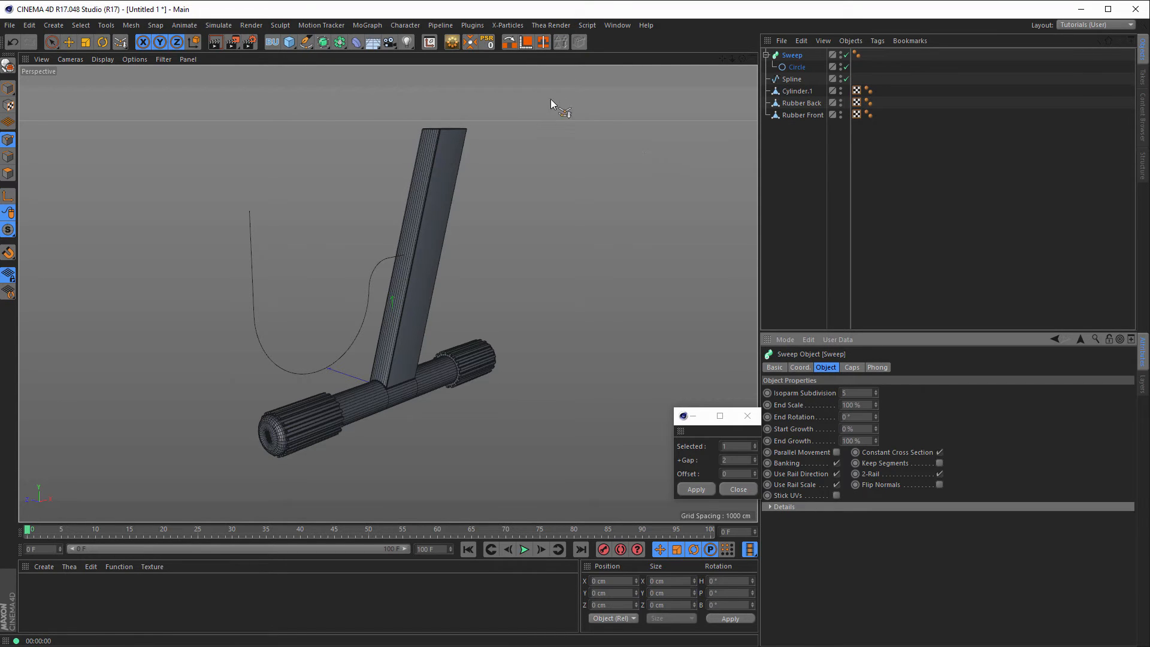
pyautogui.moveTo(791, 79); pyautogui.dragTo(802, 77)
pyautogui.keyDown('alt'); pyautogui.moveTo(450, 245); pyautogui.dragTo(404, 247); pyautogui.keyUp('alt')
pyautogui.keyDown('alt'); pyautogui.moveTo(404, 248); pyautogui.dragTo(566, 233, button='right'); pyautogui.keyUp('alt')
pyautogui.moveTo(439, 236)
pyautogui.keyDown('alt'); pyautogui.mouseDown()
pyautogui.moveTo(377, 230)
pyautogui.moveTo(584, 231)
pyautogui.mouseUp(); pyautogui.keyUp('alt')
# Set the Circle's radius to 25 cm and check the tube's thickness against the stand
pyautogui.click(797, 67)
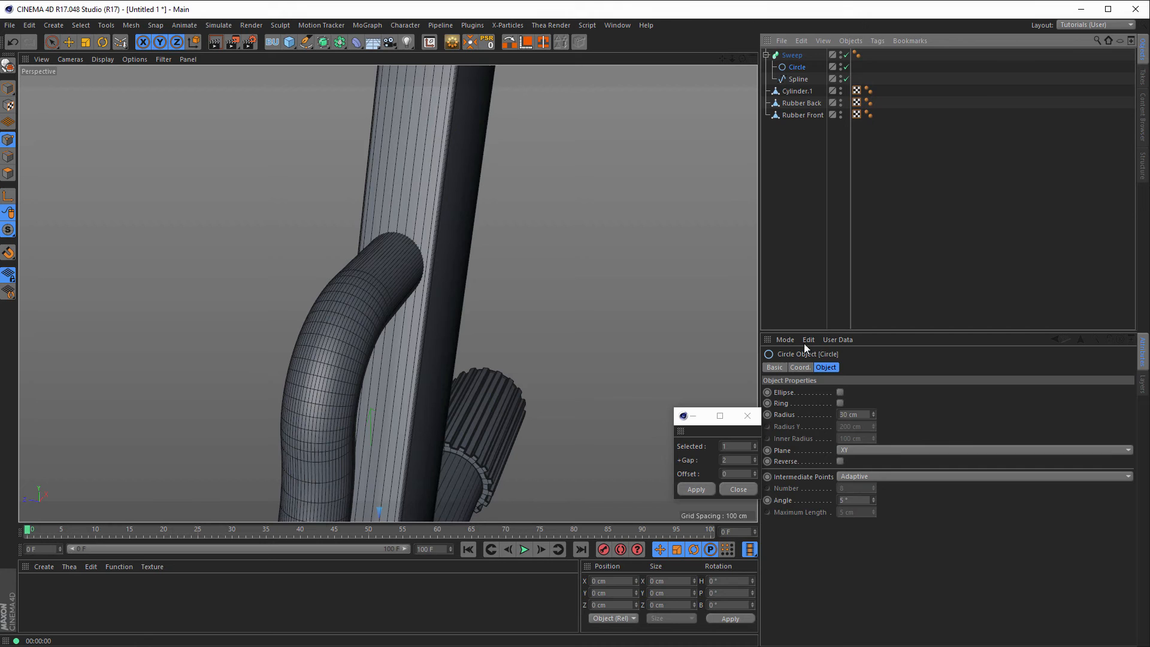
pyautogui.click(853, 415)
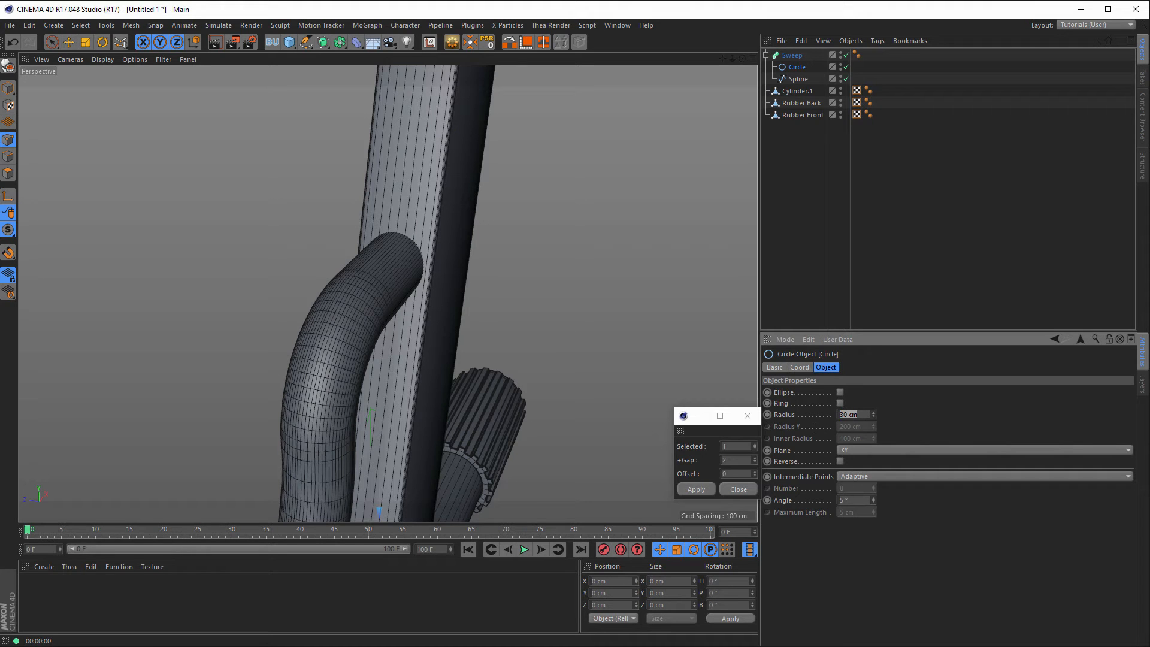
pyautogui.write('25')
pyautogui.press('Return')
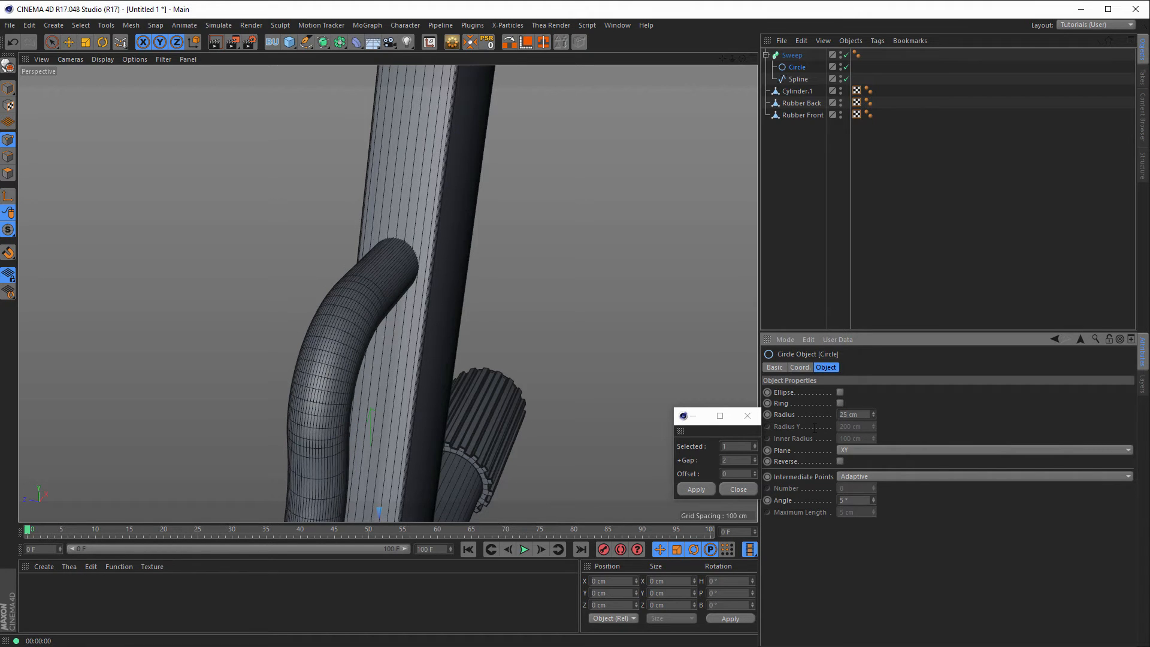
pyautogui.keyDown('alt'); pyautogui.moveTo(282, 296); pyautogui.dragTo(367, 301); pyautogui.keyUp('alt')
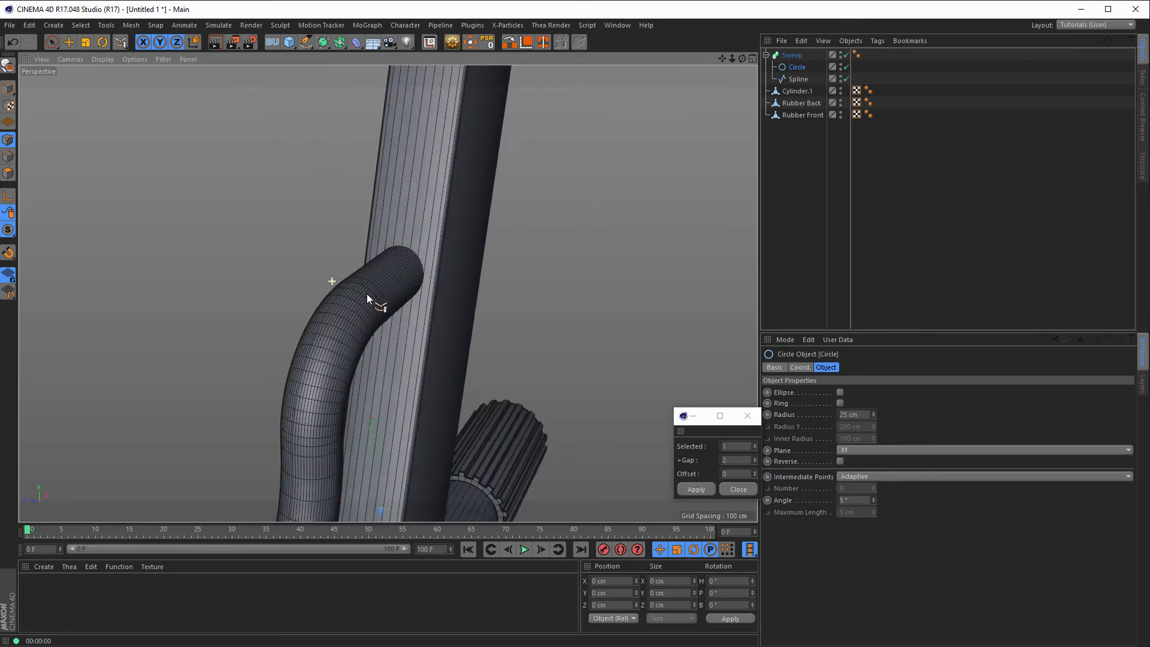
pyautogui.scroll(-5, 229, 338)
pyautogui.scroll(-3, 229, 338)
pyautogui.moveTo(296, 333)
pyautogui.keyDown('alt'); pyautogui.mouseDown()
pyautogui.moveTo(330, 354)
pyautogui.moveTo(304, 343)
pyautogui.mouseUp(); pyautogui.keyUp('alt')
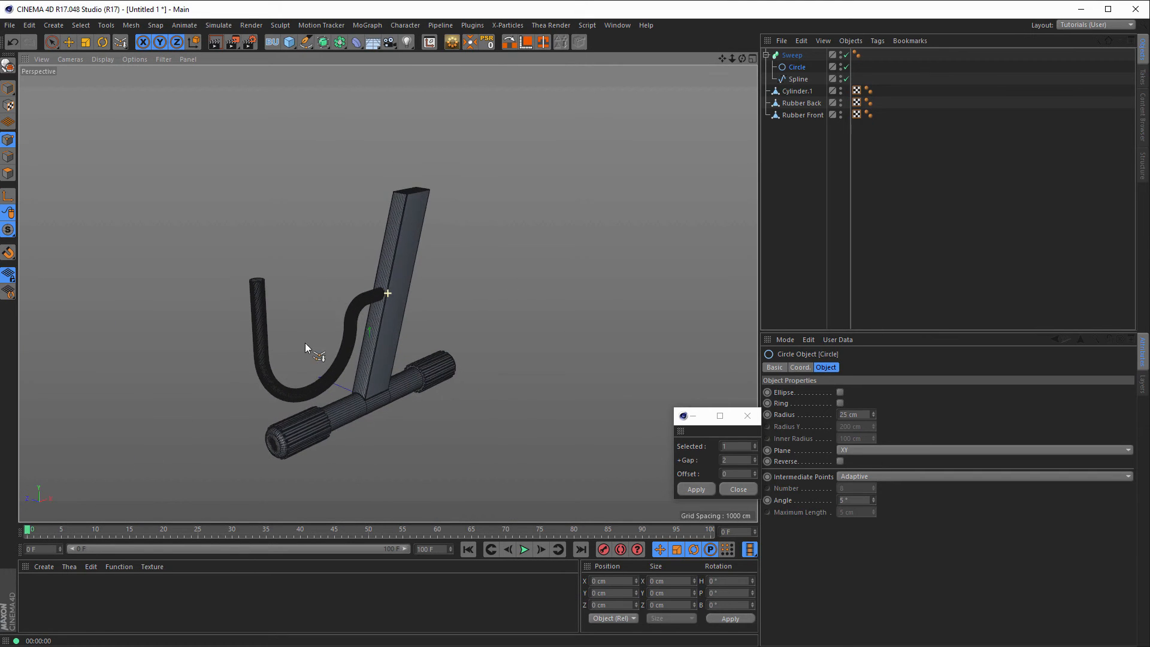
# Set the Circle's radius to 20 cm to thin the swept tube
pyautogui.click(854, 415)
pyautogui.write('20')
pyautogui.press('Return')
# Set the hook spline's intermediate points to Uniform with a number of 25
pyautogui.keyDown('alt'); pyautogui.moveTo(336, 377); pyautogui.dragTo(411, 210); pyautogui.keyUp('alt')
pyautogui.scroll(6, 366, 312)
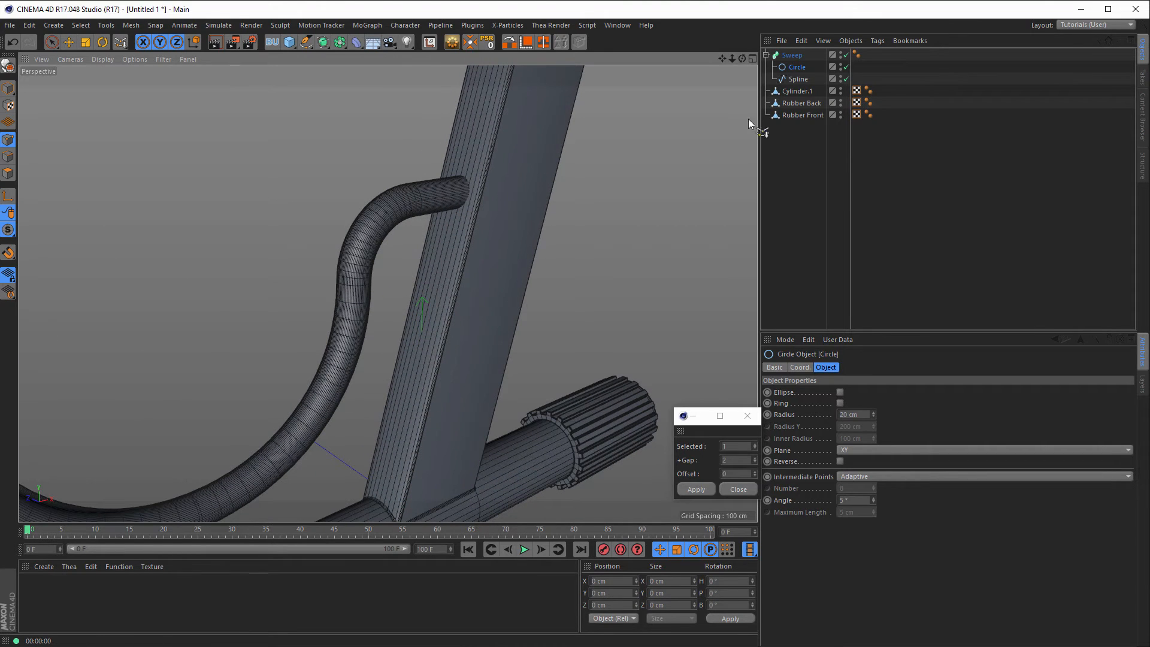
pyautogui.click(797, 79)
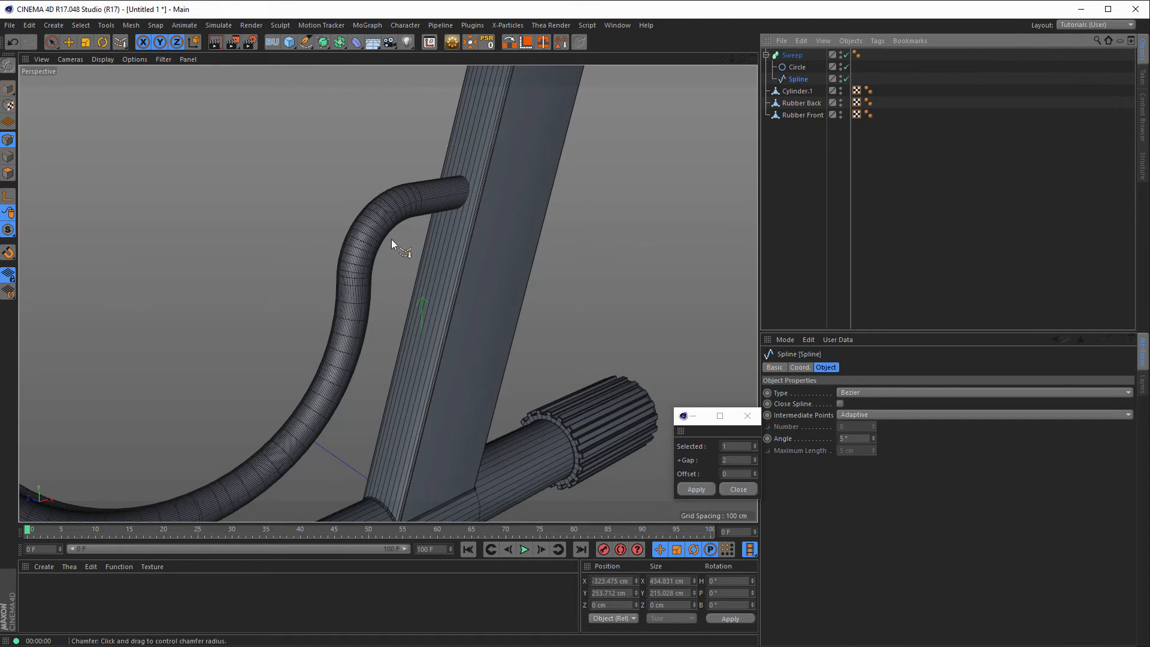
pyautogui.click(866, 414)
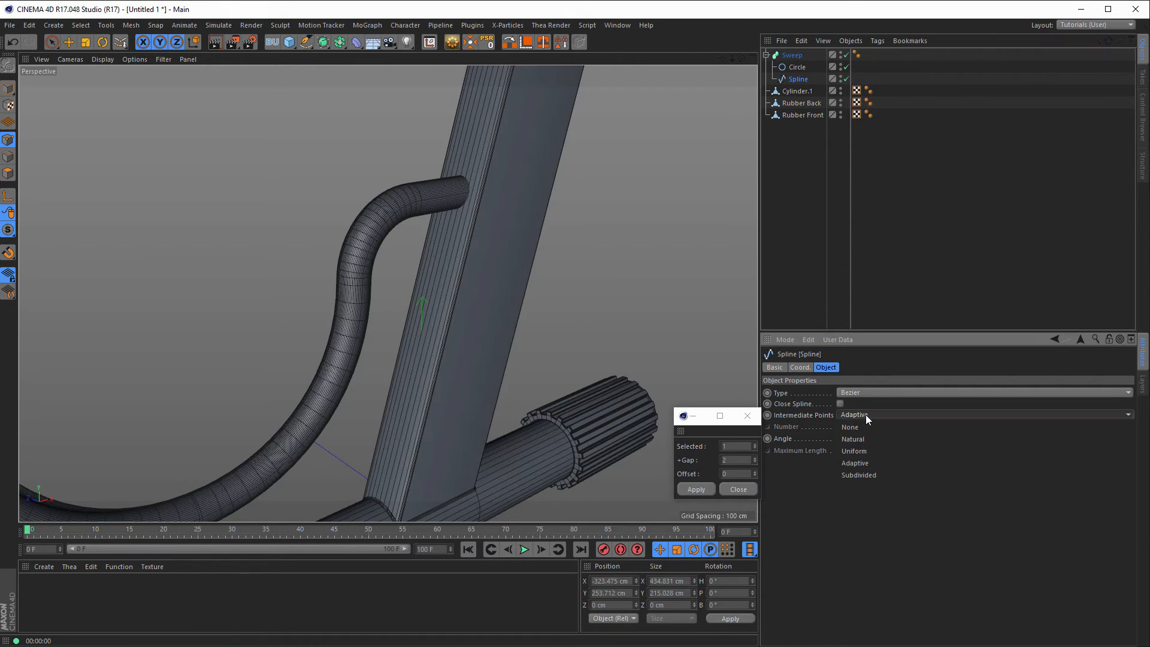
pyautogui.click(857, 452)
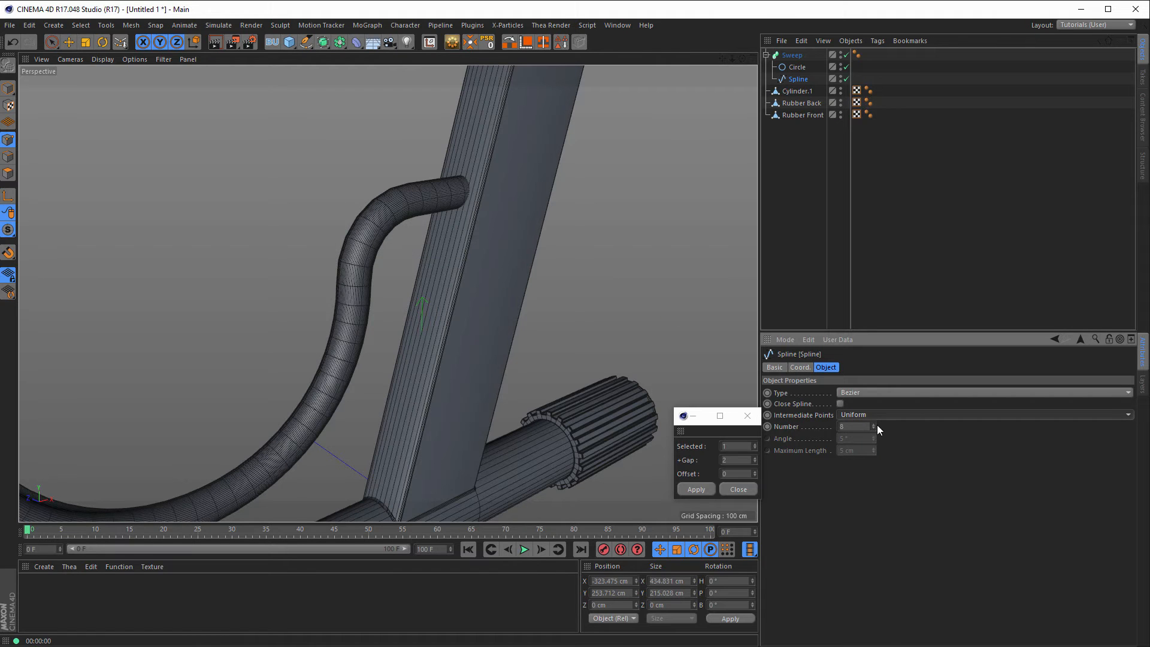
pyautogui.moveTo(872, 424); pyautogui.dragTo(873, 404)
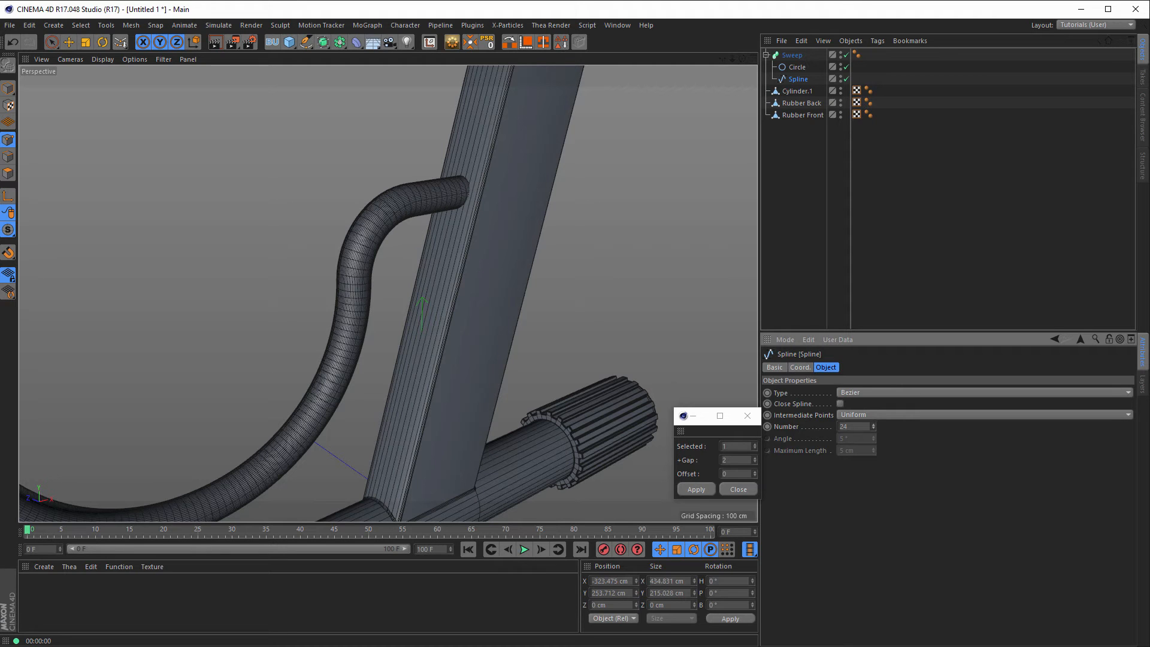
pyautogui.click(873, 424)
# Give the end of the Sweep a Fillet Cap and enable Constrain for its caps
pyautogui.scroll(-5, 340, 259)
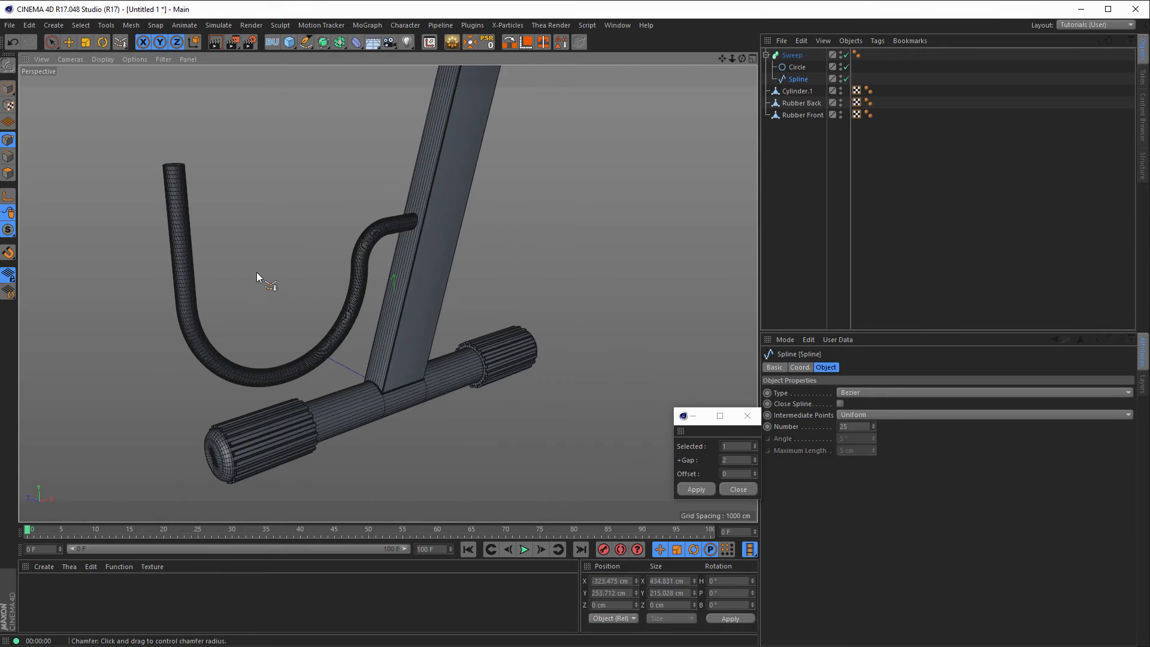
pyautogui.scroll(5, 159, 162)
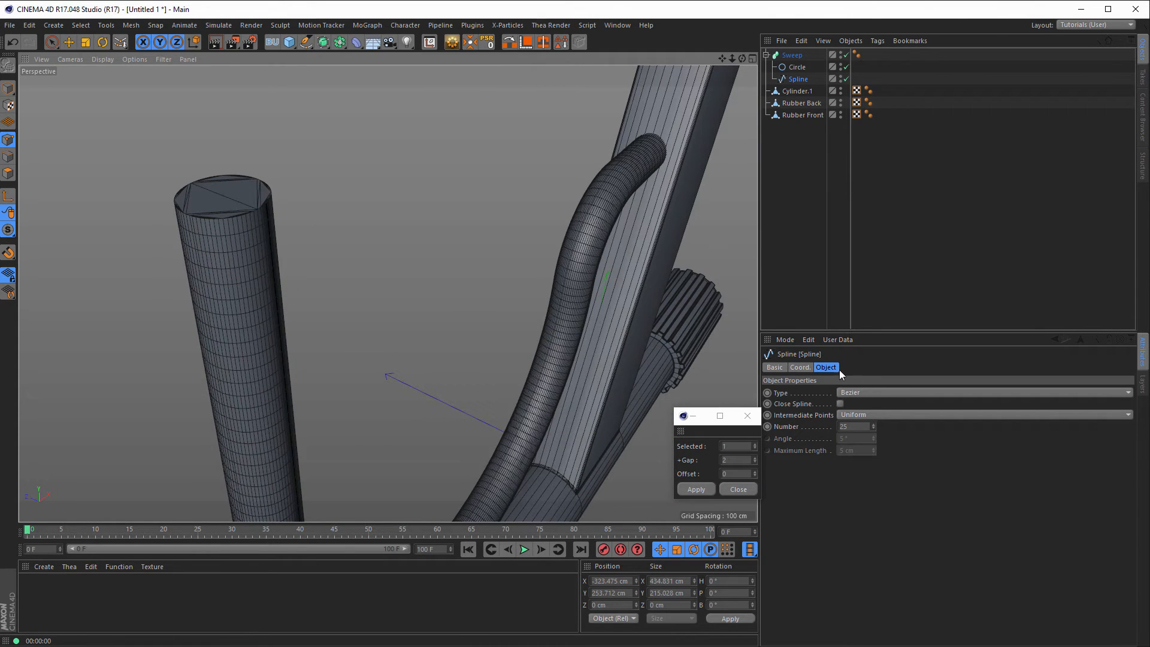
pyautogui.click(793, 56)
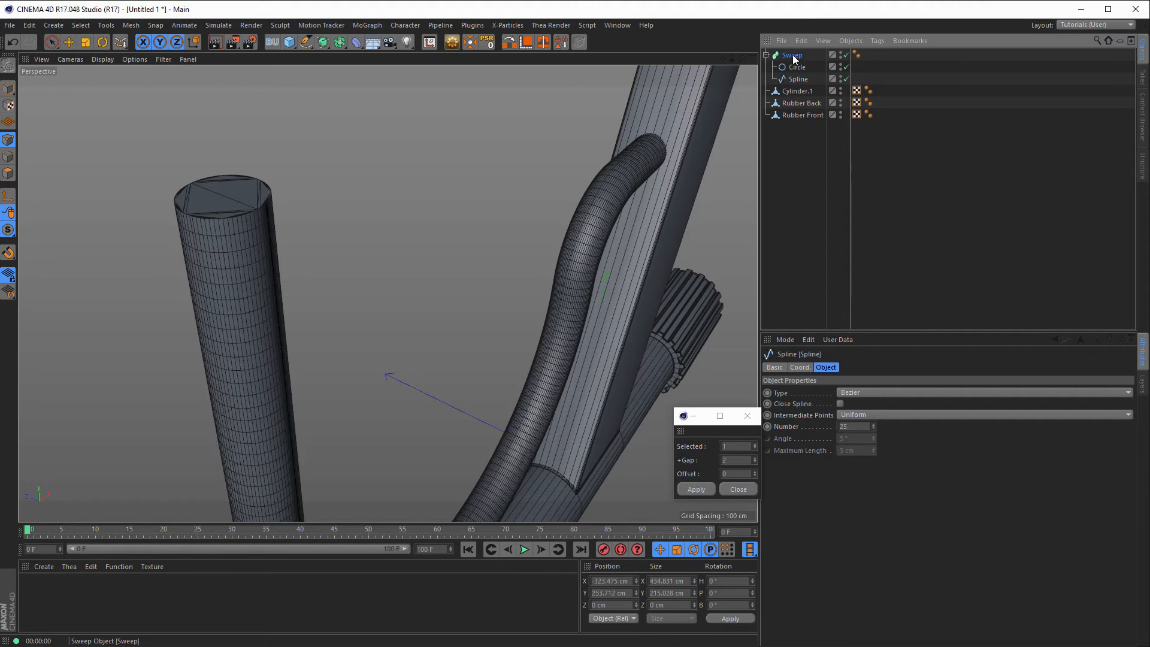
pyautogui.click(852, 368)
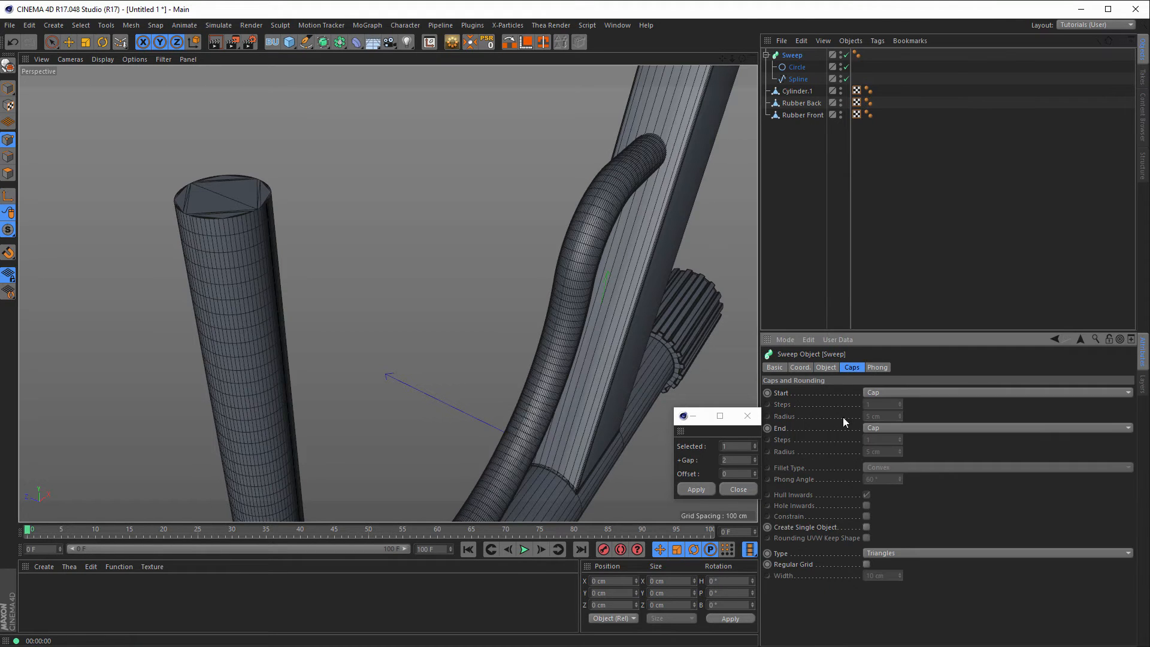
pyautogui.click(872, 429)
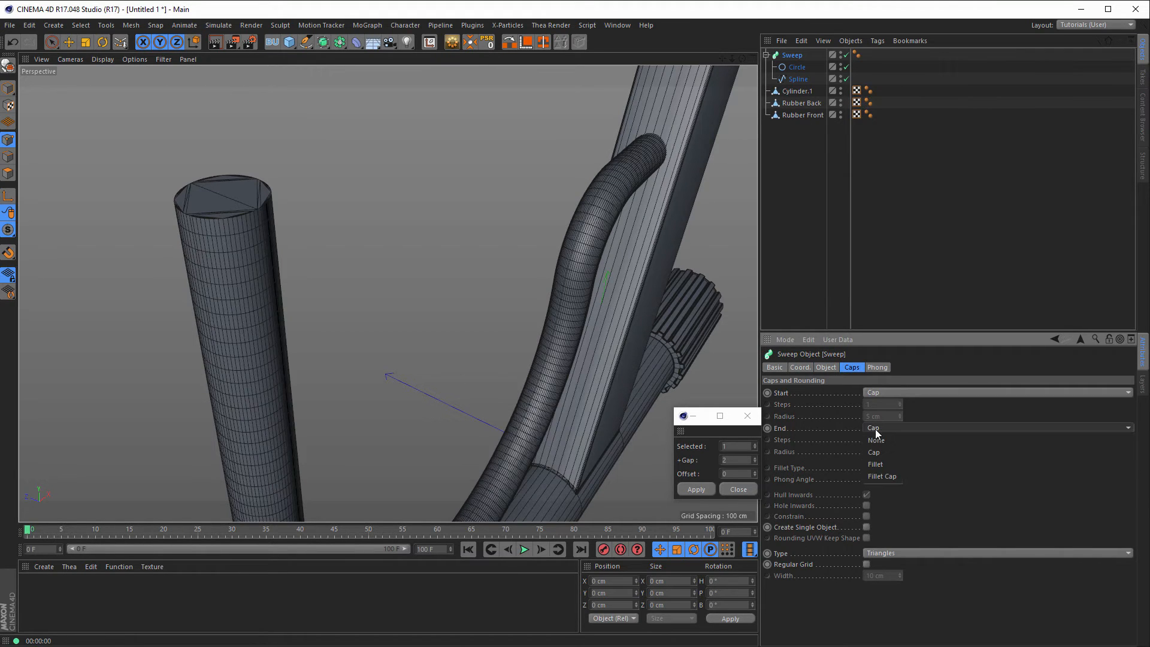
pyautogui.click(888, 477)
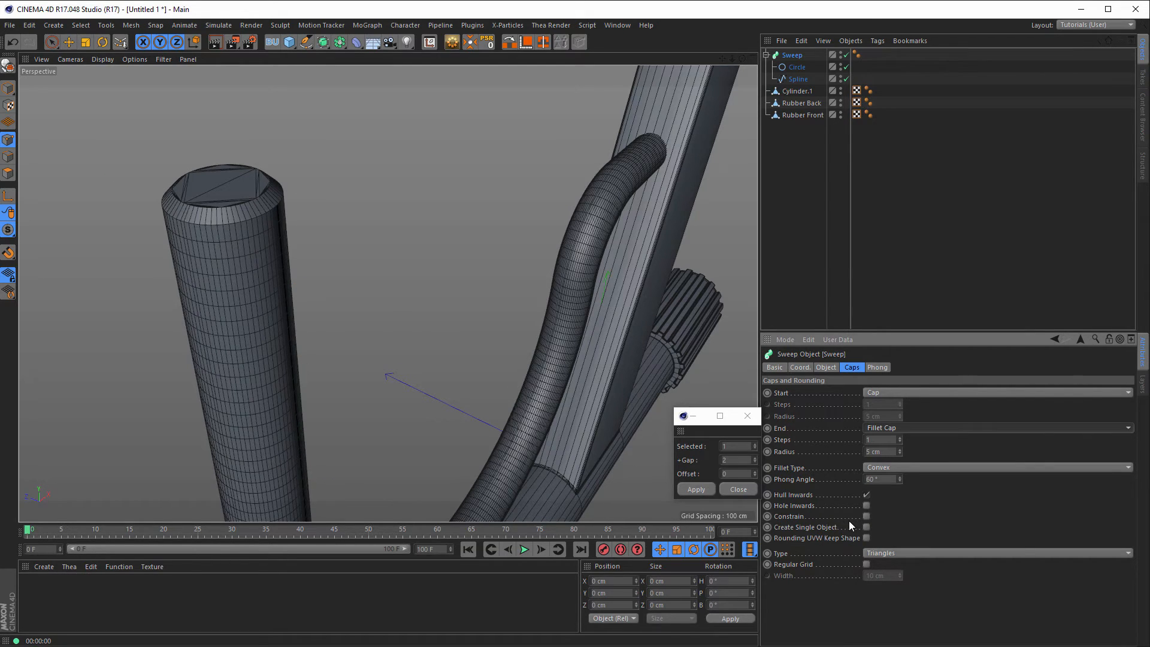
pyautogui.click(865, 516)
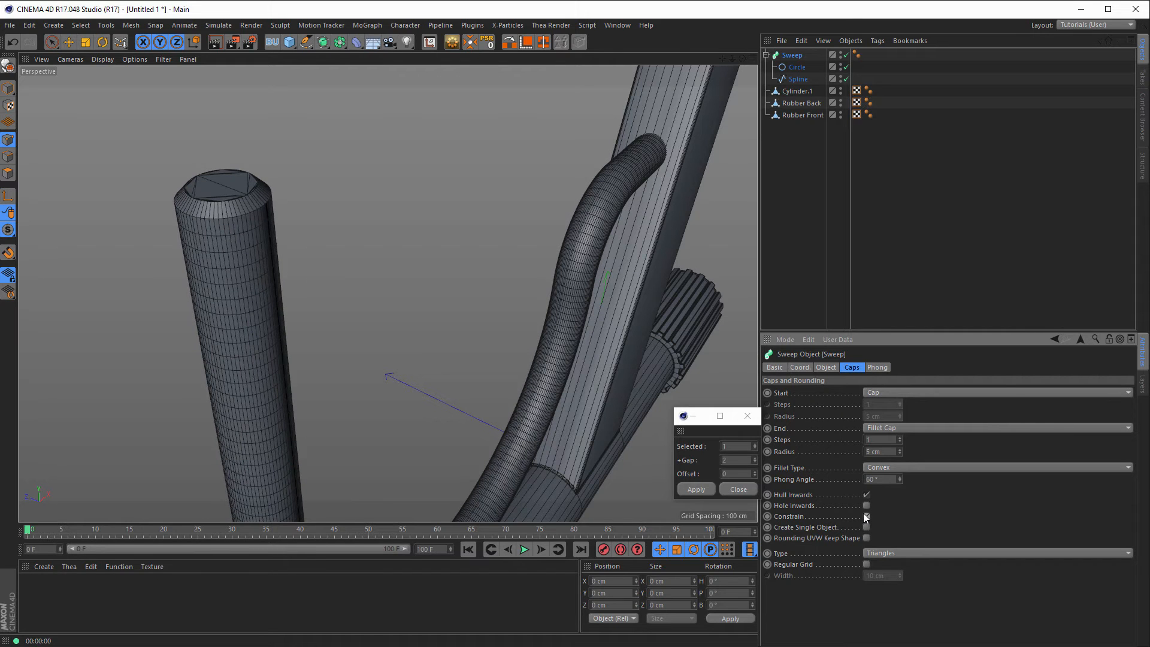
# Set the Sweep's end fillet cap to a radius of 10 cm with 5 steps
pyautogui.click(893, 451)
pyautogui.write('10')
pyautogui.press('Return')
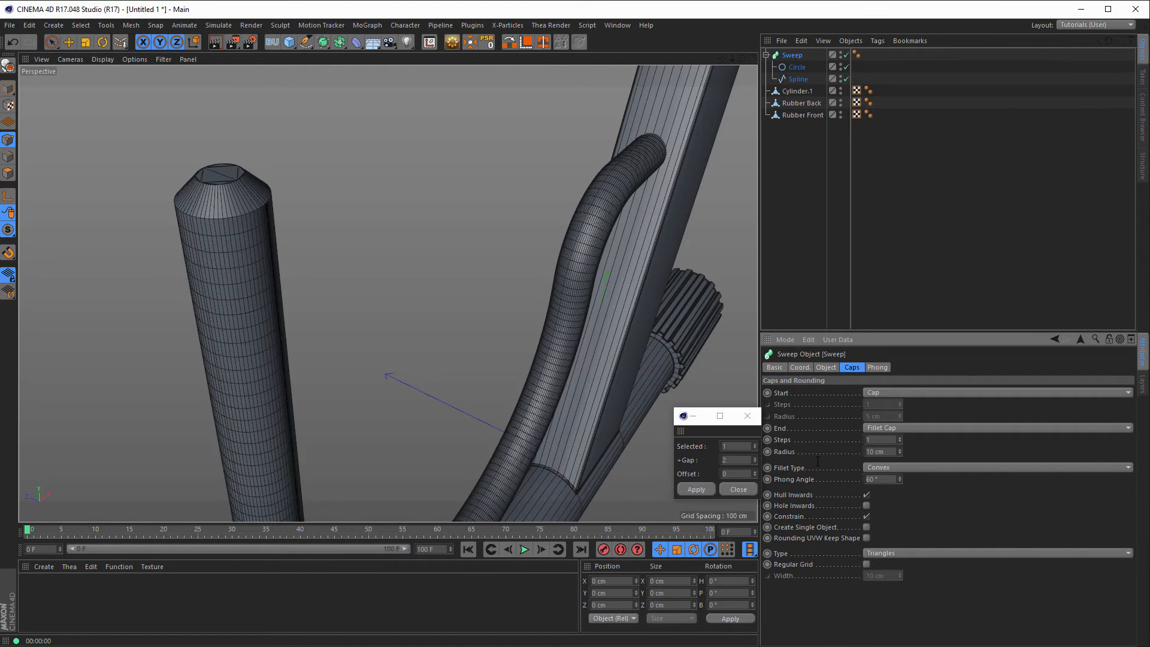
pyautogui.click(901, 438)
pyautogui.click(901, 438)
pyautogui.click(901, 438)
pyautogui.click(900, 439)
pyautogui.click(900, 438)
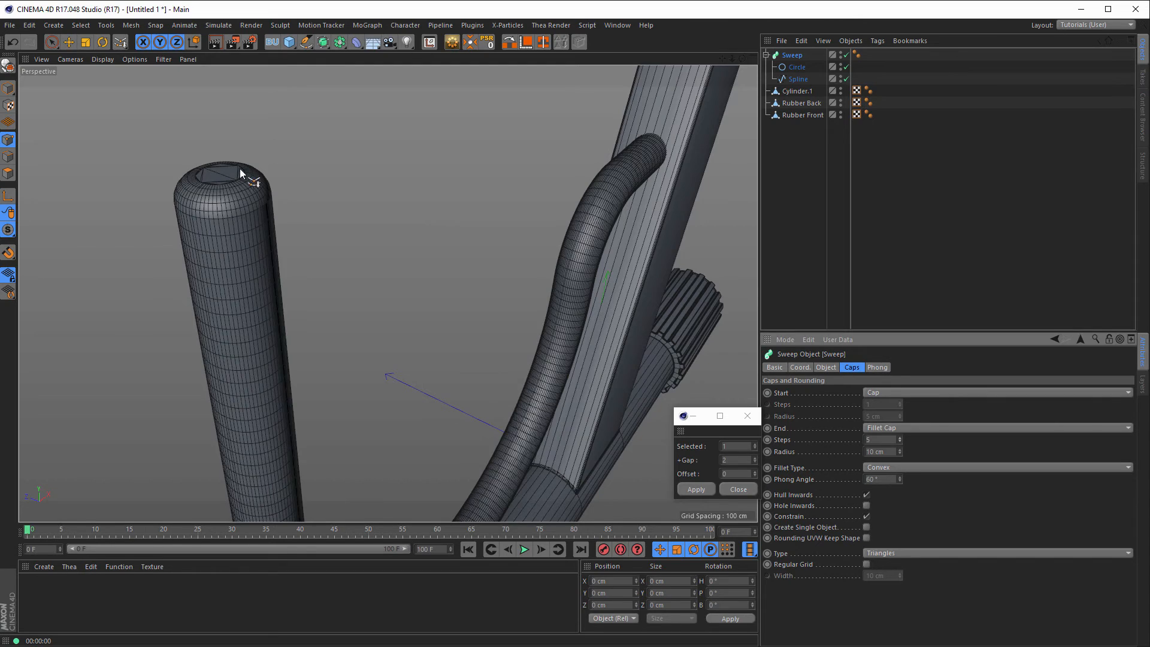
# Change the Sweep's cap type to N-gons for a clean flat face on the tube's rounded end
pyautogui.scroll(3, 288, 160)
pyautogui.scroll(3, 315, 159)
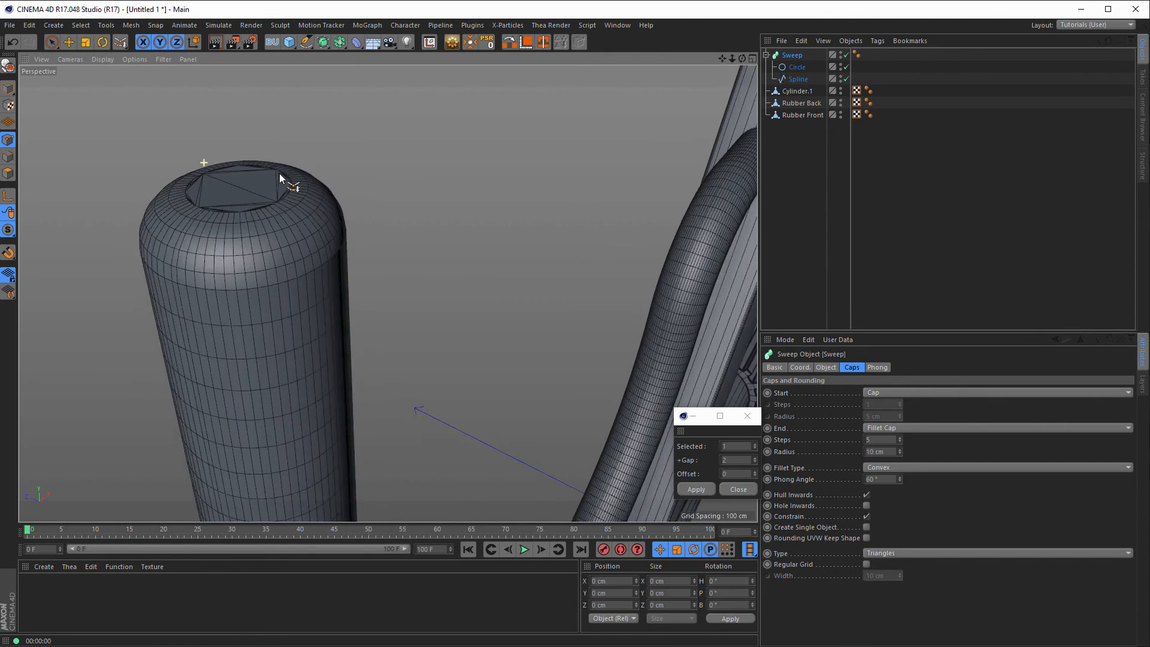
pyautogui.scroll(-5, 279, 174)
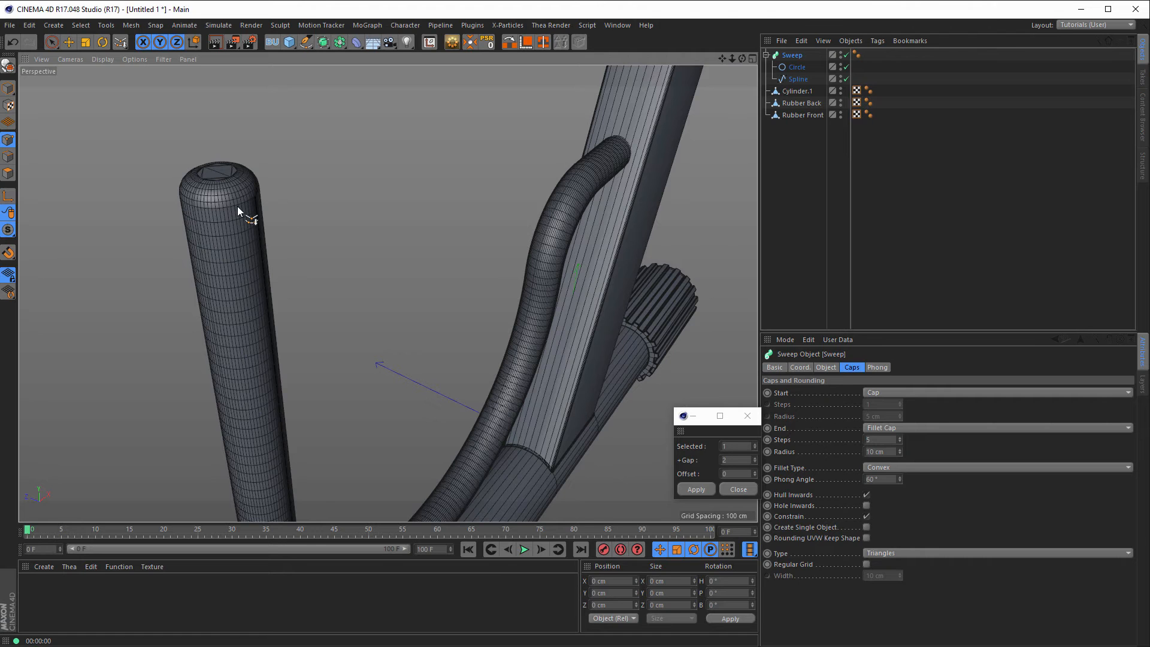
pyautogui.keyDown('alt'); pyautogui.moveTo(237, 205); pyautogui.dragTo(229, 170); pyautogui.keyUp('alt')
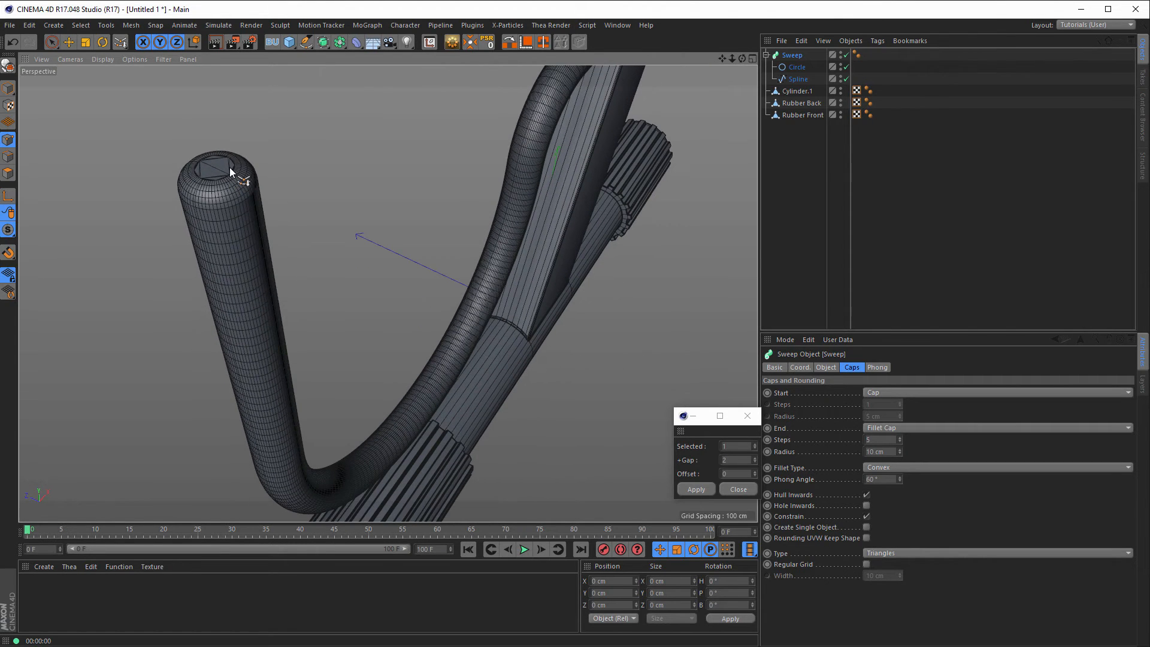
pyautogui.click(893, 554)
pyautogui.click(893, 585)
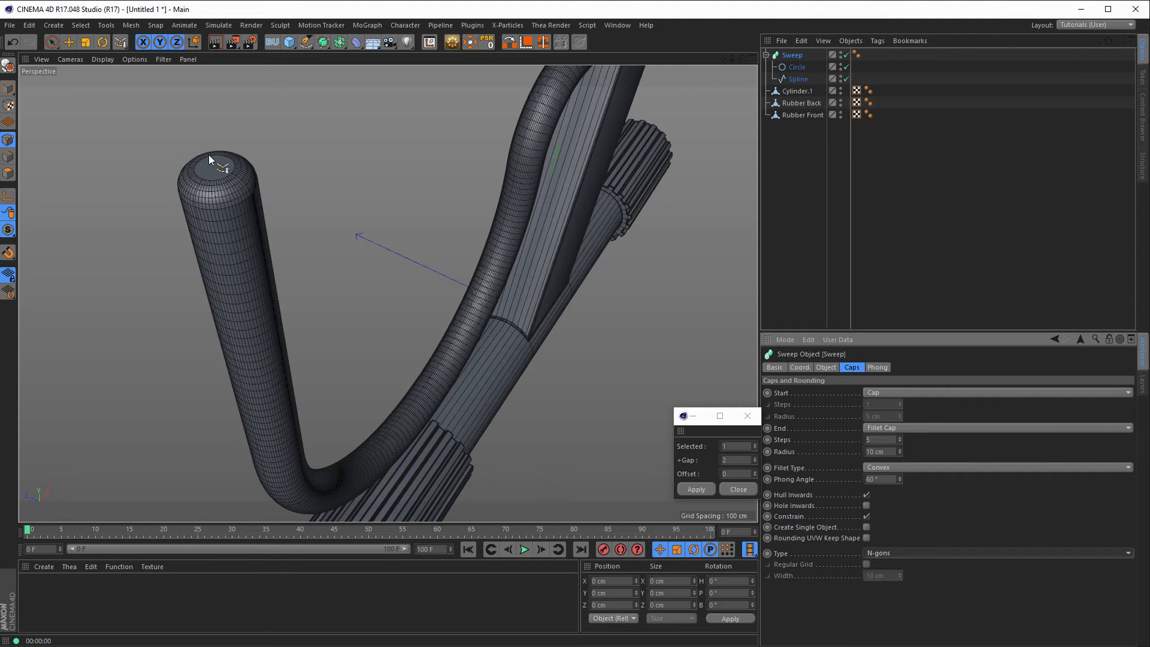
# Collapse the Sweep with its Circle and Spline into a single polygon object
pyautogui.keyDown('alt'); pyautogui.moveTo(221, 168); pyautogui.dragTo(429, 240, button='right'); pyautogui.keyUp('alt')
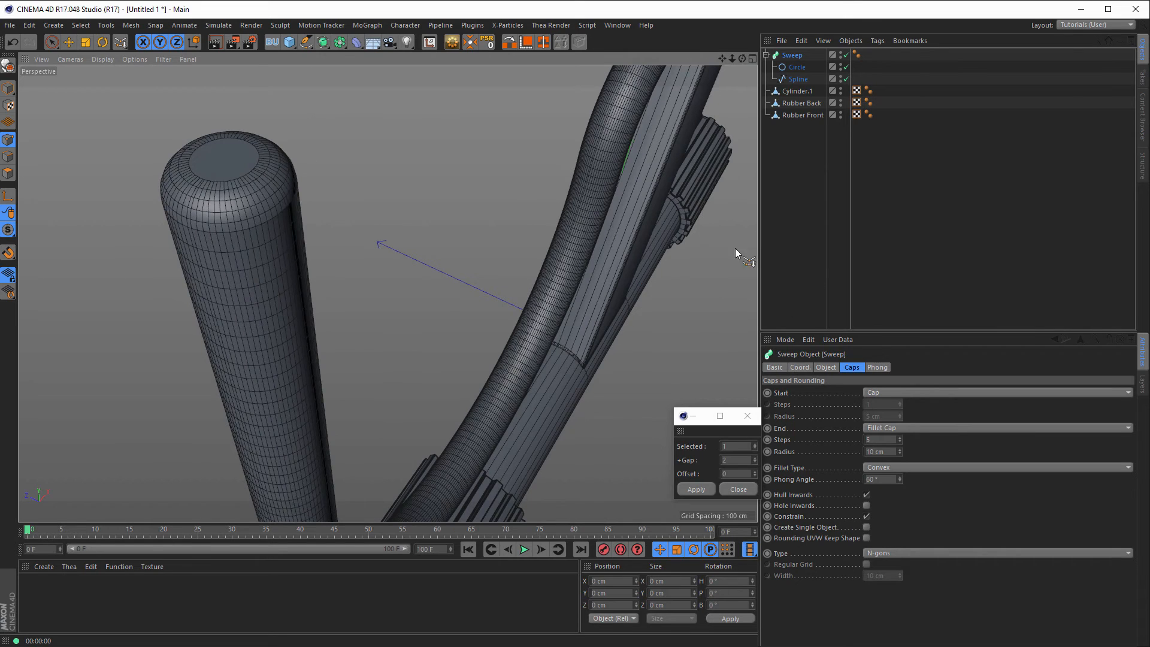
pyautogui.keyDown('alt'); pyautogui.moveTo(735, 248); pyautogui.dragTo(577, 276, button='right'); pyautogui.keyUp('alt')
pyautogui.keyDown('alt'); pyautogui.moveTo(576, 276); pyautogui.dragTo(641, 263); pyautogui.keyUp('alt')
pyautogui.keyDown('alt'); pyautogui.moveTo(641, 263); pyautogui.dragTo(596, 211, button='right'); pyautogui.keyUp('alt')
pyautogui.keyDown('alt'); pyautogui.moveTo(596, 211); pyautogui.dragTo(502, 254); pyautogui.keyUp('alt')
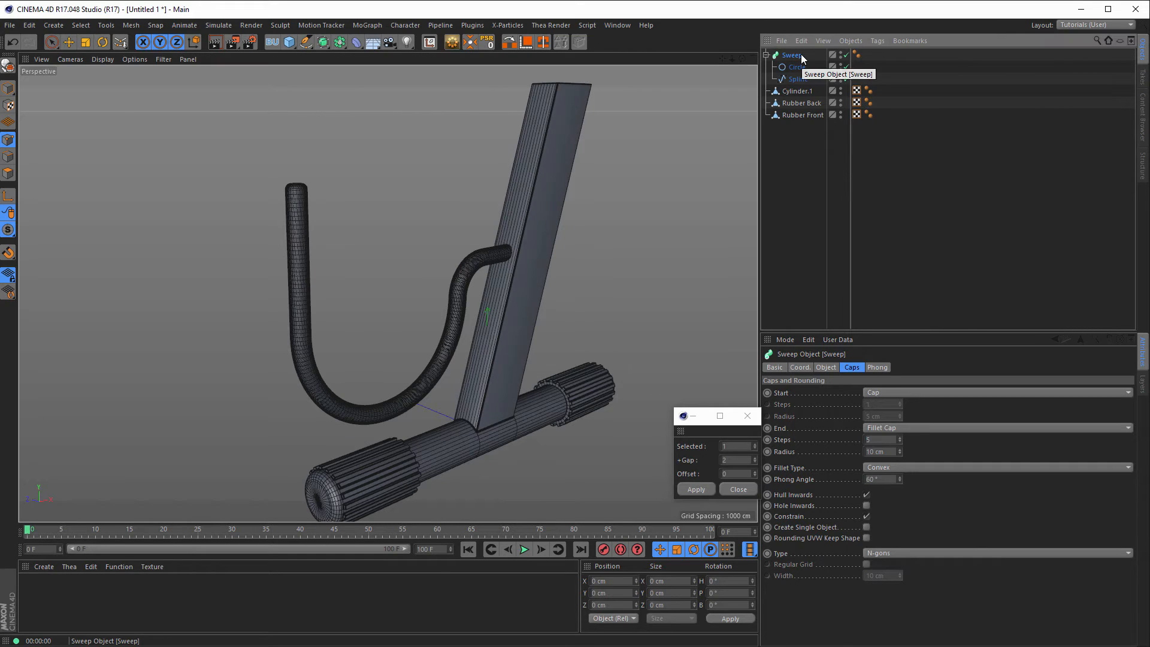
pyautogui.click(452, 43)
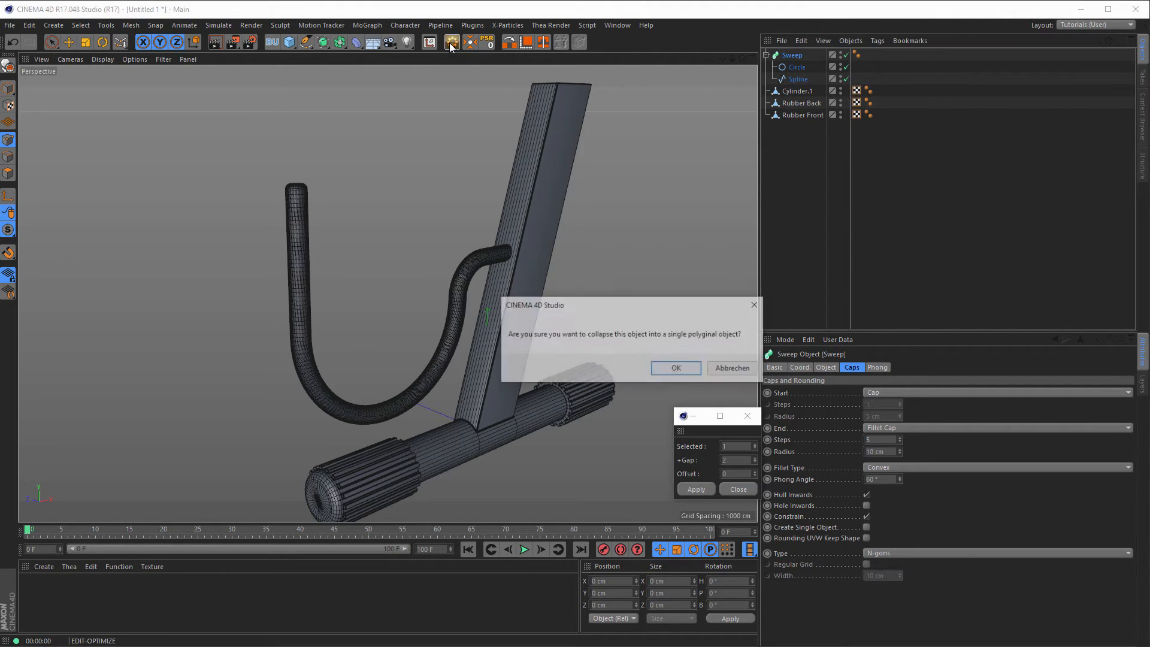
pyautogui.click(677, 369)
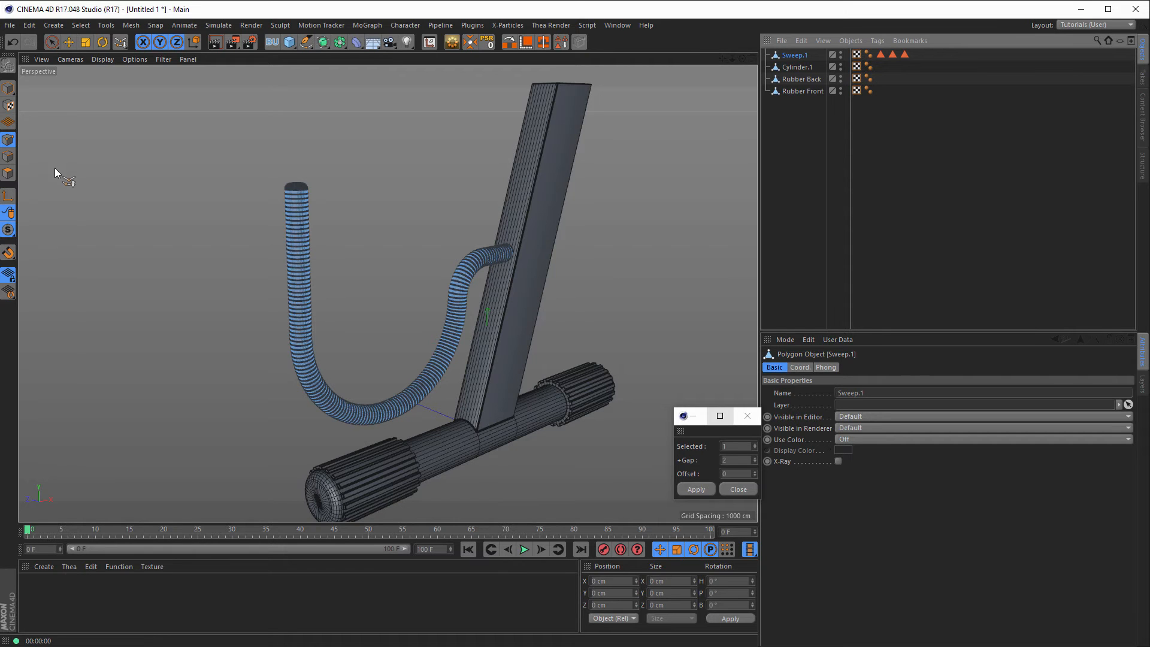
# Switch to polygon editing on the collapsed hook tube, working where it meets the slanted post
pyautogui.scroll(2, 504, 264)
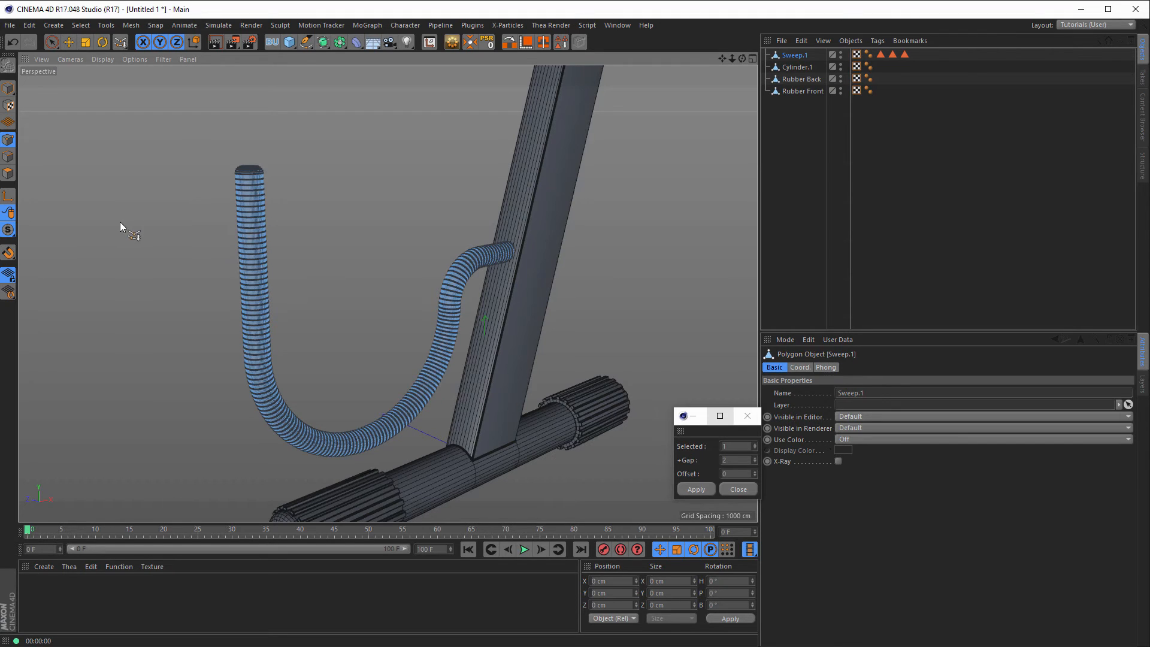
pyautogui.click(9, 174)
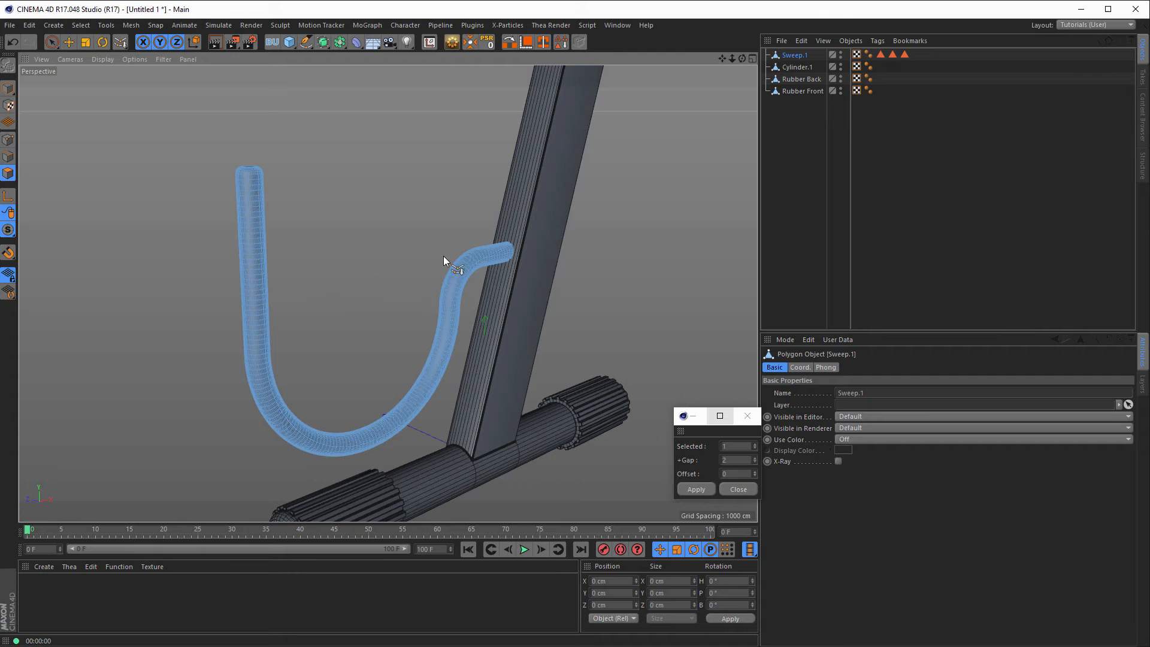
pyautogui.scroll(5, 530, 250)
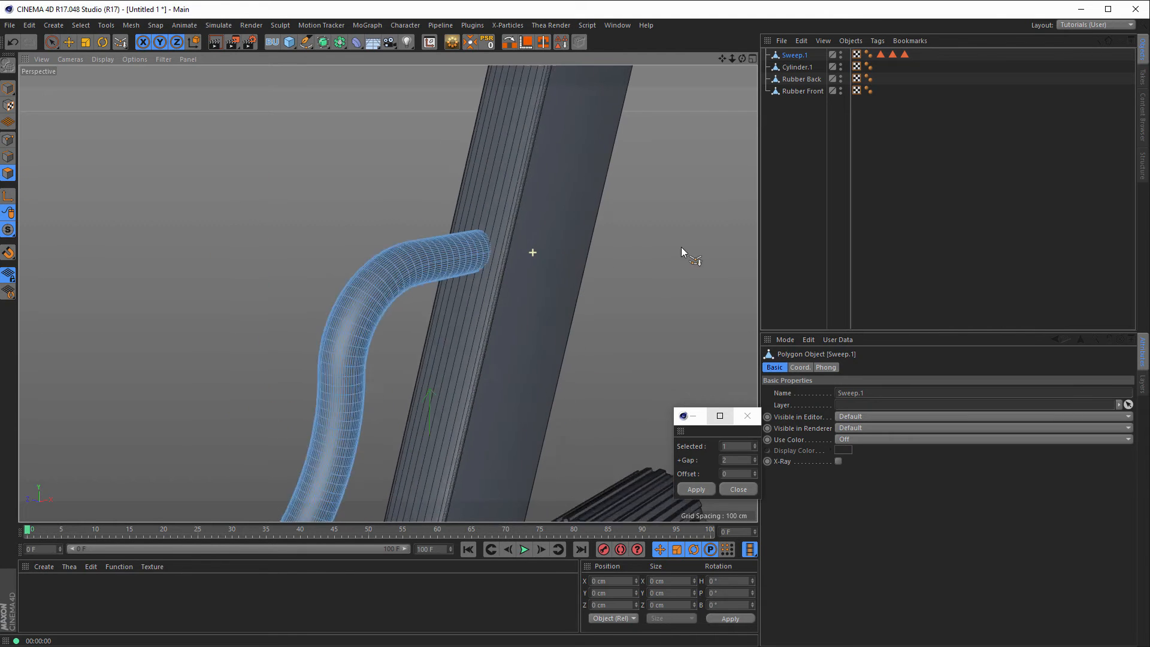
# Select the hook tube's polygons from a loop just short of the post out to the free end, using Loop and Fill Selection
pyautogui.keyDown('alt'); pyautogui.moveTo(414, 260); pyautogui.dragTo(470, 249); pyautogui.keyUp('alt')
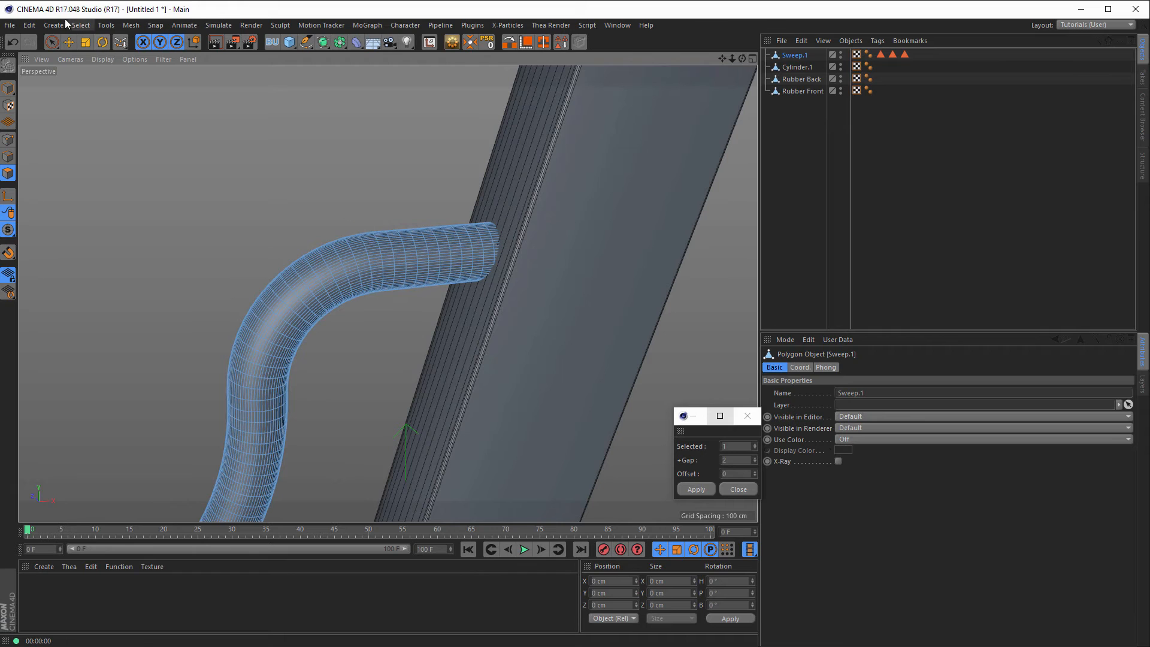
pyautogui.press('u')
pyautogui.press('l')
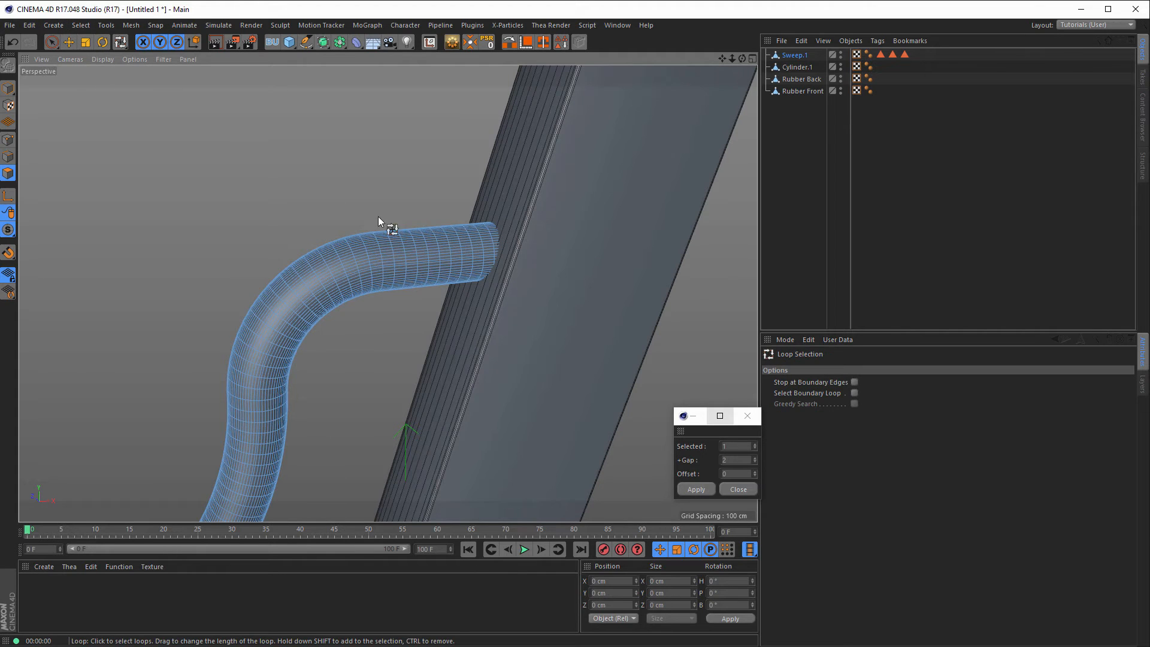
pyautogui.click(411, 256)
pyautogui.keyDown('alt'); pyautogui.moveTo(367, 319); pyautogui.dragTo(221, 393, button='right'); pyautogui.keyUp('alt')
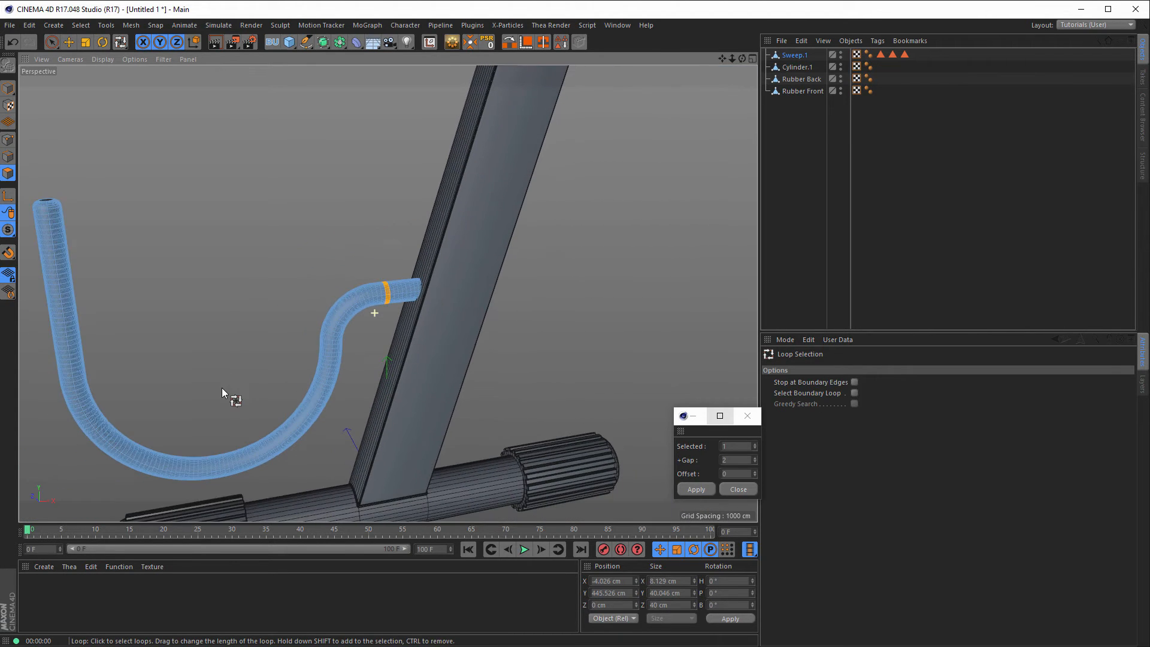
pyautogui.rightClick(222, 387)
pyautogui.click(222, 387)
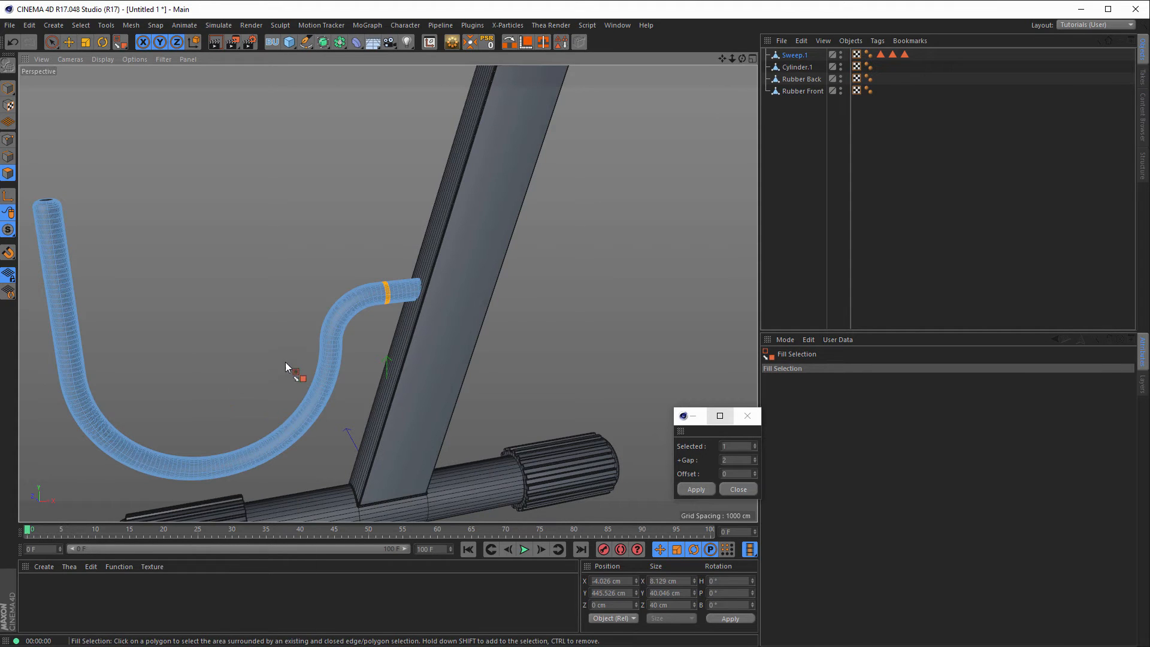
pyautogui.click(328, 348)
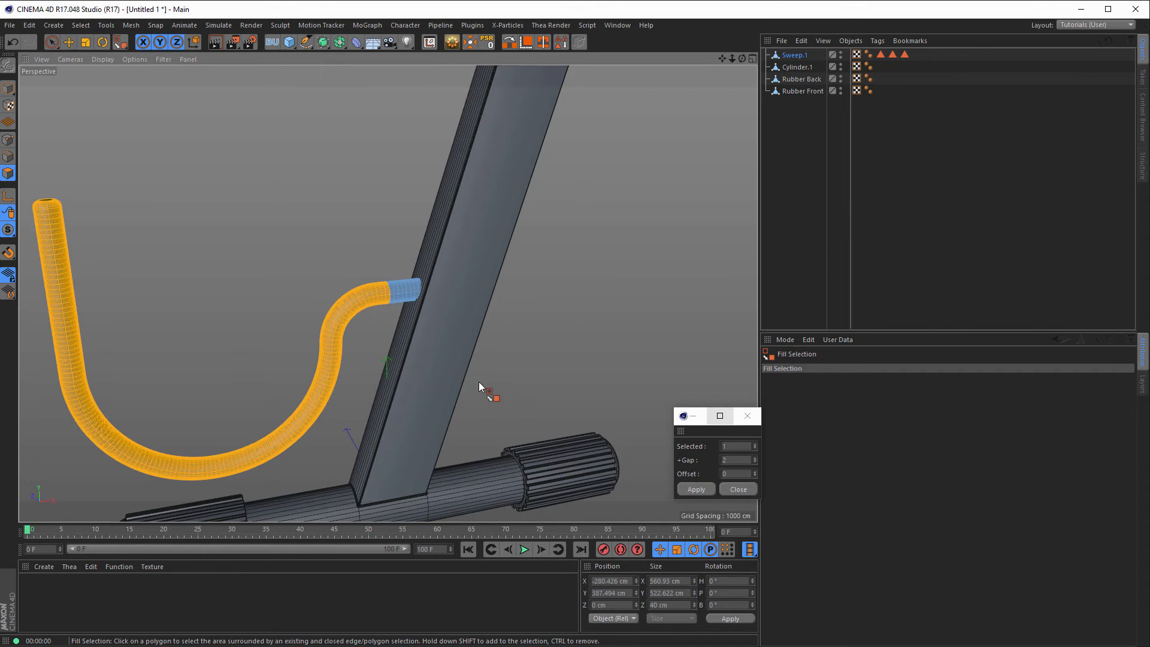
# Split the selected tube polygons into a separate object and name it Rubber
pyautogui.click(756, 417)
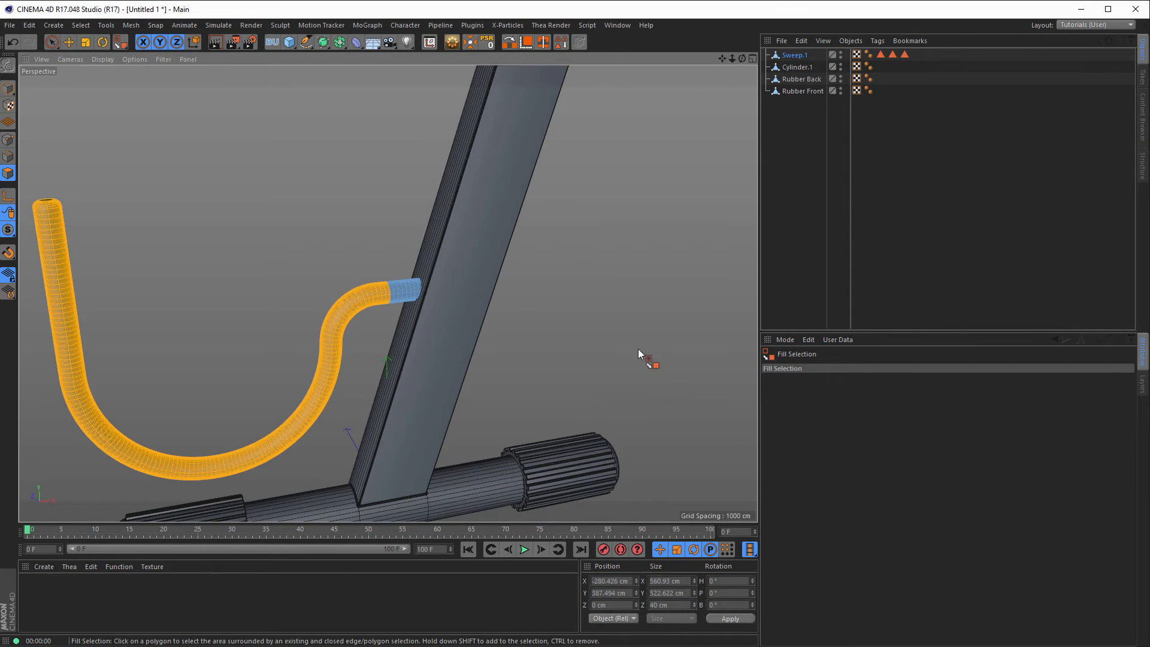
pyautogui.rightClick(616, 255)
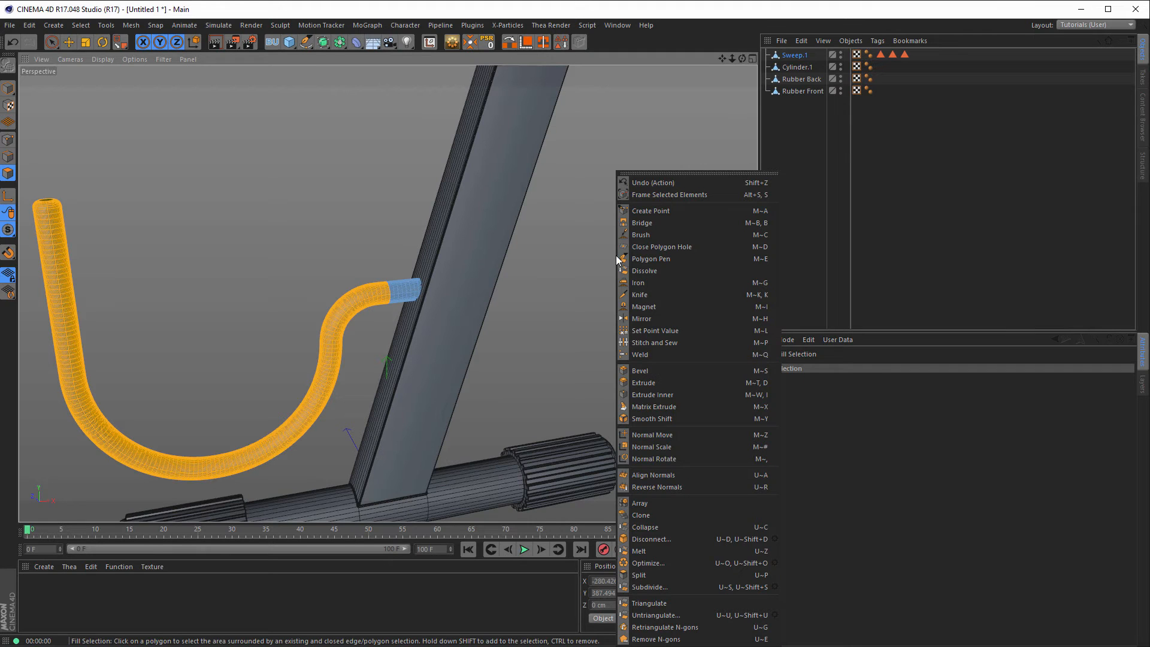
pyautogui.click(675, 574)
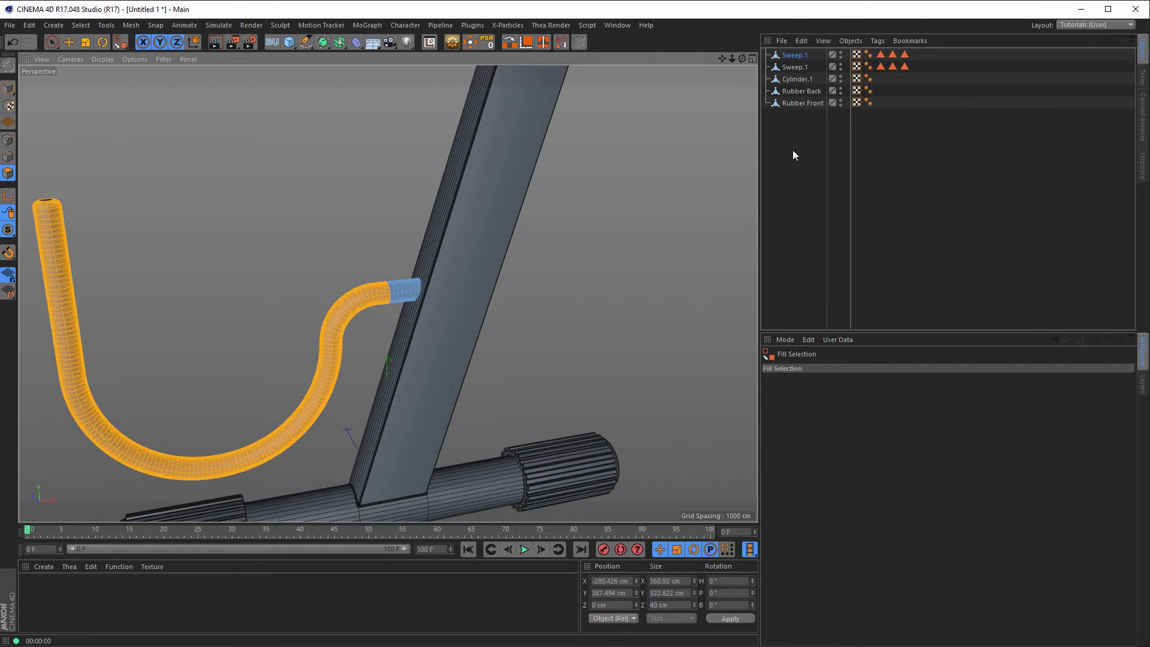
pyautogui.doubleClick(803, 67)
pyautogui.write('Rubber')
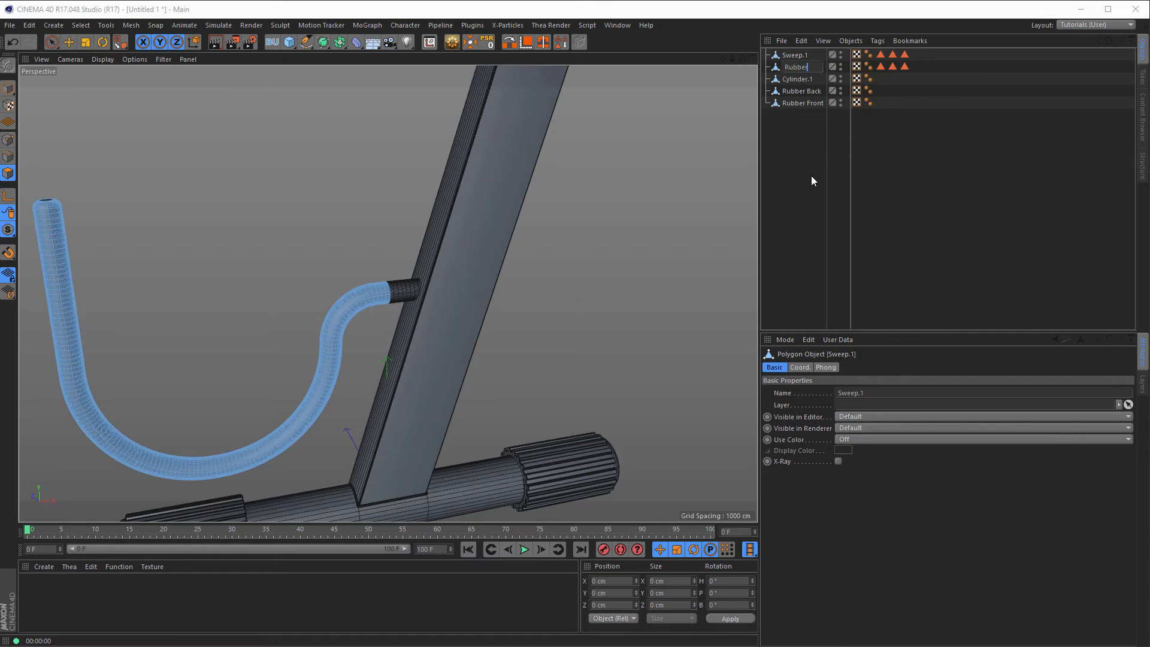
pyautogui.press('Return')
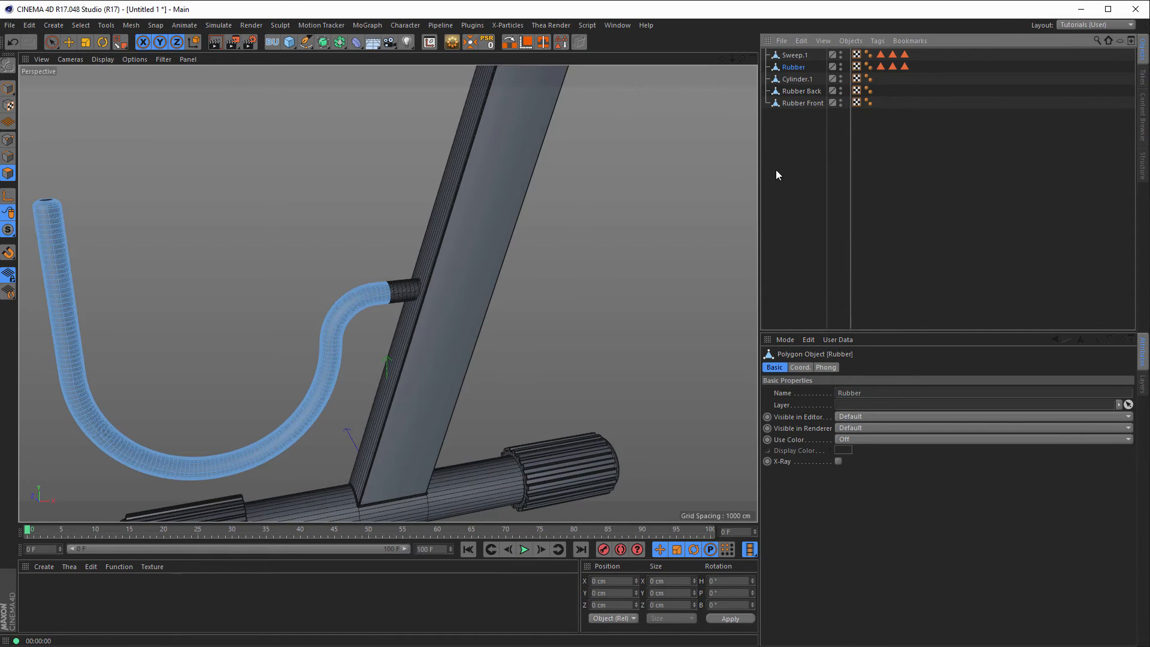
# Extrude all polygons of the Rubber object by 7 cm with Create Caps enabled
pyautogui.moveTo(424, 254)
pyautogui.keyDown('alt'); pyautogui.mouseDown()
pyautogui.moveTo(410, 254)
pyautogui.moveTo(495, 258)
pyautogui.moveTo(443, 246)
pyautogui.mouseUp(); pyautogui.keyUp('alt')
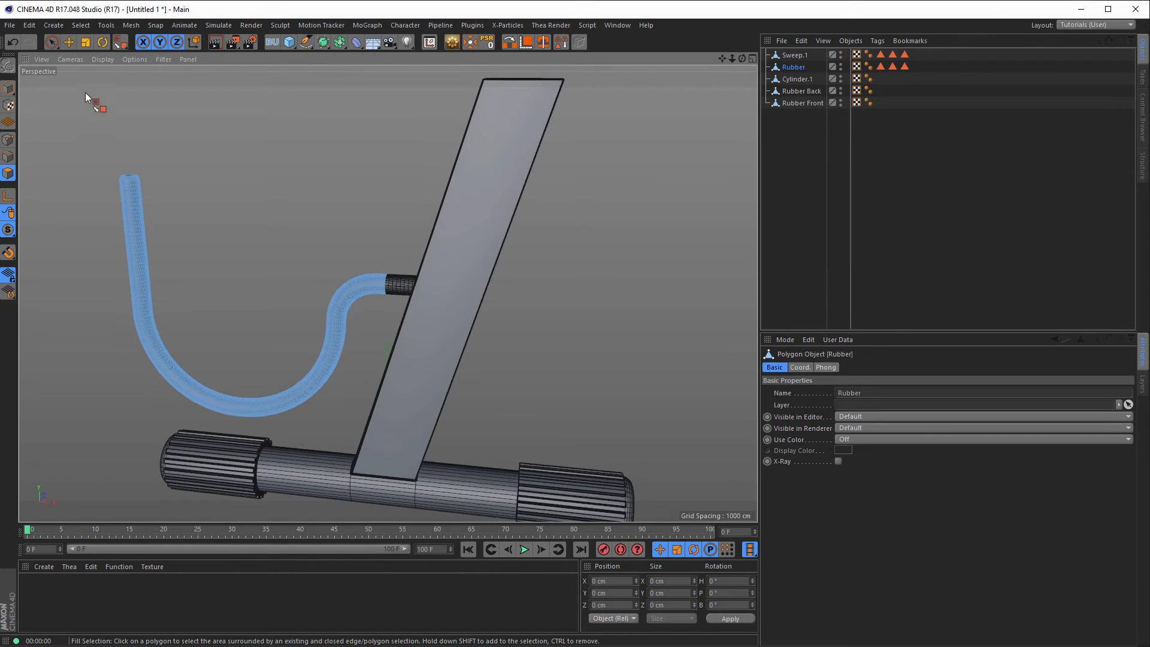
pyautogui.click(52, 41)
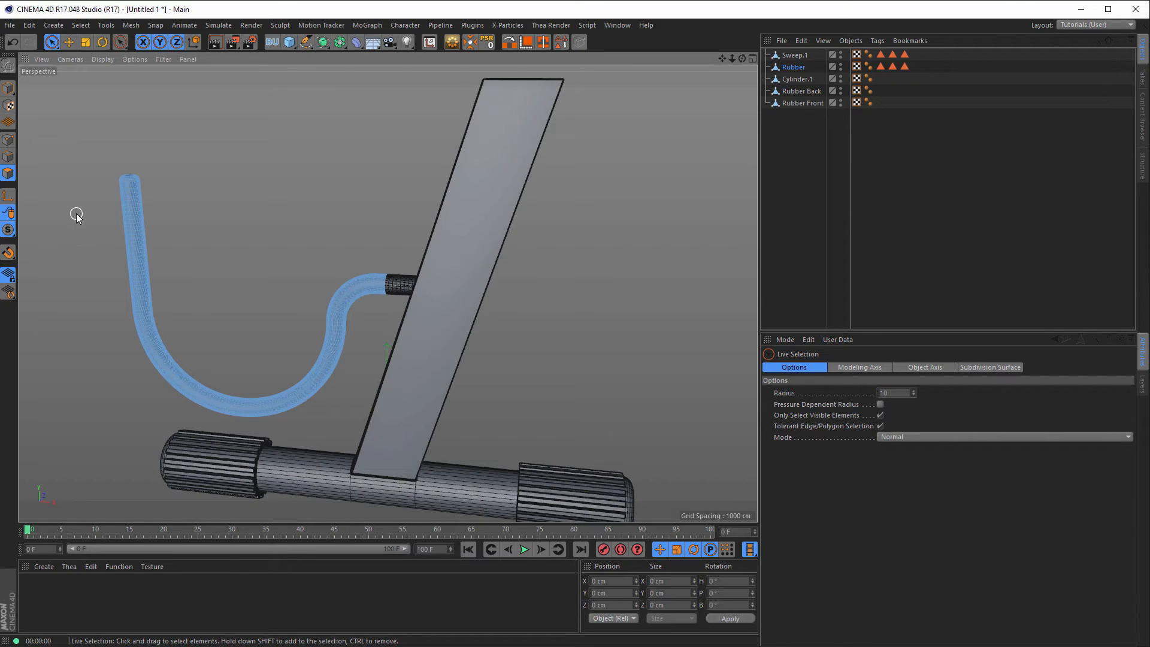
pyautogui.click(9, 174)
pyautogui.hotkey('ctrl', 'a')
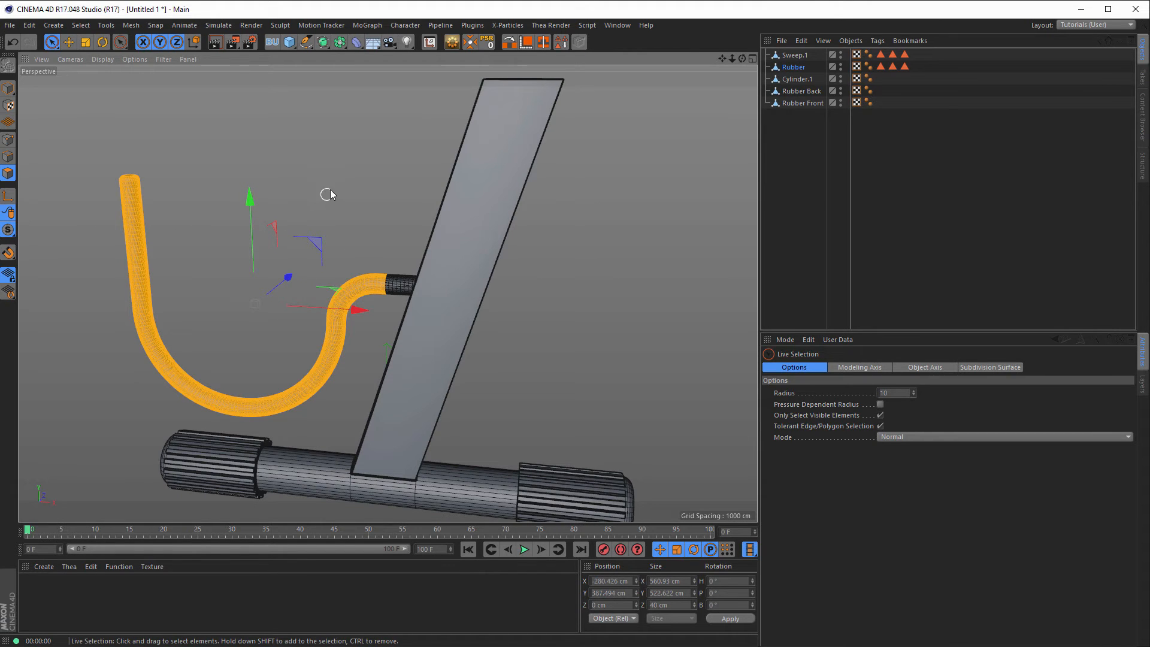
pyautogui.press('d')
pyautogui.scroll(10, 395, 288)
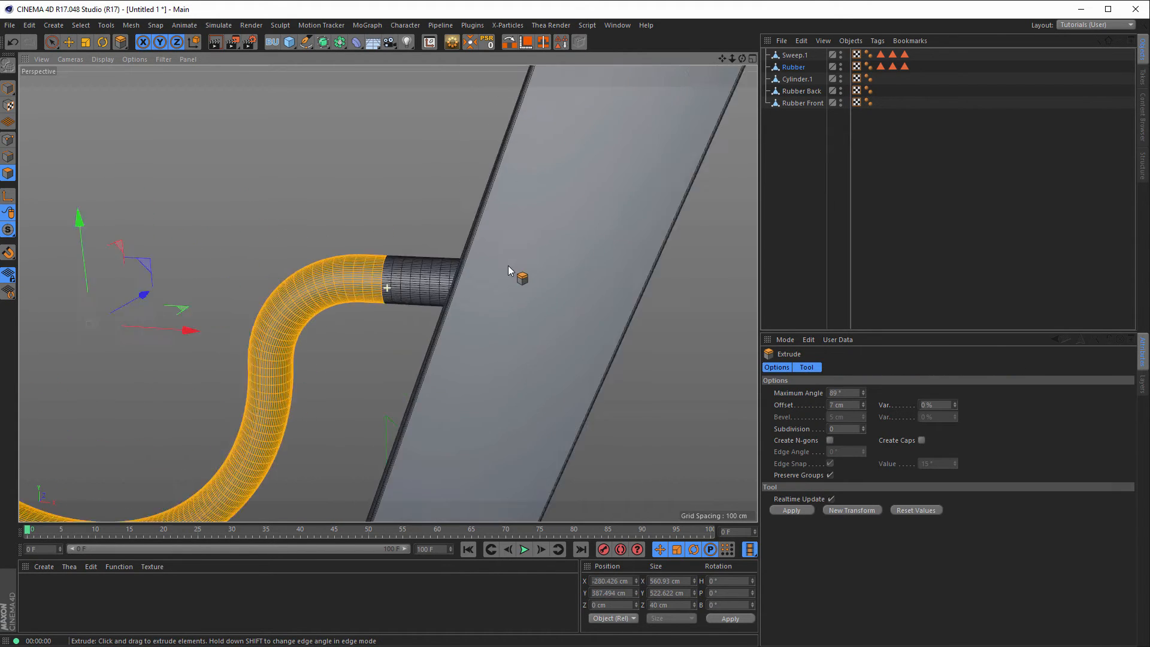
pyautogui.keyDown('alt'); pyautogui.moveTo(393, 263); pyautogui.dragTo(409, 265); pyautogui.keyUp('alt')
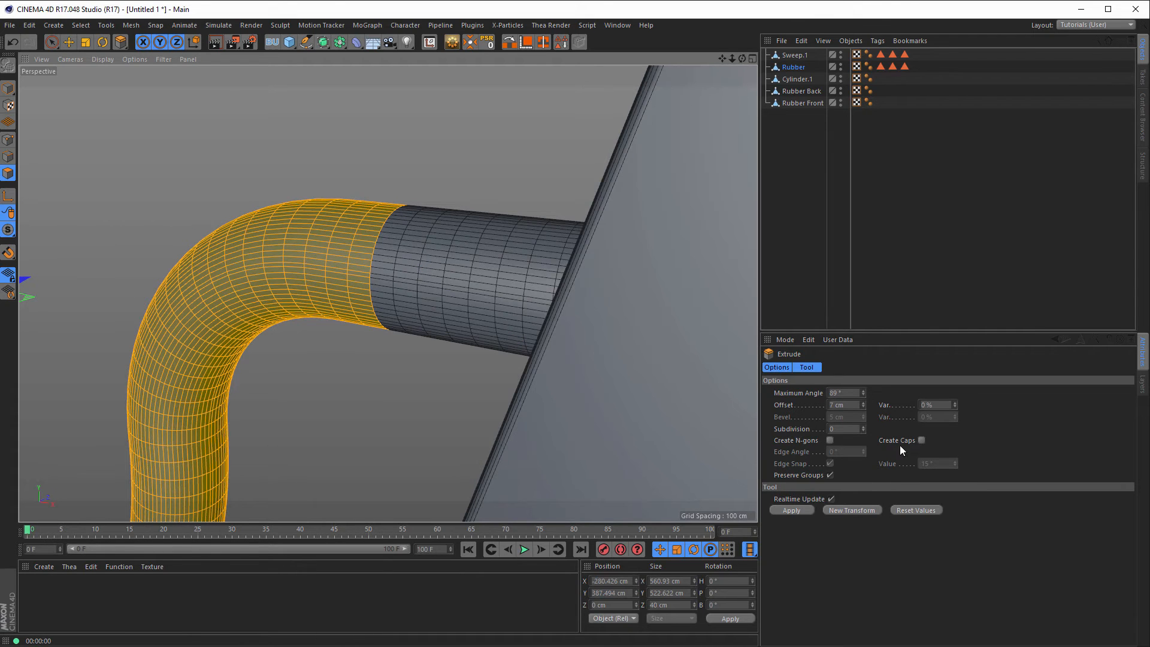
pyautogui.click(921, 440)
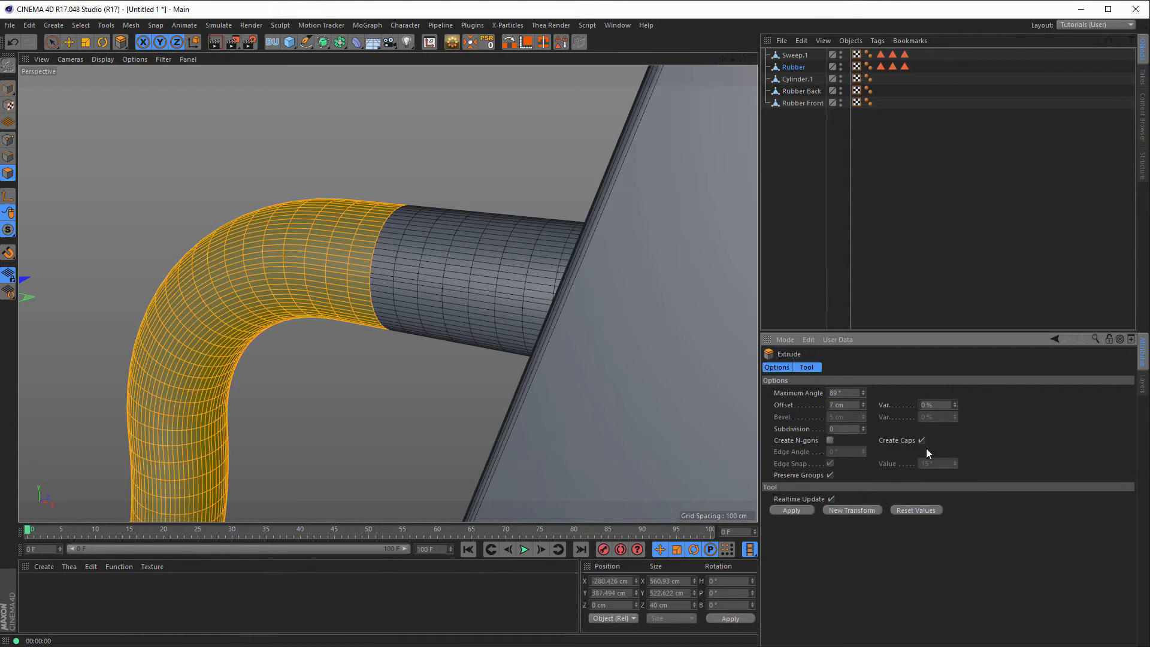
pyautogui.moveTo(368, 389); pyautogui.dragTo(231, 401)
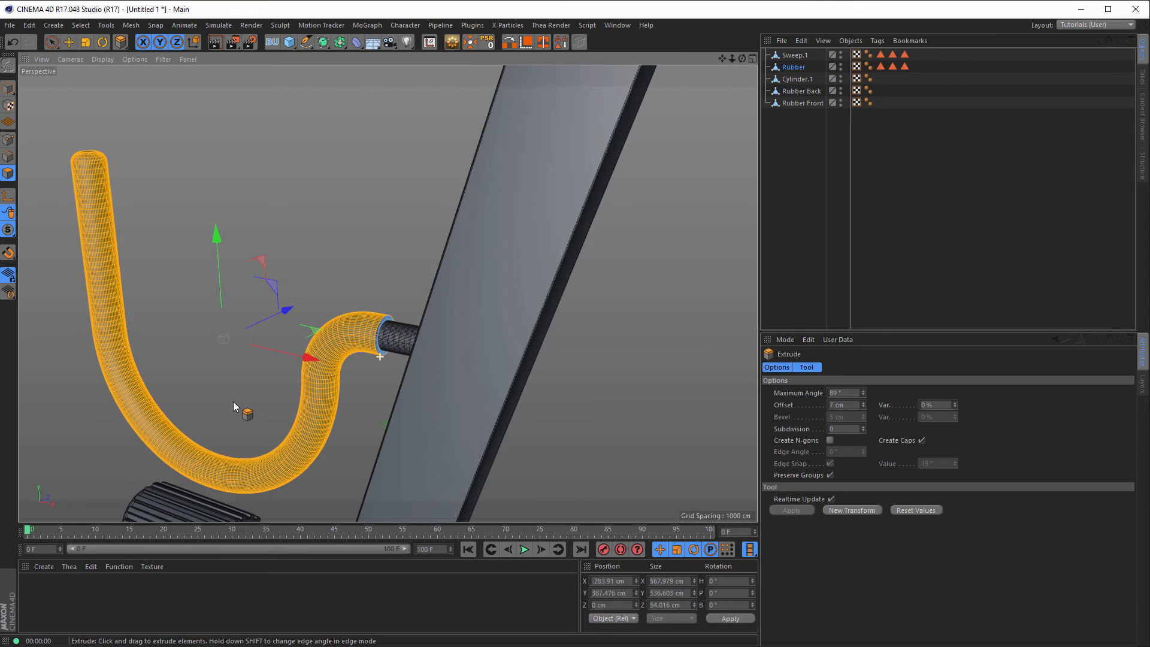
# Set the Rubber extrusion's offset to 10 cm
pyautogui.keyDown('alt'); pyautogui.moveTo(232, 401); pyautogui.dragTo(336, 394, button='right'); pyautogui.keyUp('alt')
pyautogui.keyDown('alt'); pyautogui.moveTo(384, 331); pyautogui.dragTo(441, 325, button='right'); pyautogui.keyUp('alt')
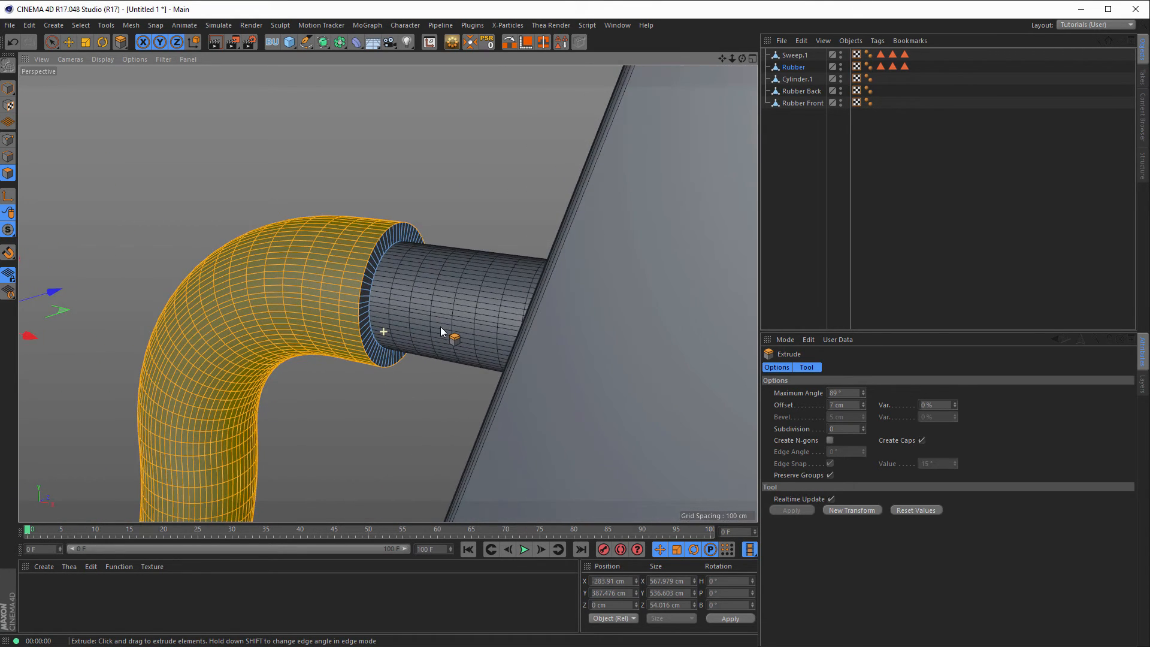
pyautogui.click(863, 403)
pyautogui.moveTo(855, 405); pyautogui.dragTo(821, 410)
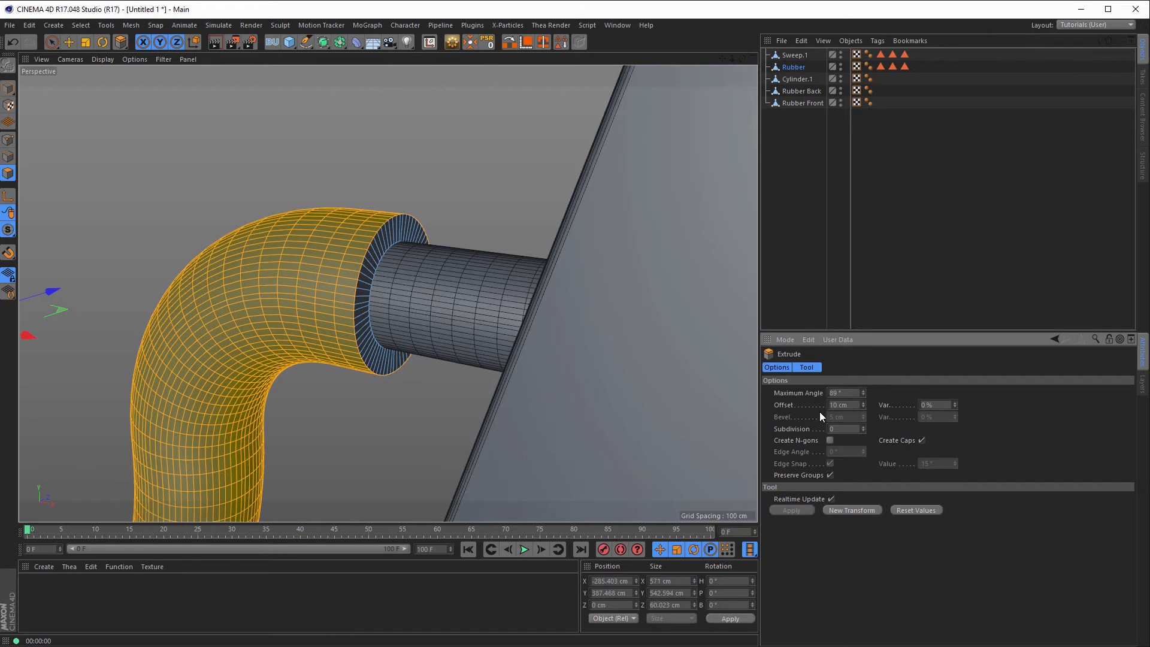
pyautogui.keyDown('alt'); pyautogui.moveTo(377, 356); pyautogui.dragTo(357, 363, button='right'); pyautogui.keyUp('alt')
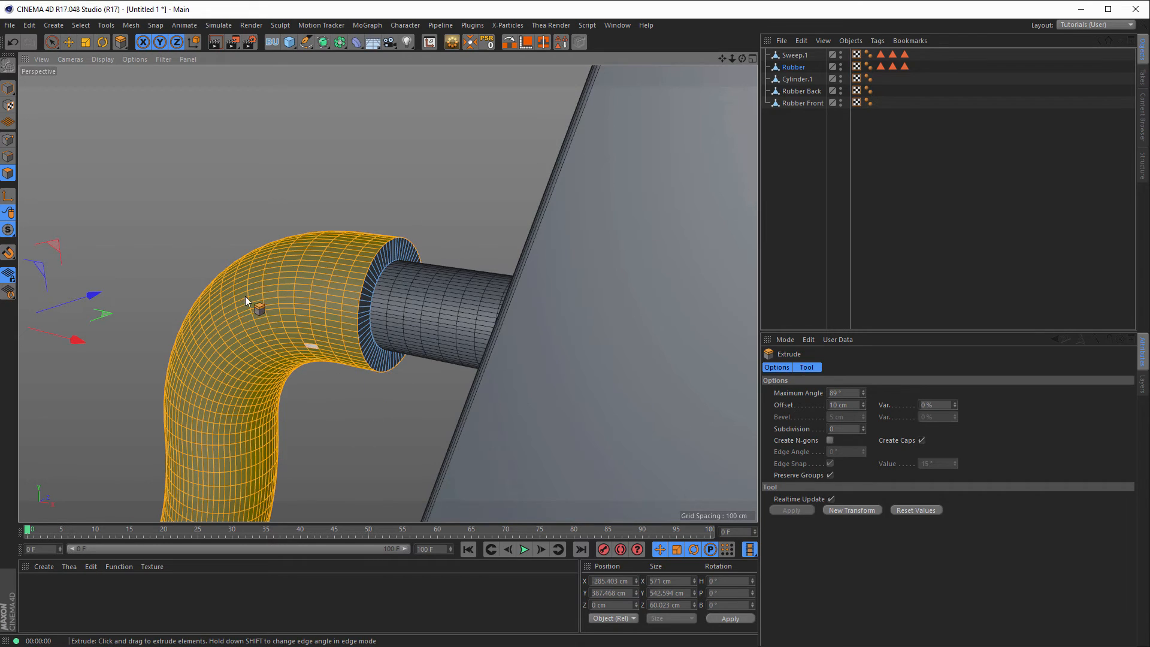
# Select the outer and inner edge loops on the Rubber's end face near the post
pyautogui.click(7, 157)
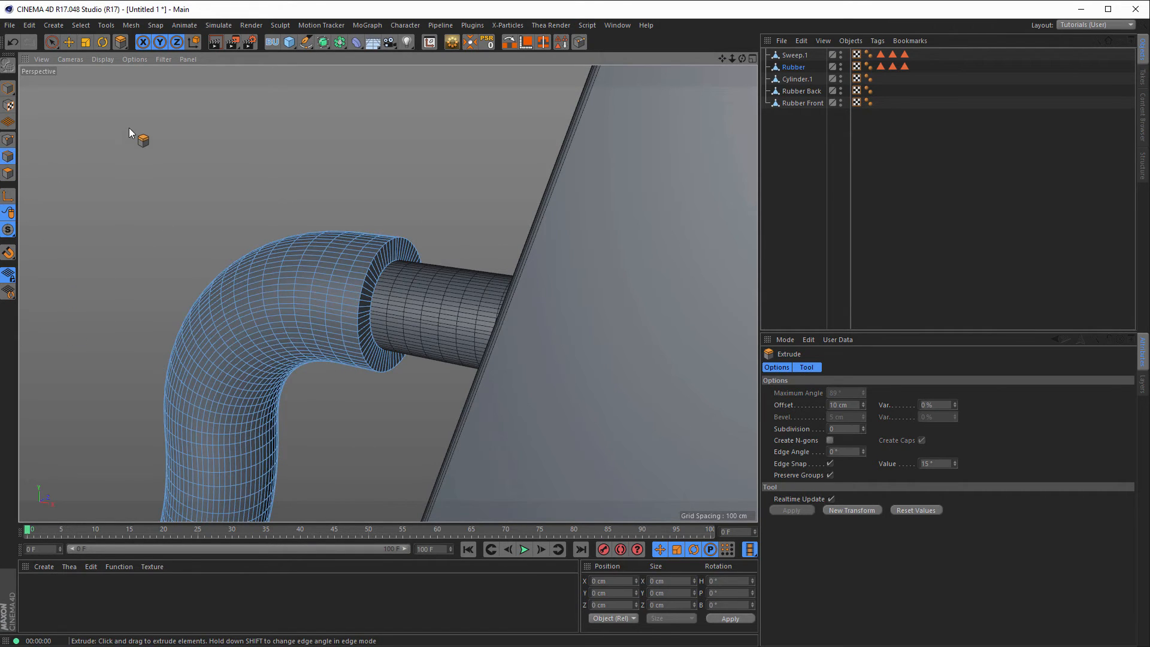
pyautogui.press('u')
pyautogui.press('l')
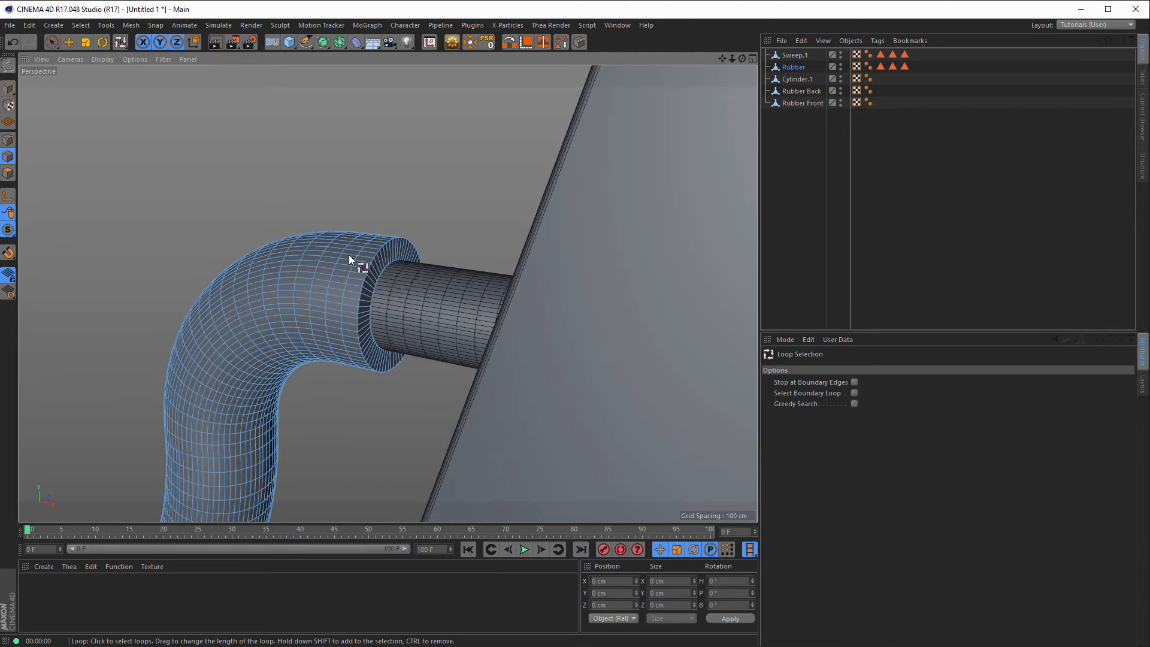
pyautogui.click(370, 268)
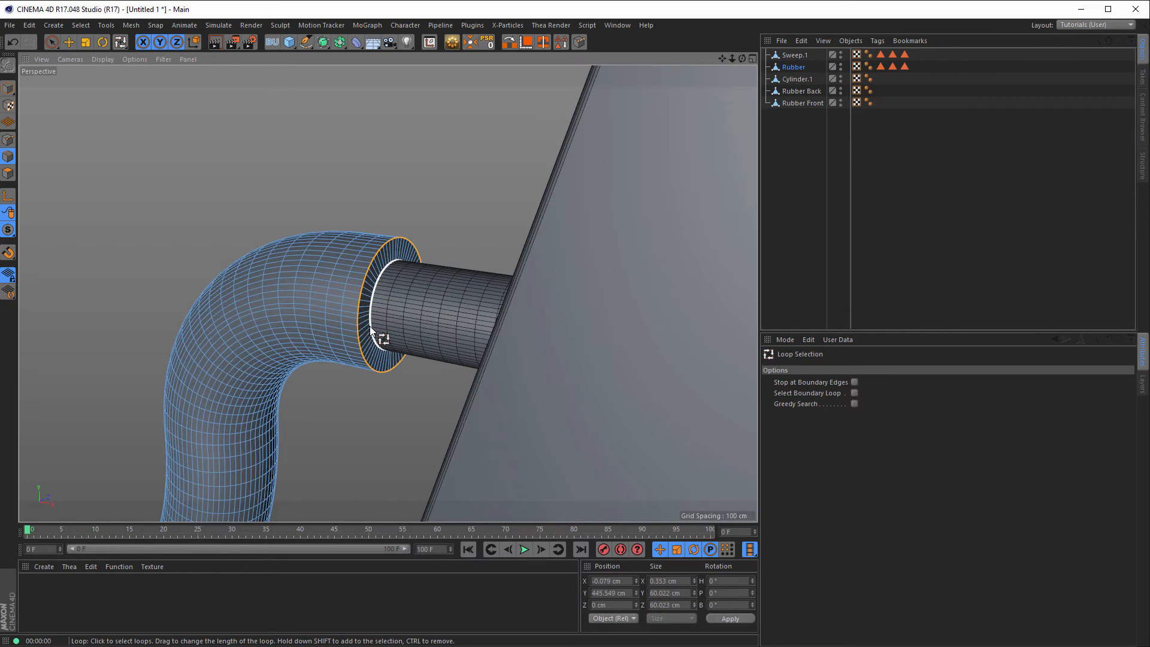
pyautogui.keyDown('alt'); pyautogui.moveTo(397, 278); pyautogui.dragTo(416, 271); pyautogui.keyUp('alt')
pyautogui.keyDown('alt'); pyautogui.moveTo(416, 271); pyautogui.dragTo(438, 273, button='right'); pyautogui.keyUp('alt')
pyautogui.keyDown('alt'); pyautogui.moveTo(418, 270); pyautogui.dragTo(438, 275); pyautogui.keyUp('alt')
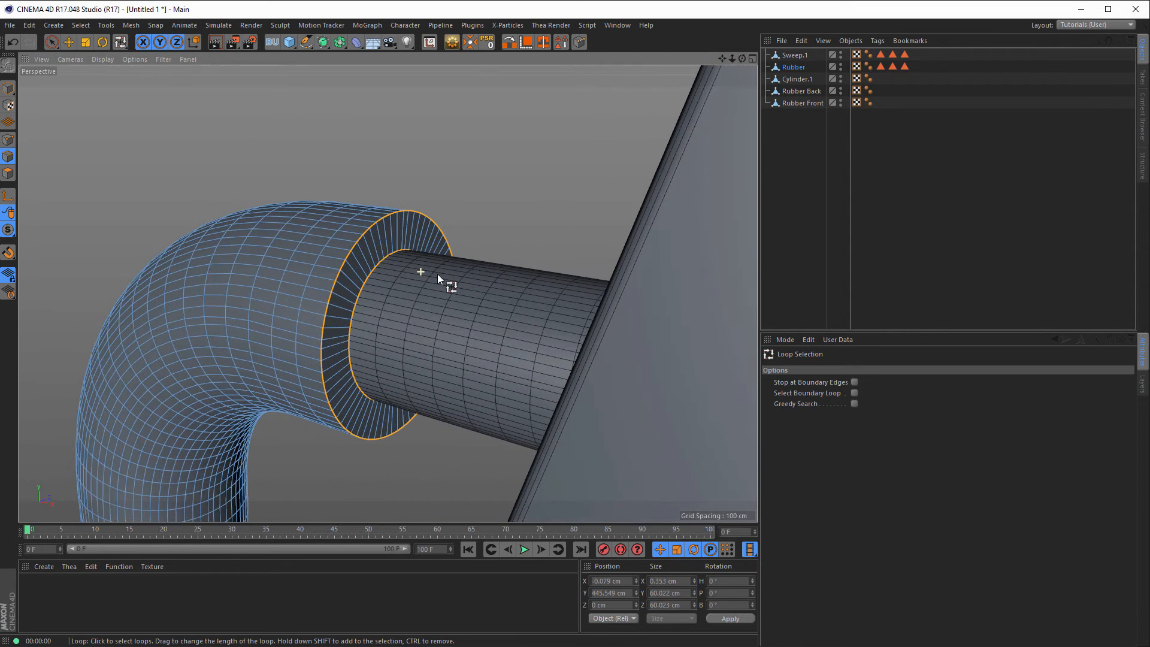
pyautogui.keyDown('alt'); pyautogui.moveTo(441, 272); pyautogui.dragTo(462, 269, button='right'); pyautogui.keyUp('alt')
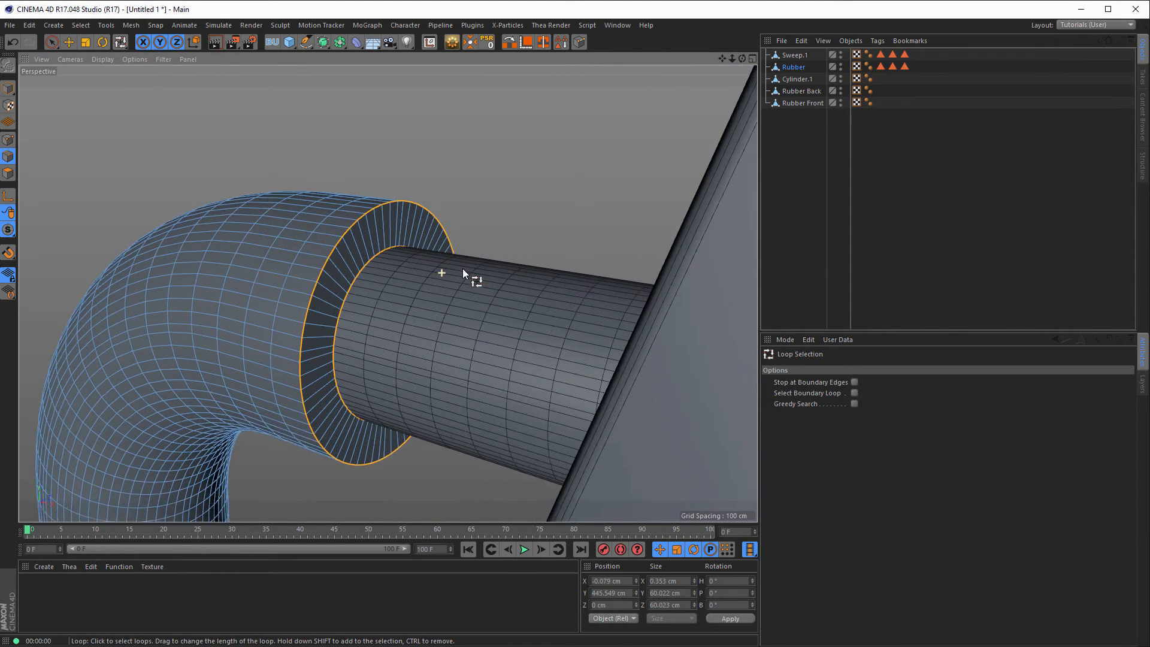
pyautogui.keyDown('alt'); pyautogui.moveTo(462, 268); pyautogui.dragTo(555, 236); pyautogui.keyUp('alt')
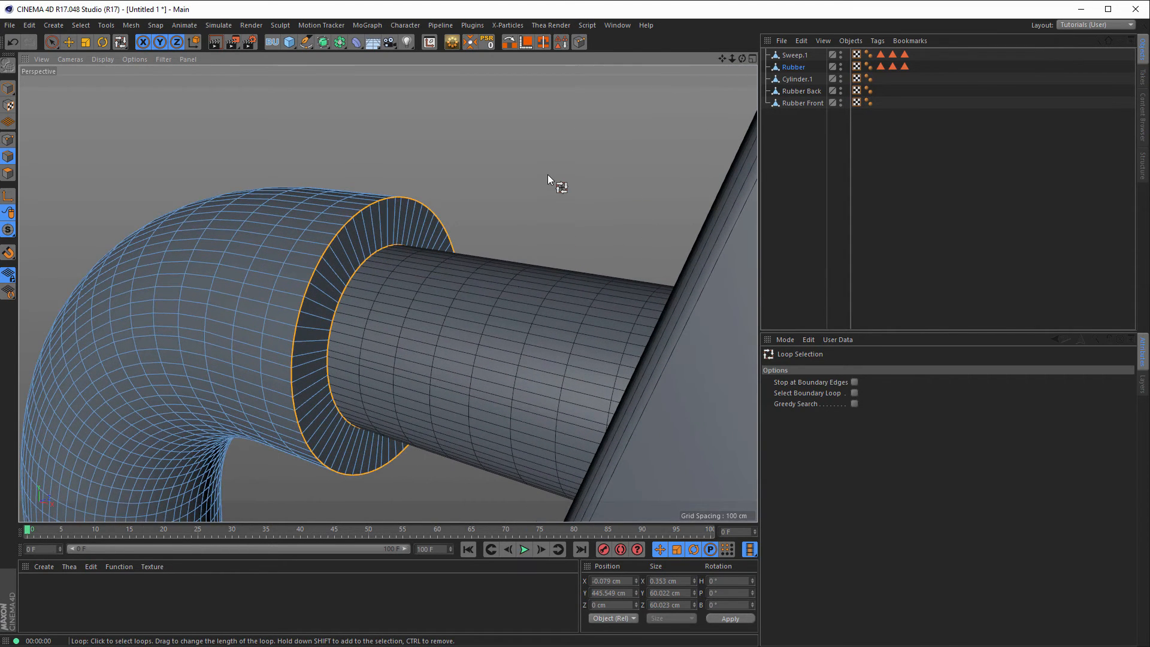
# Bevel the selected edge loops in Chamfer mode with a 1.5 cm offset and 3 subdivisions
pyautogui.press('m')
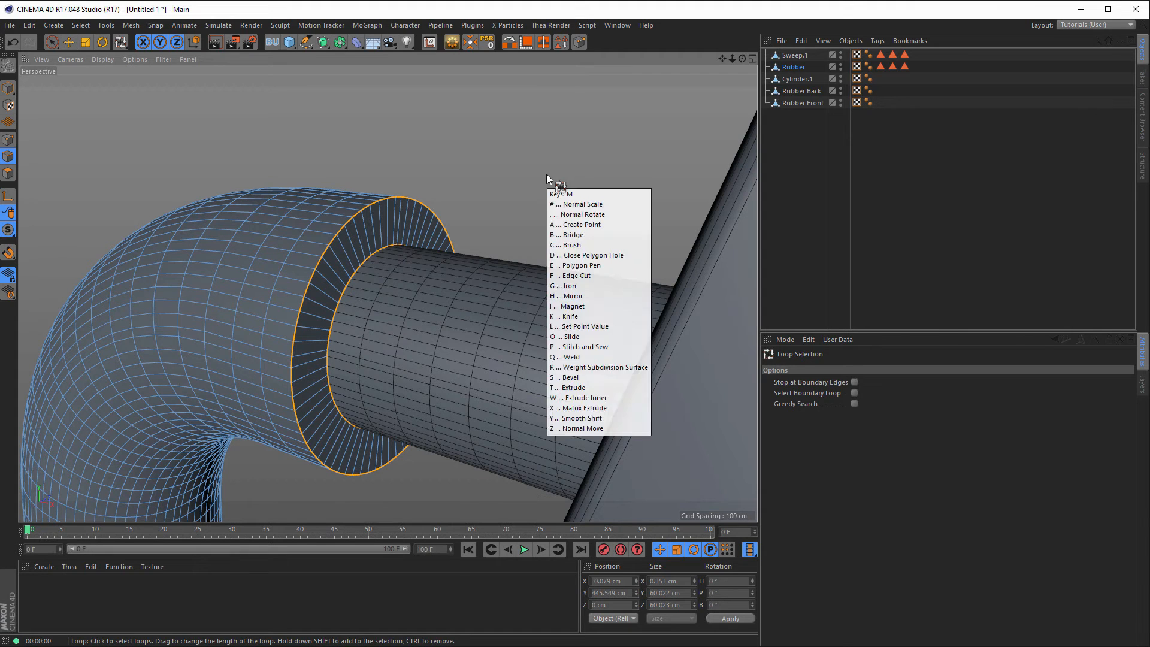
pyautogui.press('s')
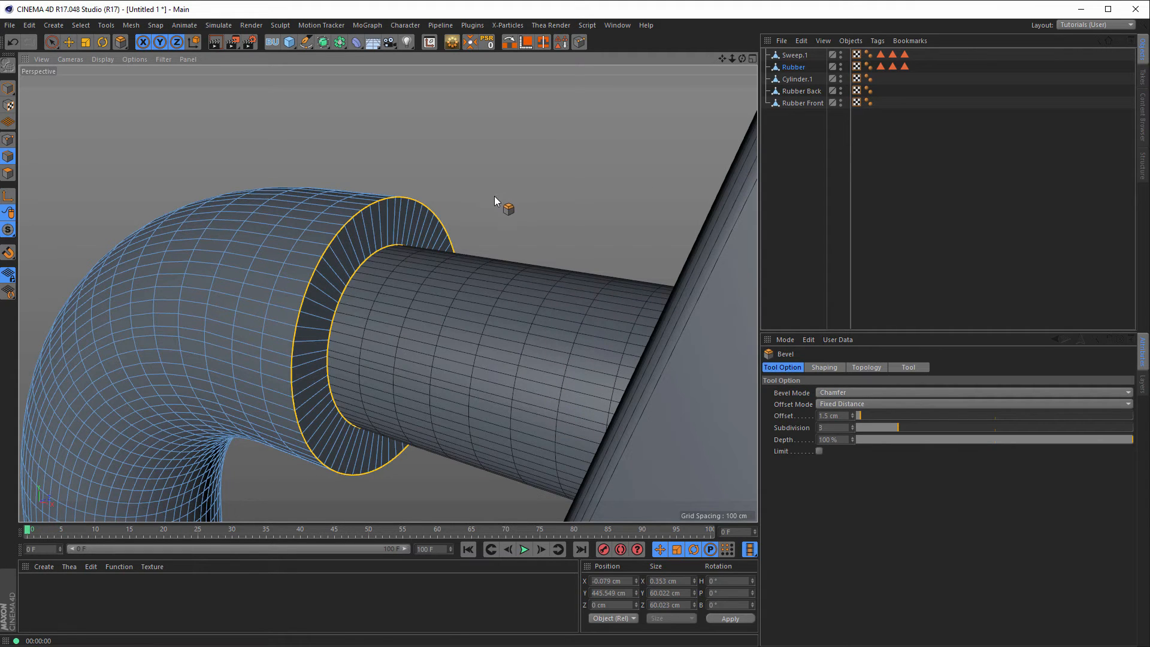
pyautogui.click(842, 427)
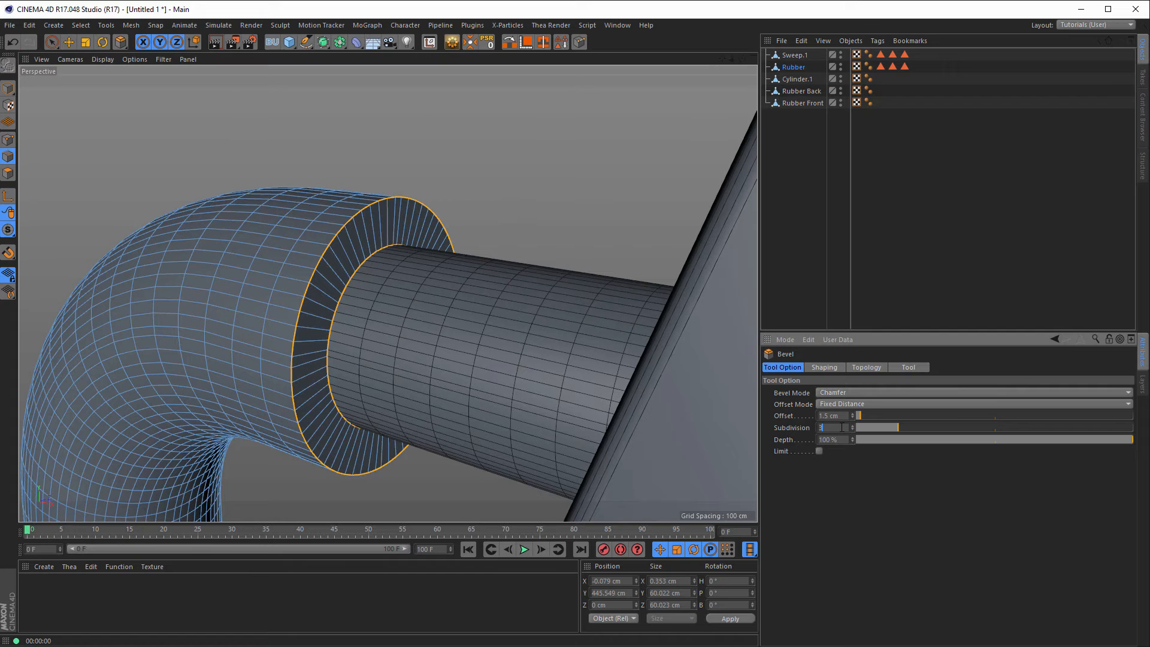
pyautogui.press('Return')
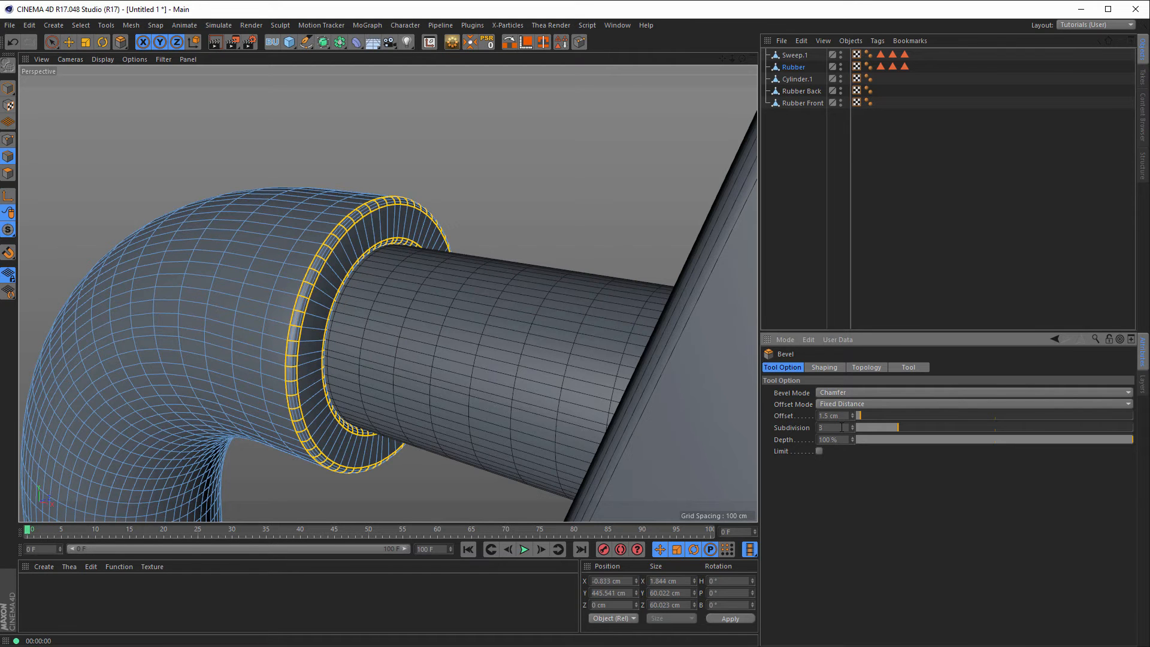
# Render viewport previews of the beveled rubber end and the whole model, and switch to Model mode
pyautogui.keyDown('alt'); pyautogui.moveTo(693, 398); pyautogui.dragTo(243, 393); pyautogui.keyUp('alt')
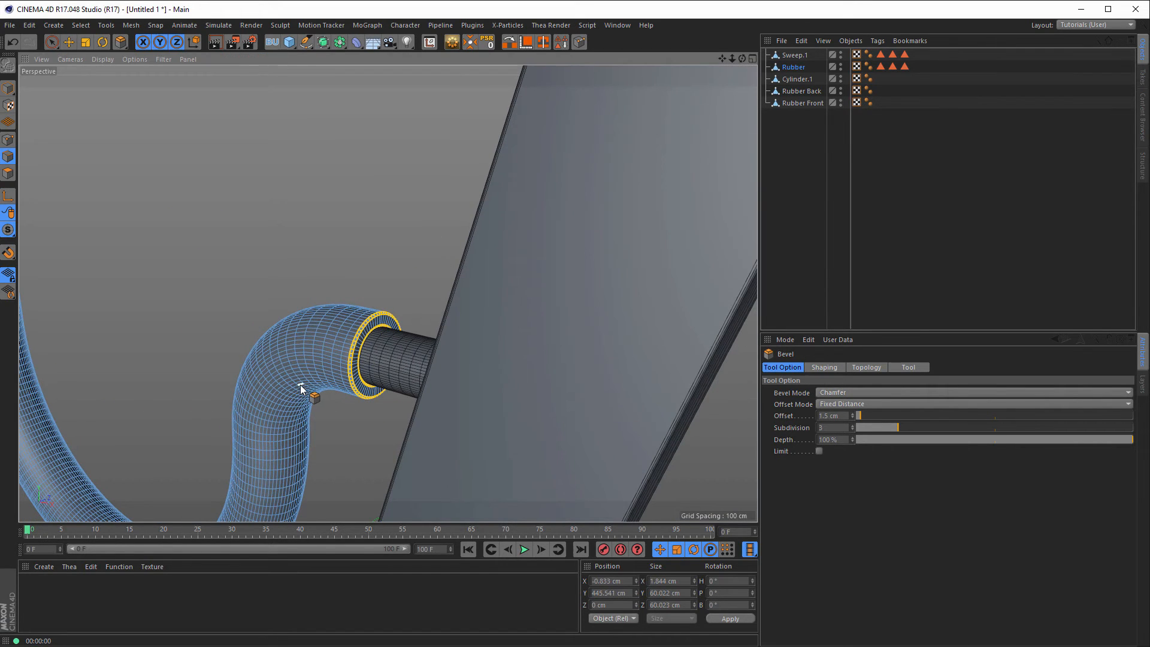
pyautogui.hotkey('ctrl', 'r')
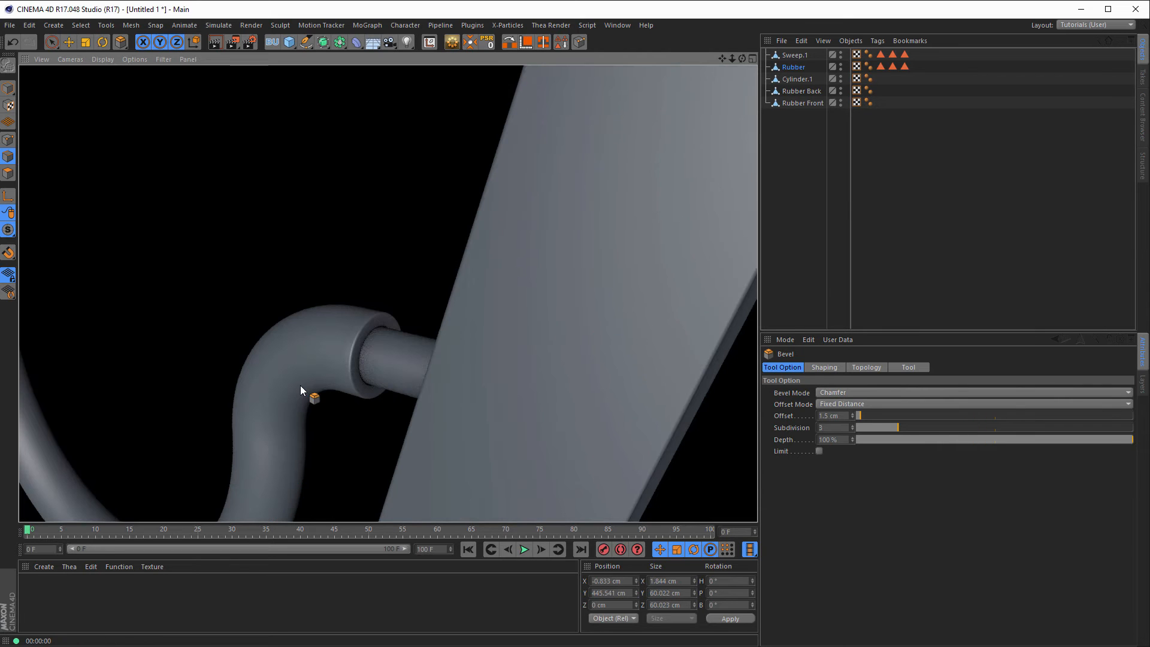
pyautogui.keyDown('alt'); pyautogui.moveTo(300, 386); pyautogui.dragTo(29, 365, button='right'); pyautogui.keyUp('alt')
pyautogui.keyDown('alt'); pyautogui.moveTo(28, 364); pyautogui.dragTo(381, 335); pyautogui.keyUp('alt')
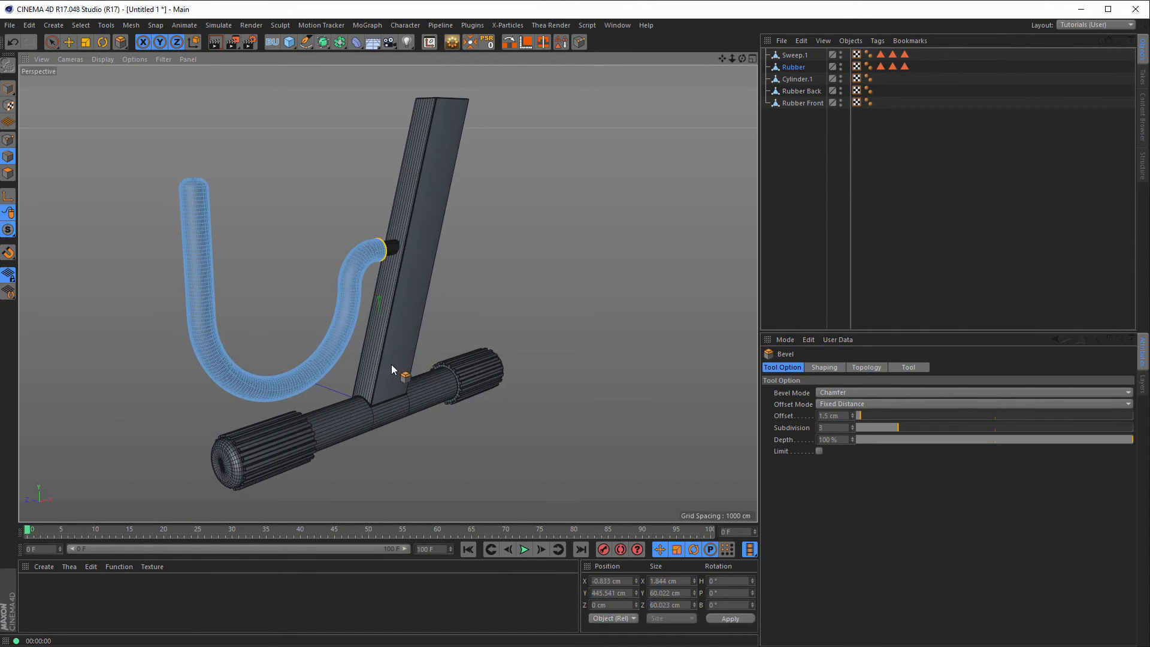
pyautogui.keyDown('alt'); pyautogui.moveTo(392, 364); pyautogui.dragTo(395, 386, button='middle'); pyautogui.keyUp('alt')
pyautogui.hotkey('ctrl', 'r')
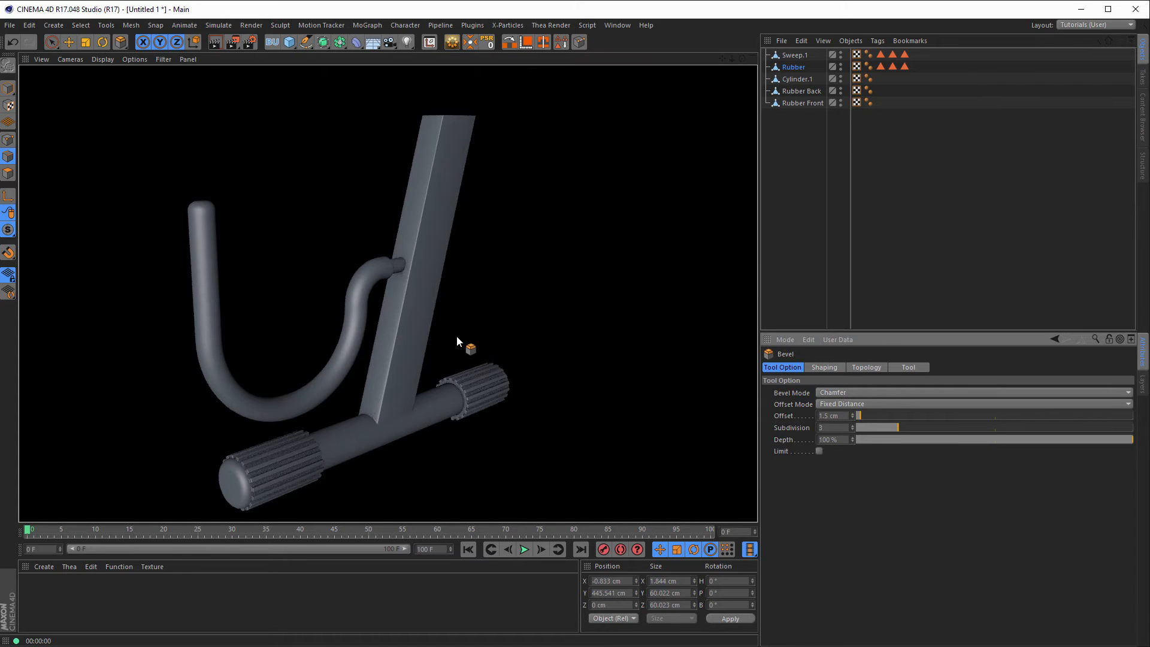
pyautogui.click(11, 88)
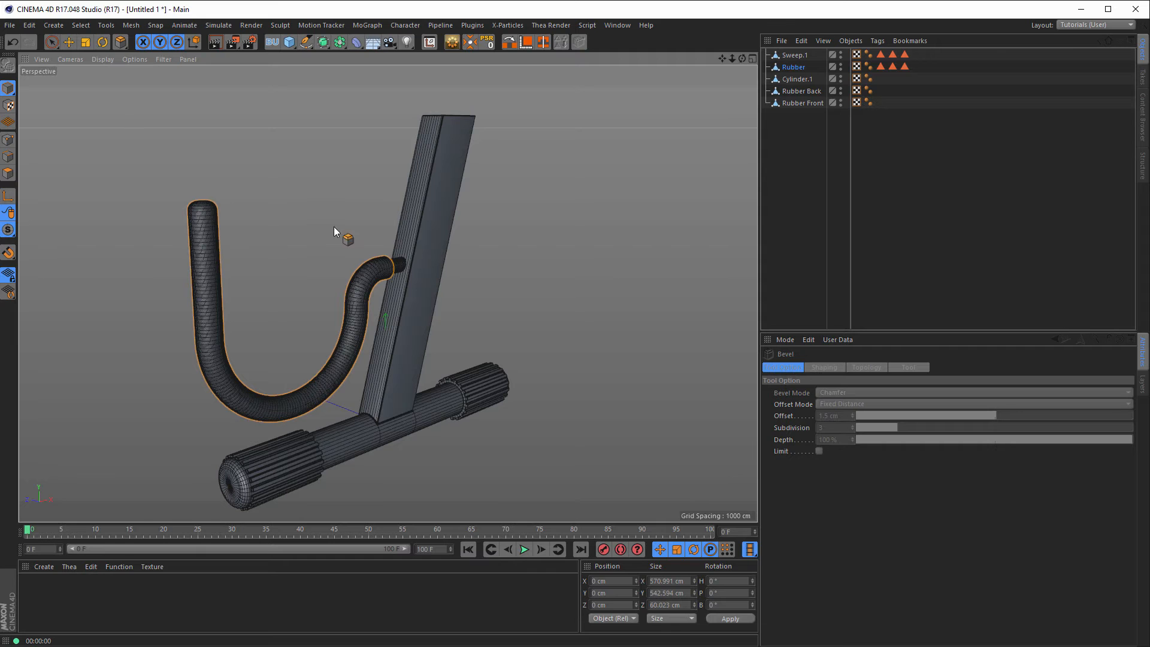
# Loop-select the edge ring of Sweep.1 nearest to where the hook tube enters the slanted post
pyautogui.keyDown('alt'); pyautogui.moveTo(418, 234); pyautogui.dragTo(459, 222); pyautogui.keyUp('alt')
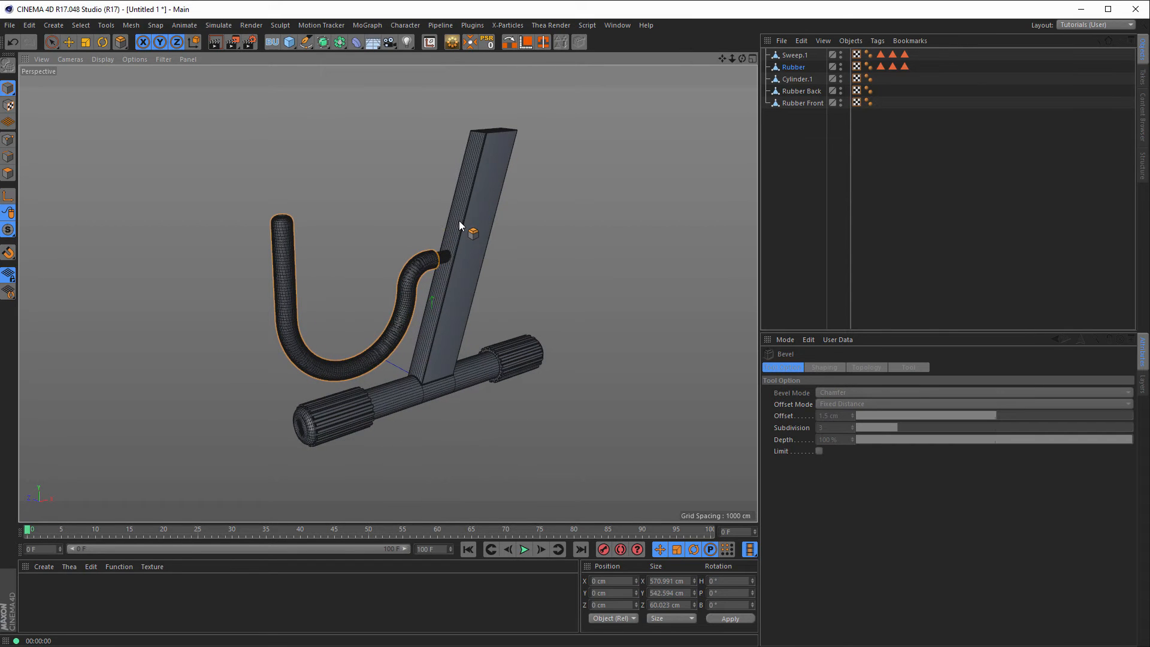
pyautogui.keyDown('alt'); pyautogui.moveTo(462, 252); pyautogui.dragTo(714, 234, button='right'); pyautogui.keyUp('alt')
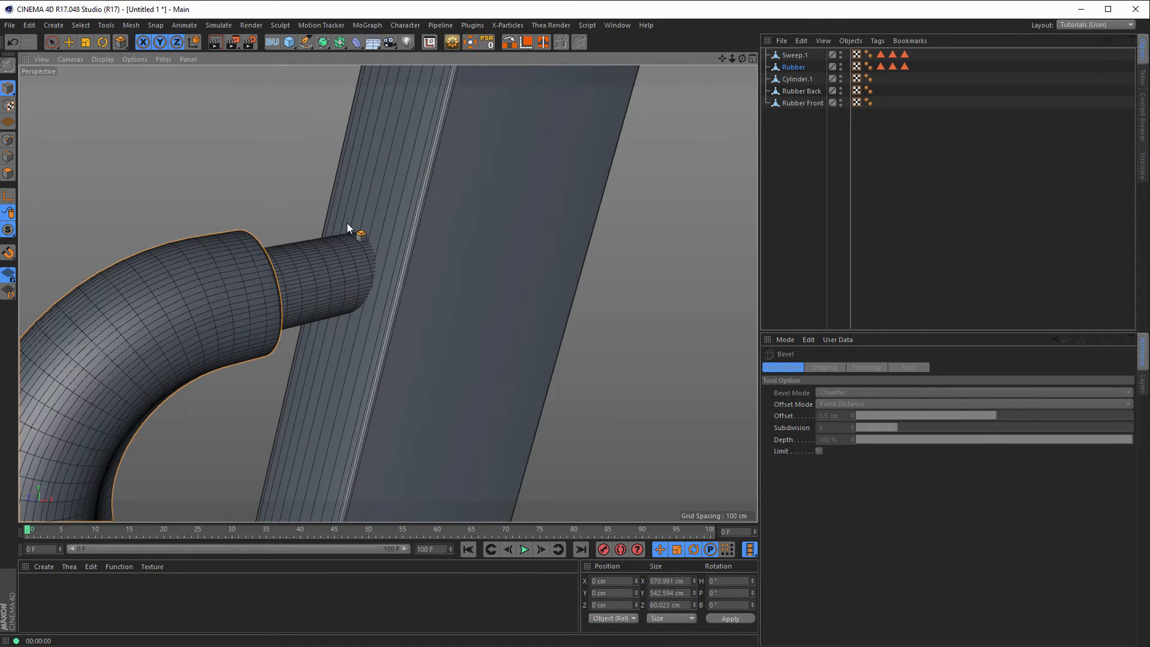
pyautogui.keyDown('alt'); pyautogui.moveTo(417, 263); pyautogui.dragTo(388, 268); pyautogui.keyUp('alt')
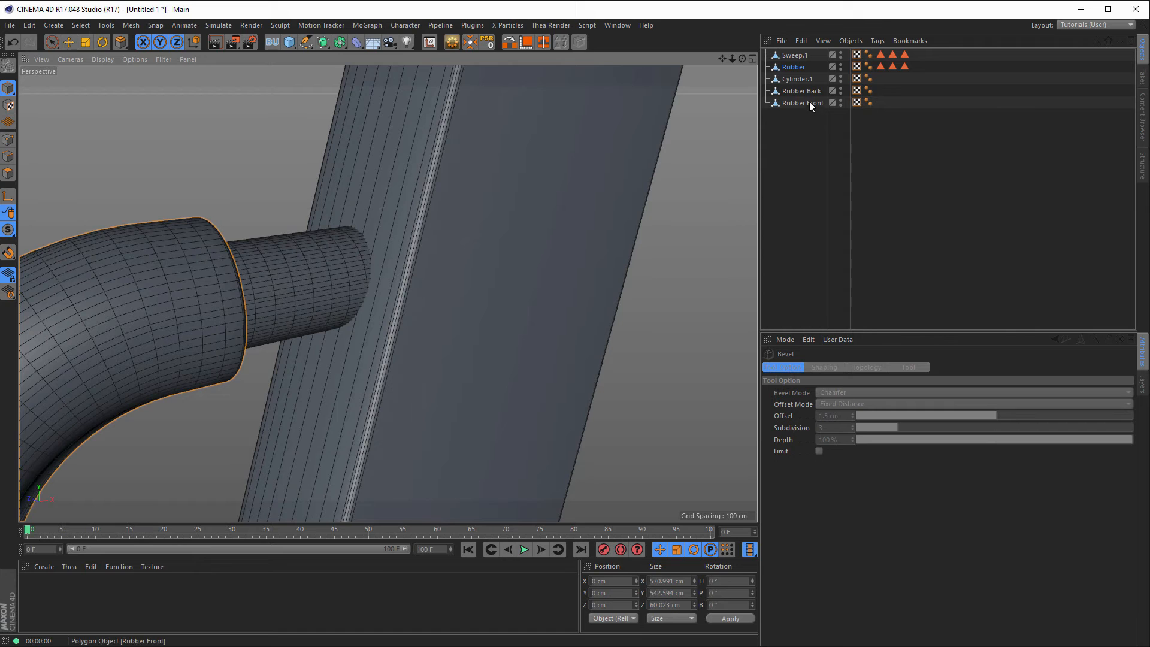
pyautogui.click(803, 55)
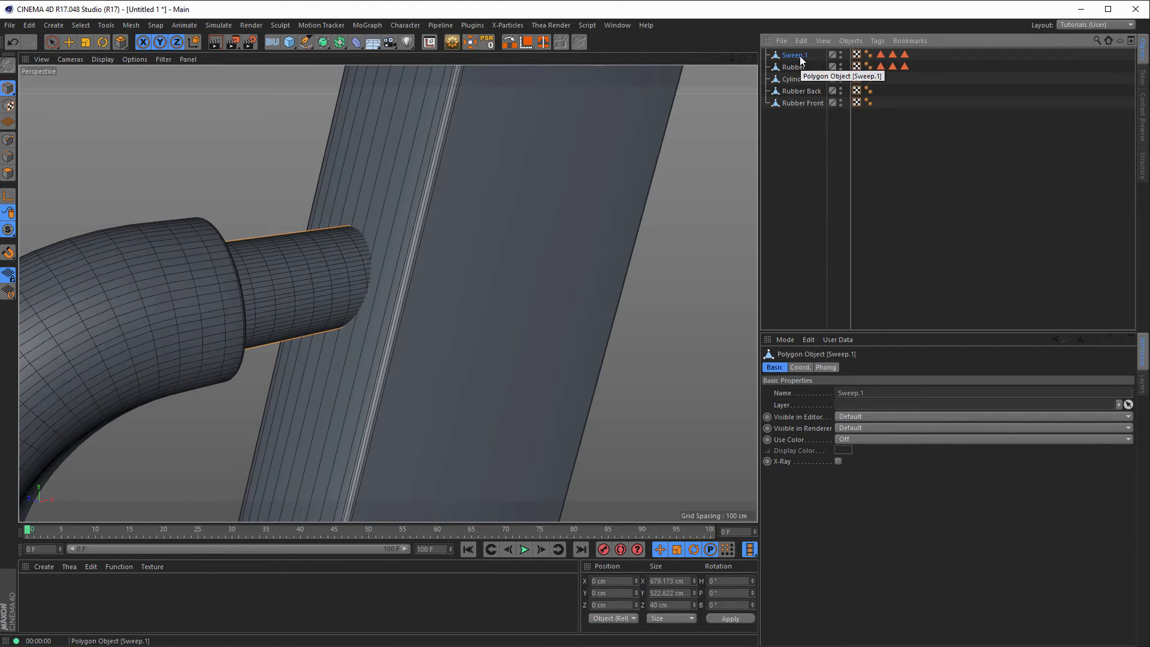
pyautogui.click(8, 156)
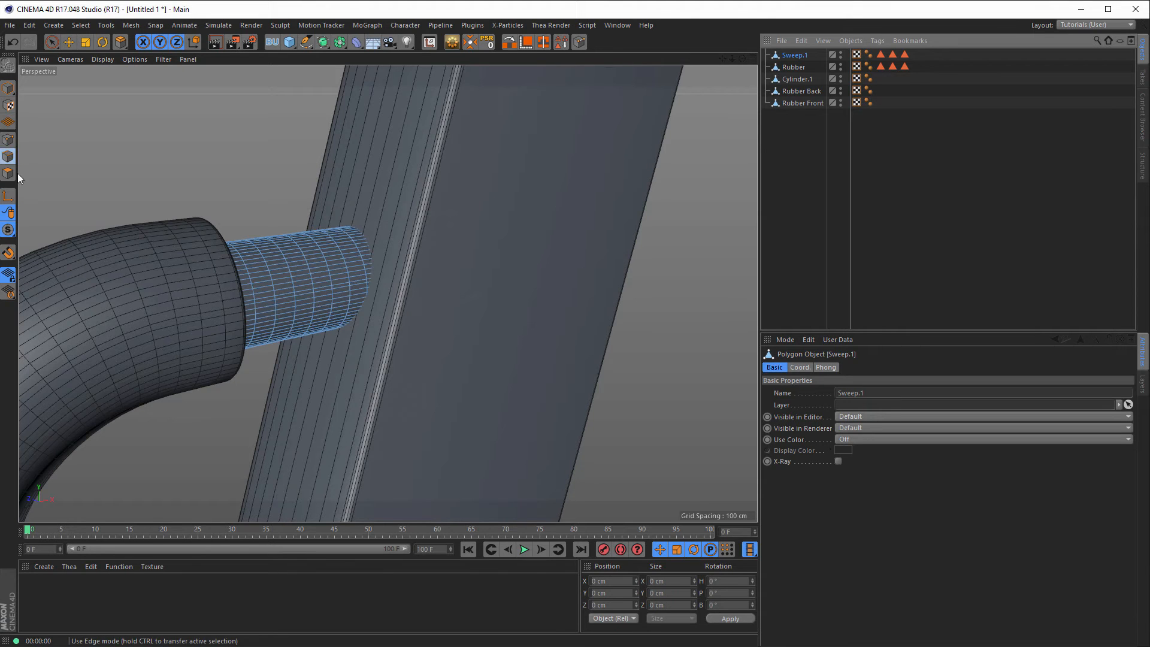
pyautogui.rightClick(235, 419)
pyautogui.click(263, 422)
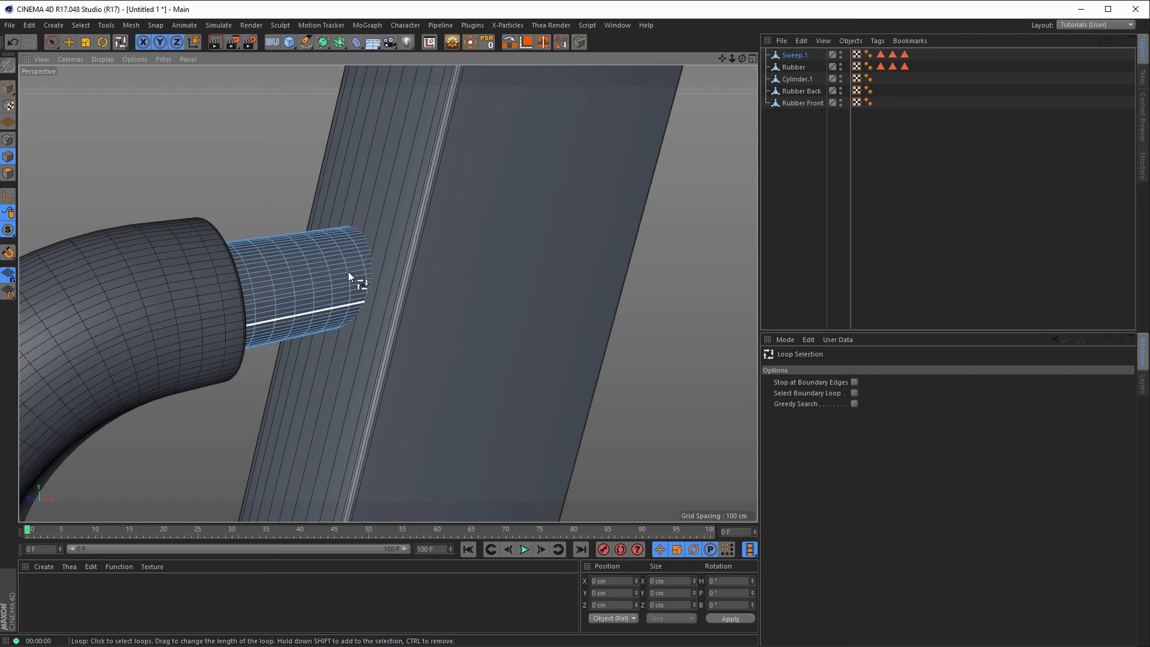
pyautogui.click(362, 259)
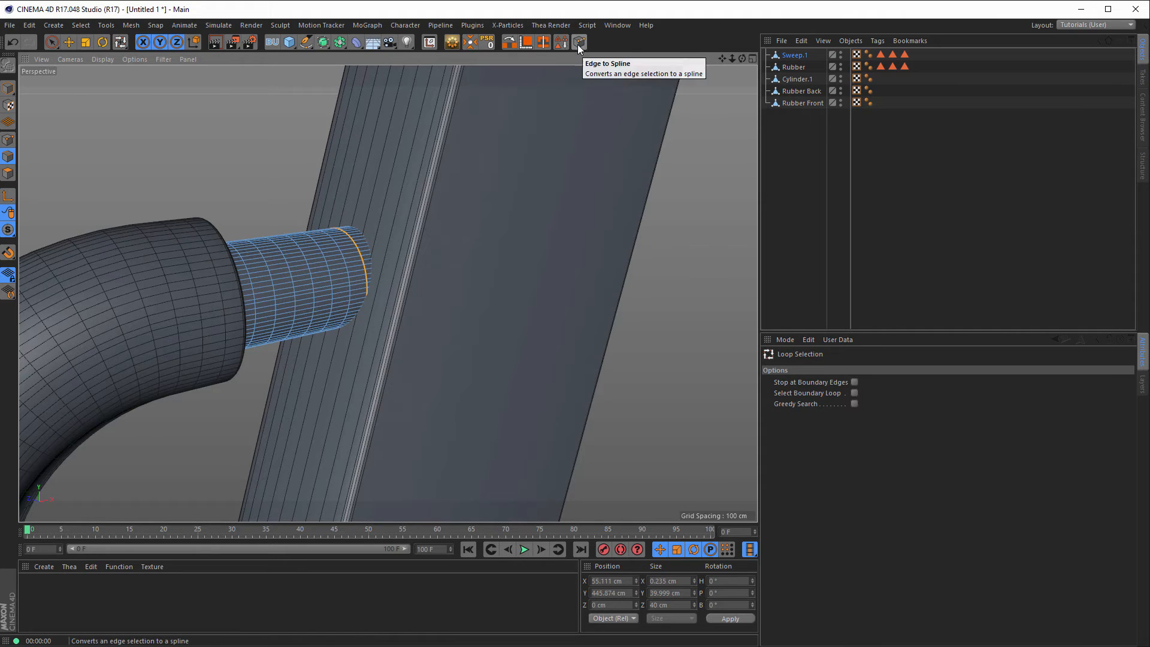
# Convert the selected edge loop to a spline with Edge to Spline and move the spline out of Sweep.1's hierarchy
pyautogui.click(131, 25)
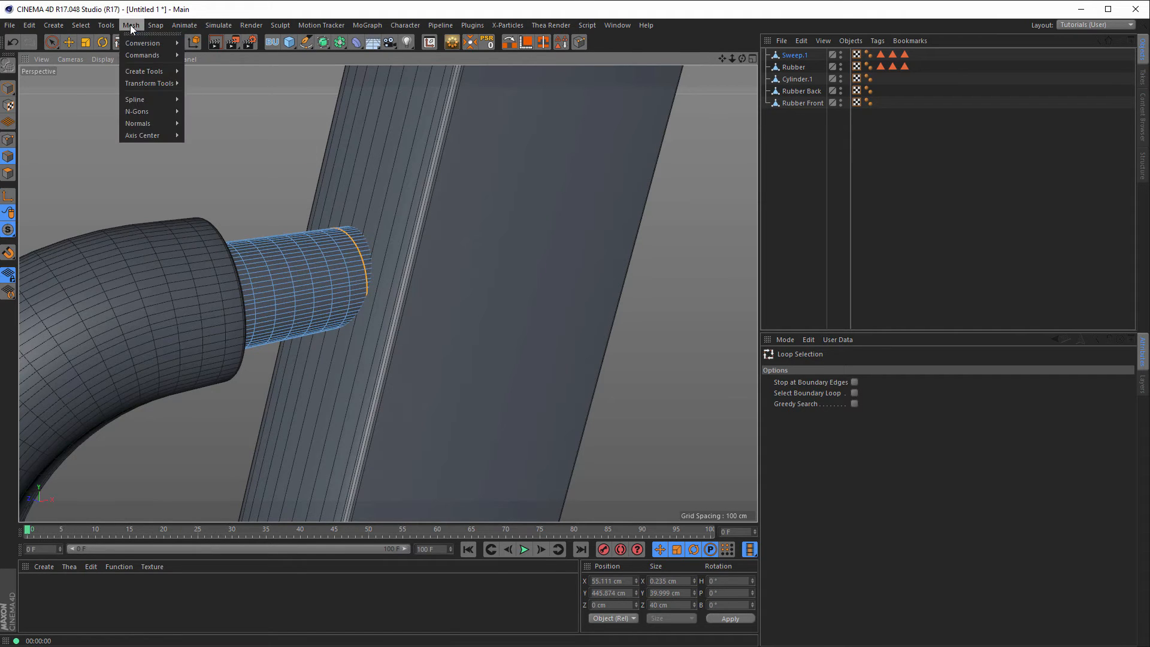
pyautogui.moveTo(142, 54)
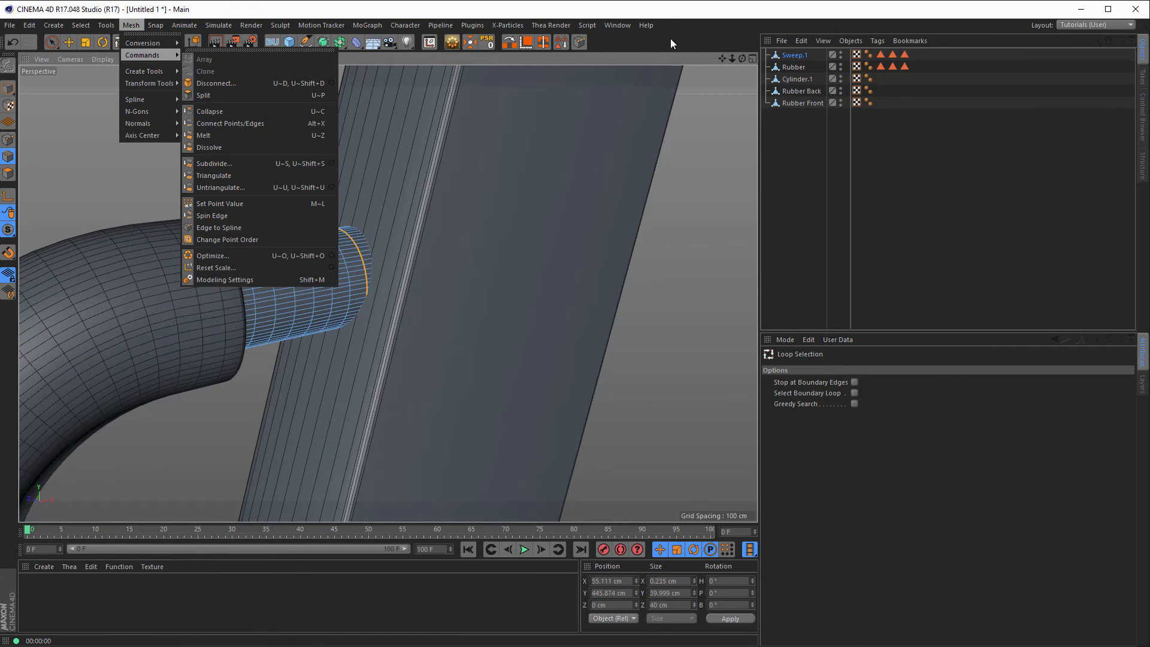
pyautogui.click(685, 18)
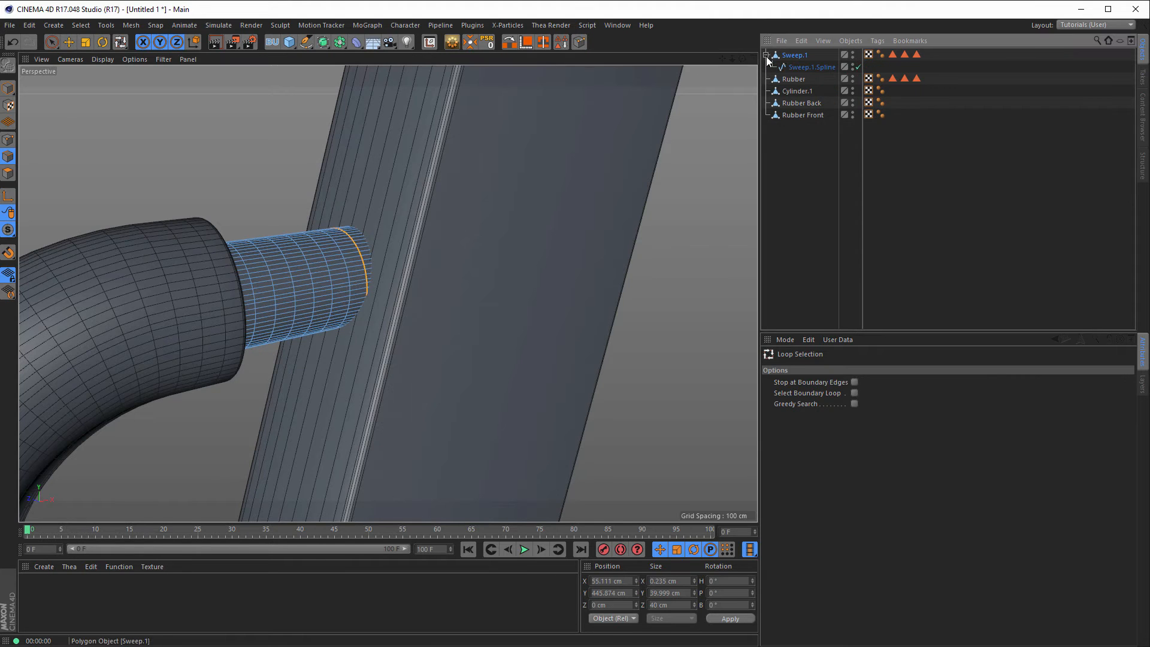
pyautogui.moveTo(799, 70)
pyautogui.mouseDown()
pyautogui.moveTo(794, 85)
pyautogui.moveTo(796, 70)
pyautogui.mouseUp()
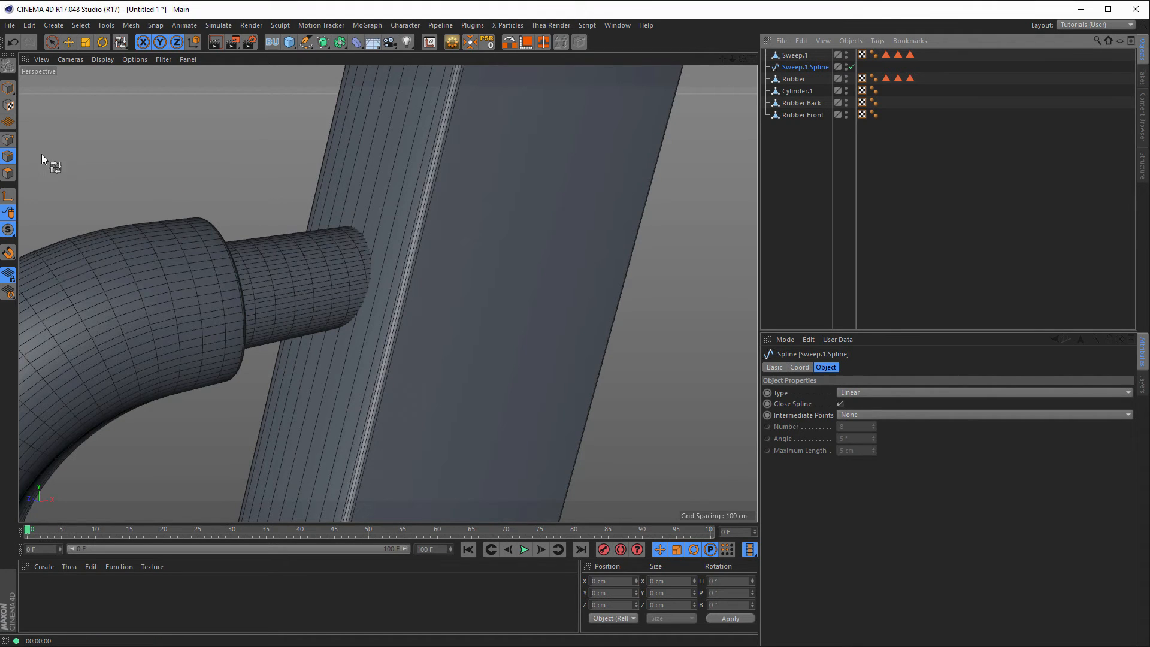
# Move Sweep.1.Spline above Sweep.1 in the object list and work on it in Points mode
pyautogui.click(8, 142)
pyautogui.click(52, 44)
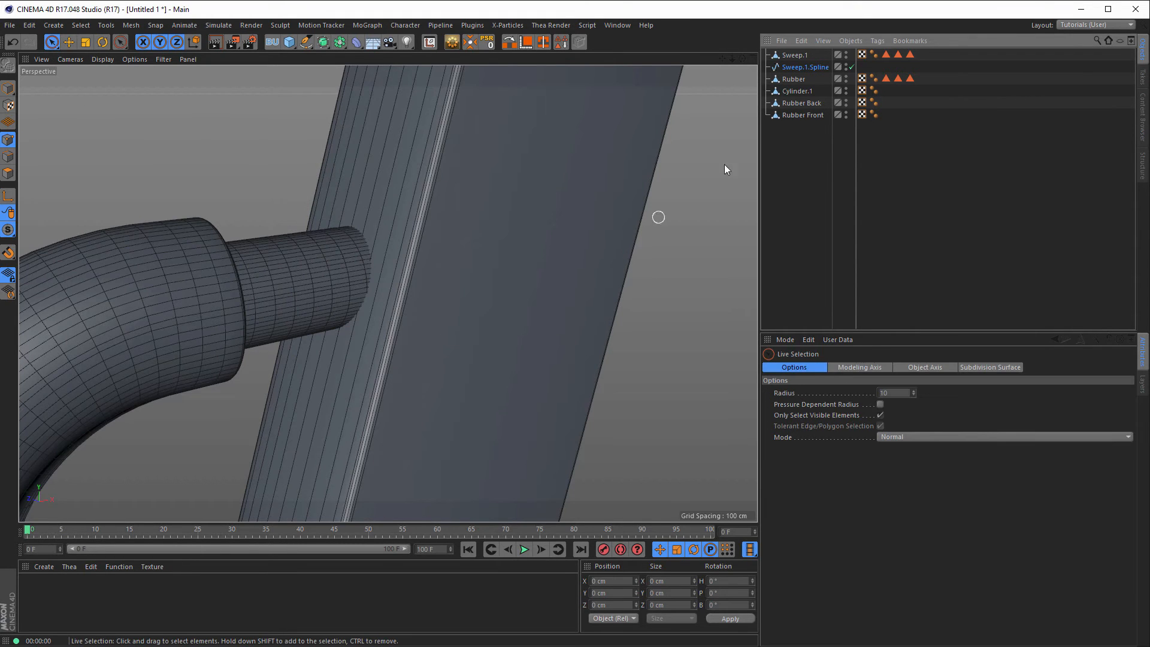
pyautogui.click(801, 67)
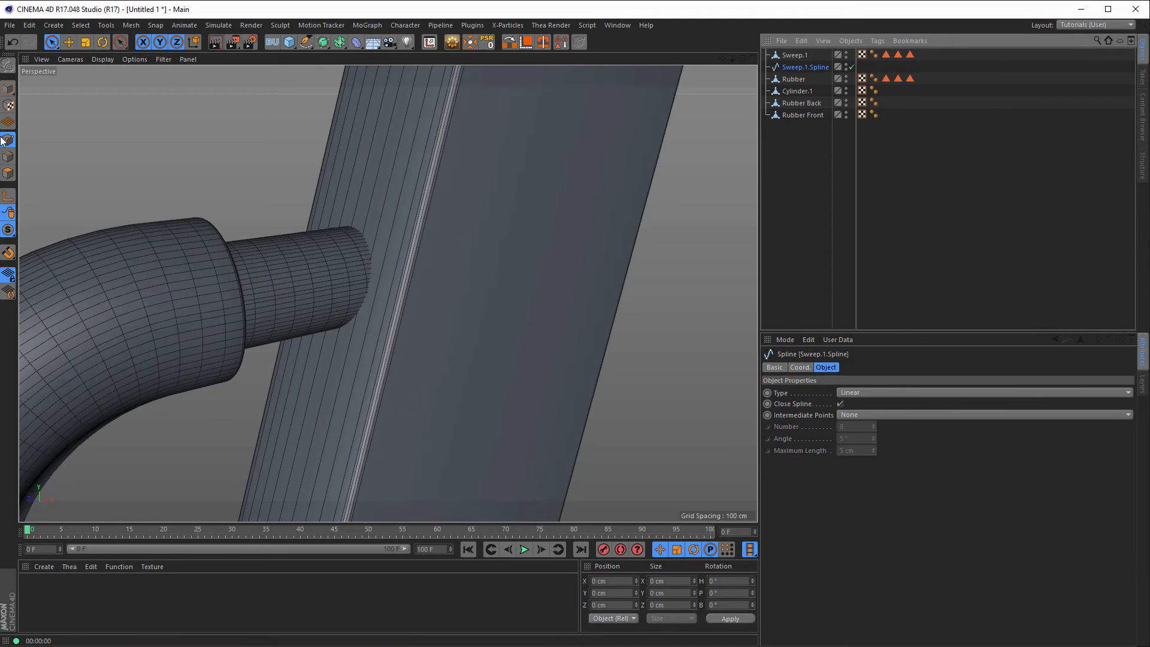
pyautogui.middleClick(417, 376)
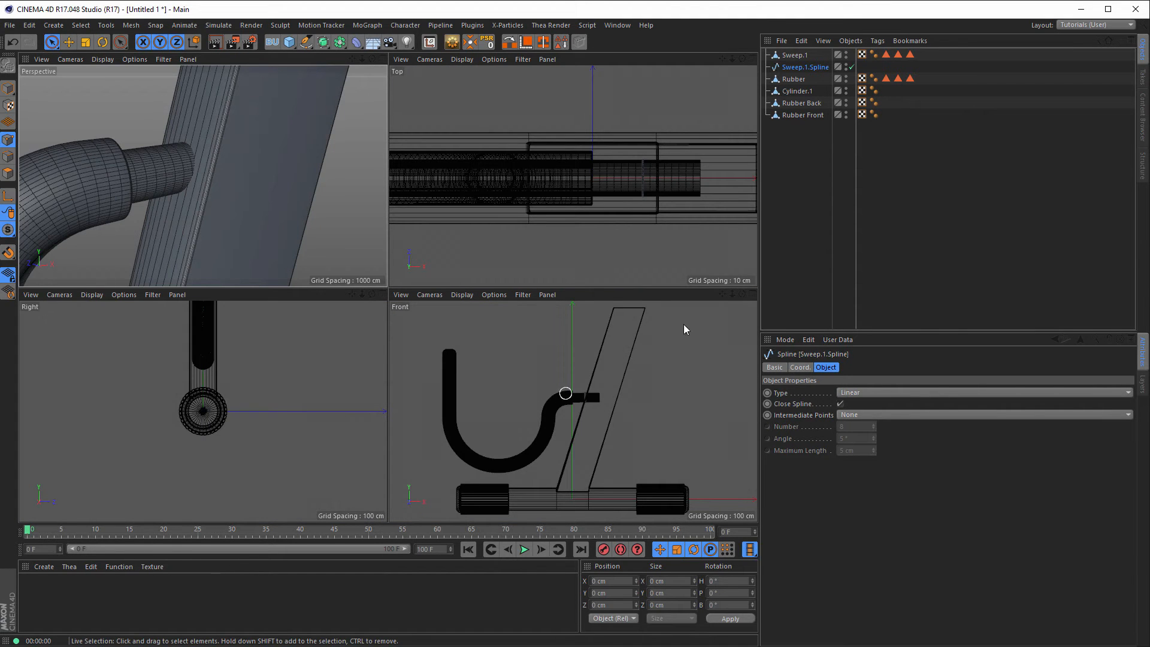
pyautogui.moveTo(798, 71); pyautogui.dragTo(796, 52)
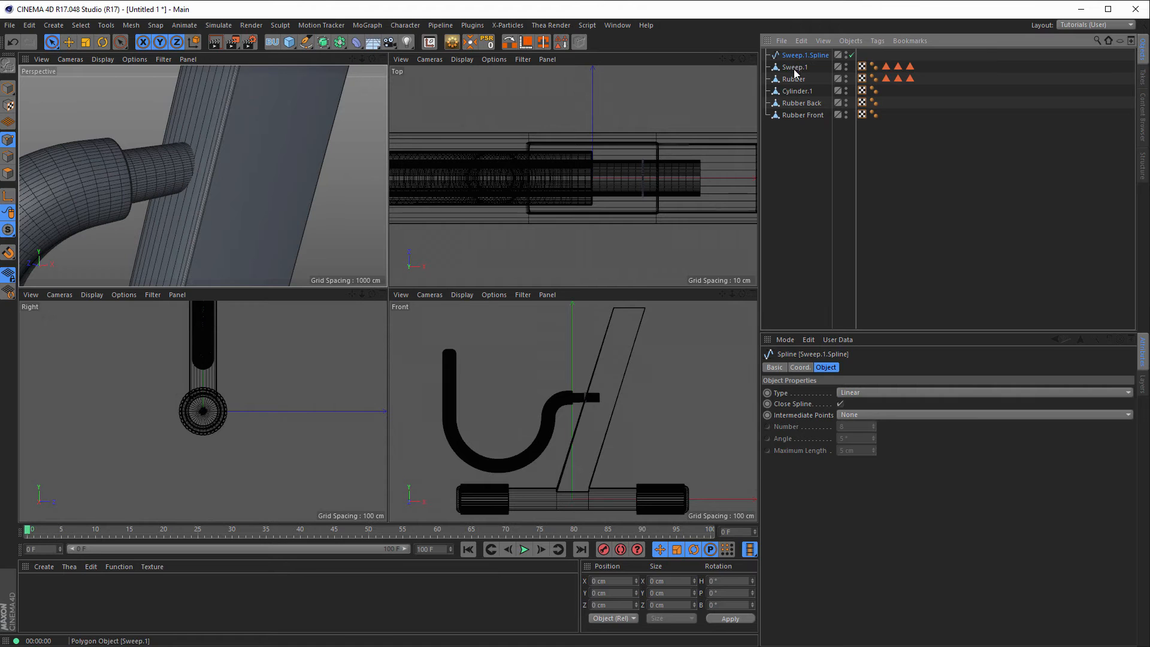
pyautogui.middleClick(171, 159)
pyautogui.click(9, 88)
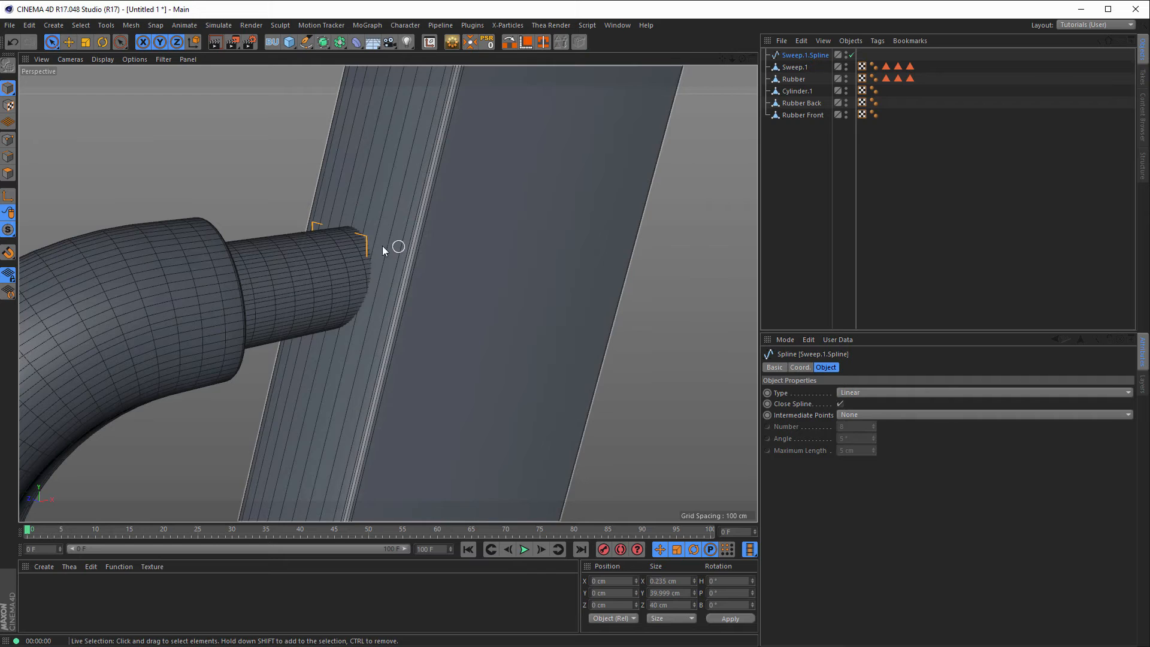
pyautogui.click(10, 140)
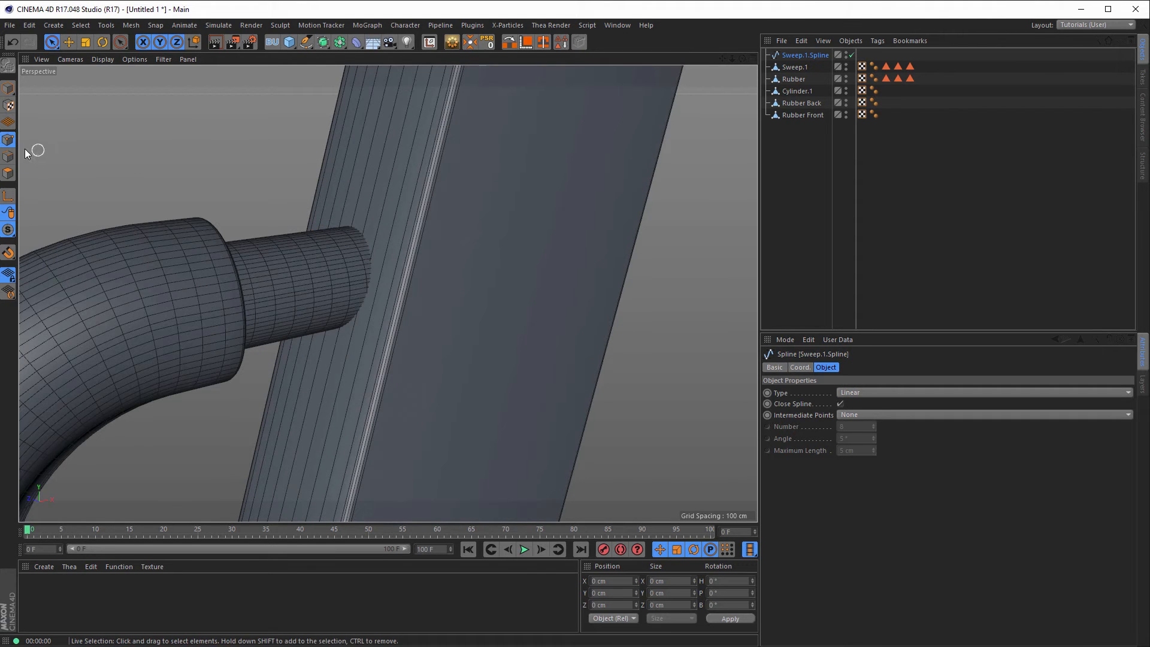
# Set the spline's type to Bezier and its intermediate points to Uniform
pyautogui.click(842, 415)
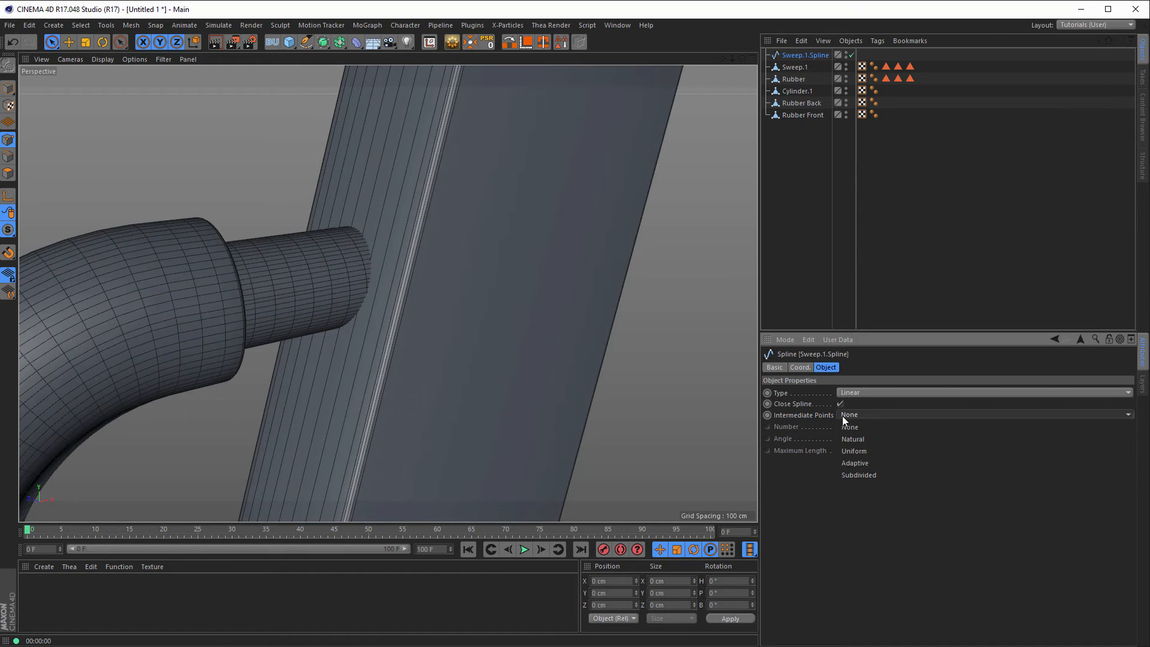
pyautogui.click(860, 390)
pyautogui.click(861, 391)
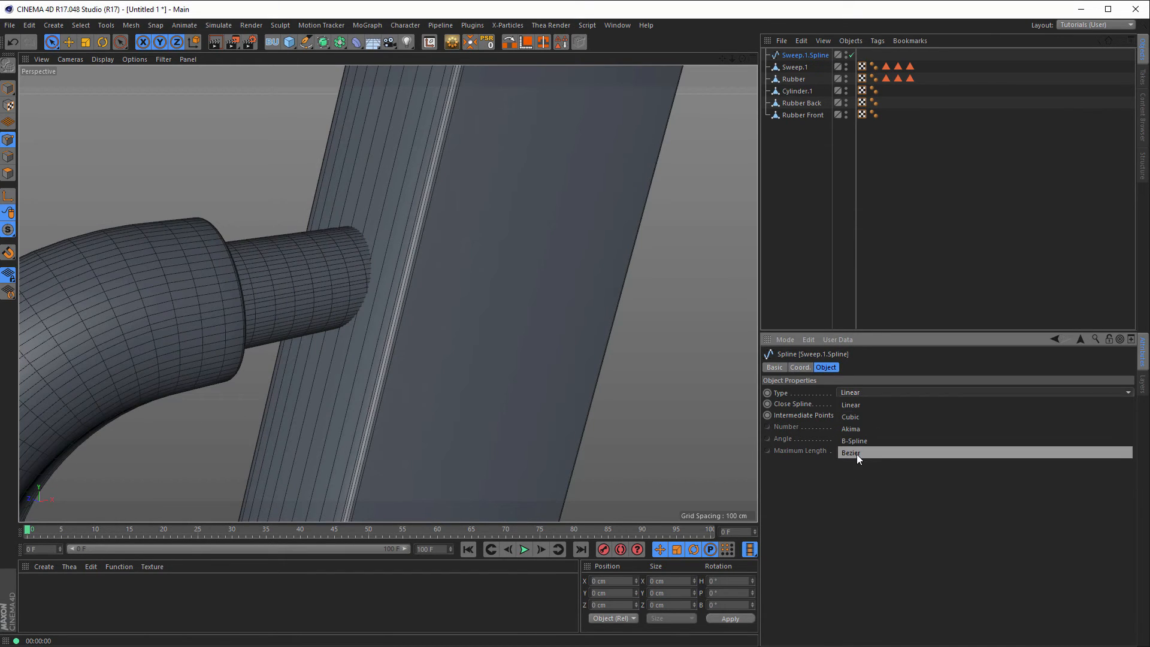
pyautogui.click(857, 453)
pyautogui.click(858, 415)
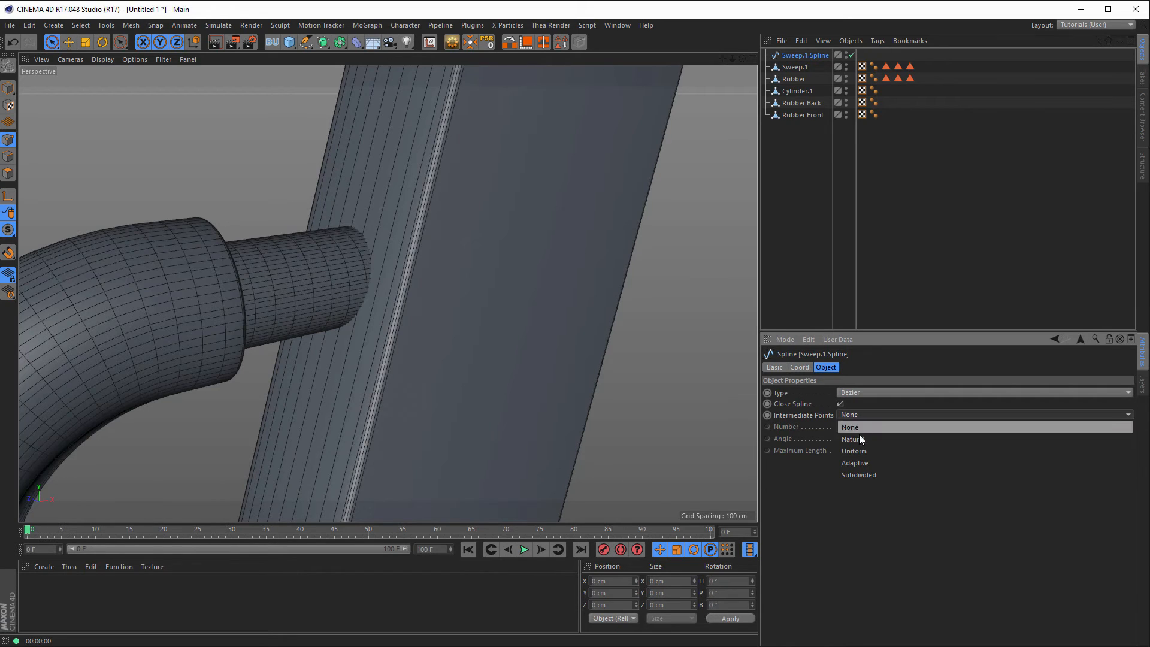
pyautogui.click(861, 454)
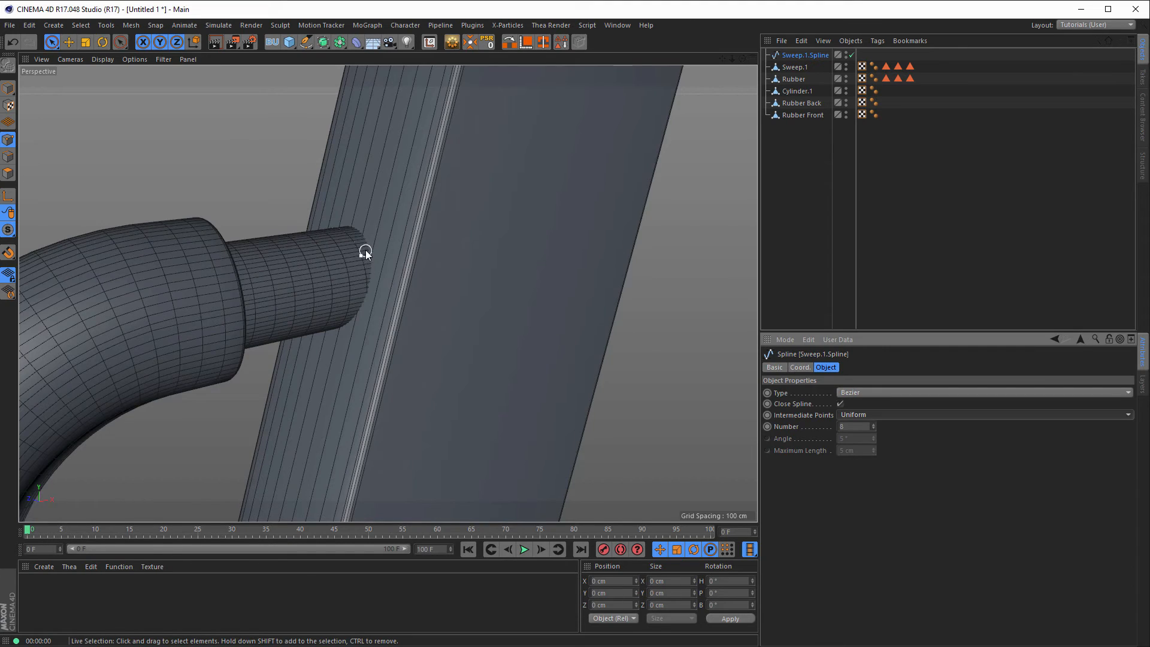
# Rotate the spline's points in the Front view to match the slant of the post's face
pyautogui.scroll(3, 366, 250)
pyautogui.scroll(2, 430, 252)
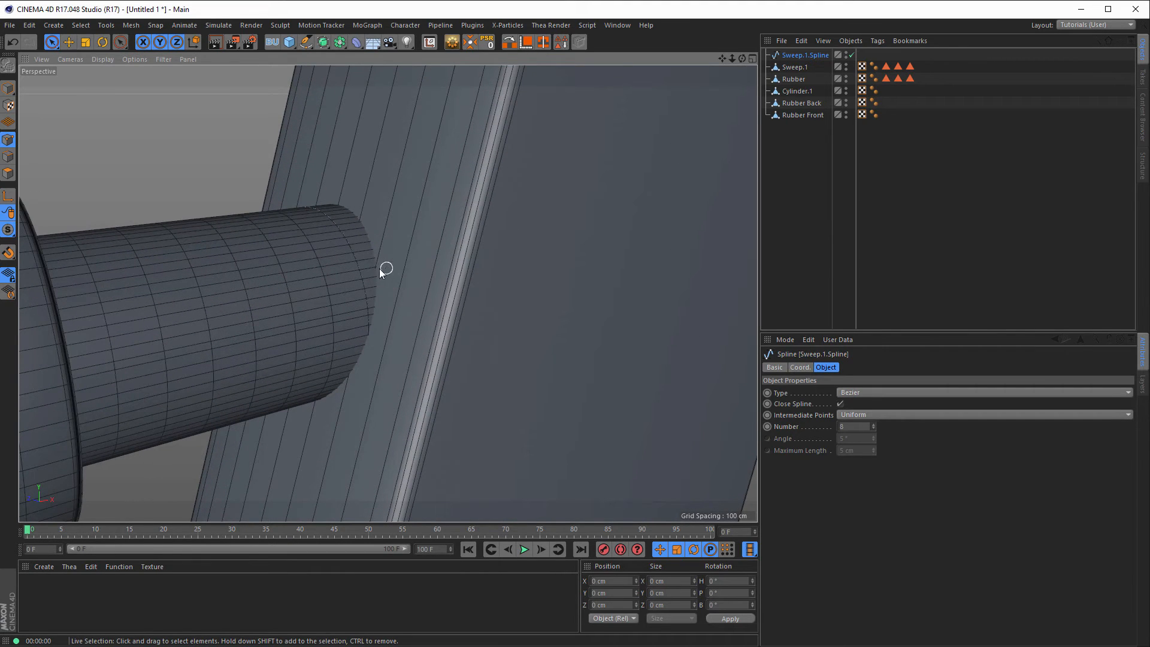
pyautogui.click(52, 41)
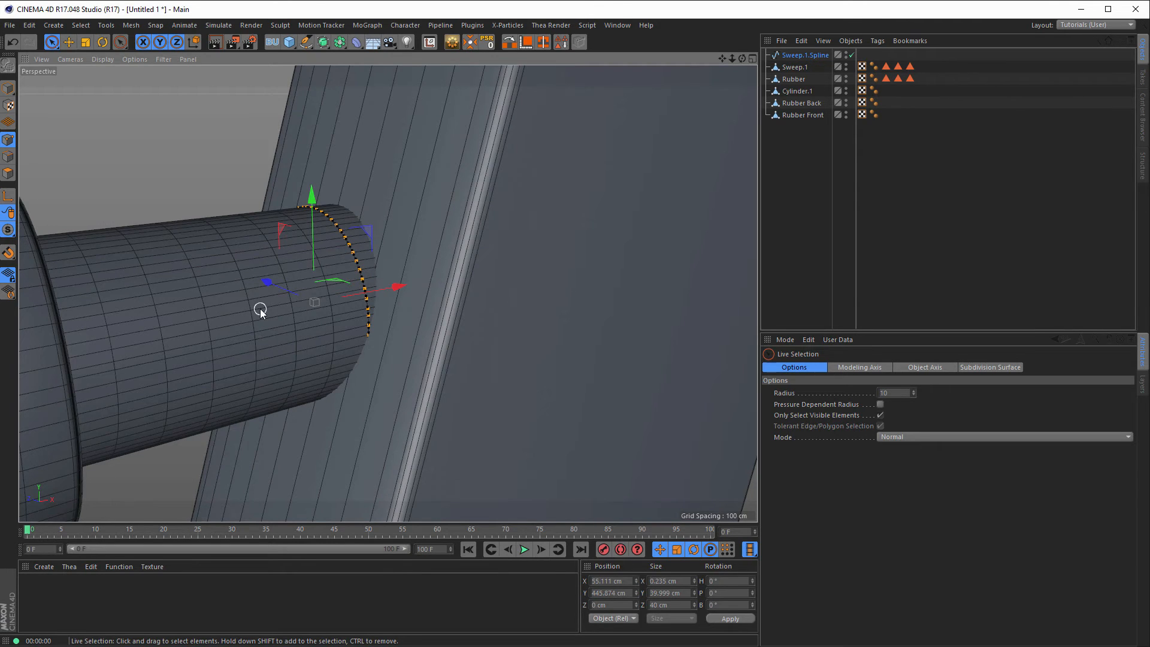
pyautogui.middleClick(261, 311)
pyautogui.middleClick(455, 416)
pyautogui.scroll(5, 408, 275)
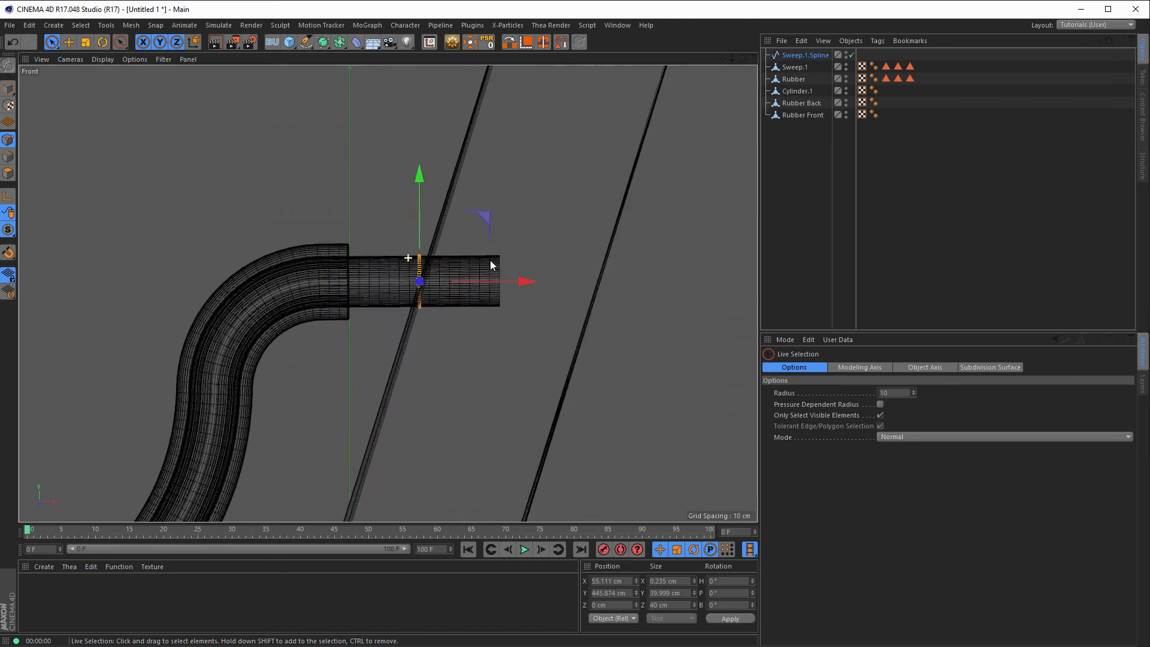
pyautogui.scroll(4, 570, 272)
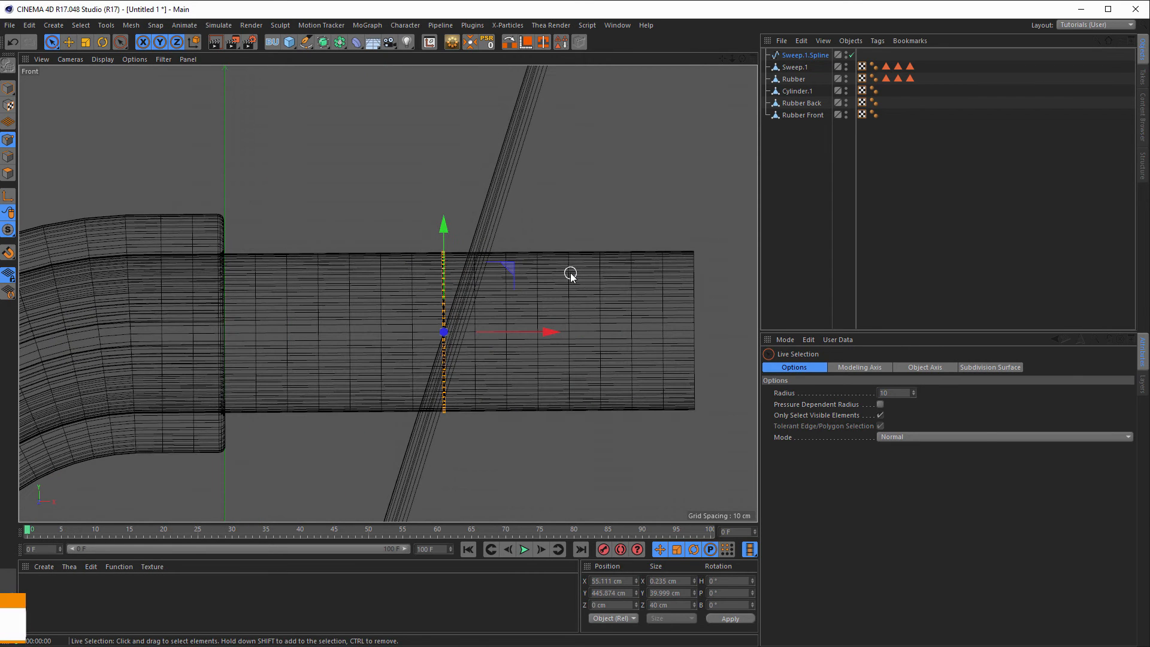
pyautogui.press('r')
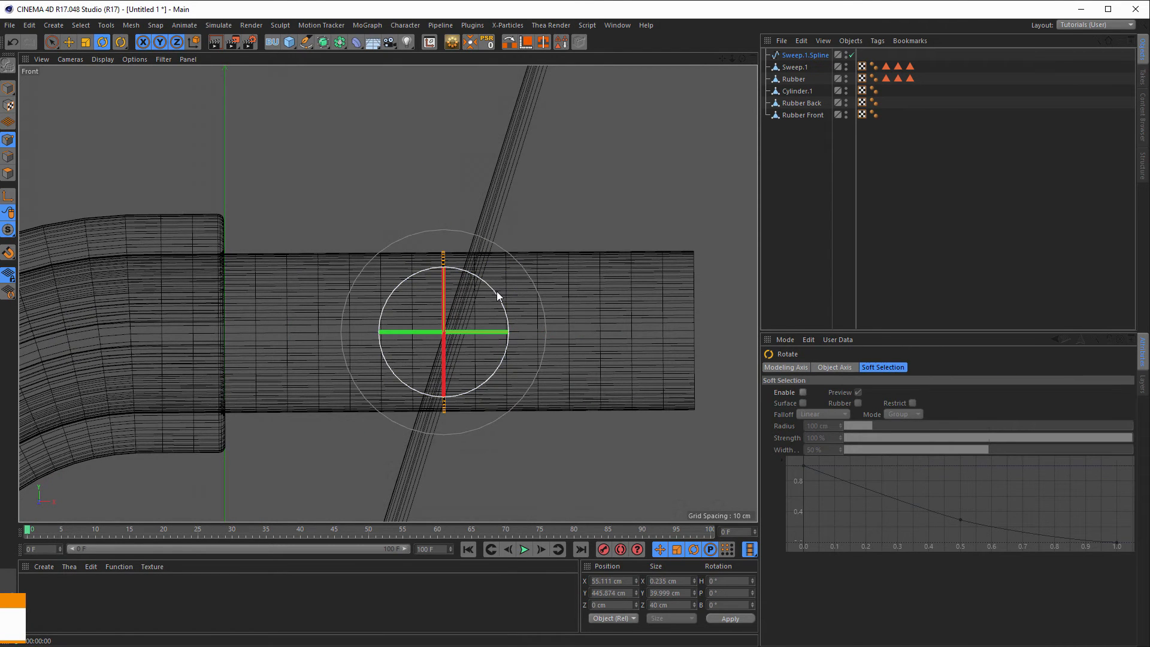
pyautogui.moveTo(497, 291); pyautogui.dragTo(520, 304)
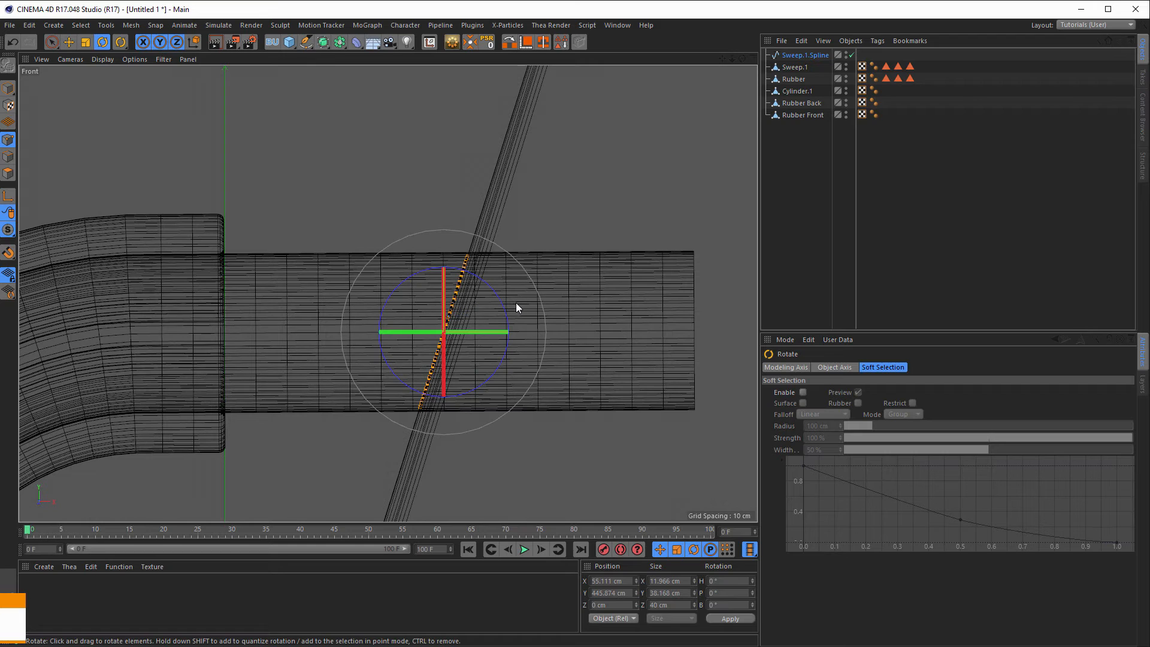
# Scale the spline's points along Y to about 40.6 cm so the ring fits around the tube
pyautogui.press('t')
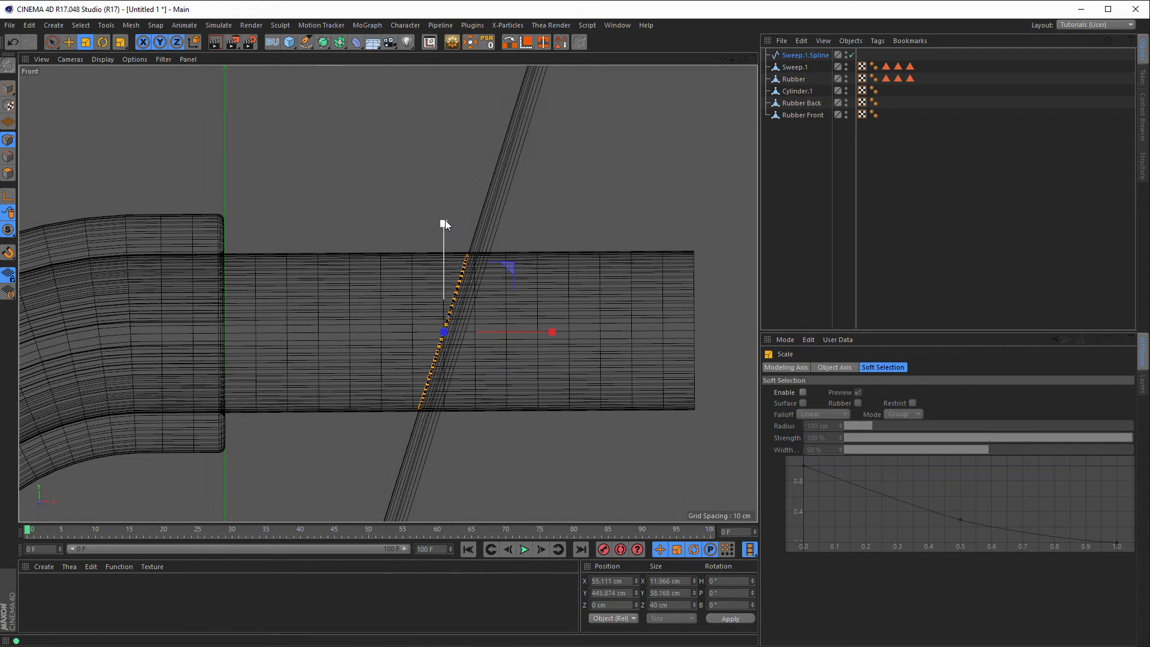
pyautogui.middleClick(499, 159)
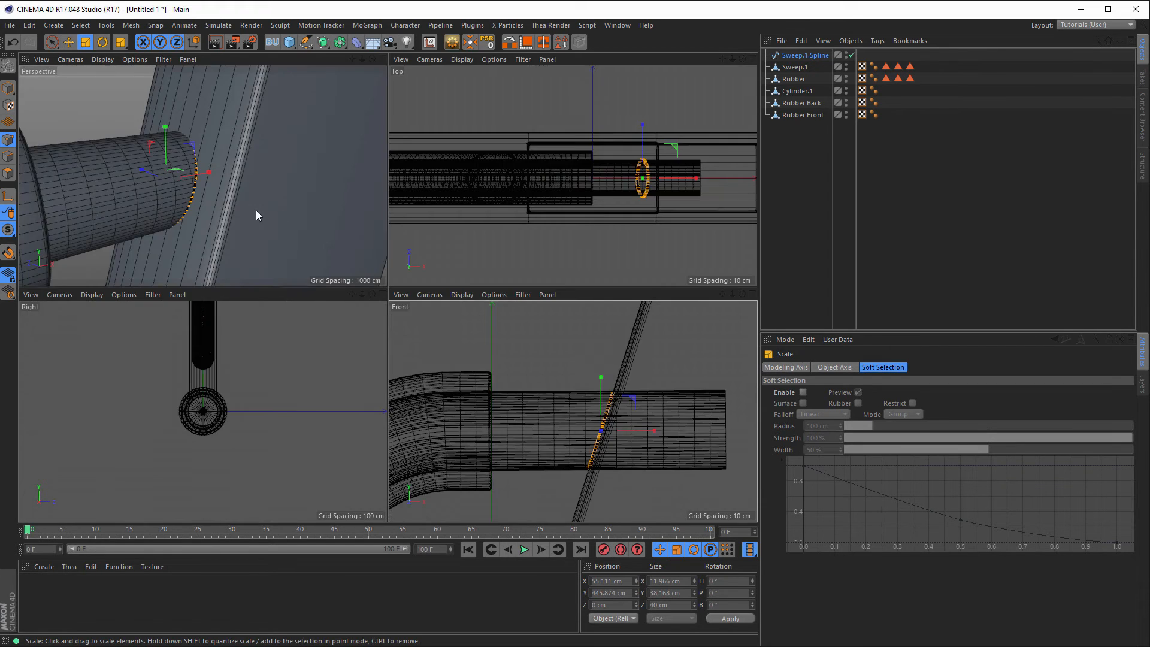
pyautogui.middleClick(256, 210)
pyautogui.scroll(2, 349, 214)
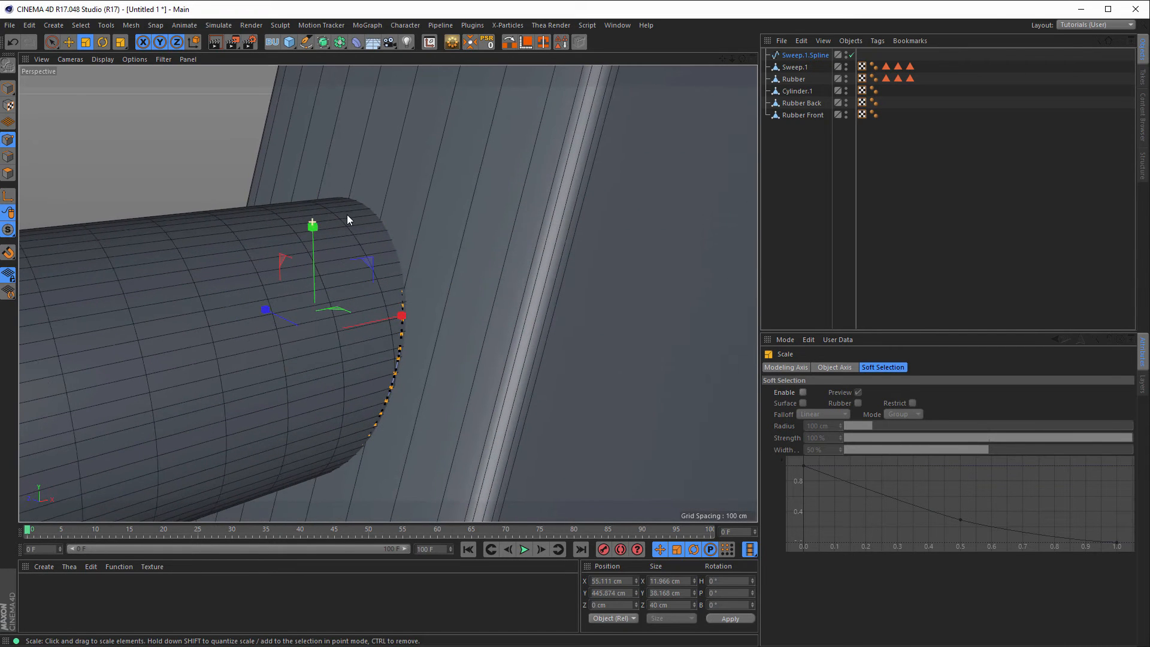
pyautogui.moveTo(315, 225); pyautogui.dragTo(317, 221)
pyautogui.keyDown('alt'); pyautogui.moveTo(339, 336); pyautogui.dragTo(303, 270); pyautogui.keyUp('alt')
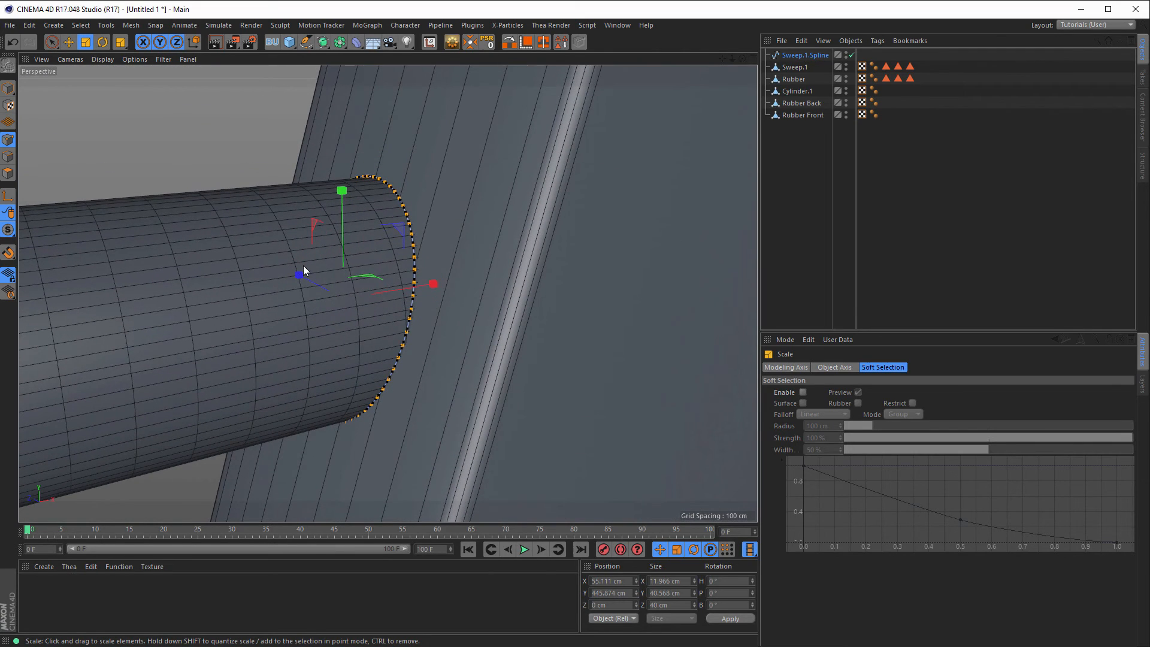
pyautogui.click(796, 55)
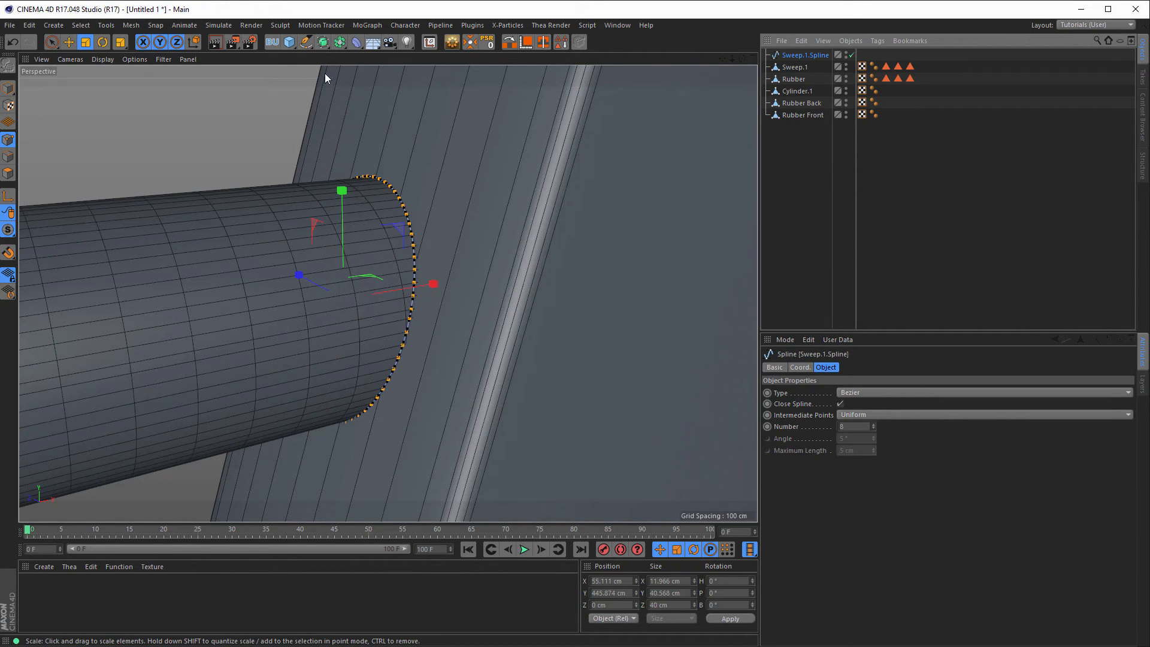
pyautogui.click(289, 41)
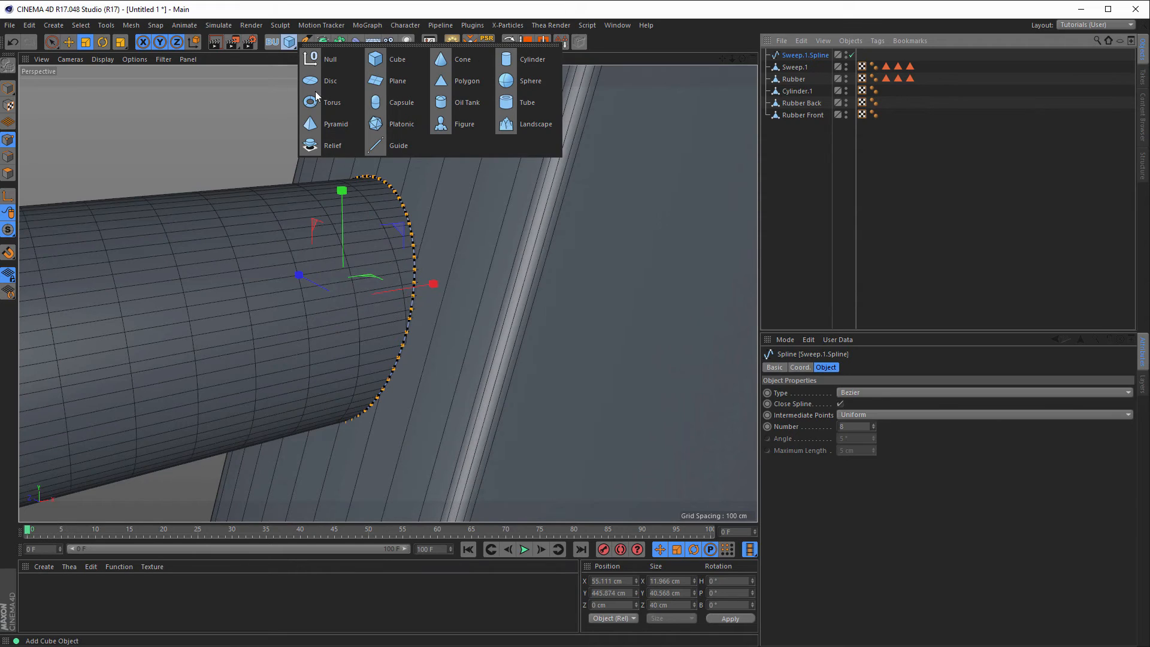
pyautogui.click(532, 80)
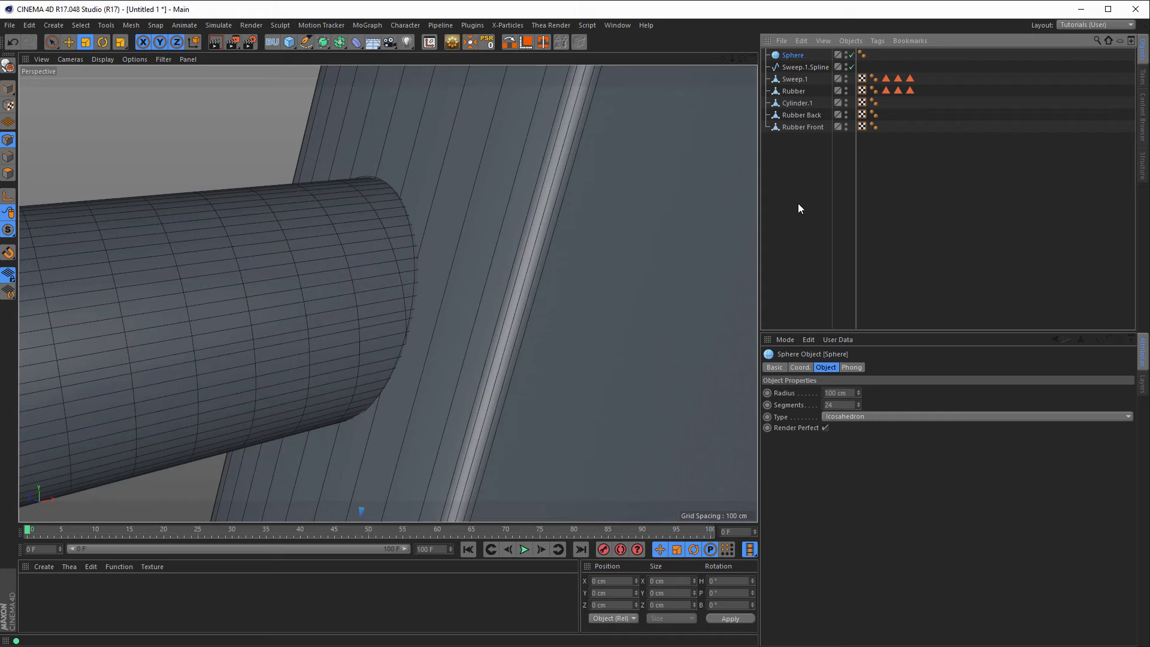
pyautogui.press('Delete')
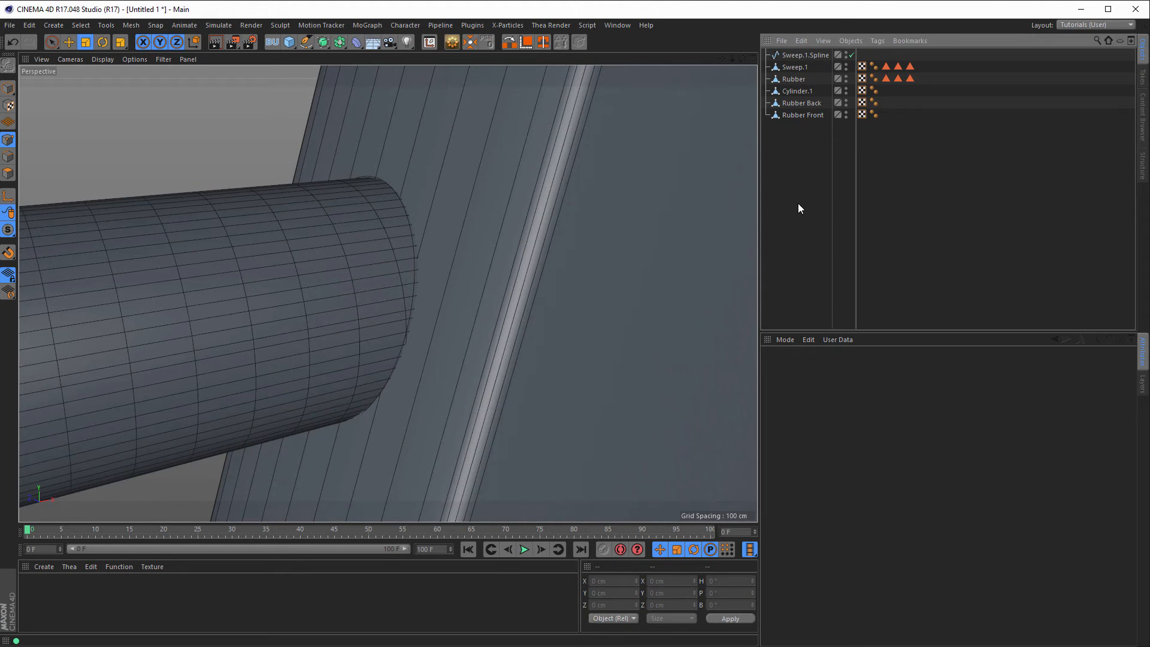
# Try to wrap Sweep.1.Spline in a Metaball in Model mode, with a hull value of 817% and editor subdivision of 17 cm
pyautogui.click(799, 54)
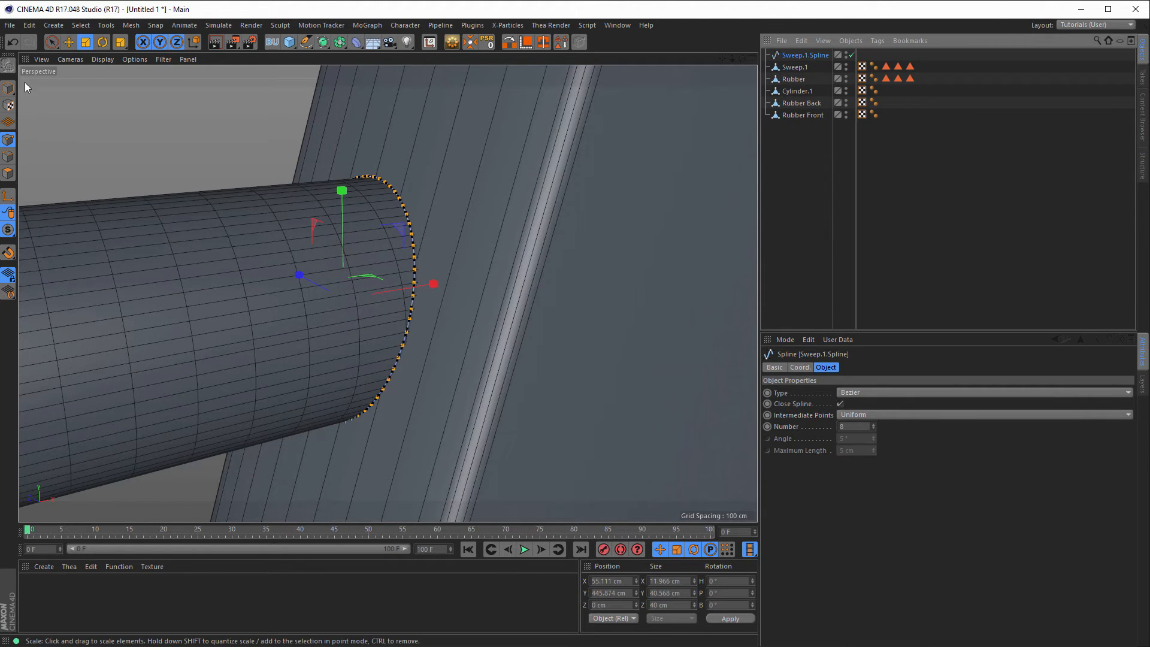
pyautogui.click(8, 88)
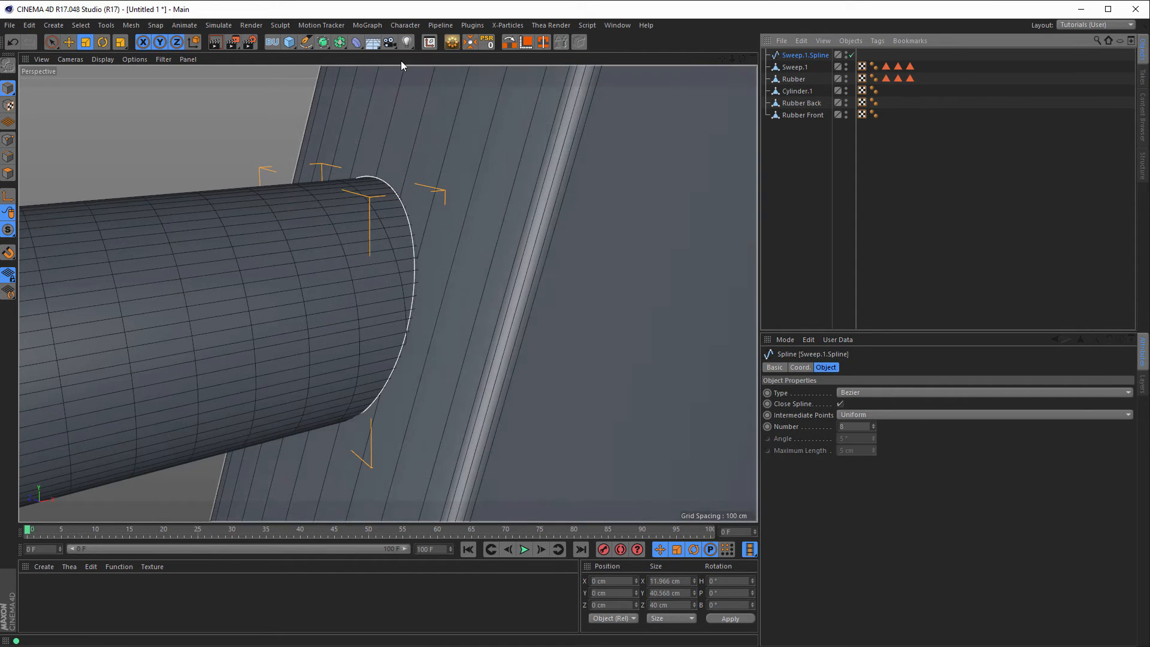
pyautogui.click(339, 43)
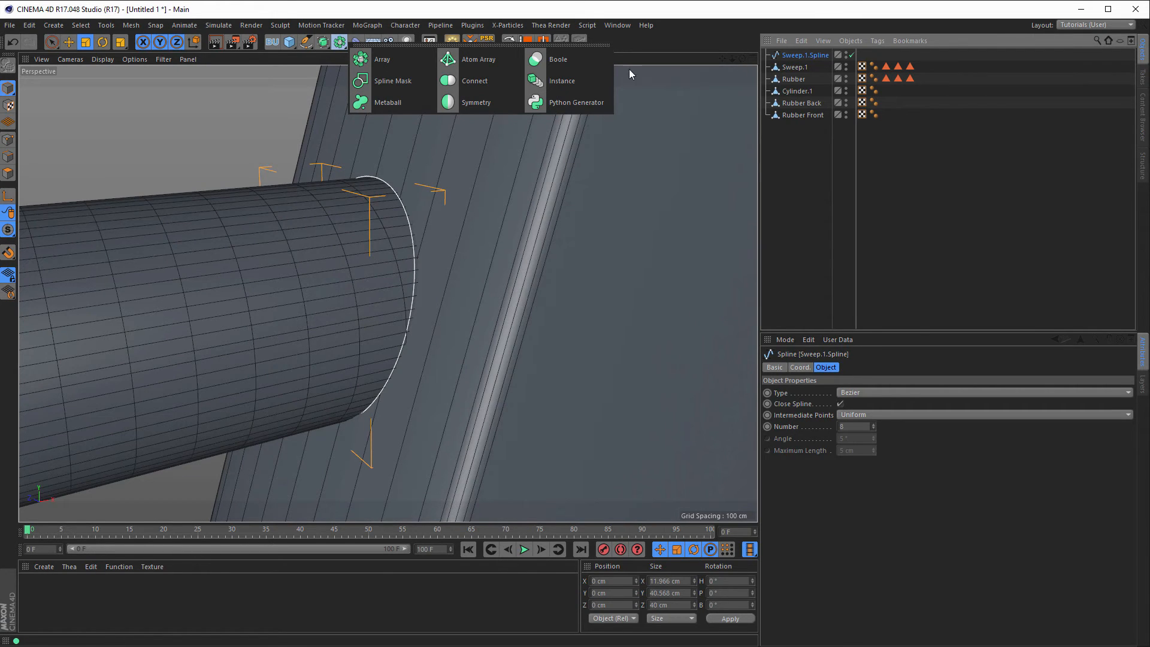
pyautogui.click(388, 104)
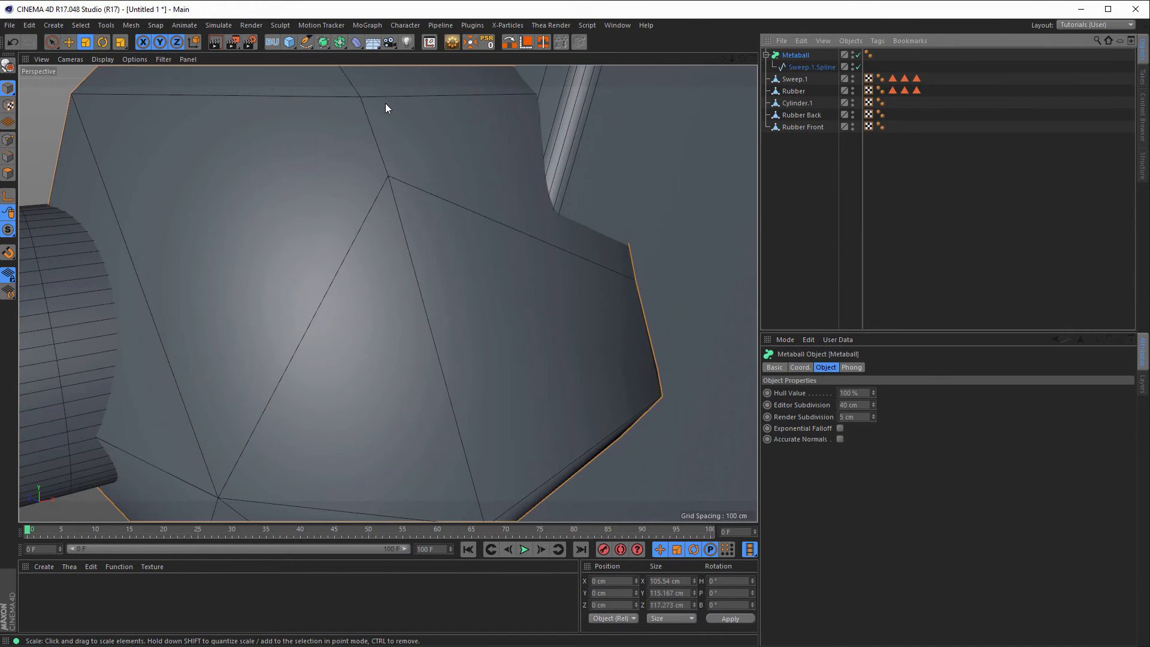
pyautogui.scroll(-5, 371, 165)
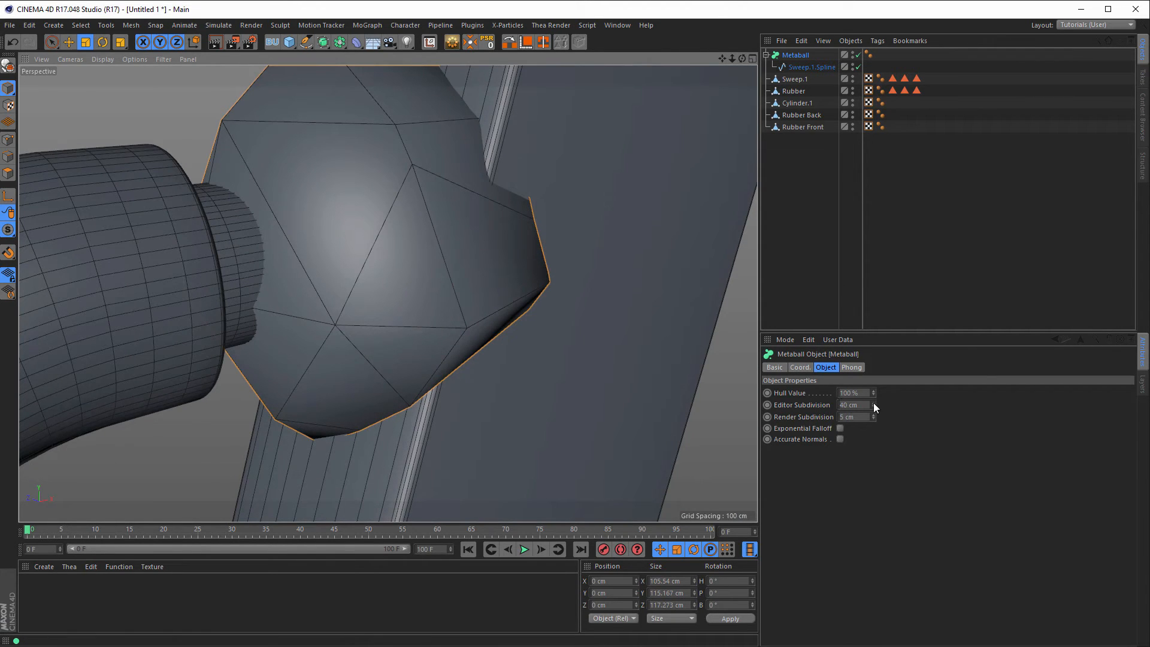
pyautogui.moveTo(875, 403); pyautogui.dragTo(874, 310)
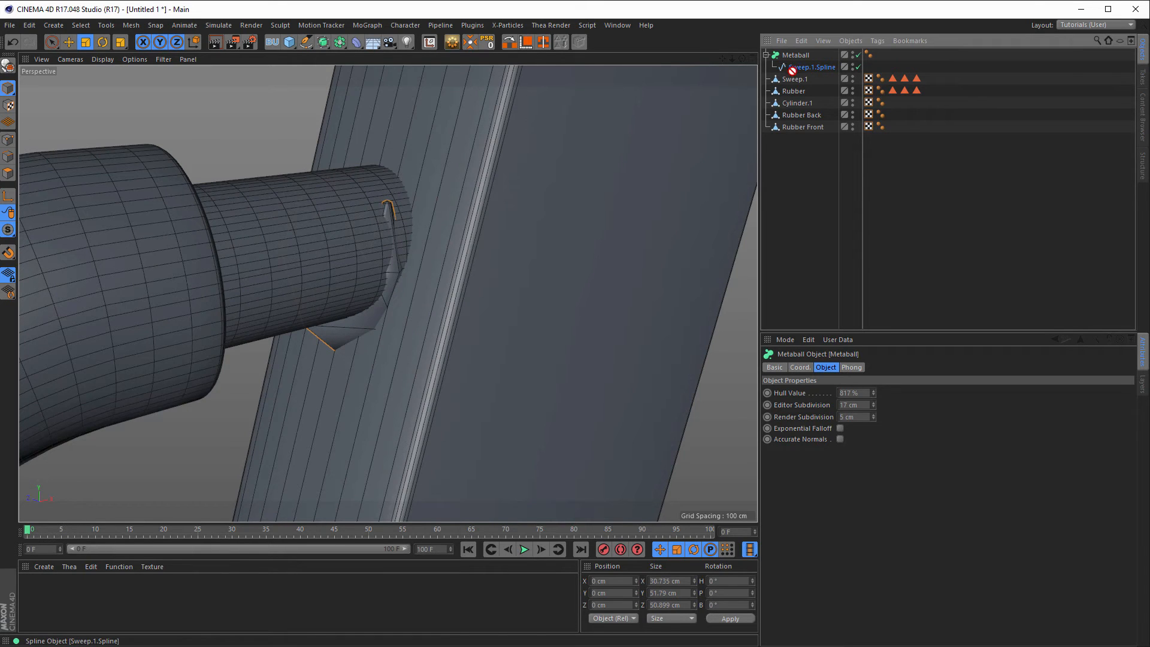
# Take Sweep.1.Spline out of the Metaball and delete the Metaball
pyautogui.moveTo(795, 68); pyautogui.dragTo(793, 68)
pyautogui.click(793, 53)
pyautogui.press('Delete')
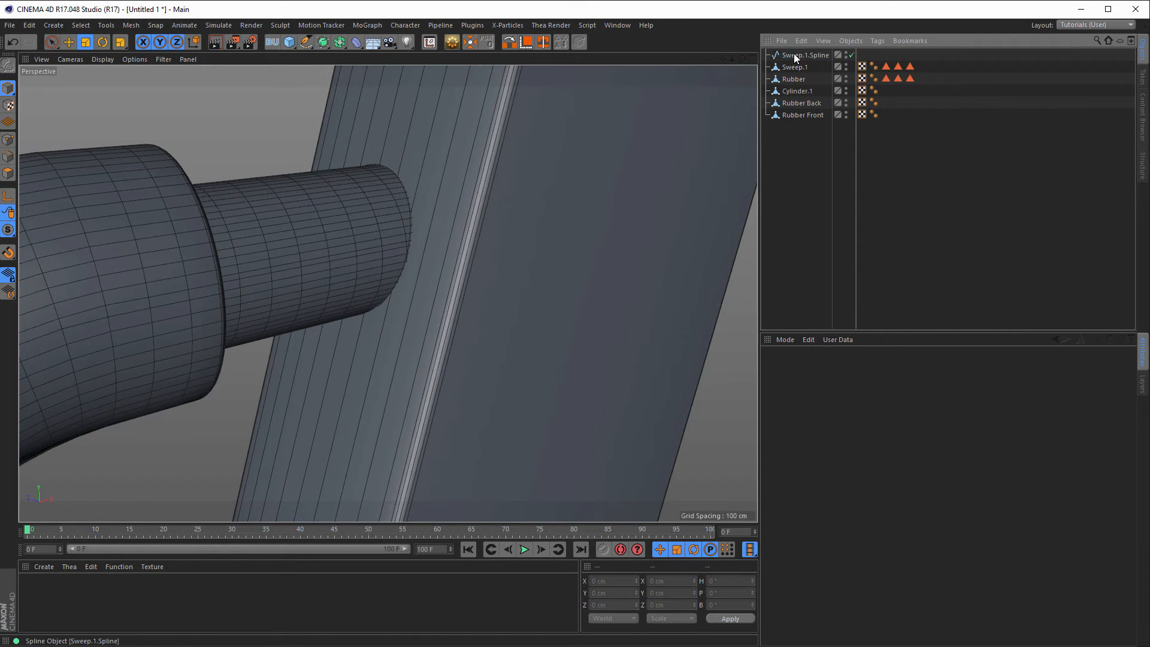
# Add a sphere with a radius of 5 cm and 8 segments
pyautogui.click(289, 42)
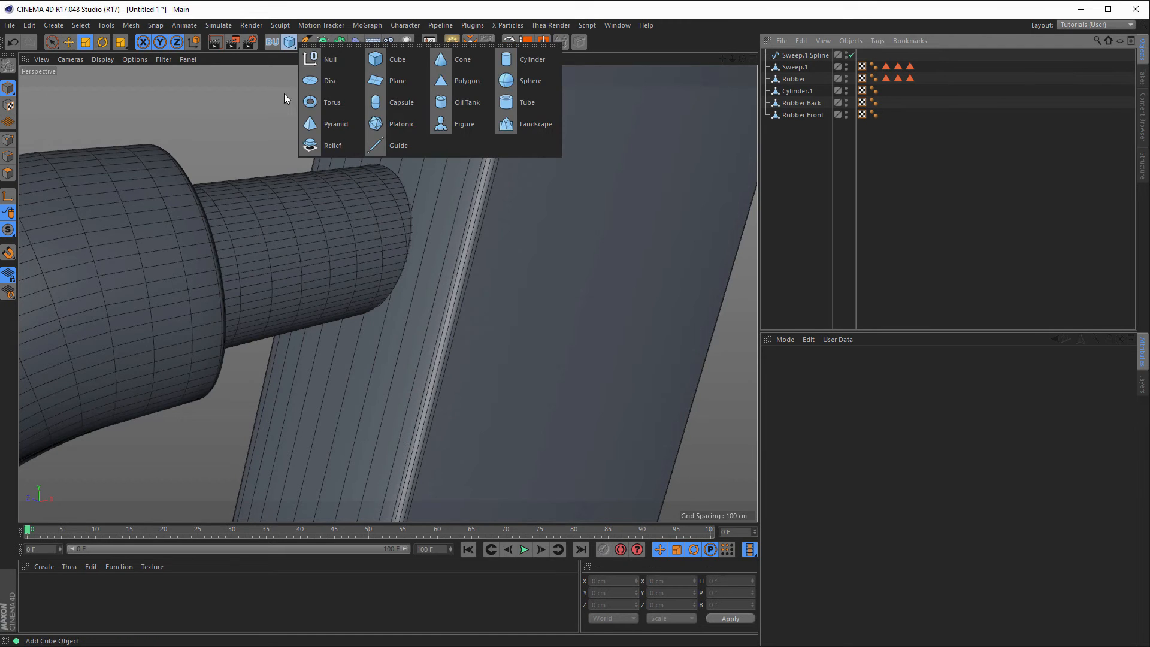
pyautogui.click(521, 80)
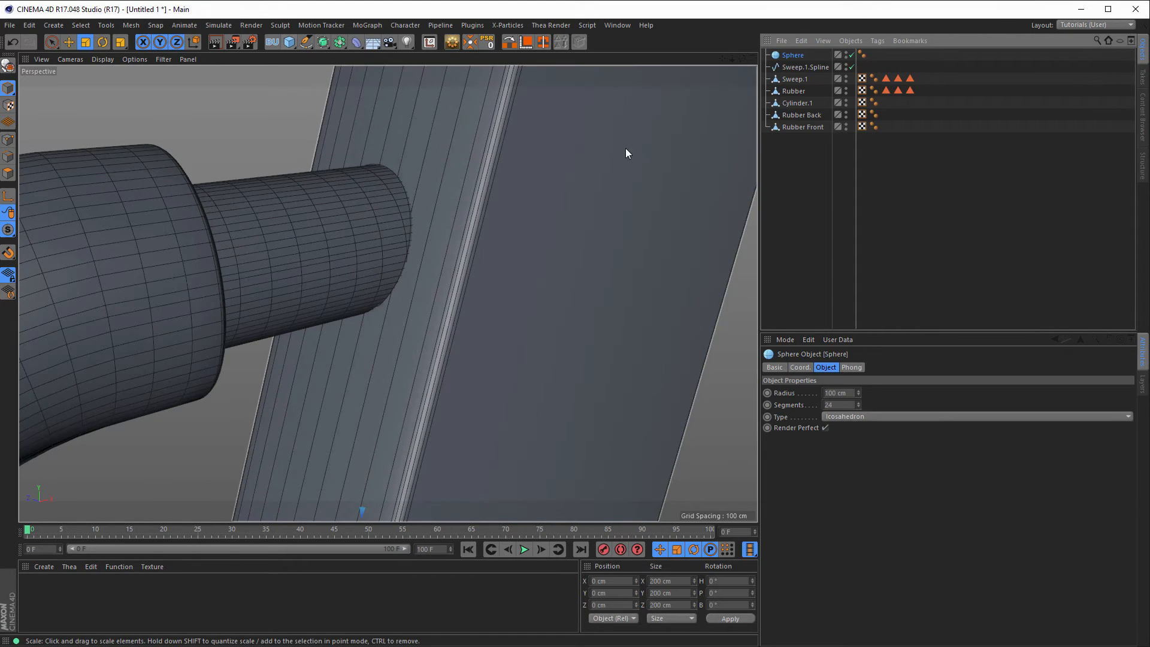
pyautogui.click(853, 394)
pyautogui.write('5')
pyautogui.press('Tab')
pyautogui.write('8')
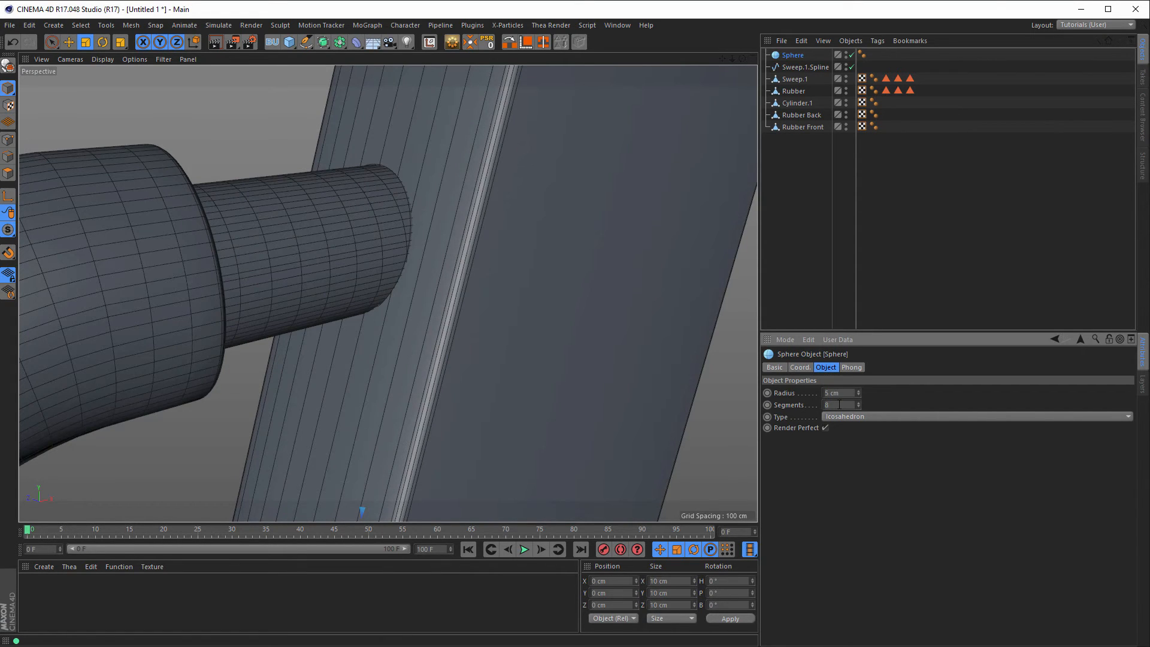
# Put the sphere in a Cloner set to Object mode and distribute its clones along Sweep.1.Spline
pyautogui.click(793, 55)
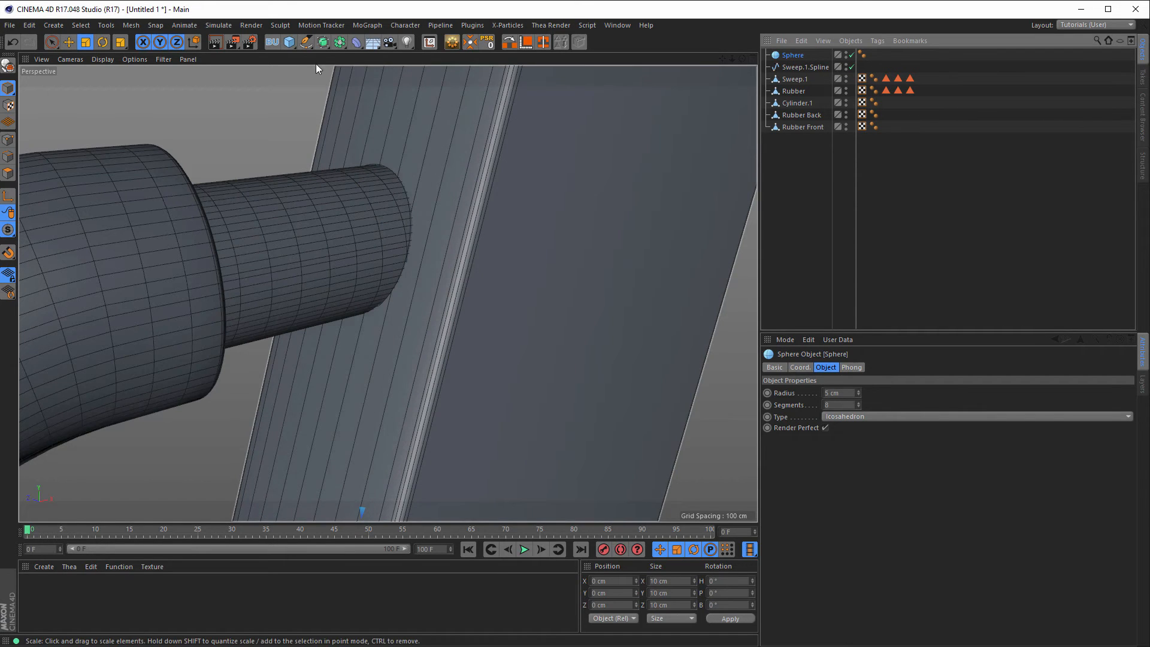
pyautogui.click(367, 24)
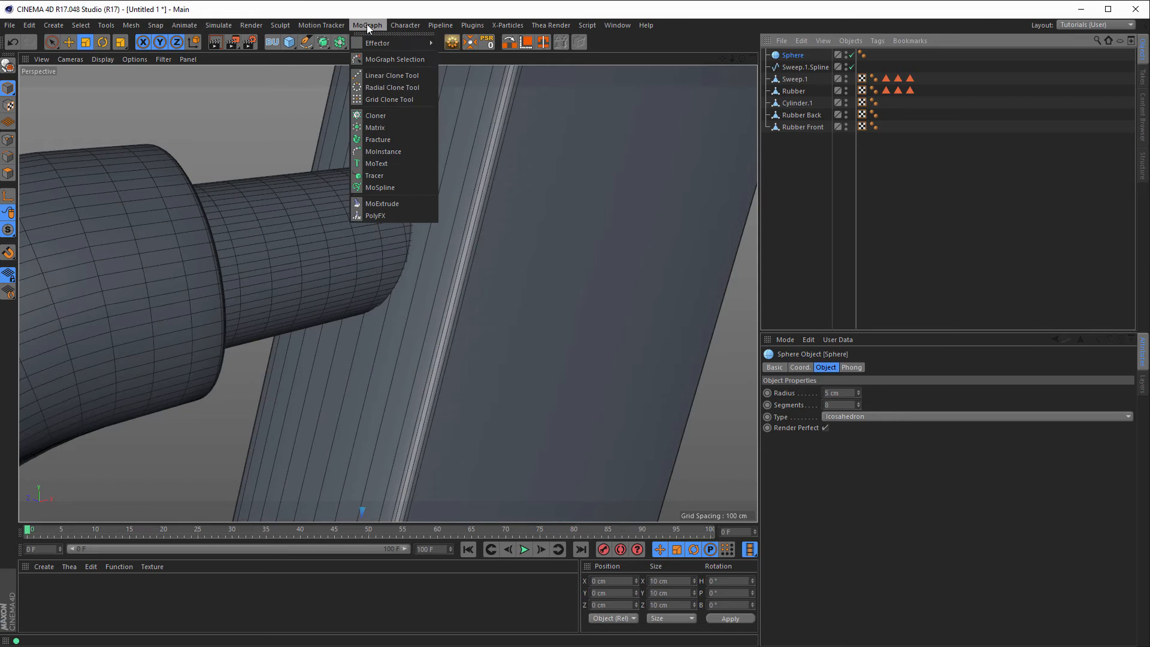
pyautogui.keyDown('alt'); pyautogui.click(381, 116); pyautogui.keyUp('alt')
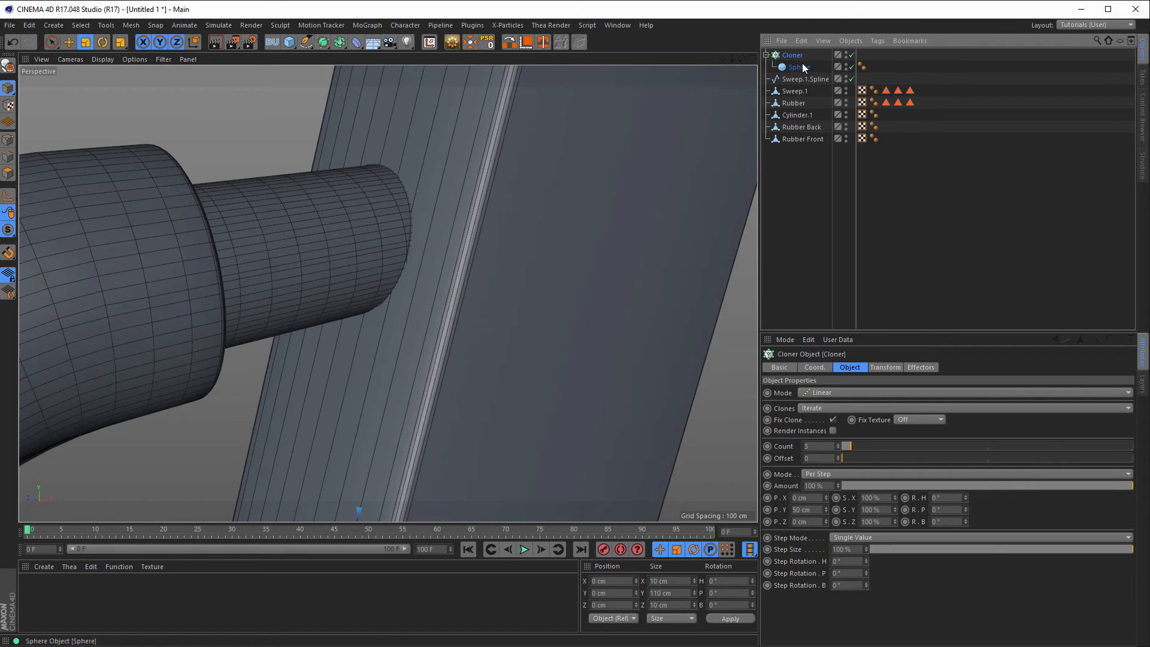
pyautogui.click(845, 390)
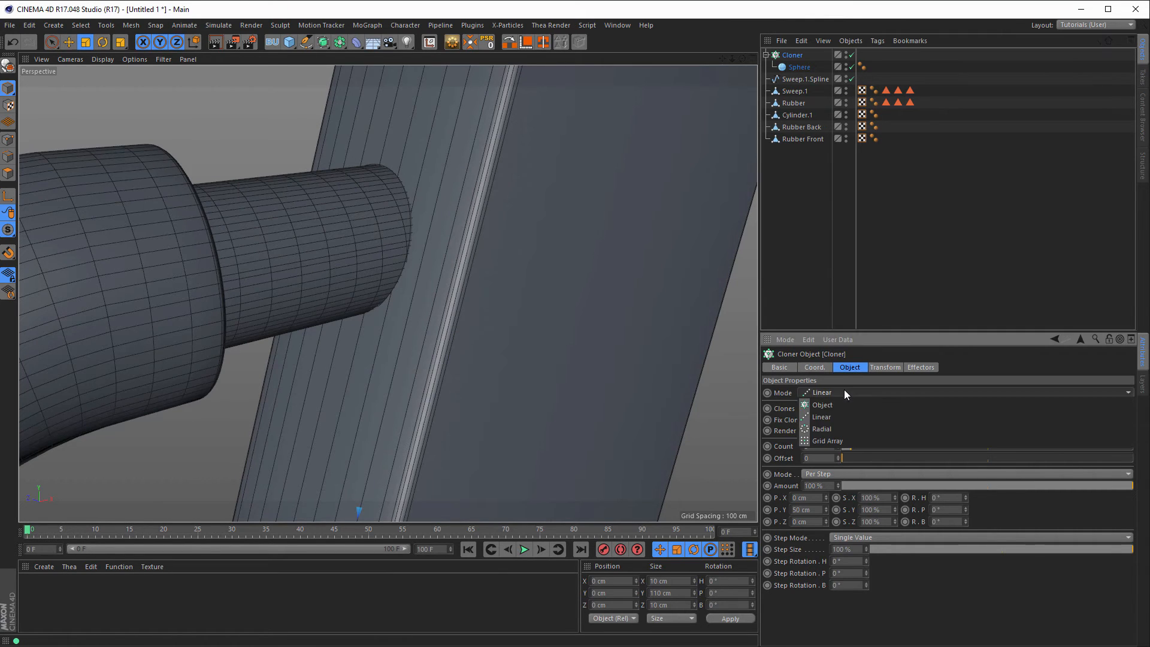
pyautogui.click(849, 406)
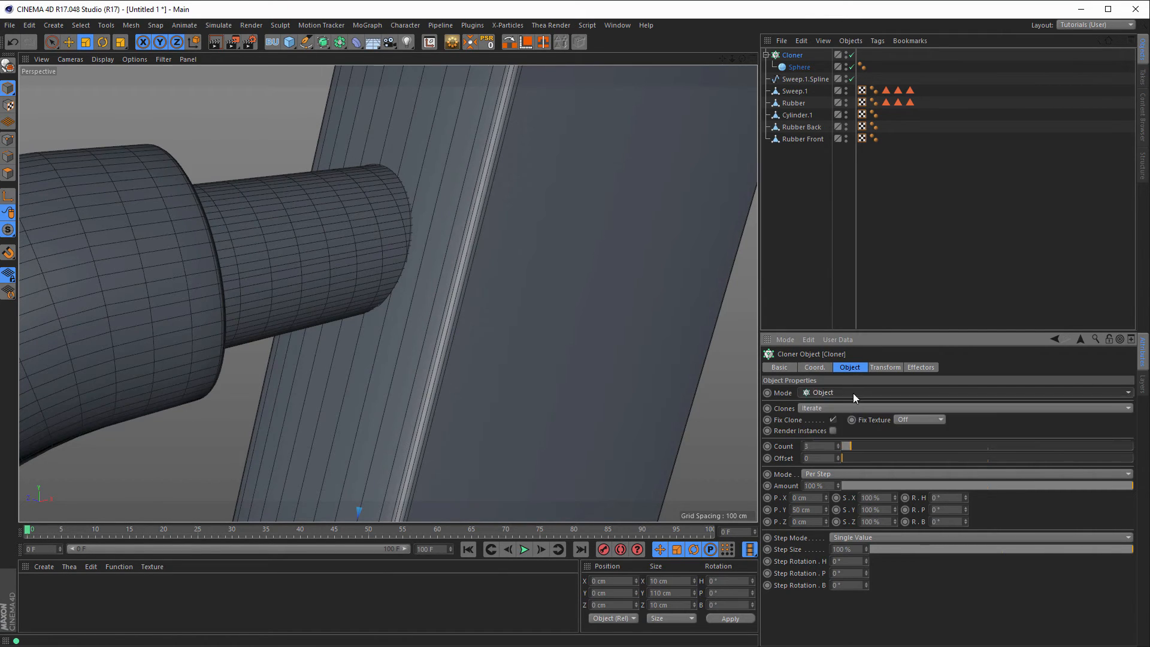
pyautogui.moveTo(799, 77); pyautogui.dragTo(844, 449)
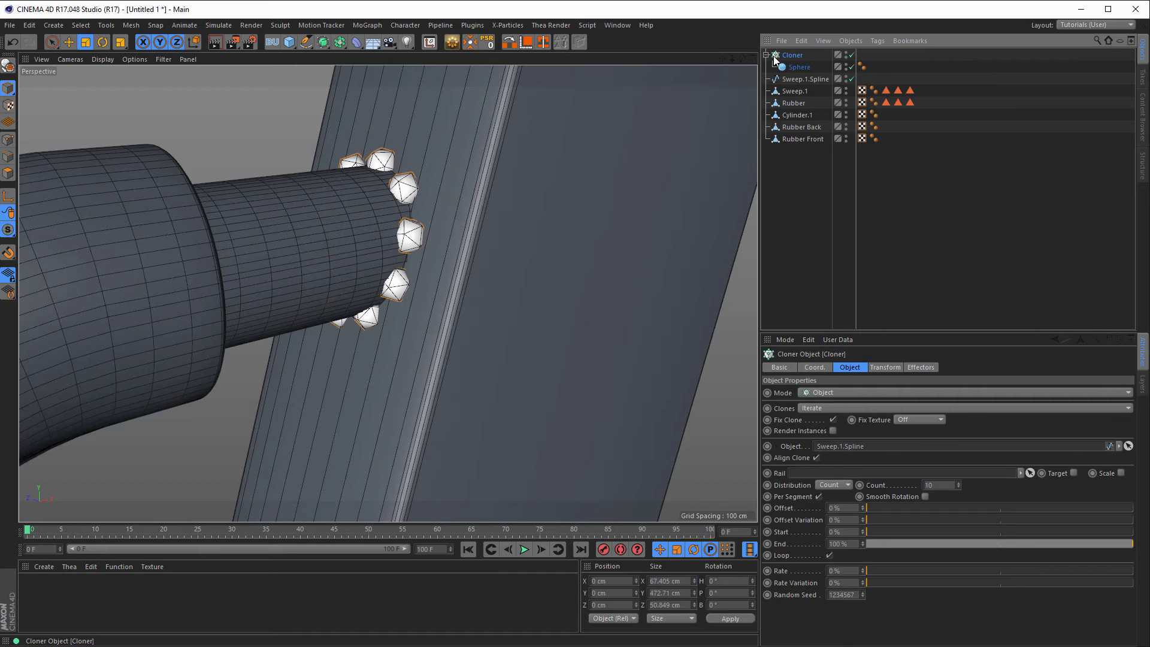
# Wrap the Cloner in a Metaball with an editor subdivision of 5 cm and a hull value of 107%
pyautogui.click(340, 41)
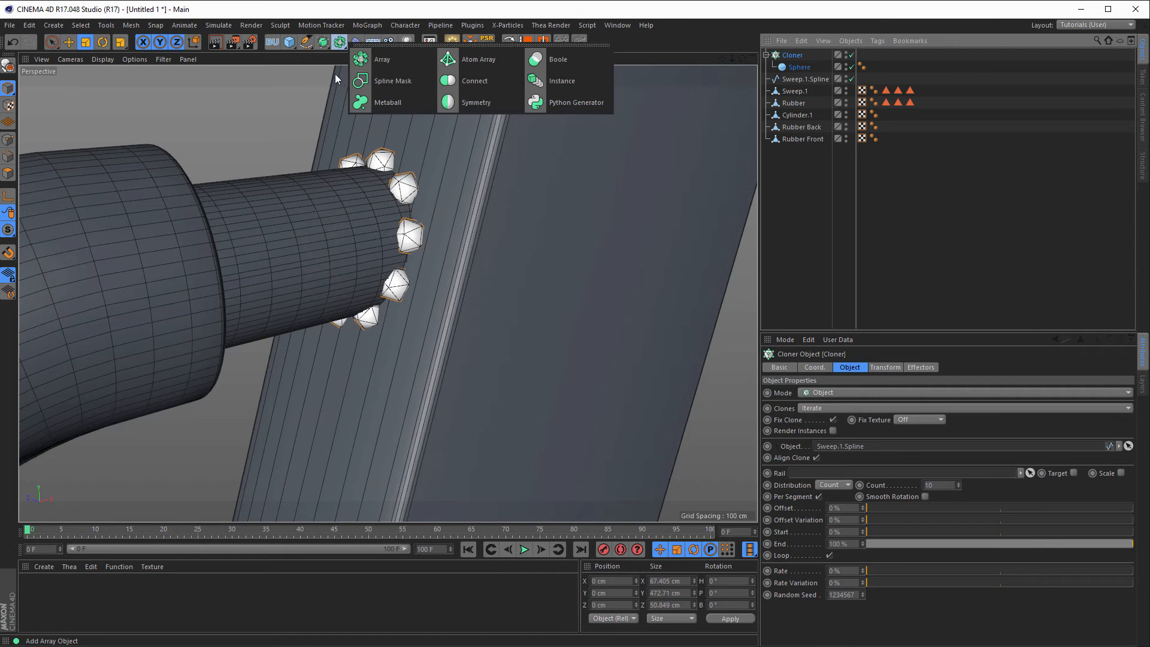
pyautogui.keyDown('alt'); pyautogui.click(390, 102); pyautogui.keyUp('alt')
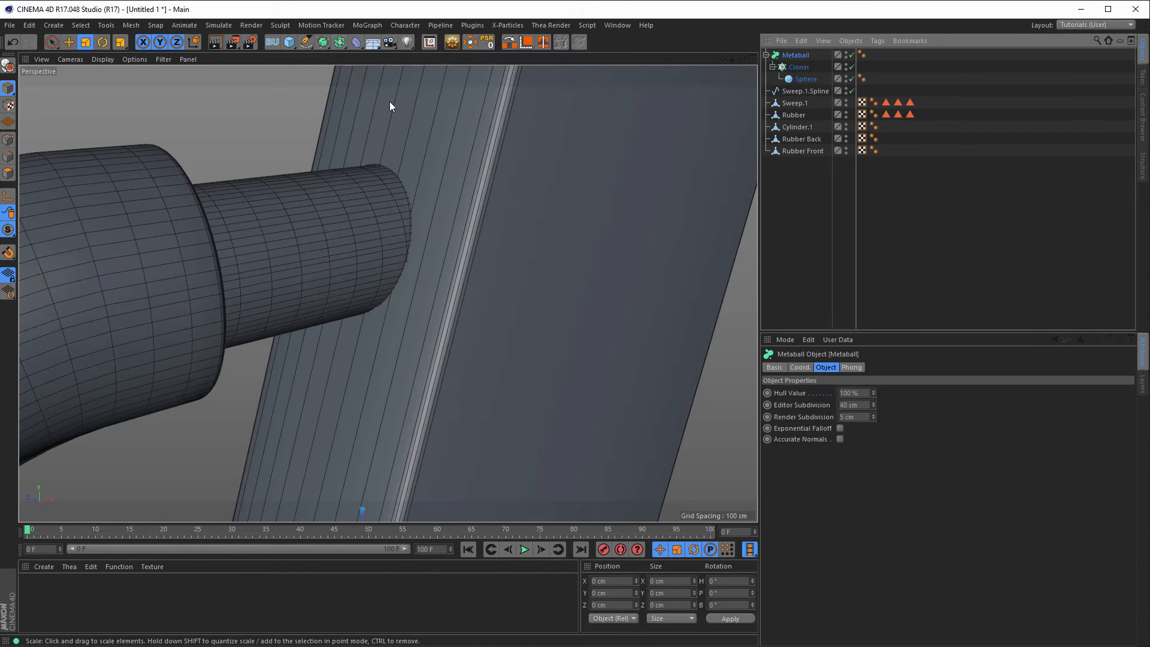
pyautogui.click(799, 67)
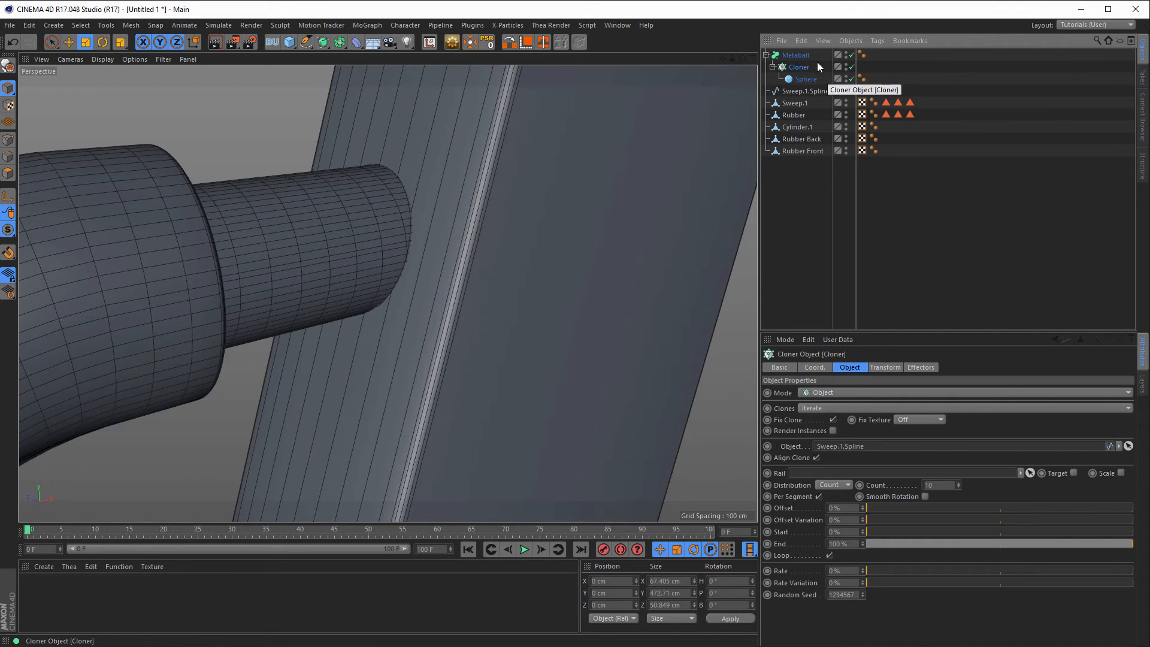
pyautogui.click(804, 55)
pyautogui.moveTo(875, 404); pyautogui.dragTo(875, 461)
pyautogui.moveTo(875, 405); pyautogui.dragTo(875, 381)
pyautogui.doubleClick(861, 405)
pyautogui.write('5')
pyautogui.press('Return')
pyautogui.moveTo(872, 393); pyautogui.dragTo(872, 387)
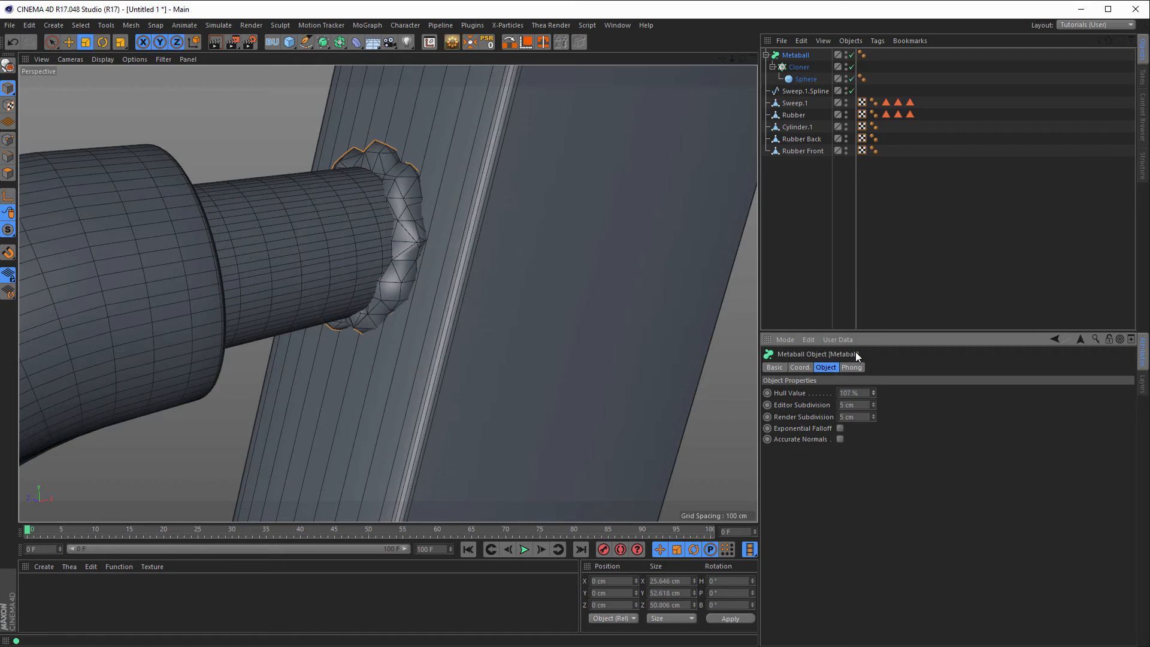
# Reduce the cloned sphere's radius to 3 cm
pyautogui.click(806, 79)
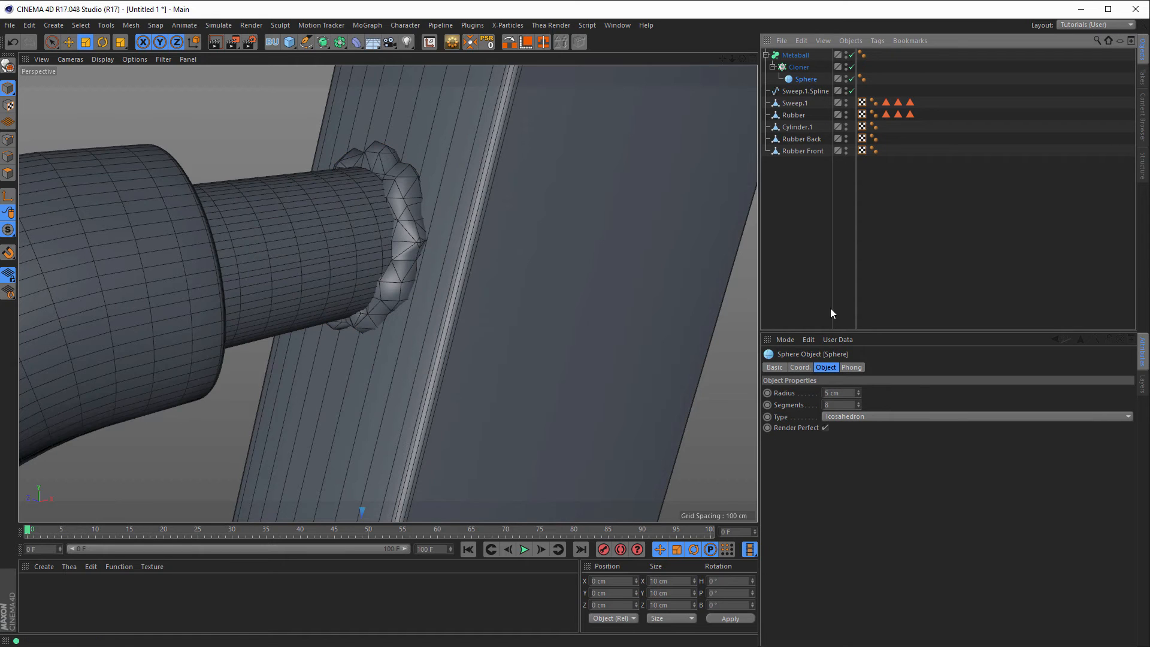
pyautogui.doubleClick(839, 393)
pyautogui.write('3')
pyautogui.press('Return')
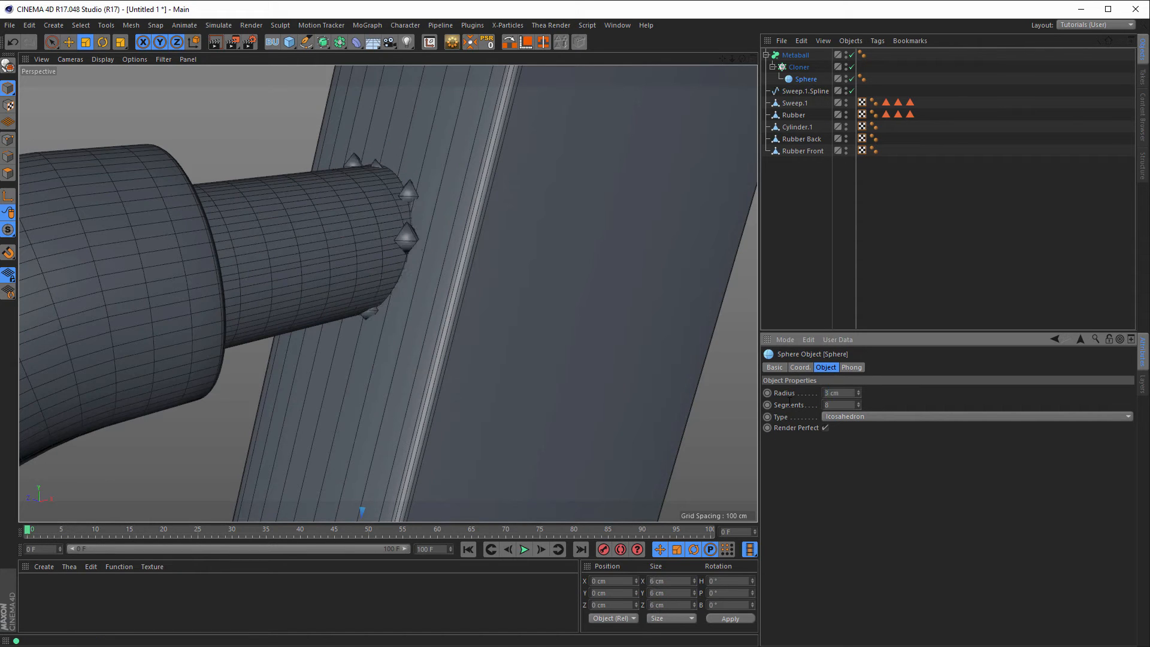
# Set the Cloner's count to 27 and test render the ring at the joint
pyautogui.click(799, 66)
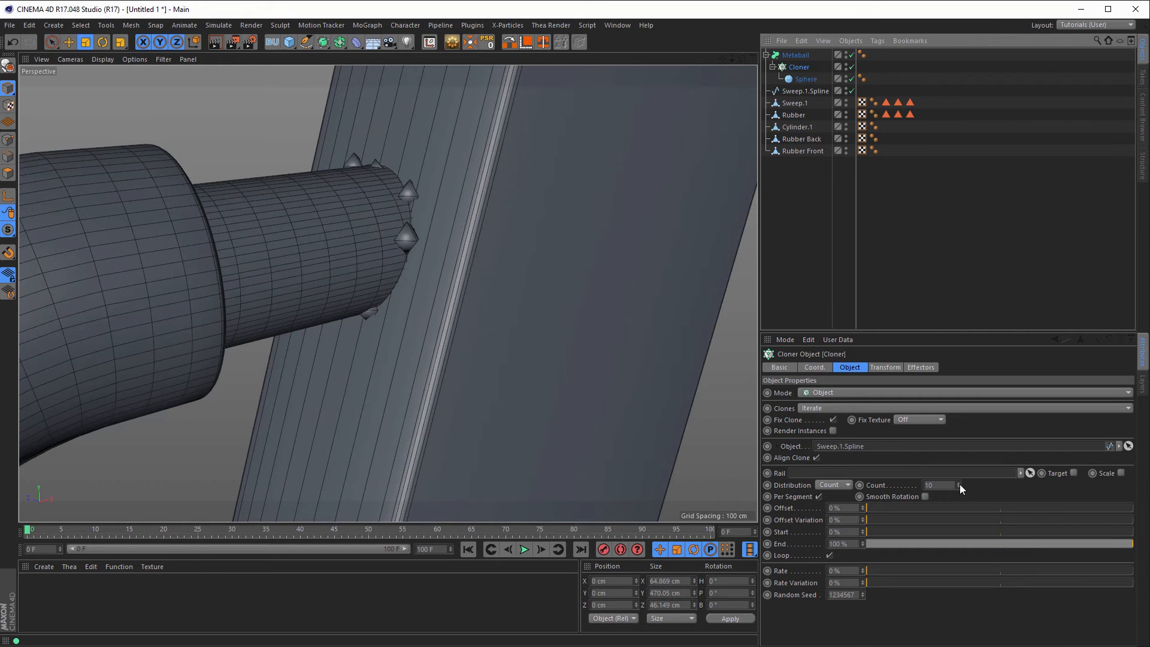
pyautogui.moveTo(960, 484); pyautogui.dragTo(994, 484)
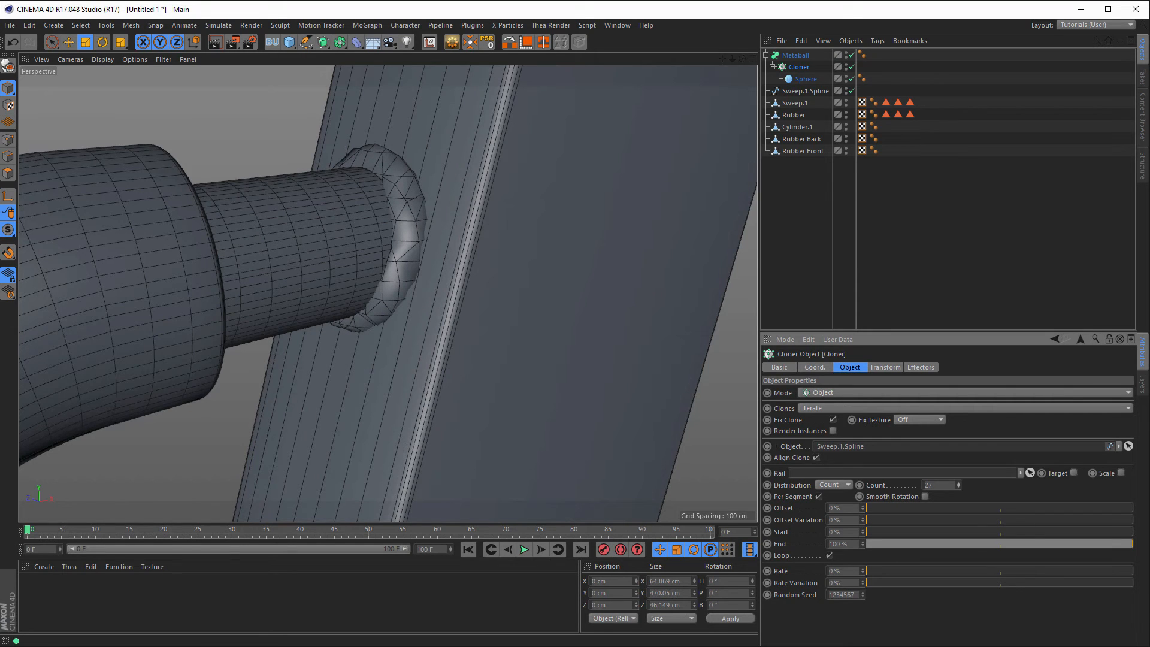
pyautogui.hotkey('ctrl', 'r')
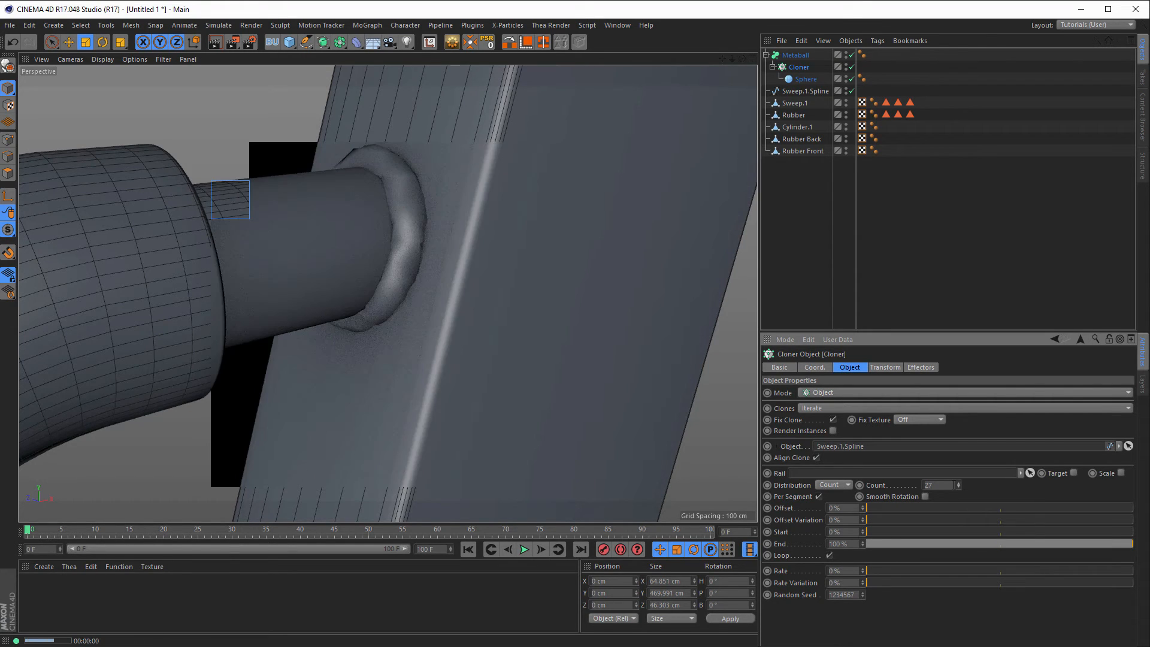
pyautogui.keyDown('alt'); pyautogui.moveTo(394, 181); pyautogui.dragTo(415, 163); pyautogui.keyUp('alt')
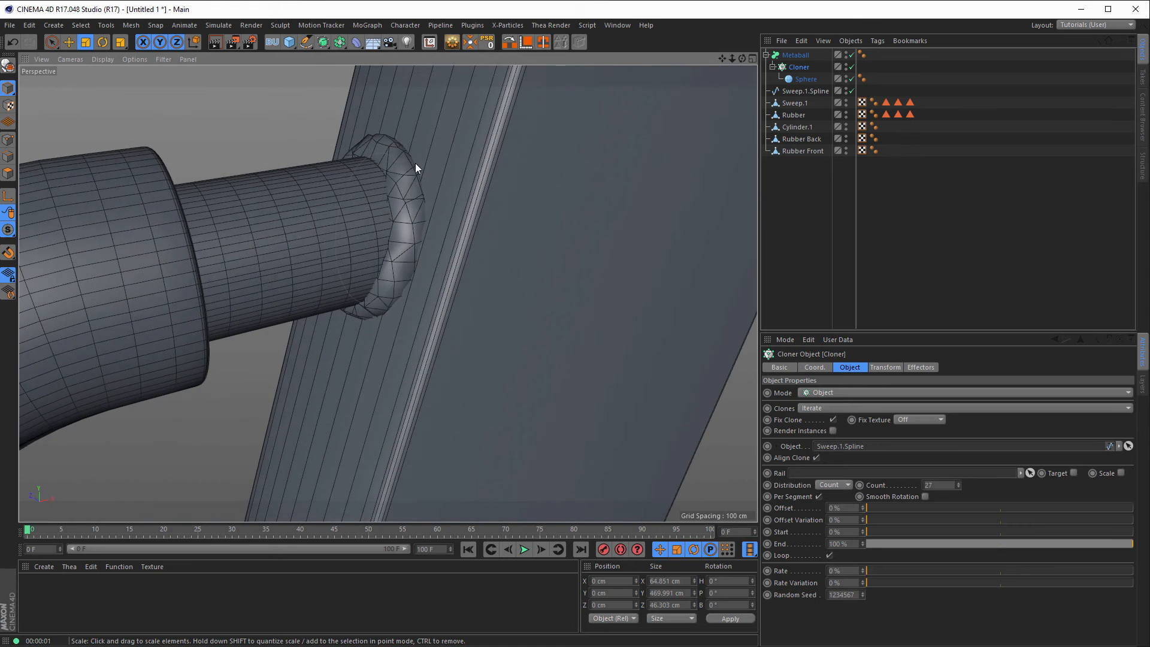
# Set the Metaball's hull value to 108% and render the joint from the opposite side
pyautogui.click(796, 55)
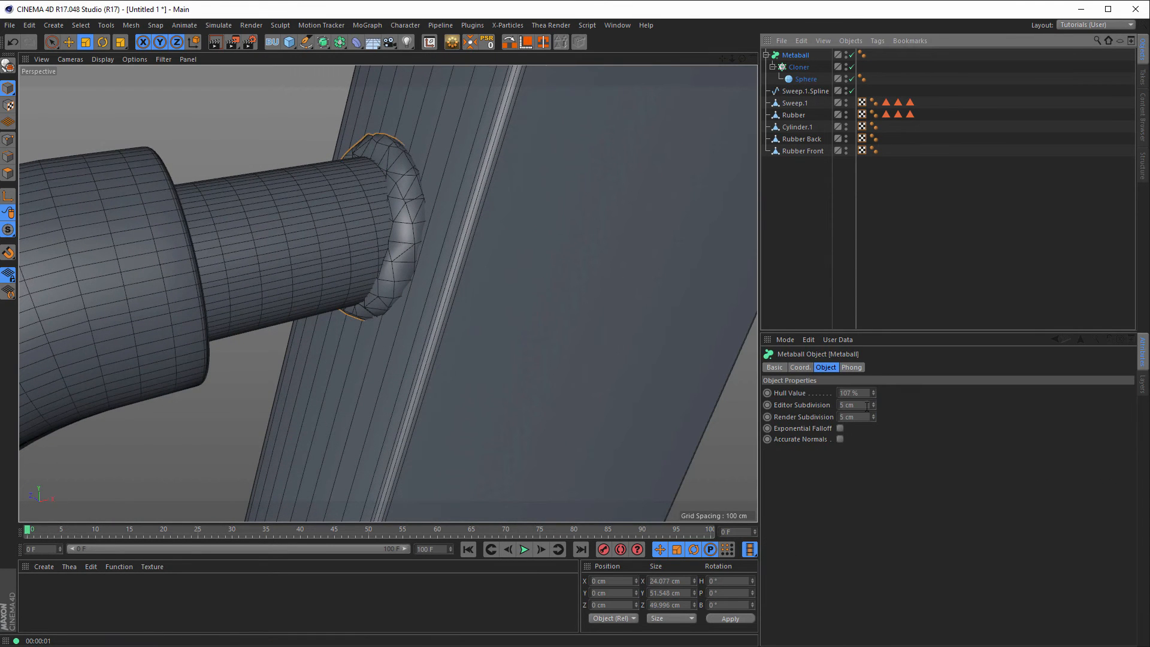
pyautogui.moveTo(872, 393)
pyautogui.mouseDown()
pyautogui.moveTo(876, 383)
pyautogui.moveTo(876, 408)
pyautogui.moveTo(876, 396)
pyautogui.mouseUp()
pyautogui.keyDown('alt'); pyautogui.moveTo(465, 248); pyautogui.dragTo(334, 251); pyautogui.keyUp('alt')
pyautogui.hotkey('ctrl', 'r')
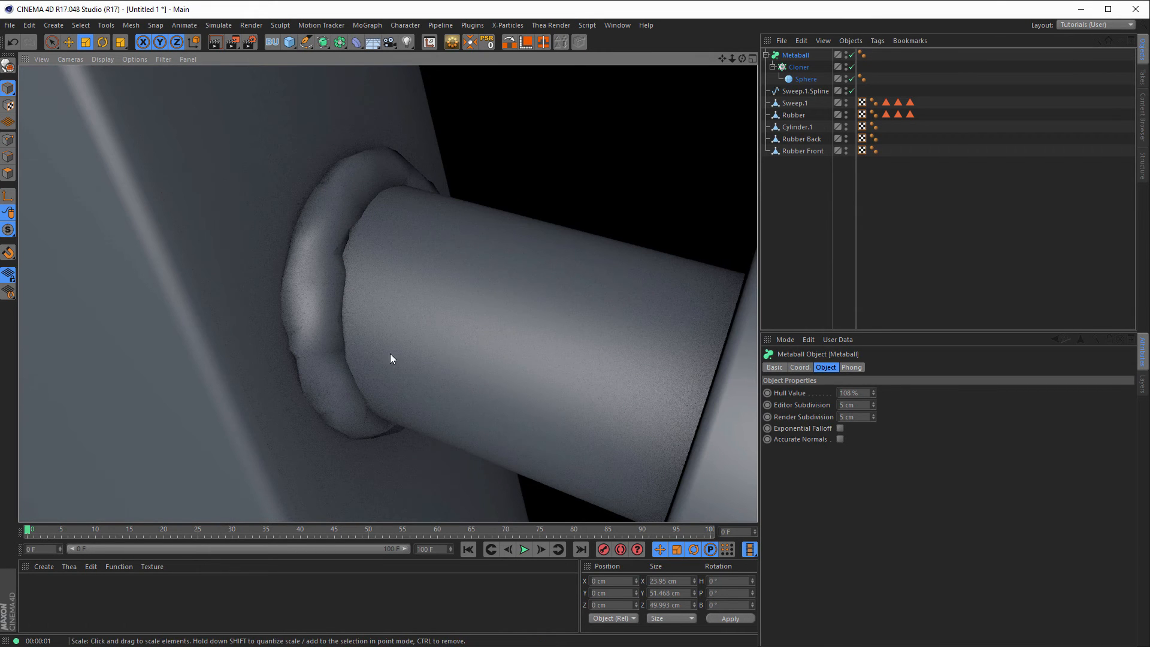
# Group the Metaball under a Null and add a Smoothing deformer inside the group
pyautogui.click(799, 56)
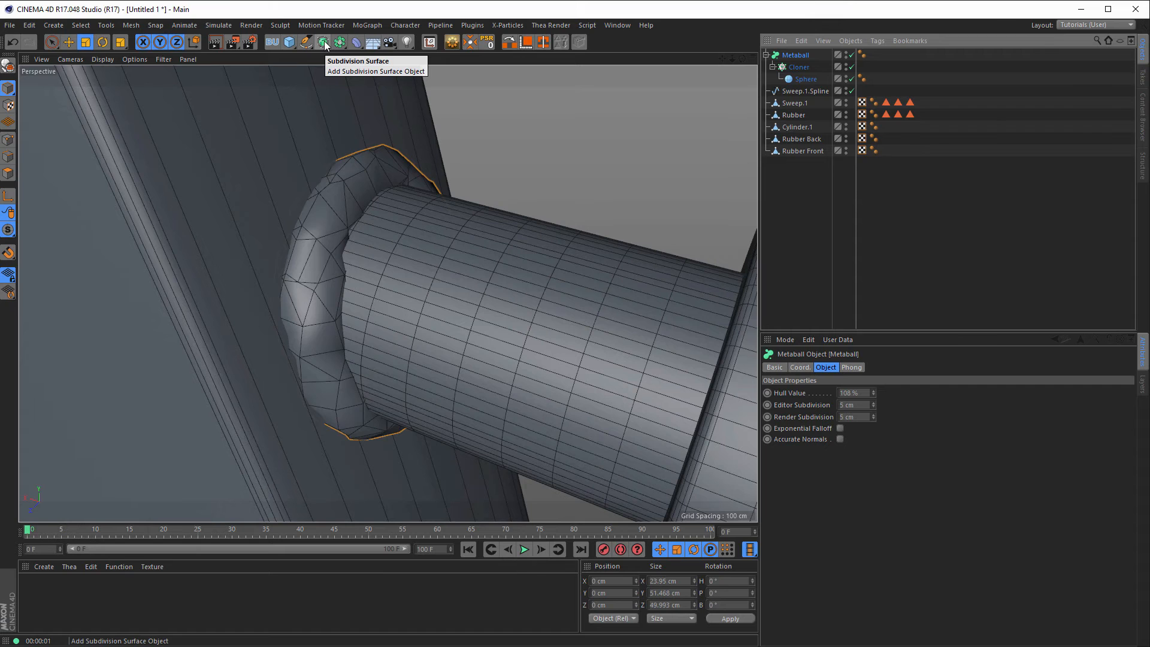
pyautogui.click(795, 56)
pyautogui.hotkey('alt', 'g')
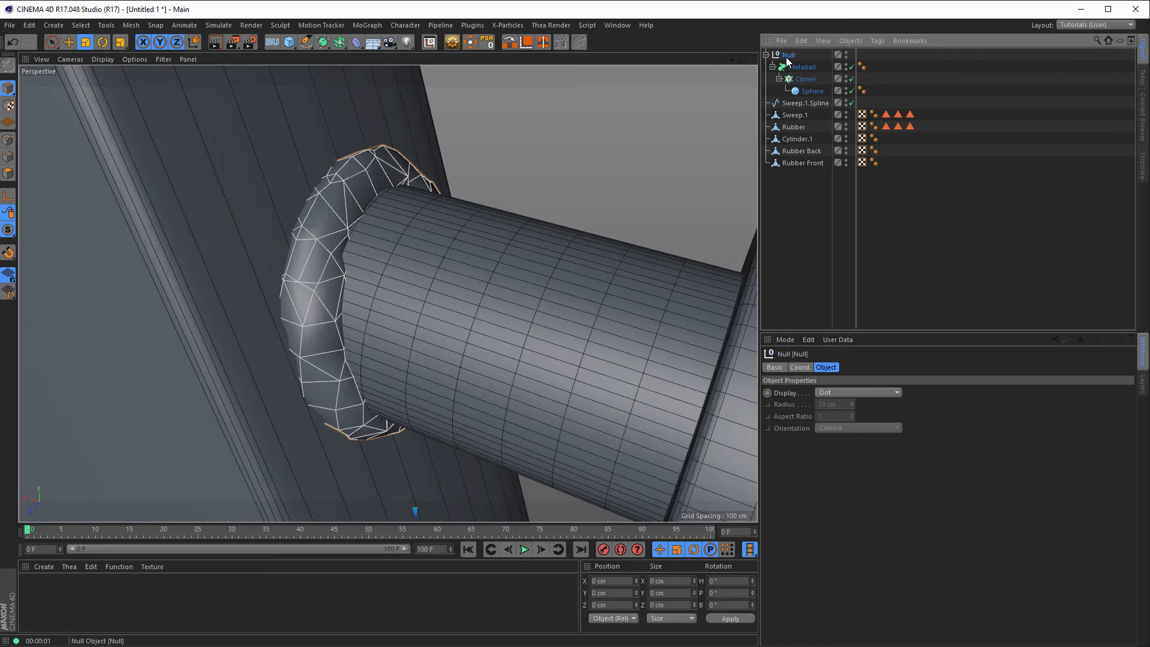
pyautogui.click(358, 42)
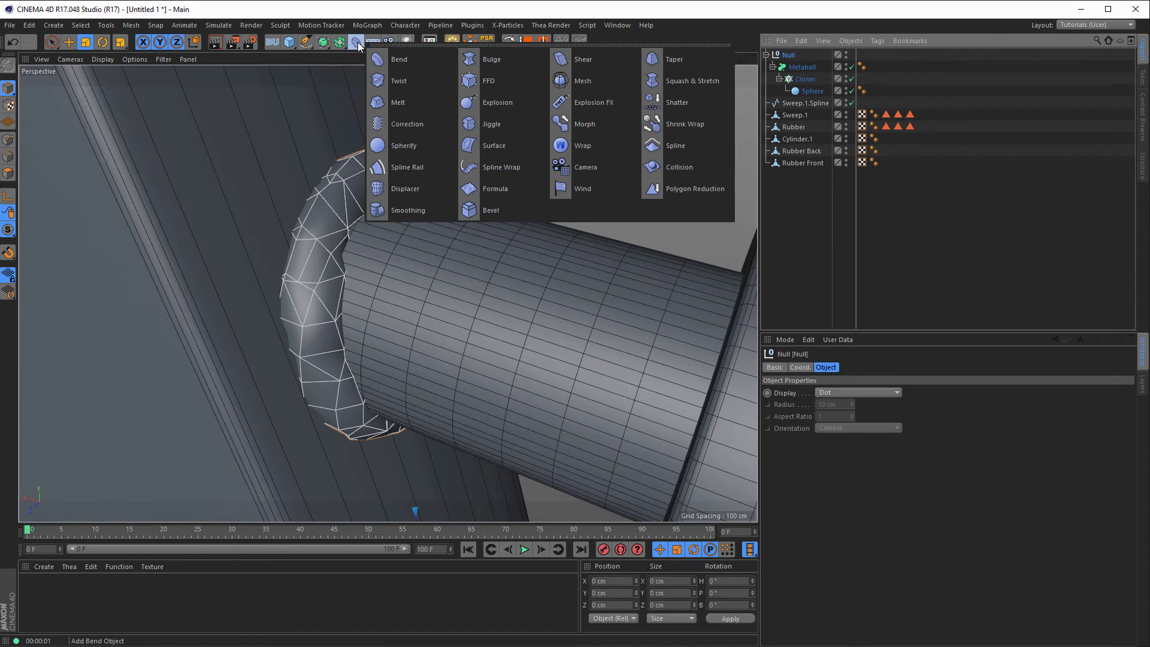
pyautogui.click(408, 210)
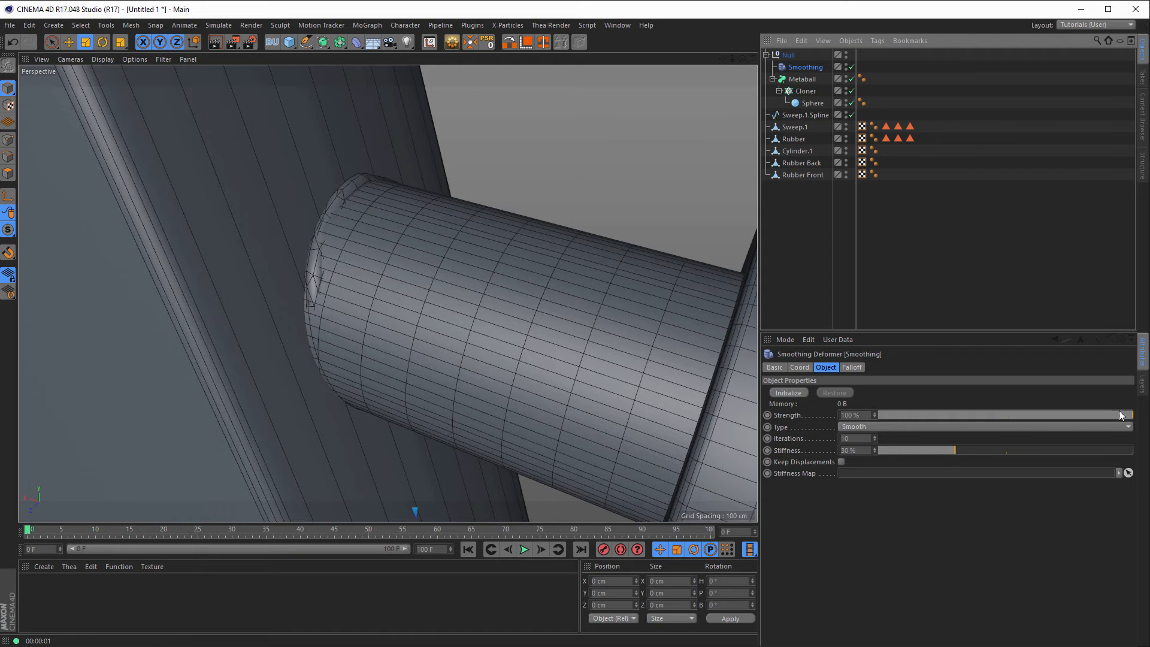
# Set the Smoothing deformer's strength to 18% and its stiffness to 0%
pyautogui.moveTo(1132, 415); pyautogui.dragTo(963, 411)
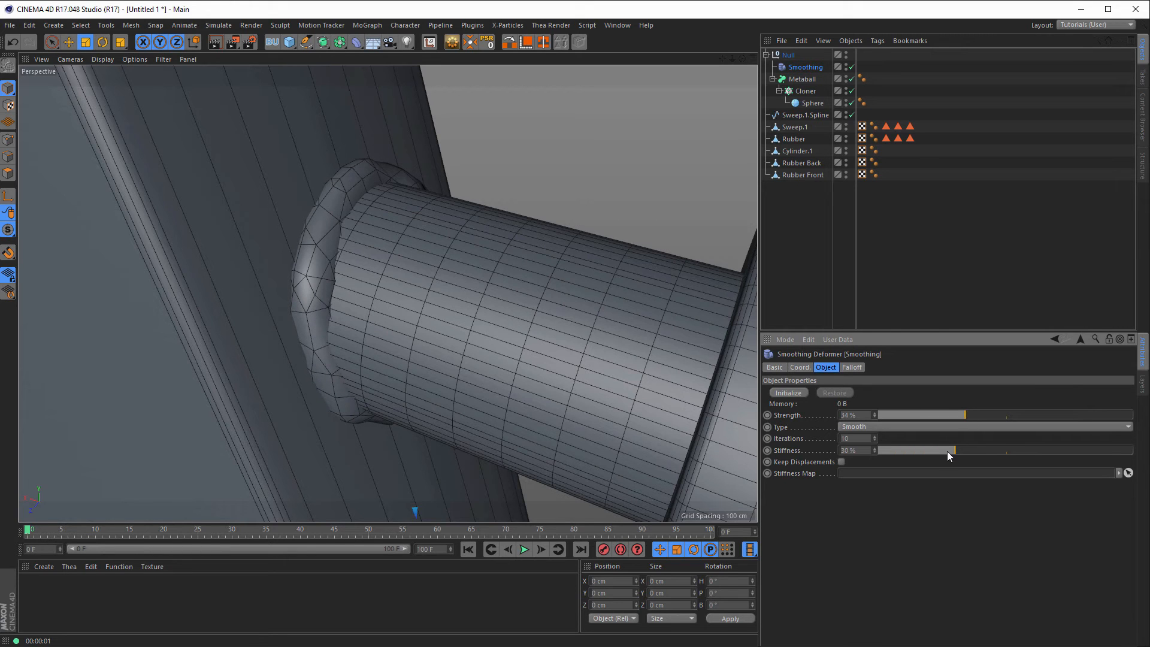
pyautogui.moveTo(947, 451); pyautogui.dragTo(862, 451)
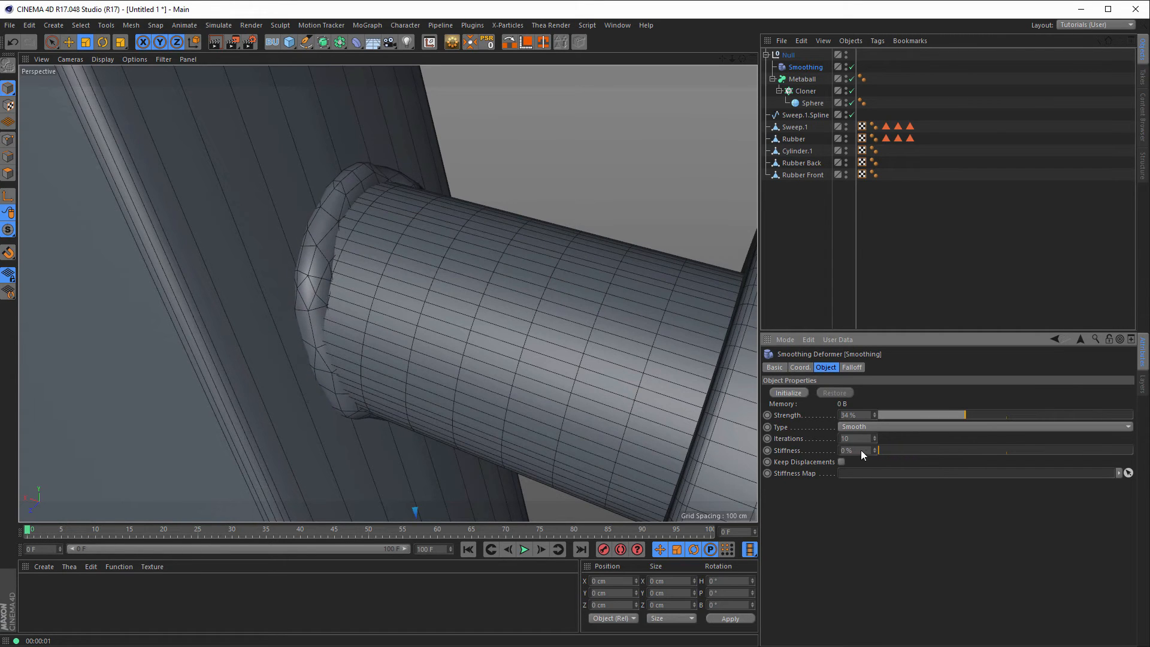
pyautogui.moveTo(966, 412); pyautogui.dragTo(929, 419)
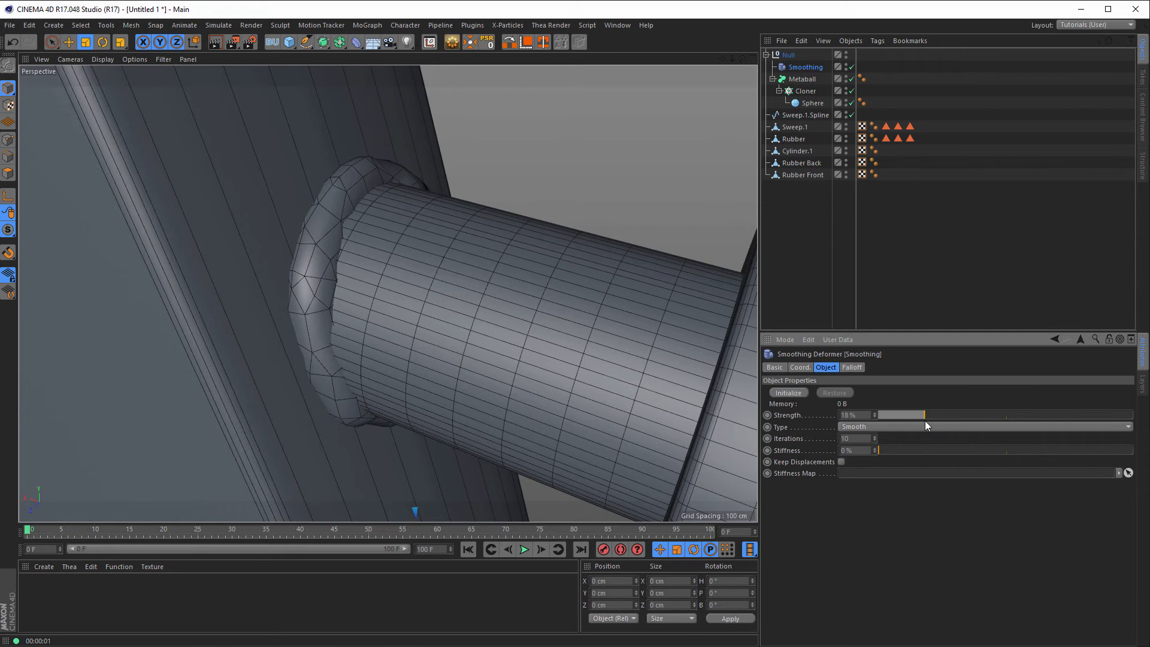
# Render the smoothed weld ring close up, and render the whole stand from a wider view
pyautogui.hotkey('ctrl', 'r')
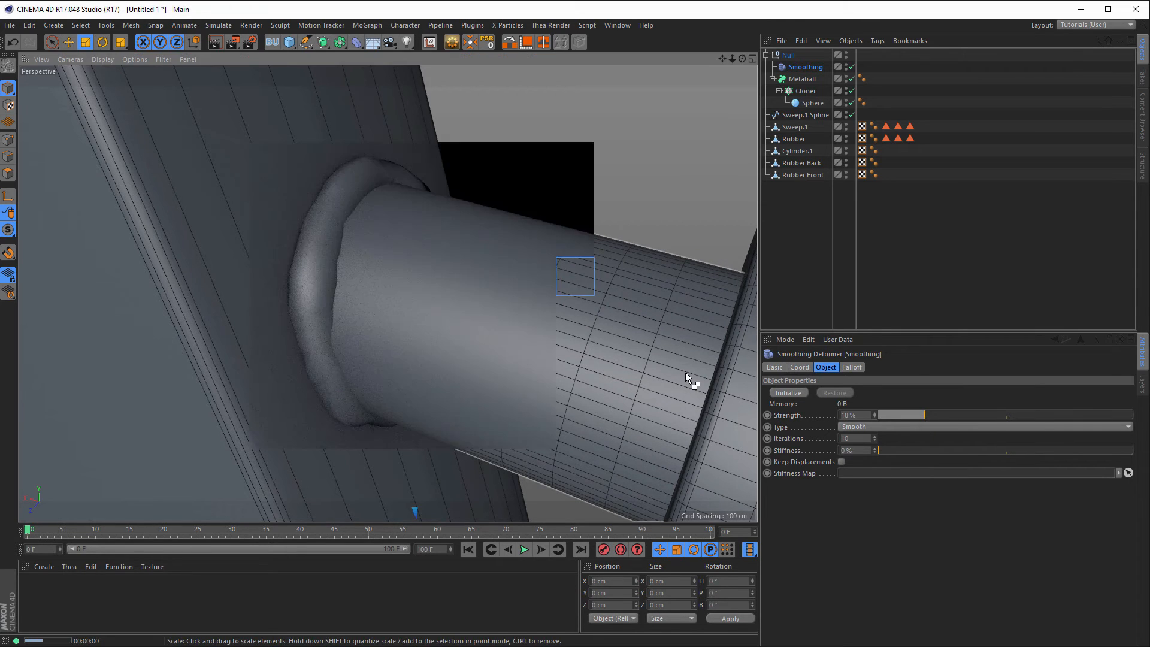
pyautogui.moveTo(367, 214)
pyautogui.keyDown('alt'); pyautogui.mouseDown()
pyautogui.moveTo(464, 204)
pyautogui.moveTo(595, 219)
pyautogui.moveTo(443, 289)
pyautogui.mouseUp(); pyautogui.keyUp('alt')
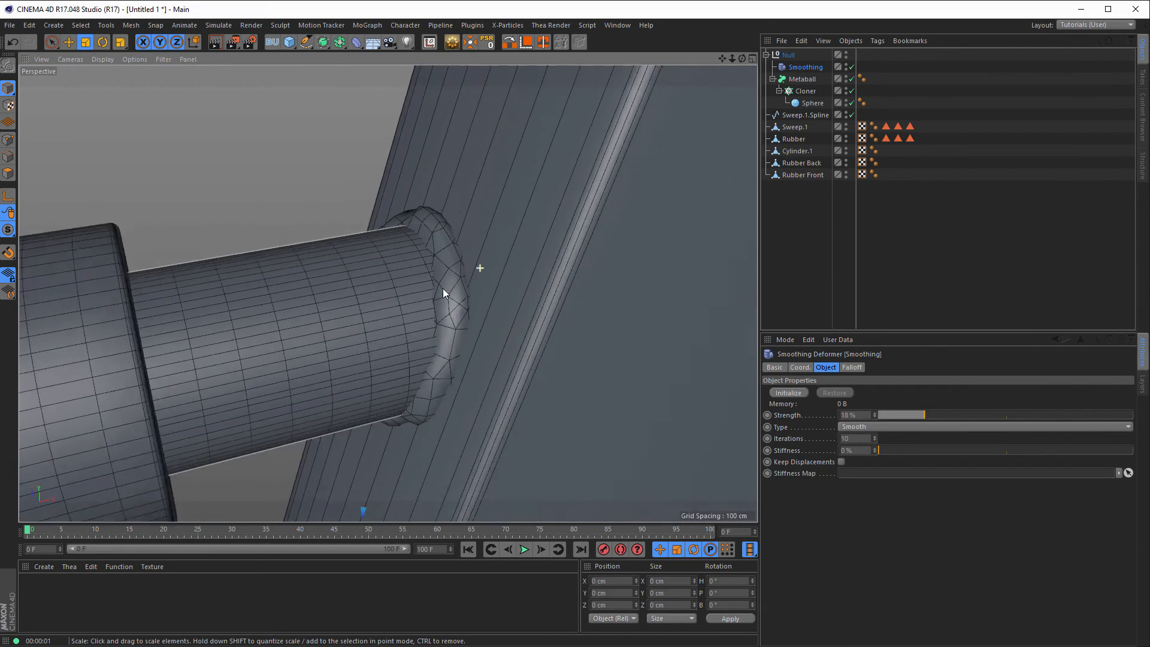
pyautogui.keyDown('alt'); pyautogui.moveTo(443, 288); pyautogui.dragTo(312, 347, button='right'); pyautogui.keyUp('alt')
pyautogui.moveTo(311, 346)
pyautogui.keyDown('alt'); pyautogui.mouseDown()
pyautogui.moveTo(375, 353)
pyautogui.moveTo(427, 332)
pyautogui.moveTo(467, 294)
pyautogui.moveTo(399, 318)
pyautogui.moveTo(408, 280)
pyautogui.moveTo(433, 270)
pyautogui.mouseUp(); pyautogui.keyUp('alt')
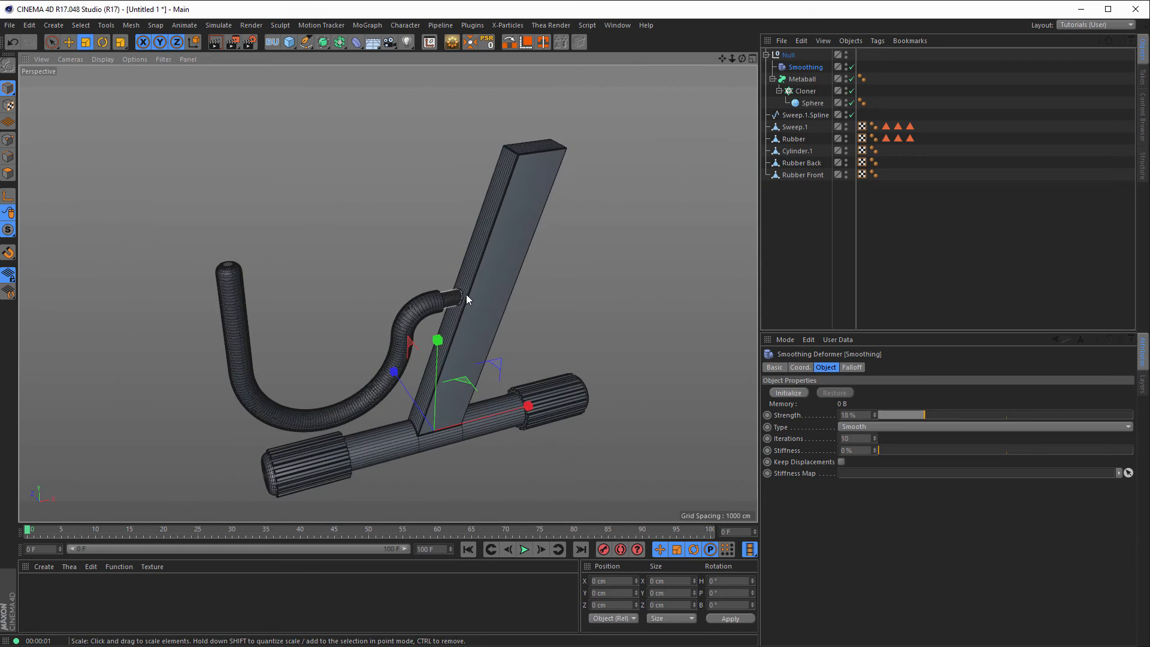
pyautogui.hotkey('ctrl', 'r')
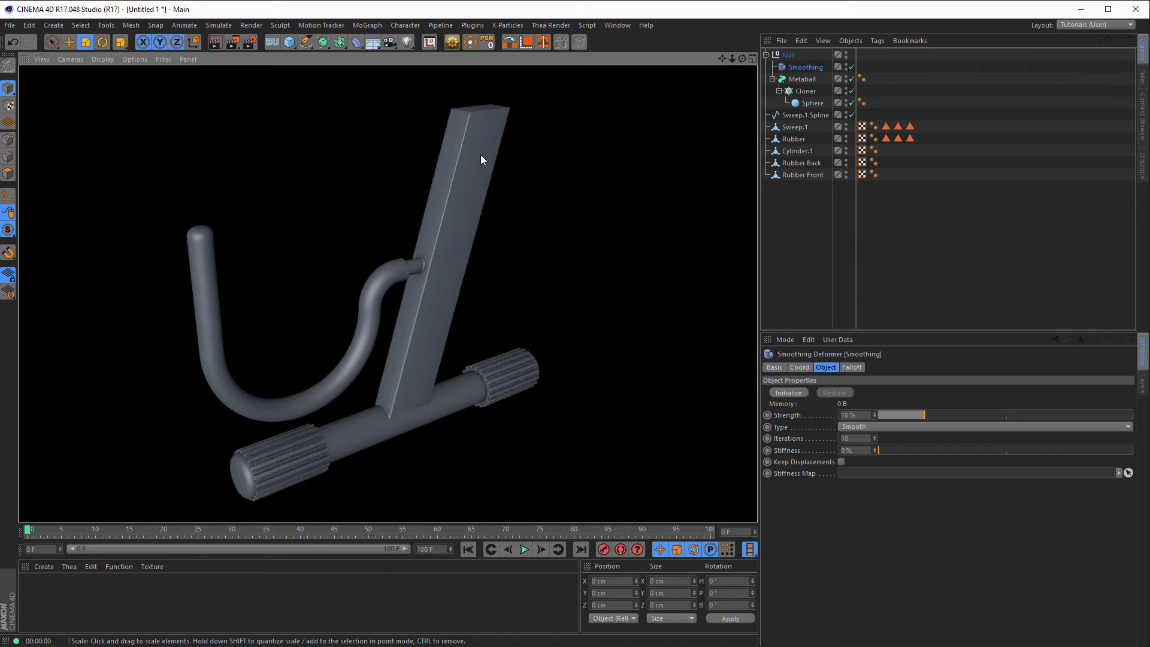
pyautogui.moveTo(478, 157)
pyautogui.keyDown('alt'); pyautogui.mouseDown()
pyautogui.moveTo(405, 156)
pyautogui.moveTo(505, 158)
pyautogui.moveTo(458, 163)
pyautogui.mouseUp(); pyautogui.keyUp('alt')
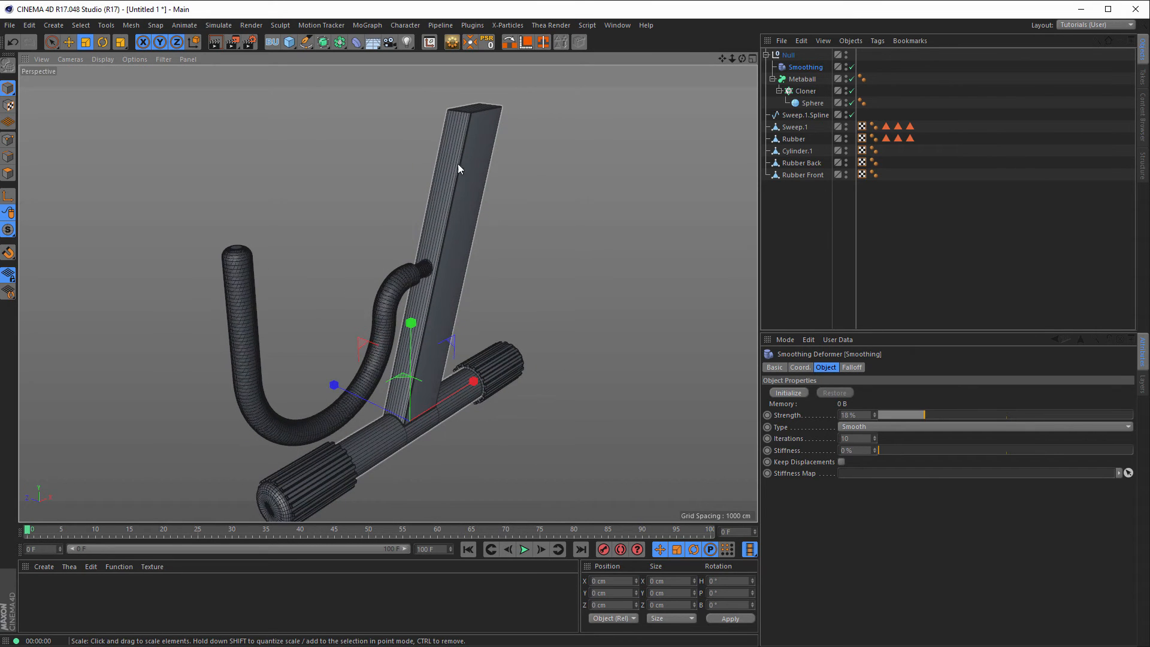
# Collapse the weld ring's Null group and rename the Cylinder.1 object as Base
pyautogui.click(766, 55)
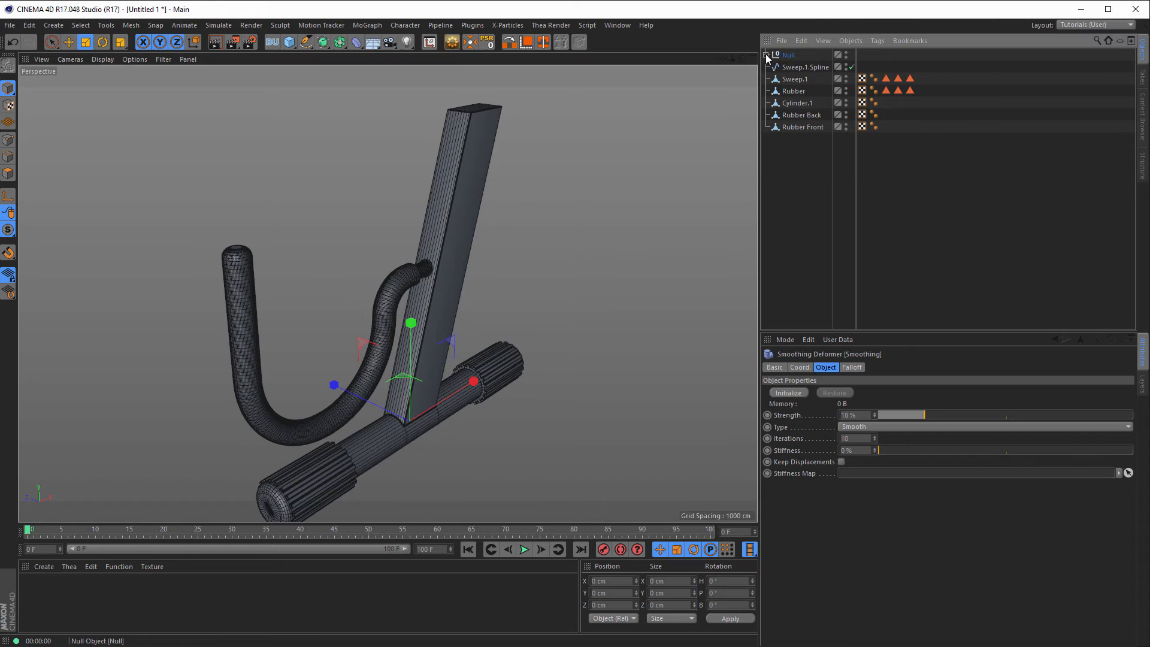
pyautogui.click(797, 104)
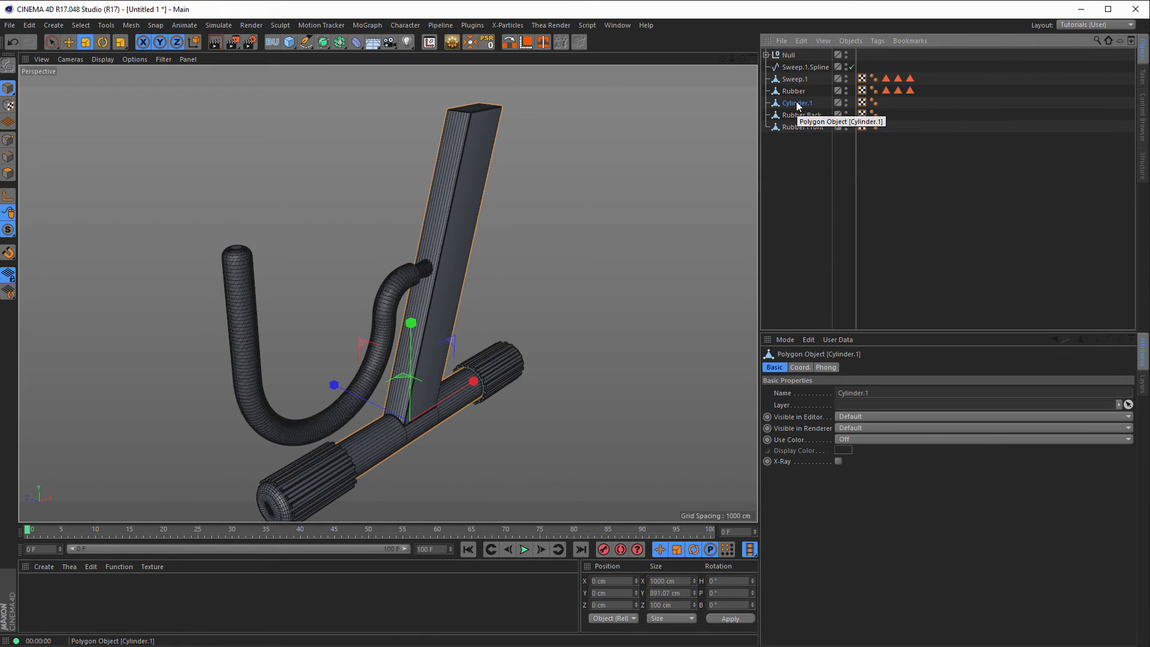
pyautogui.doubleClick(798, 104)
pyautogui.write('Base')
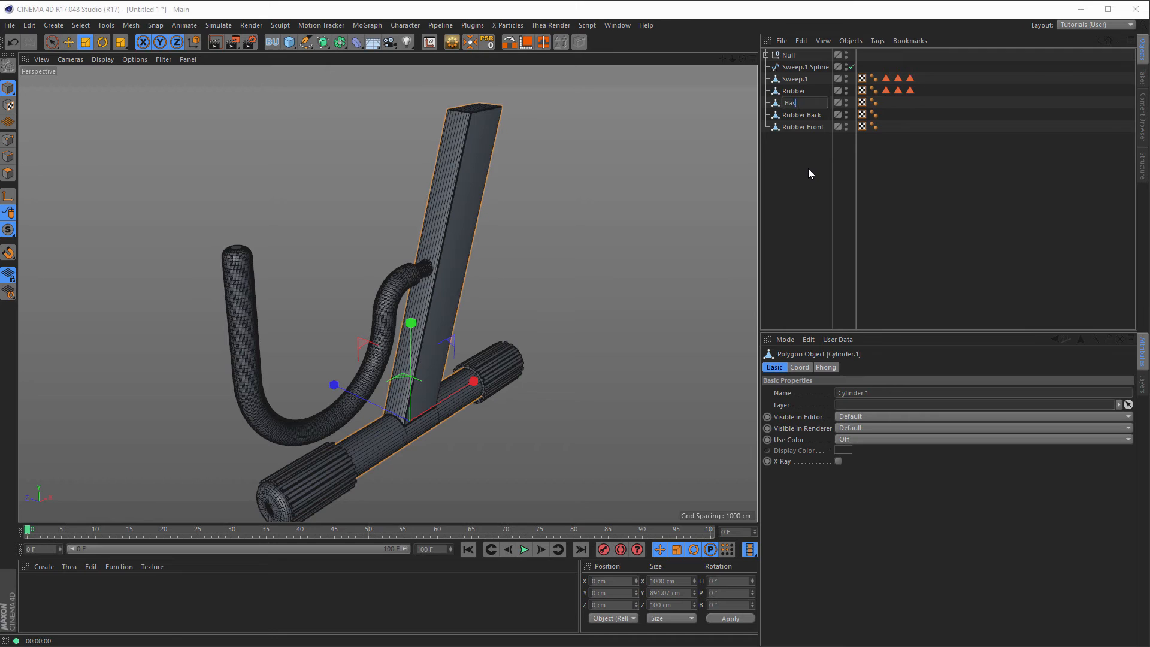
pyautogui.press('Return')
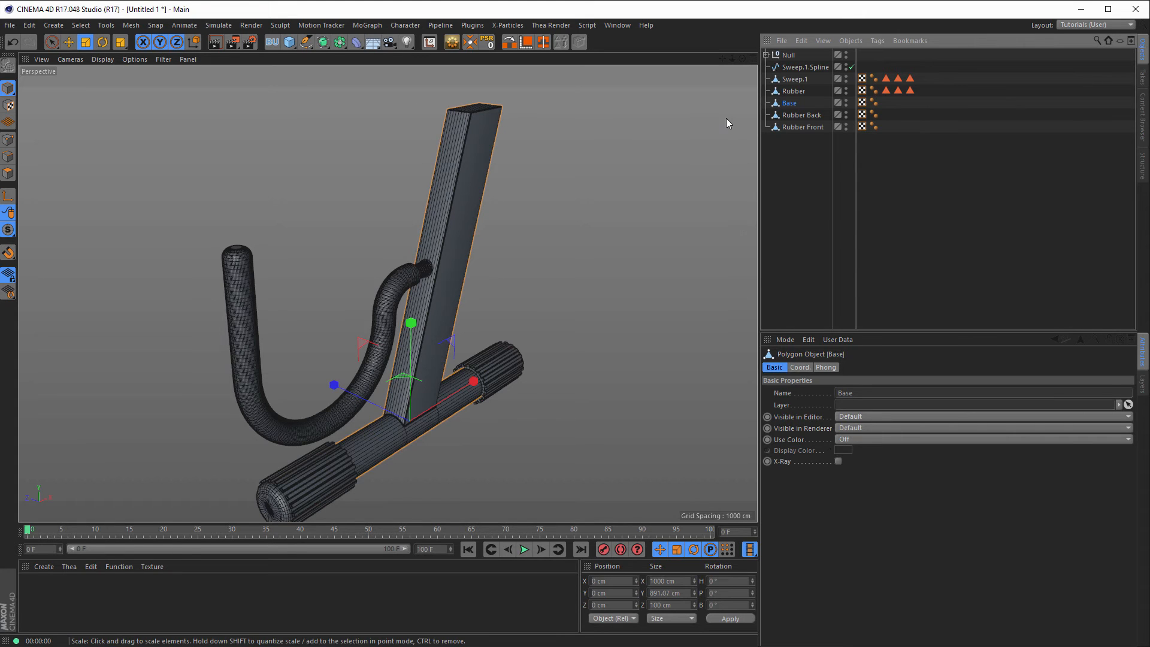
# Open Axis Center for the Base object, set its Y value to 100%, and enable Auto Update
pyautogui.click(431, 43)
pyautogui.moveTo(419, 13); pyautogui.dragTo(627, 57)
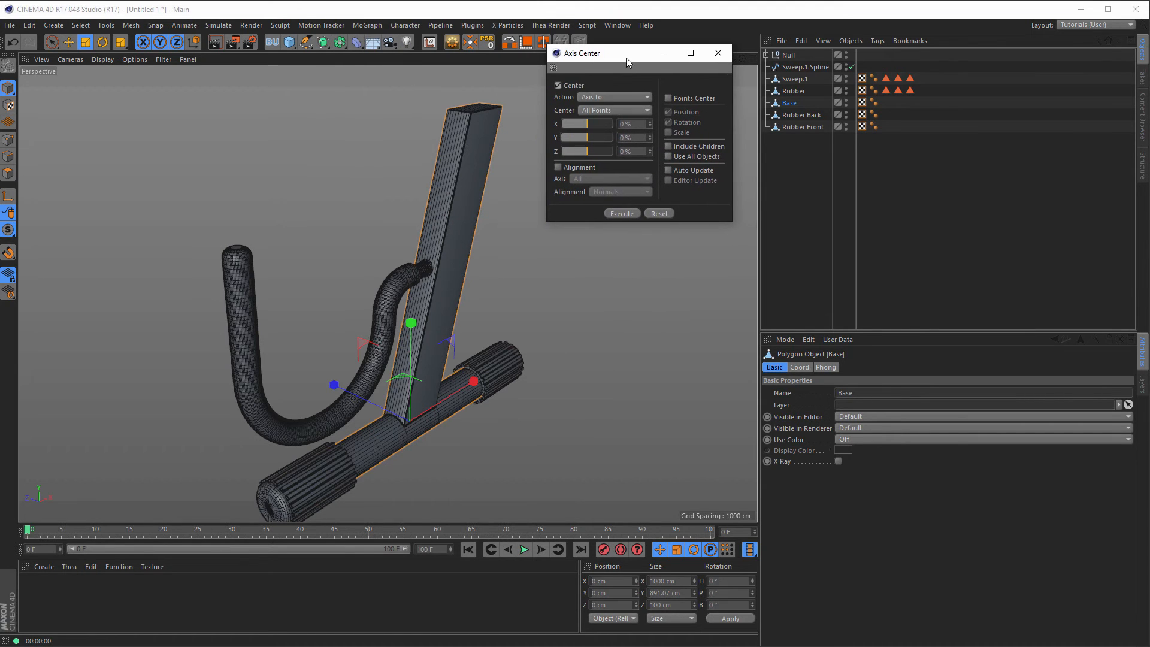
pyautogui.click(104, 25)
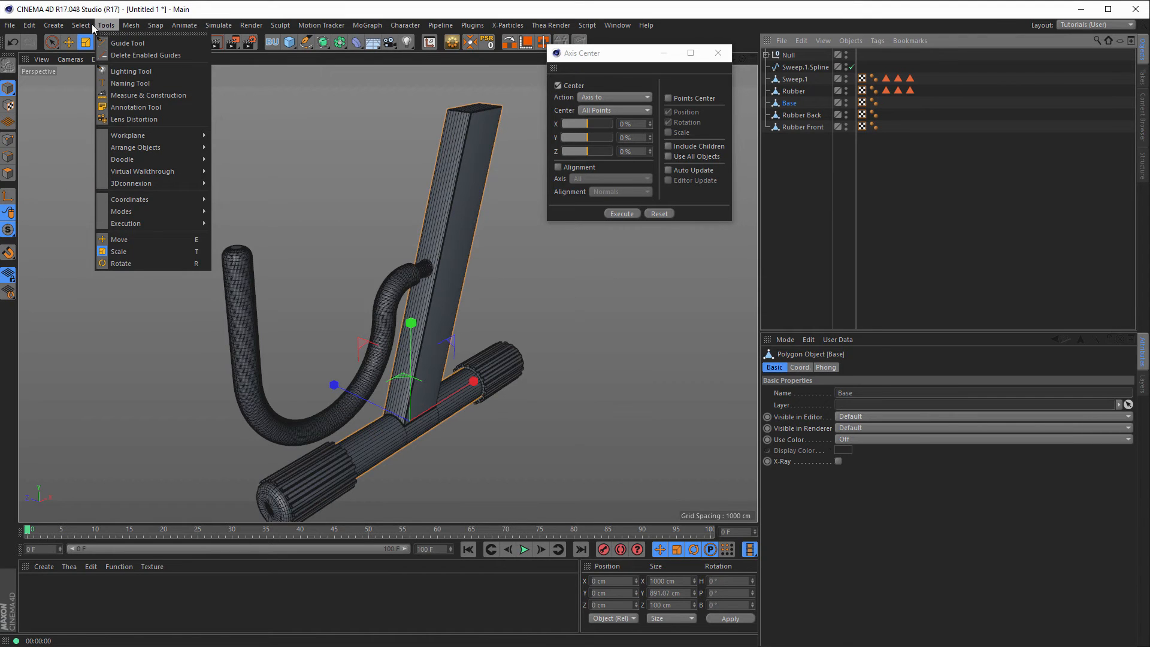
pyautogui.moveTo(129, 25)
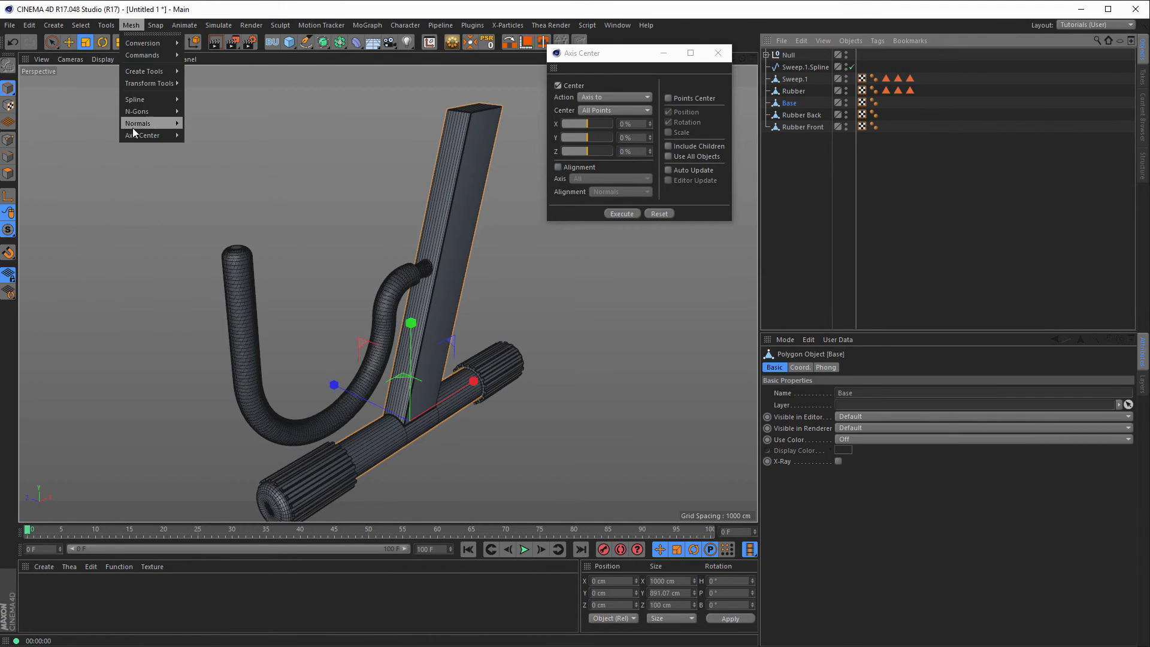
pyautogui.moveTo(135, 137)
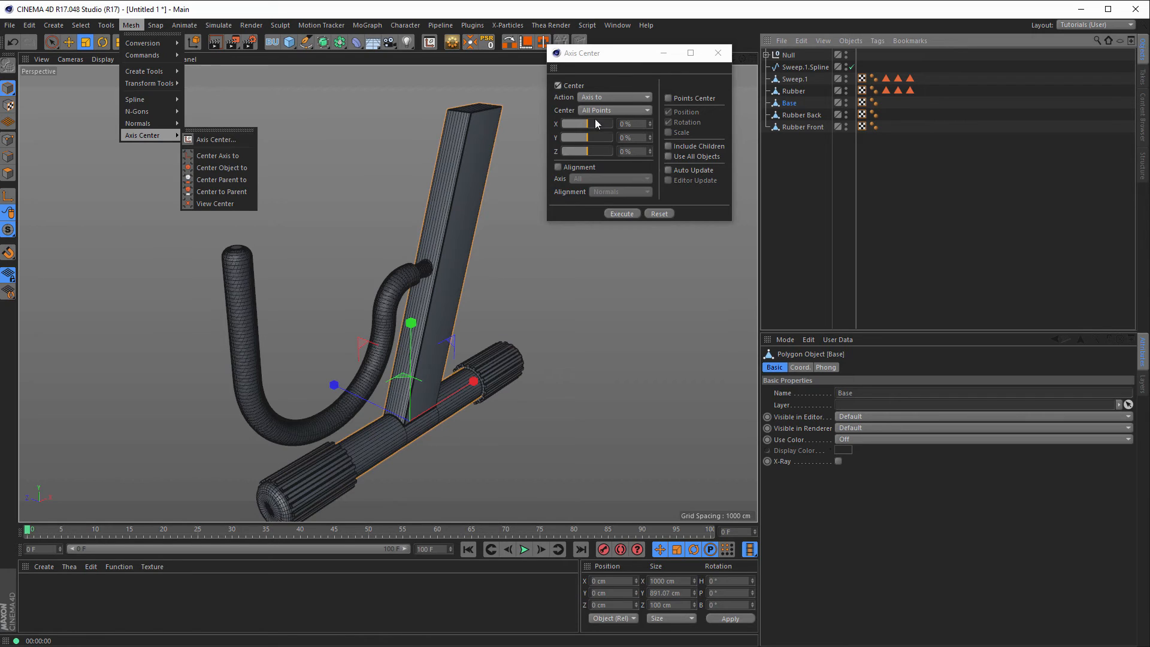
pyautogui.click(629, 59)
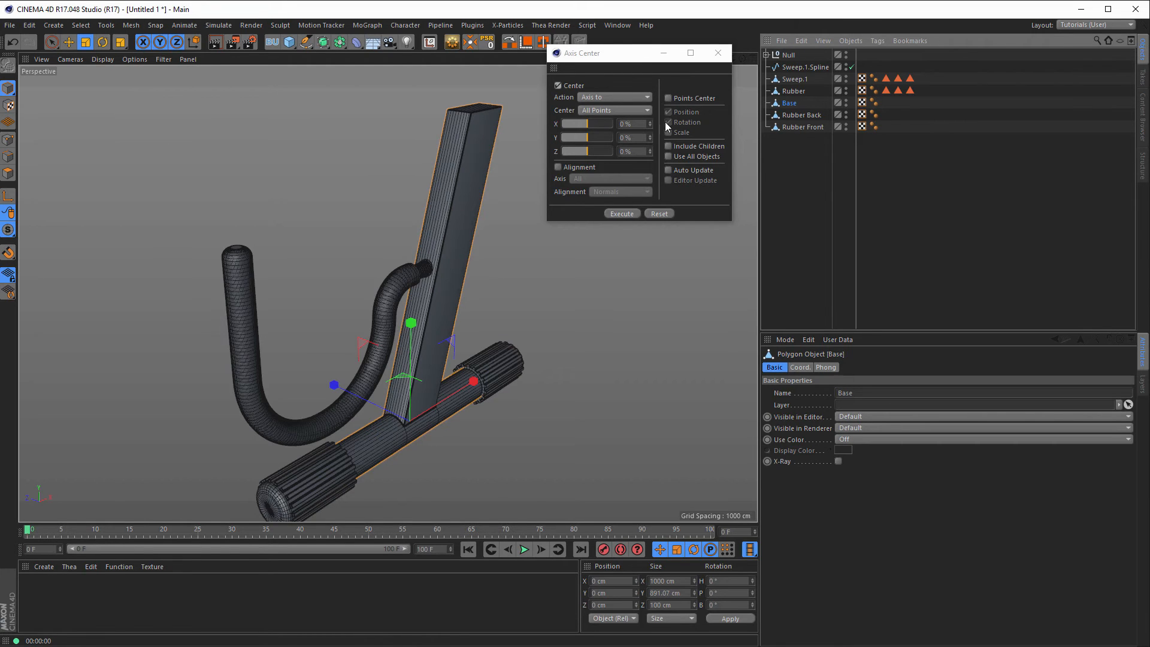
pyautogui.moveTo(585, 138); pyautogui.dragTo(656, 141)
pyautogui.click(669, 170)
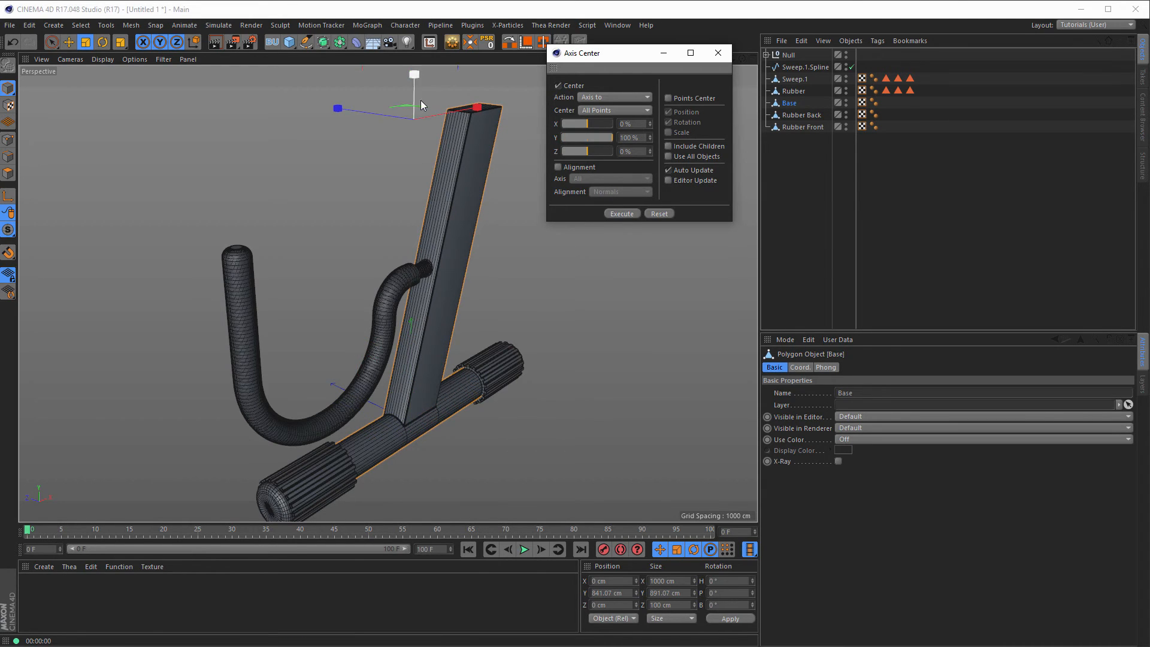
# Set the Base axis's Z value to 100% and close Axis Center
pyautogui.keyDown('alt'); pyautogui.moveTo(489, 139); pyautogui.dragTo(427, 123); pyautogui.keyUp('alt')
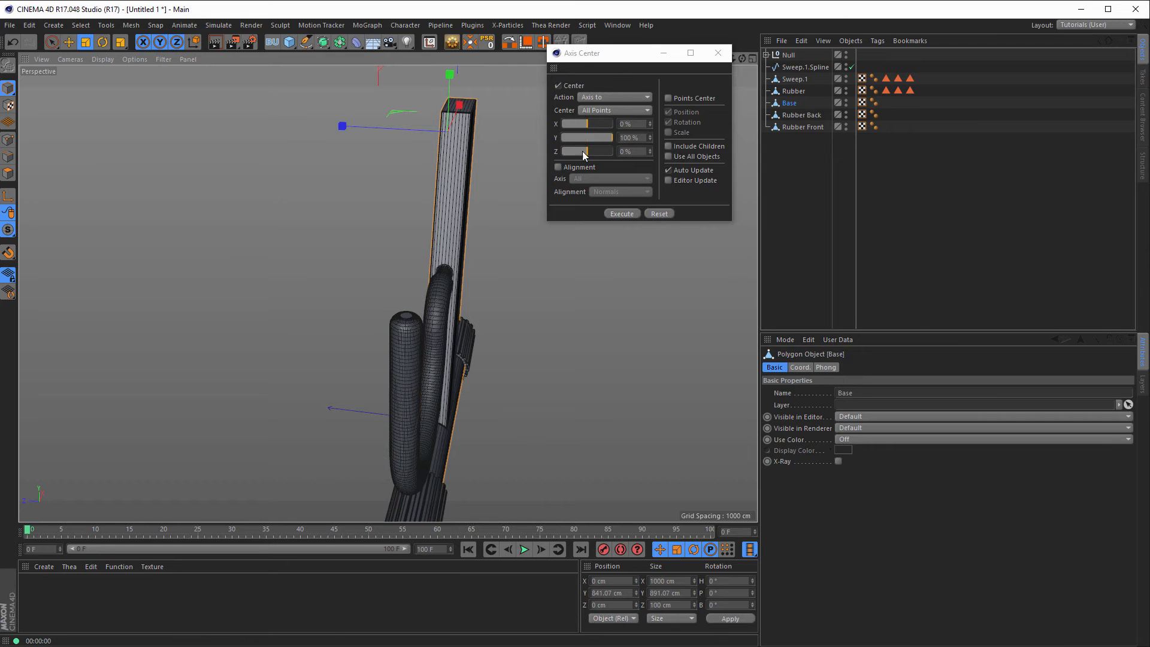
pyautogui.moveTo(583, 150); pyautogui.dragTo(653, 156)
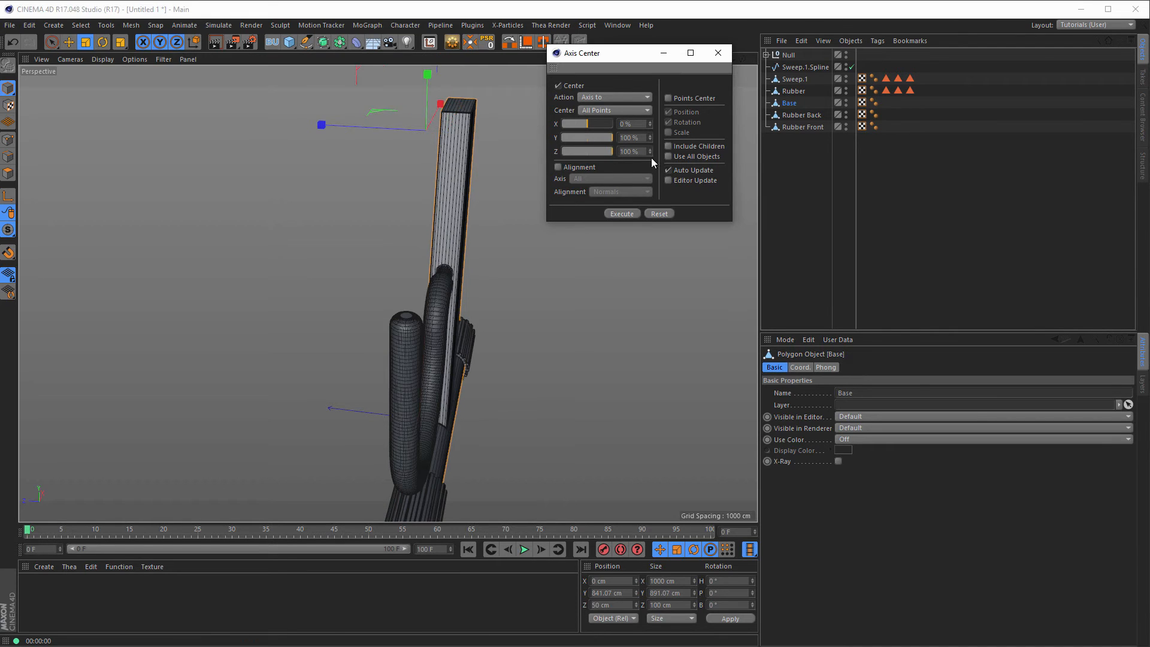
pyautogui.keyDown('alt'); pyautogui.moveTo(434, 132); pyautogui.dragTo(505, 139); pyautogui.keyUp('alt')
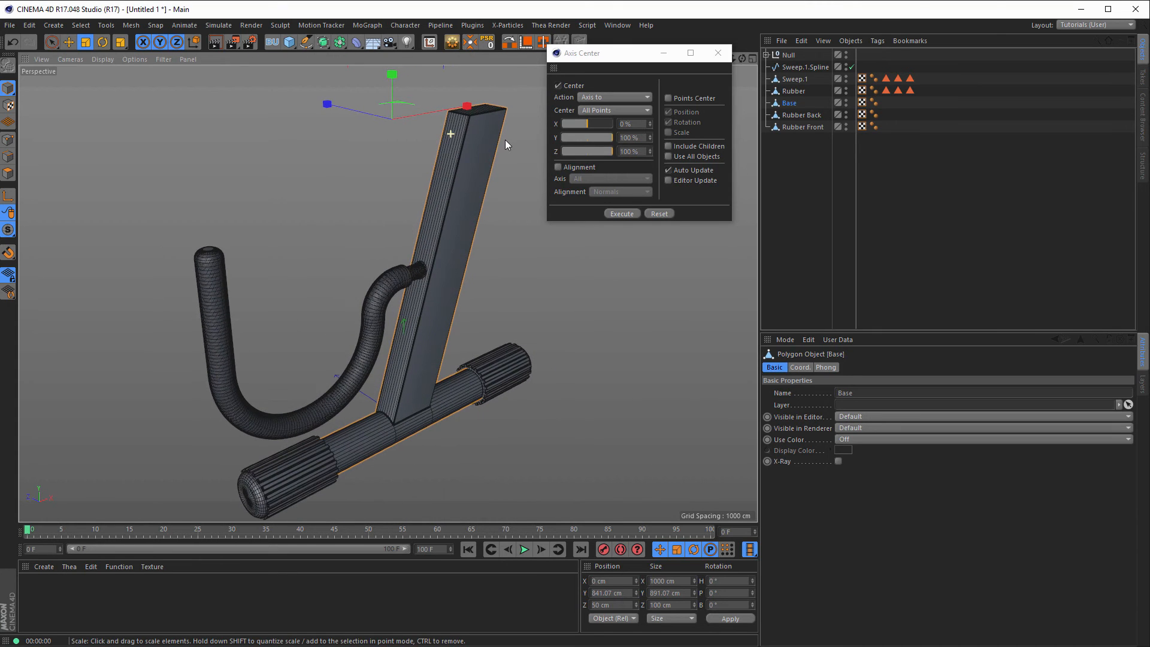
pyautogui.click(718, 54)
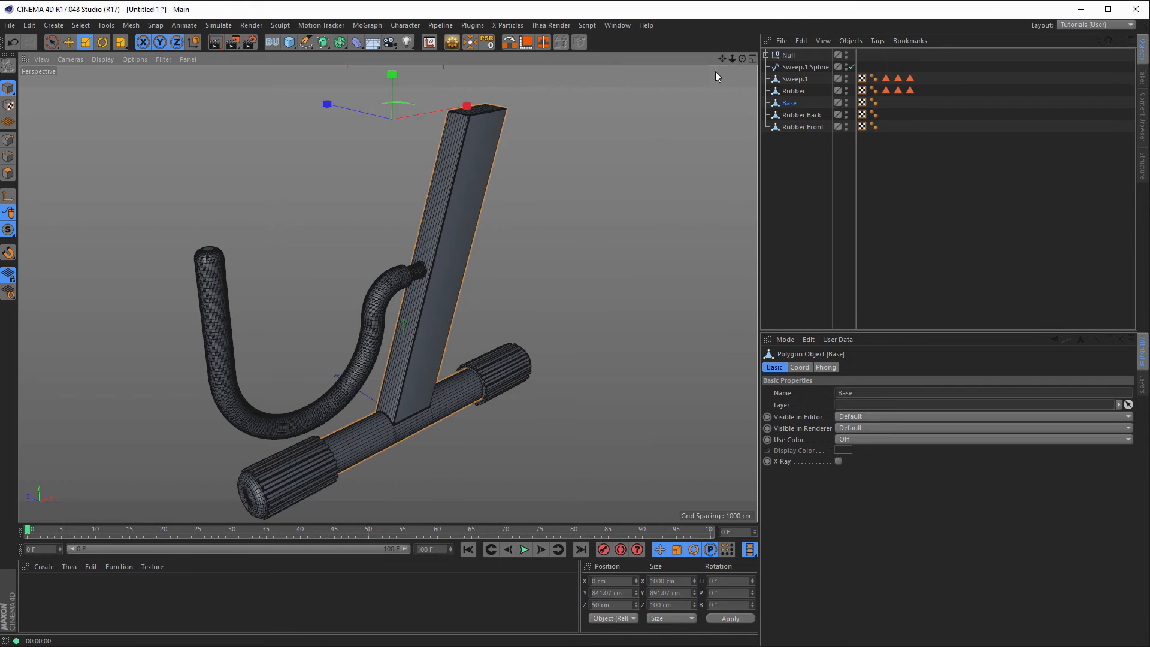
# Place Base last in the object hierarchy, group it under a Null, and name the group Stand
pyautogui.moveTo(781, 105); pyautogui.dragTo(788, 157)
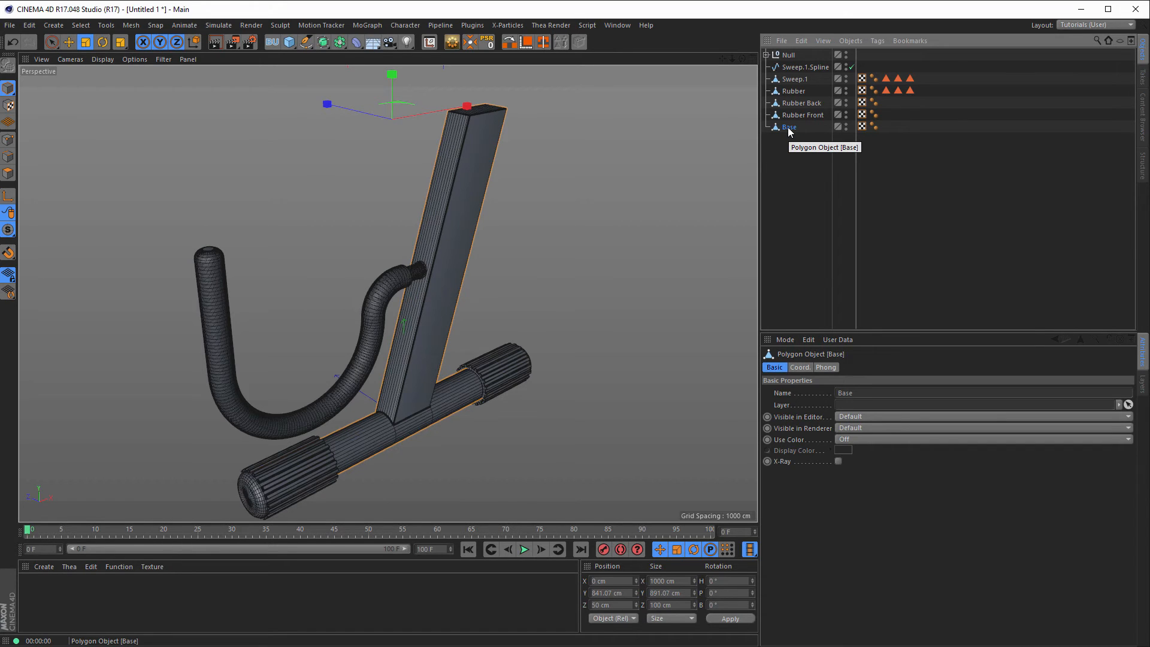
pyautogui.hotkey('alt', 'g')
pyautogui.click(766, 127)
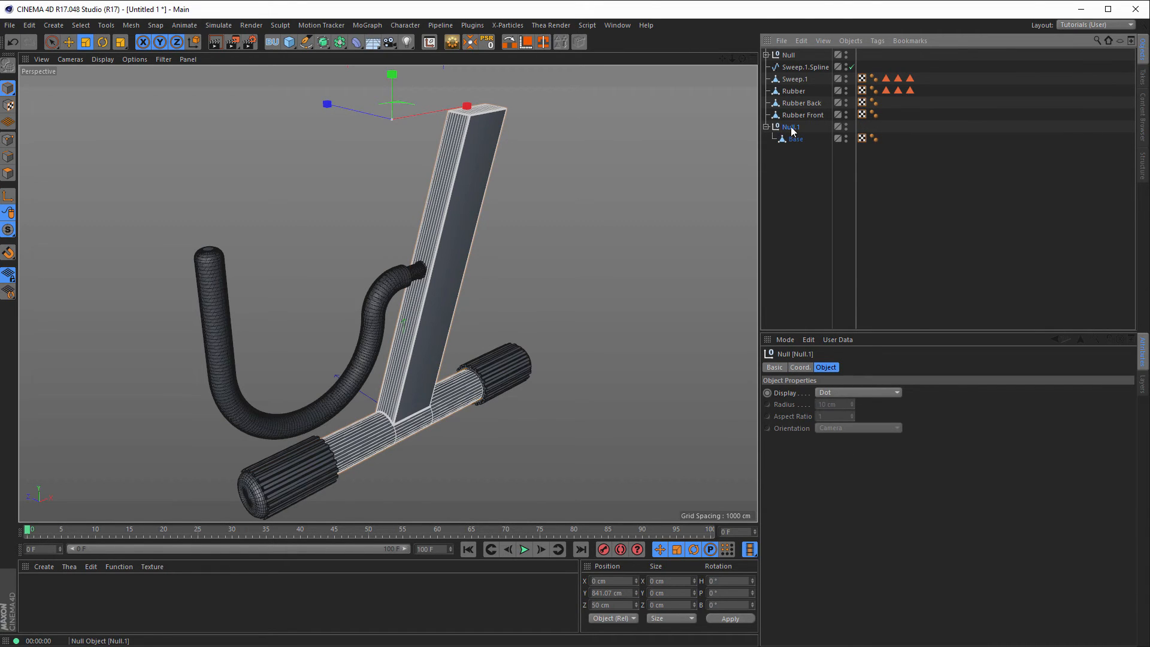
pyautogui.doubleClick(791, 128)
pyautogui.write('Stand')
pyautogui.press('Return')
pyautogui.click(792, 139)
pyautogui.click(792, 127)
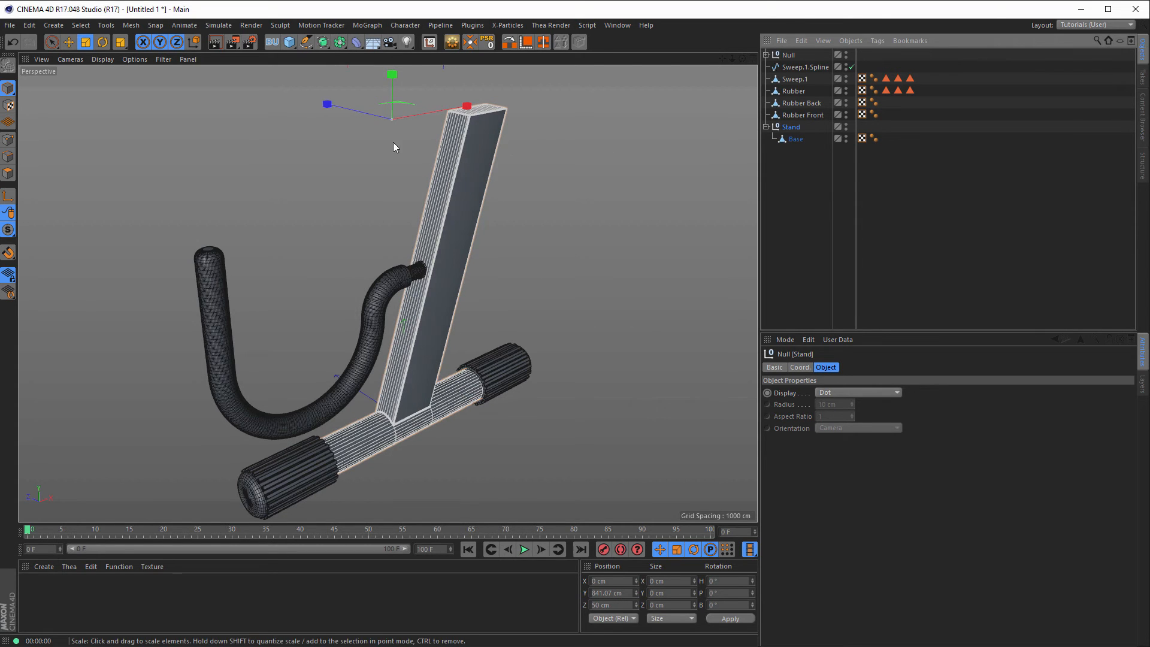
# Make the weld ring's Null, Sweep.1.Spline, Sweep.1, Rubber, Rubber Back and Rubber Front children of the Stand group
pyautogui.click(797, 140)
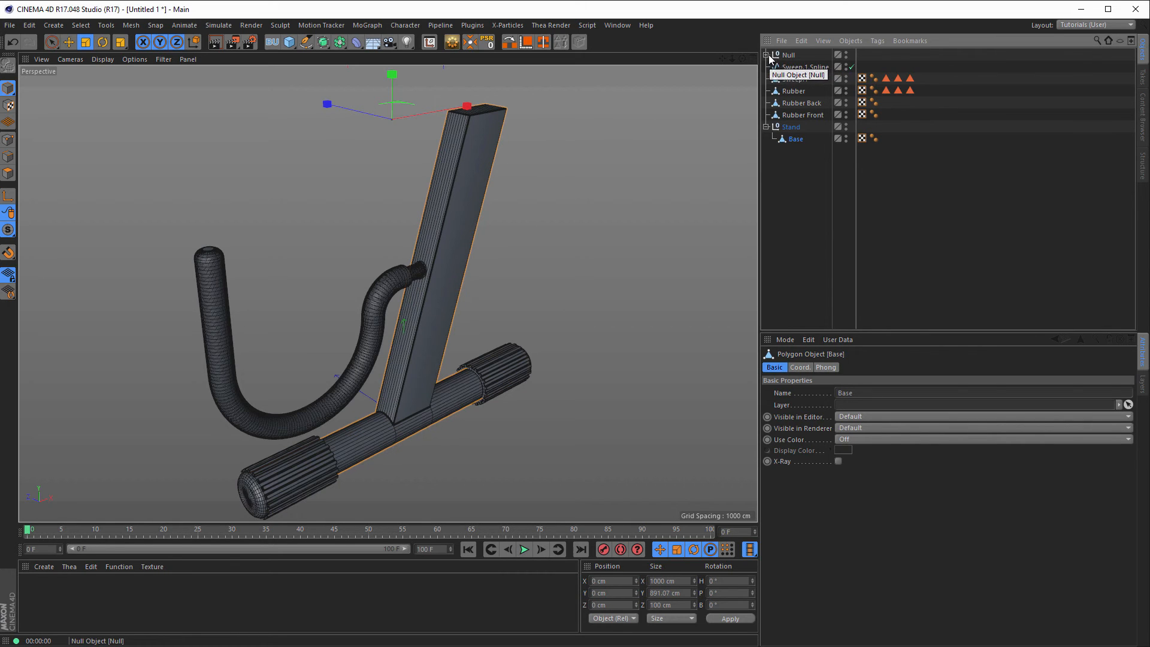
pyautogui.click(790, 55)
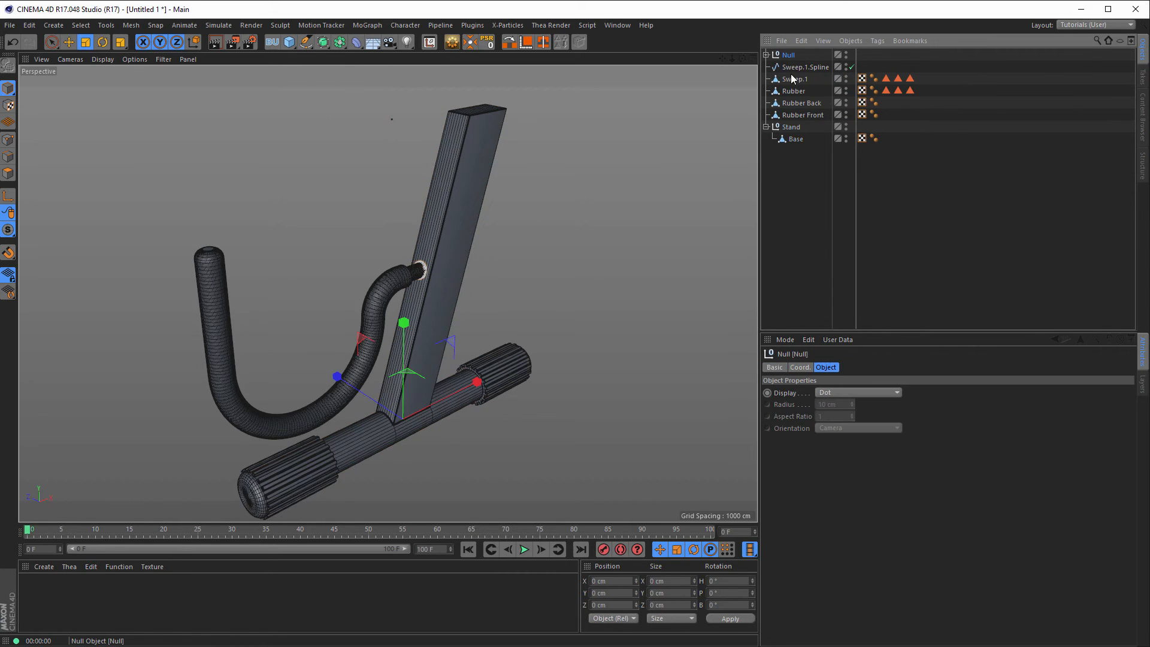
pyautogui.keyDown('shift'); pyautogui.click(797, 115); pyautogui.keyUp('shift')
pyautogui.moveTo(788, 66); pyautogui.dragTo(798, 154)
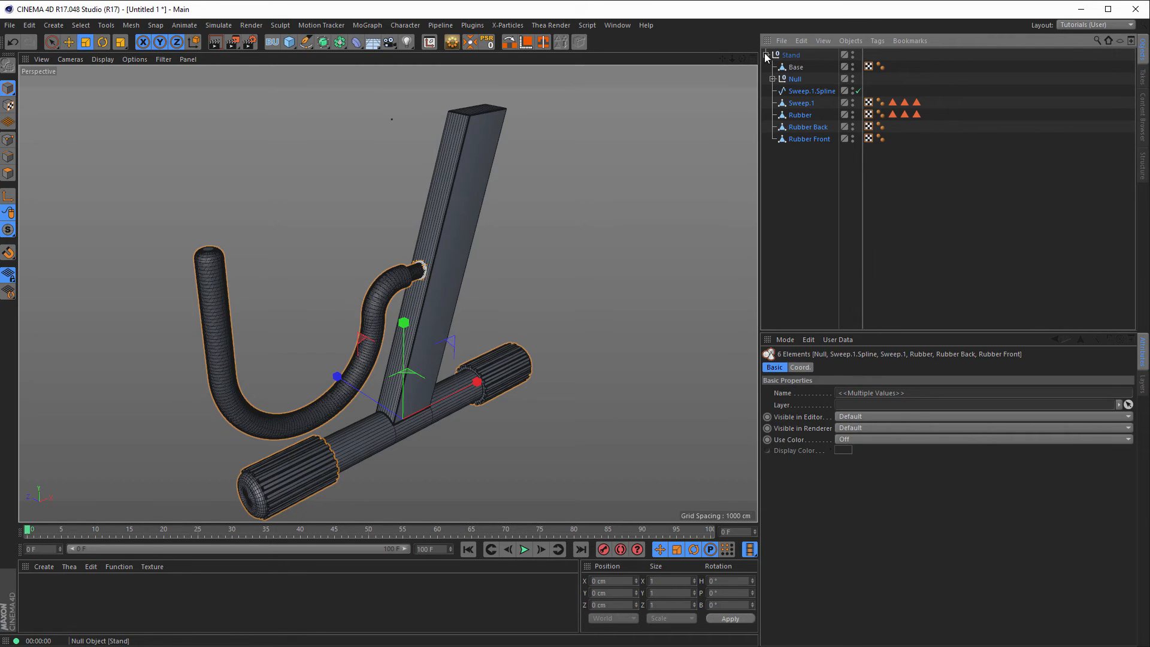
# Add a Symmetry object as the parent of the Stand group
pyautogui.click(788, 56)
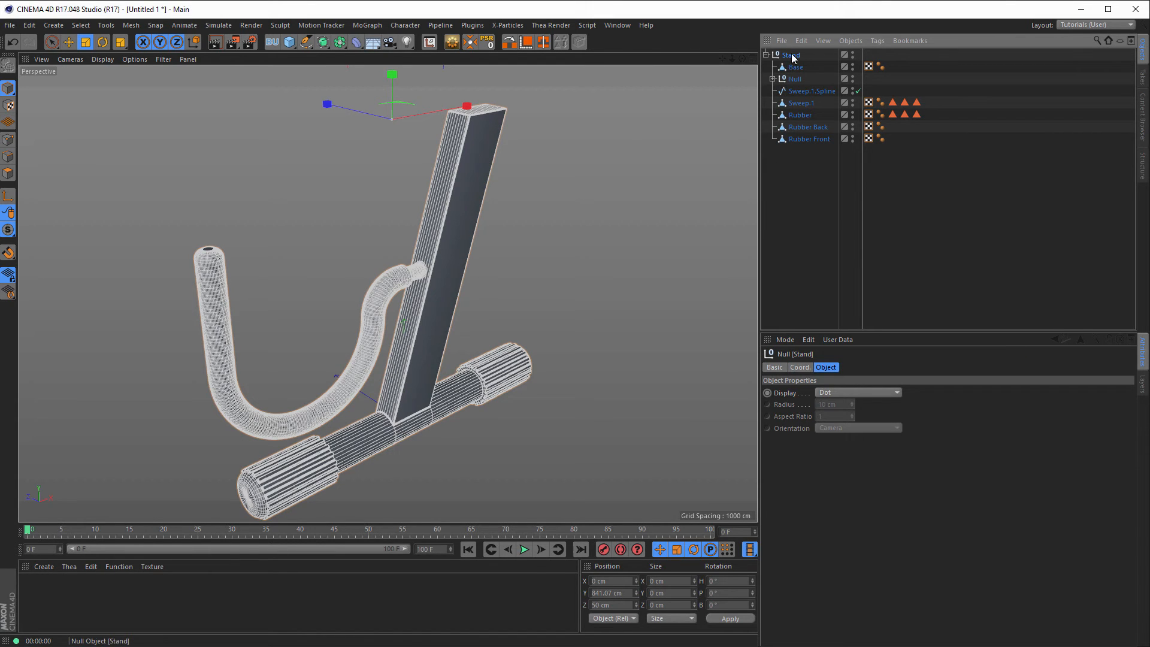
pyautogui.keyDown('alt'); pyautogui.moveTo(462, 128); pyautogui.dragTo(398, 117); pyautogui.keyUp('alt')
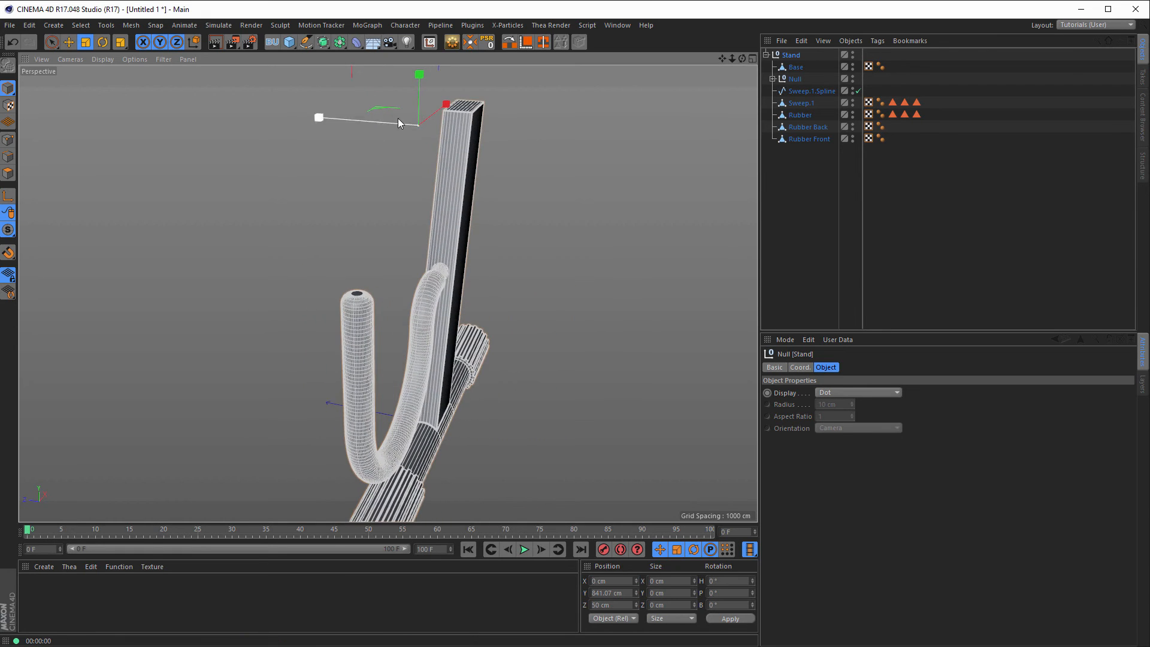
pyautogui.click(339, 42)
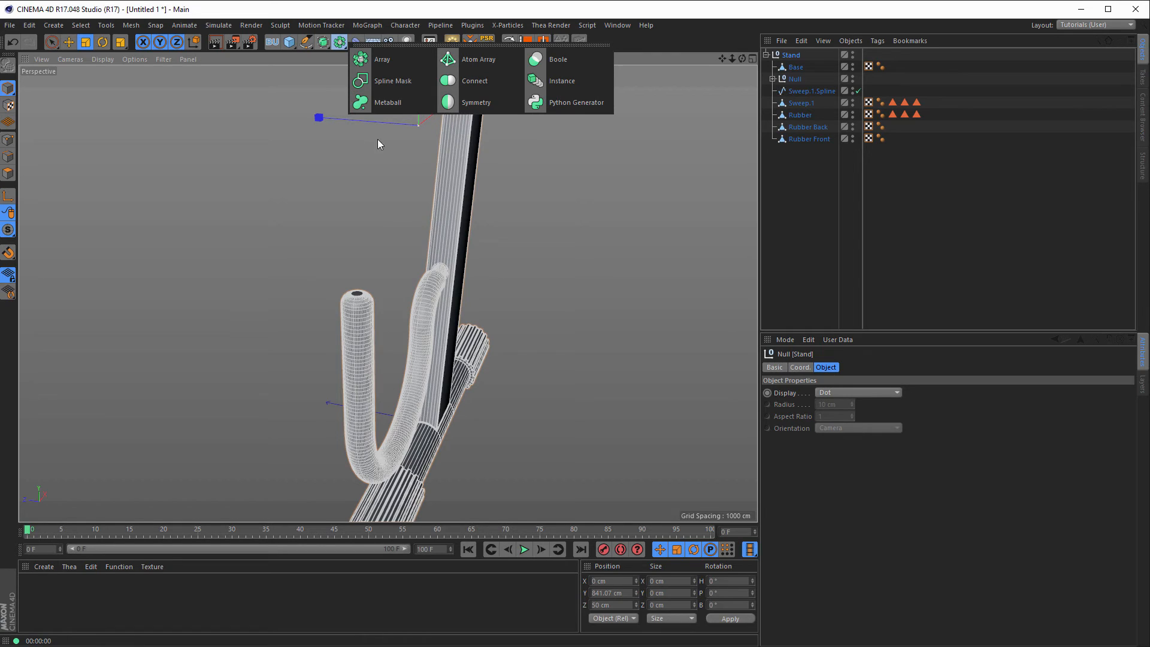
pyautogui.click(471, 105)
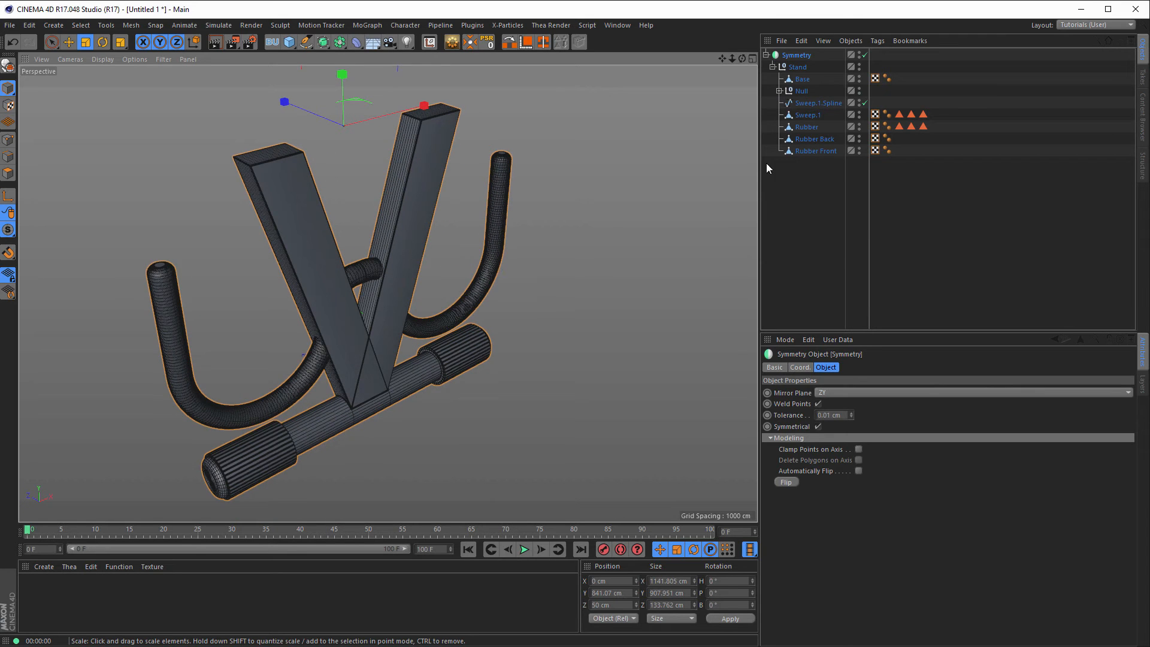
# Compare the Symmetry object's XZ and ZY mirror planes and set the Mirror Plane to XY
pyautogui.click(834, 391)
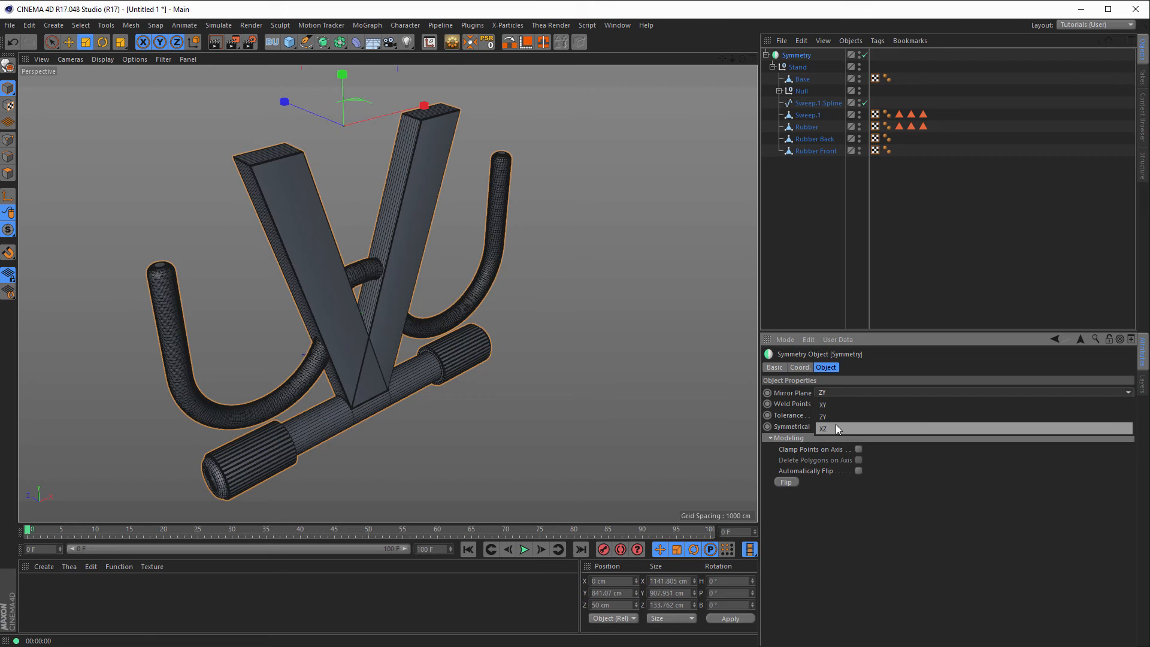
pyautogui.click(836, 427)
pyautogui.click(835, 393)
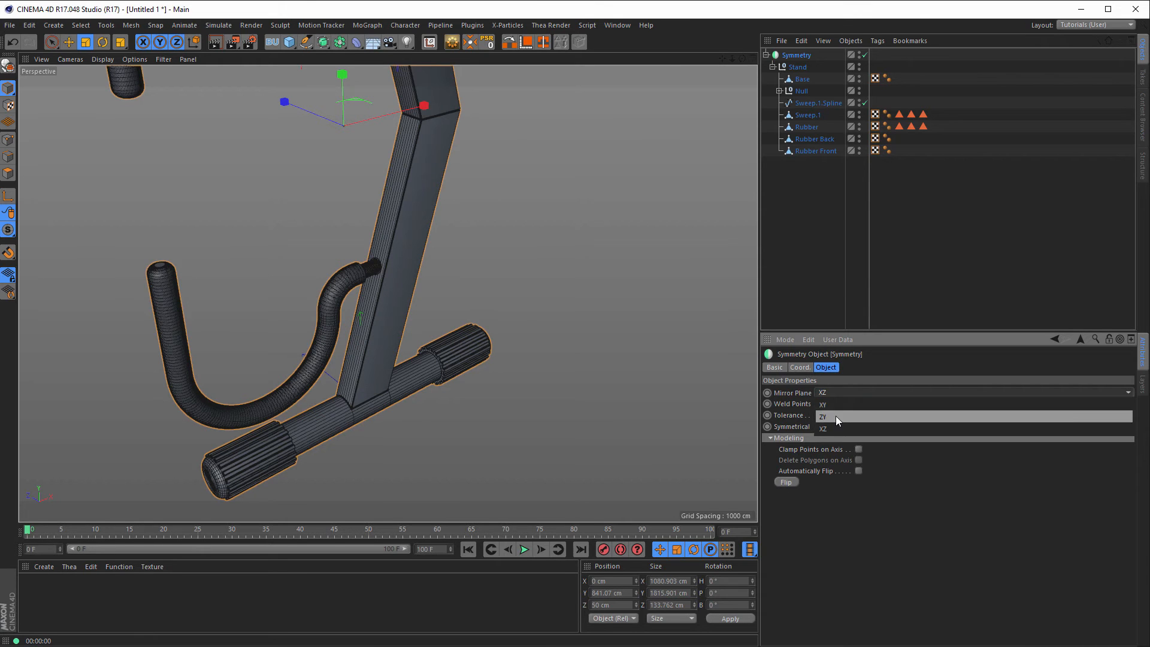
pyautogui.click(836, 416)
pyautogui.click(837, 394)
pyautogui.click(838, 405)
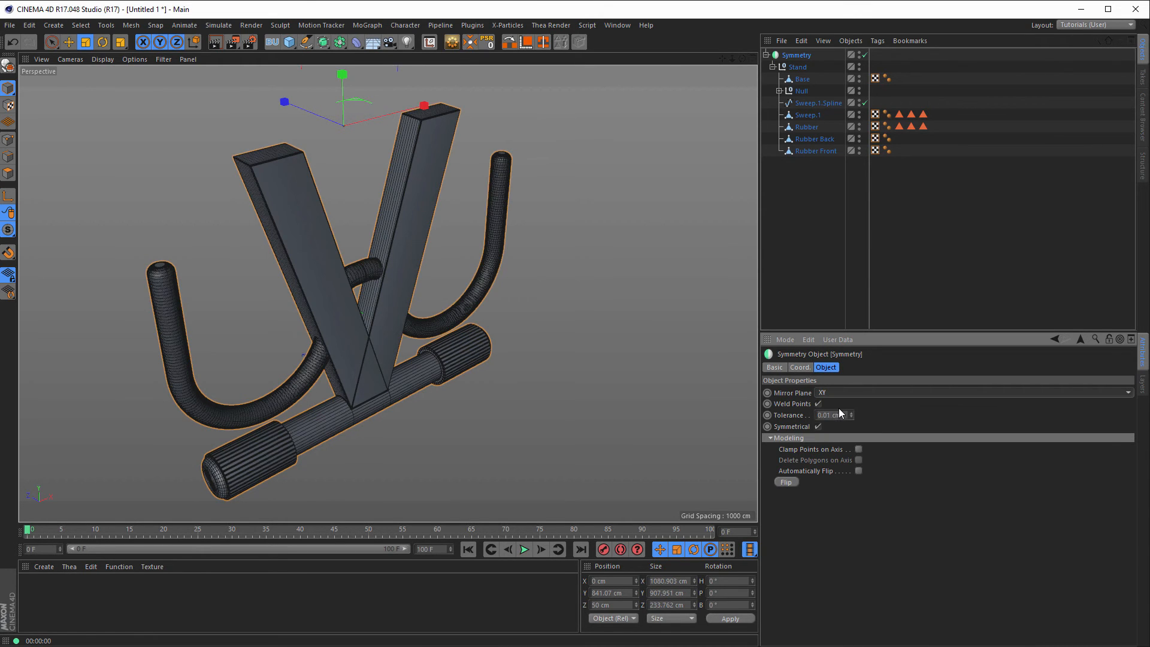
pyautogui.keyDown('alt'); pyautogui.moveTo(562, 329); pyautogui.dragTo(320, 281); pyautogui.keyUp('alt')
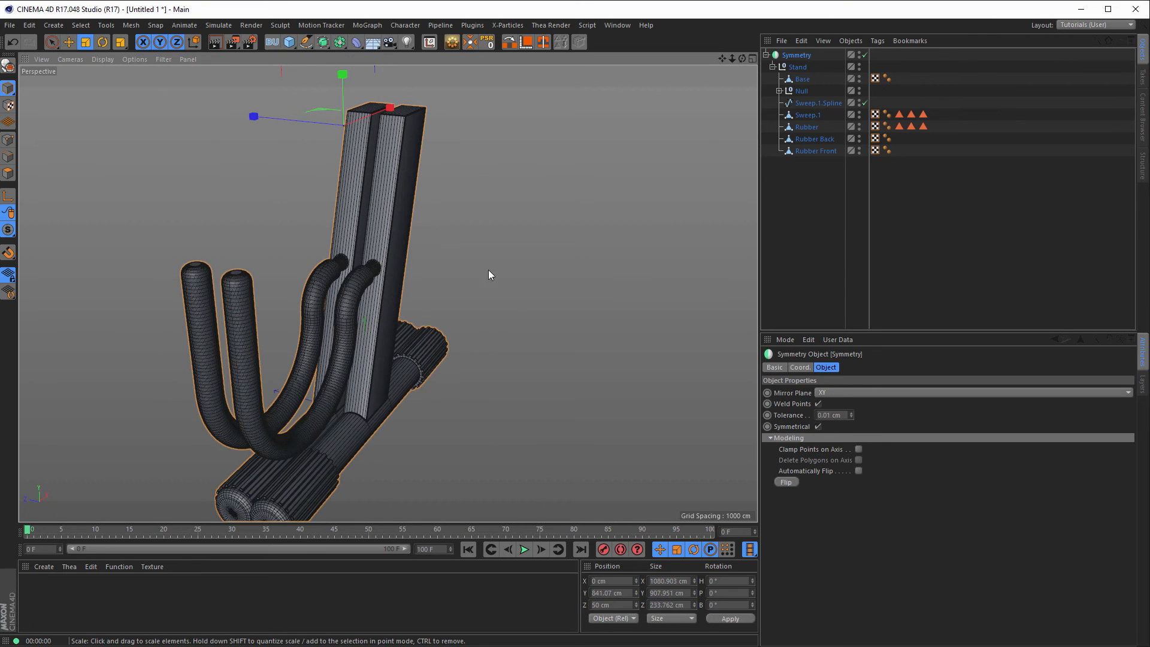
# Rotate the Stand group about its X axis to a pitch of about -24.5° so the mirrored legs spread apart
pyautogui.click(801, 69)
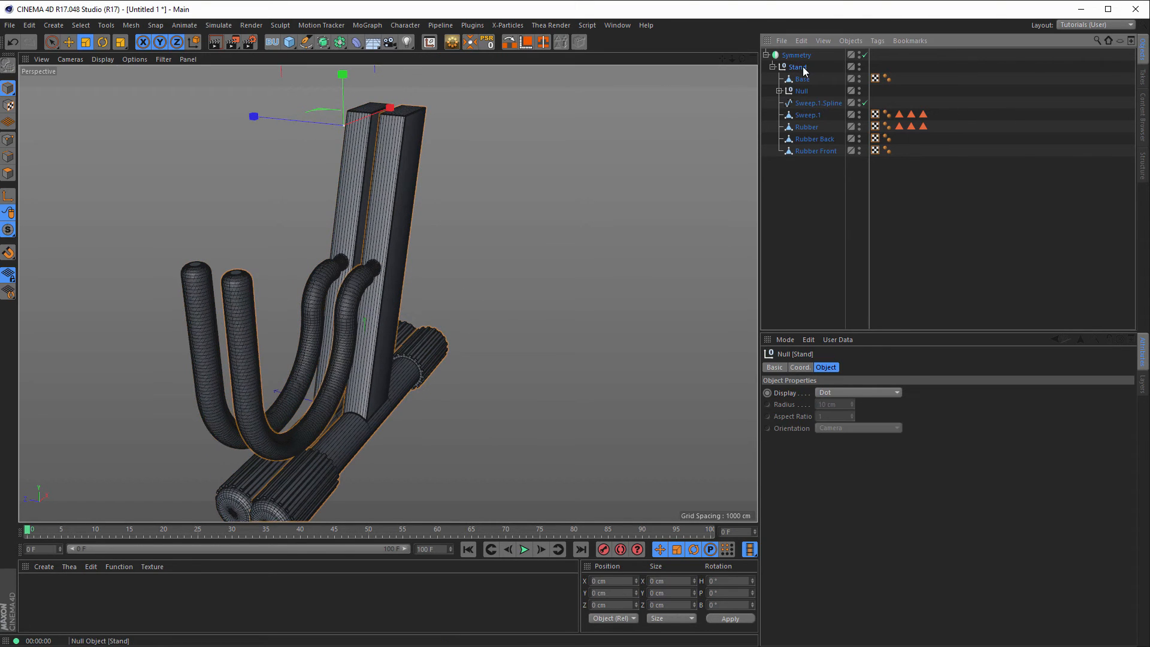
pyautogui.press('r')
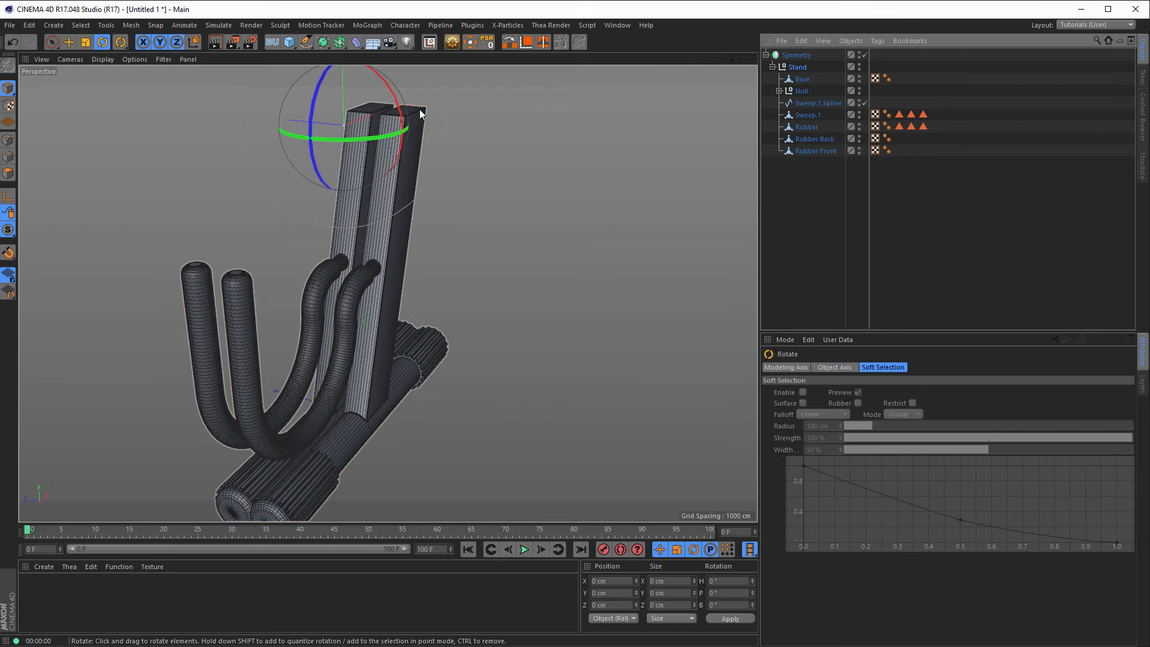
pyautogui.moveTo(398, 111); pyautogui.dragTo(402, 66)
pyautogui.scroll(-3, 415, 278)
pyautogui.keyDown('alt'); pyautogui.moveTo(414, 278); pyautogui.dragTo(459, 315); pyautogui.keyUp('alt')
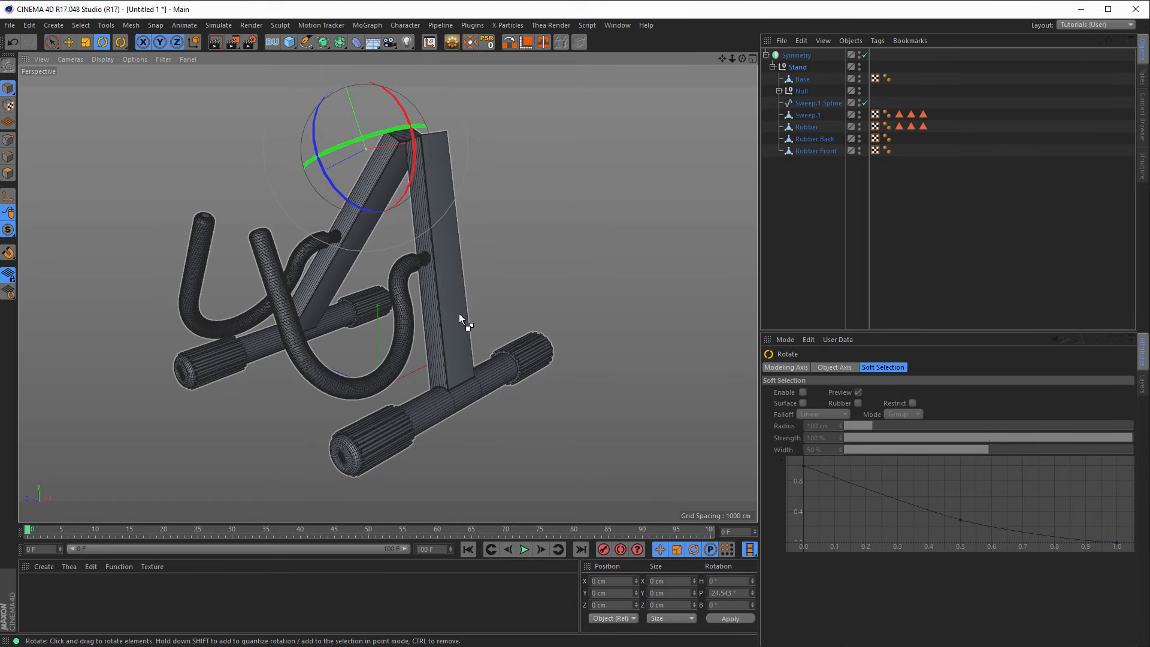
# Preview the render and examine how the tops of the two legs meet in the perspective and side views
pyautogui.hotkey('ctrl', 'r')
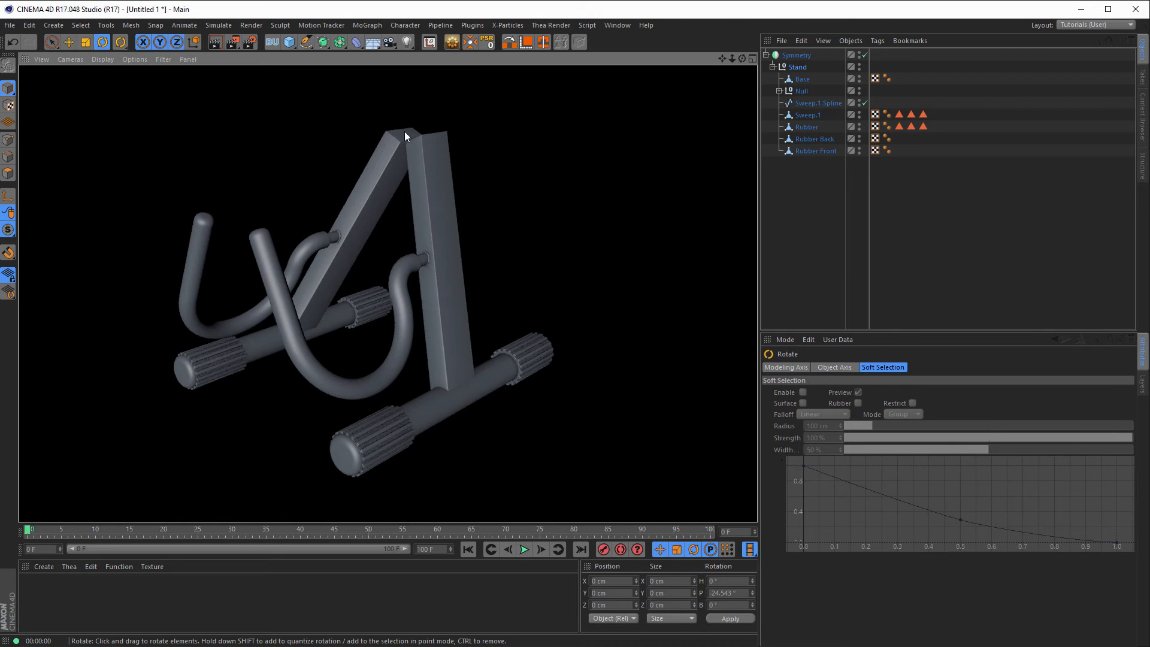
pyautogui.scroll(5, 404, 131)
pyautogui.scroll(3, 513, 143)
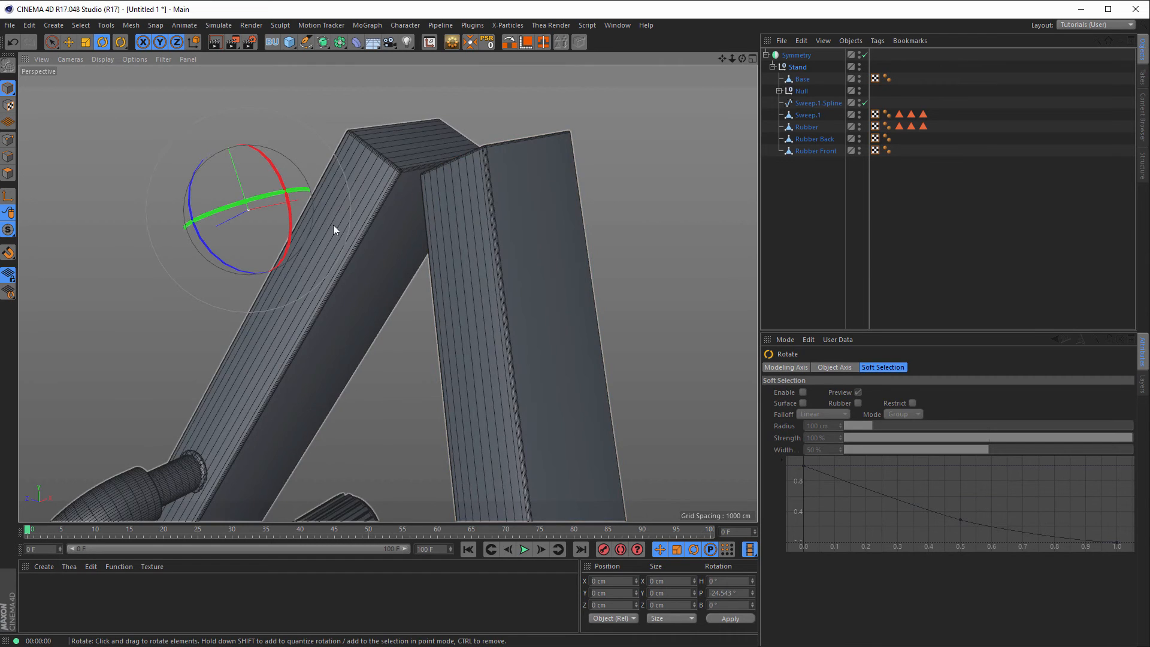
pyautogui.scroll(-4, 333, 224)
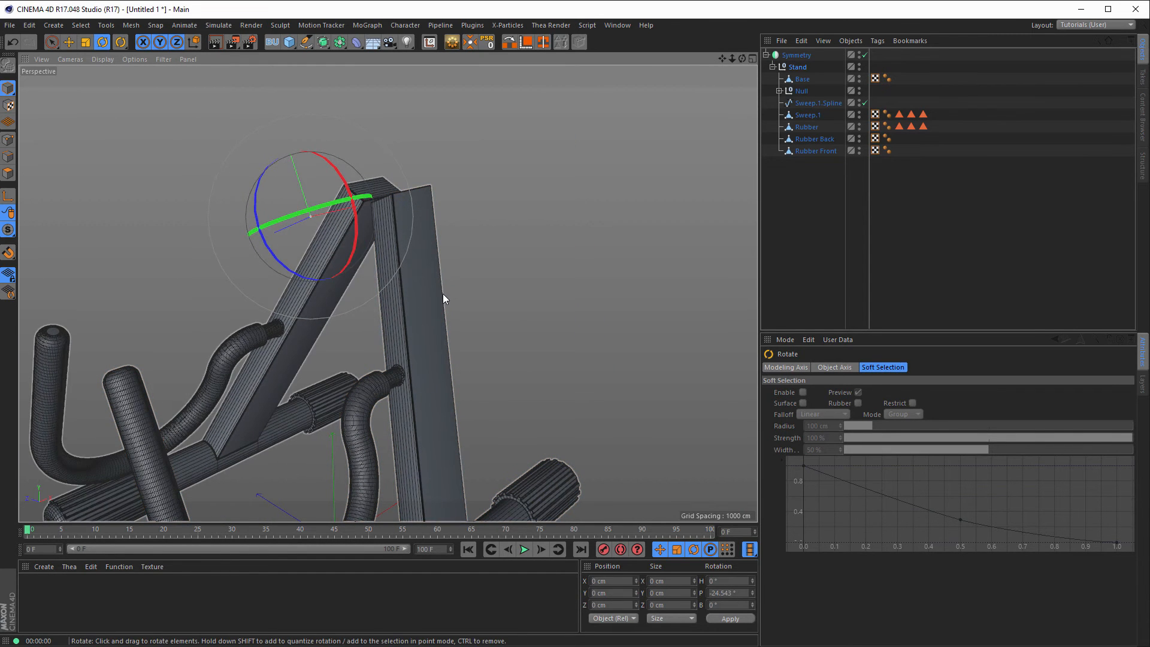
pyautogui.scroll(-4, 426, 250)
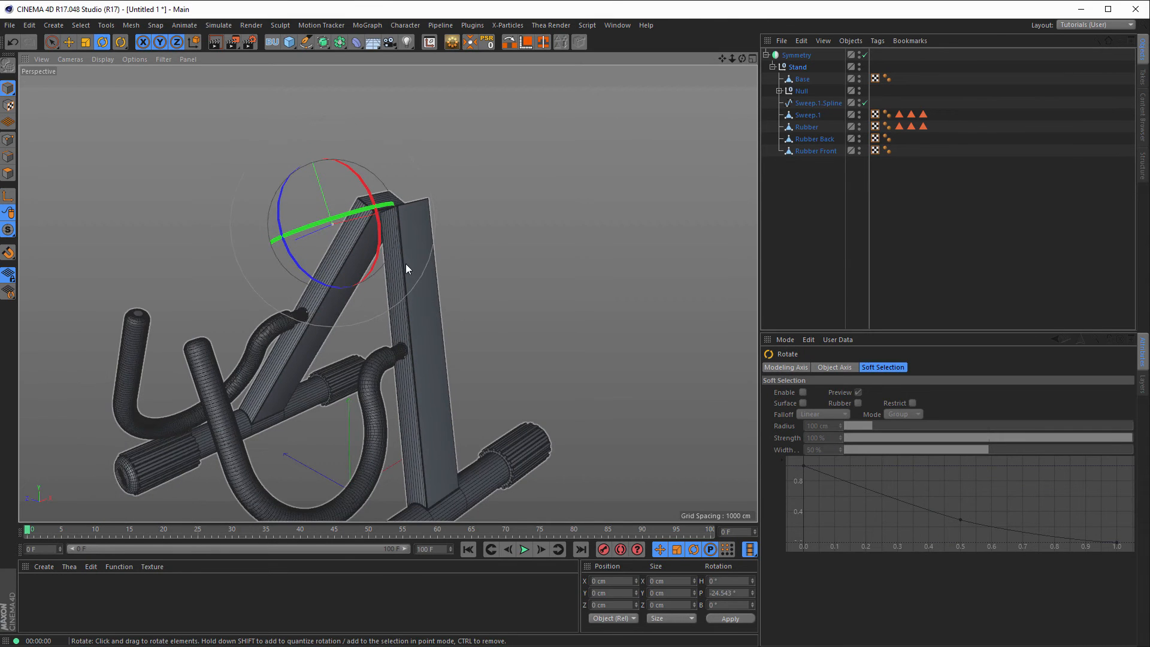
pyautogui.middleClick(455, 225)
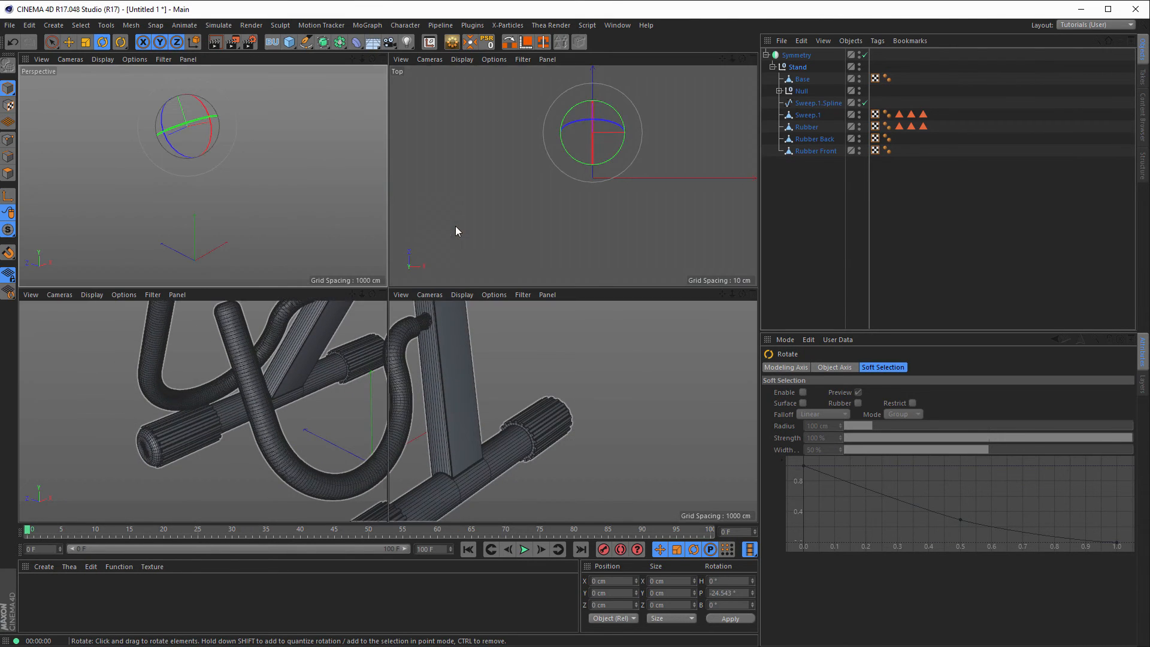
pyautogui.scroll(-3, 245, 381)
pyautogui.middleClick(268, 368)
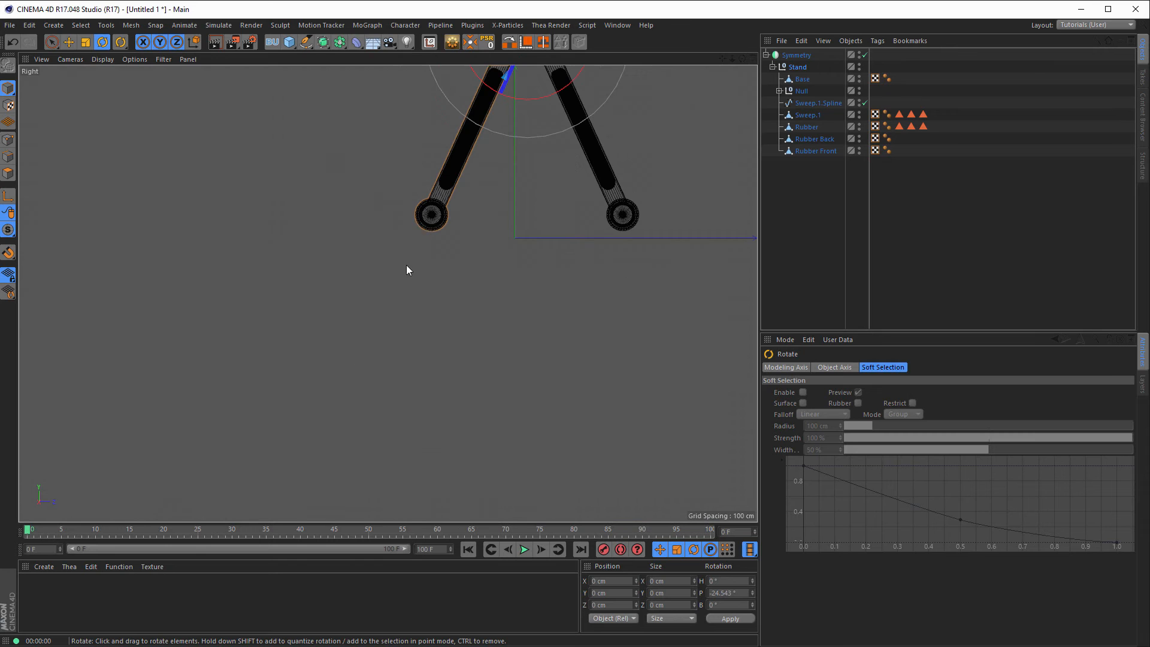
pyautogui.keyDown('alt'); pyautogui.moveTo(406, 269); pyautogui.dragTo(332, 407, button='middle'); pyautogui.keyUp('alt')
pyautogui.scroll(6, 486, 283)
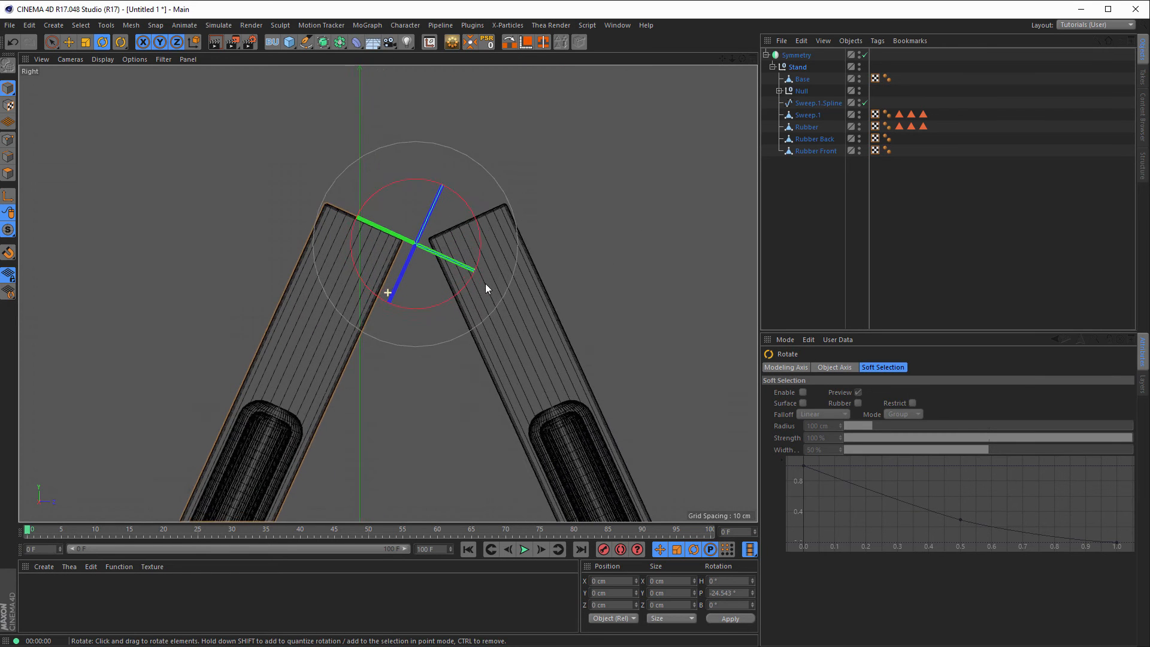
pyautogui.scroll(-6, 419, 271)
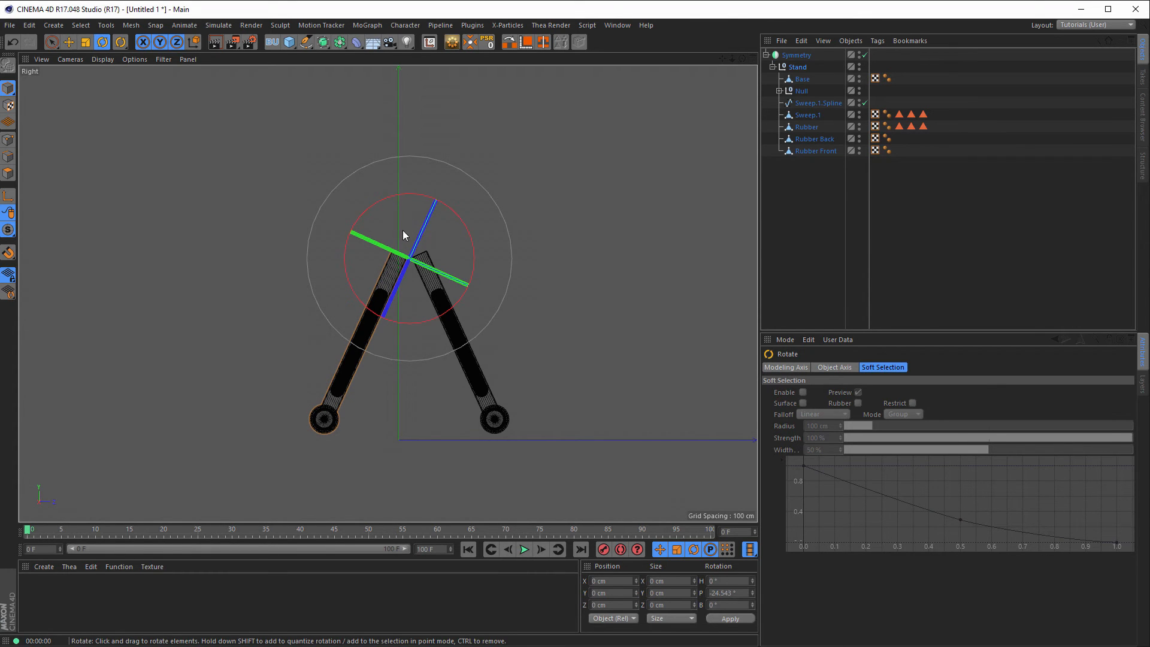
# Group the Symmetry object under a Null and set the Null's Z position to 0 cm
pyautogui.click(795, 55)
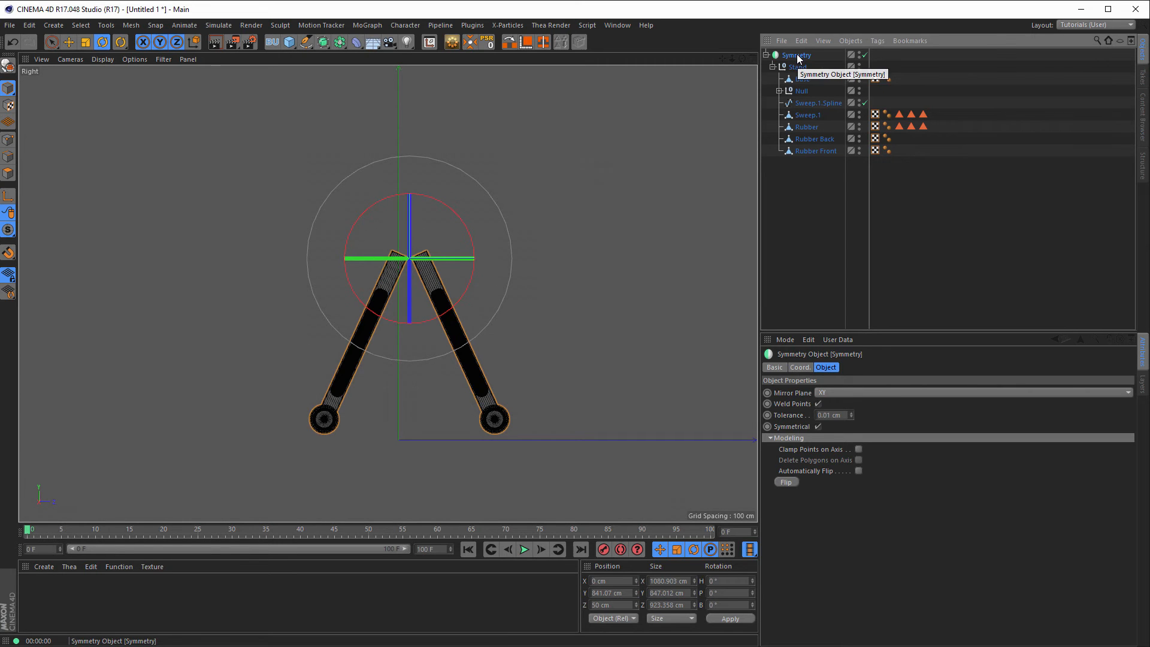
pyautogui.hotkey('alt', 'g')
pyautogui.click(767, 55)
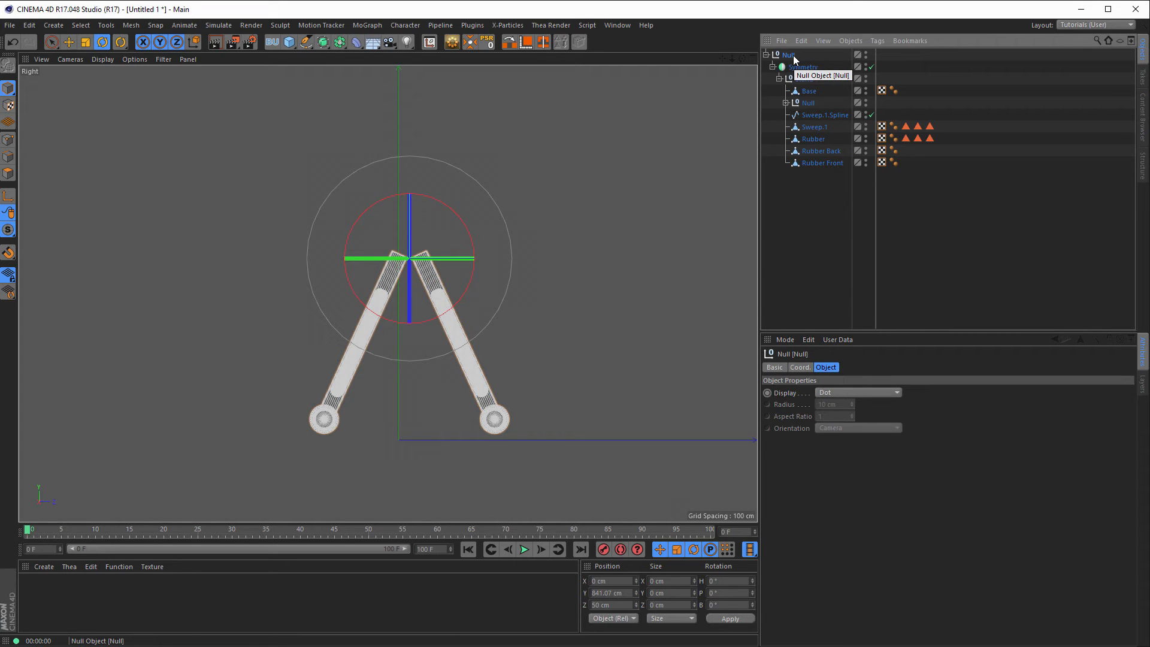
pyautogui.moveTo(612, 605); pyautogui.dragTo(565, 610)
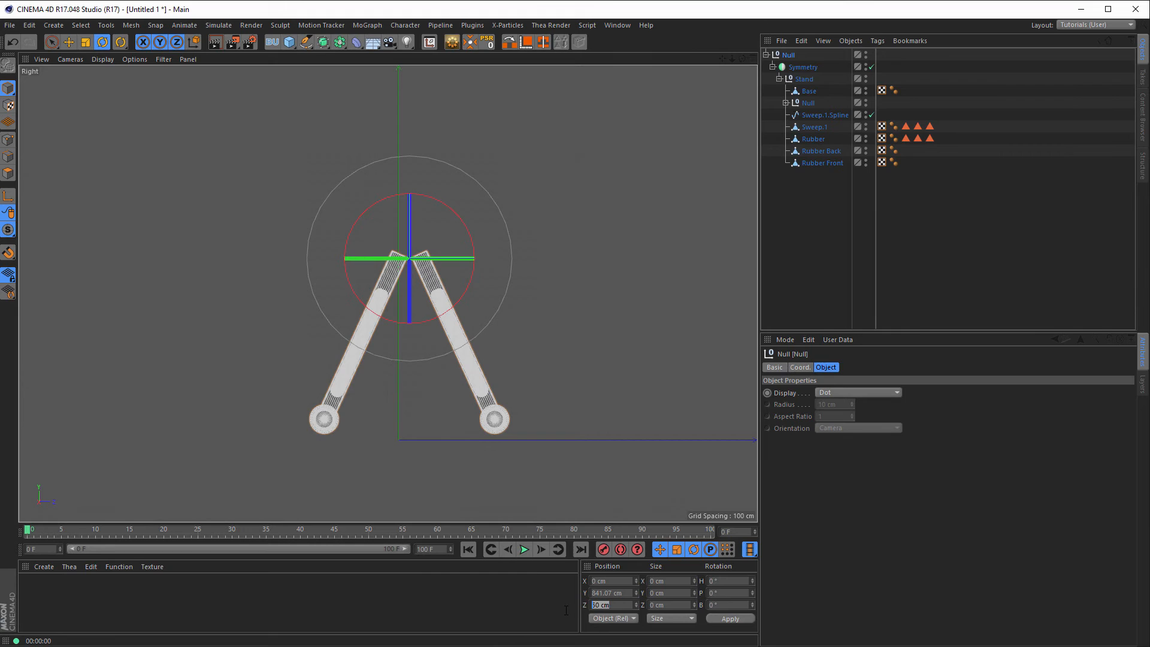
pyautogui.press('Return')
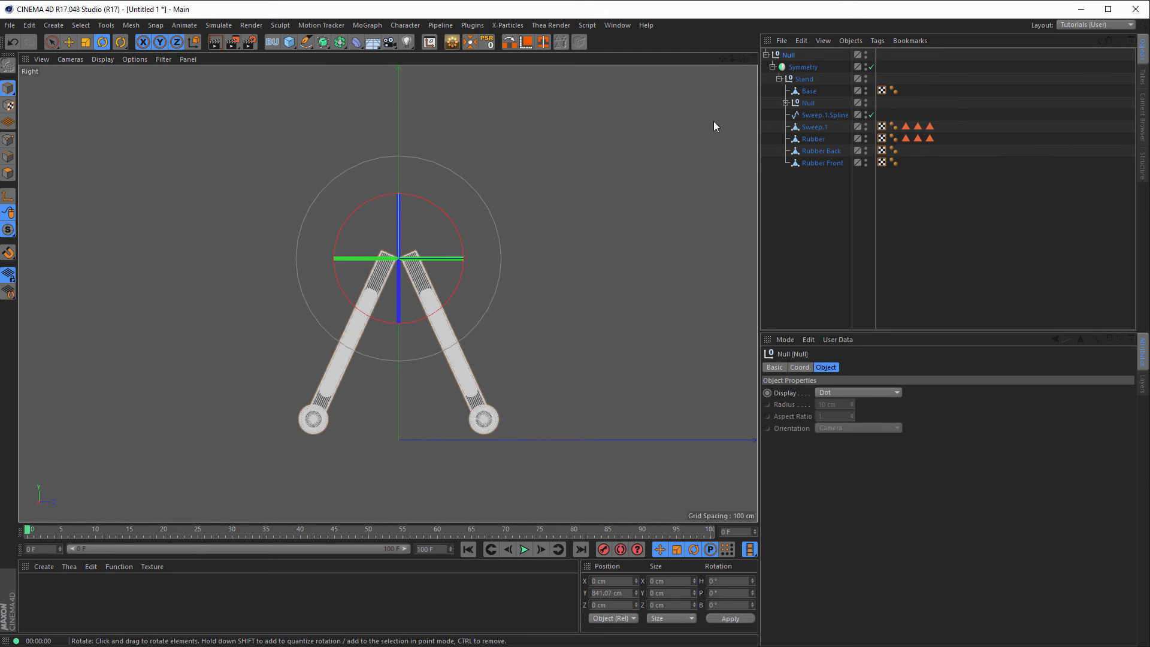
# Rename the Null that holds the Symmetry object as Stand
pyautogui.doubleClick(789, 55)
pyautogui.write('Stand')
pyautogui.press('Return')
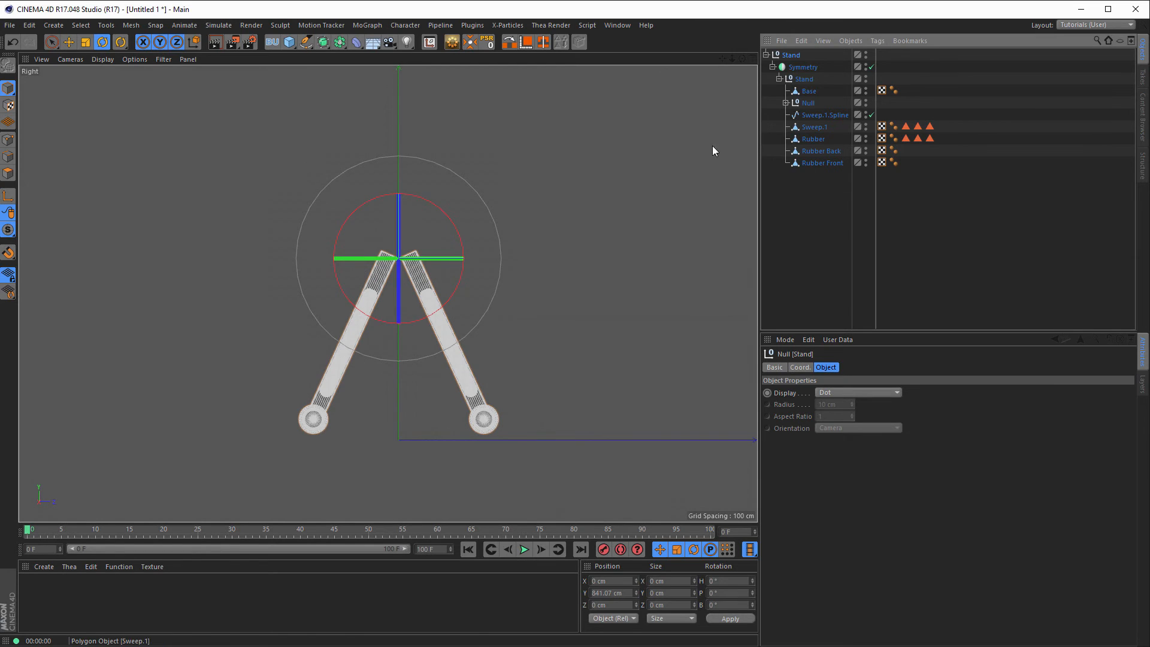
# Add a cube and raise it to the tops of the legs, at a Y position of about 840 cm
pyautogui.scroll(5, 399, 259)
pyautogui.scroll(-6, 398, 259)
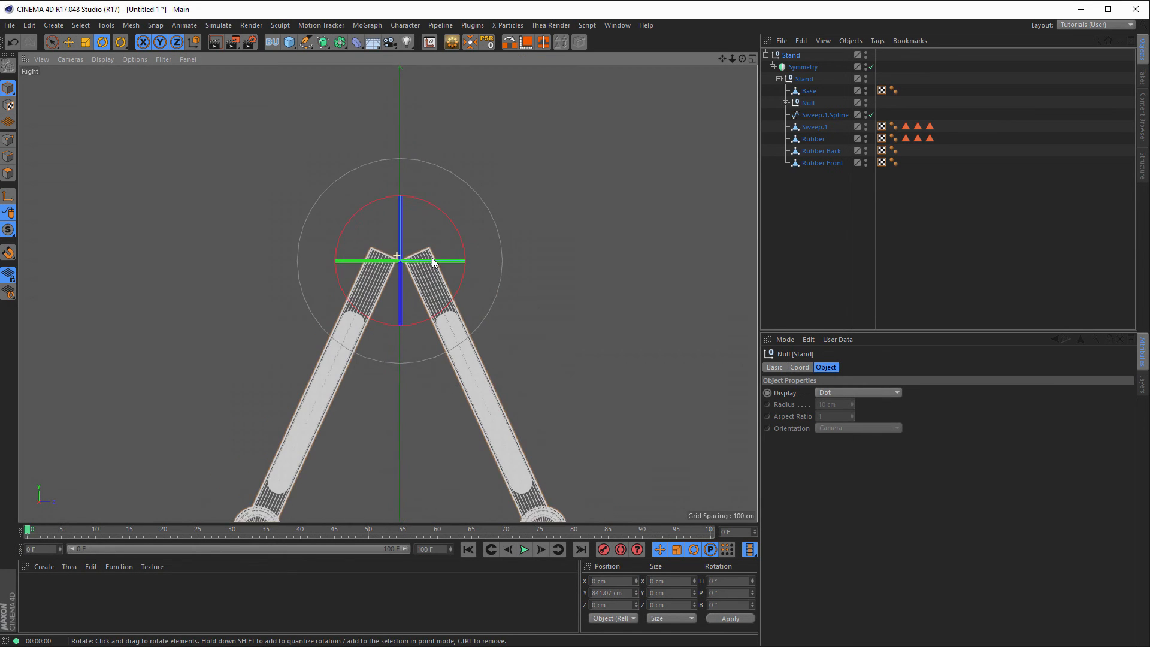
pyautogui.moveTo(306, 43); pyautogui.dragTo(290, 44)
pyautogui.click(288, 44)
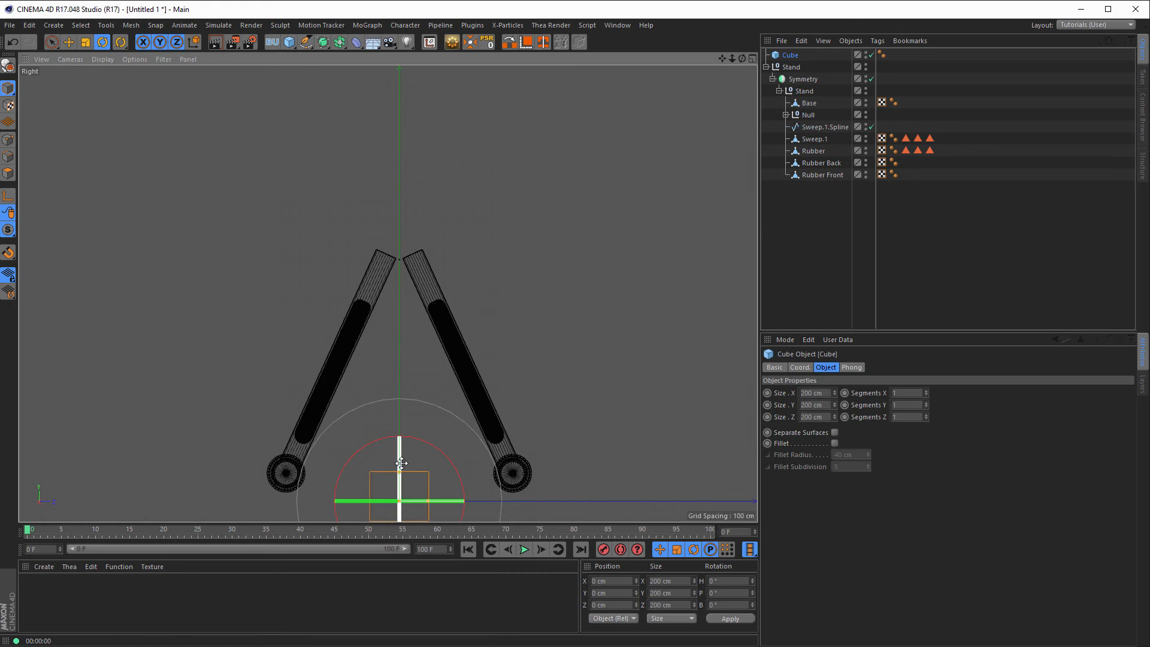
pyautogui.scroll(-1, 433, 473)
pyautogui.keyDown('alt'); pyautogui.moveTo(434, 473); pyautogui.dragTo(444, 423, button='middle'); pyautogui.keyUp('alt')
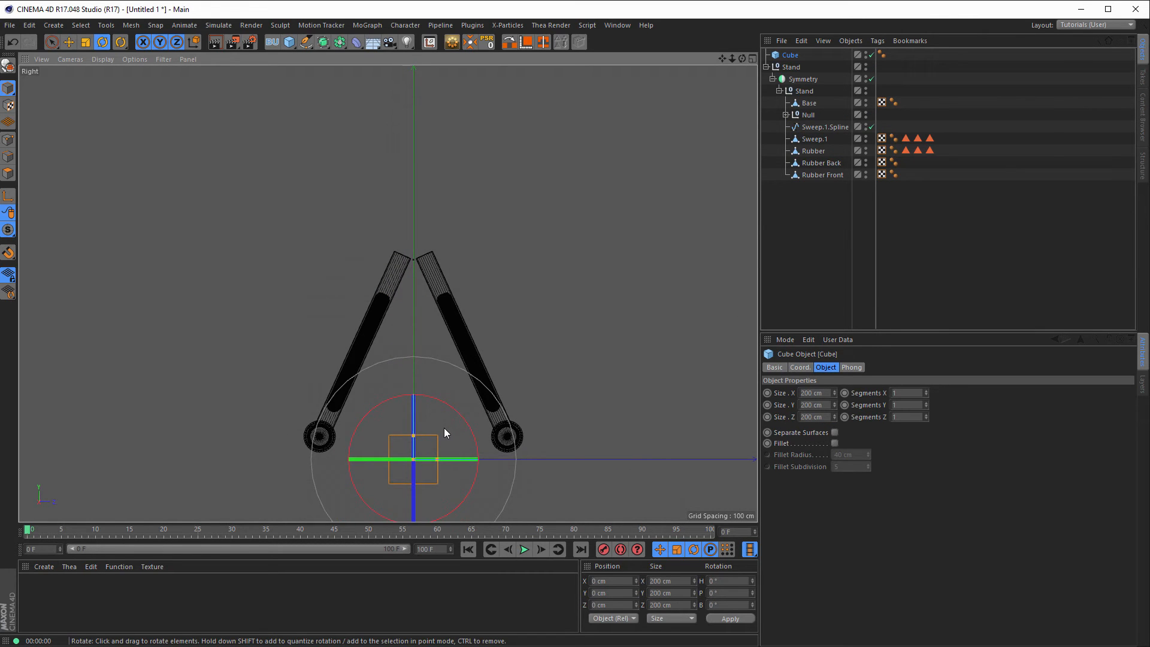
pyautogui.press('e')
pyautogui.moveTo(420, 361); pyautogui.dragTo(422, 172)
pyautogui.scroll(6, 461, 255)
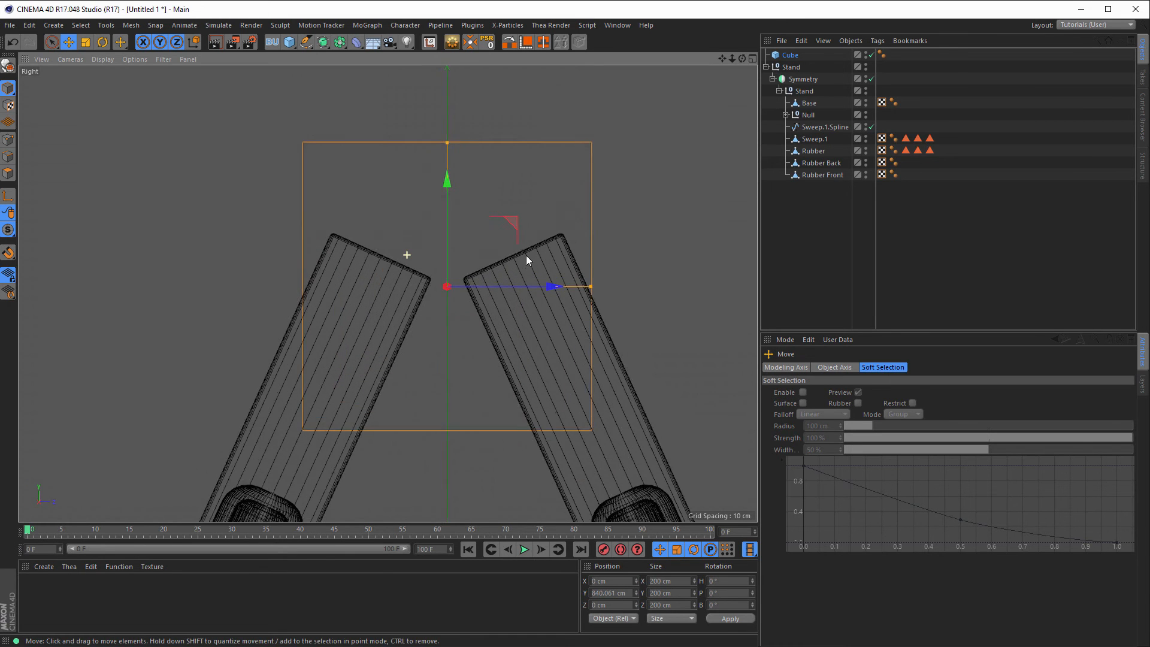
# Widen the cube across both leg tops and set its Z size to 340 cm
pyautogui.moveTo(566, 282); pyautogui.dragTo(653, 282)
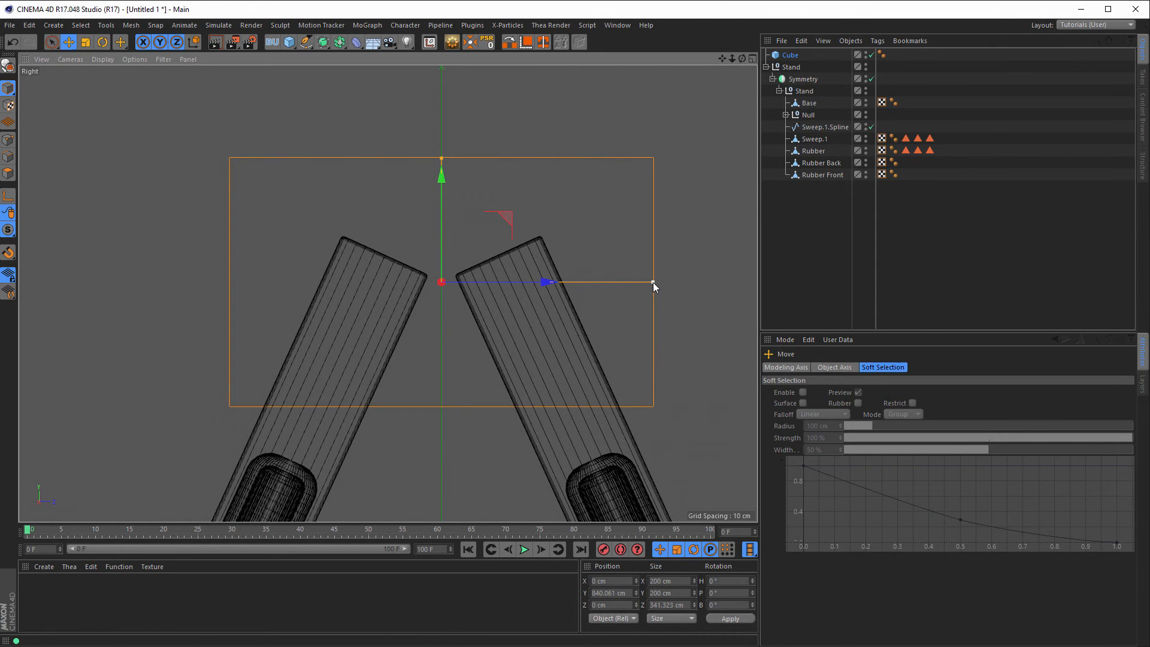
pyautogui.click(791, 55)
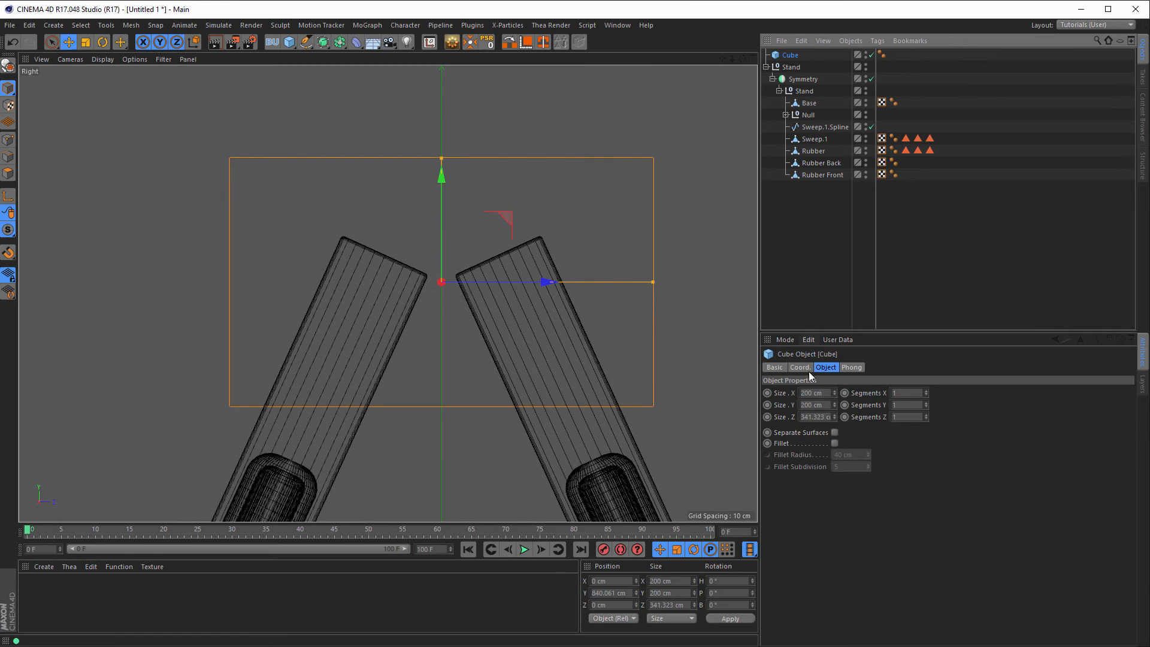
pyautogui.click(815, 418)
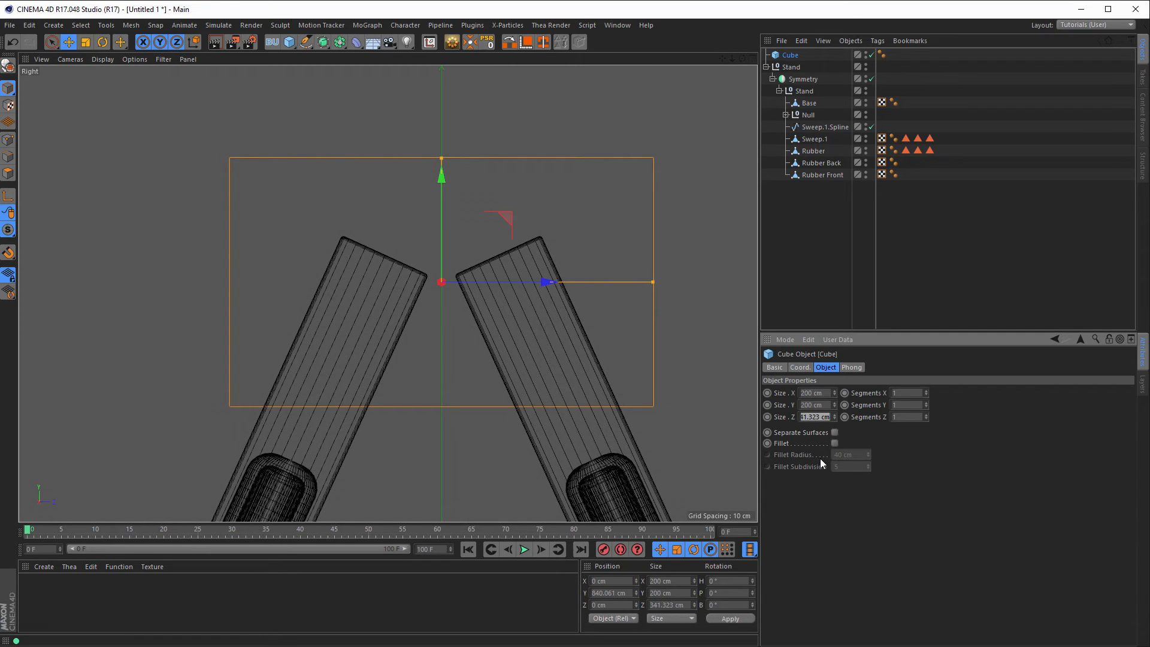
pyautogui.write('340')
pyautogui.press('Return')
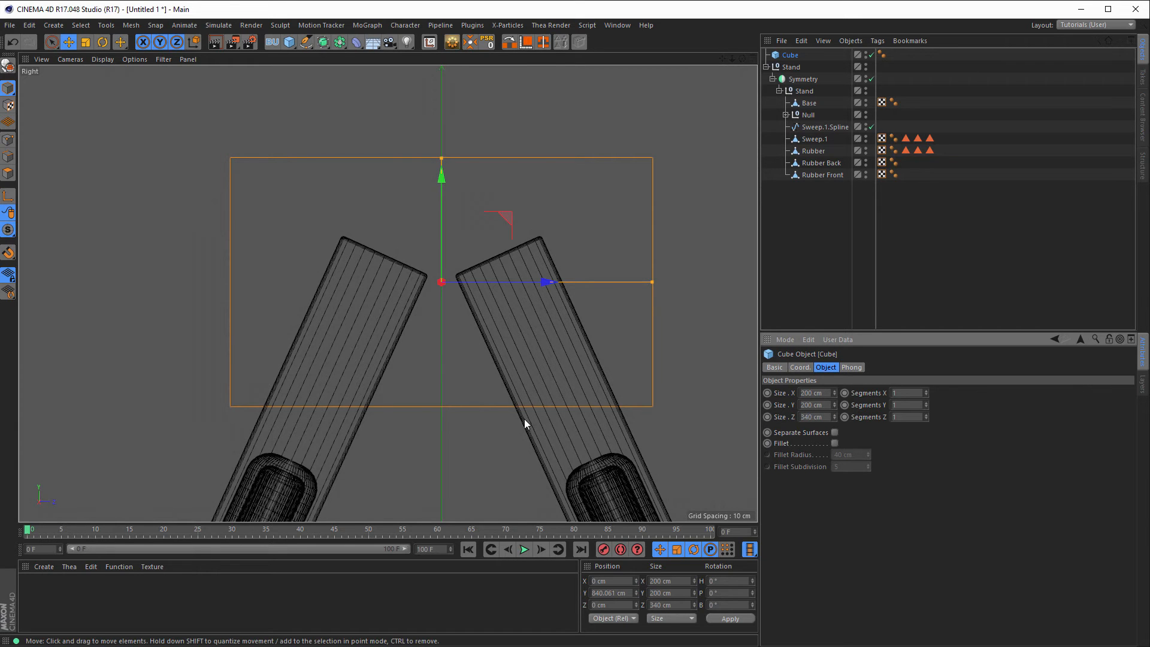
# Move the cube along X over the leg tops, to a position of about 247 cm
pyautogui.middleClick(460, 400)
pyautogui.middleClick(498, 243)
pyautogui.scroll(-6, 507, 308)
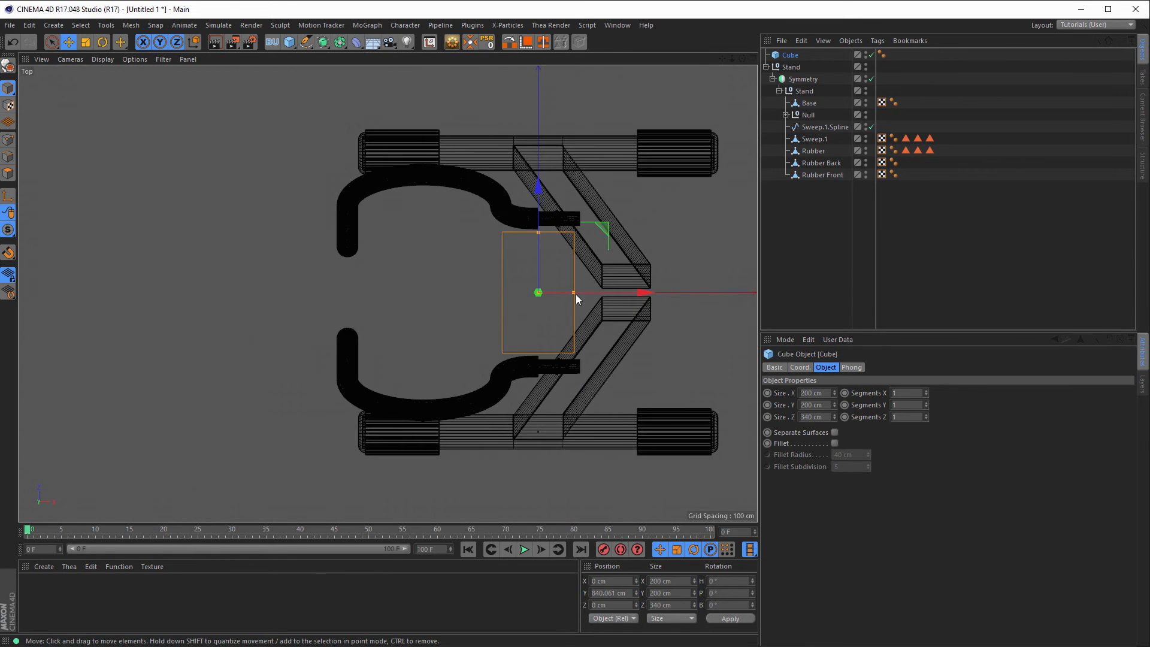
pyautogui.scroll(7, 493, 318)
pyautogui.moveTo(410, 341); pyautogui.dragTo(563, 356)
pyautogui.middleClick(578, 400)
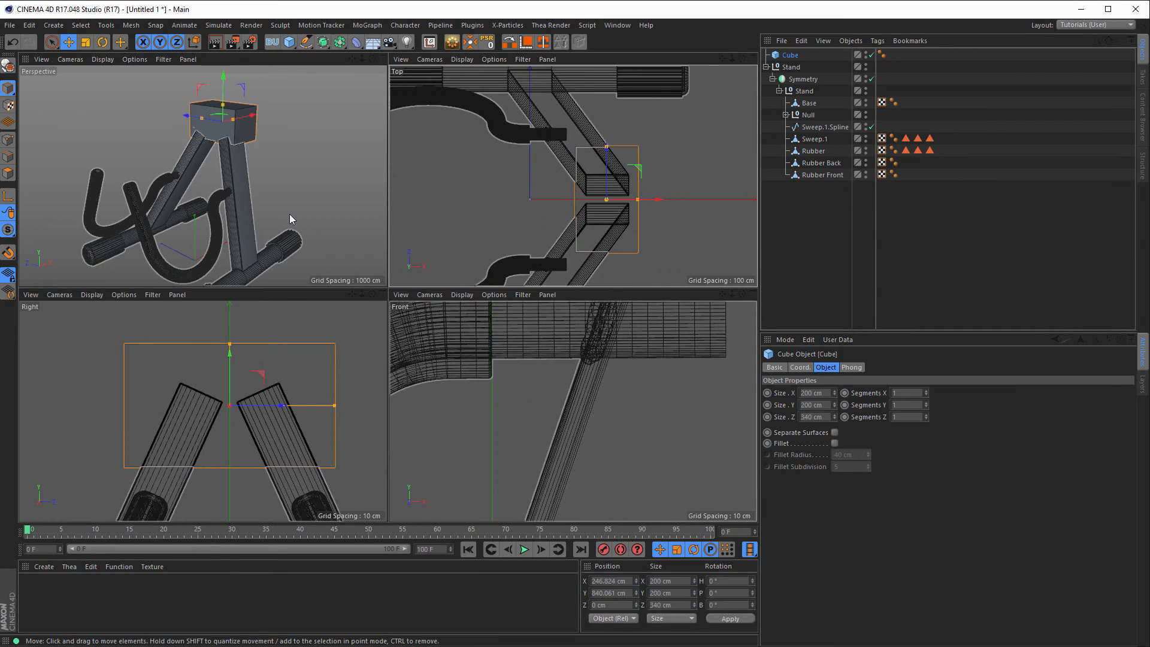
# Bank the cube about 18.8° to match the legs' slope and shift it about 6 cm back along its local X axis
pyautogui.middleClick(487, 324)
pyautogui.scroll(-6, 481, 305)
pyautogui.scroll(3, 477, 322)
pyautogui.scroll(4, 514, 350)
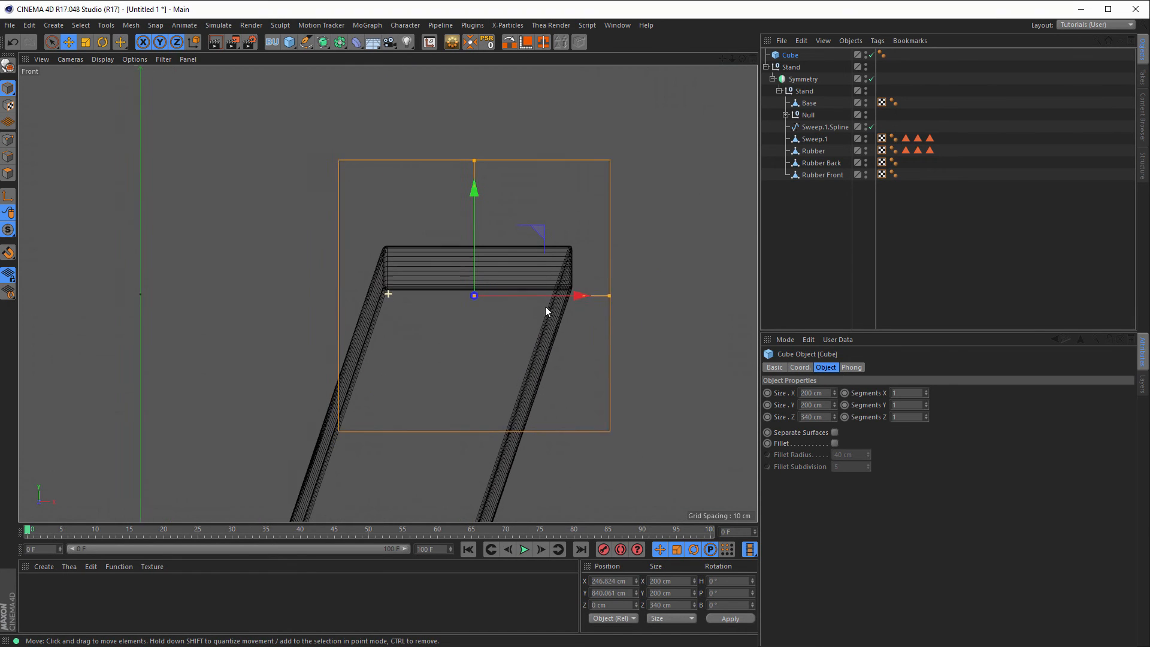
pyautogui.press('r')
pyautogui.moveTo(526, 253); pyautogui.dragTo(538, 273)
pyautogui.press('e')
pyautogui.moveTo(570, 318); pyautogui.dragTo(563, 317)
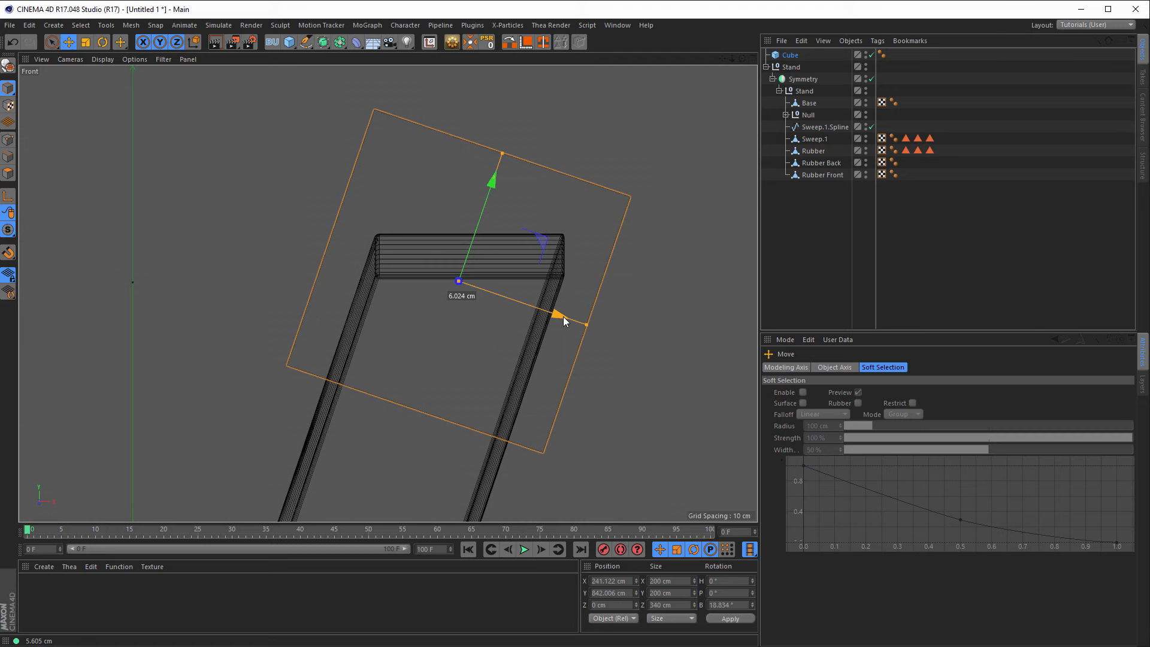
pyautogui.moveTo(564, 317); pyautogui.dragTo(561, 318)
# Lower the cube along its tilted Y axis onto the leg tops, to a Y position of about 819 cm
pyautogui.middleClick(552, 346)
pyautogui.middleClick(290, 229)
pyautogui.moveTo(445, 227)
pyautogui.keyDown('alt'); pyautogui.mouseDown()
pyautogui.moveTo(371, 285)
pyautogui.moveTo(526, 236)
pyautogui.moveTo(454, 238)
pyautogui.mouseUp(); pyautogui.keyUp('alt')
pyautogui.middleClick(454, 221)
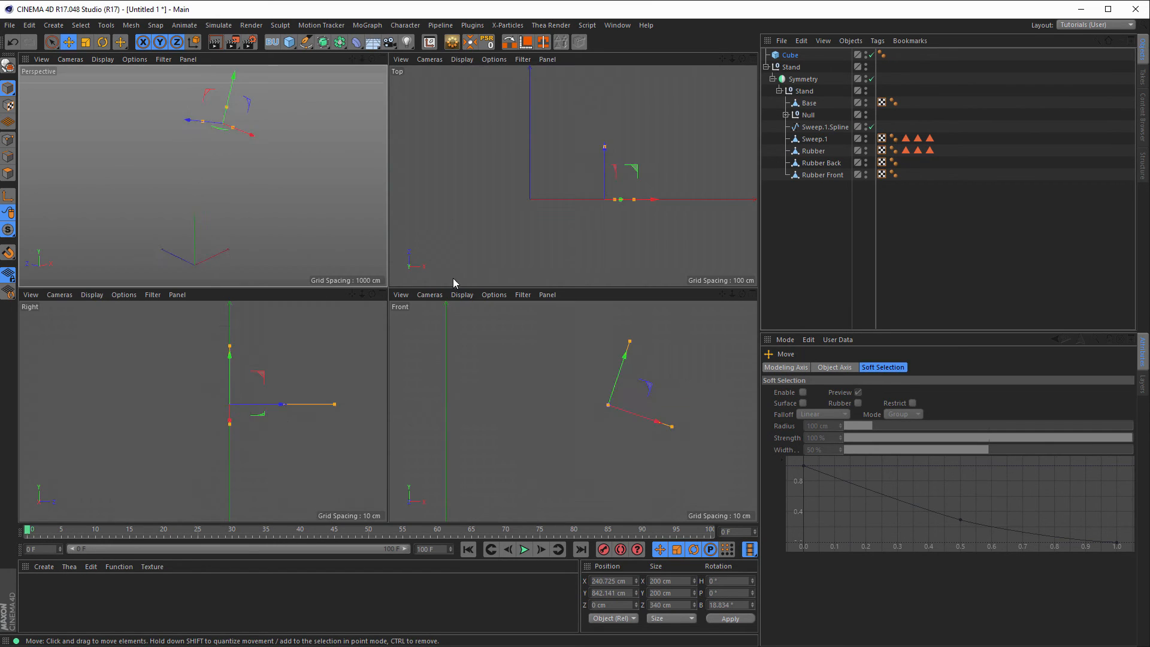
pyautogui.middleClick(491, 364)
pyautogui.moveTo(493, 185); pyautogui.dragTo(475, 214)
pyautogui.middleClick(308, 208)
pyautogui.middleClick(310, 209)
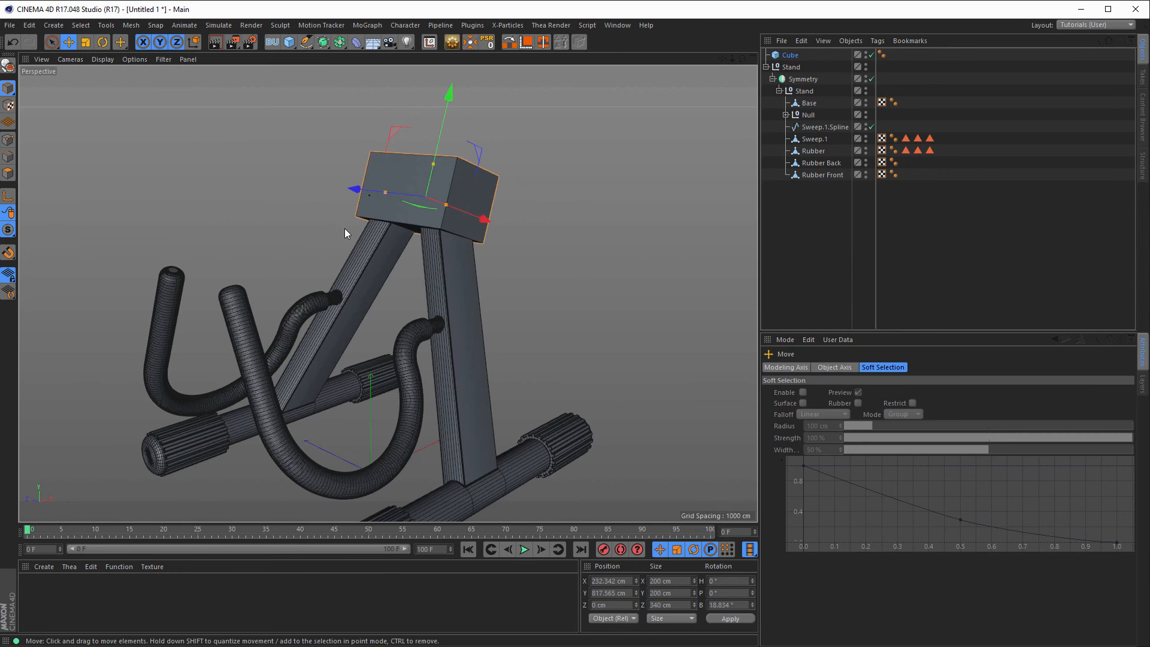
pyautogui.moveTo(450, 94); pyautogui.dragTo(451, 96)
# Convert the cube into an editable polygon object and switch to polygon editing mode
pyautogui.scroll(4, 508, 212)
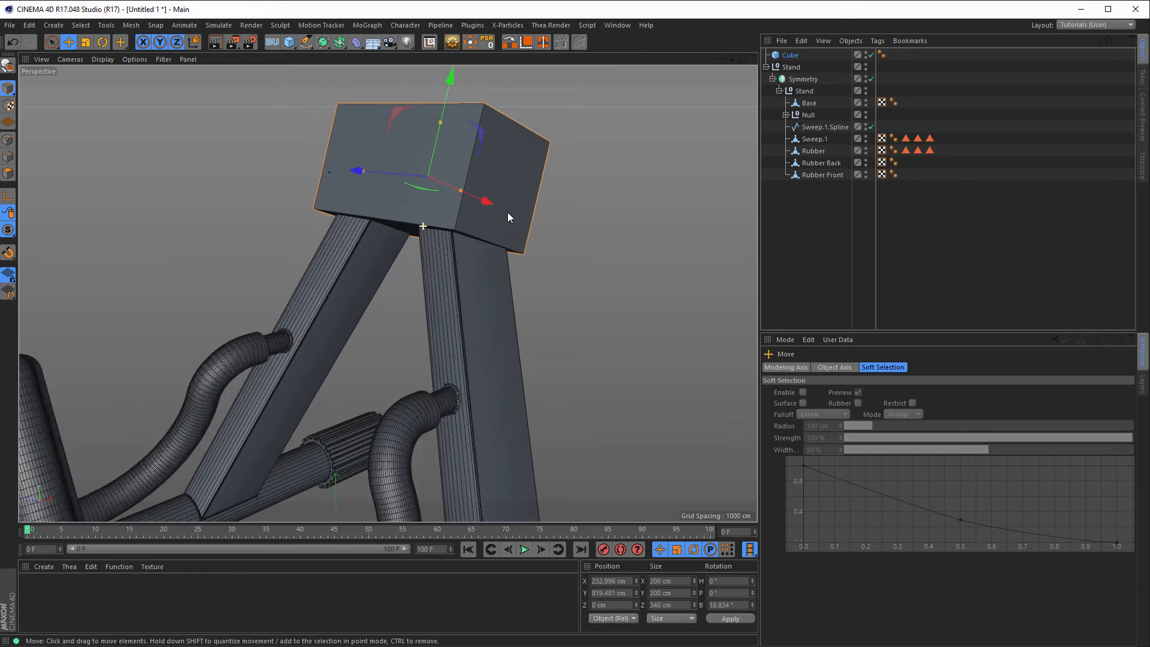
pyautogui.scroll(3, 512, 208)
pyautogui.keyDown('alt'); pyautogui.moveTo(453, 224); pyautogui.dragTo(497, 242); pyautogui.keyUp('alt')
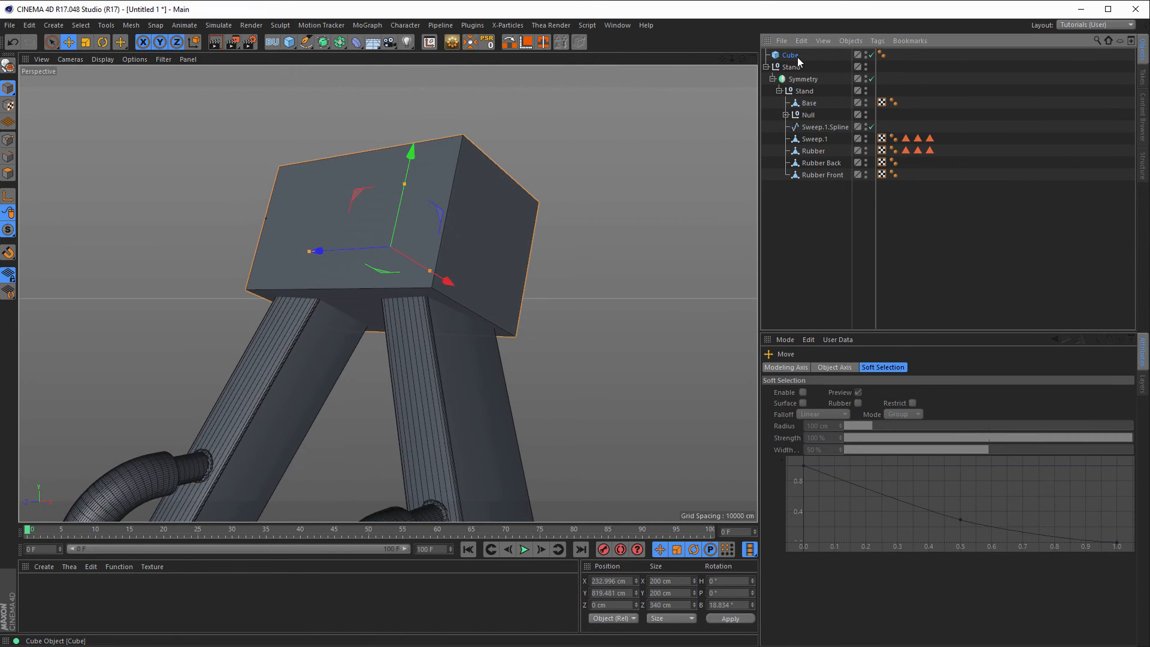
pyautogui.click(797, 58)
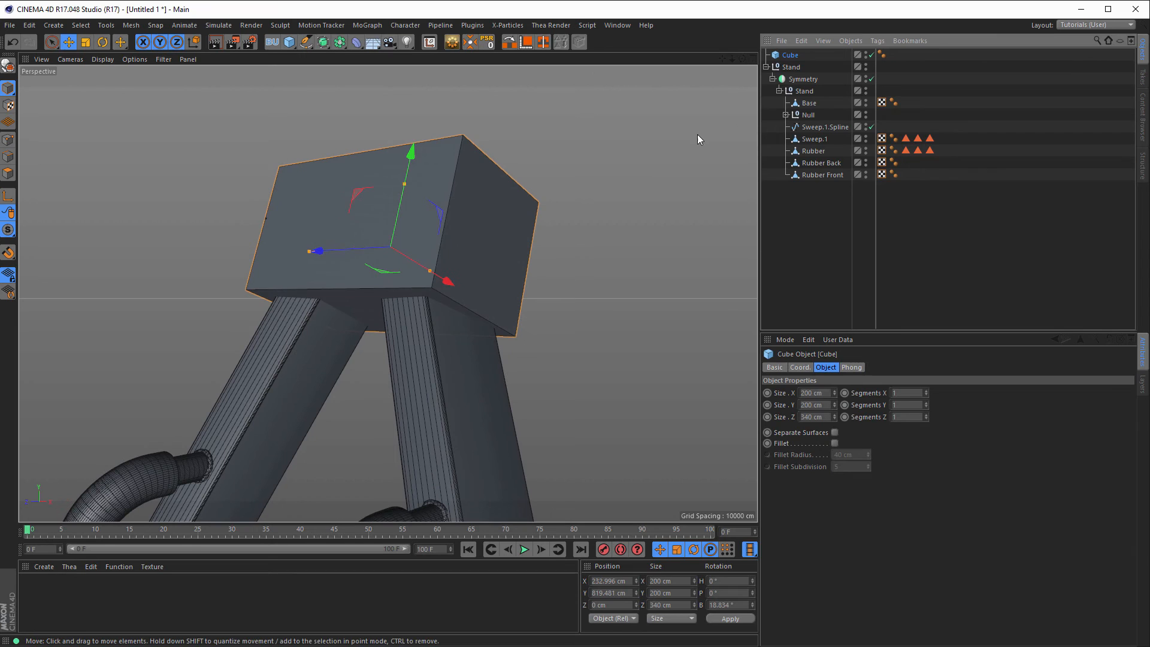
pyautogui.click(453, 42)
pyautogui.click(659, 370)
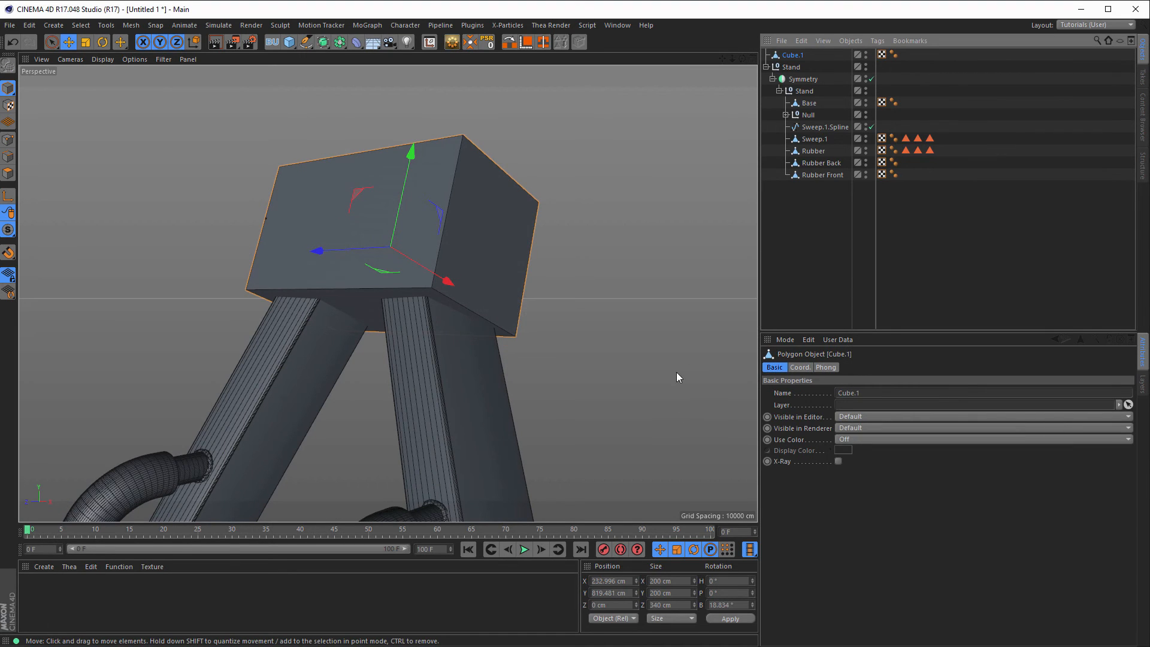
pyautogui.click(8, 173)
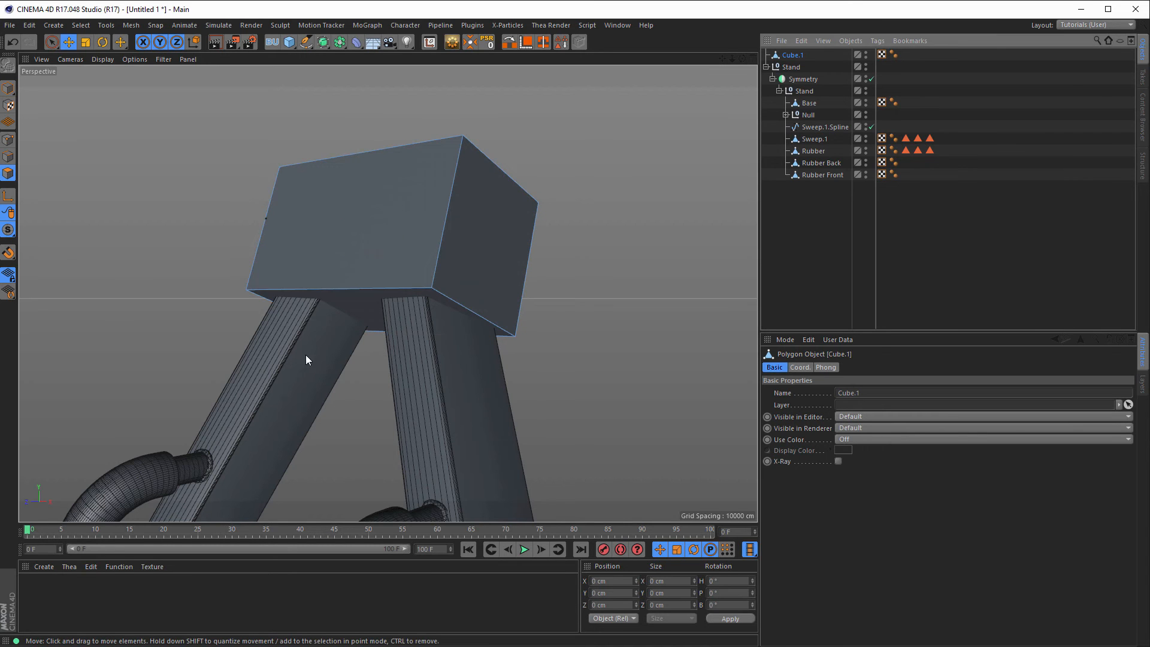
# Delete the bottom polygon of the cube above the leg tops
pyautogui.press('9')
pyautogui.click(361, 311)
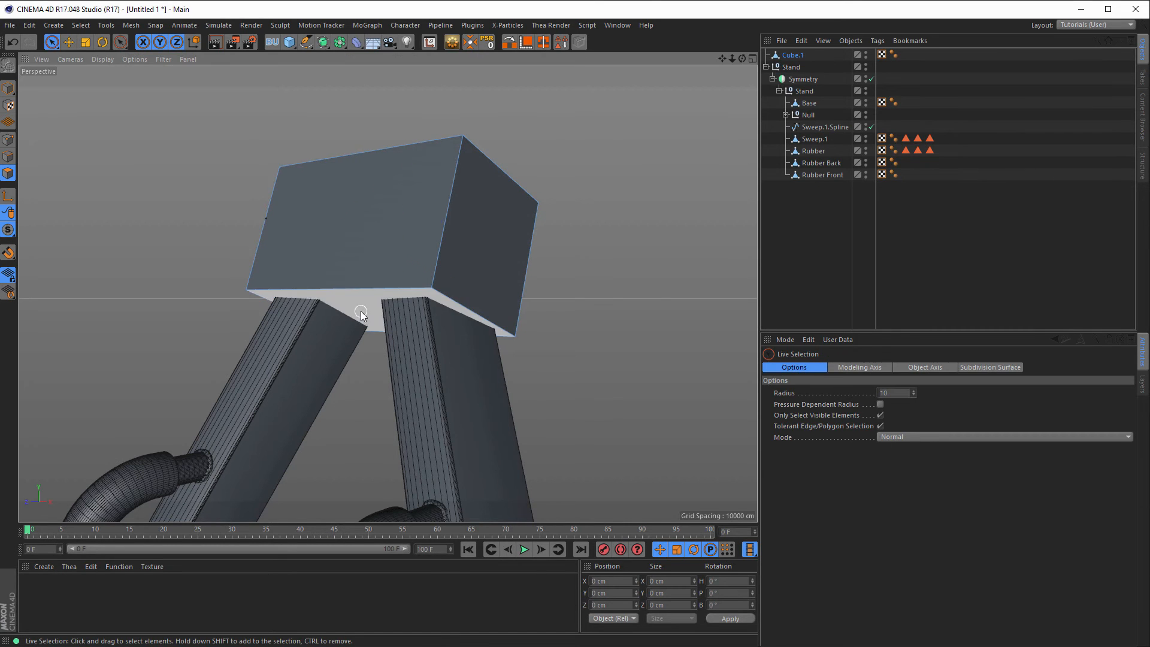
pyautogui.click(626, 349)
pyautogui.keyDown('alt'); pyautogui.moveTo(537, 263); pyautogui.dragTo(566, 261, button='right'); pyautogui.keyUp('alt')
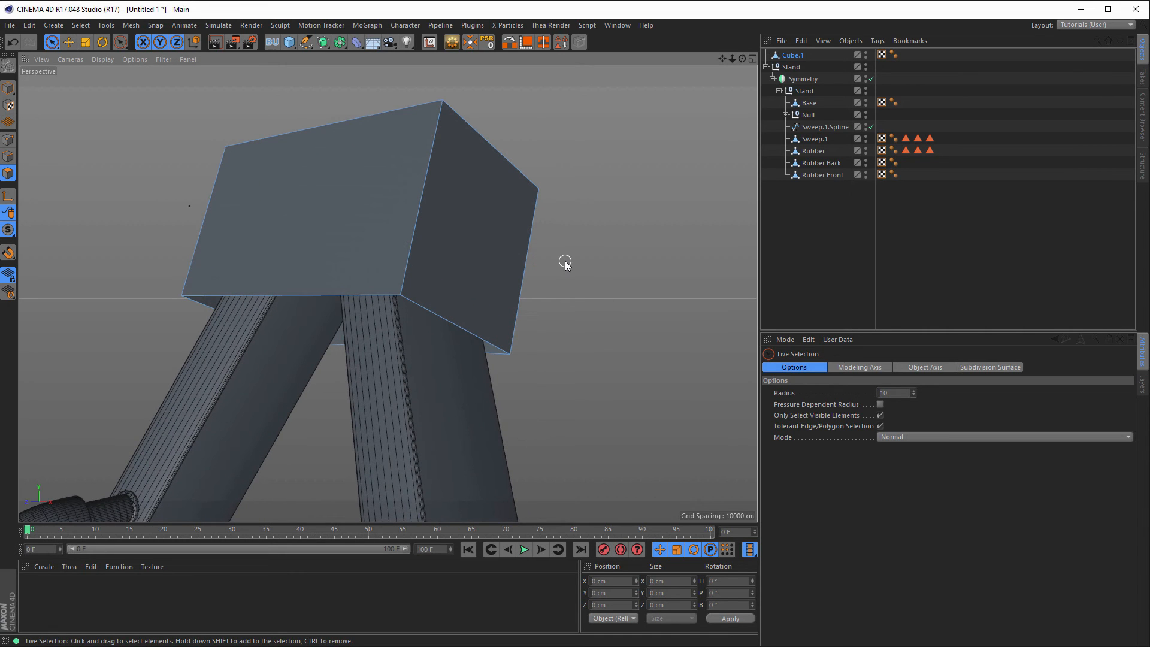
# Select all remaining polygons of the open-bottomed cube and activate the Extrude tool
pyautogui.click(294, 196)
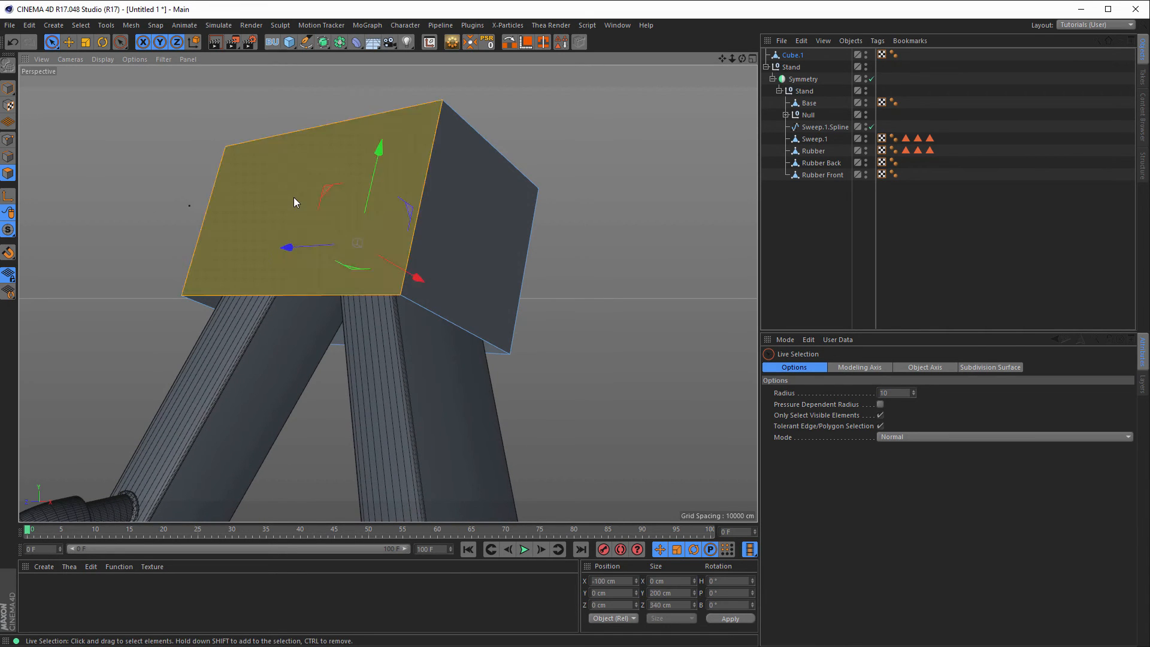
pyautogui.hotkey('ctrl', 'a')
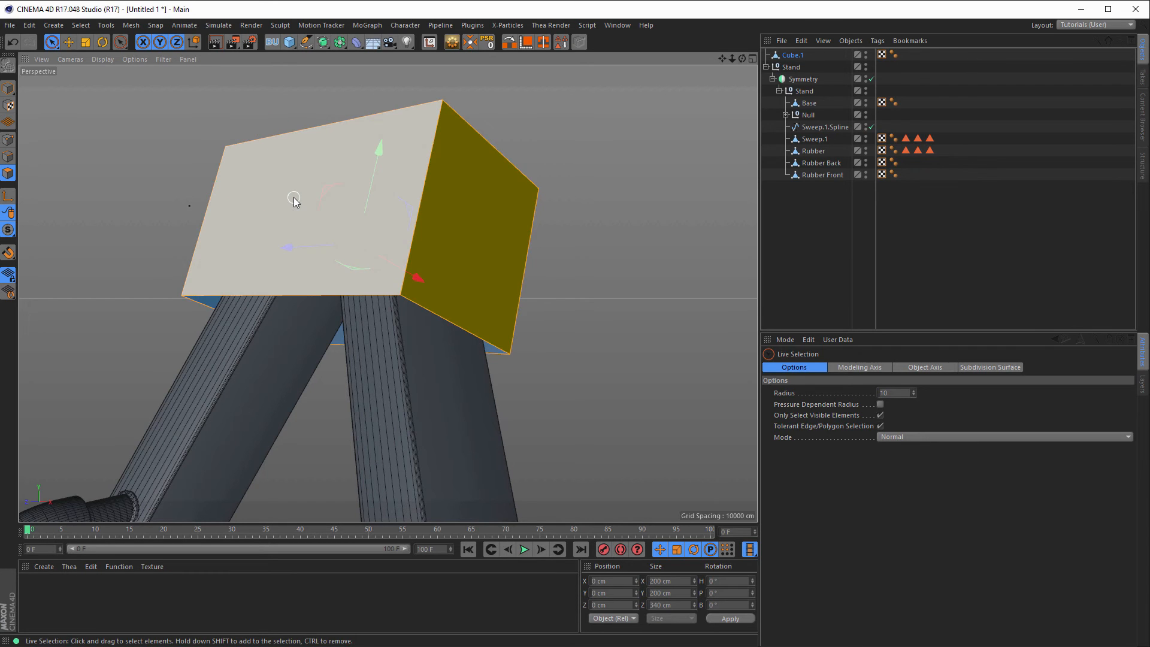
pyautogui.keyDown('alt'); pyautogui.moveTo(419, 292); pyautogui.dragTo(419, 334); pyautogui.keyUp('alt')
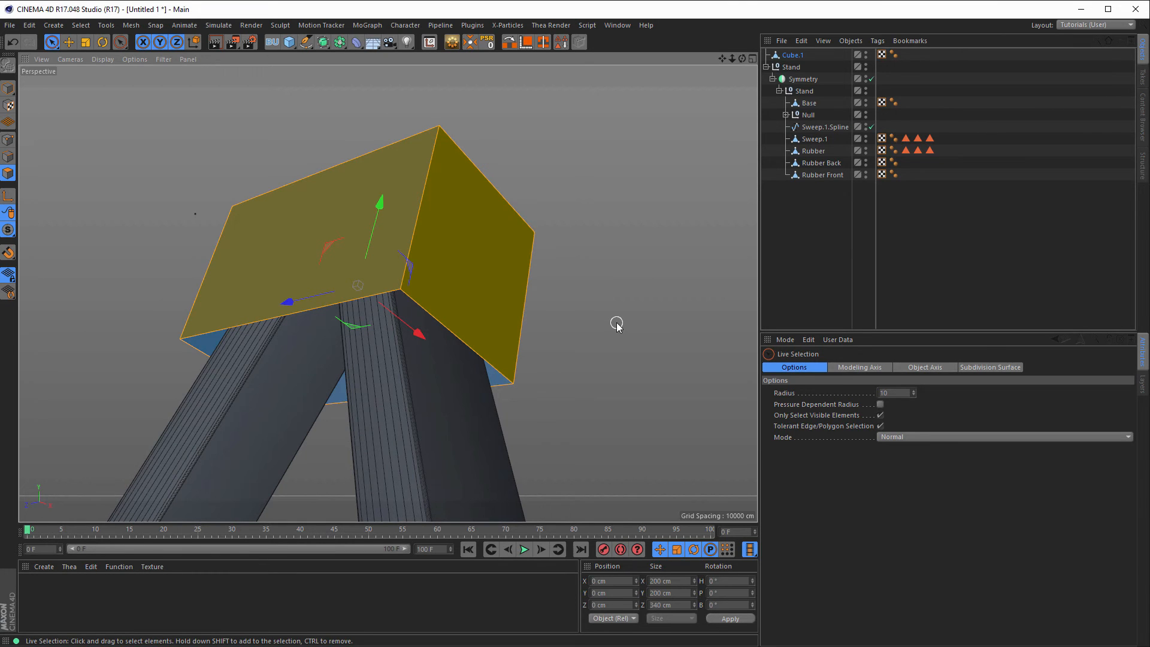
pyautogui.press('d')
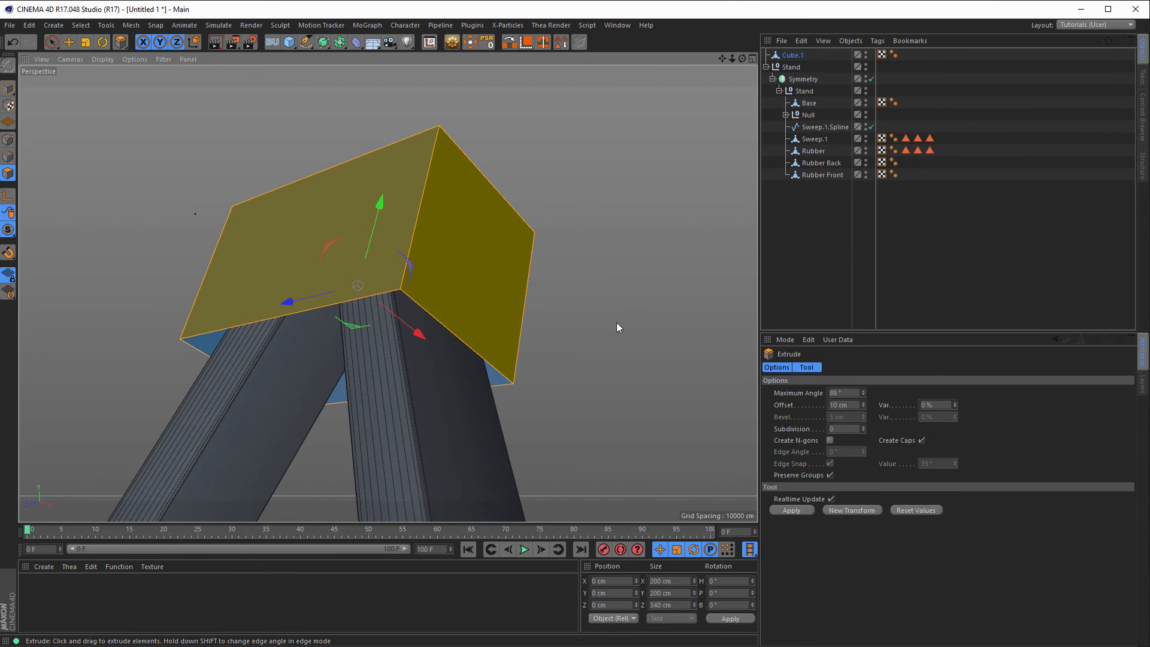
# Try to extrude all the cube's polygons inward with an offset of about -13.6 cm
pyautogui.click(548, 328)
pyautogui.scroll(3, 480, 314)
pyautogui.moveTo(481, 314)
pyautogui.mouseDown()
pyautogui.moveTo(410, 316)
pyautogui.moveTo(379, 273)
pyautogui.mouseUp()
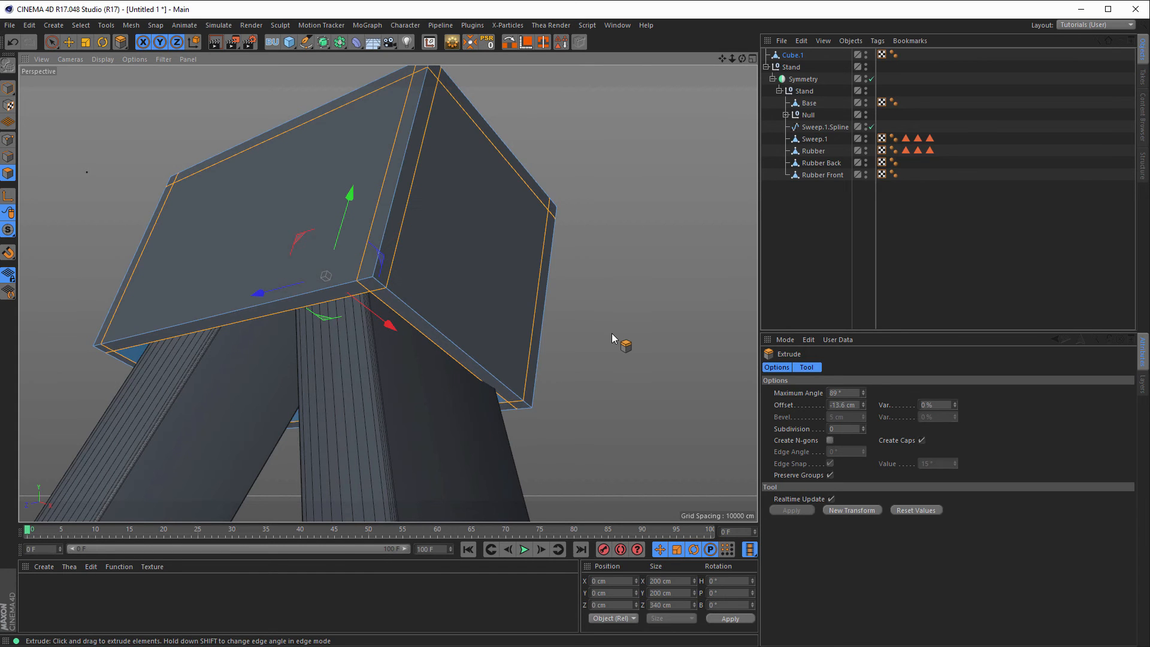
pyautogui.hotkey('ctrl', 'z')
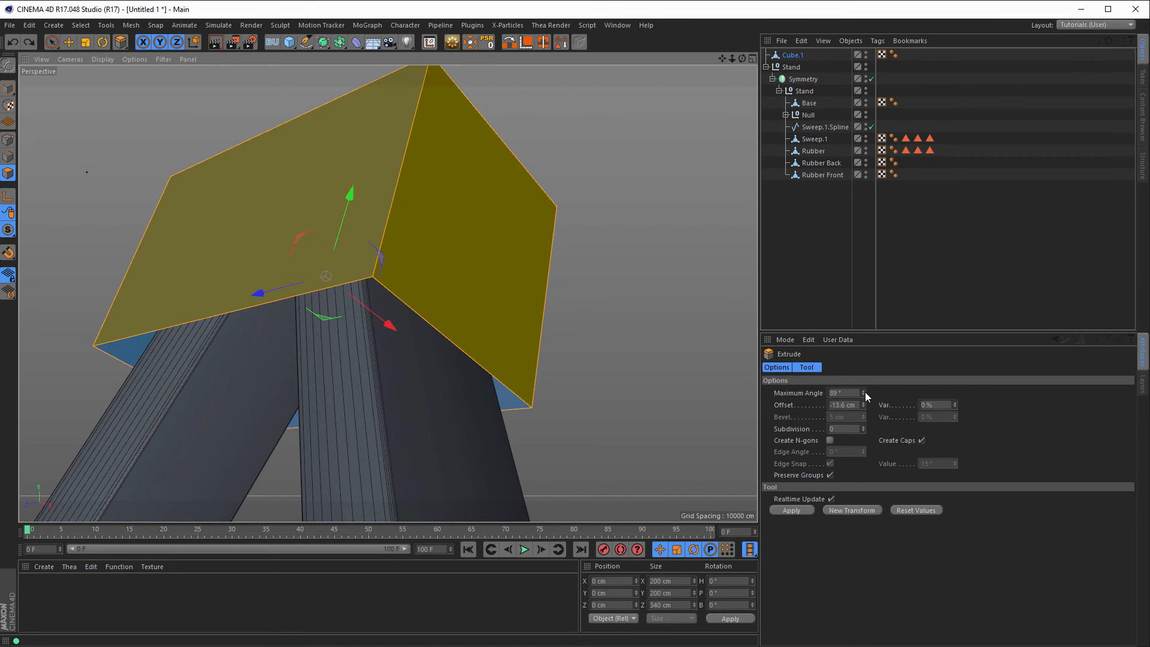
# Set the extrusion's maximum angle to 122° and extrude the cube's polygons inward with an offset of about -10.6 cm
pyautogui.moveTo(865, 391); pyautogui.dragTo(865, 375)
pyautogui.moveTo(659, 367); pyautogui.dragTo(654, 368)
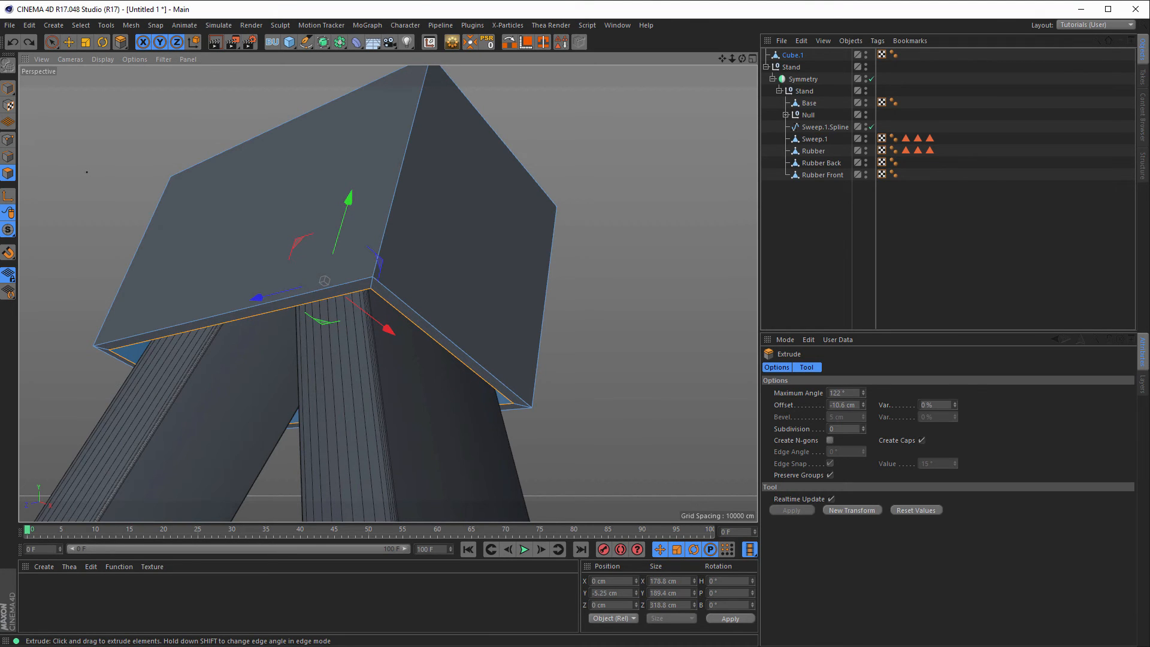
pyautogui.keyDown('alt'); pyautogui.moveTo(634, 348); pyautogui.dragTo(581, 296); pyautogui.keyUp('alt')
pyautogui.scroll(3, 581, 296)
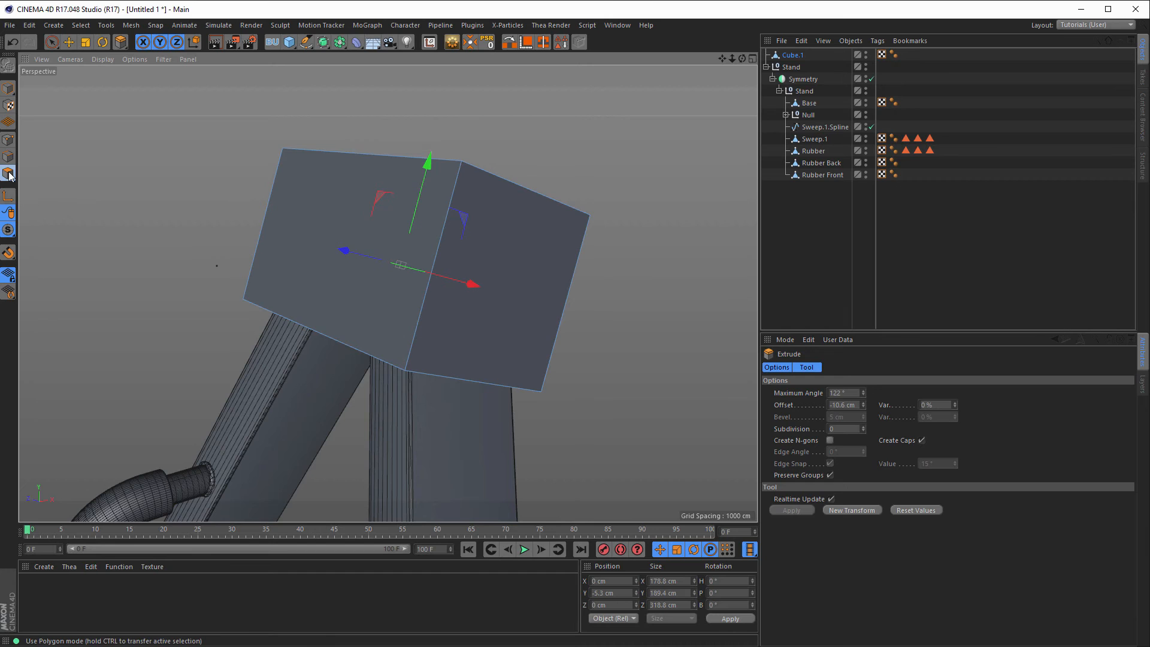
# Select all polygons of the thickened cube and reverse their normals
pyautogui.click(52, 42)
pyautogui.click(292, 225)
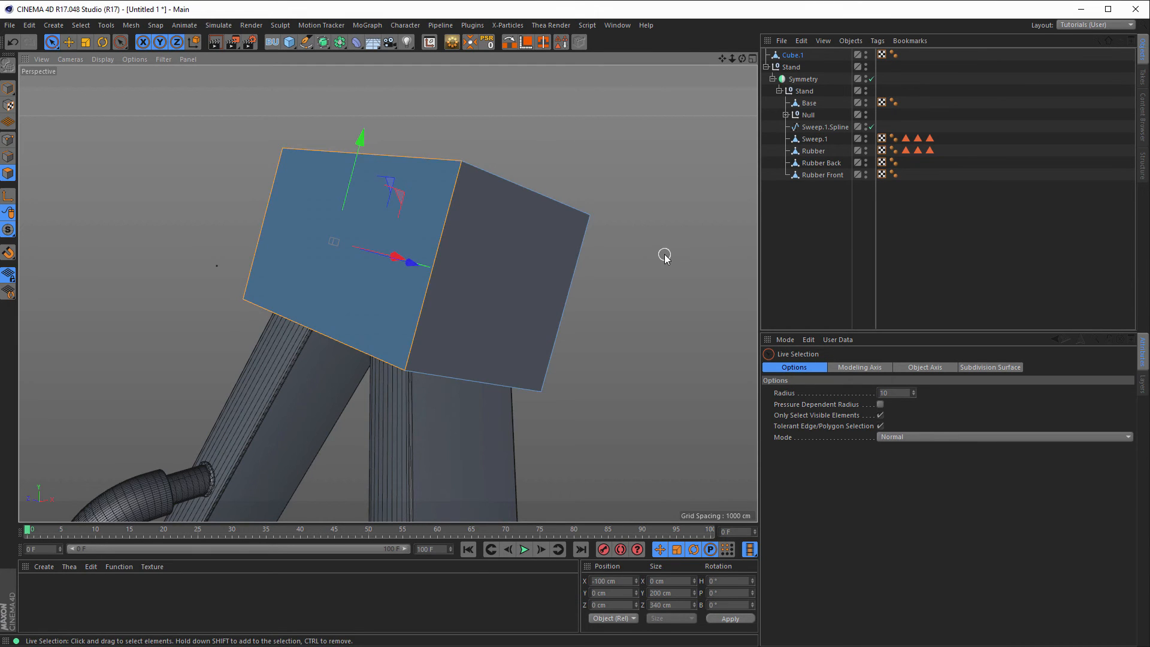
pyautogui.hotkey('ctrl', 'a')
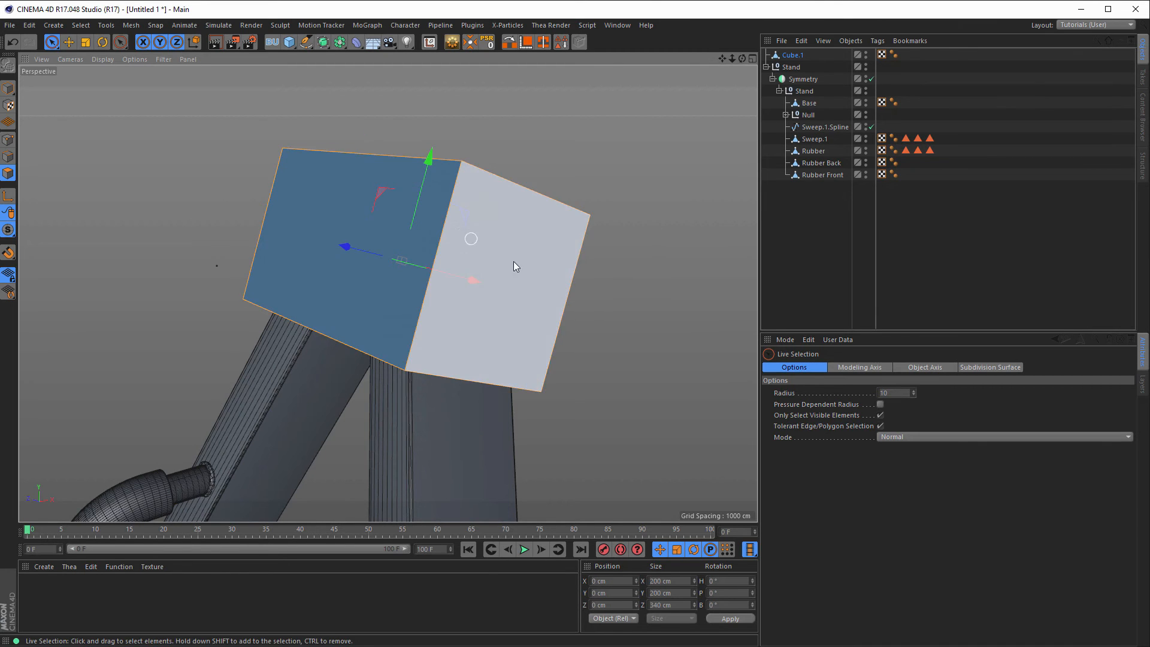
pyautogui.rightClick(653, 247)
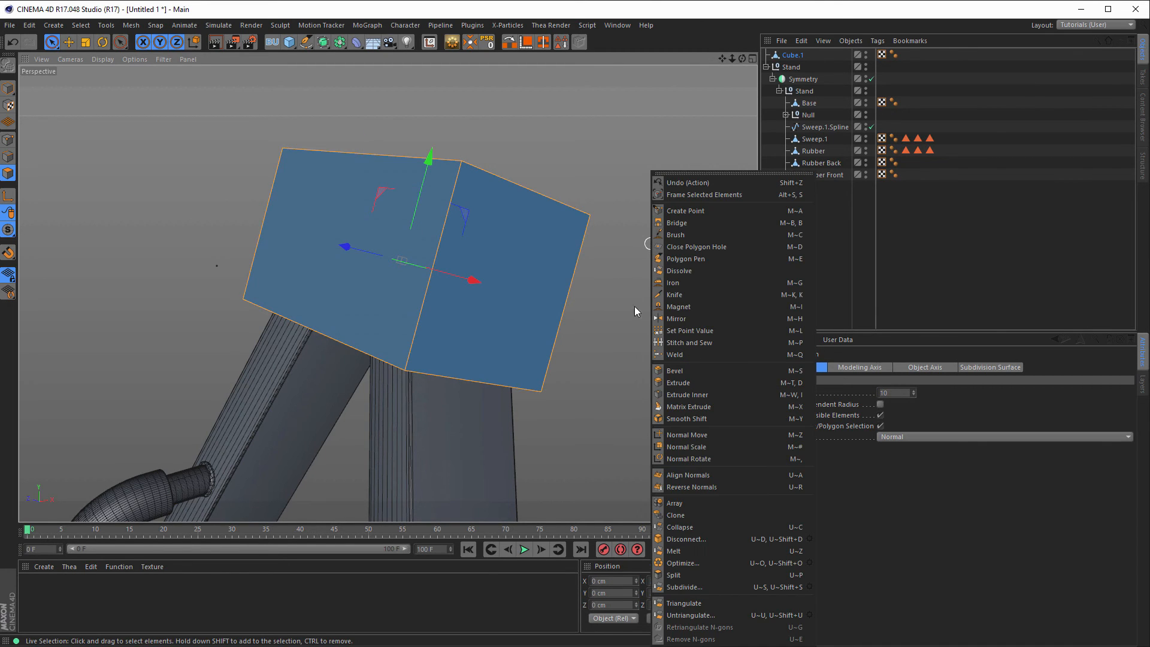
pyautogui.click(689, 487)
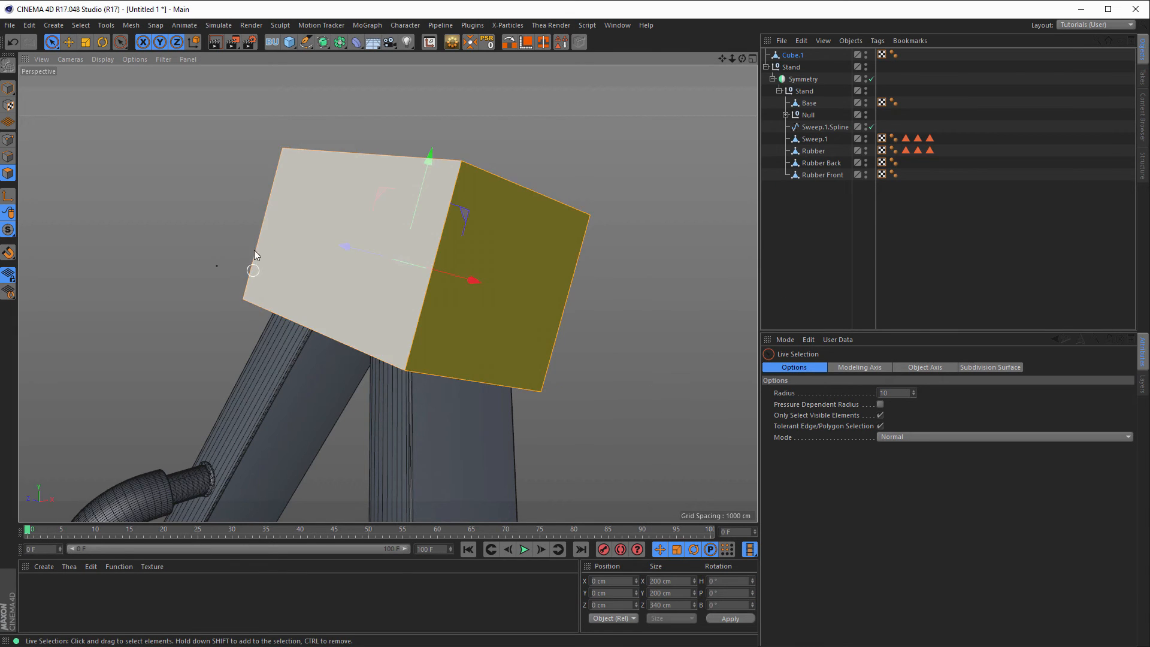
# Split the cube's large outer polygon on the hook side into a separate object and name it Rubber
pyautogui.click(322, 235)
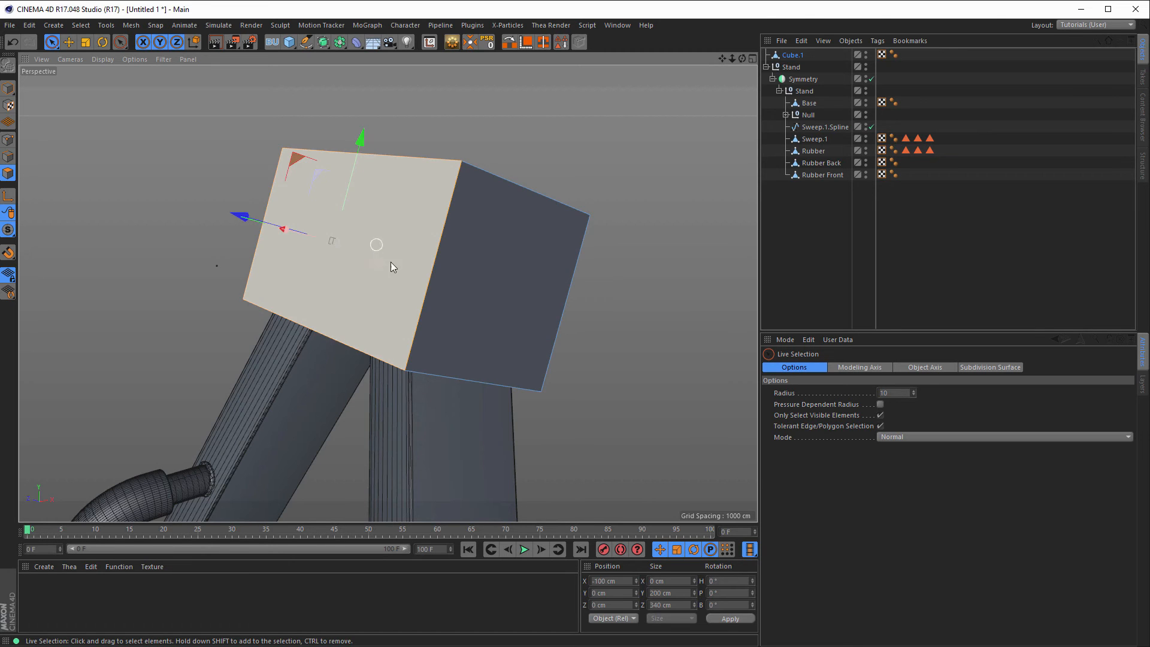
pyautogui.rightClick(641, 254)
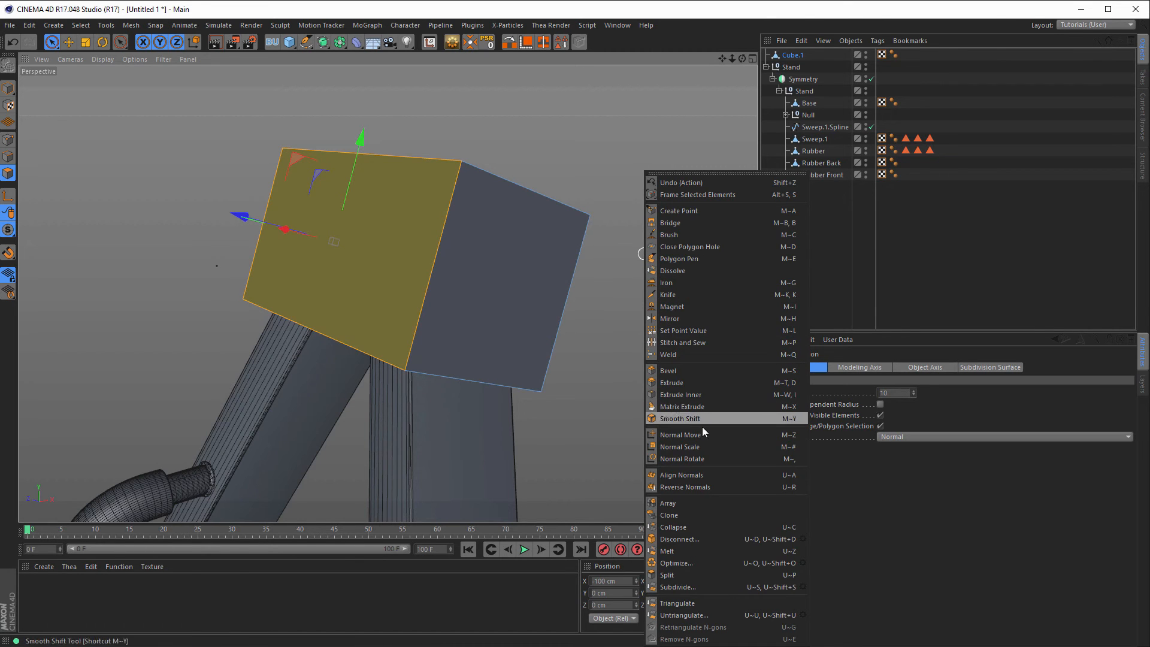
pyautogui.click(679, 574)
pyautogui.doubleClick(794, 67)
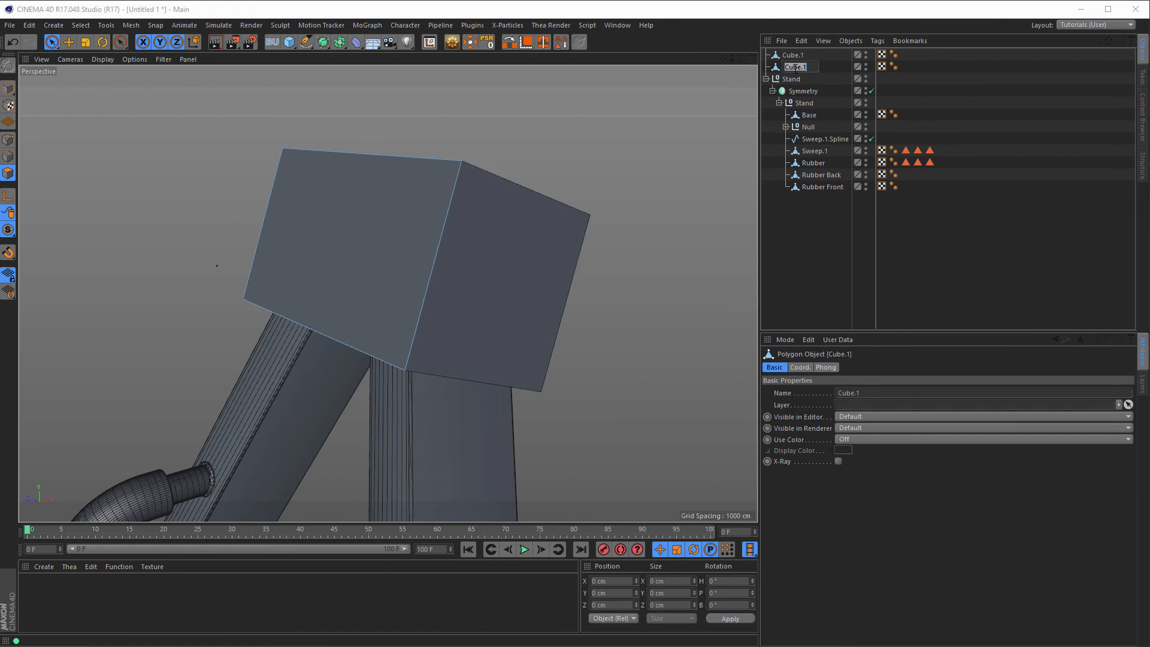
pyautogui.write('Rubber')
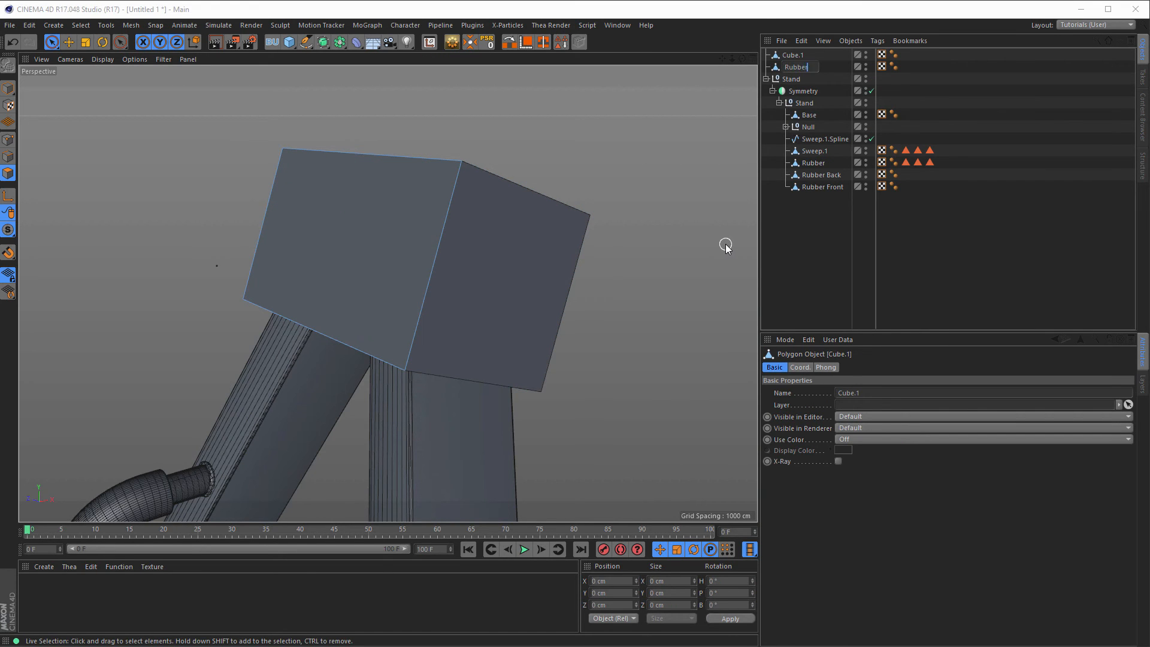
pyautogui.press('Return')
# Extrude the polygon of the new Rubber object outward by 25 cm and deselect it
pyautogui.click(347, 247)
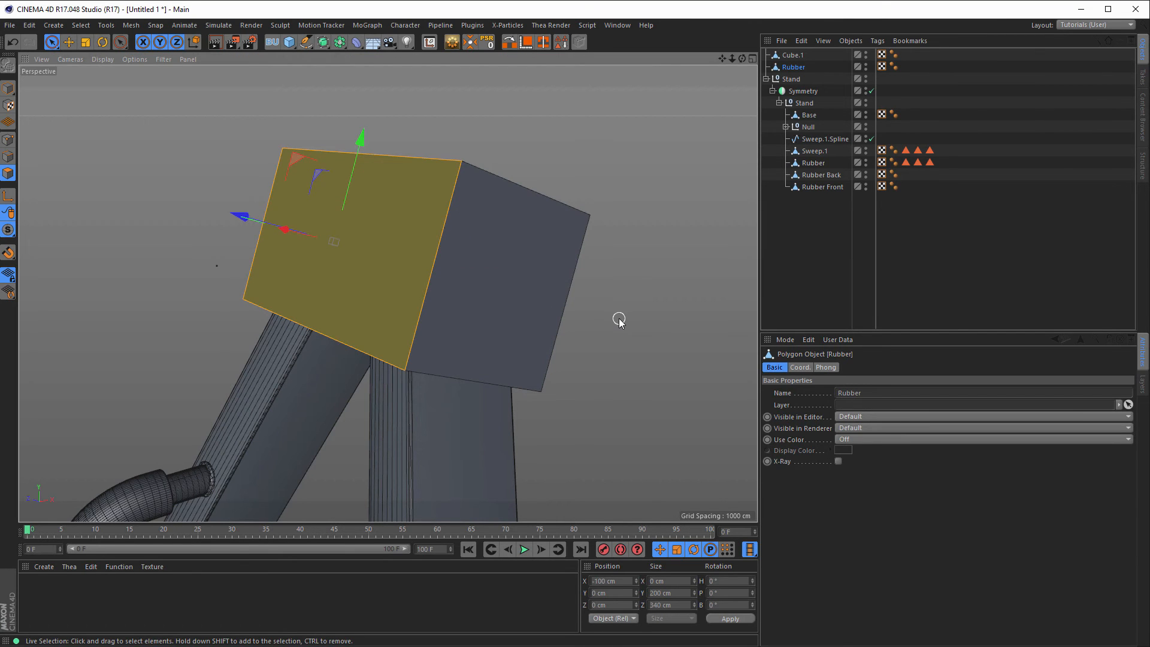
pyautogui.press('d')
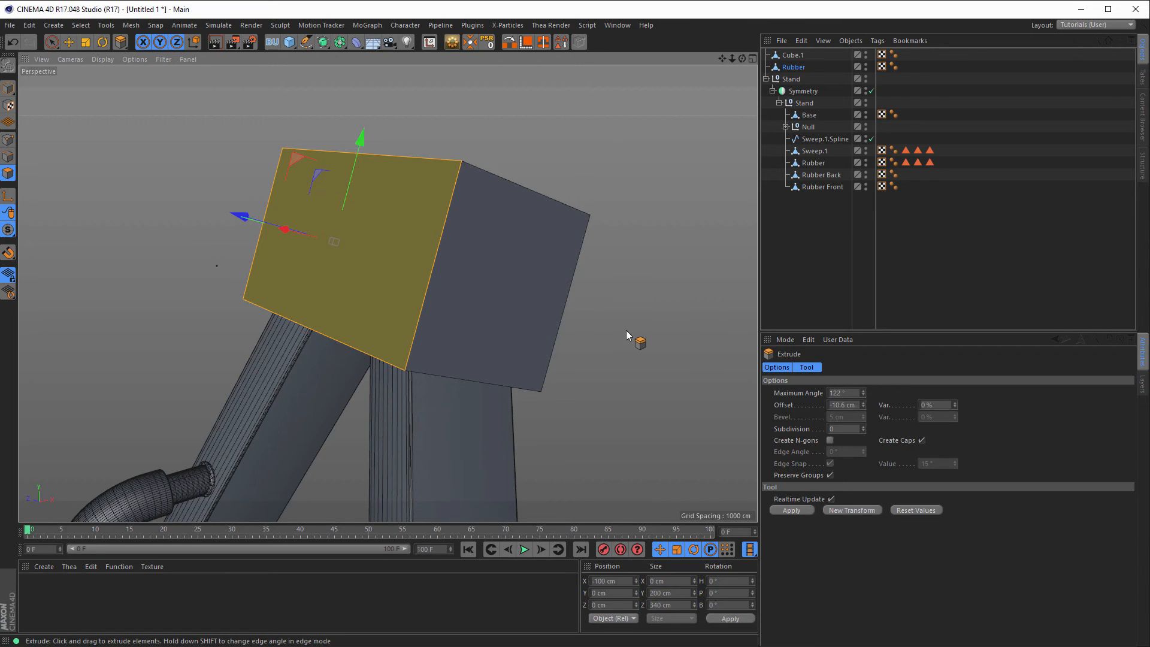
pyautogui.moveTo(626, 330); pyautogui.dragTo(660, 330)
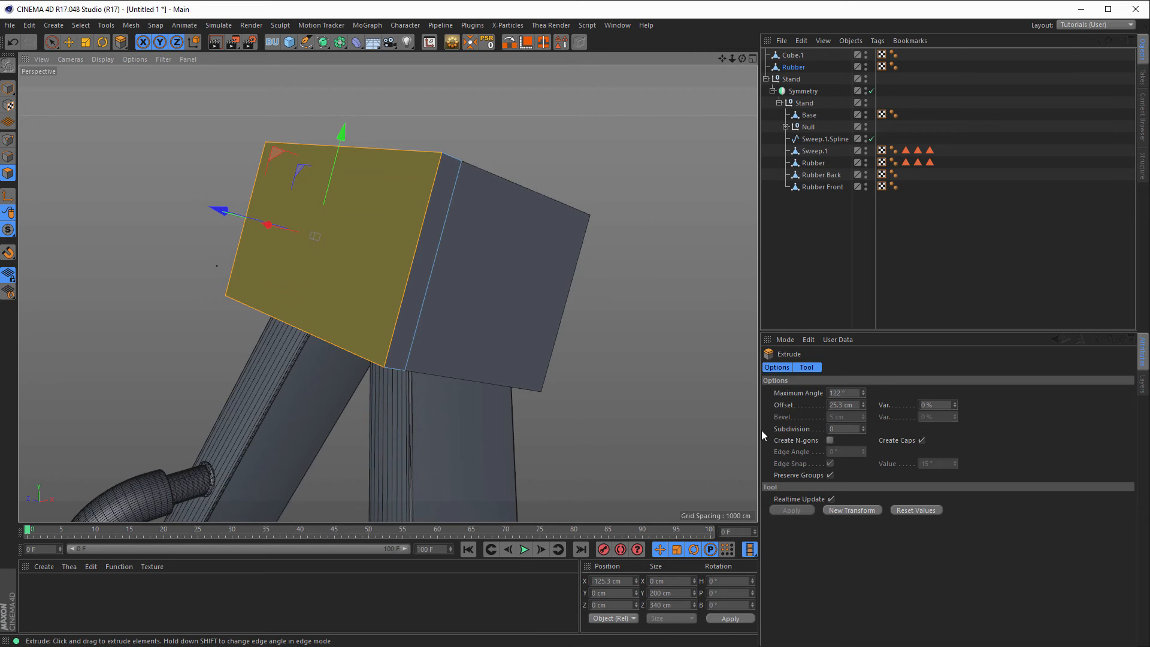
pyautogui.doubleClick(839, 406)
pyautogui.write('2500')
pyautogui.press('Return')
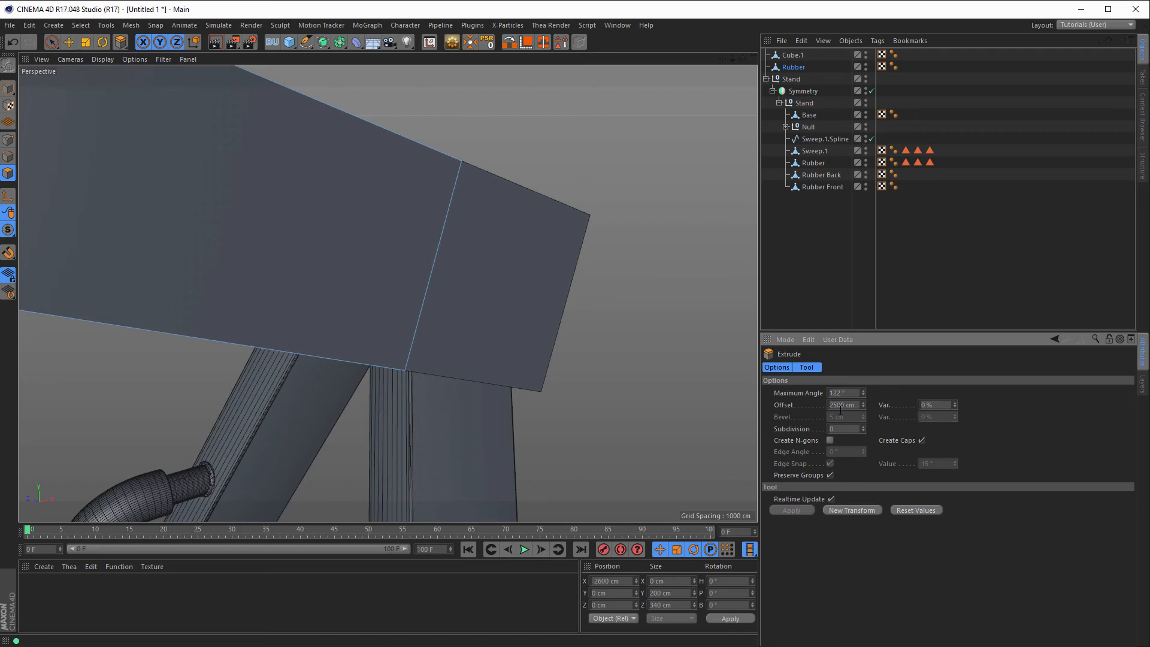
pyautogui.moveTo(860, 405); pyautogui.dragTo(749, 432)
pyautogui.write('25')
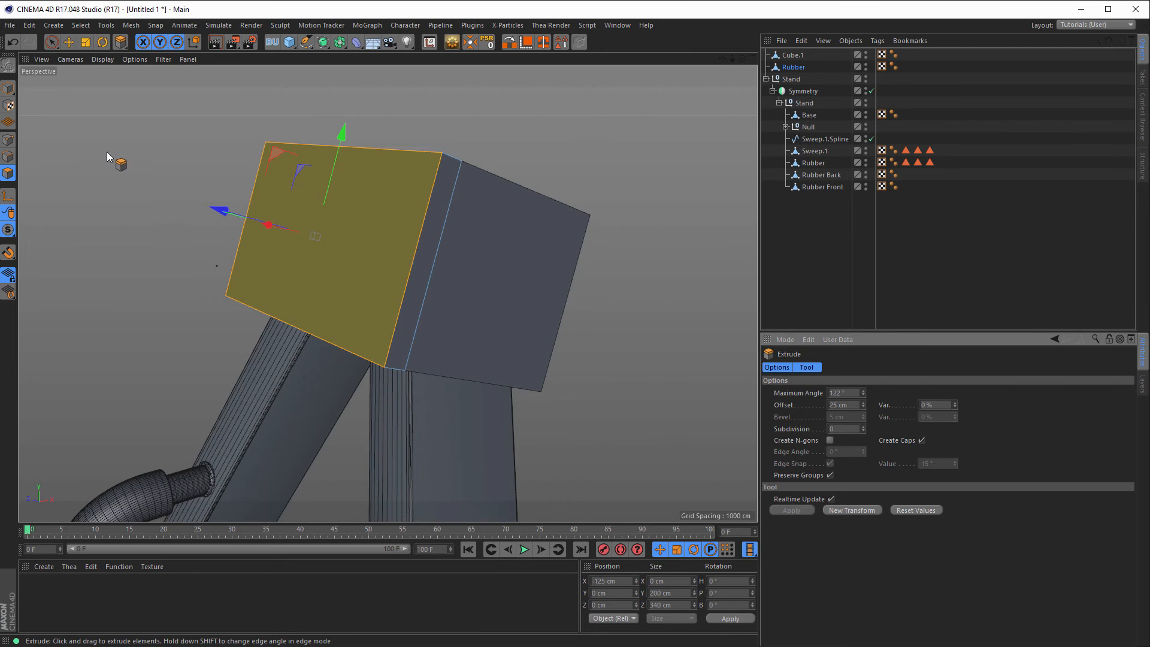
pyautogui.press('space')
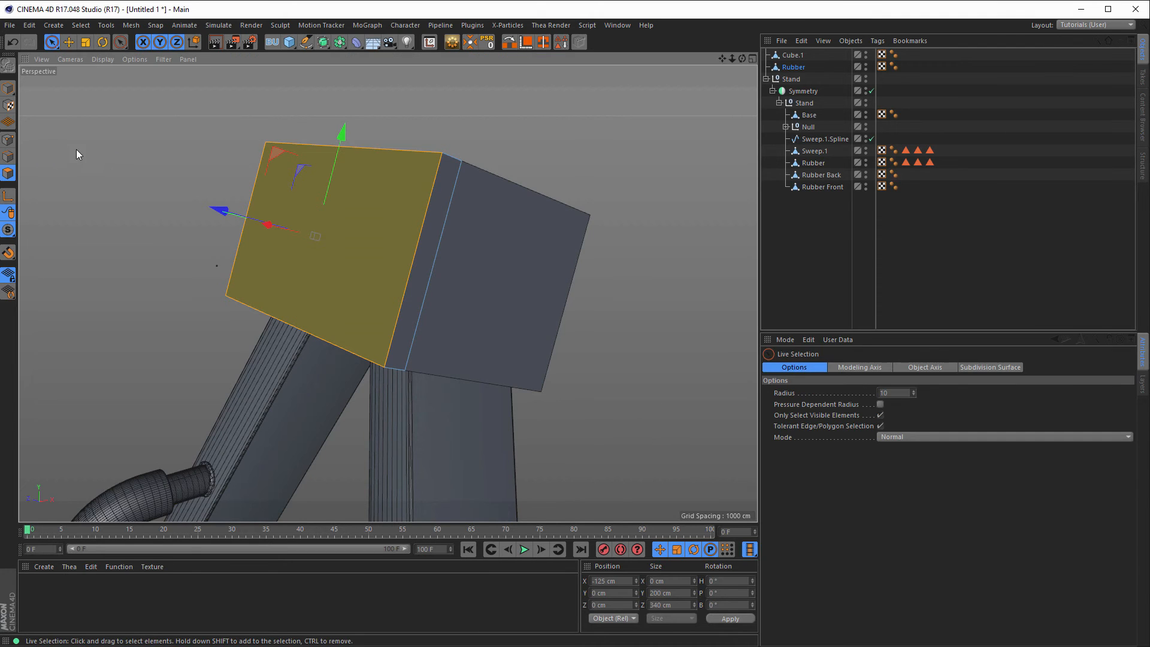
pyautogui.click(84, 168)
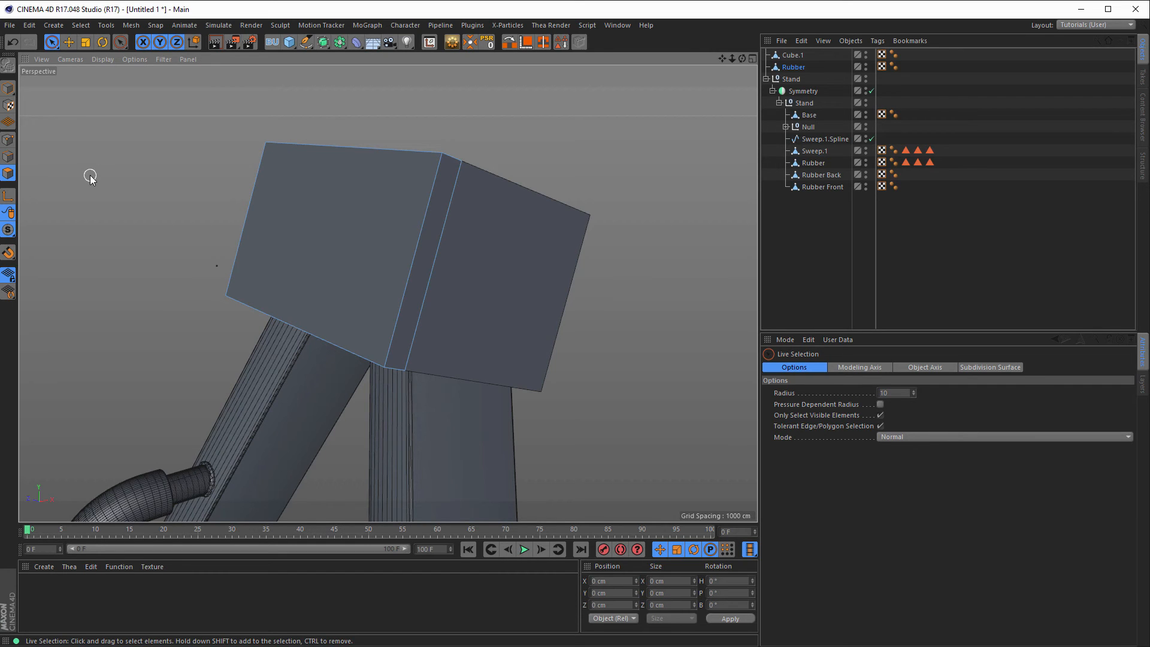
# Slice the Rubber slab with 21 Knife plane cuts along the local X-Y plane, with Restrict to Selection off
pyautogui.press('k')
pyautogui.press('l')
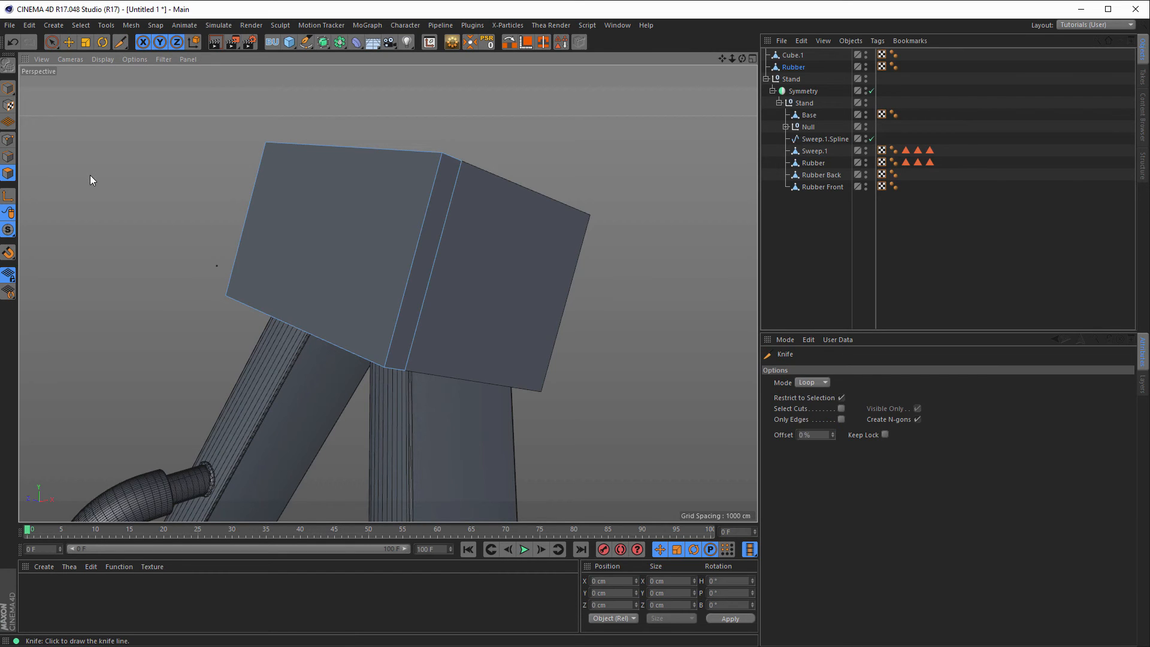
pyautogui.click(814, 382)
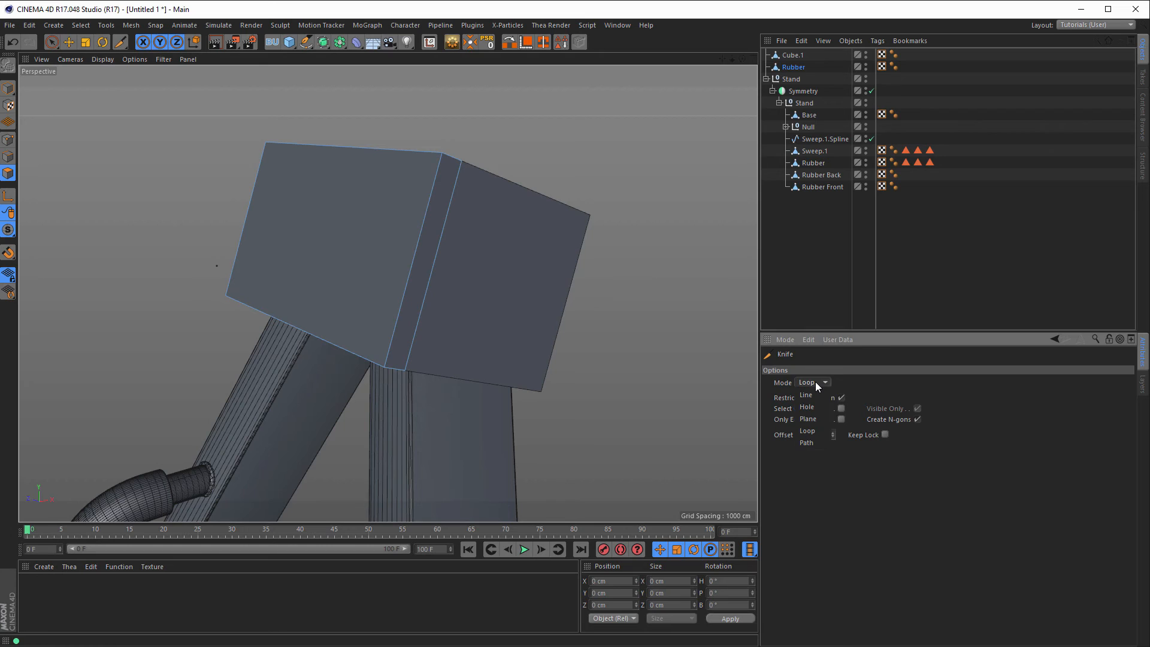
pyautogui.click(812, 422)
pyautogui.click(803, 458)
pyautogui.click(818, 469)
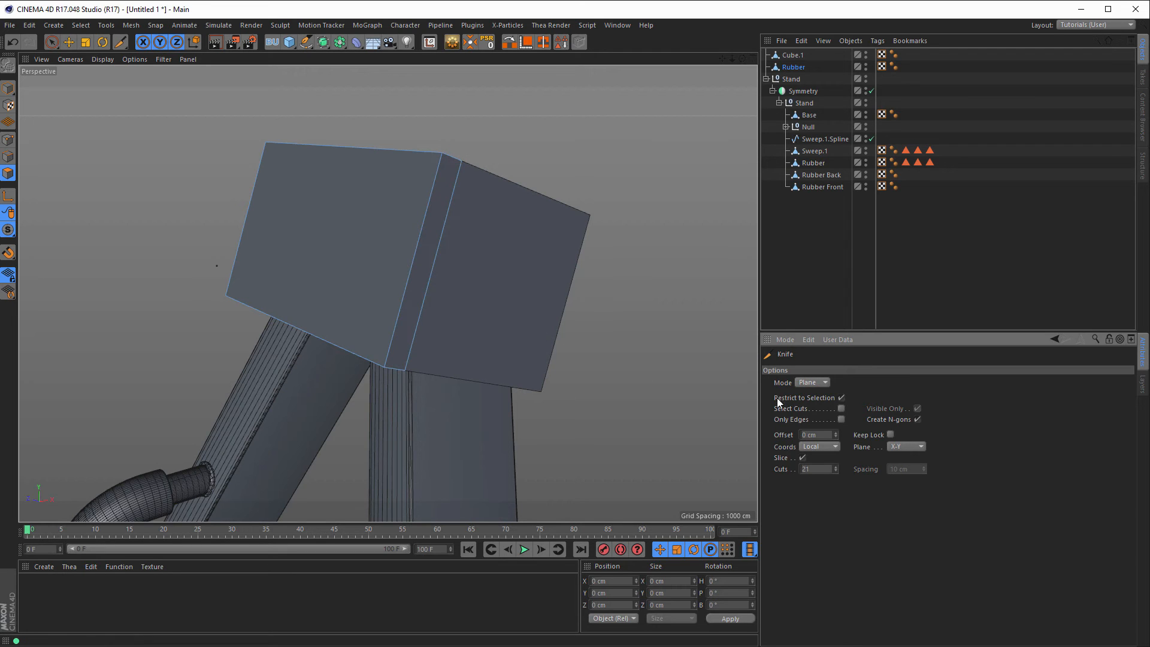
pyautogui.click(803, 458)
pyautogui.keyDown('alt'); pyautogui.moveTo(389, 289); pyautogui.dragTo(318, 272); pyautogui.keyUp('alt')
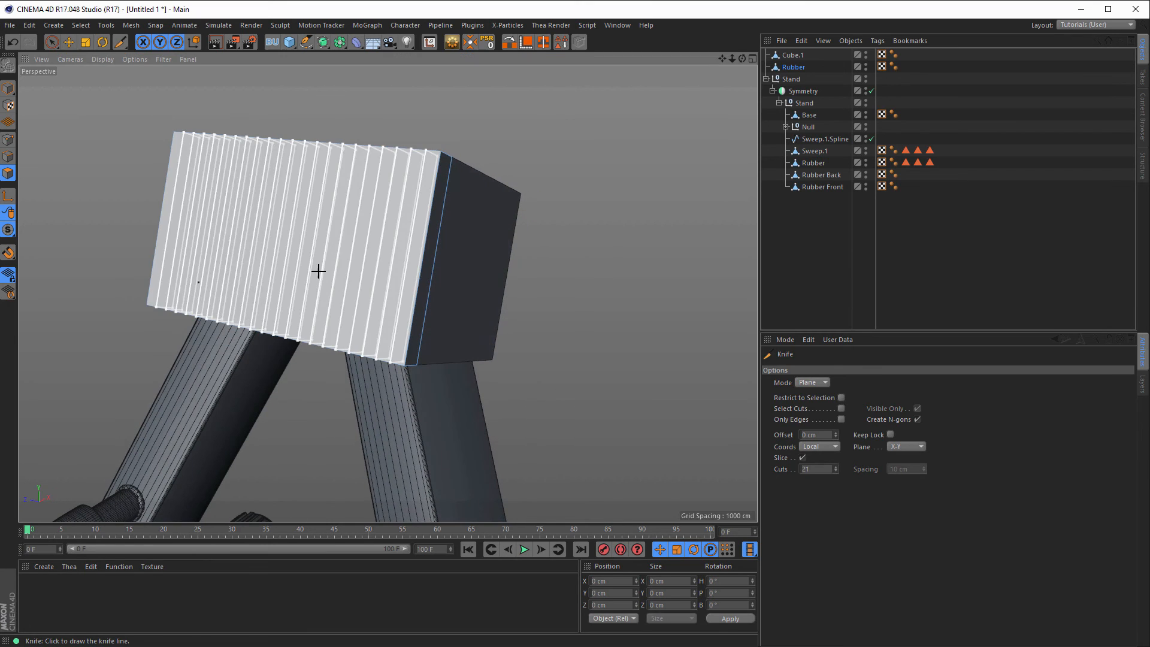
pyautogui.click(318, 272)
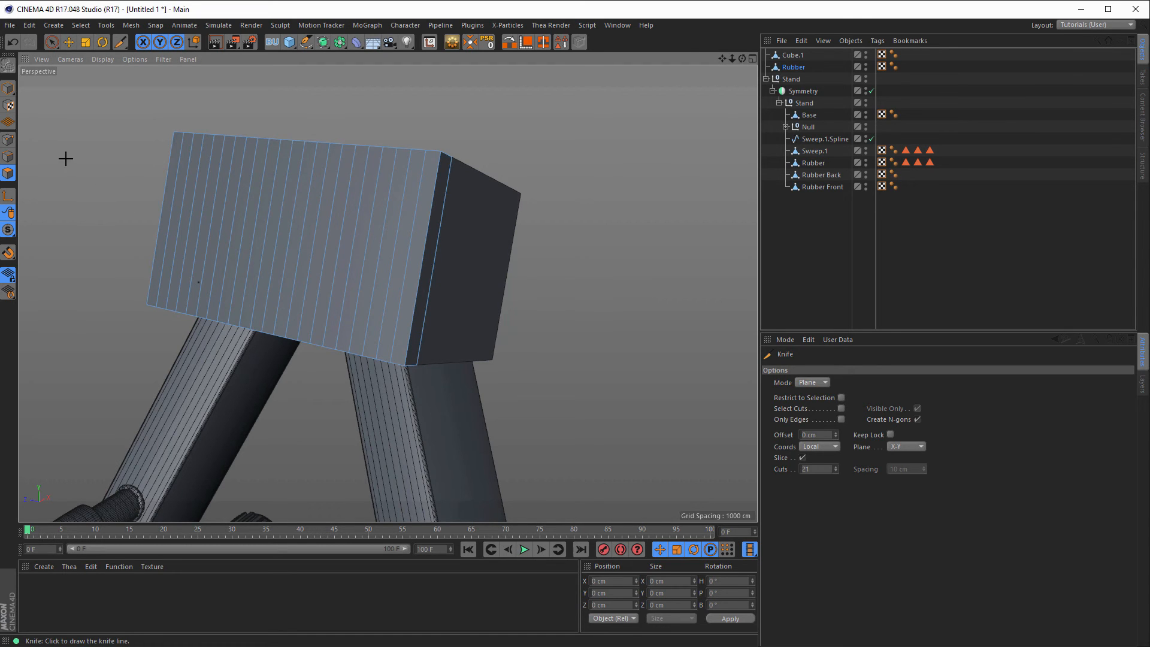
# Select every second vertical edge across the Rubber slab's outer face, 11 in total, move them outward about 18 cm, and deselect them
pyautogui.click(8, 158)
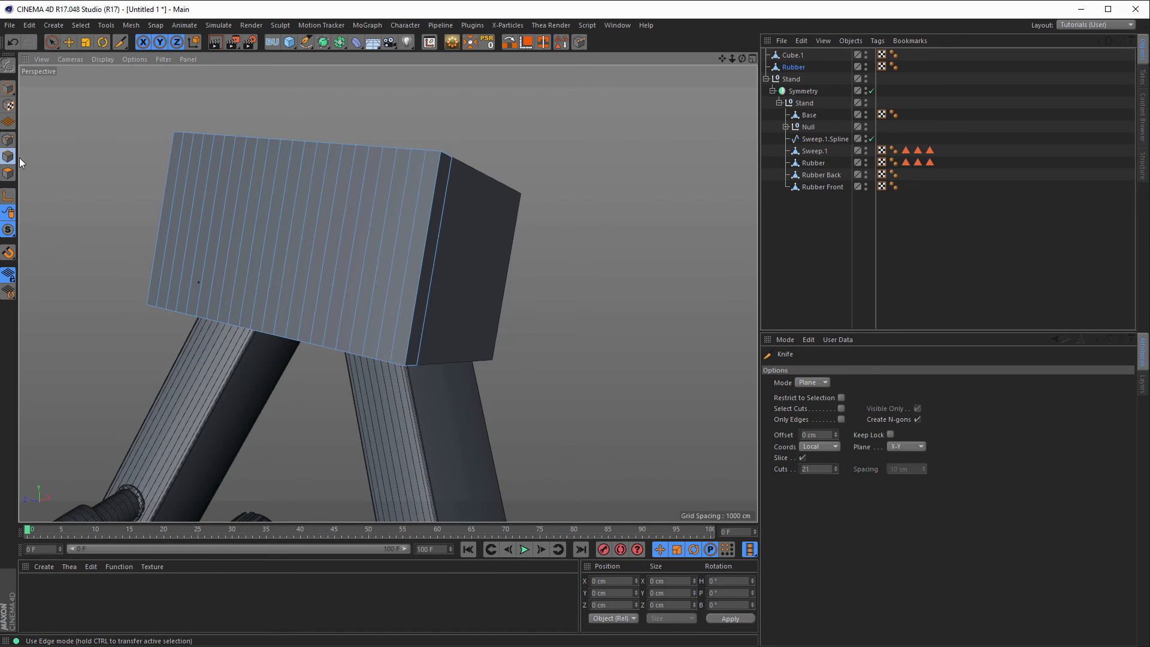
pyautogui.click(51, 42)
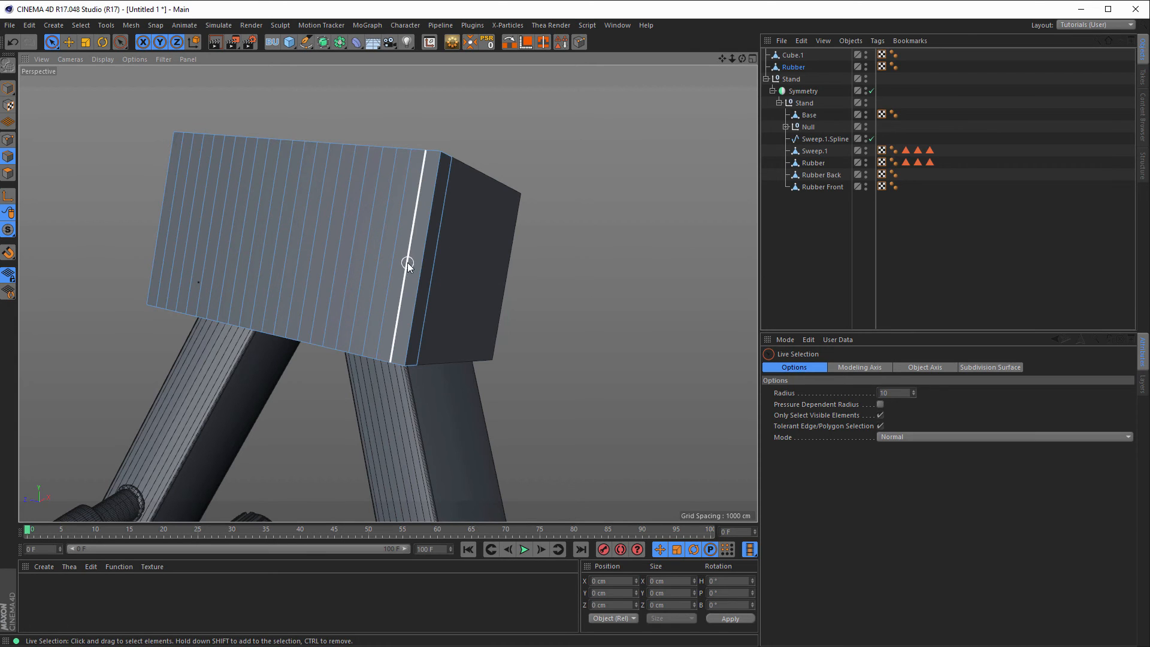
pyautogui.click(168, 233)
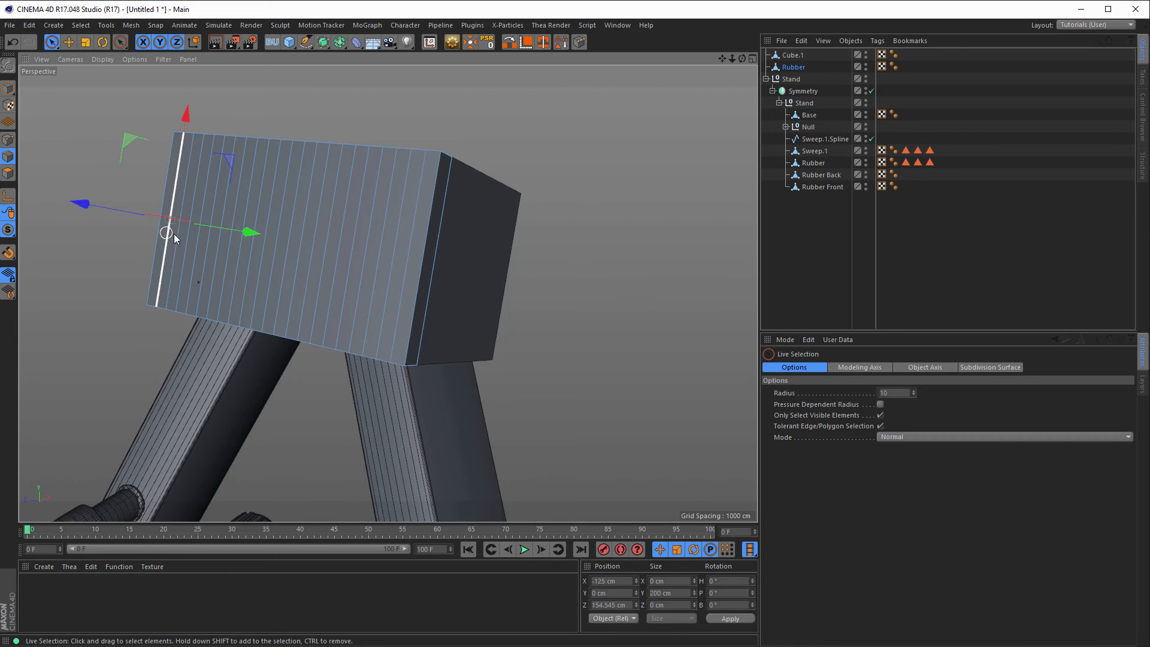
pyautogui.keyDown('shift'); pyautogui.click(190, 235); pyautogui.keyUp('shift')
pyautogui.keyDown('shift'); pyautogui.click(209, 244); pyautogui.keyUp('shift')
pyautogui.keyDown('shift'); pyautogui.click(230, 249); pyautogui.keyUp('shift')
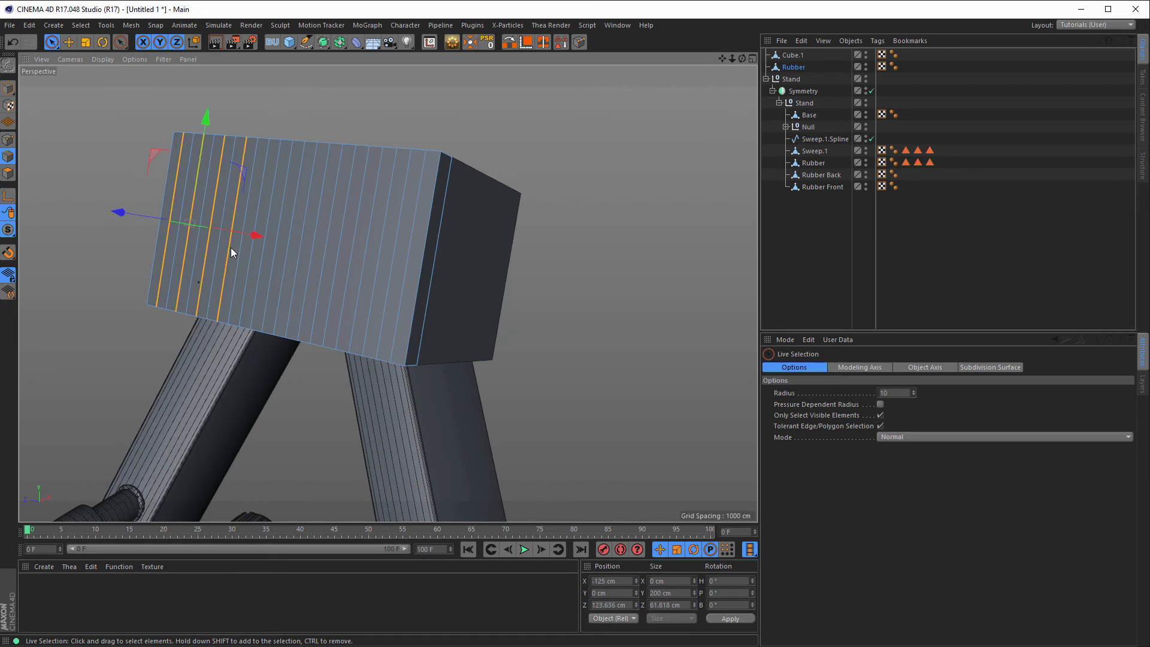
pyautogui.keyDown('shift'); pyautogui.click(252, 265); pyautogui.keyUp('shift')
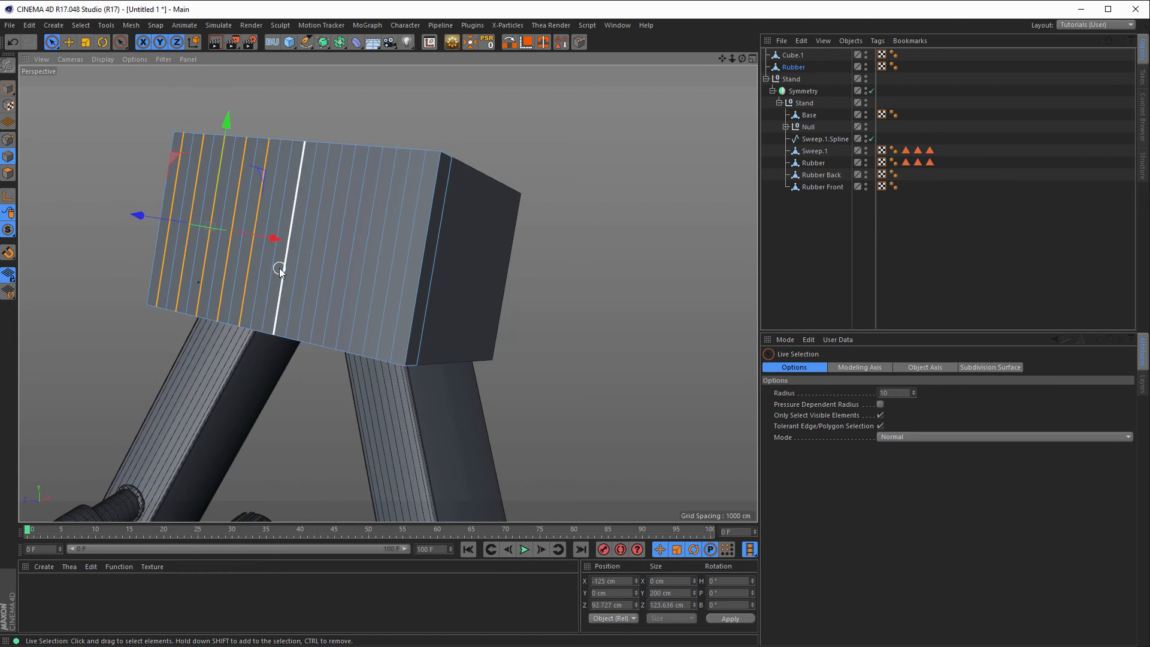
pyautogui.keyDown('shift'); pyautogui.click(271, 273); pyautogui.keyUp('shift')
pyautogui.keyDown('shift'); pyautogui.click(294, 275); pyautogui.keyUp('shift')
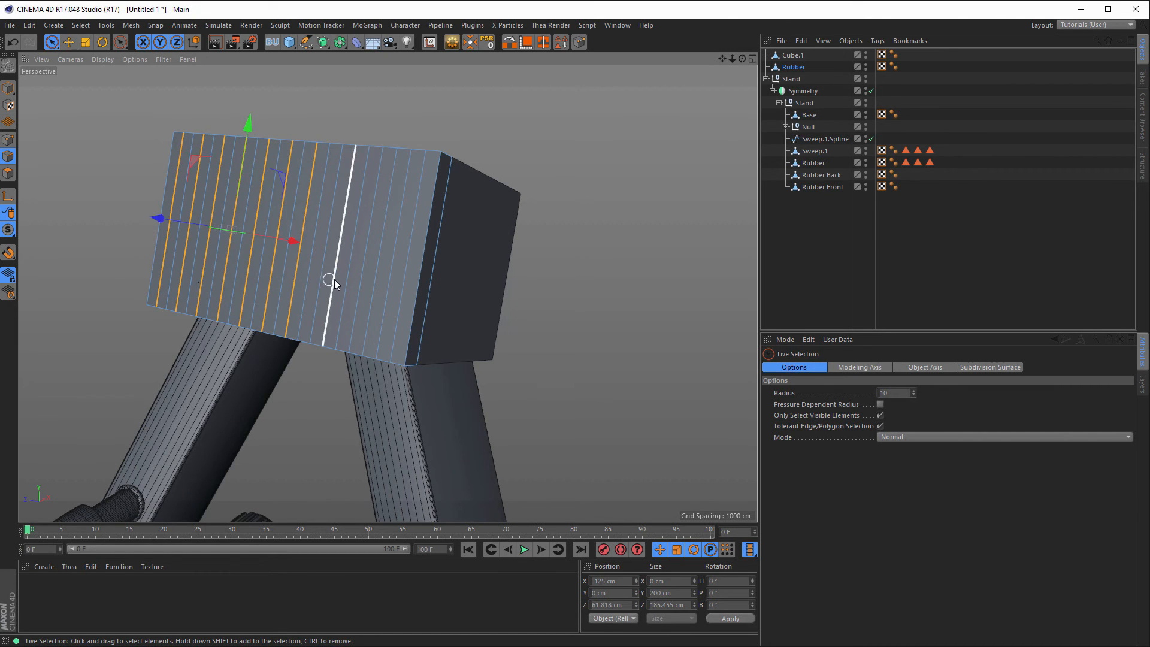
pyautogui.keyDown('shift'); pyautogui.click(323, 279); pyautogui.keyUp('shift')
pyautogui.keyDown('shift'); pyautogui.click(345, 278); pyautogui.keyUp('shift')
pyautogui.keyDown('shift'); pyautogui.click(371, 284); pyautogui.keyUp('shift')
pyautogui.keyDown('shift'); pyautogui.click(395, 289); pyautogui.keyUp('shift')
pyautogui.keyDown('alt'); pyautogui.moveTo(629, 314); pyautogui.dragTo(507, 278); pyautogui.keyUp('alt')
pyautogui.keyDown('alt'); pyautogui.moveTo(429, 266); pyautogui.dragTo(354, 248); pyautogui.keyUp('alt')
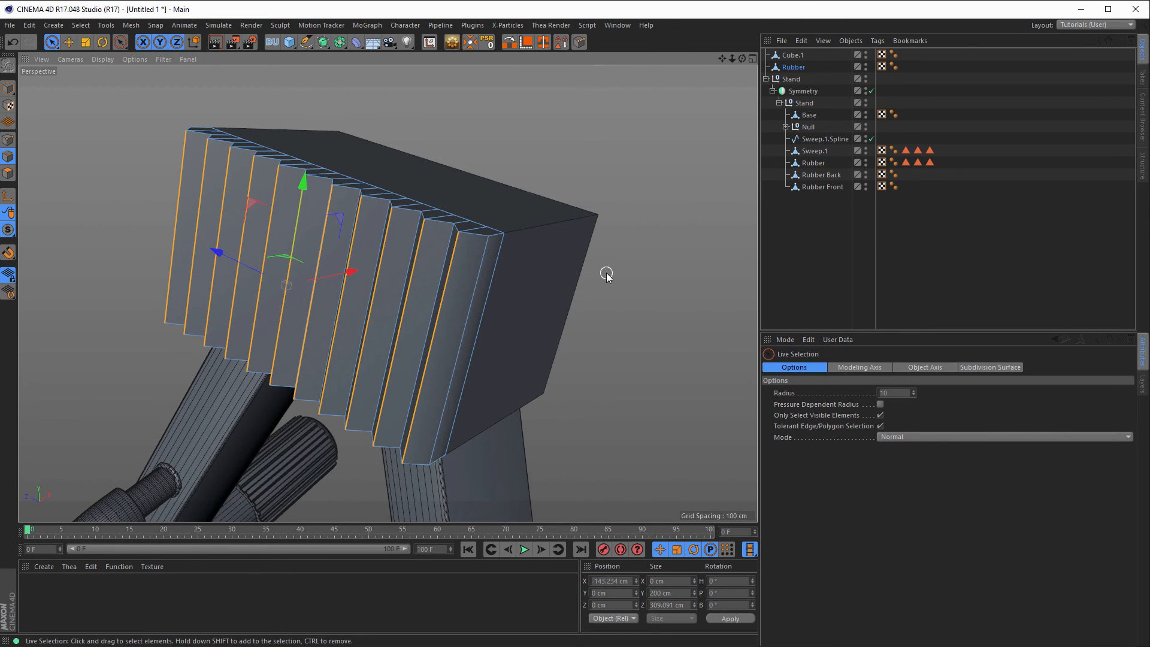
pyautogui.click(604, 230)
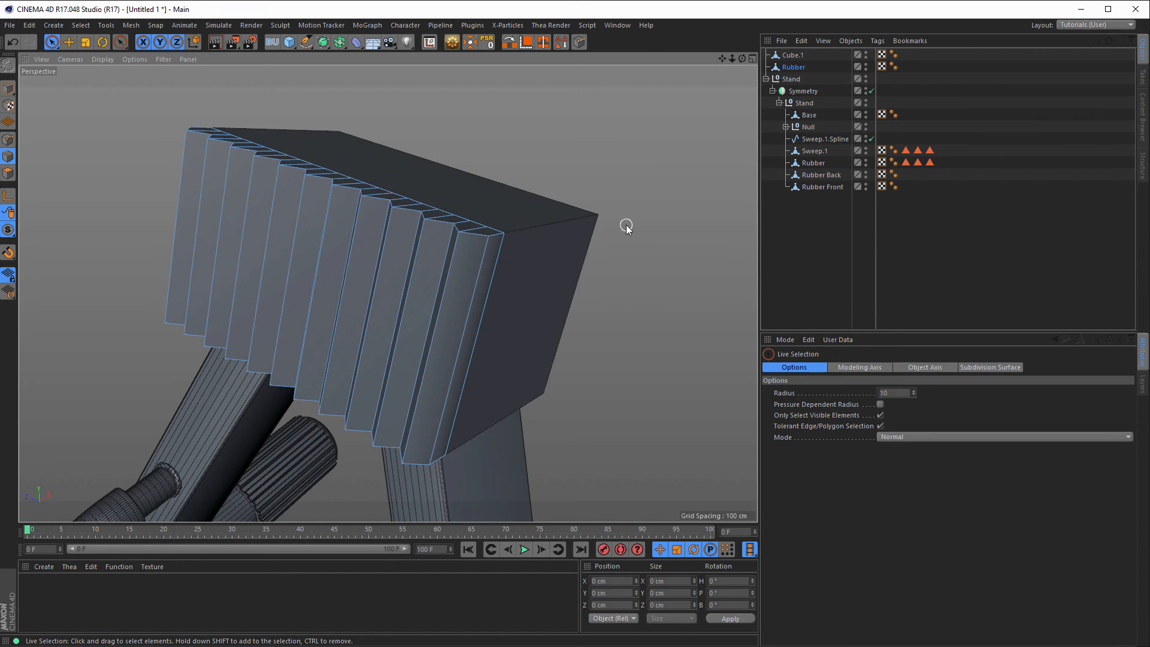
# Select all sharp edges of the ribbed Rubber pad with Phong Break Selection at a phong angle of about 33.1°
pyautogui.press('v')
pyautogui.moveTo(653, 217)
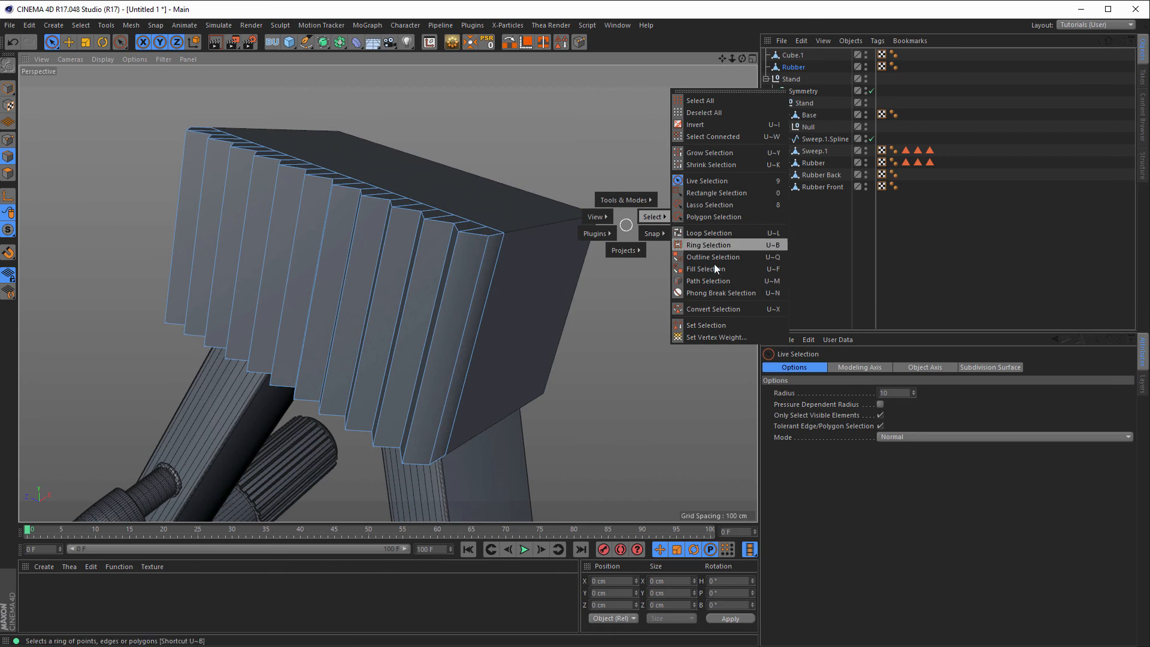
pyautogui.click(712, 290)
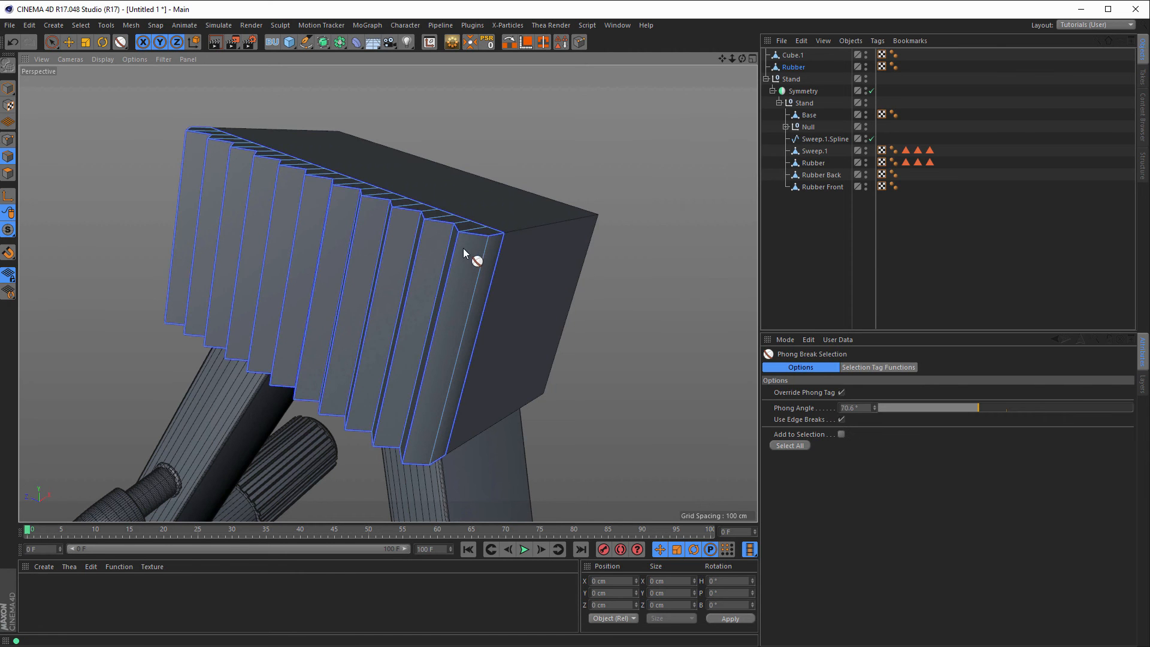
pyautogui.scroll(5, 467, 251)
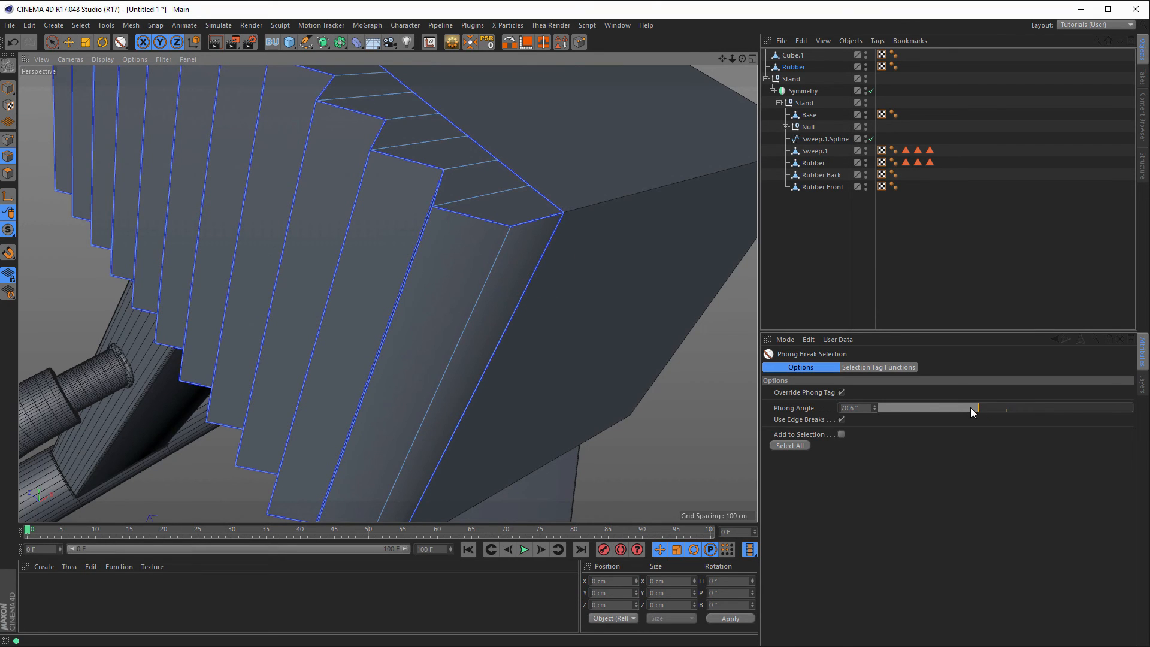
pyautogui.moveTo(971, 408); pyautogui.dragTo(961, 411)
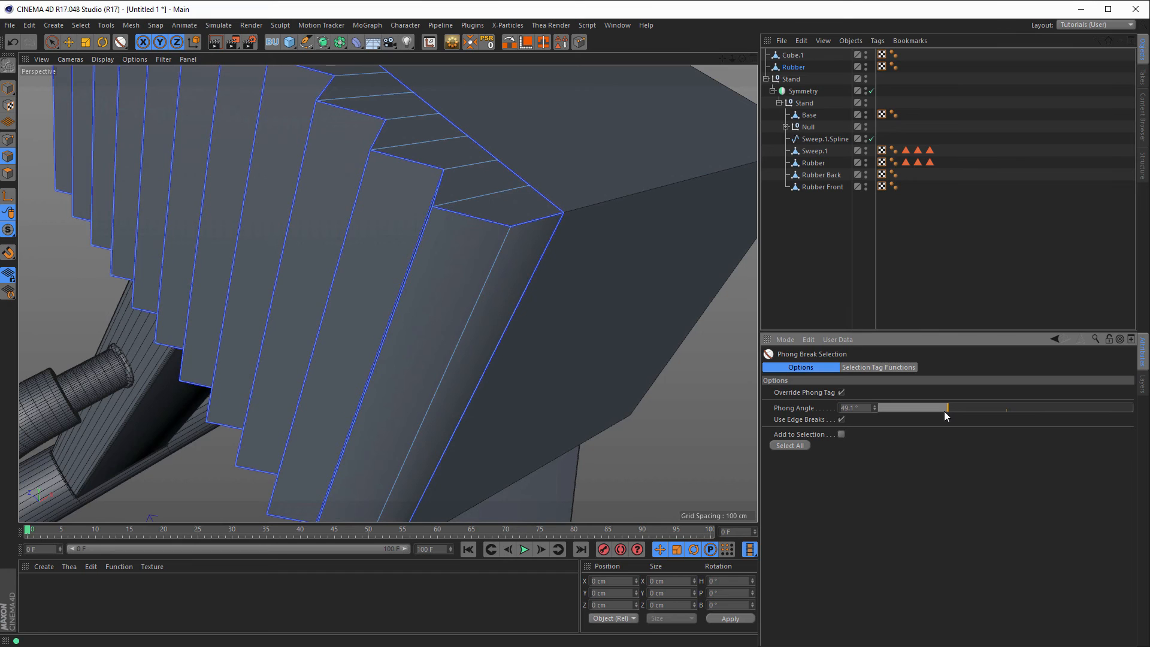
pyautogui.moveTo(939, 412); pyautogui.dragTo(927, 409)
pyautogui.keyDown('alt'); pyautogui.moveTo(368, 231); pyautogui.dragTo(182, 205); pyautogui.keyUp('alt')
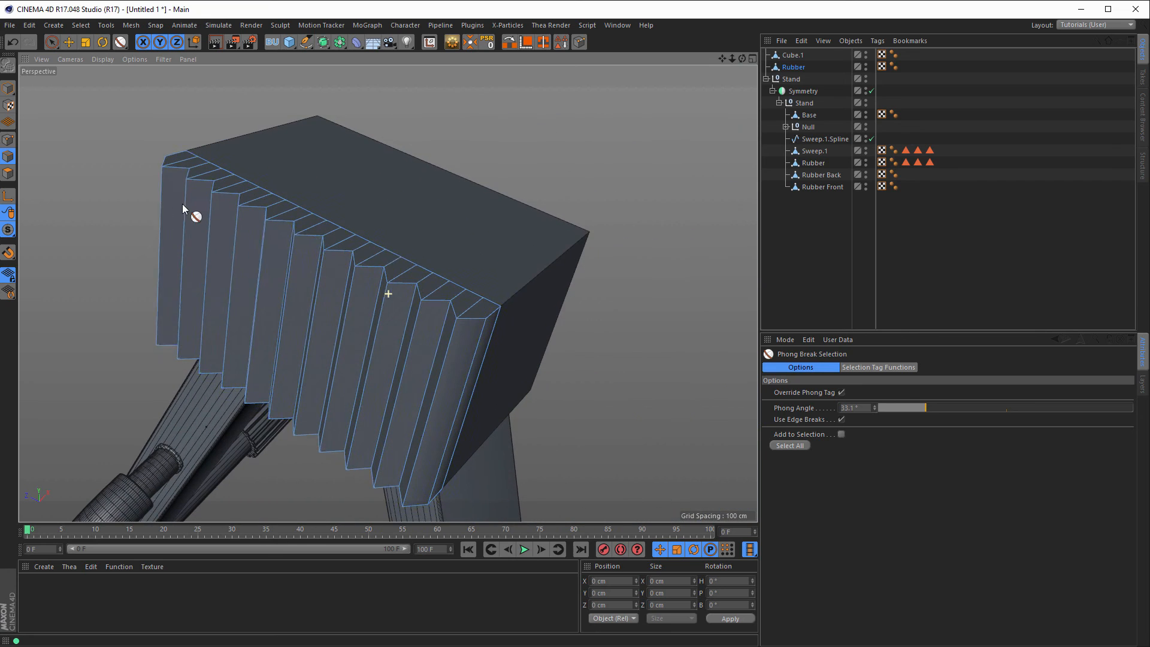
pyautogui.click(803, 445)
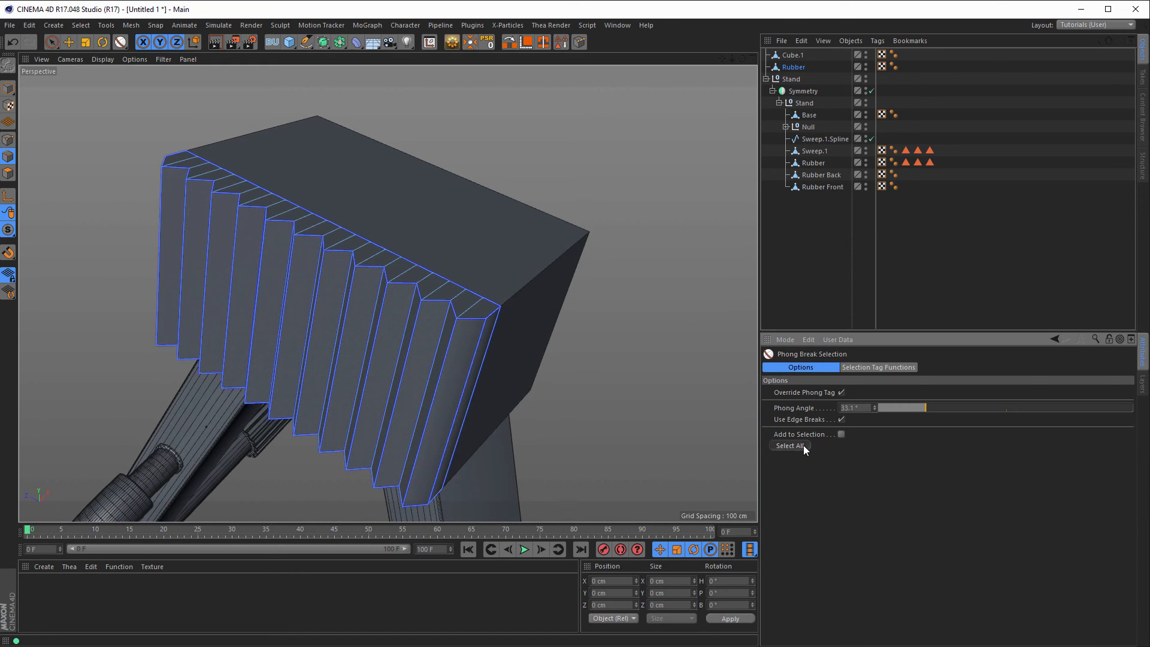
pyautogui.click(51, 45)
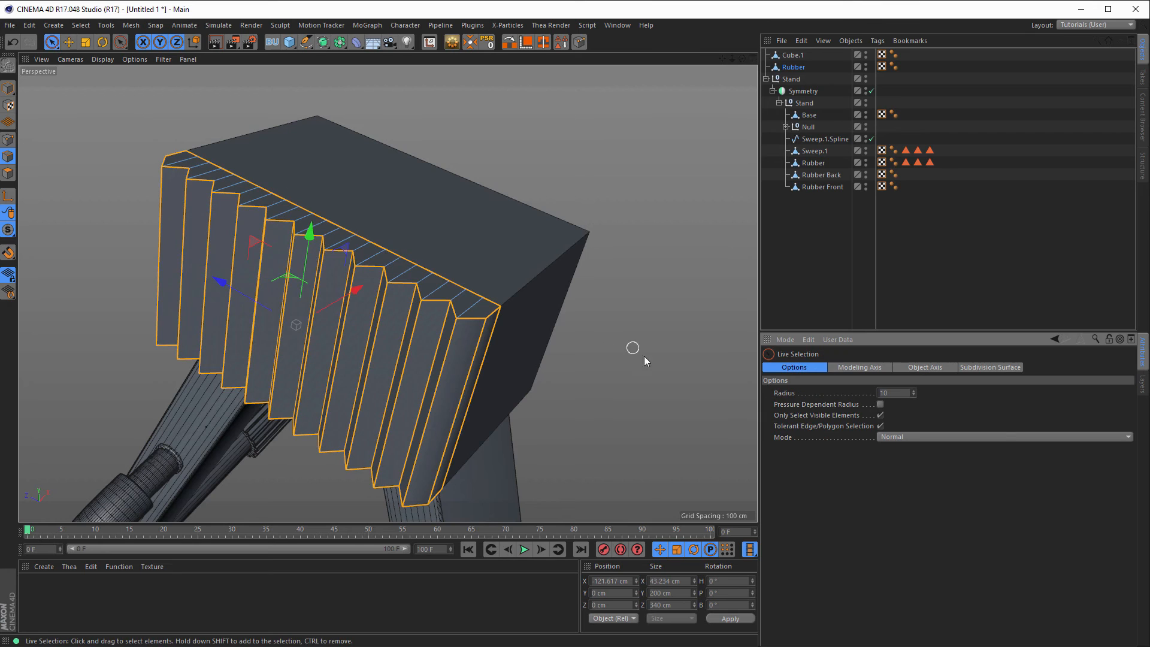
# Bevel the selected Rubber pad edges with a fixed-distance offset of 2.5 cm
pyautogui.press('m')
pyautogui.press('s')
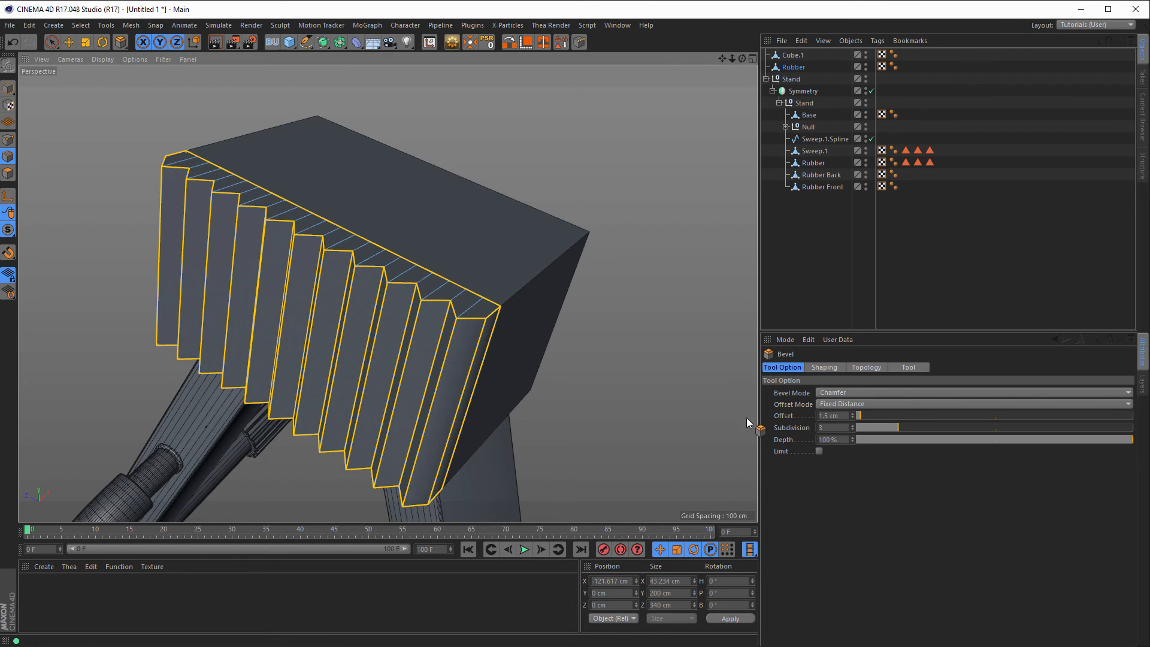
pyautogui.click(847, 415)
pyautogui.write('2,5')
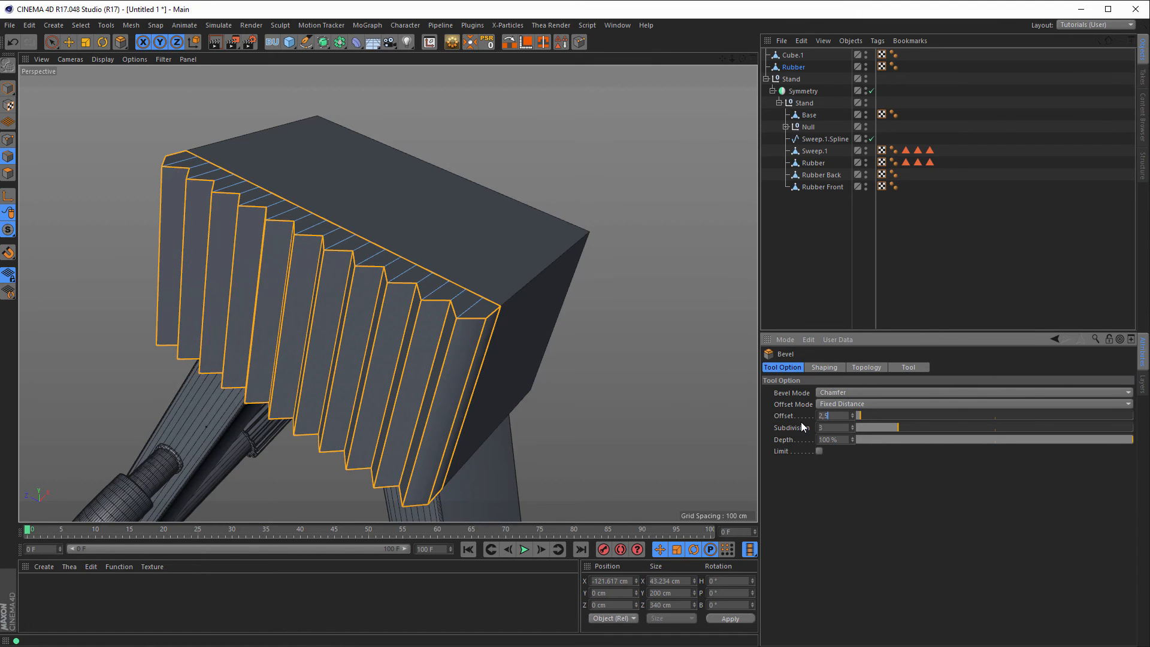
pyautogui.press('Return')
pyautogui.scroll(5, 548, 313)
pyautogui.keyDown('alt'); pyautogui.moveTo(578, 306); pyautogui.dragTo(521, 200); pyautogui.keyUp('alt')
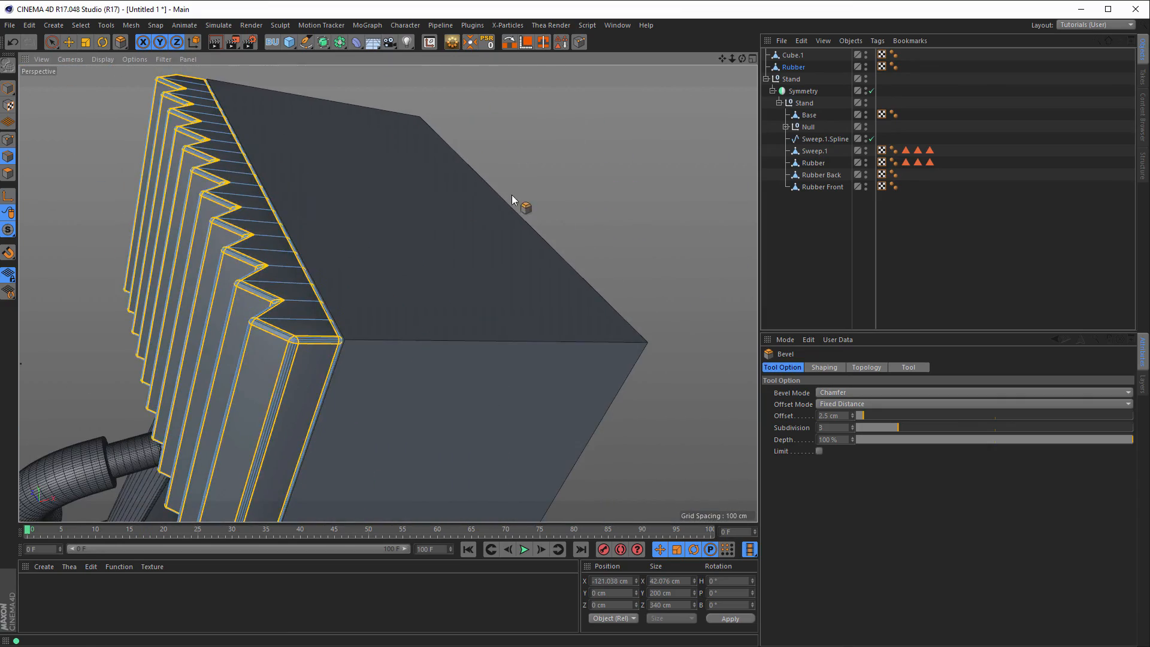
# Select all edges of Cube.1 and bevel them with a 2.5 cm offset
pyautogui.click(792, 55)
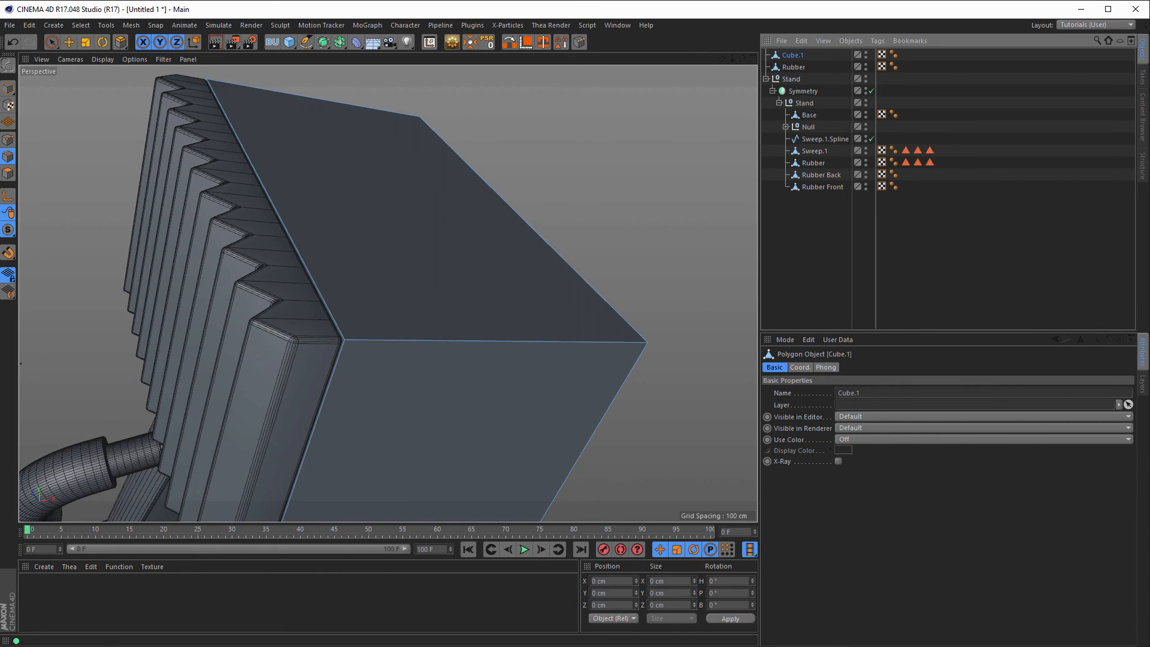
pyautogui.click(23, 151)
pyautogui.press('space')
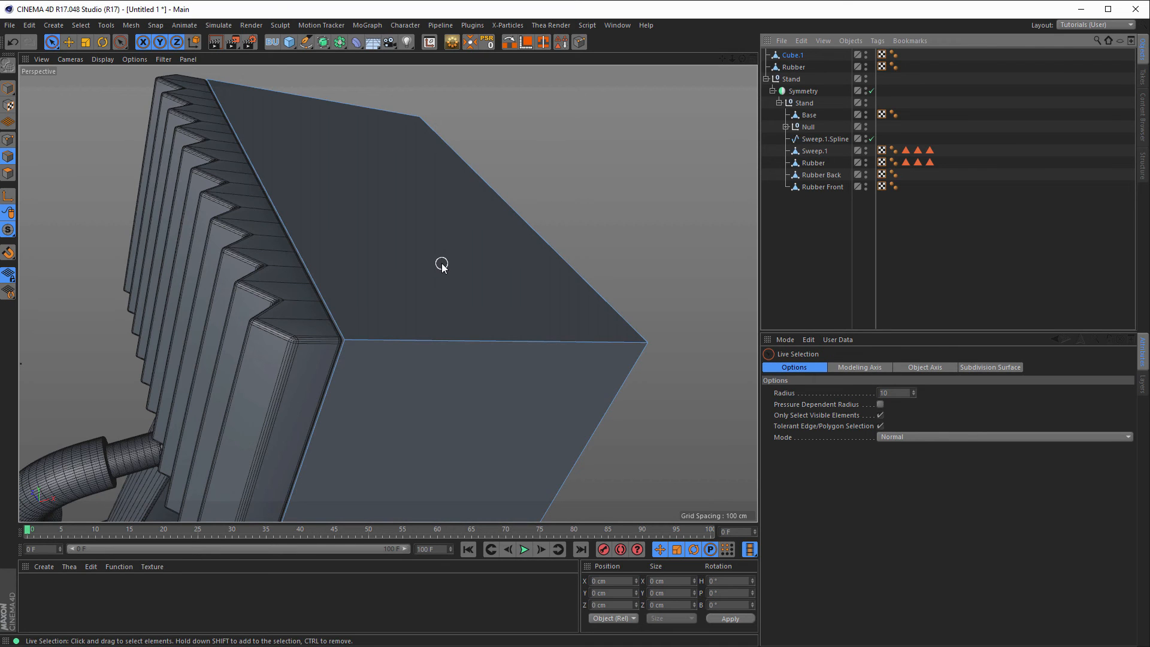
pyautogui.hotkey('ctrl', 'a')
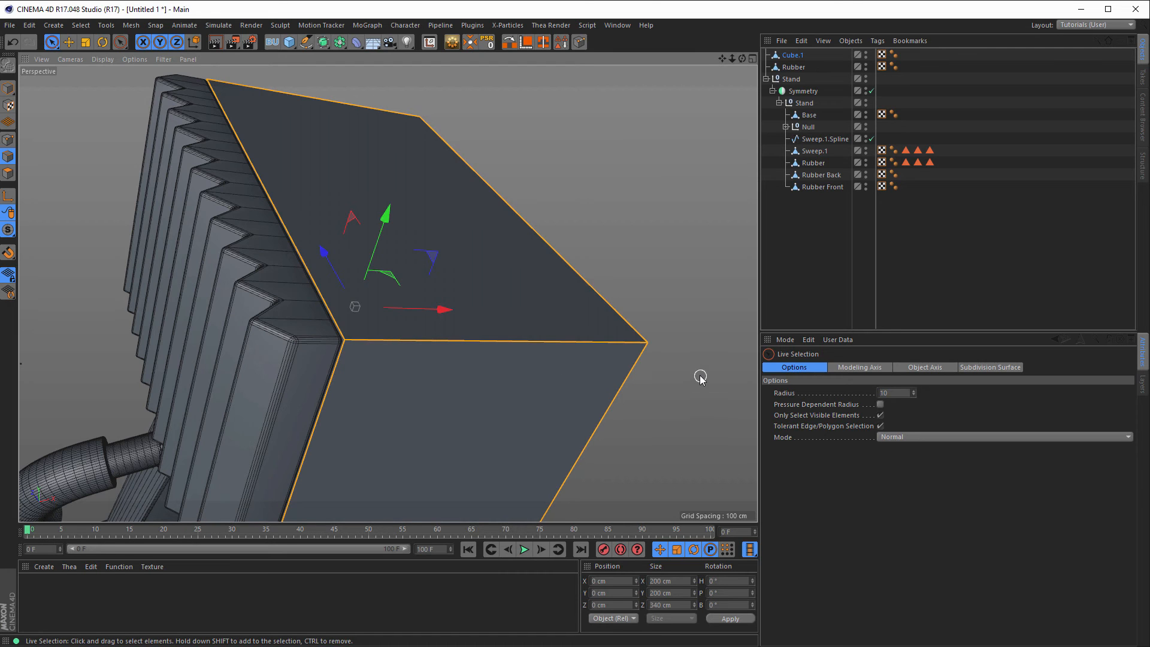
pyautogui.press('m')
pyautogui.press('s')
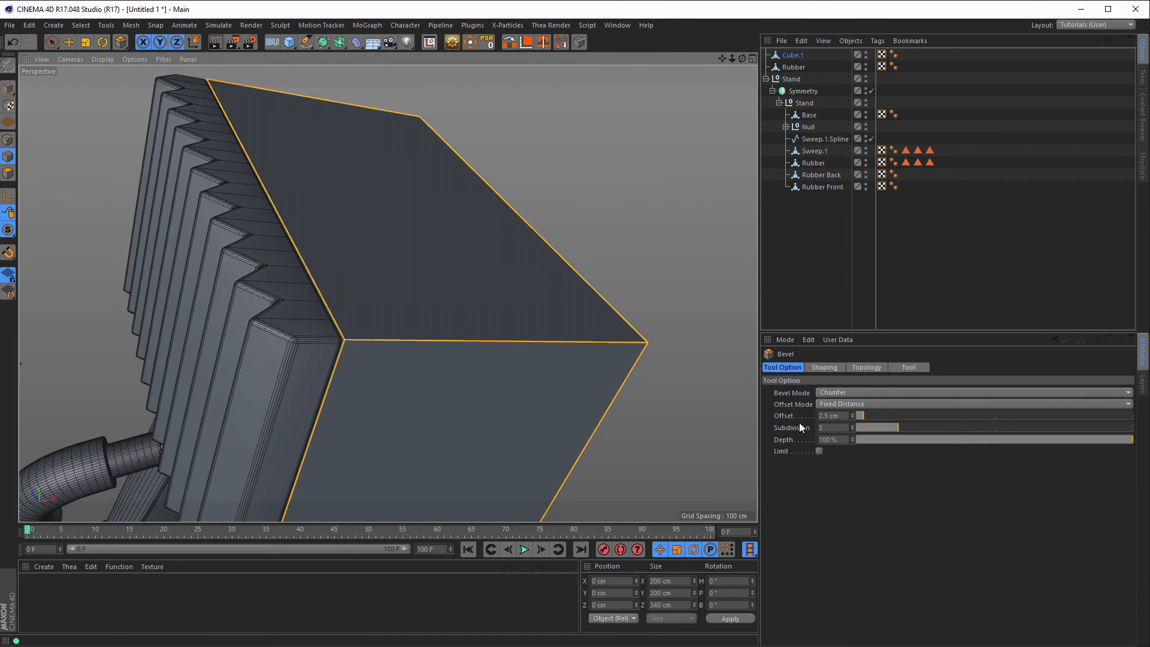
pyautogui.click(844, 415)
pyautogui.press('Return')
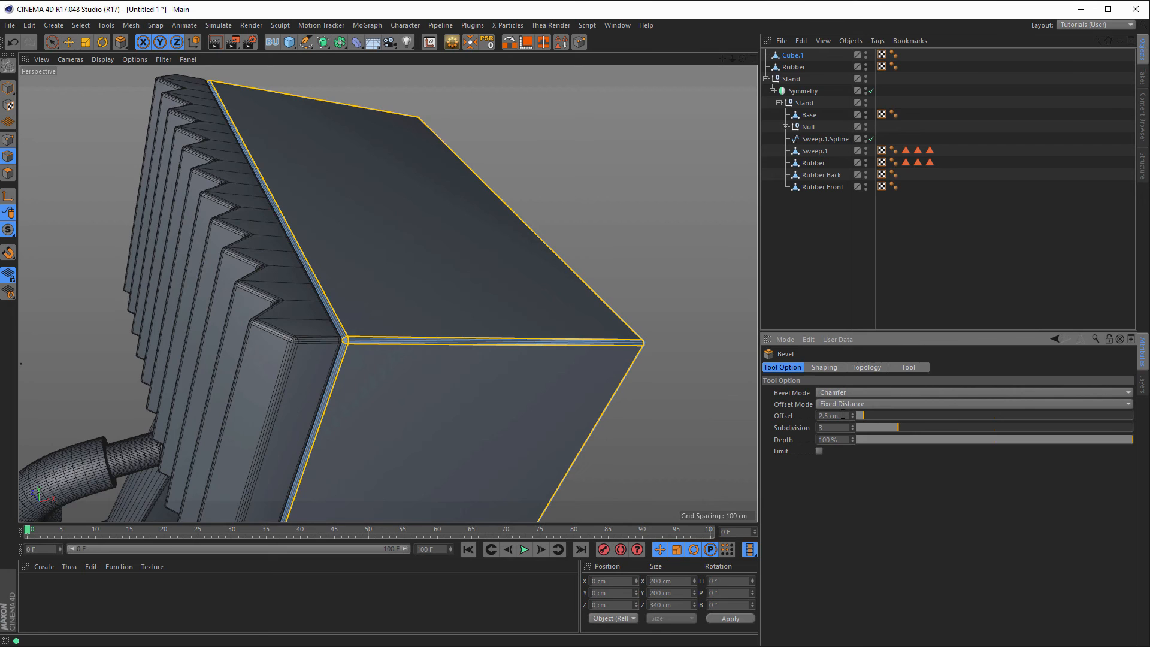
# Render a preview of the beveled block and ribbed pad, and inspect the whole stand from several angles
pyautogui.keyDown('alt'); pyautogui.moveTo(534, 365); pyautogui.dragTo(416, 389, button='right'); pyautogui.keyUp('alt')
pyautogui.keyDown('alt'); pyautogui.moveTo(408, 347); pyautogui.dragTo(389, 289, button='middle'); pyautogui.keyUp('alt')
pyautogui.keyDown('alt'); pyautogui.moveTo(390, 289); pyautogui.dragTo(386, 315); pyautogui.keyUp('alt')
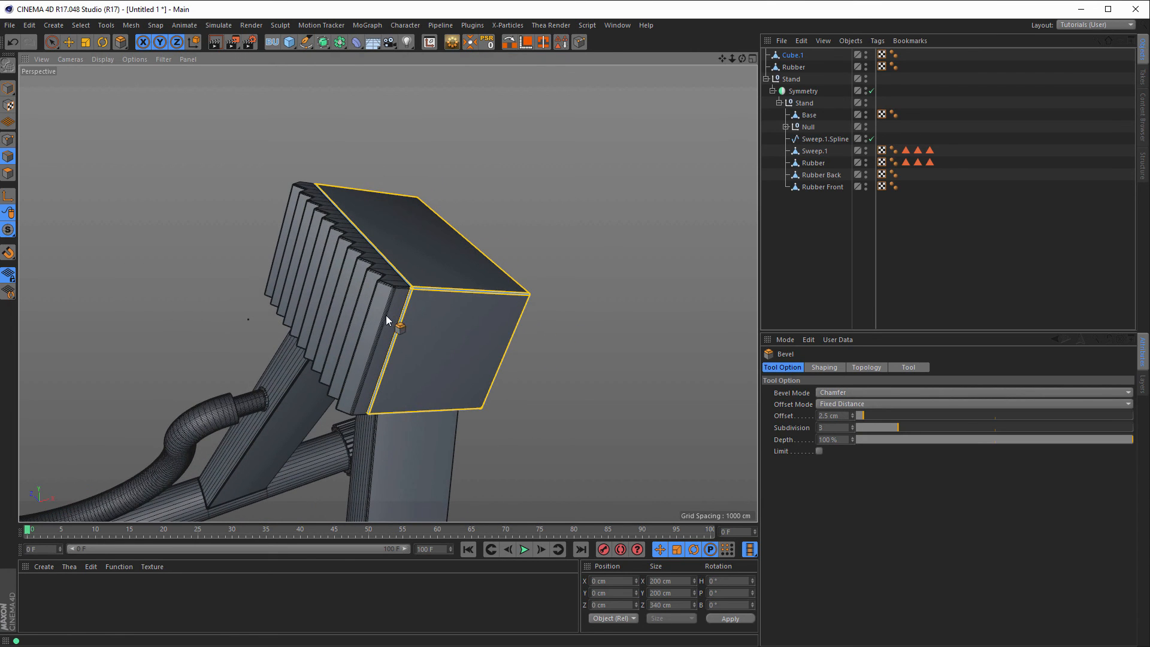
pyautogui.hotkey('ctrl', 'r')
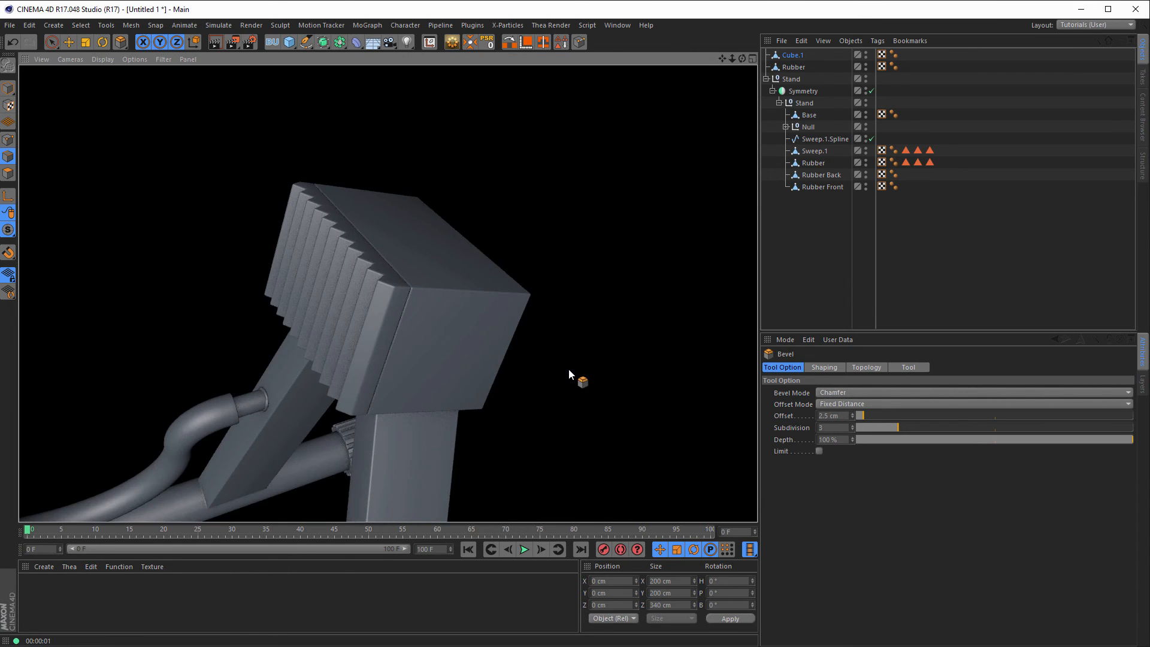
pyautogui.keyDown('alt'); pyautogui.moveTo(549, 370); pyautogui.dragTo(380, 387, button='right'); pyautogui.keyUp('alt')
pyautogui.keyDown('alt'); pyautogui.moveTo(380, 387); pyautogui.dragTo(434, 278); pyautogui.keyUp('alt')
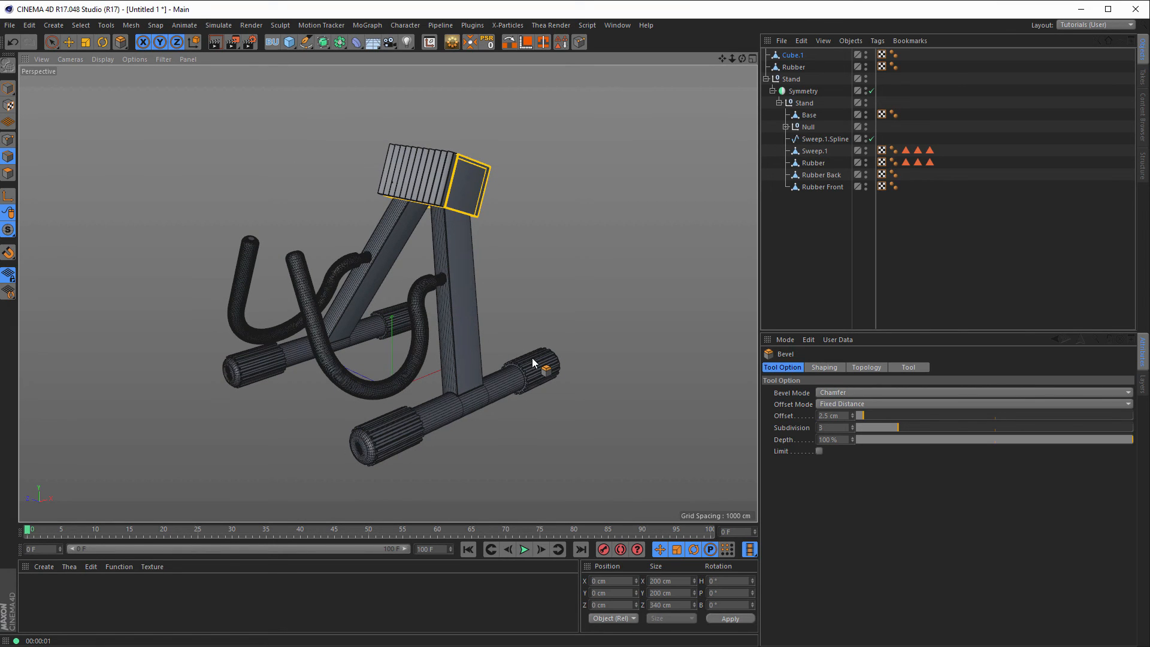
pyautogui.keyDown('alt'); pyautogui.moveTo(448, 253); pyautogui.dragTo(455, 206); pyautogui.keyUp('alt')
pyautogui.moveTo(456, 205)
pyautogui.keyDown('alt'); pyautogui.mouseDown(button='middle')
pyautogui.moveTo(469, 200)
pyautogui.moveTo(454, 199)
pyautogui.mouseUp(button='middle'); pyautogui.keyUp('alt')
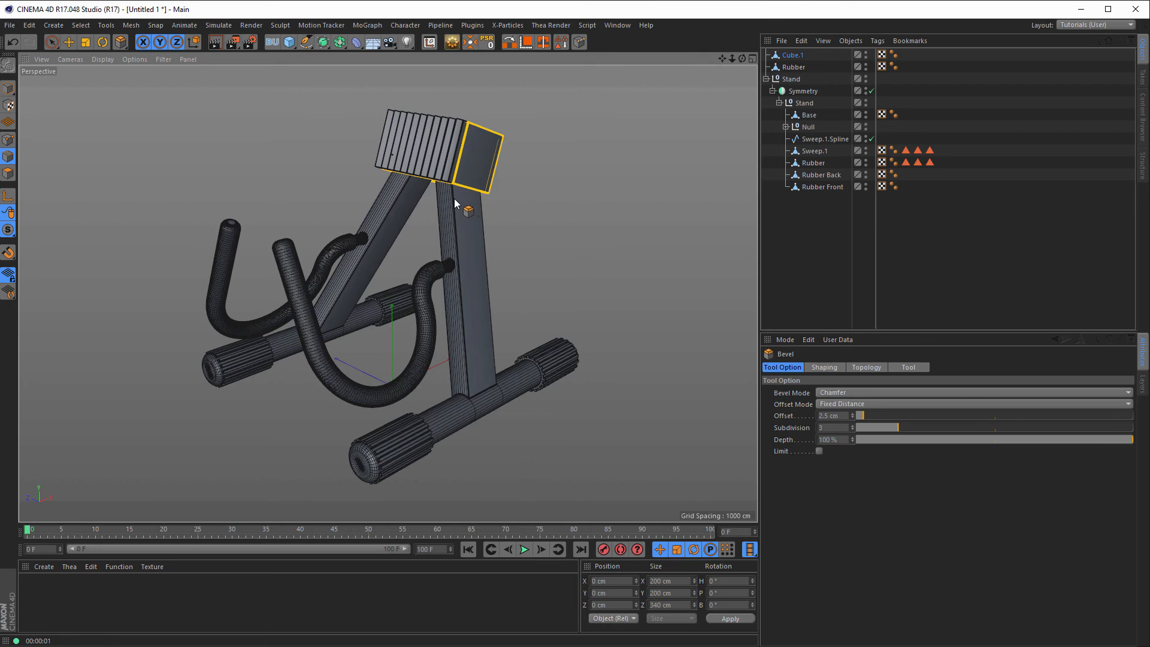
# Load nikomedia_scene_rig_pro_v2.c4d from the Nikomedias Scene Rig Pro 2.0 presets into the scene
pyautogui.click(1145, 114)
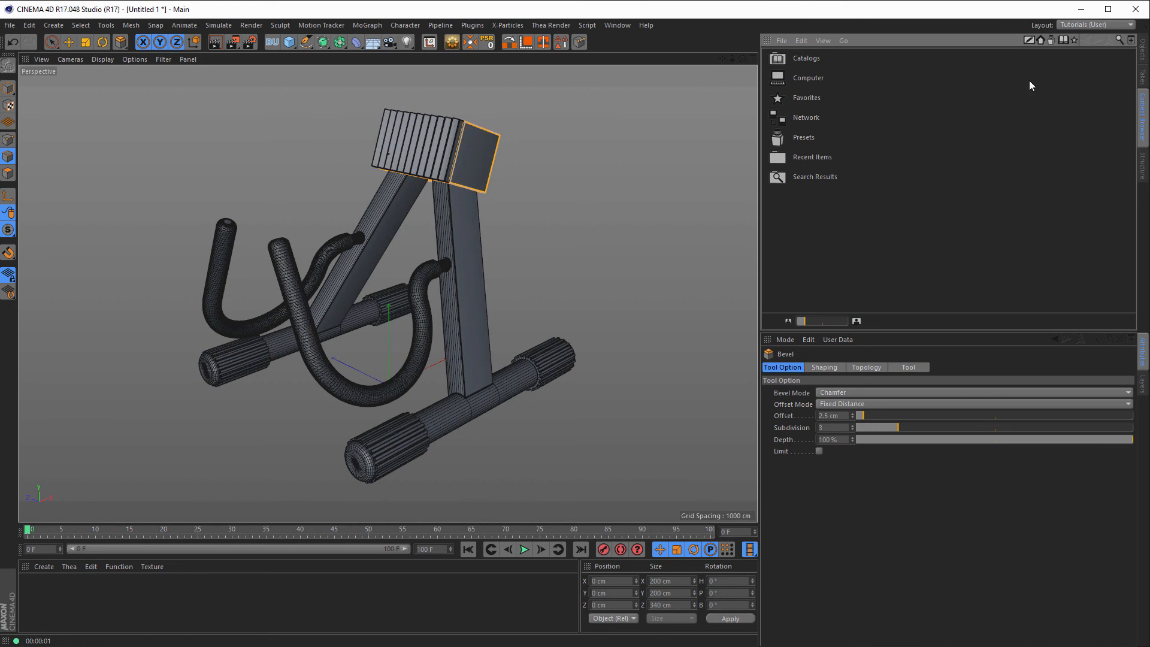
pyautogui.click(1074, 40)
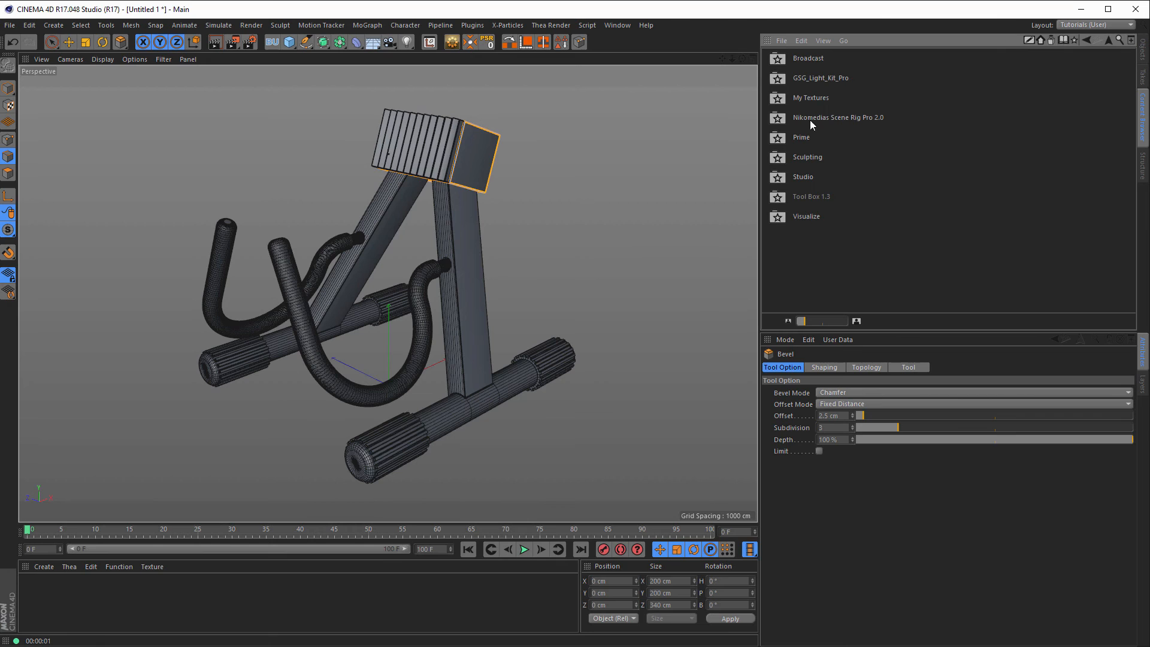
pyautogui.doubleClick(826, 117)
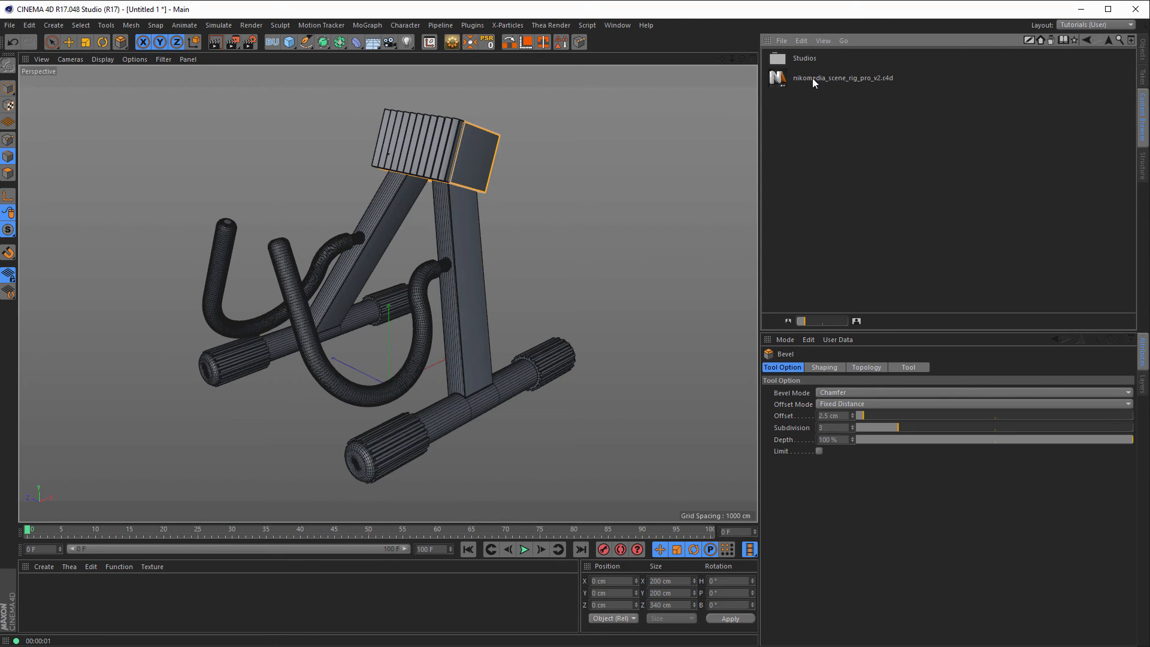
pyautogui.moveTo(814, 77); pyautogui.dragTo(812, 87)
pyautogui.moveTo(809, 188); pyautogui.dragTo(813, 132)
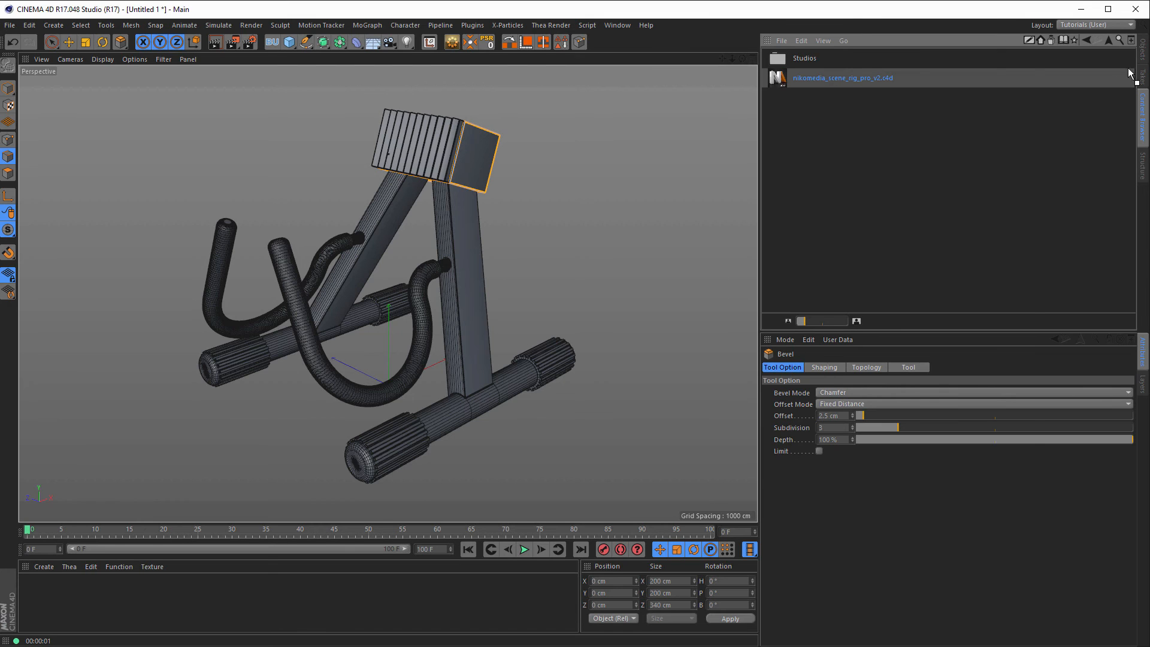
pyautogui.click(1142, 56)
pyautogui.moveTo(1001, 238); pyautogui.dragTo(990, 263)
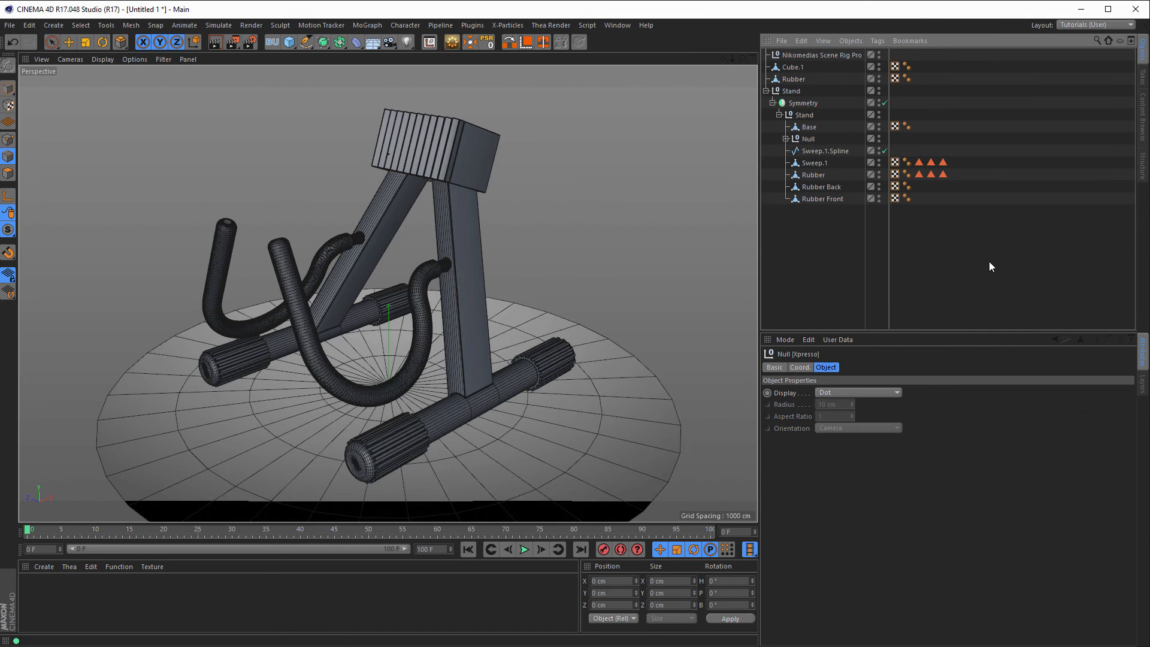
# Set the floor size of the Nikomedias Scene Rig Pro object to 2565 cm
pyautogui.click(821, 56)
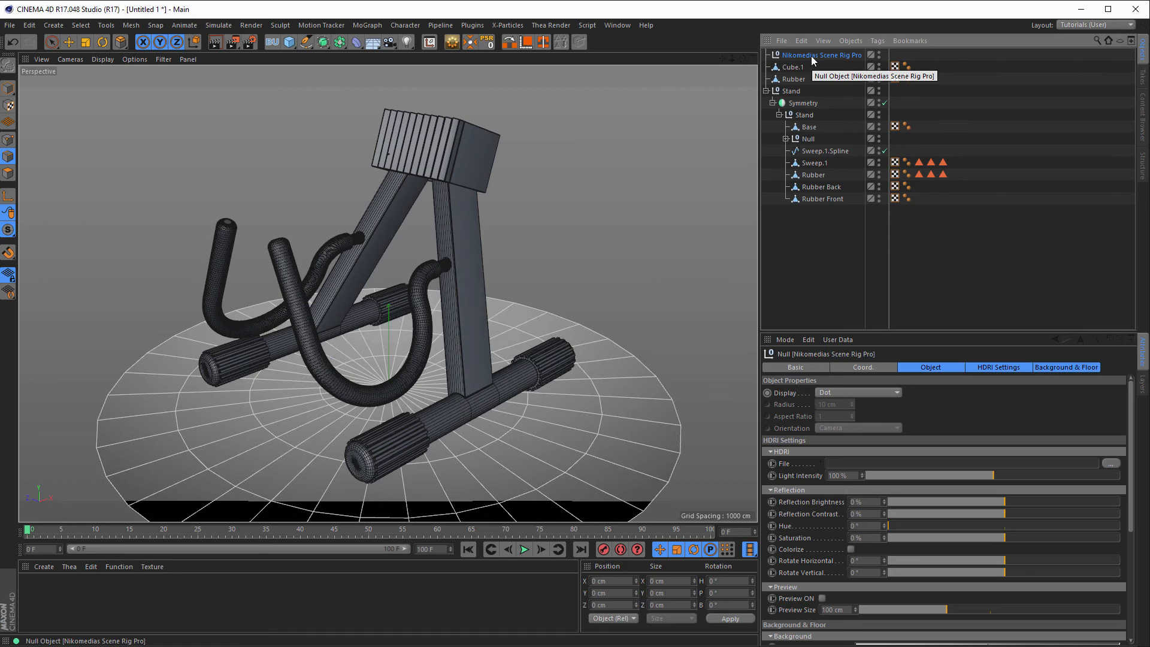
pyautogui.moveTo(813, 60); pyautogui.dragTo(575, 373)
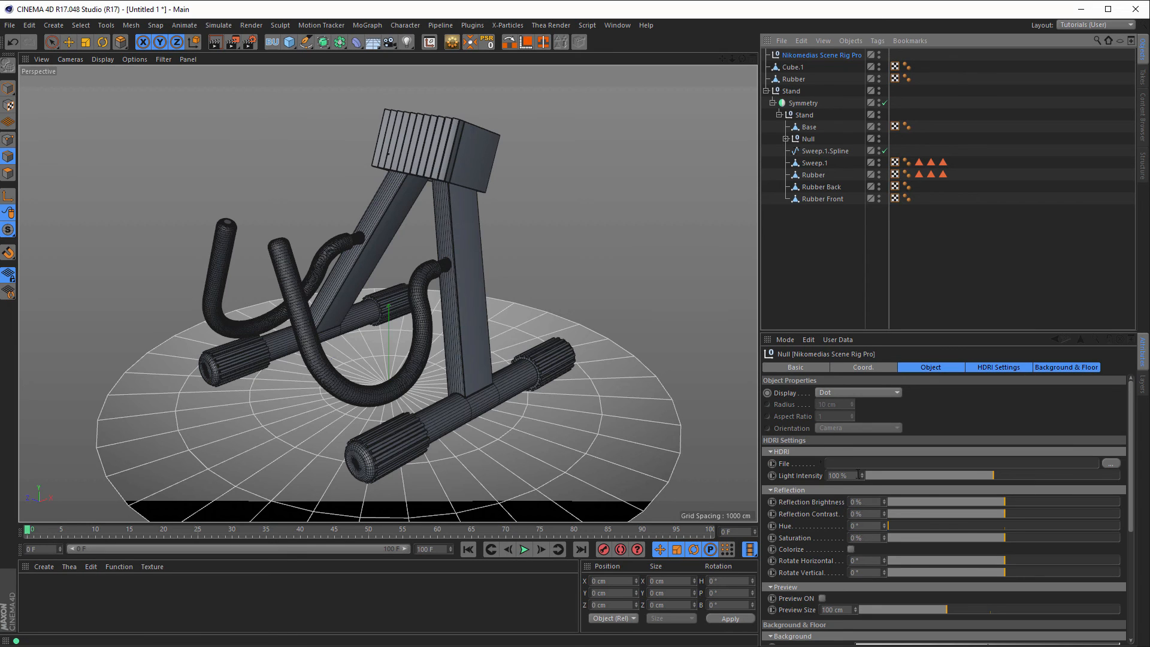
pyautogui.moveTo(821, 54); pyautogui.dragTo(549, 295)
pyautogui.click(1062, 367)
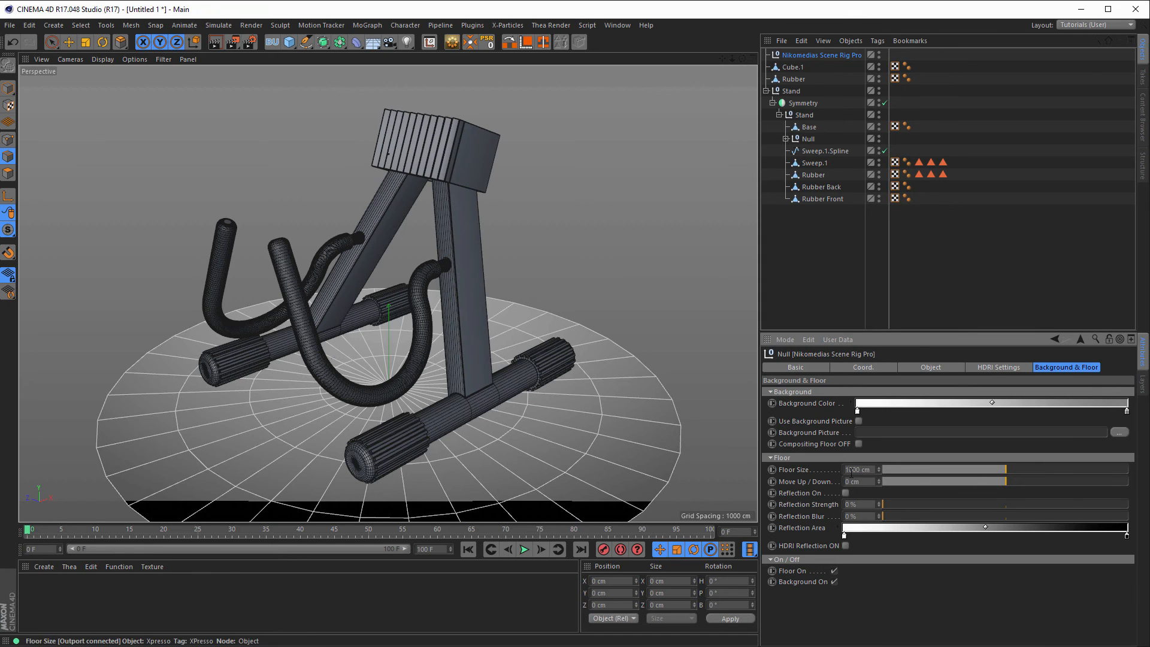
pyautogui.moveTo(994, 469); pyautogui.dragTo(1130, 469)
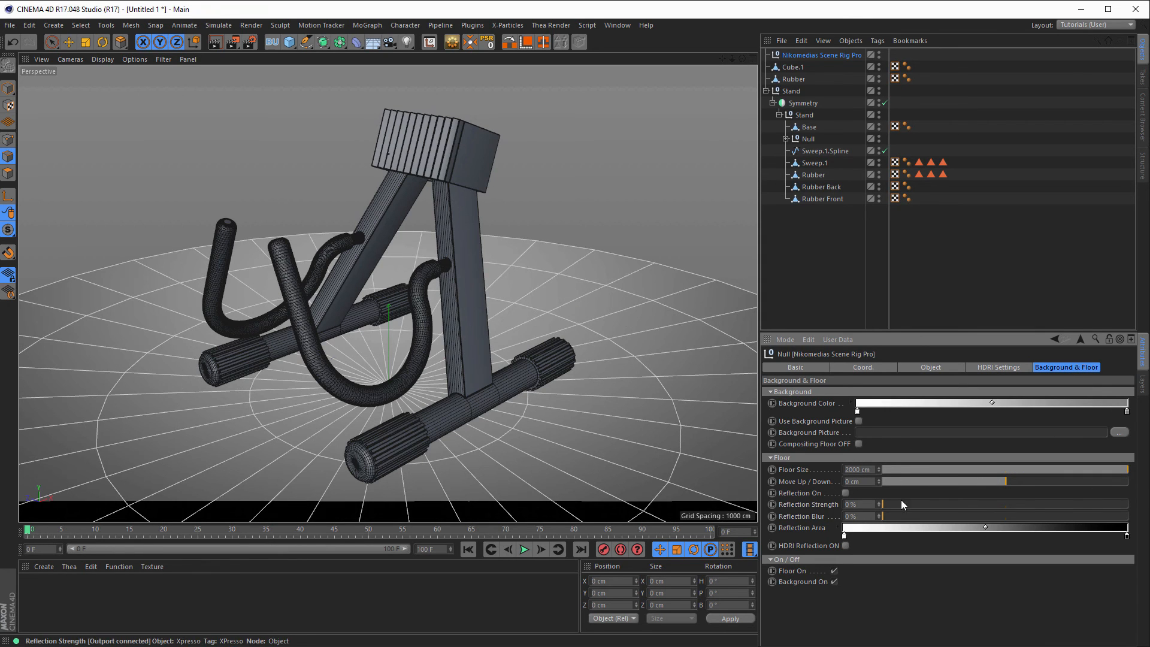
pyautogui.moveTo(879, 467)
pyautogui.mouseDown()
pyautogui.moveTo(879, 444)
pyautogui.moveTo(879, 465)
pyautogui.mouseUp()
# In the Right view, select Cube.1 and the top-level Rubber pad and move both into the top-level Stand group
pyautogui.middleClick(533, 307)
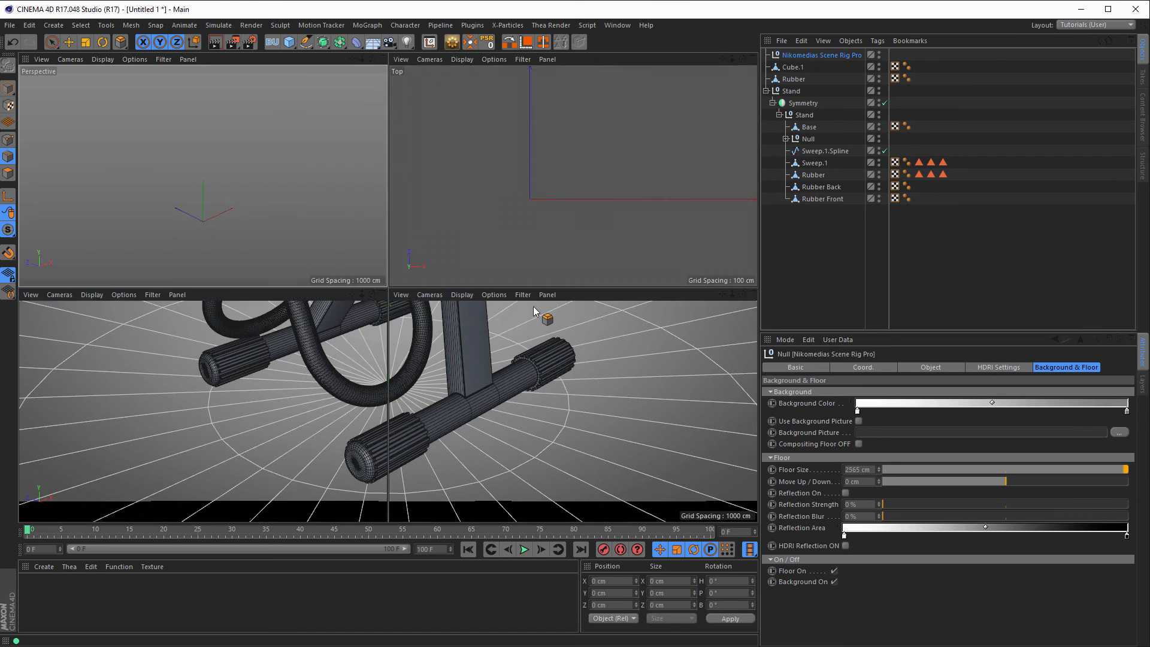
pyautogui.middleClick(306, 437)
pyautogui.scroll(-5, 387, 243)
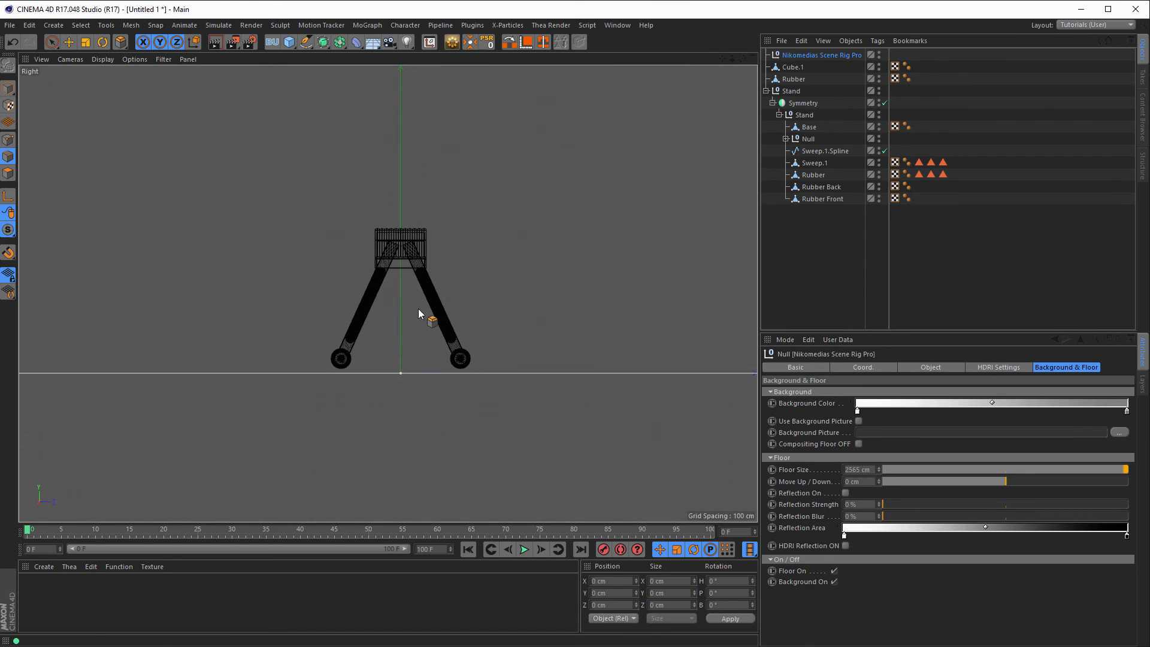
pyautogui.scroll(5, 419, 308)
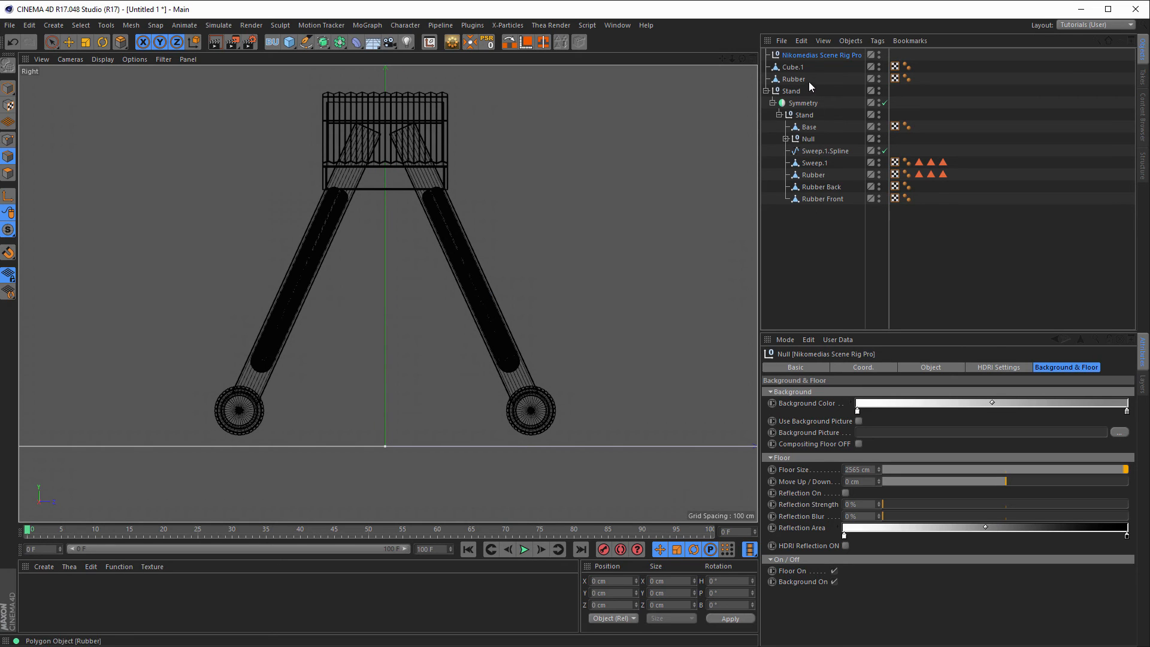
pyautogui.click(801, 69)
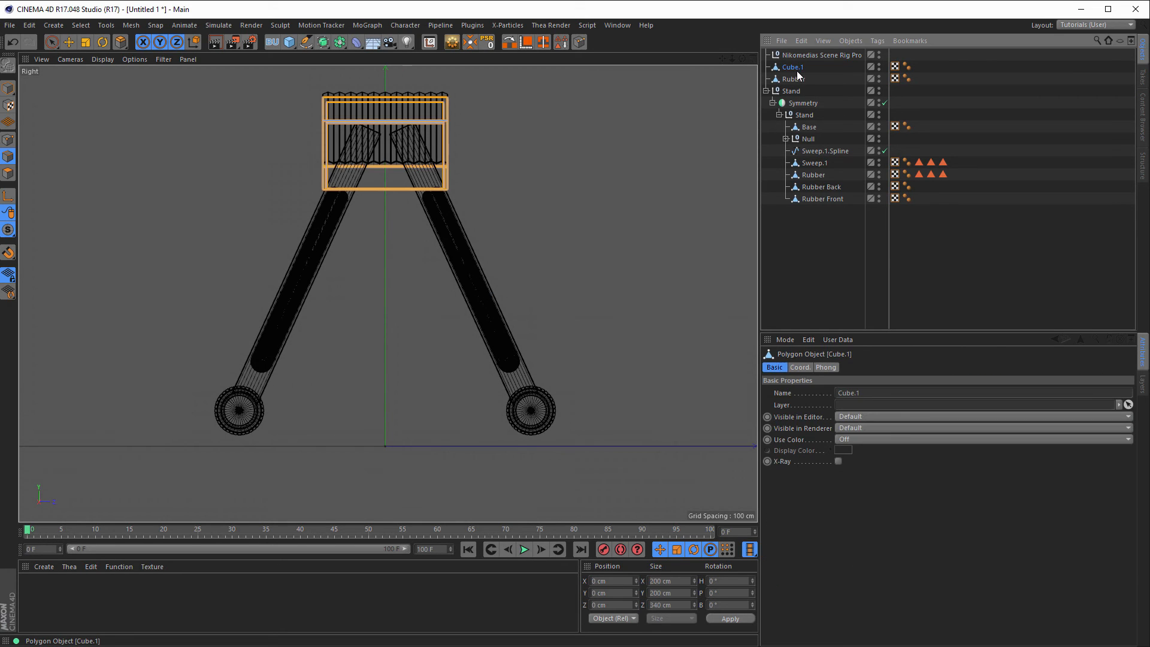
pyautogui.keyDown('ctrl'); pyautogui.click(797, 79); pyautogui.keyUp('ctrl')
pyautogui.moveTo(797, 70); pyautogui.dragTo(73, 157)
# Lower the whole Stand group onto the floor line, to about Y 811.3 cm, locking X and Z for the final adjustment
pyautogui.press('e')
pyautogui.moveTo(386, 78); pyautogui.dragTo(382, 88)
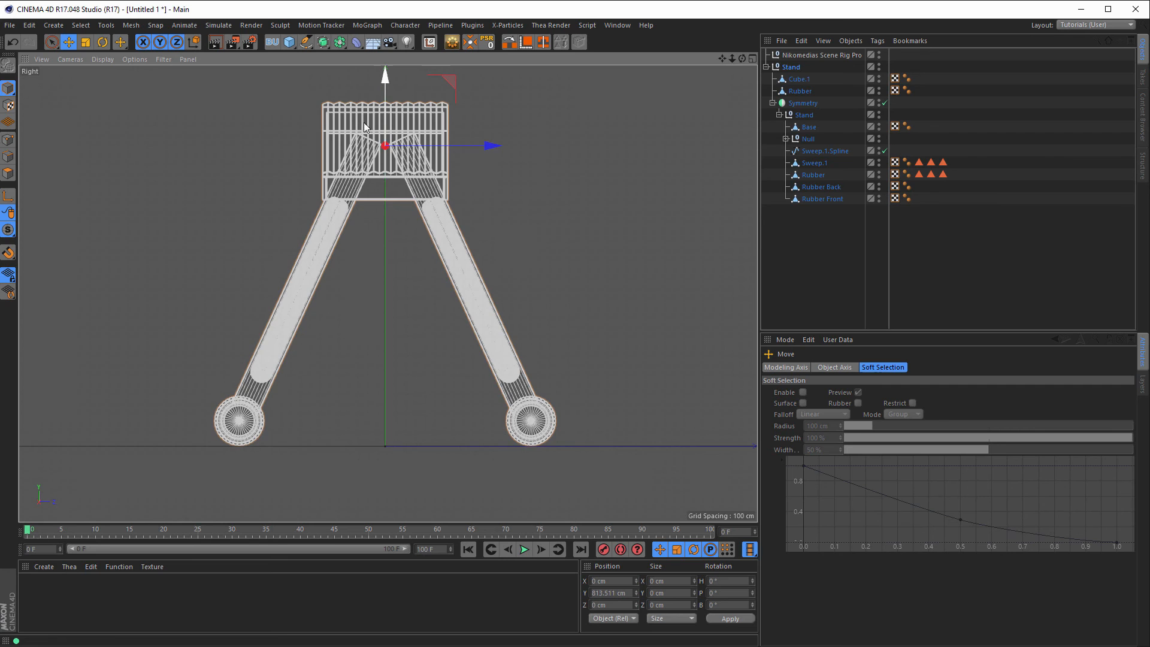
pyautogui.scroll(10, 233, 448)
pyautogui.scroll(-1, 392, 434)
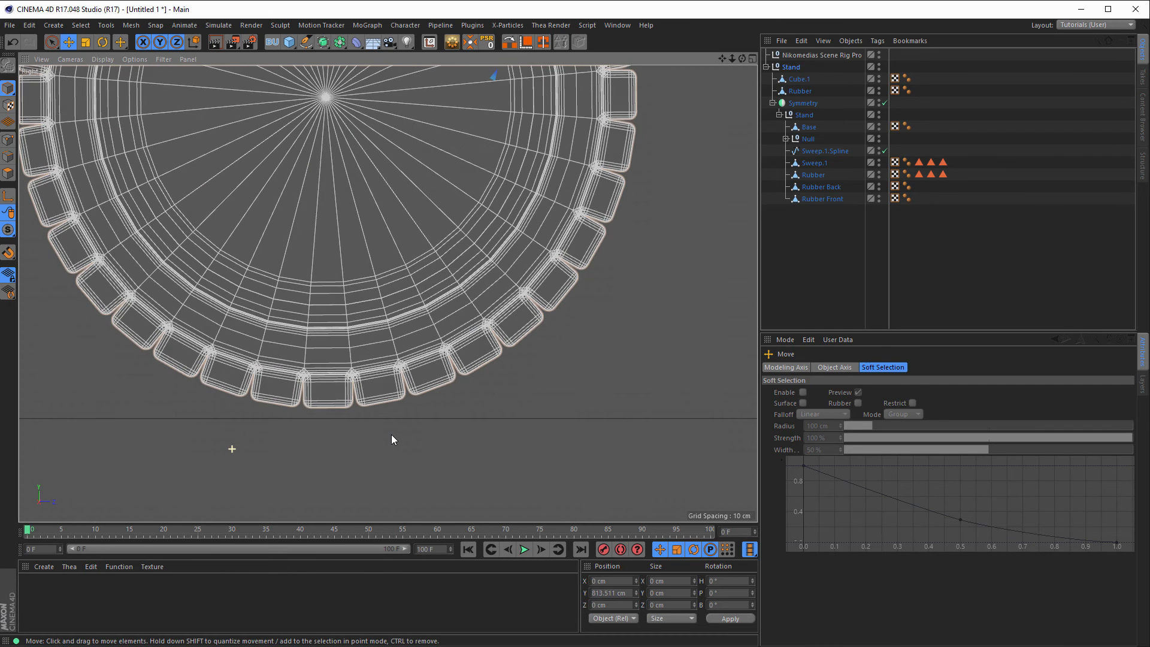
pyautogui.click(143, 42)
pyautogui.click(176, 42)
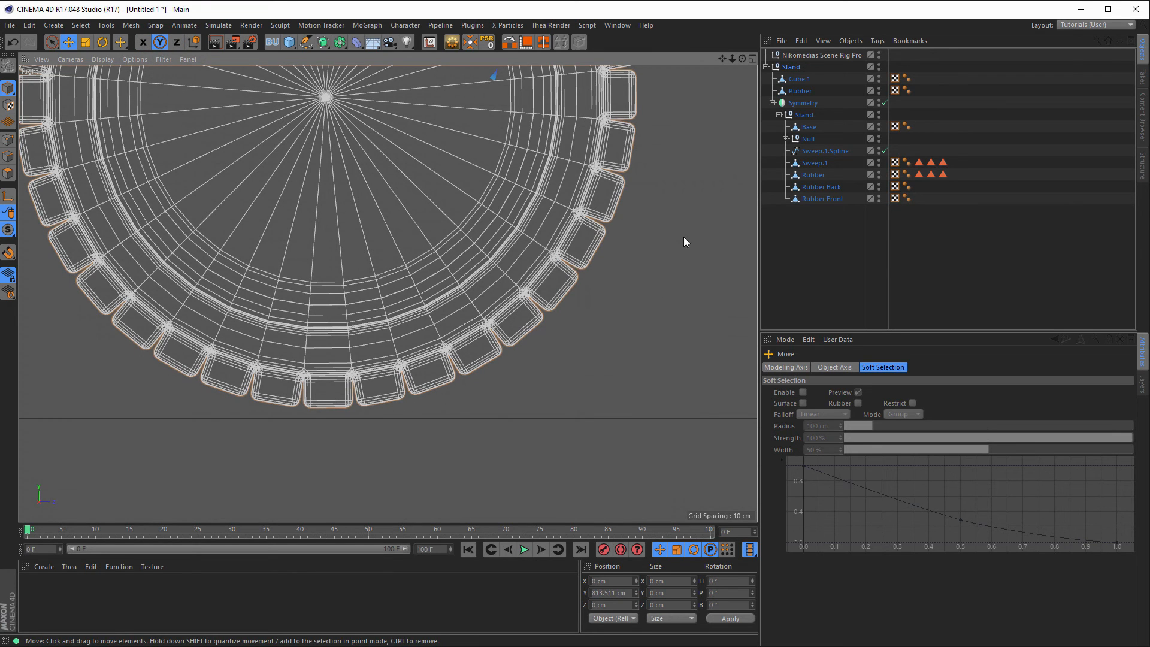
pyautogui.moveTo(695, 218); pyautogui.dragTo(692, 227)
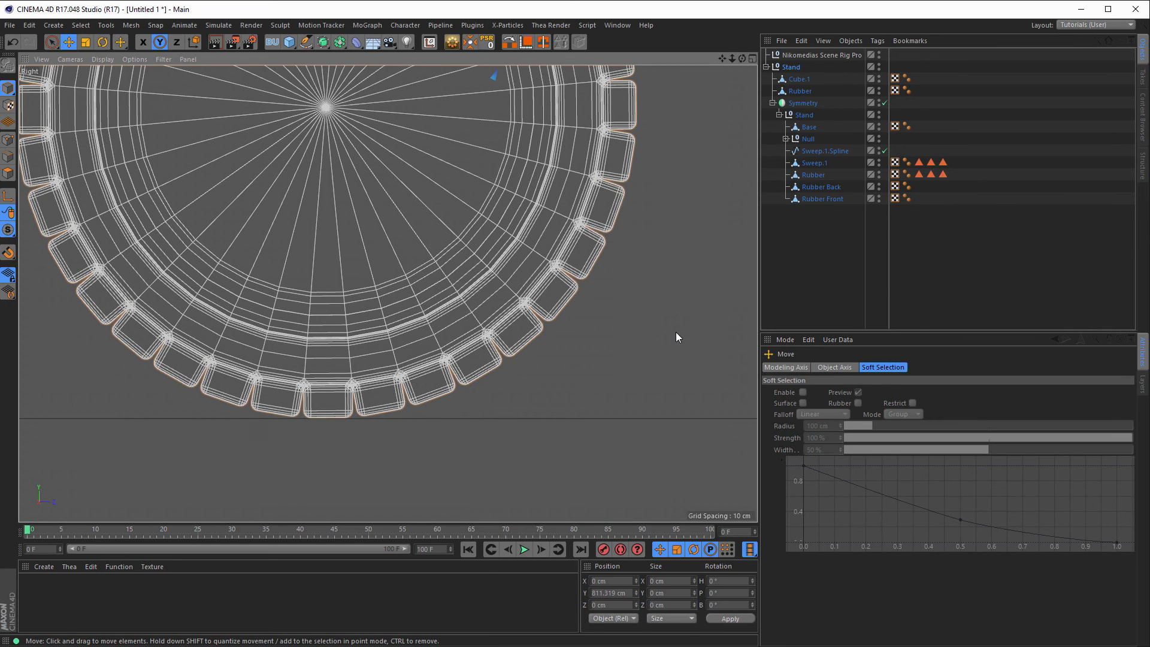
pyautogui.click(142, 42)
pyautogui.click(176, 42)
# Return to the Perspective view and assign NM_Studio_01.exr from the rig's studio presets as the scene rig's HDRI file
pyautogui.scroll(-5, 333, 305)
pyautogui.scroll(-3, 333, 305)
pyautogui.scroll(1, 413, 267)
pyautogui.middleClick(359, 329)
pyautogui.middleClick(271, 220)
pyautogui.moveTo(443, 318)
pyautogui.keyDown('alt'); pyautogui.mouseDown()
pyautogui.moveTo(444, 290)
pyautogui.moveTo(436, 297)
pyautogui.mouseUp(); pyautogui.keyUp('alt')
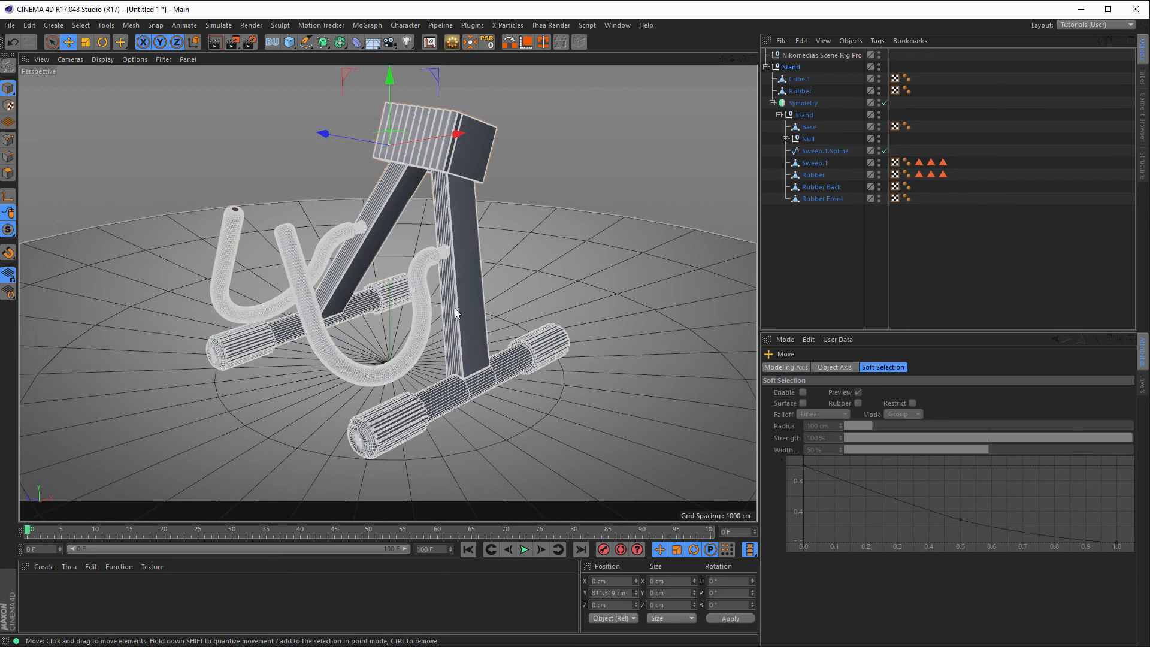
pyautogui.click(841, 56)
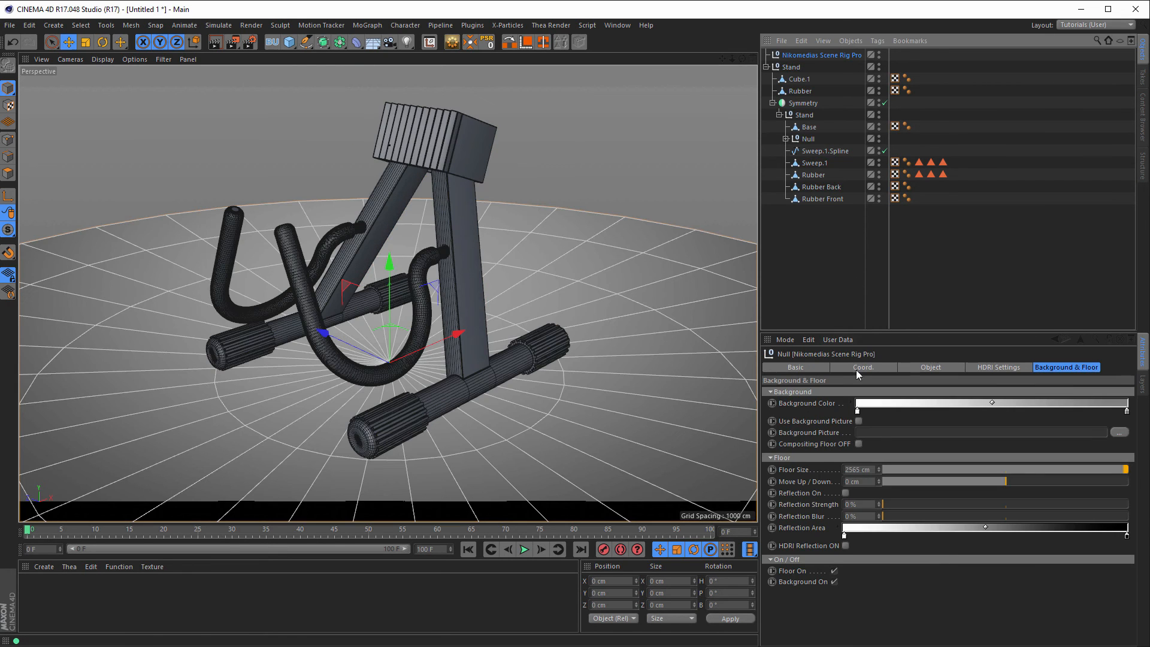
pyautogui.click(1001, 366)
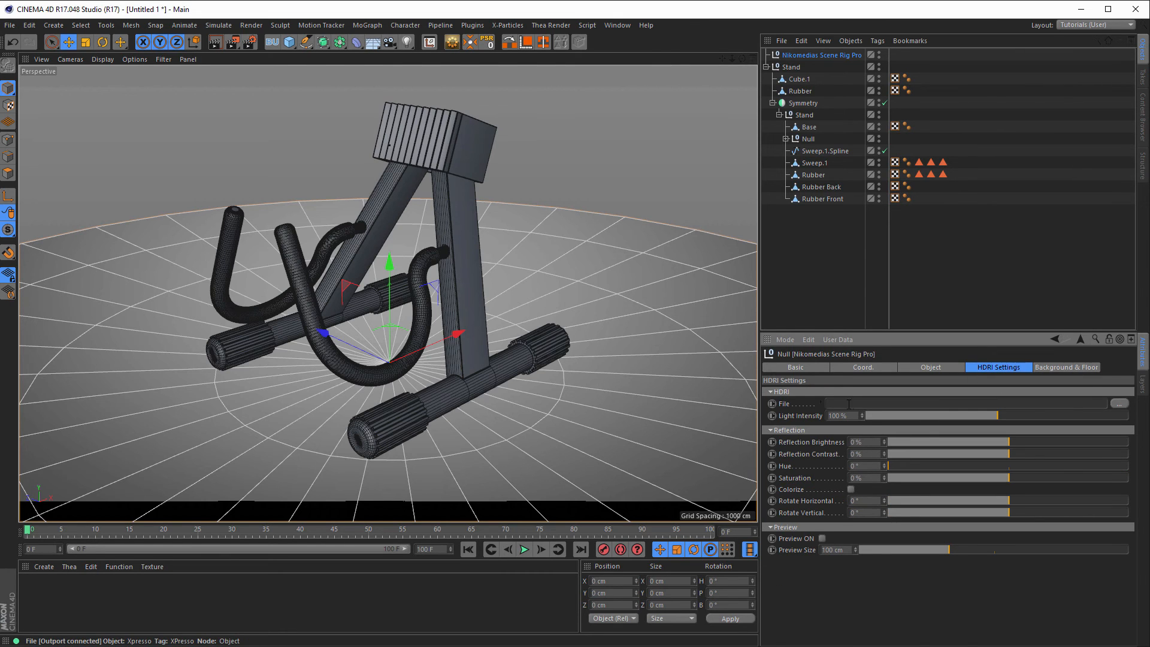
pyautogui.click(1144, 108)
pyautogui.doubleClick(805, 59)
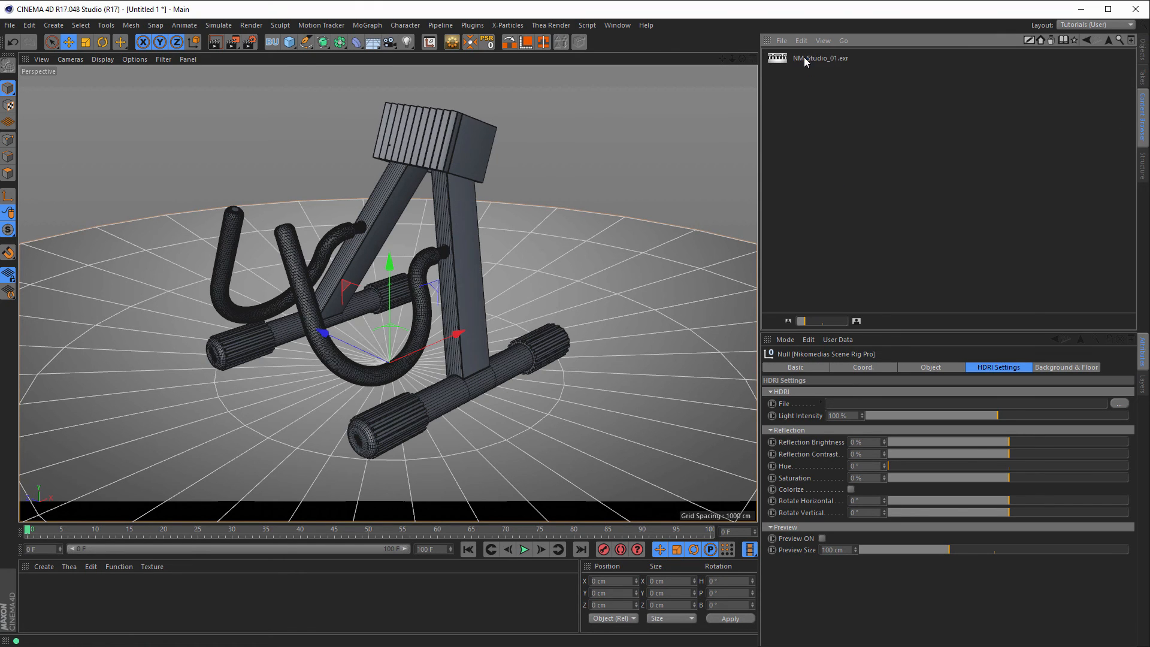
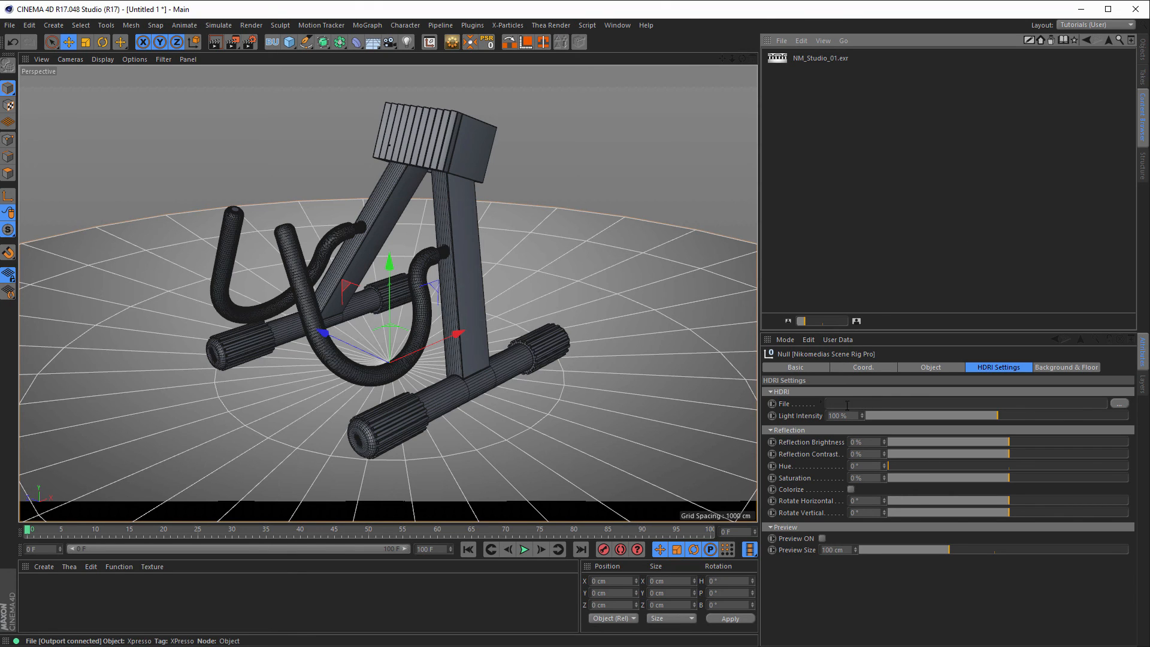
pyautogui.moveTo(790, 57); pyautogui.dragTo(847, 405)
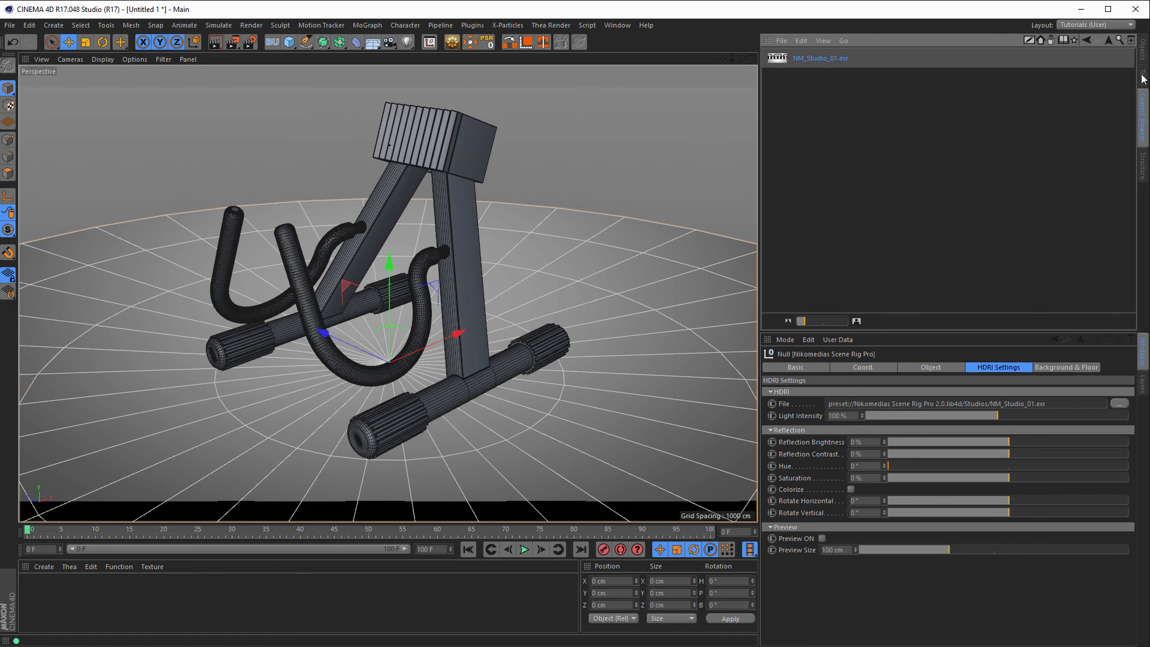
pyautogui.click(1143, 51)
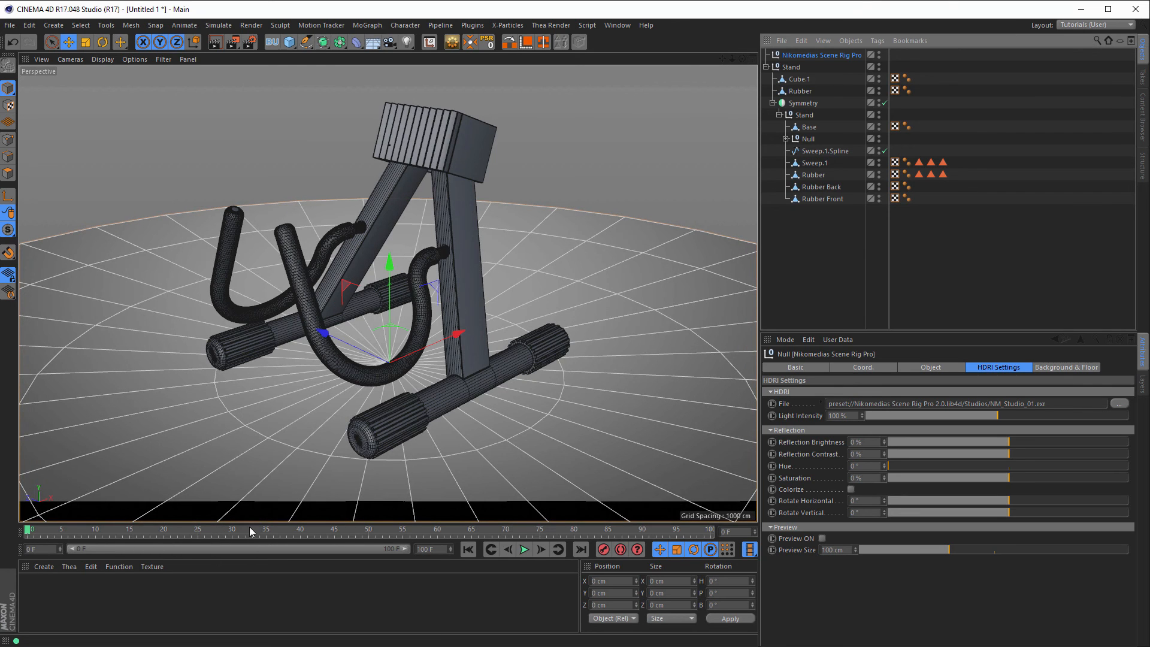
# Create a new material and name it Iron
pyautogui.doubleClick(98, 594)
pyautogui.click(48, 585)
pyautogui.doubleClick(47, 585)
pyautogui.write('Iron')
pyautogui.press('Return')
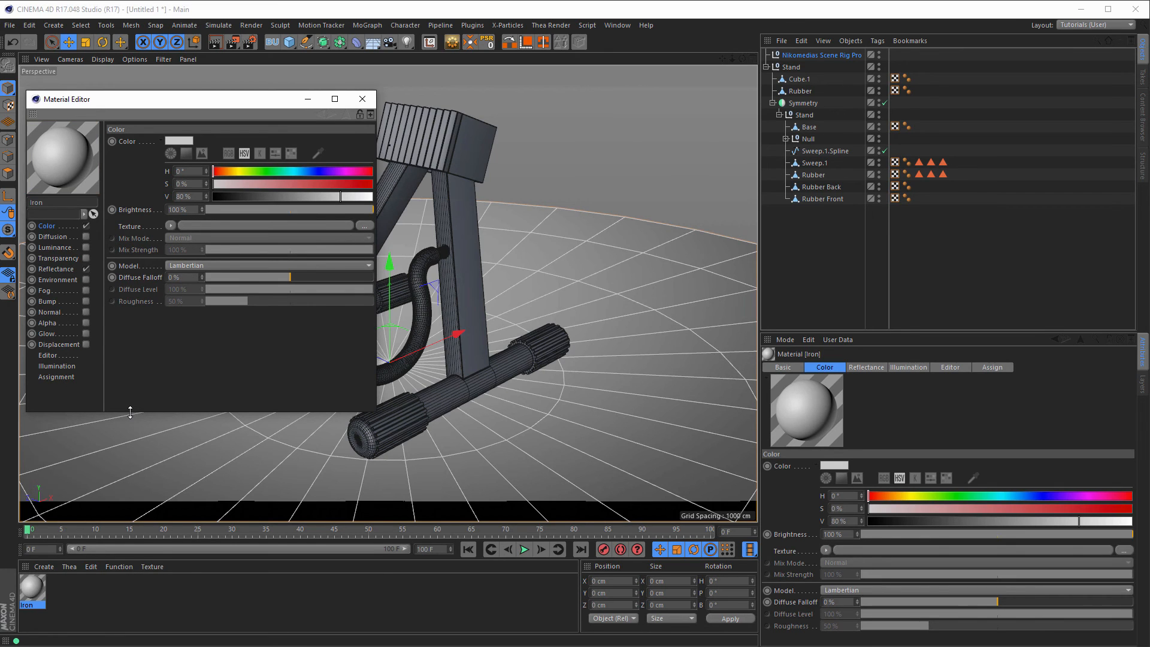
# Disable the Iron material's Color channel and replace its Default Specular reflectance layer with a GGX layer
pyautogui.click(86, 226)
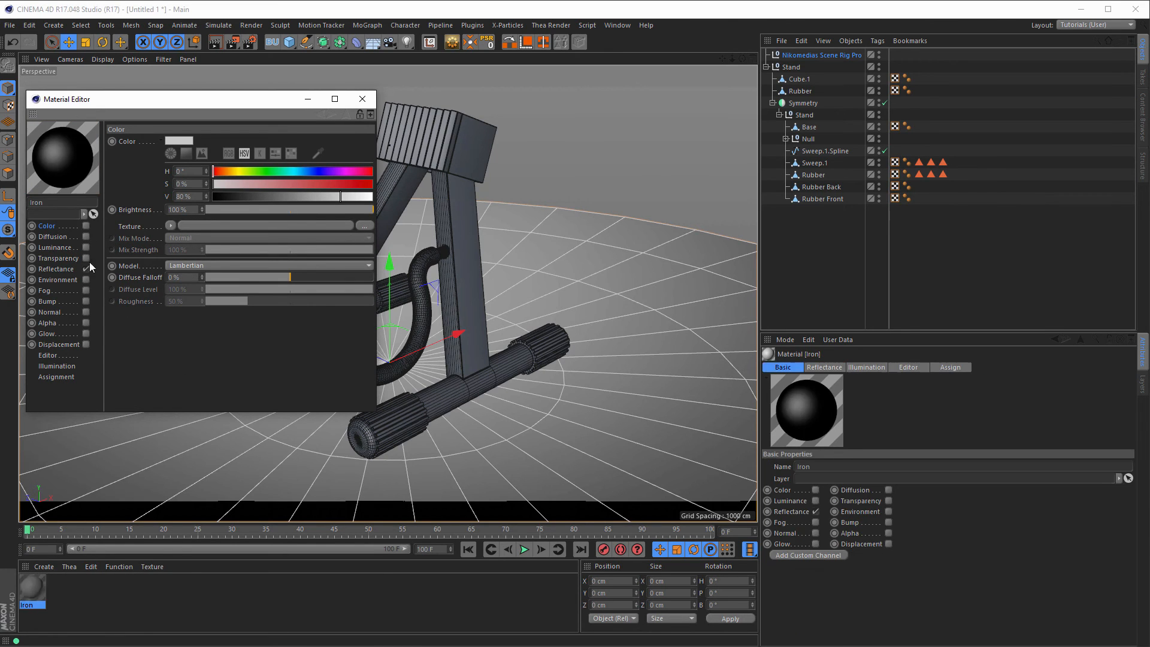
pyautogui.click(155, 180)
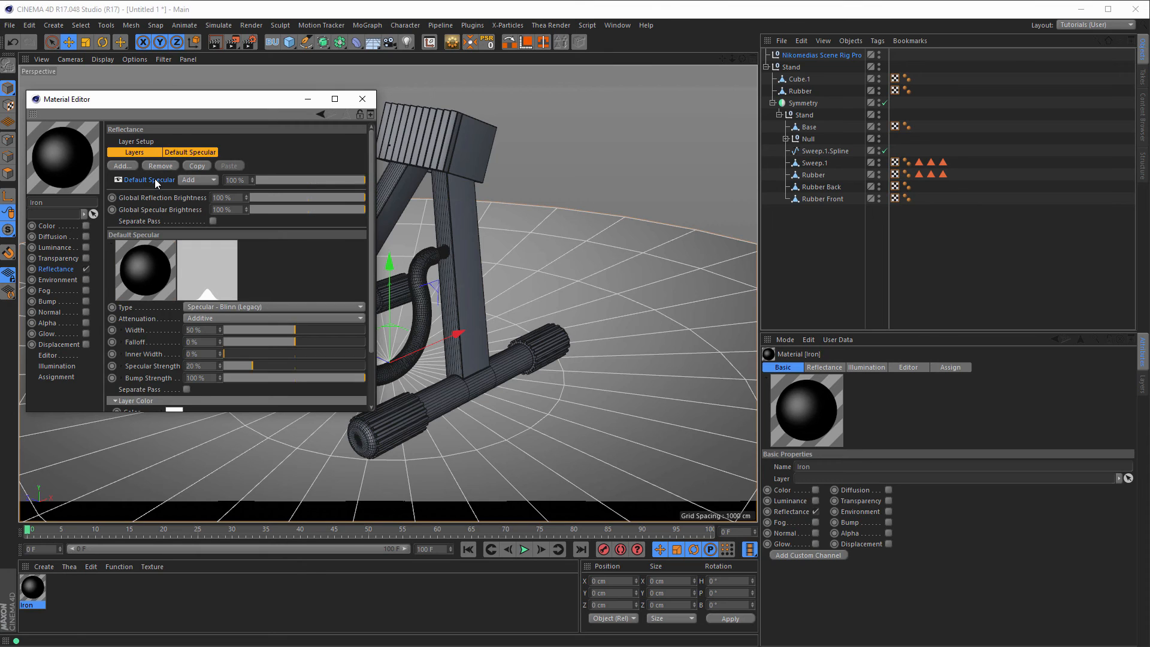
pyautogui.press('Delete')
pyautogui.click(123, 166)
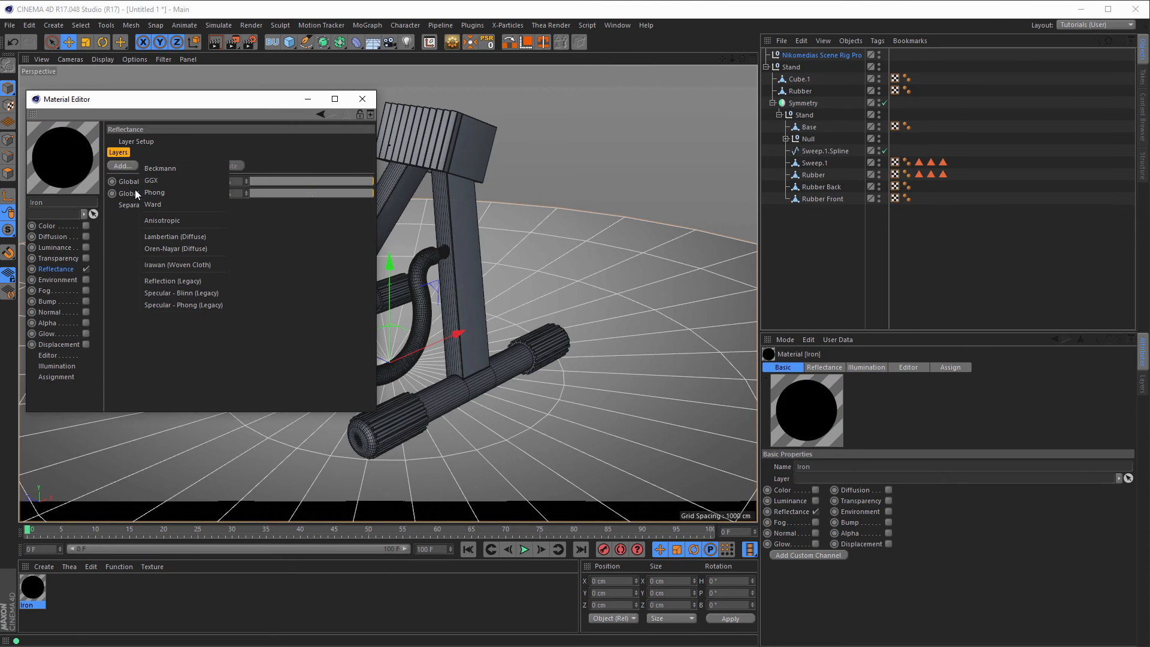
pyautogui.click(171, 185)
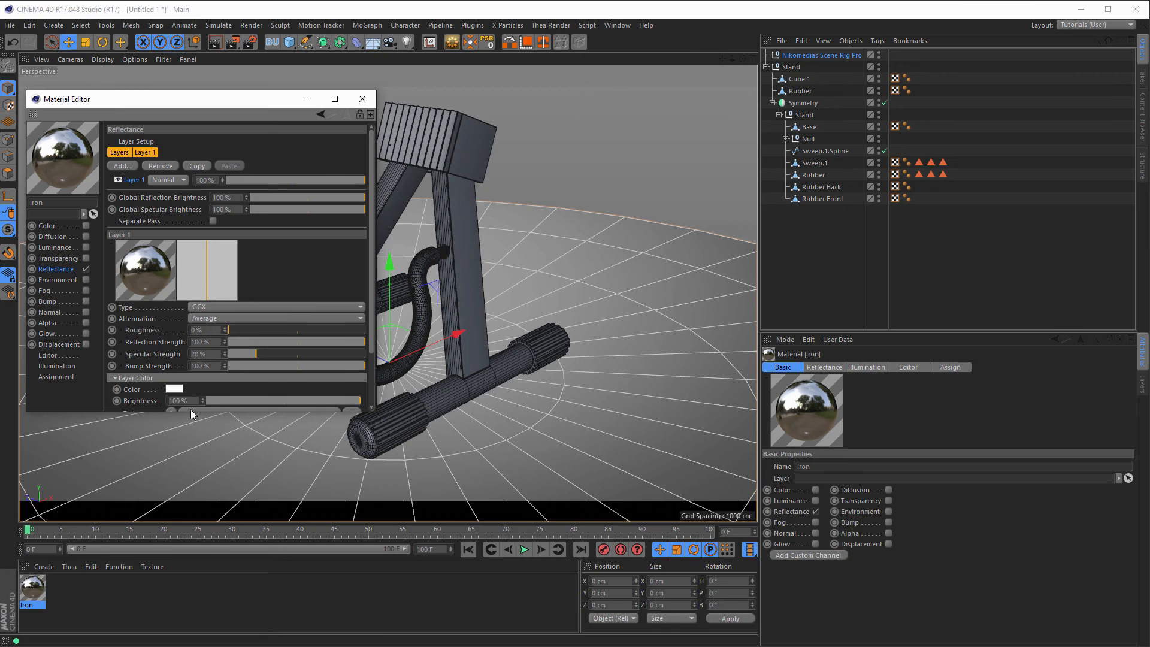
# Set the GGX layer's Fresnel to Conductor with the Iron preset
pyautogui.moveTo(192, 413); pyautogui.dragTo(194, 495)
pyautogui.click(160, 463)
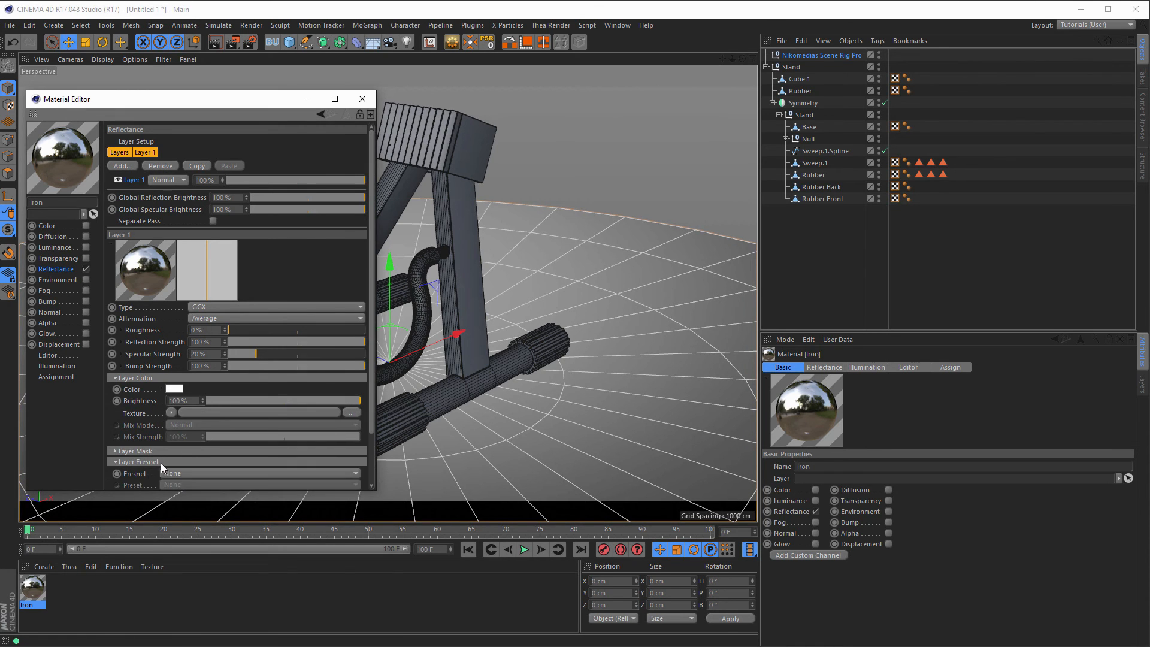
pyautogui.click(189, 472)
pyautogui.click(193, 499)
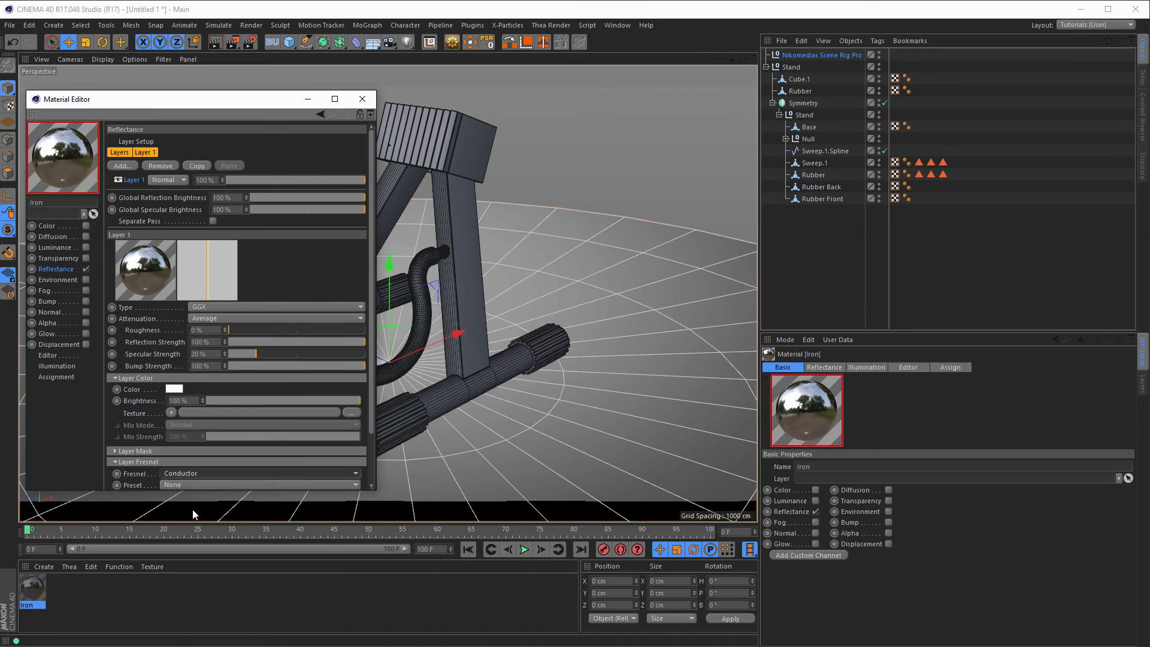
pyautogui.click(200, 483)
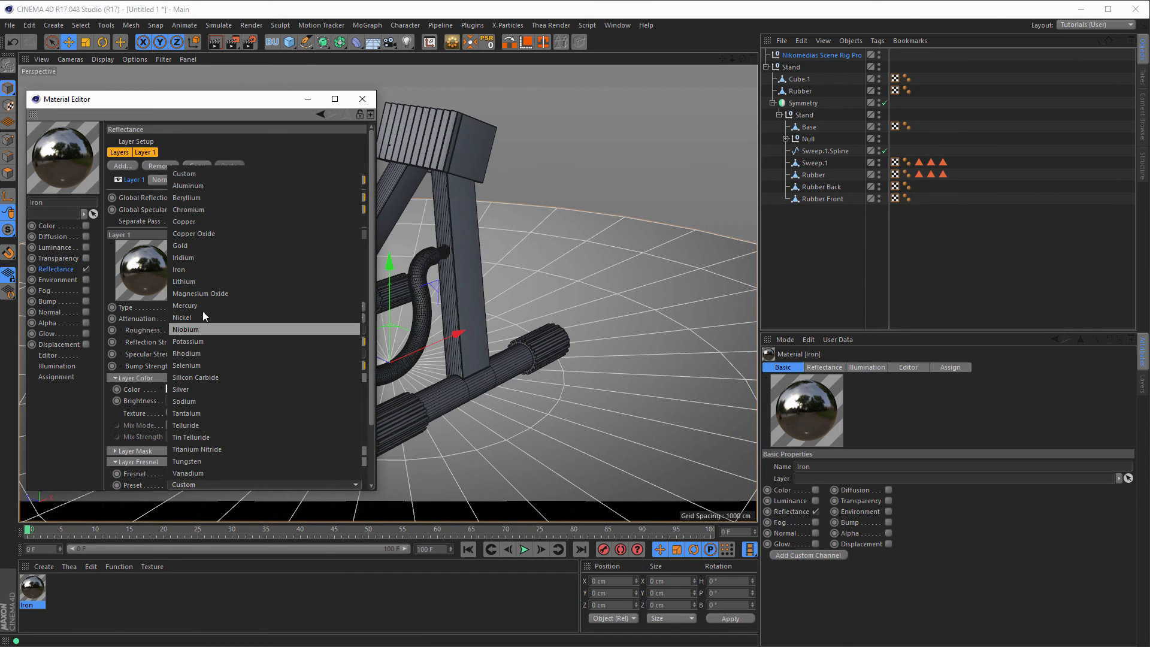
pyautogui.click(206, 271)
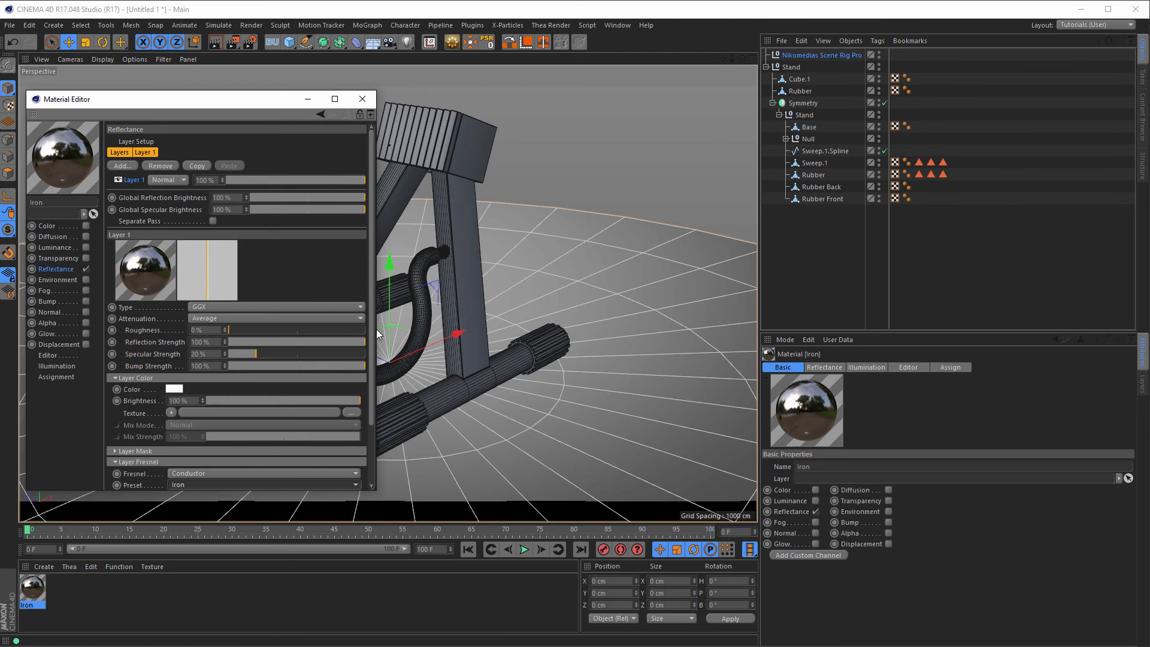
# Set the GGX layer's specular and bump strength to 0%, reflection strength to 34%, roughness to 15% and layer color brightness to 78%
pyautogui.moveTo(379, 327); pyautogui.dragTo(466, 328)
pyautogui.moveTo(274, 356); pyautogui.dragTo(207, 360)
pyautogui.click(352, 342)
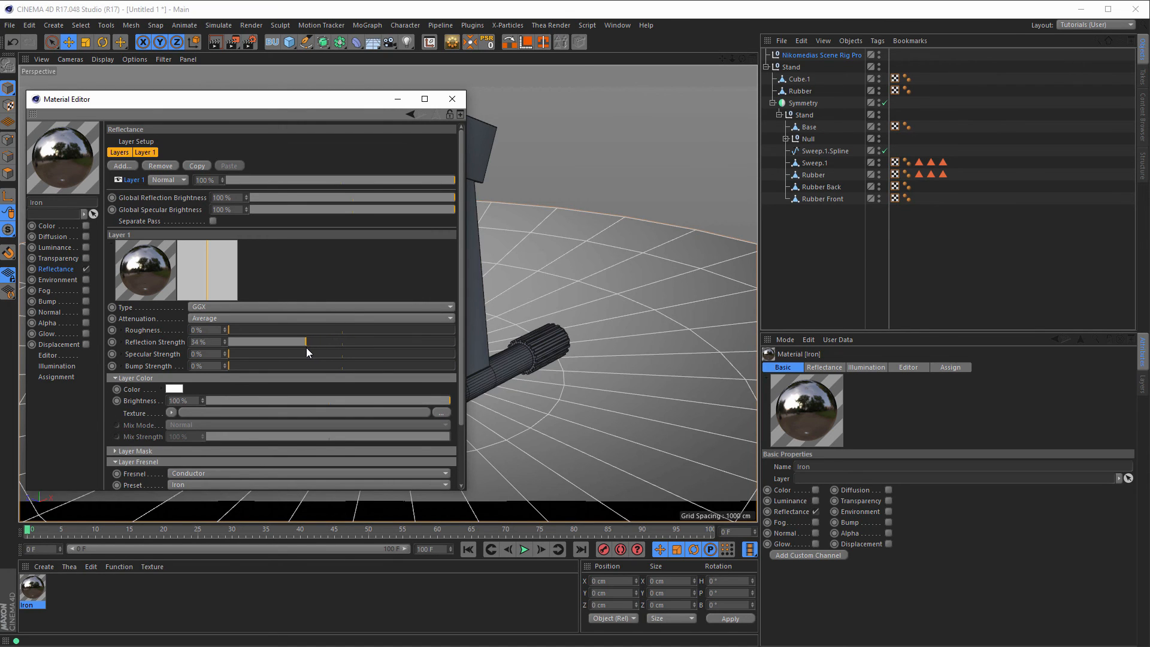
pyautogui.moveTo(304, 347); pyautogui.dragTo(253, 331)
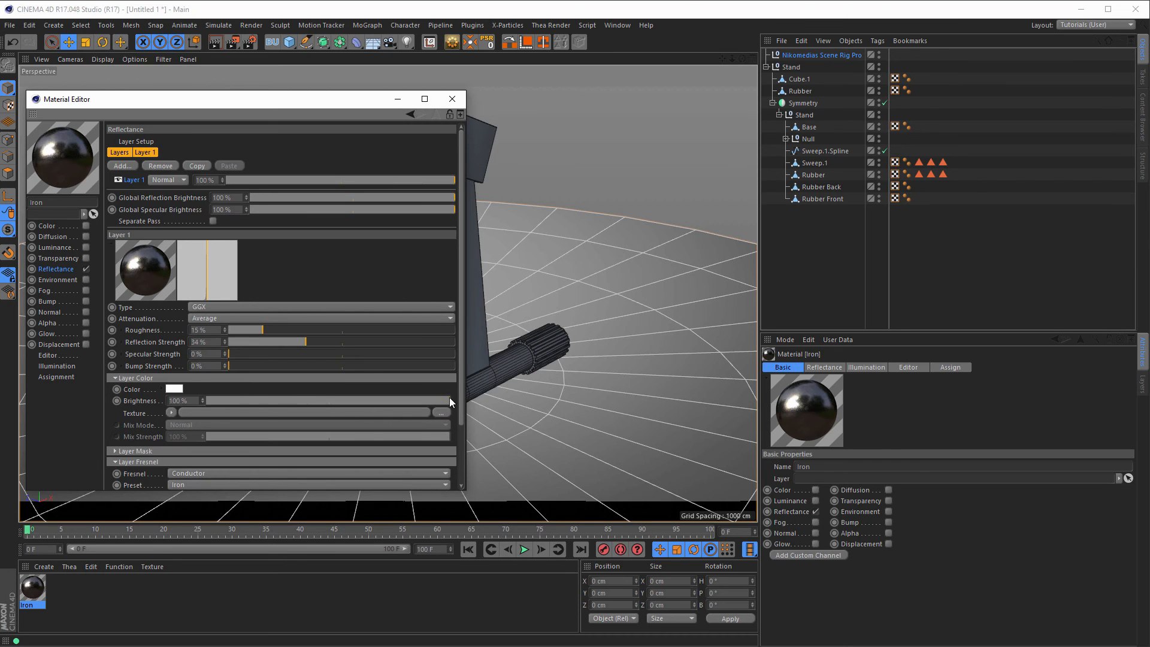
pyautogui.moveTo(447, 403); pyautogui.dragTo(400, 401)
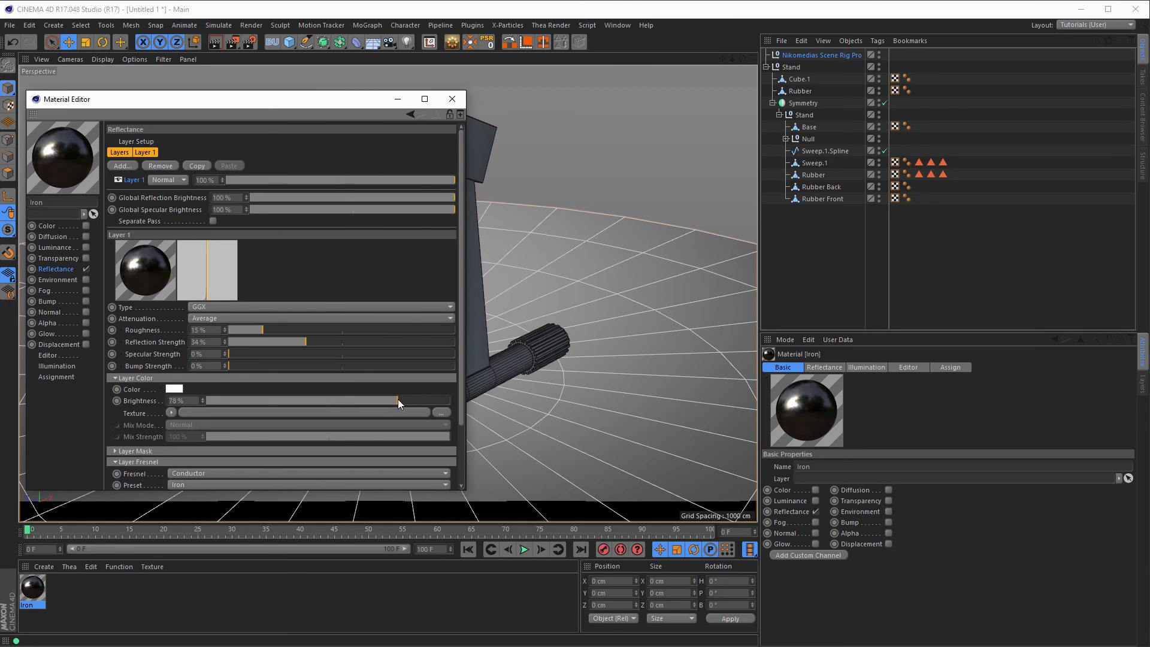
# Apply the Iron material to Cube.1 and Base, and select the texture tag on Base
pyautogui.moveTo(332, 107); pyautogui.dragTo(359, 90)
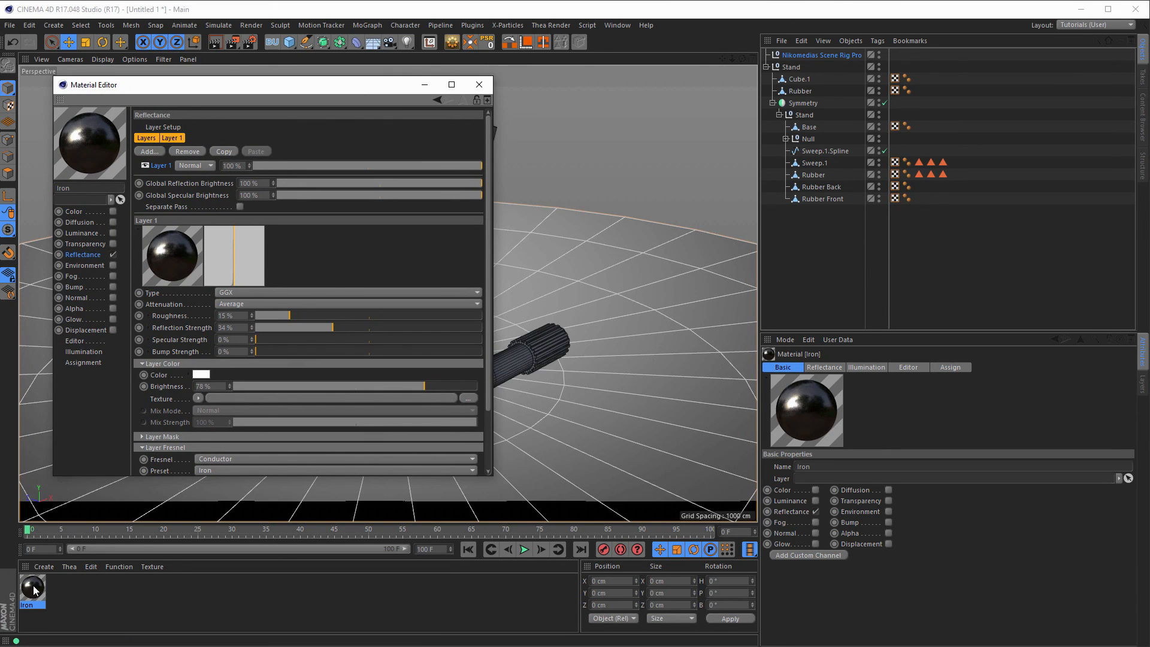
pyautogui.moveTo(35, 590); pyautogui.dragTo(800, 84)
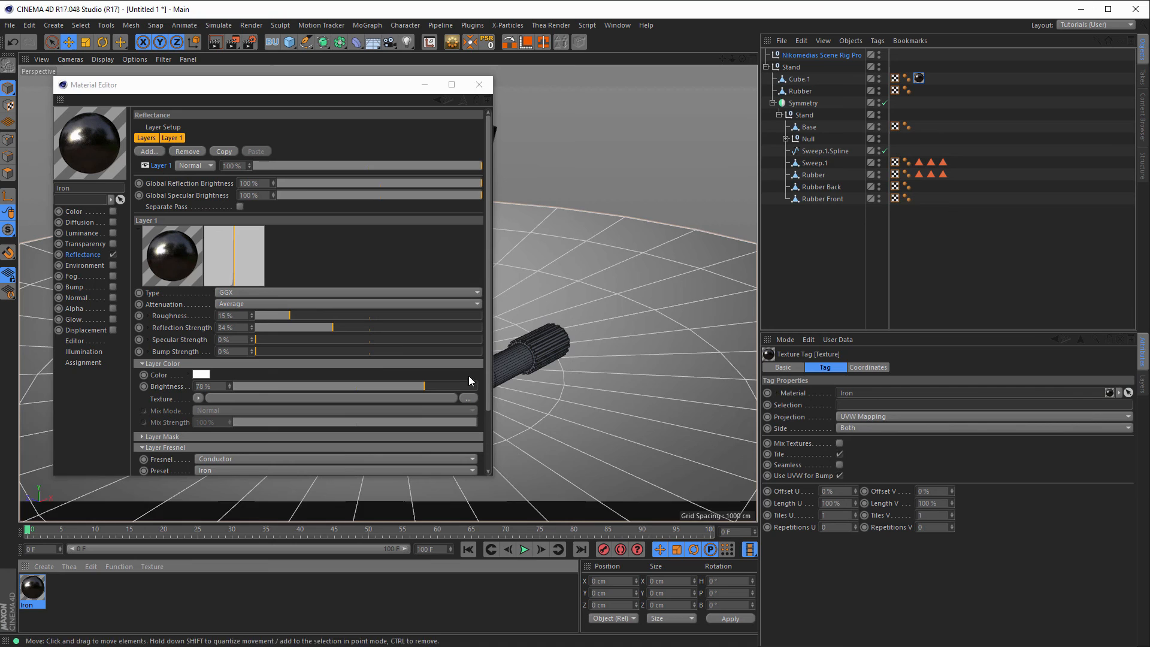
pyautogui.moveTo(36, 592); pyautogui.dragTo(810, 131)
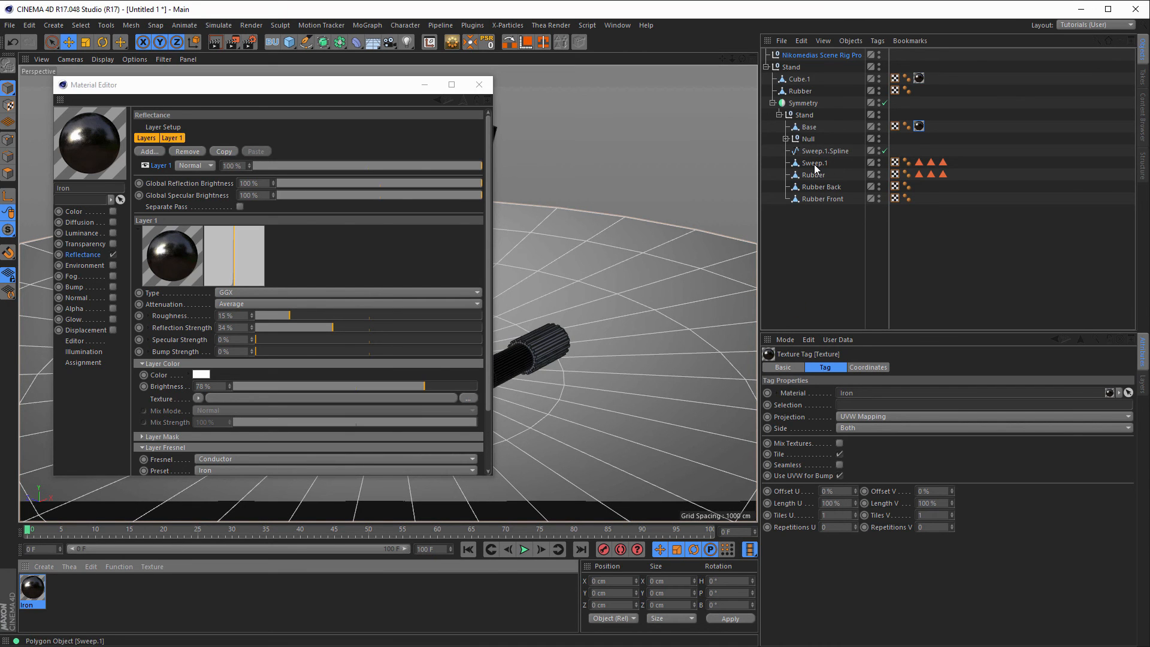
pyautogui.click(920, 127)
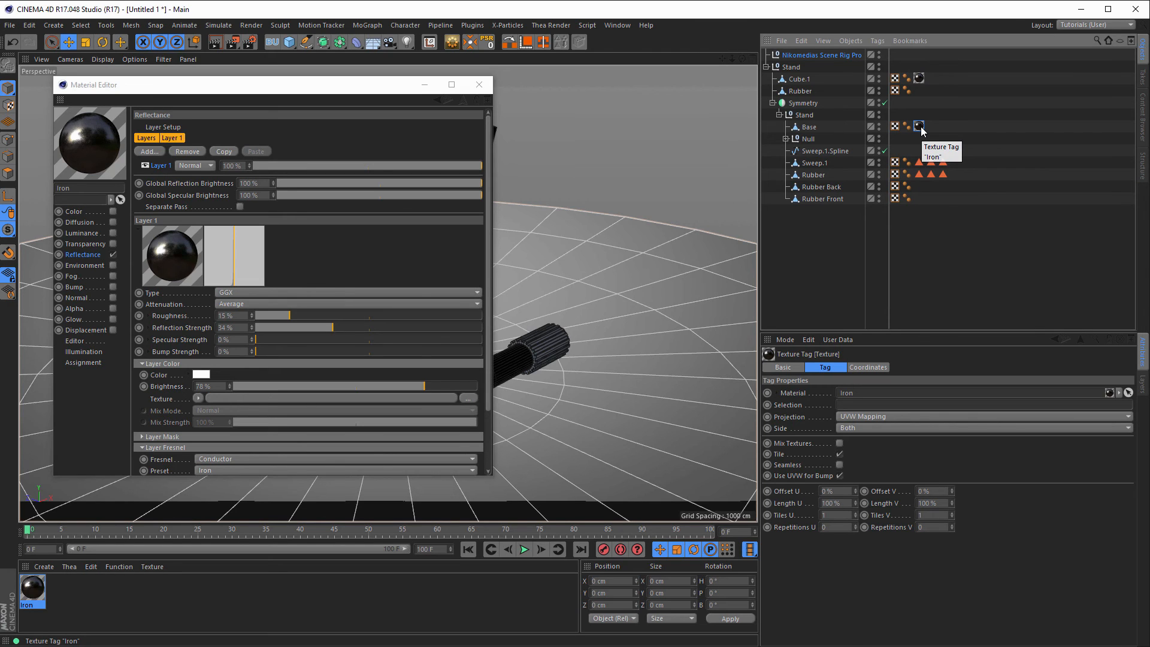
# Copy the Iron texture tag from Base to Sweep.1, and duplicate the Iron material under the name Rubber
pyautogui.keyDown('ctrl'); pyautogui.moveTo(922, 127); pyautogui.dragTo(956, 165); pyautogui.keyUp('ctrl')
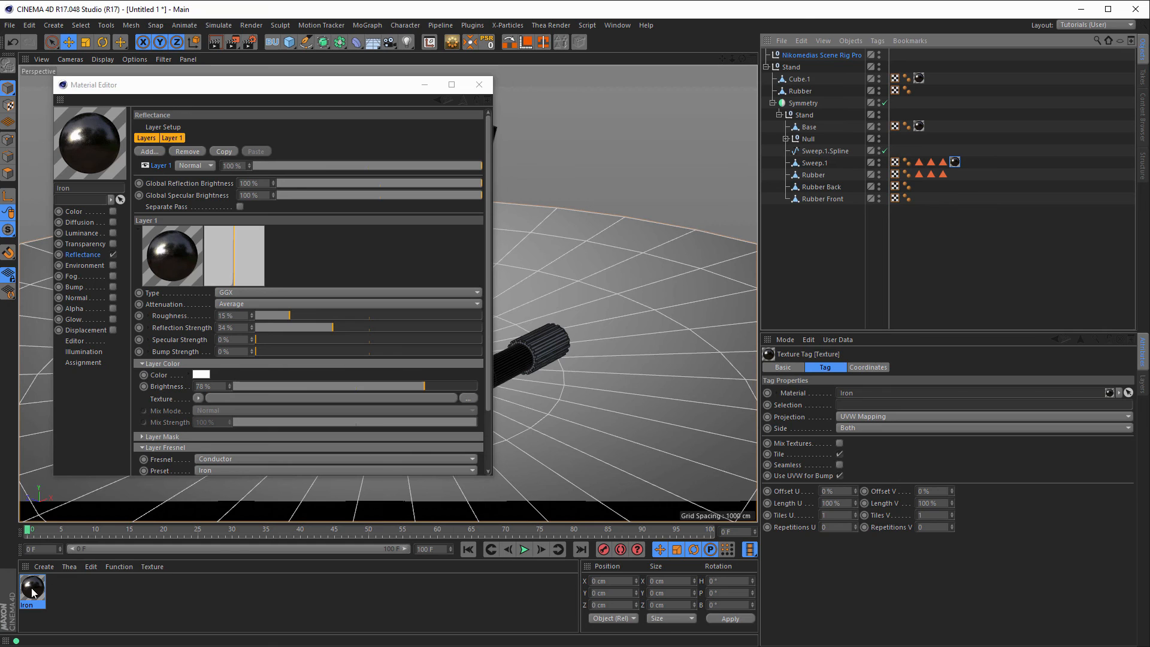
pyautogui.keyDown('ctrl'); pyautogui.moveTo(31, 589); pyautogui.dragTo(115, 599); pyautogui.keyUp('ctrl')
pyautogui.click(93, 190)
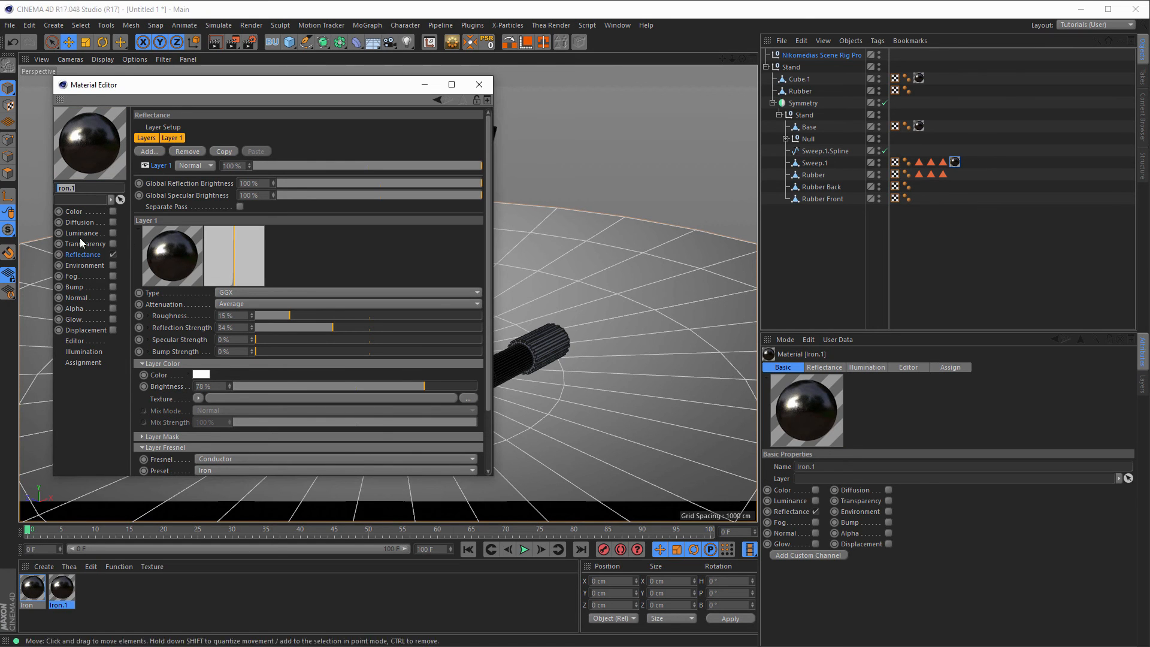
pyautogui.write('Rubber')
pyautogui.press('Return')
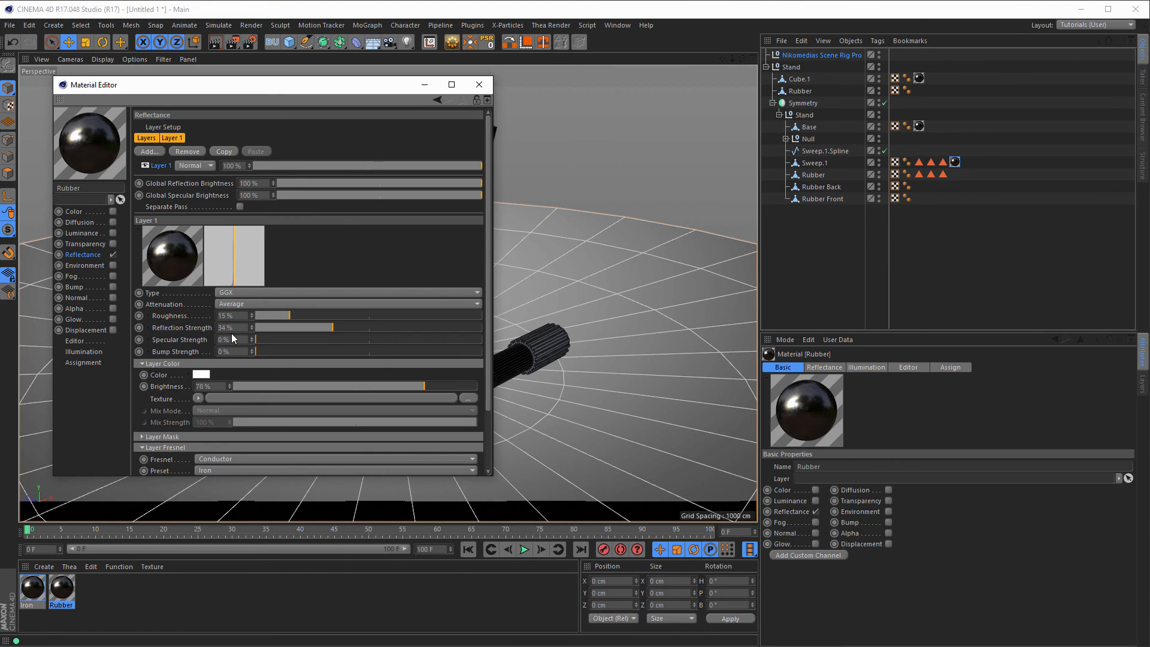
# Set the Rubber material's layer Fresnel to Dielectric with the PET preset
pyautogui.click(228, 458)
pyautogui.click(232, 482)
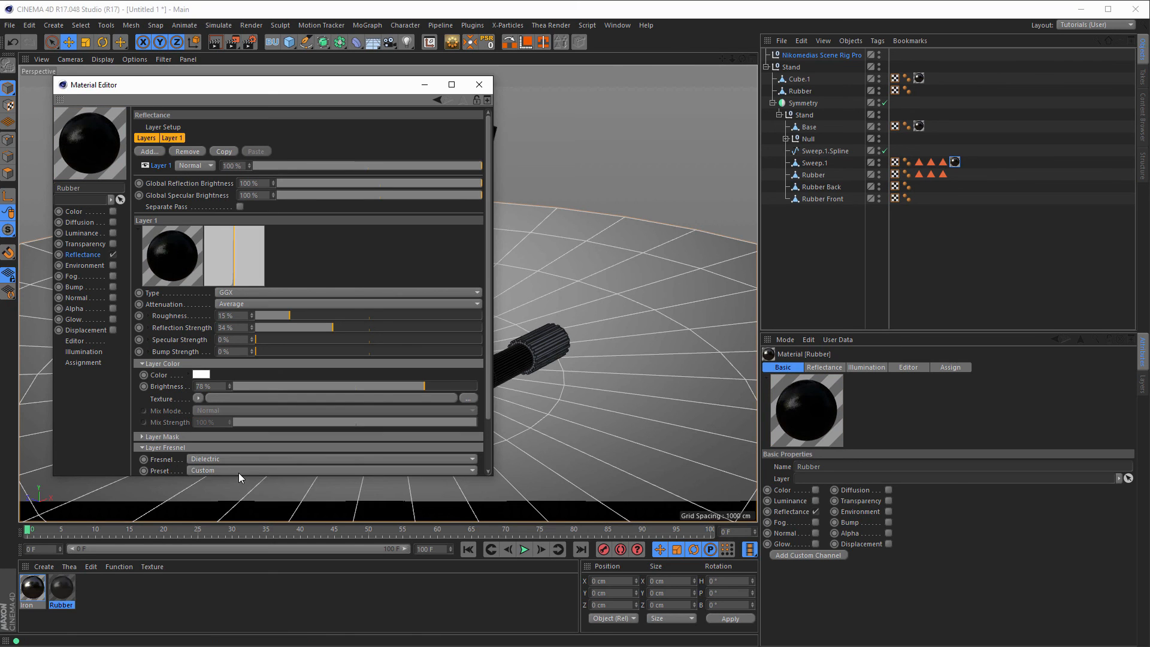
pyautogui.click(241, 470)
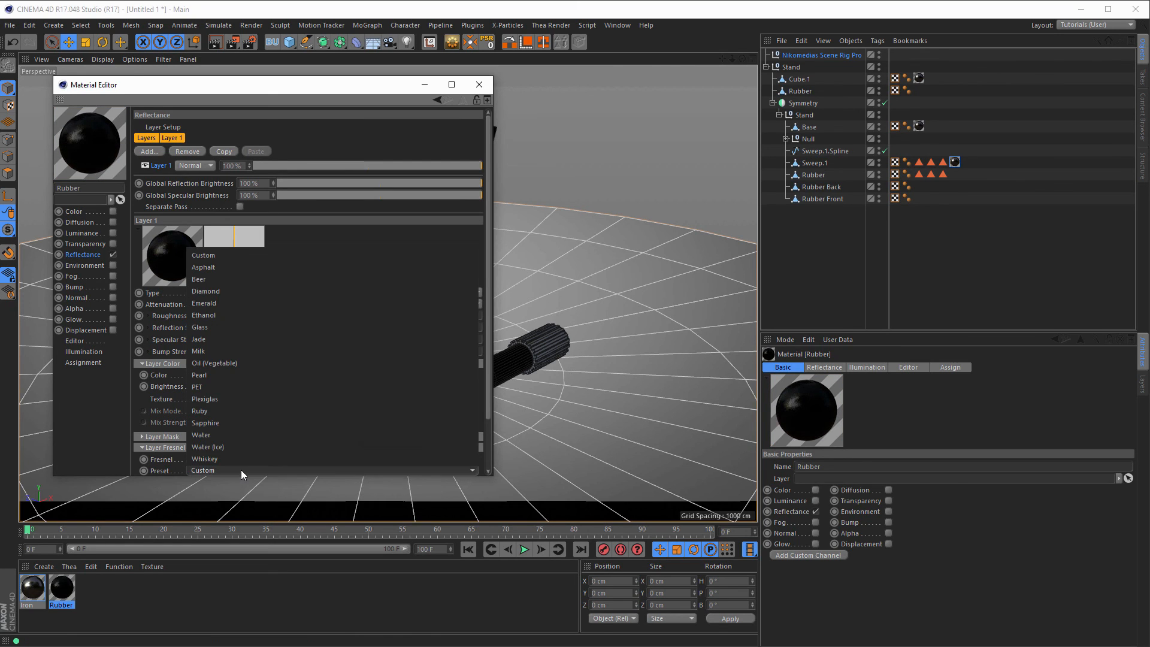
pyautogui.click(237, 388)
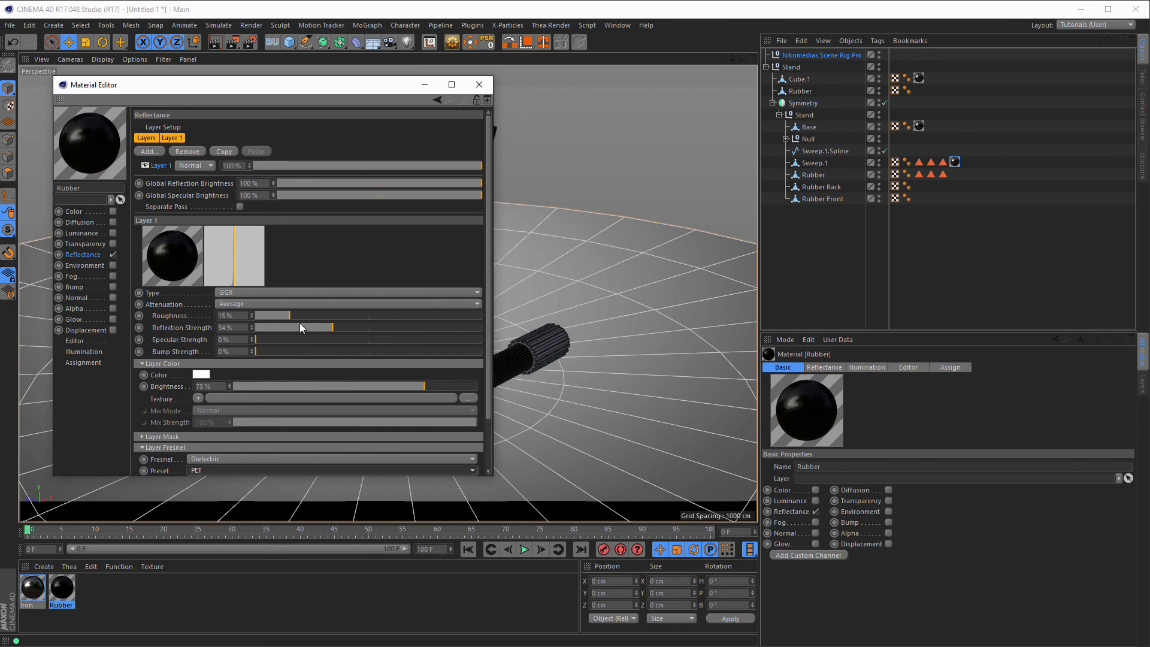
# Set the Rubber material's roughness to 48%, reflection strength to 12% and layer color brightness to 213%
pyautogui.moveTo(296, 325); pyautogui.dragTo(361, 320)
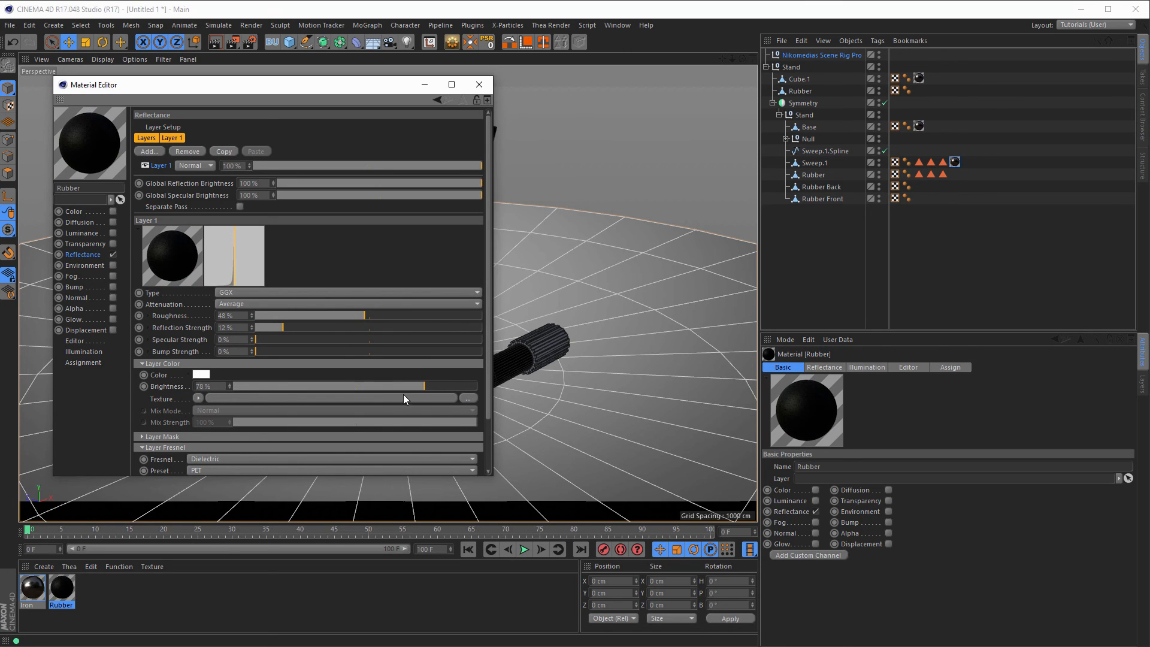
pyautogui.moveTo(424, 386); pyautogui.dragTo(490, 386)
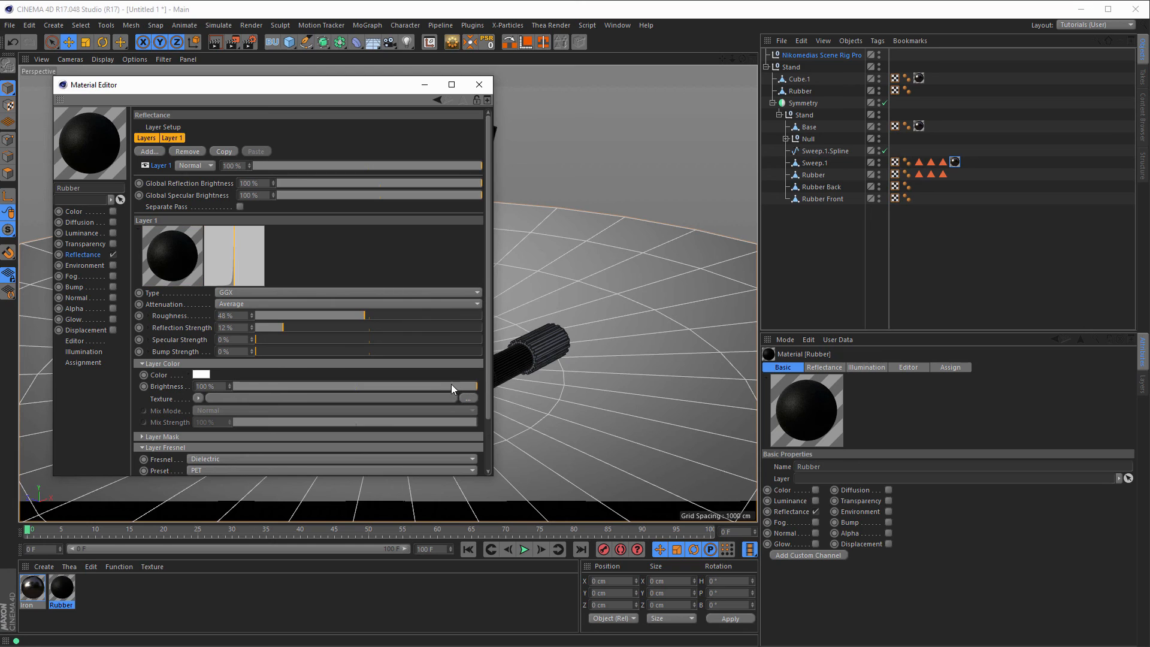
pyautogui.click(230, 384)
pyautogui.moveTo(230, 386); pyautogui.dragTo(231, 386)
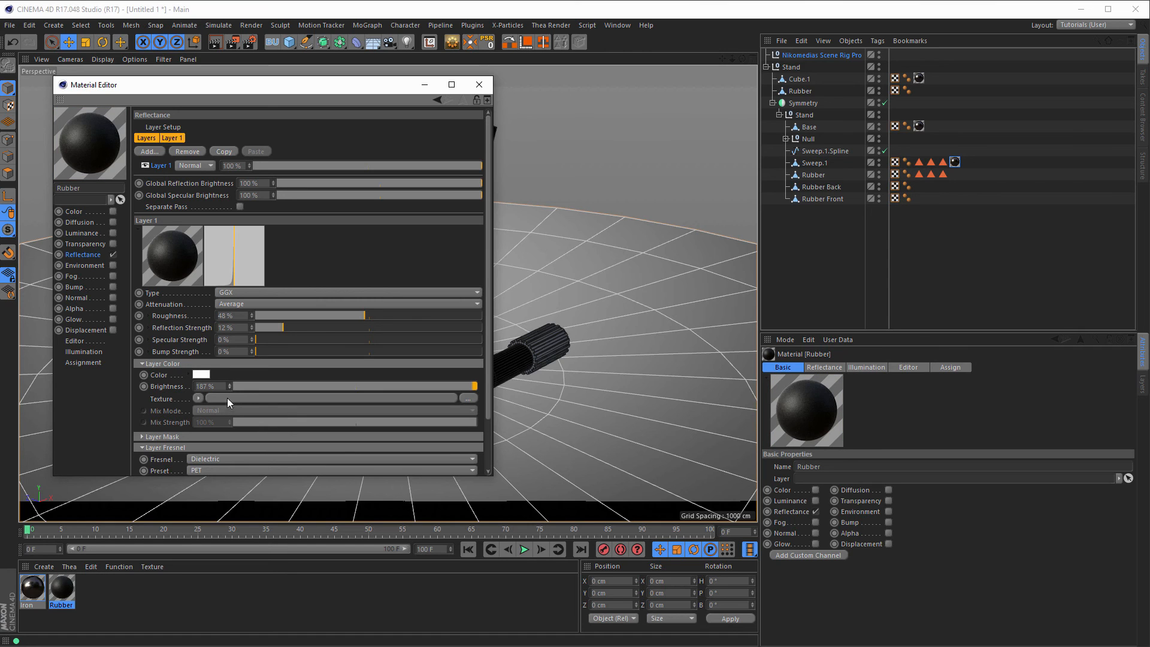
pyautogui.moveTo(229, 386); pyautogui.dragTo(230, 394)
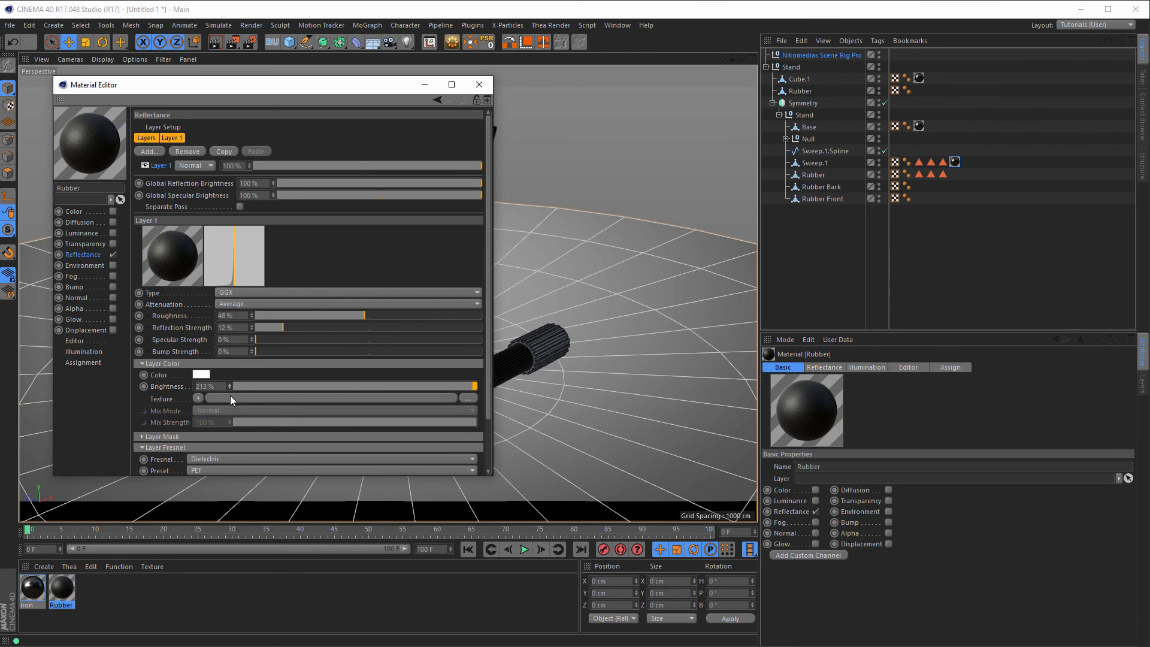
# Apply the Rubber material to both Rubber objects, Rubber Back and Rubber Front, and close the material editor
pyautogui.moveTo(70, 592); pyautogui.dragTo(809, 91)
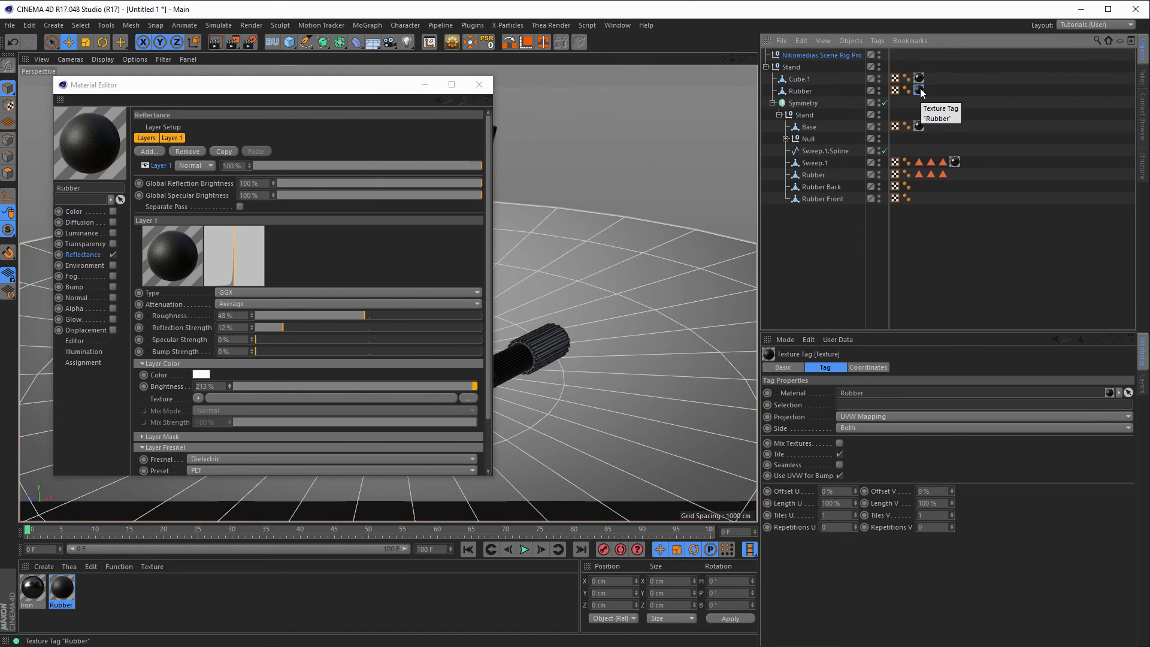
pyautogui.keyDown('ctrl'); pyautogui.moveTo(931, 95); pyautogui.dragTo(921, 188); pyautogui.keyUp('ctrl')
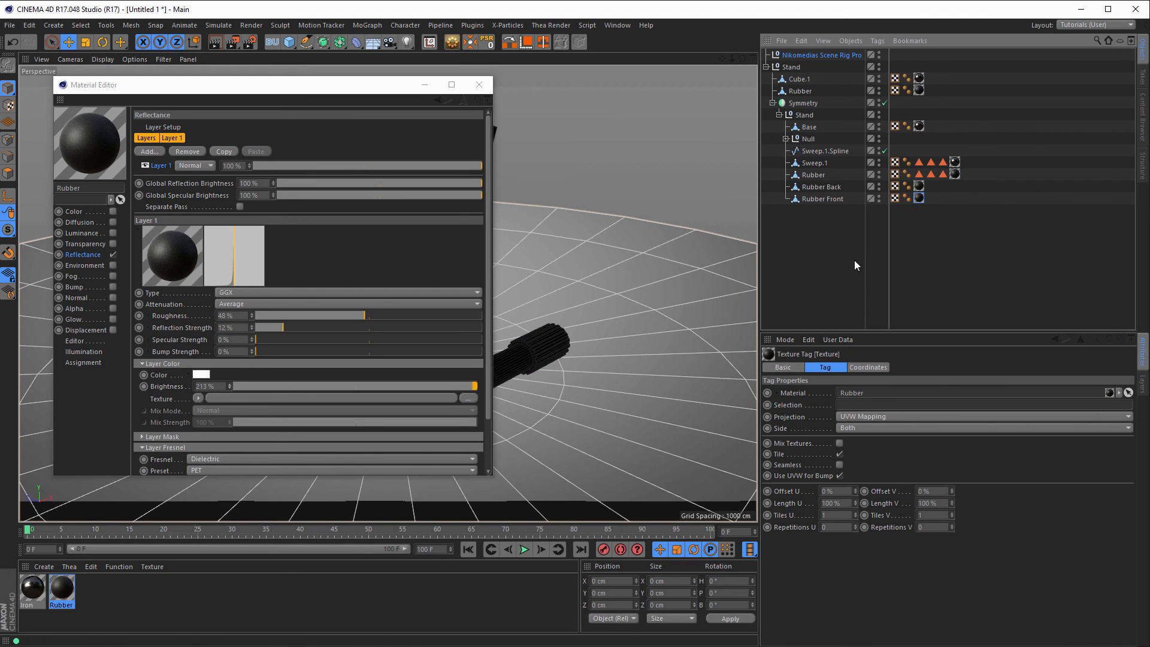
pyautogui.click(479, 84)
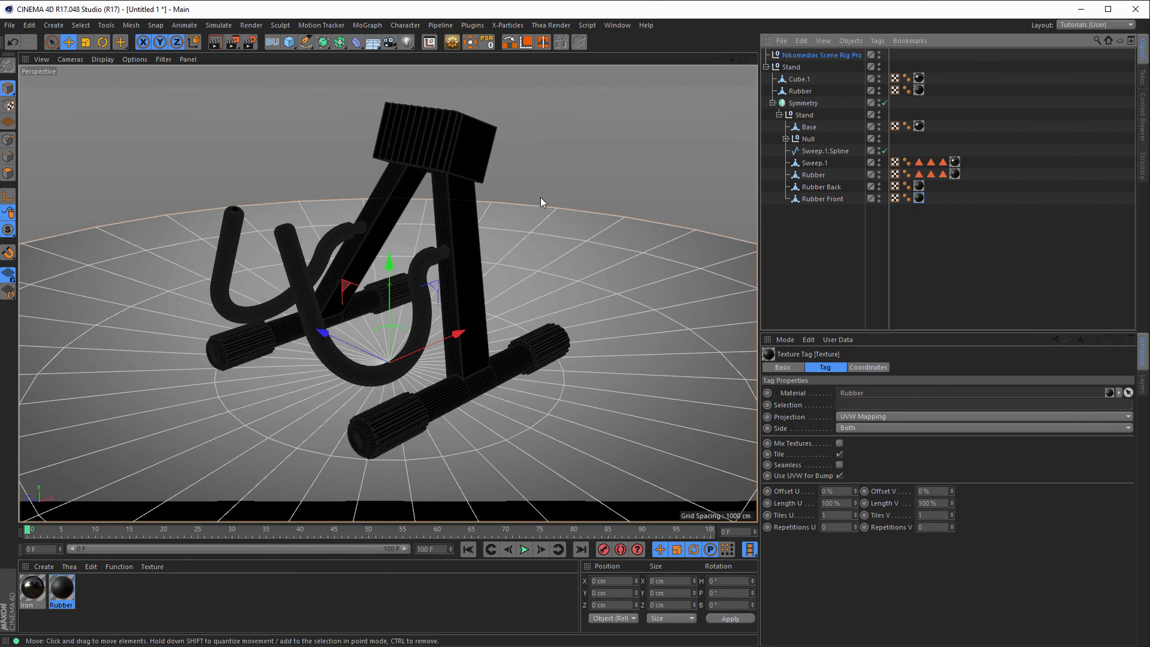
# Review the Physical renderer's sampler and subdivision settings in the render settings
pyautogui.keyDown('alt'); pyautogui.moveTo(448, 245); pyautogui.dragTo(451, 251, button='middle'); pyautogui.keyUp('alt')
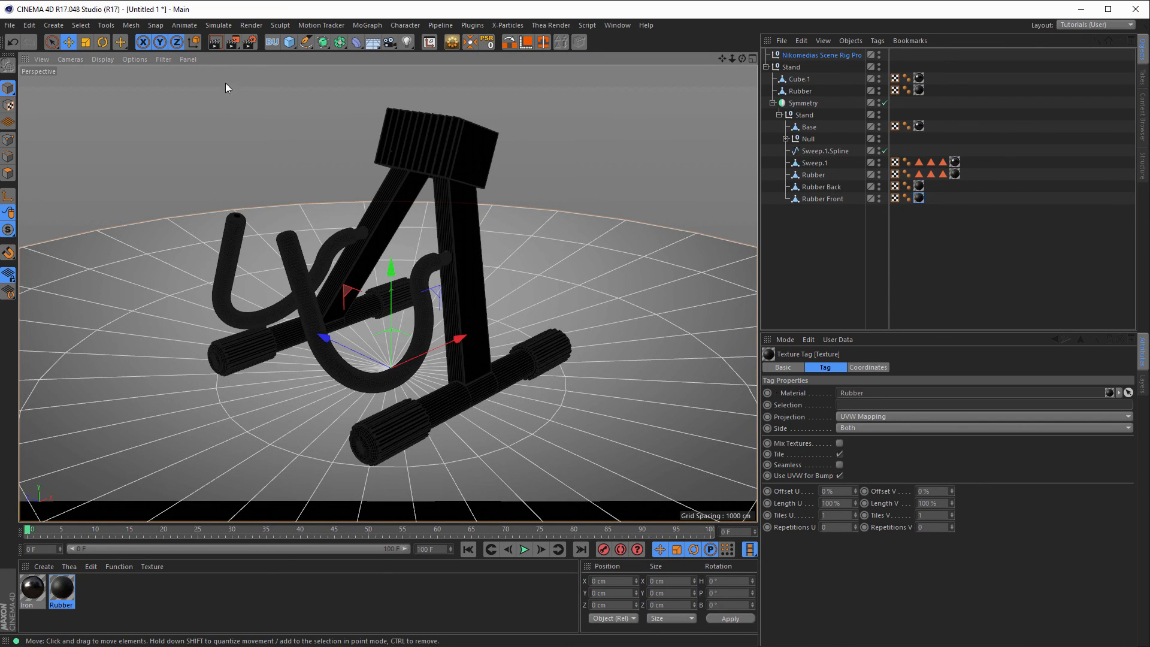
pyautogui.click(249, 41)
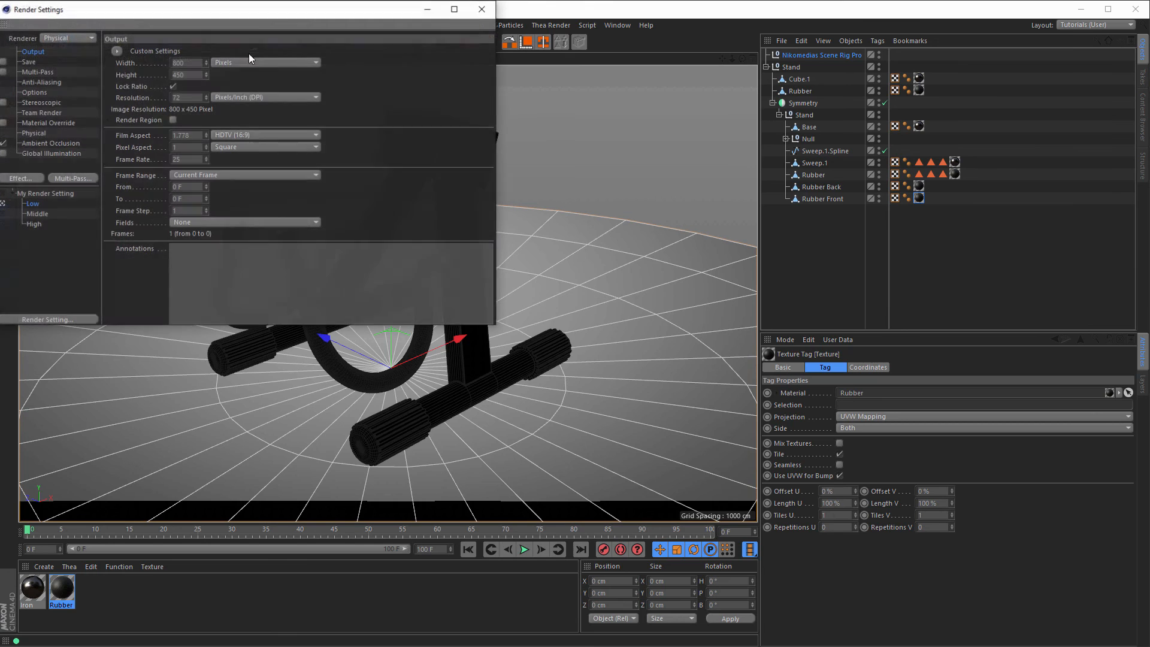
pyautogui.click(37, 134)
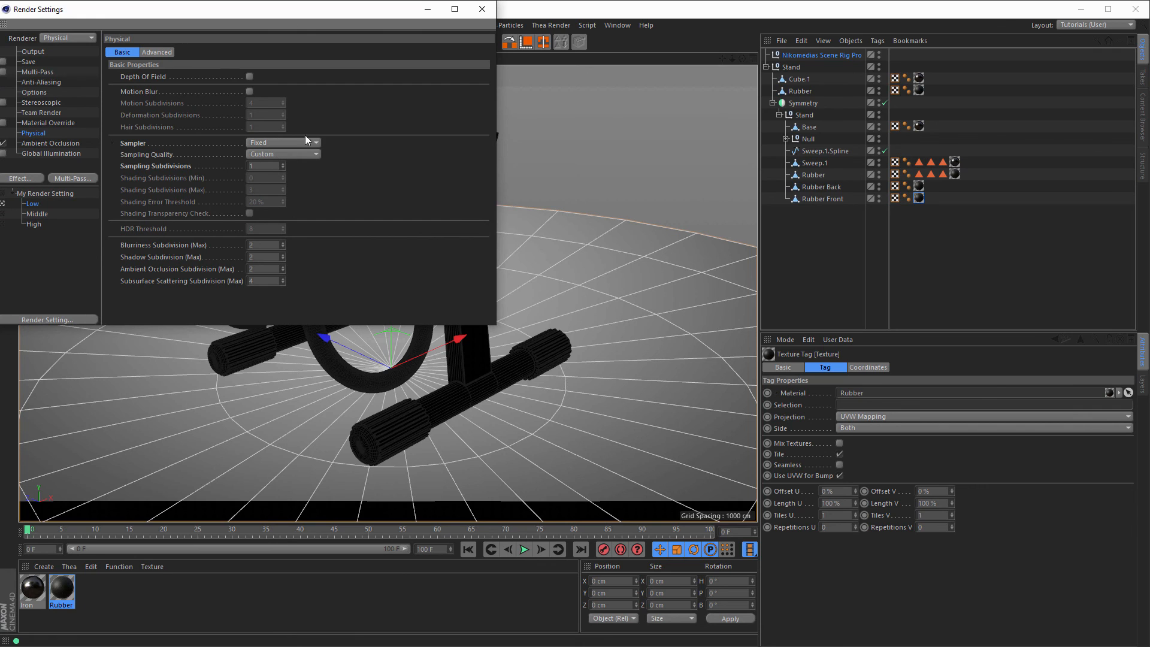
pyautogui.moveTo(328, 12); pyautogui.dragTo(977, 109)
pyautogui.moveTo(968, 113); pyautogui.dragTo(965, 113)
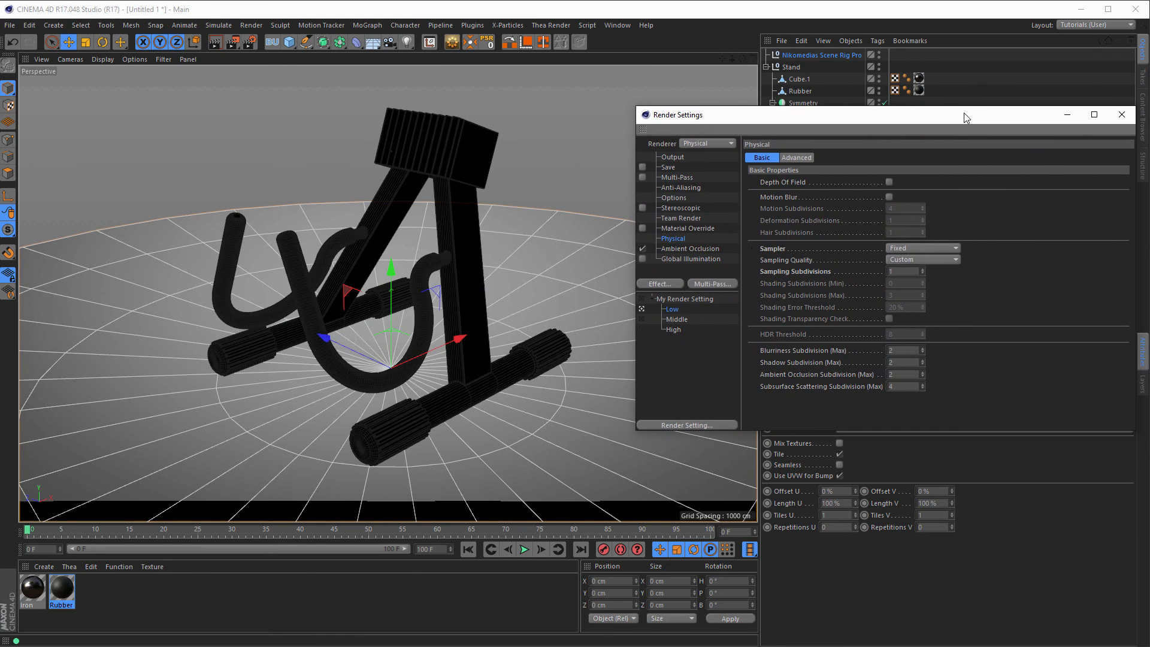
pyautogui.click(1122, 114)
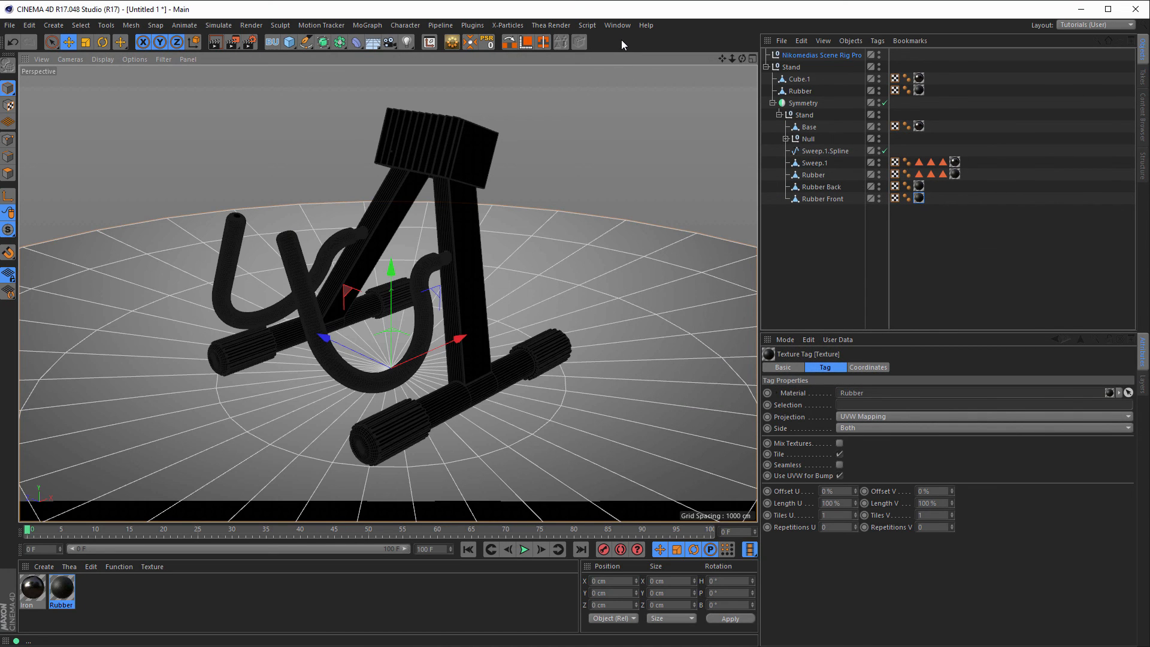
# Render the stand in the perspective view and examine where the hooks join the legs
pyautogui.hotkey('alt', 'r')
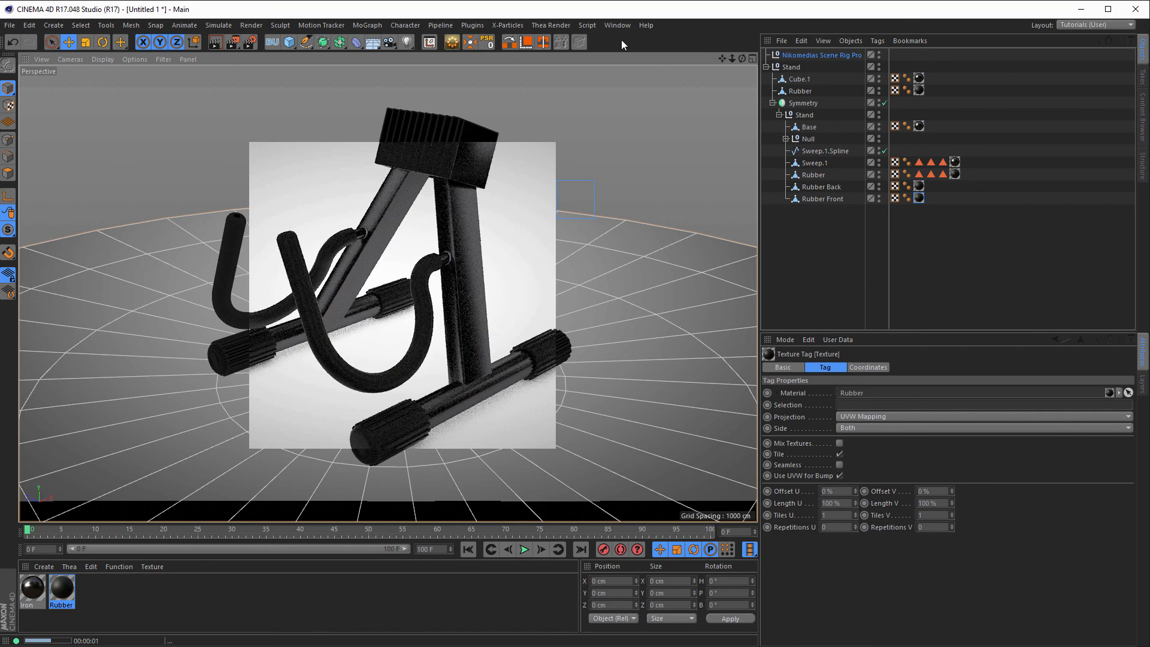
pyautogui.hotkey('ctrl', 'r')
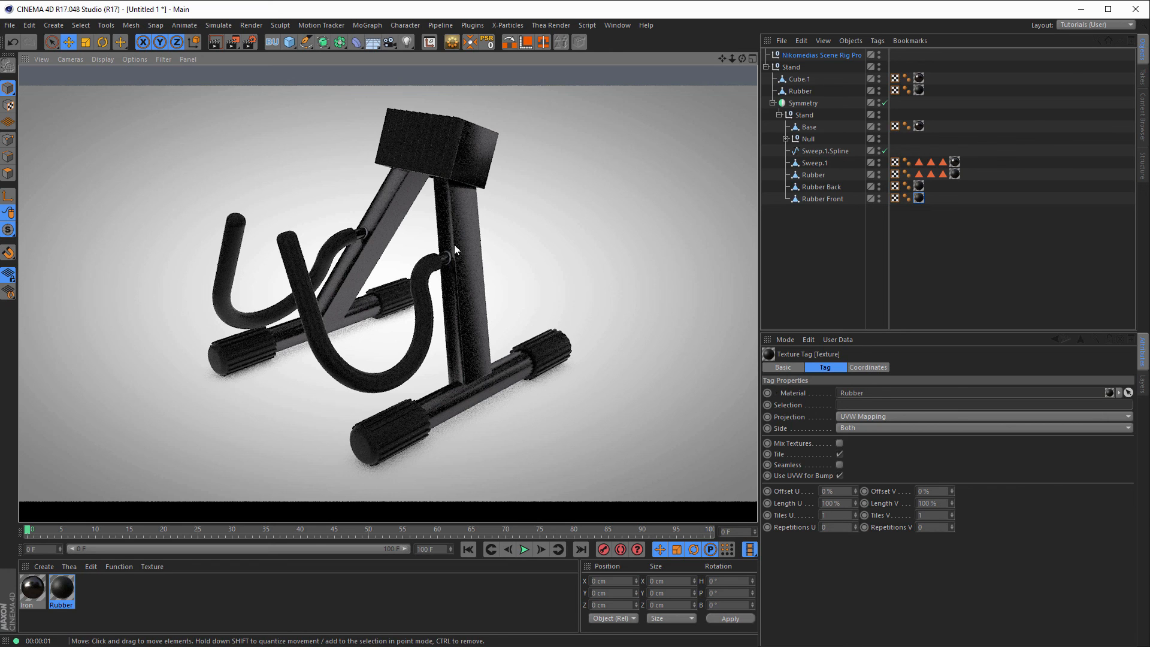
pyautogui.scroll(-6, 443, 268)
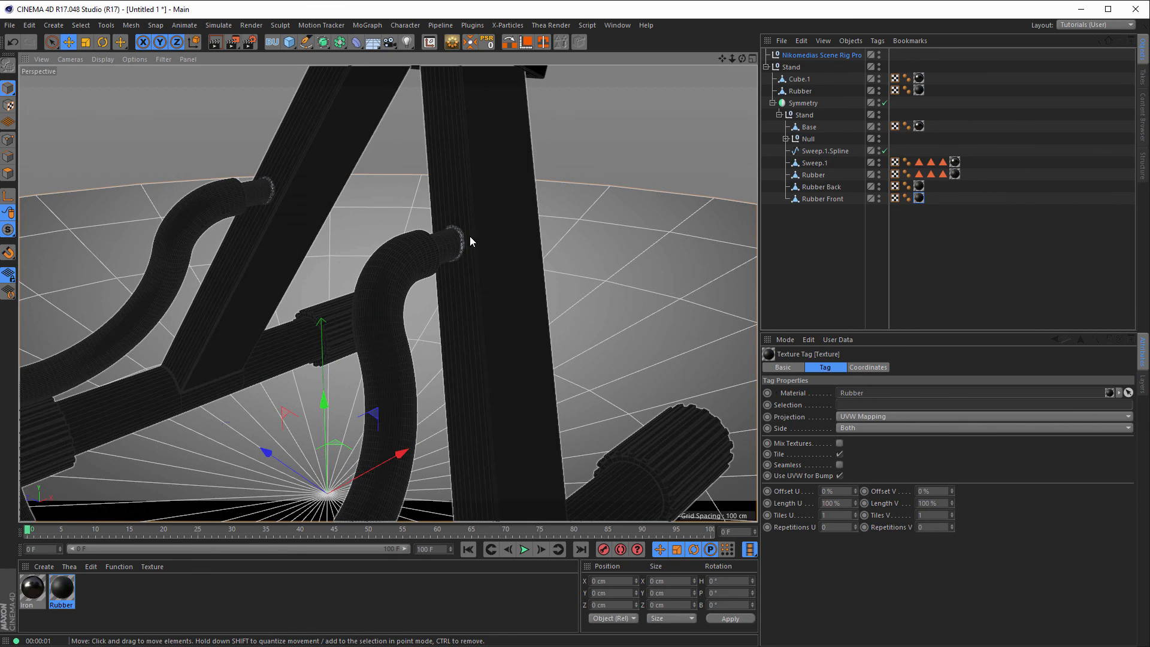
# Apply the Iron material to the Metaball inside the Null, and collapse the inner Stand group
pyautogui.click(921, 79)
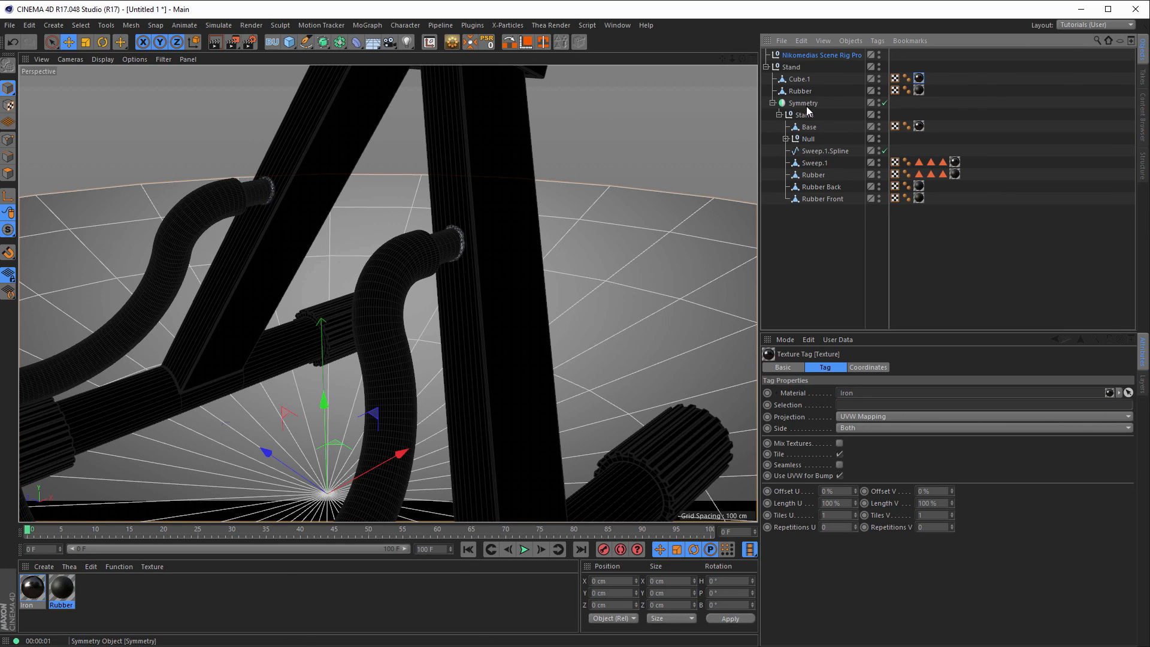
pyautogui.click(786, 139)
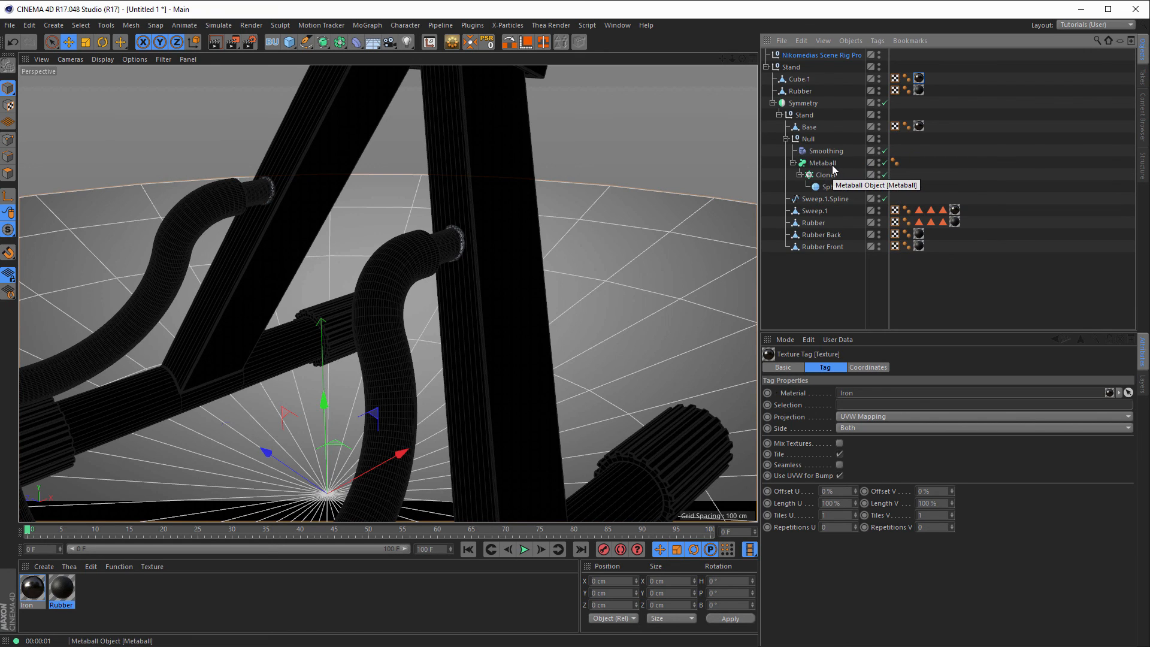
pyautogui.click(955, 210)
pyautogui.moveTo(956, 211); pyautogui.dragTo(911, 163)
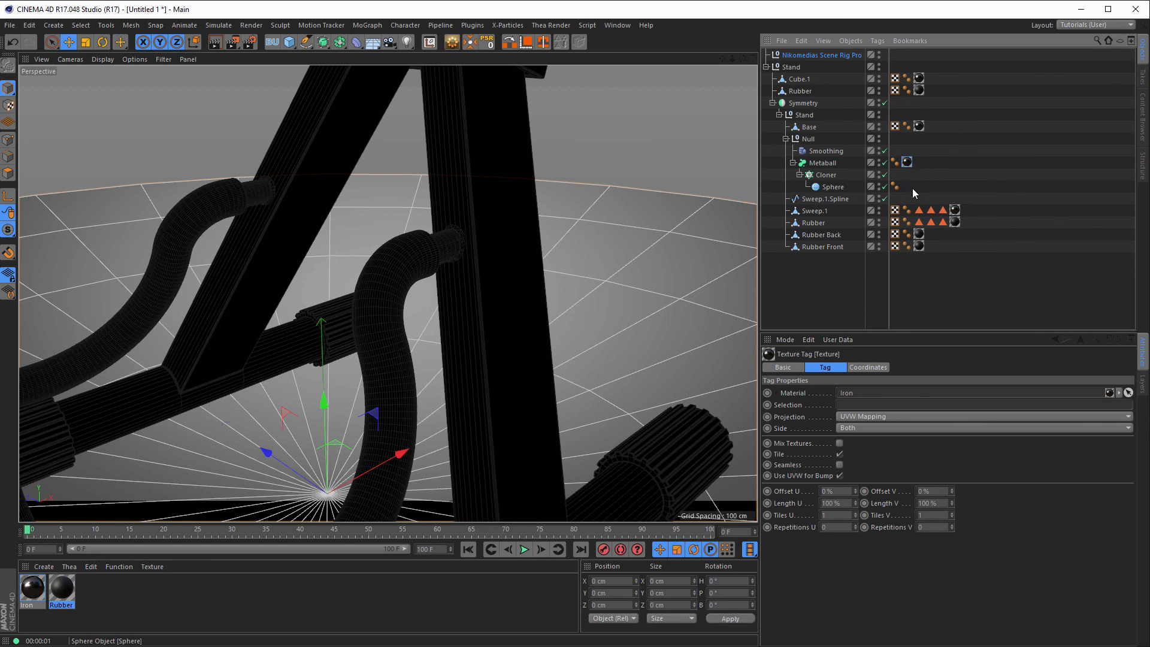
pyautogui.click(773, 103)
pyautogui.click(773, 103)
pyautogui.click(780, 115)
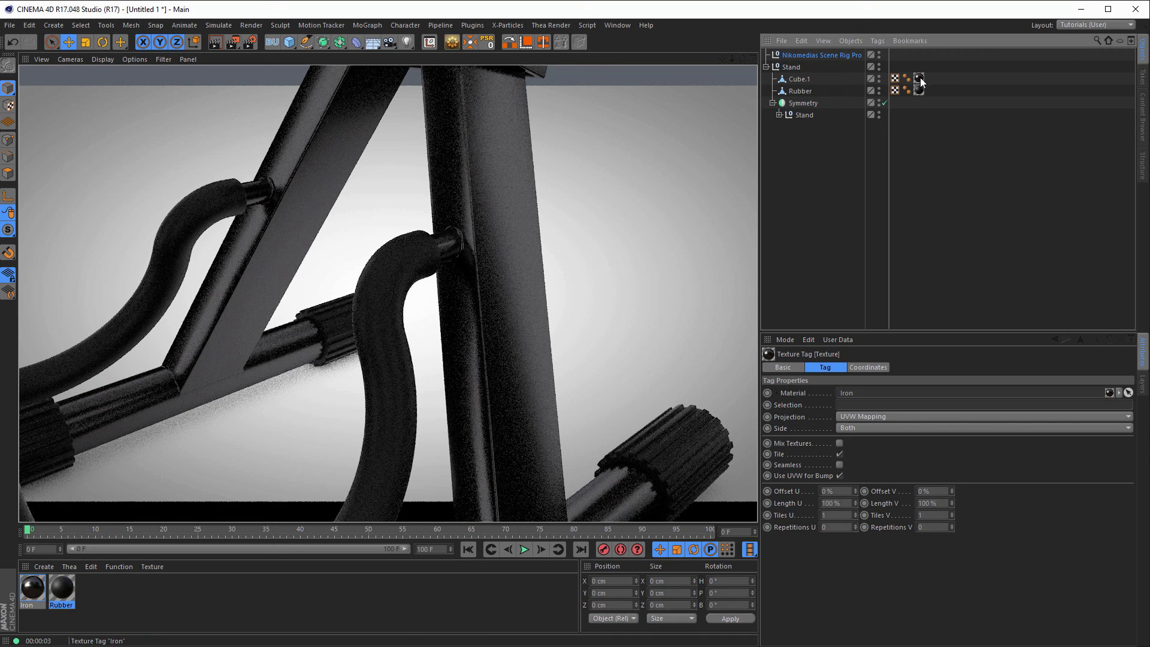
pyautogui.doubleClick(33, 587)
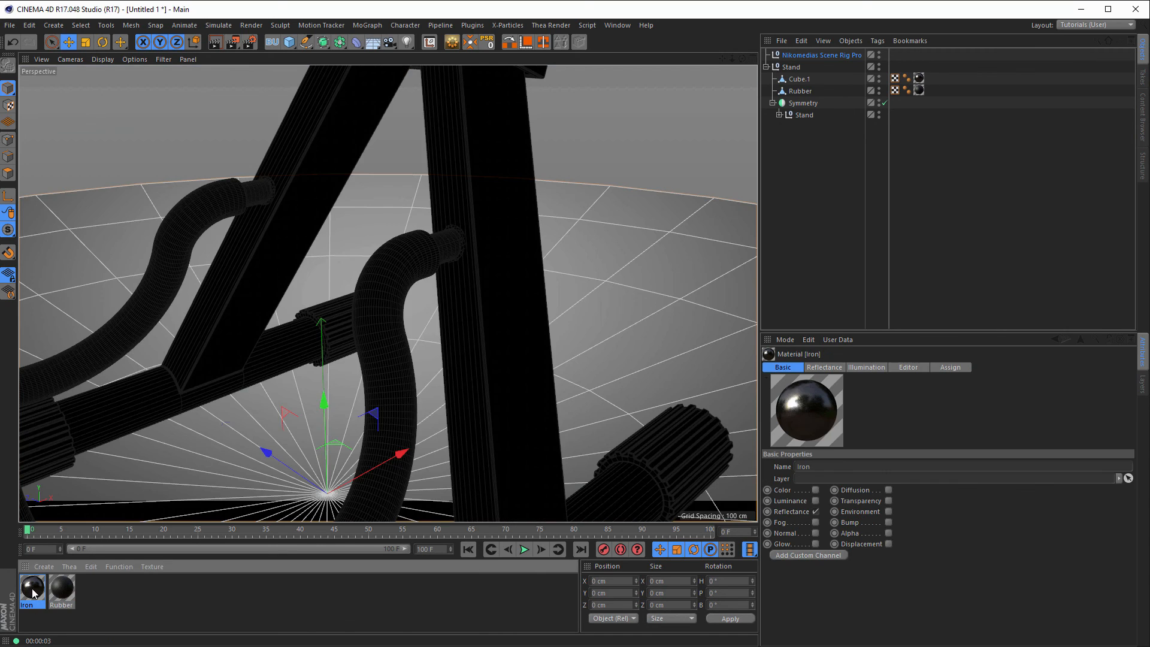
pyautogui.moveTo(324, 88); pyautogui.dragTo(703, 115)
pyautogui.click(780, 108)
# Turn on the HDRI preview of the Nikomedias Scene Rig Pro and set its preview size to 300 cm
pyautogui.click(843, 56)
pyautogui.scroll(-6, 437, 379)
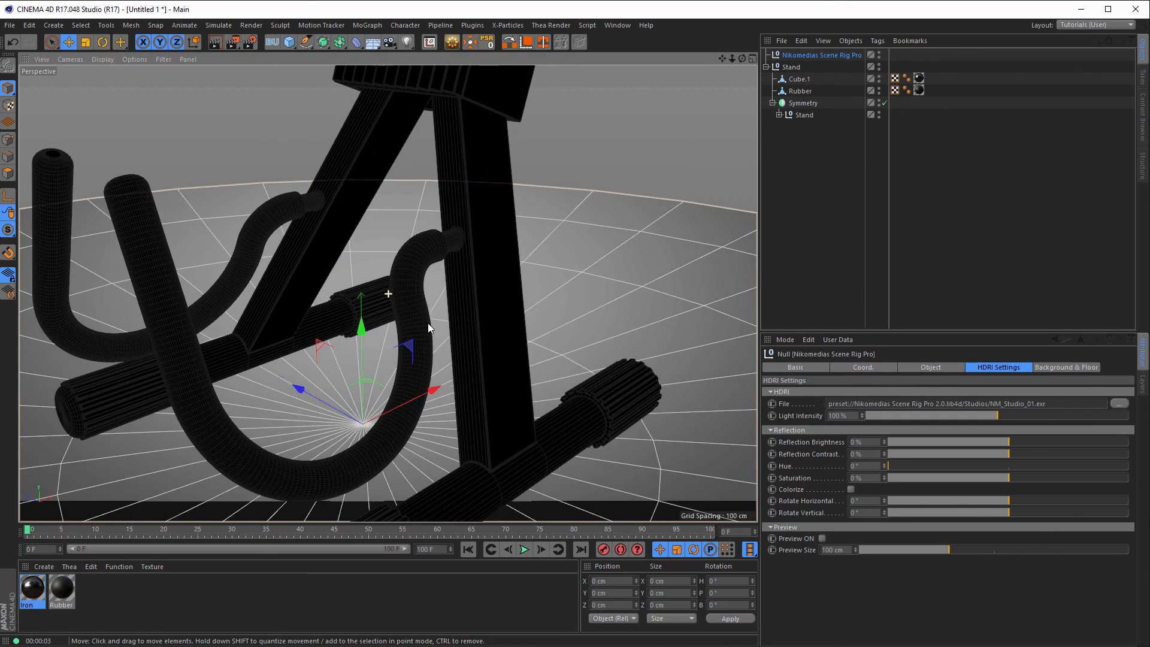
pyautogui.scroll(2, 420, 348)
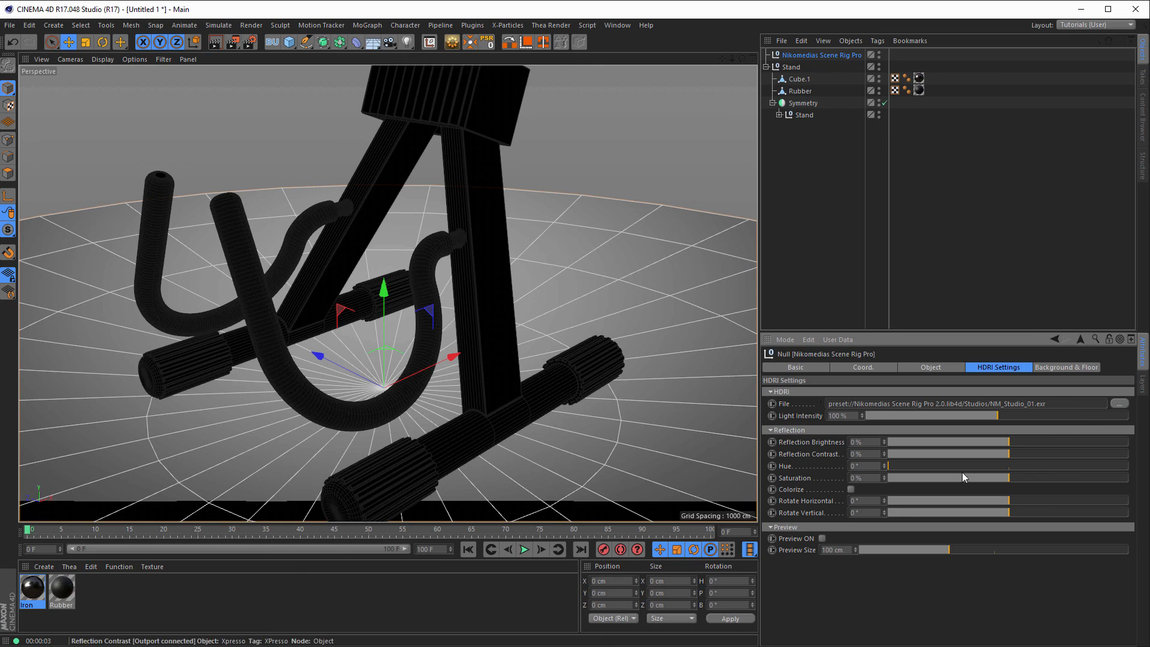
pyautogui.click(823, 539)
pyautogui.moveTo(942, 549); pyautogui.dragTo(1133, 535)
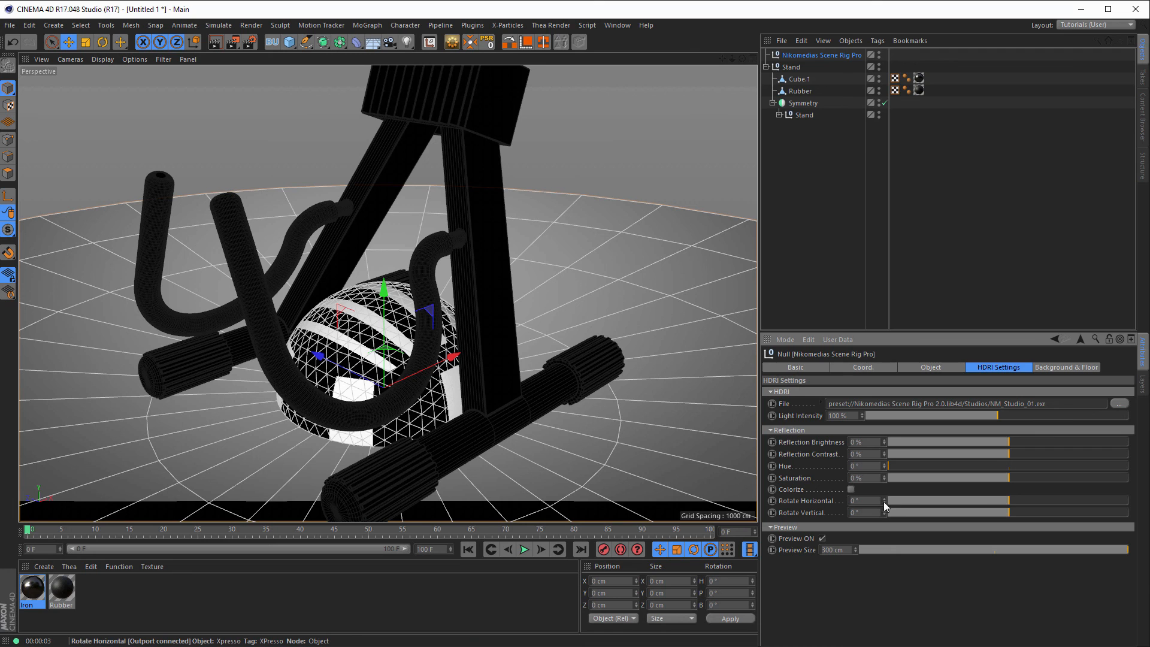
# Set the scene rig's HDRI reflection rotation to 2° horizontal and 32° vertical
pyautogui.click(1010, 501)
pyautogui.moveTo(1010, 501); pyautogui.dragTo(1055, 488)
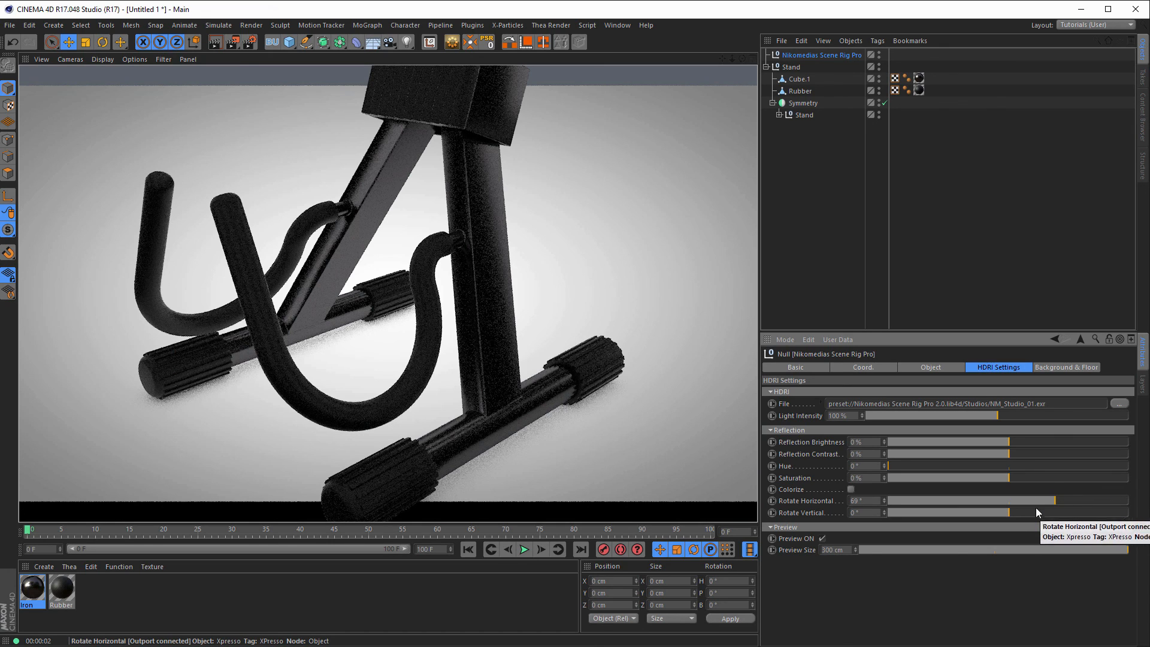
pyautogui.moveTo(1013, 513); pyautogui.dragTo(1048, 506)
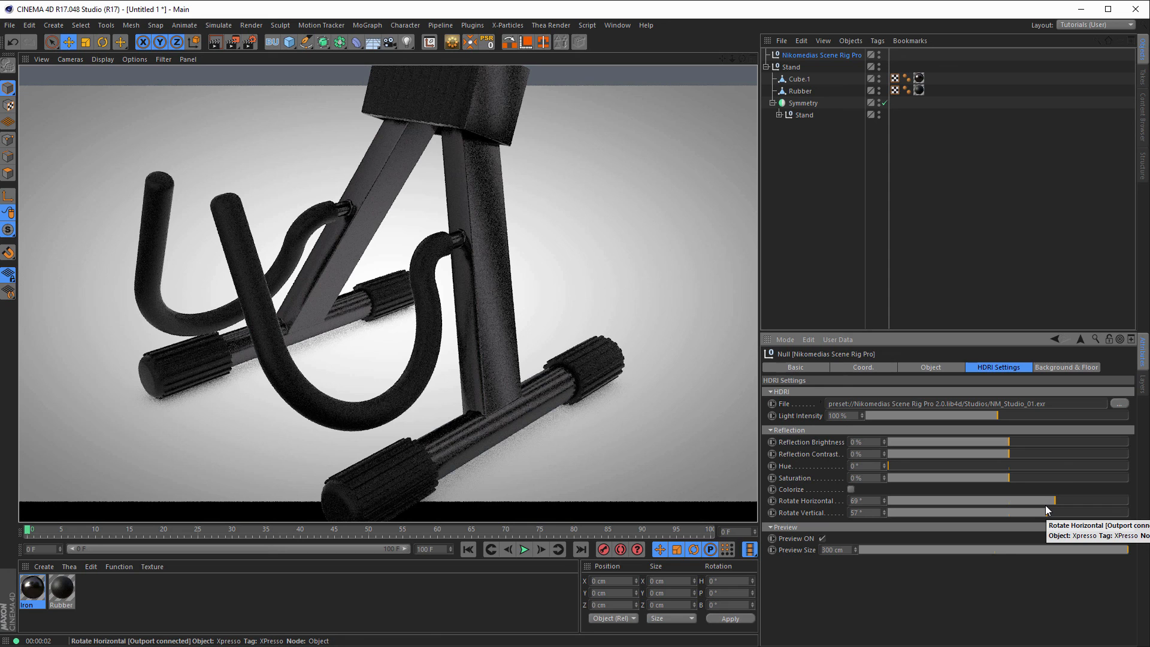
pyautogui.moveTo(1044, 506); pyautogui.dragTo(1031, 516)
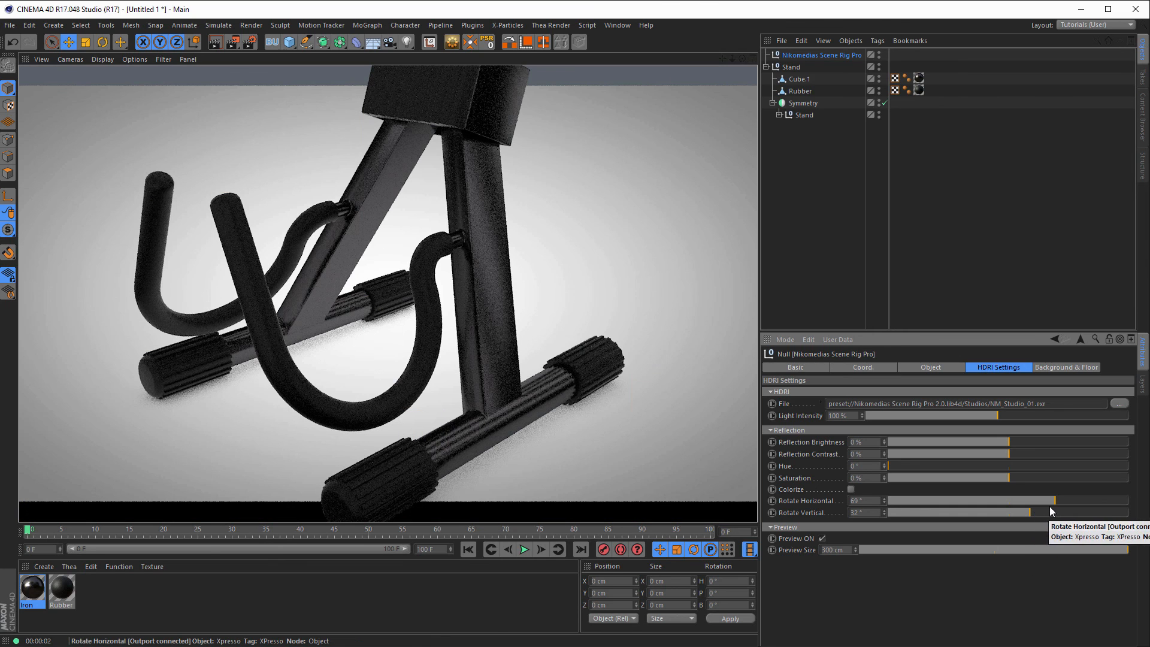
pyautogui.moveTo(1054, 500); pyautogui.dragTo(1011, 503)
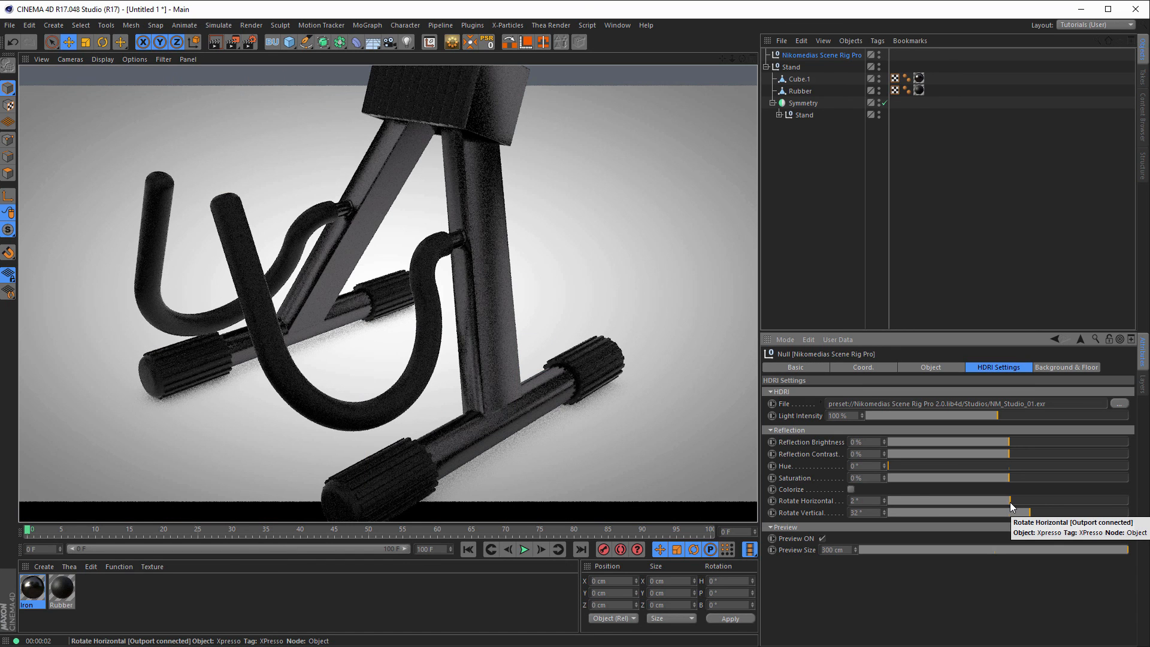
# Set the Iron material's reflection strength to 15% and roughness to 26%
pyautogui.doubleClick(41, 586)
pyautogui.moveTo(268, 325); pyautogui.dragTo(260, 325)
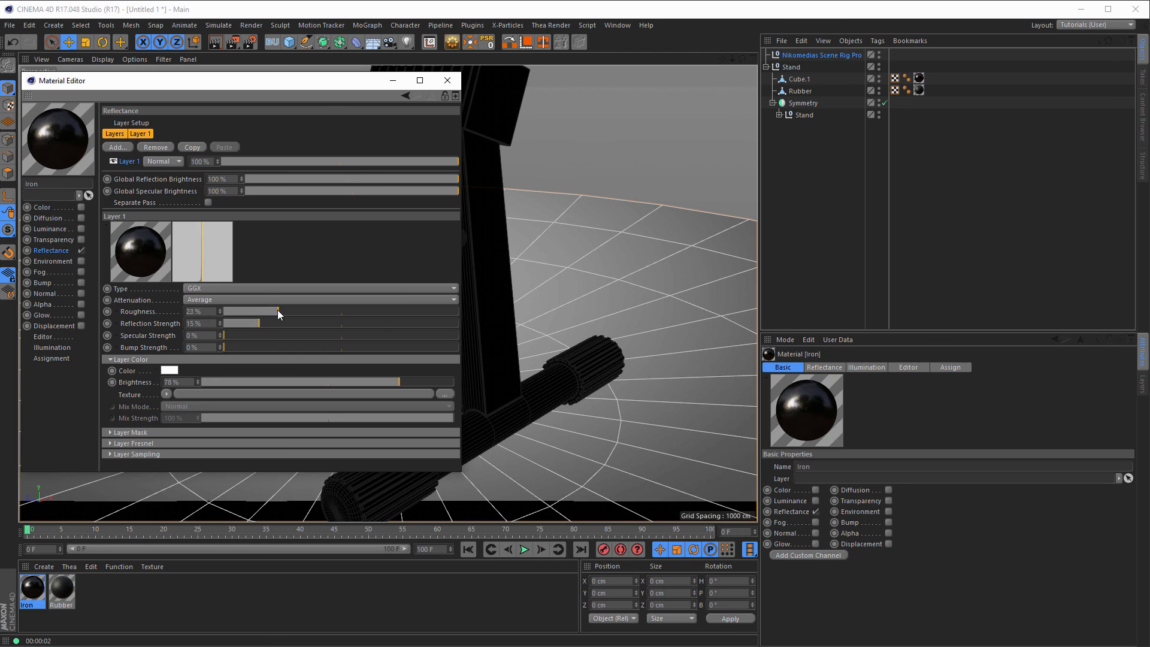
pyautogui.moveTo(284, 311); pyautogui.dragTo(285, 311)
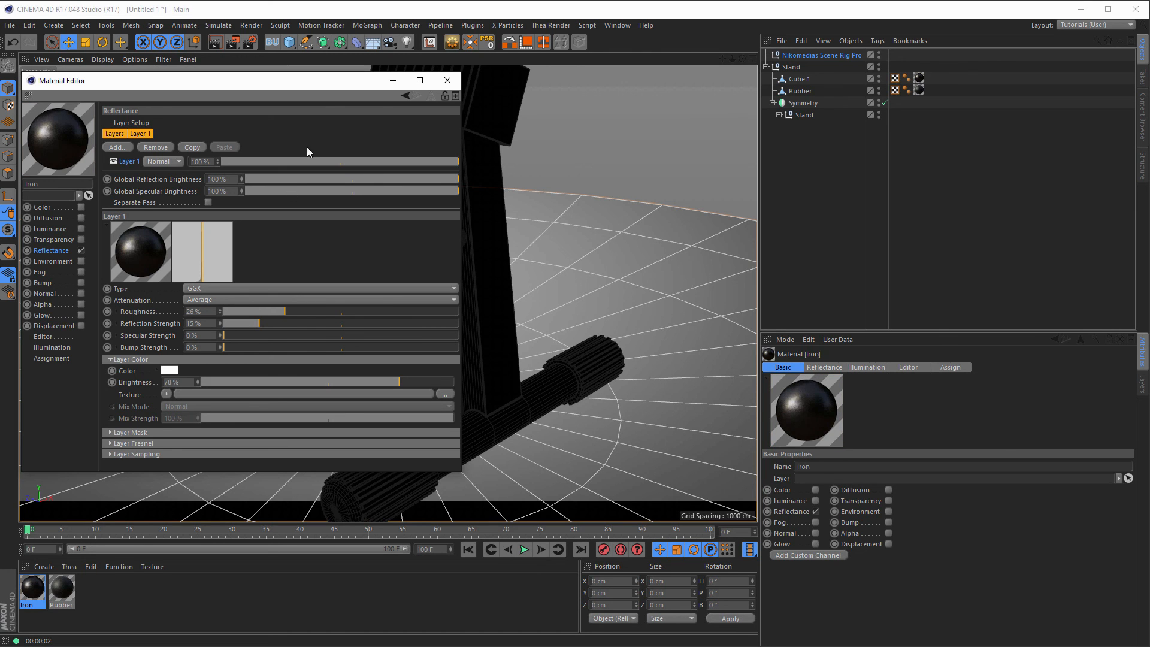
# Set the Rubber material's reflectance roughness to 55% and its layer color brightness to 245%
pyautogui.moveTo(334, 85); pyautogui.dragTo(945, 119)
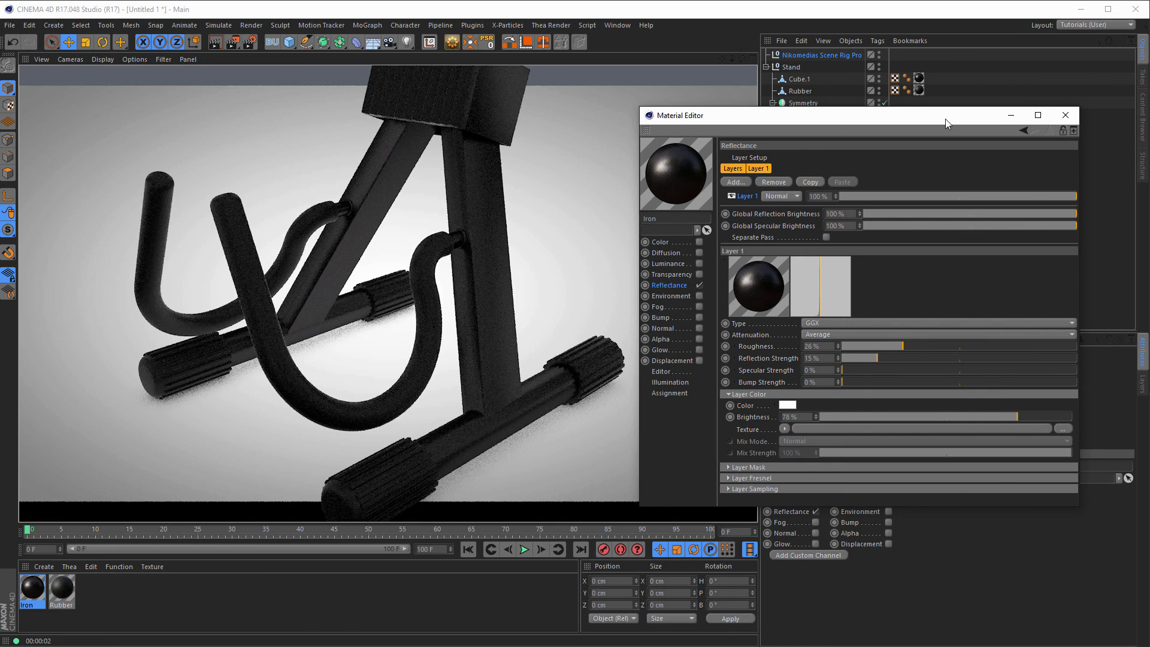
pyautogui.click(70, 589)
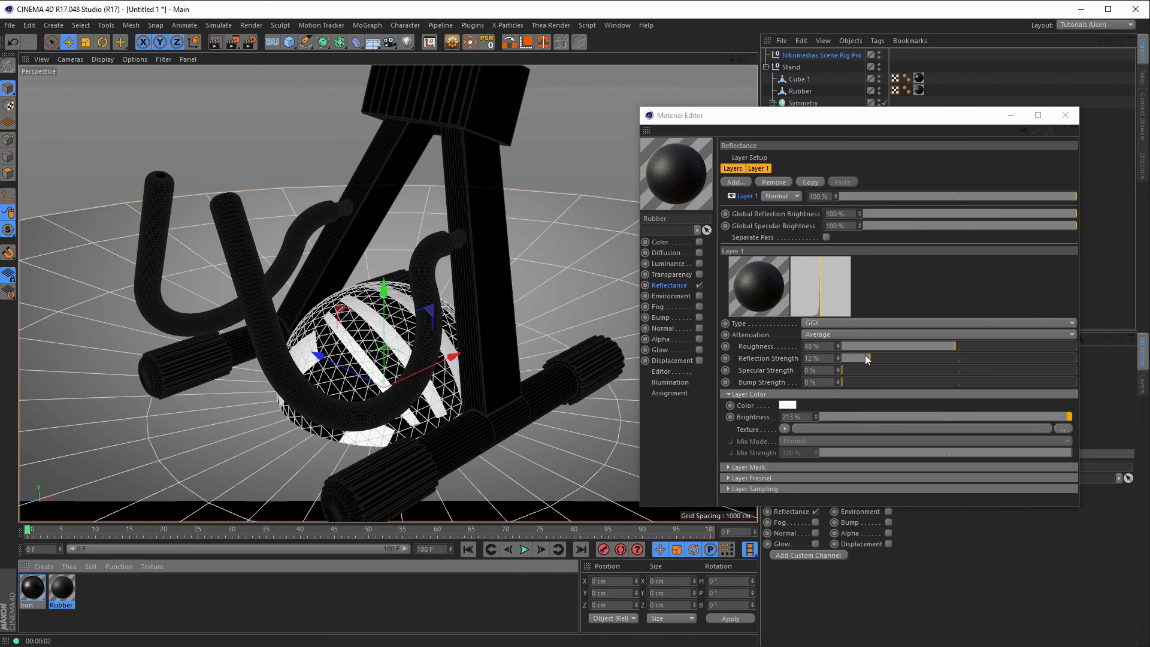
pyautogui.moveTo(952, 347)
pyautogui.mouseDown()
pyautogui.moveTo(987, 346)
pyautogui.moveTo(972, 347)
pyautogui.mouseUp()
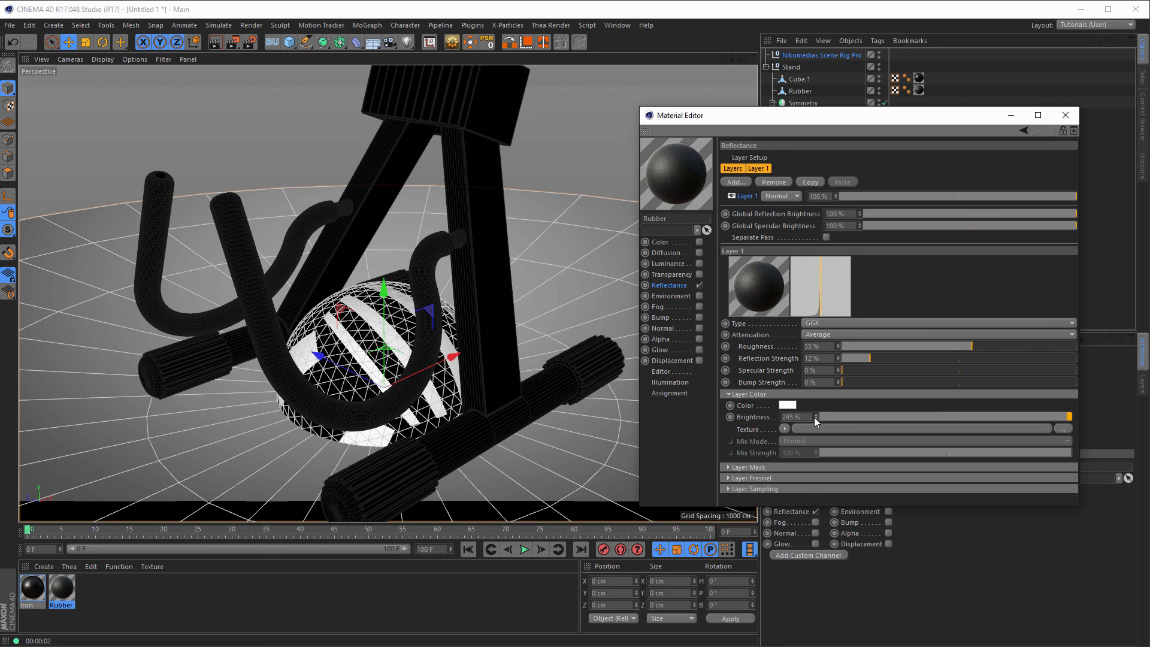
# Enable the Rubber material's Bump channel, load a Noise shader as its texture and open the shader's settings
pyautogui.click(700, 318)
pyautogui.click(773, 185)
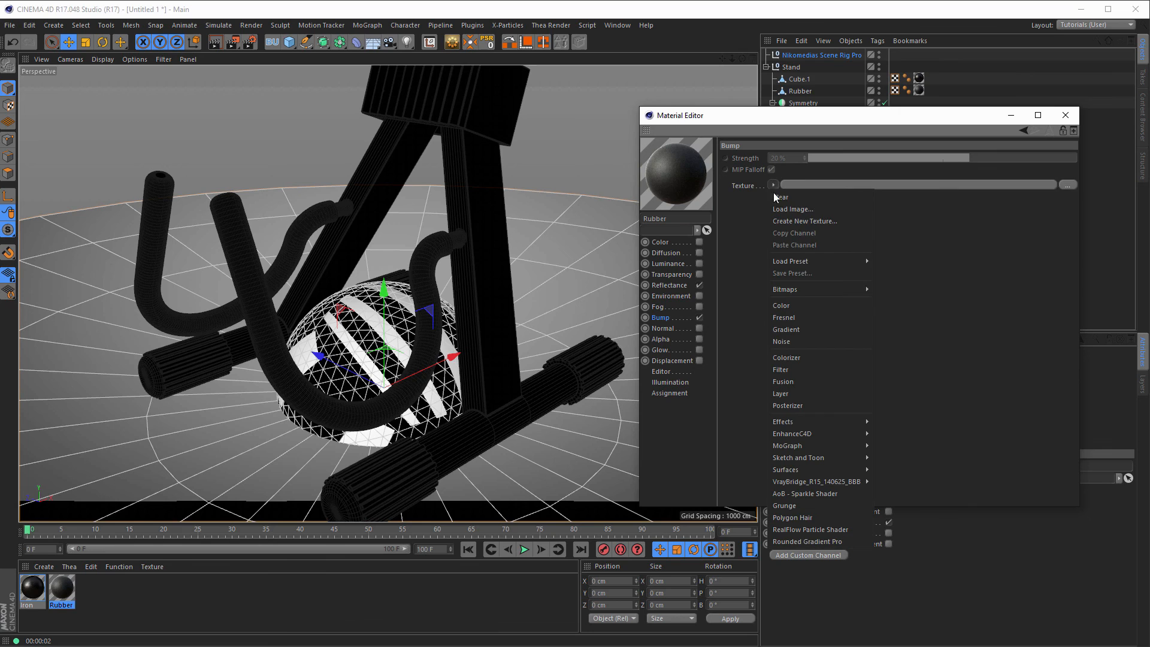
pyautogui.click(803, 337)
pyautogui.click(782, 208)
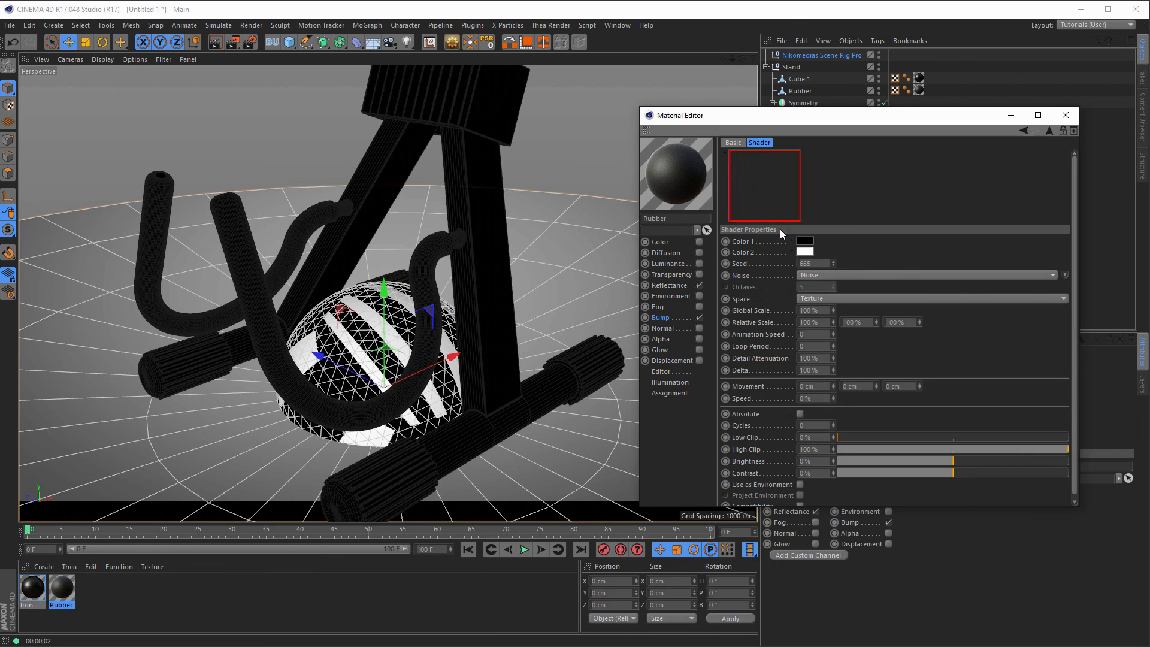
# Set the bump Noise shader's global scale to 5% and its delta to 5%
pyautogui.doubleClick(812, 310)
pyautogui.write('5')
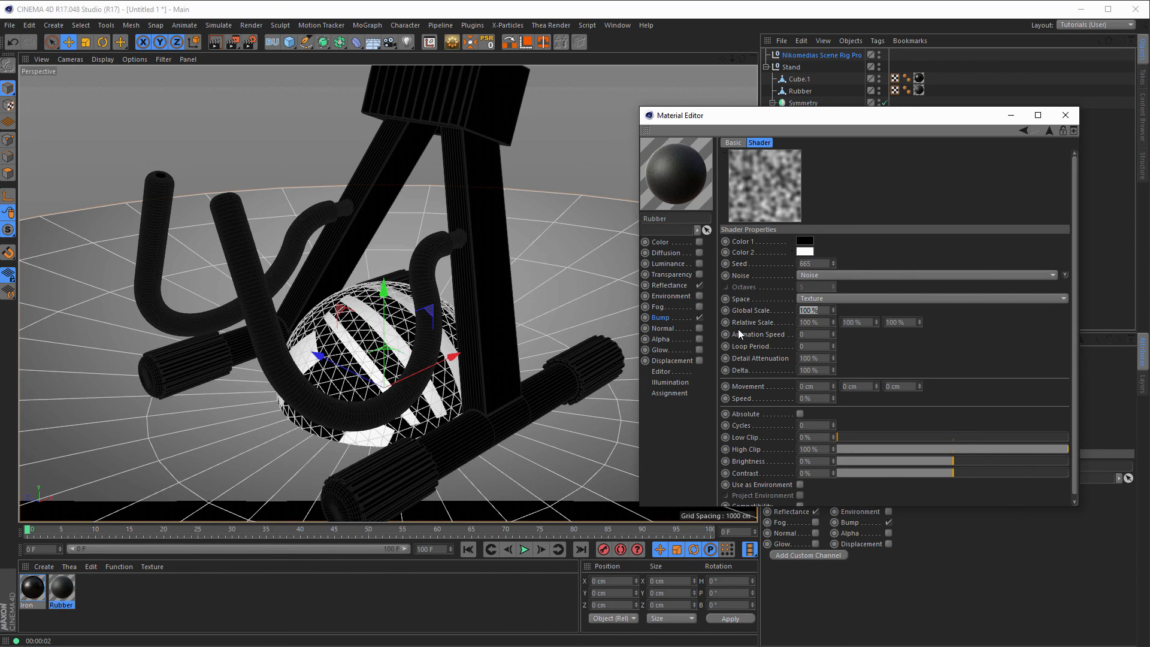
pyautogui.press('Return')
pyautogui.doubleClick(818, 370)
pyautogui.write('5')
pyautogui.press('Return')
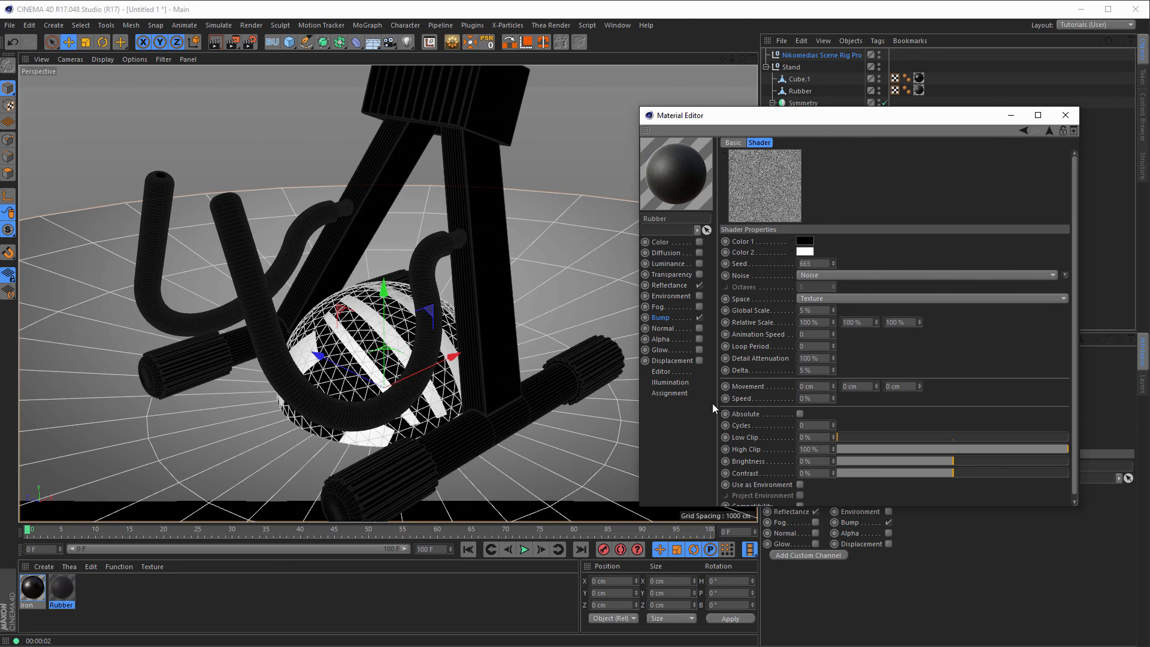
# Raise the bump strength of the Rubber material's reflectance layer to 100% and preview the render close up on the hooks
pyautogui.click(670, 285)
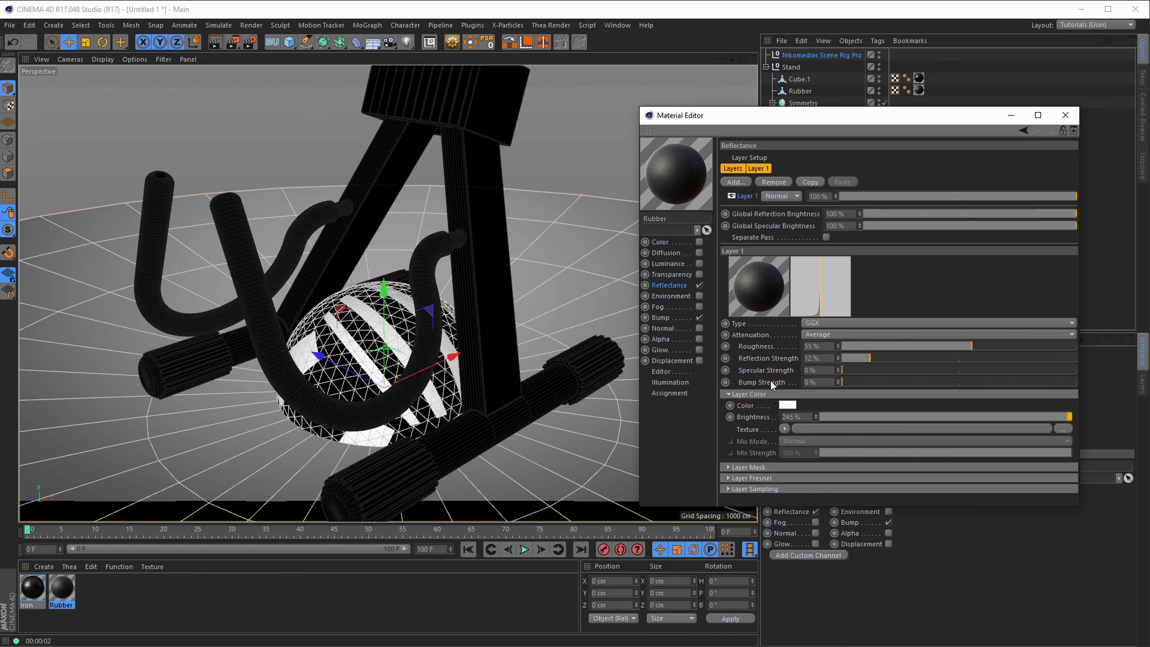
pyautogui.moveTo(868, 383); pyautogui.dragTo(1078, 383)
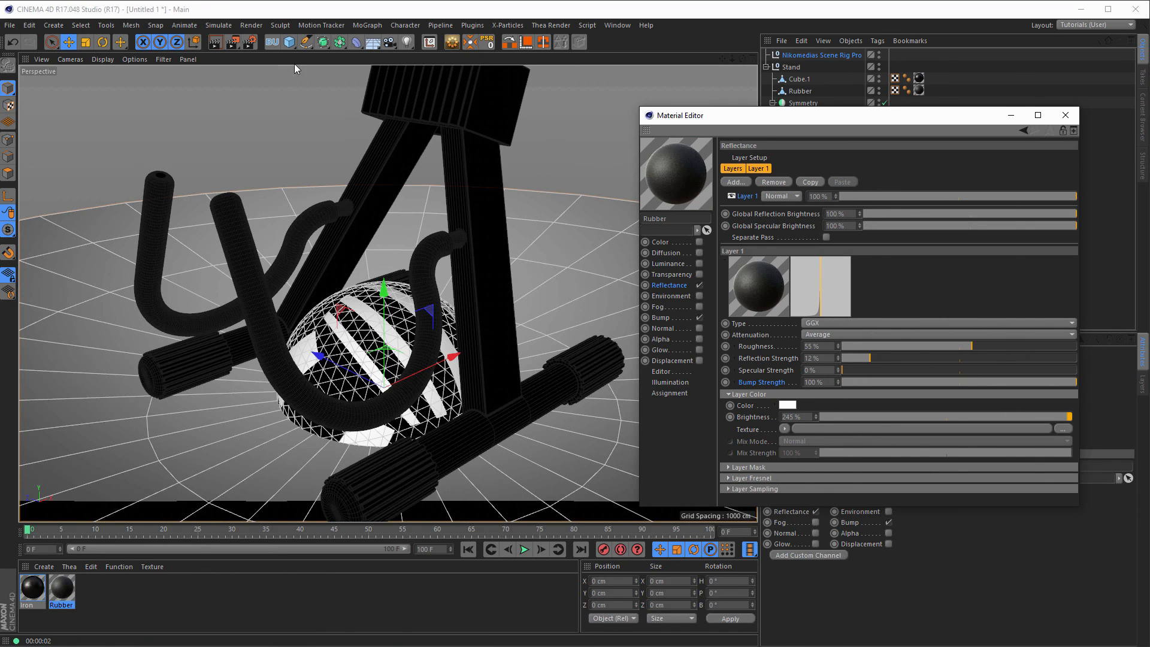
pyautogui.hotkey('alt', 'r')
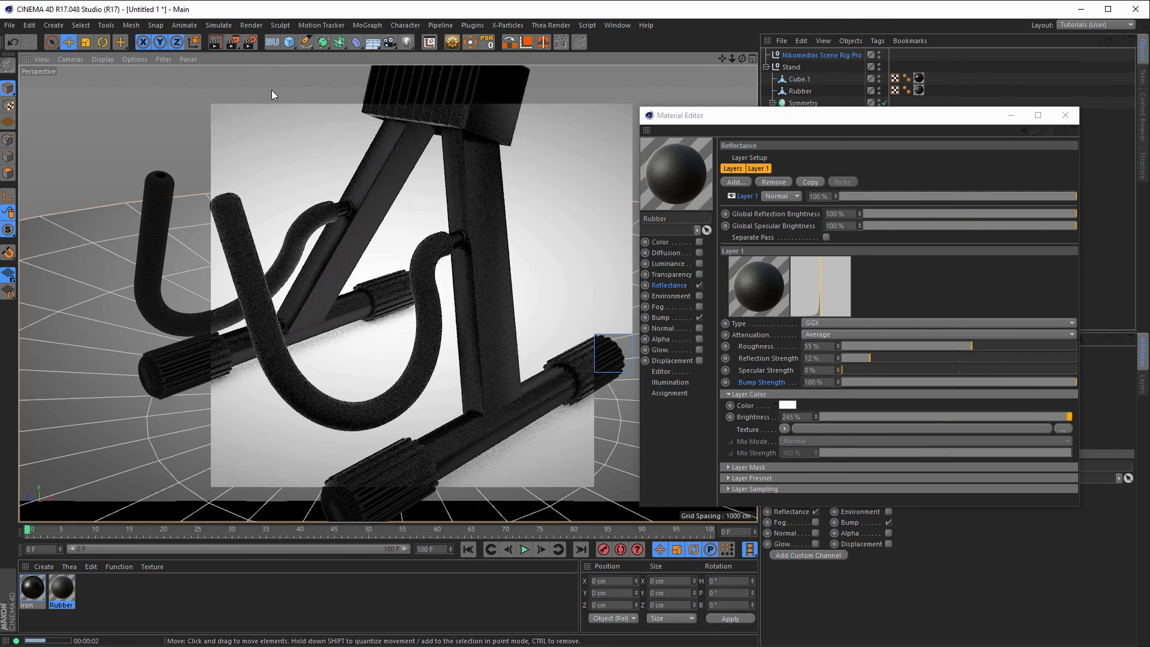
pyautogui.moveTo(458, 225)
pyautogui.keyDown('alt'); pyautogui.mouseDown(button='right')
pyautogui.moveTo(588, 231)
pyautogui.moveTo(580, 225)
pyautogui.mouseUp(button='right'); pyautogui.keyUp('alt')
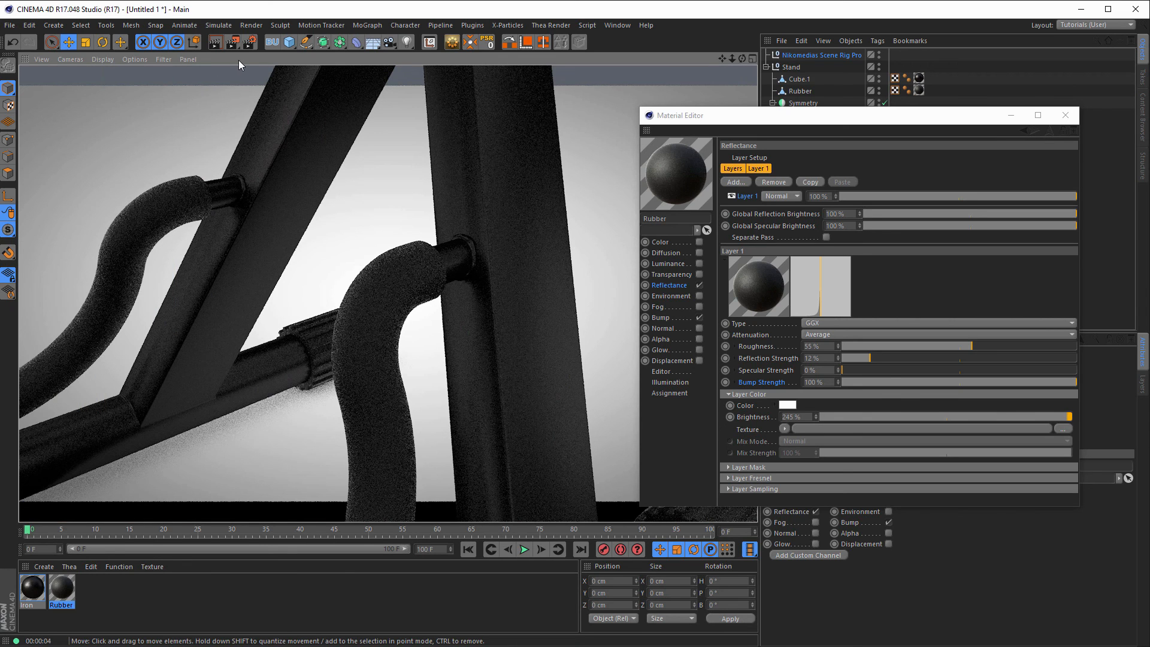
# Make the Middle render setting active and render the view of the hooks
pyautogui.click(251, 43)
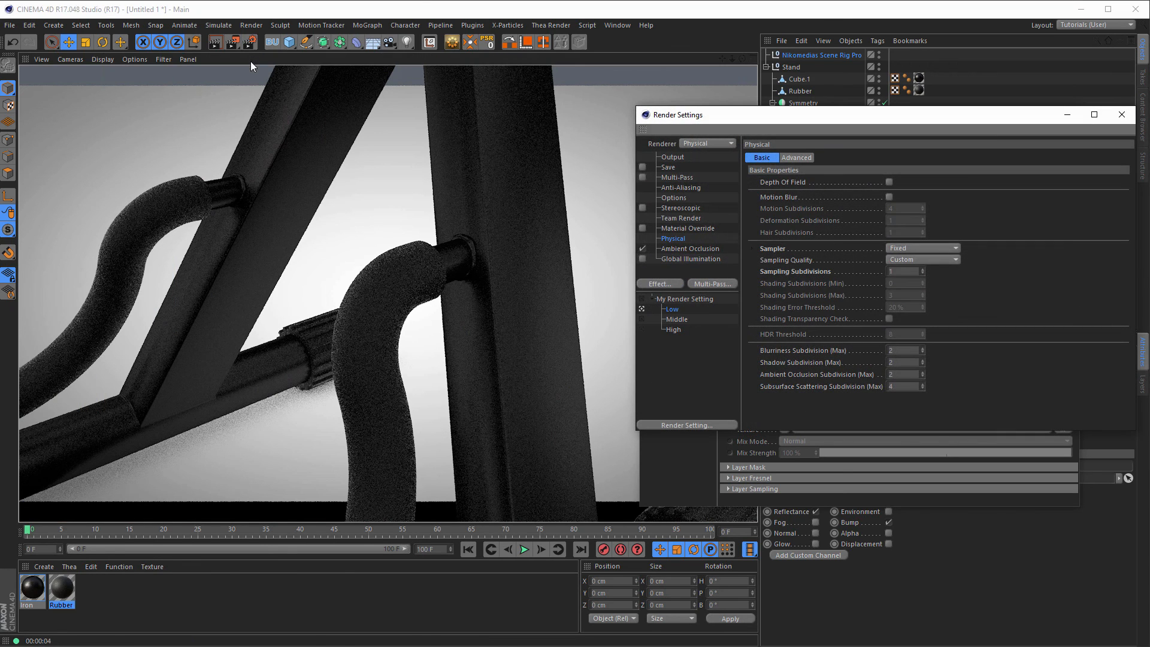
pyautogui.click(642, 319)
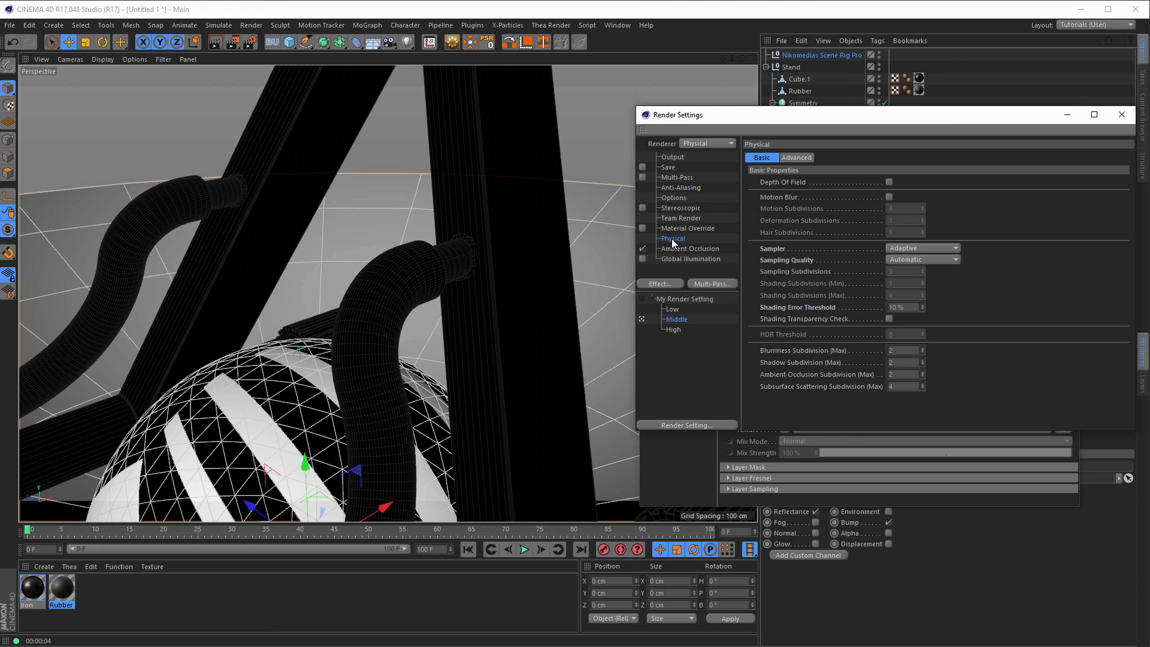
pyautogui.hotkey('ctrl', 'r')
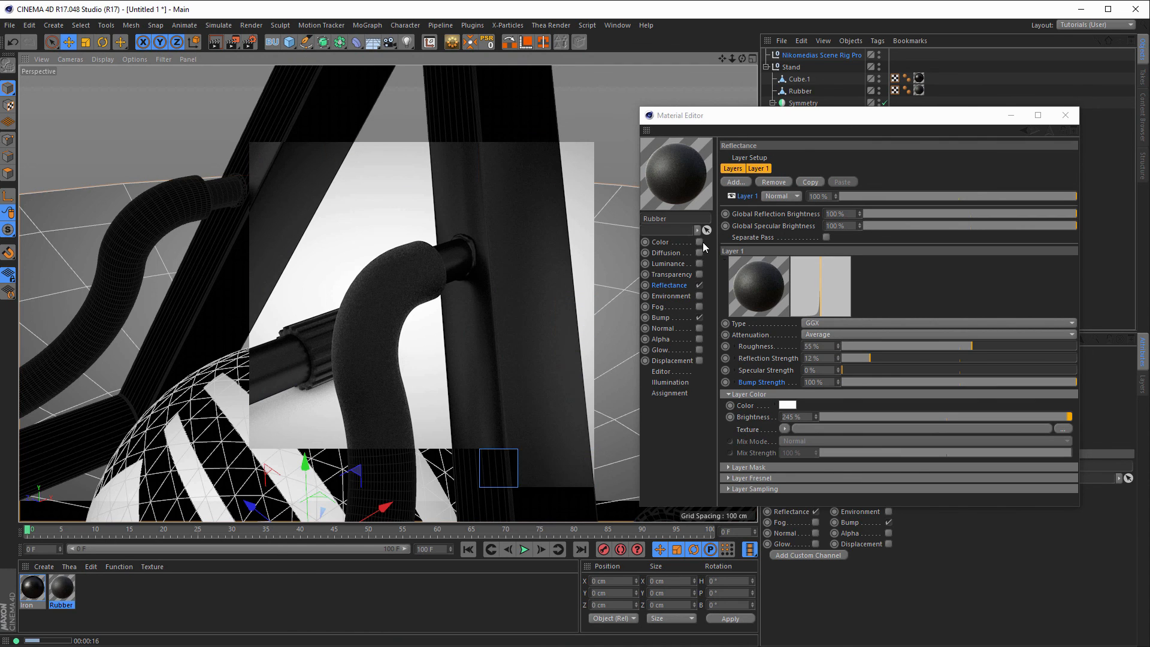
# Enable the Rubber material's Color channel, tune its brightness to 20% against the render preview, and close the Material Editor
pyautogui.click(699, 242)
pyautogui.moveTo(969, 212); pyautogui.dragTo(869, 226)
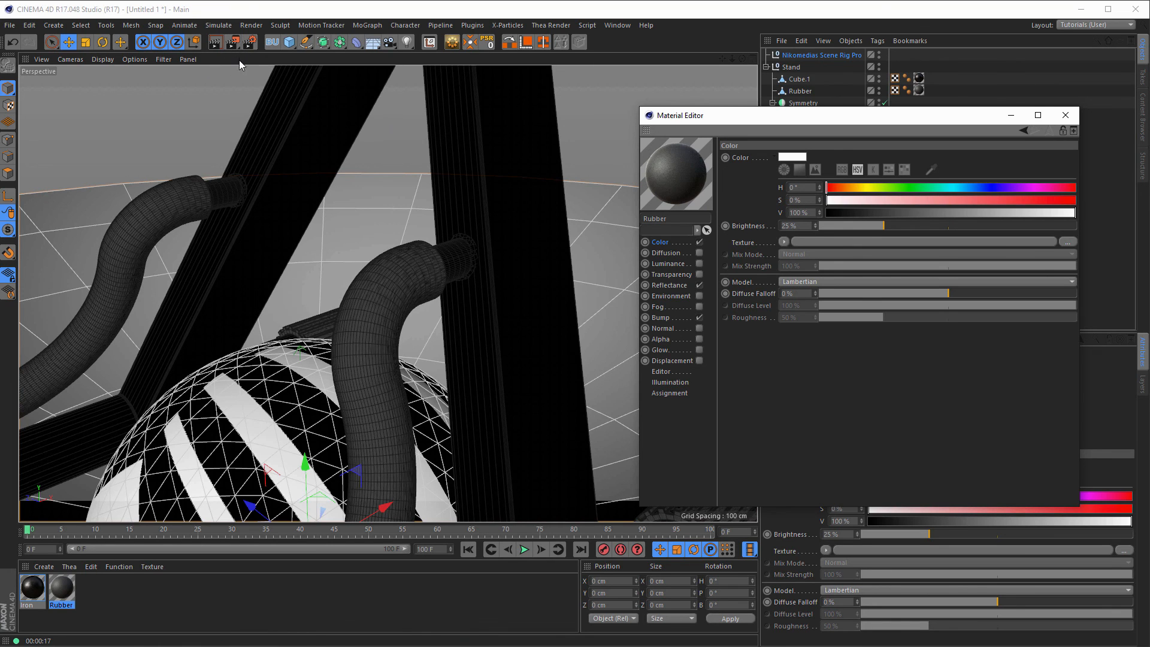
pyautogui.click(321, 136)
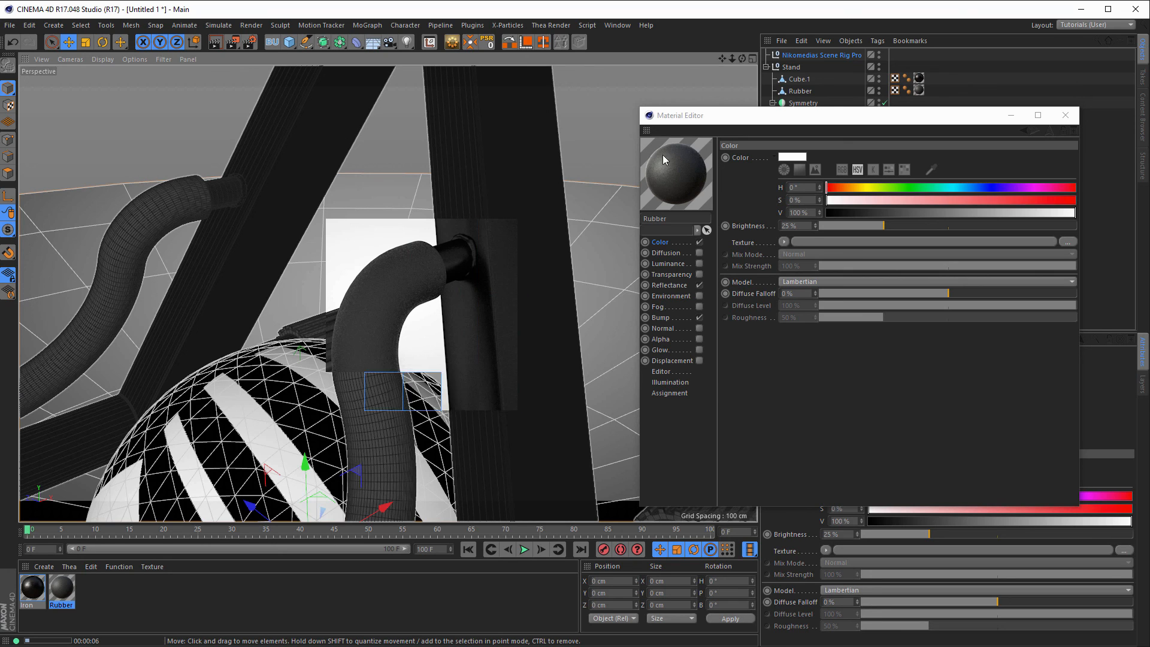
pyautogui.click(869, 226)
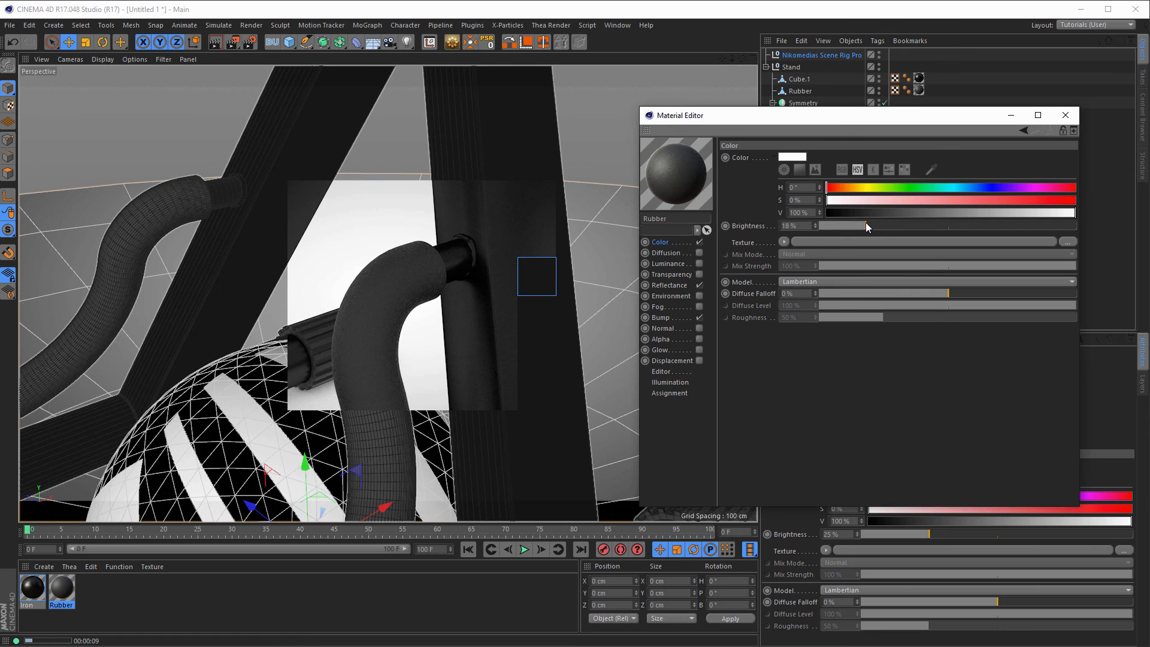
pyautogui.moveTo(866, 225); pyautogui.dragTo(858, 225)
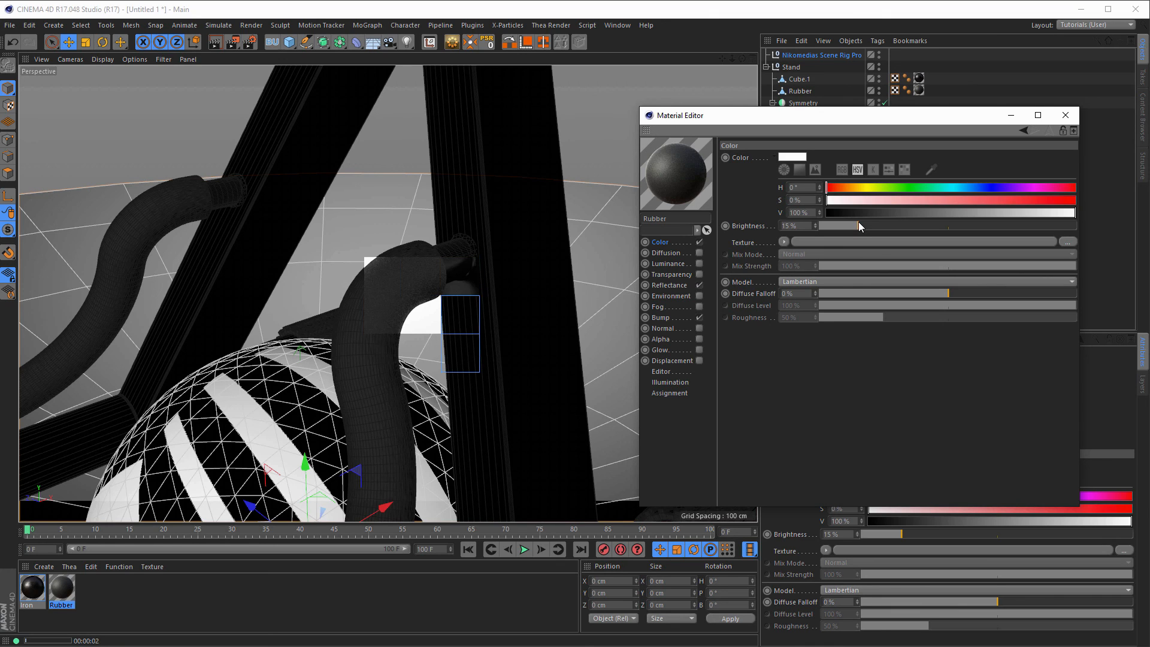
pyautogui.moveTo(858, 226); pyautogui.dragTo(871, 226)
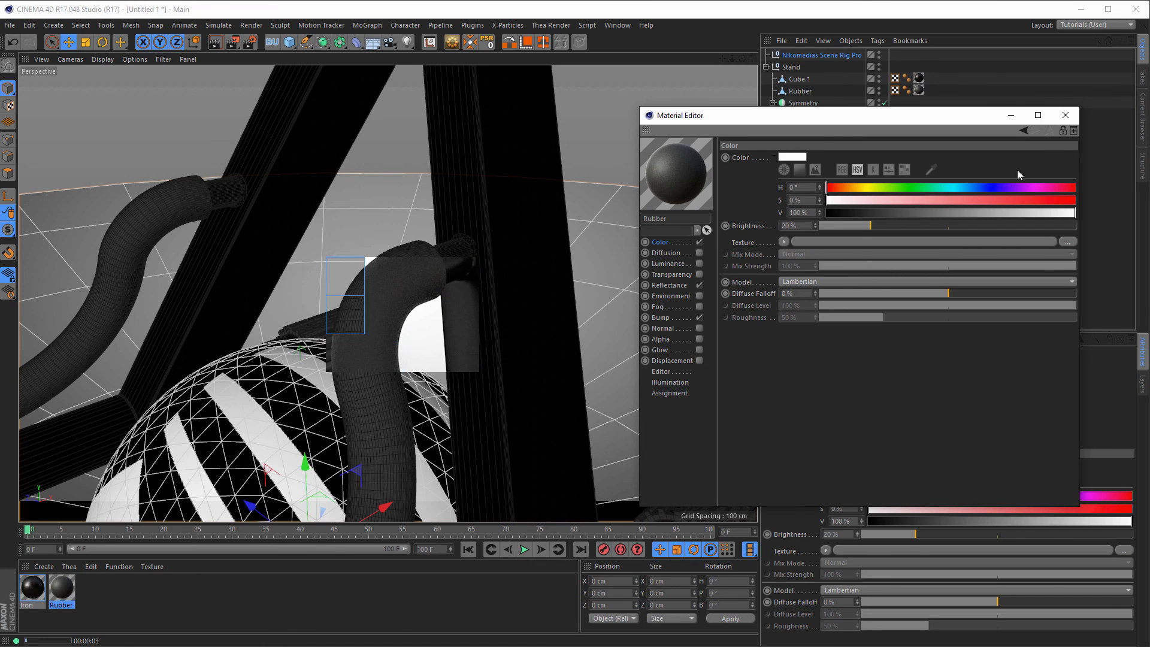
pyautogui.click(1066, 115)
pyautogui.press('h')
pyautogui.keyDown('alt'); pyautogui.moveTo(380, 285); pyautogui.dragTo(366, 295); pyautogui.keyUp('alt')
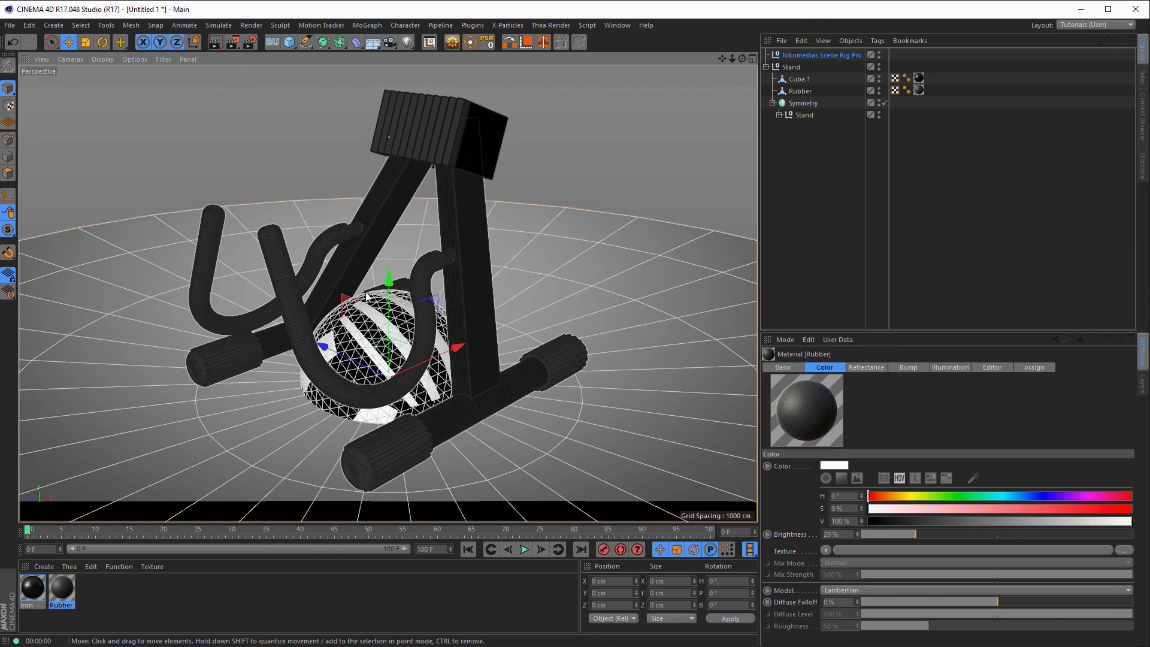